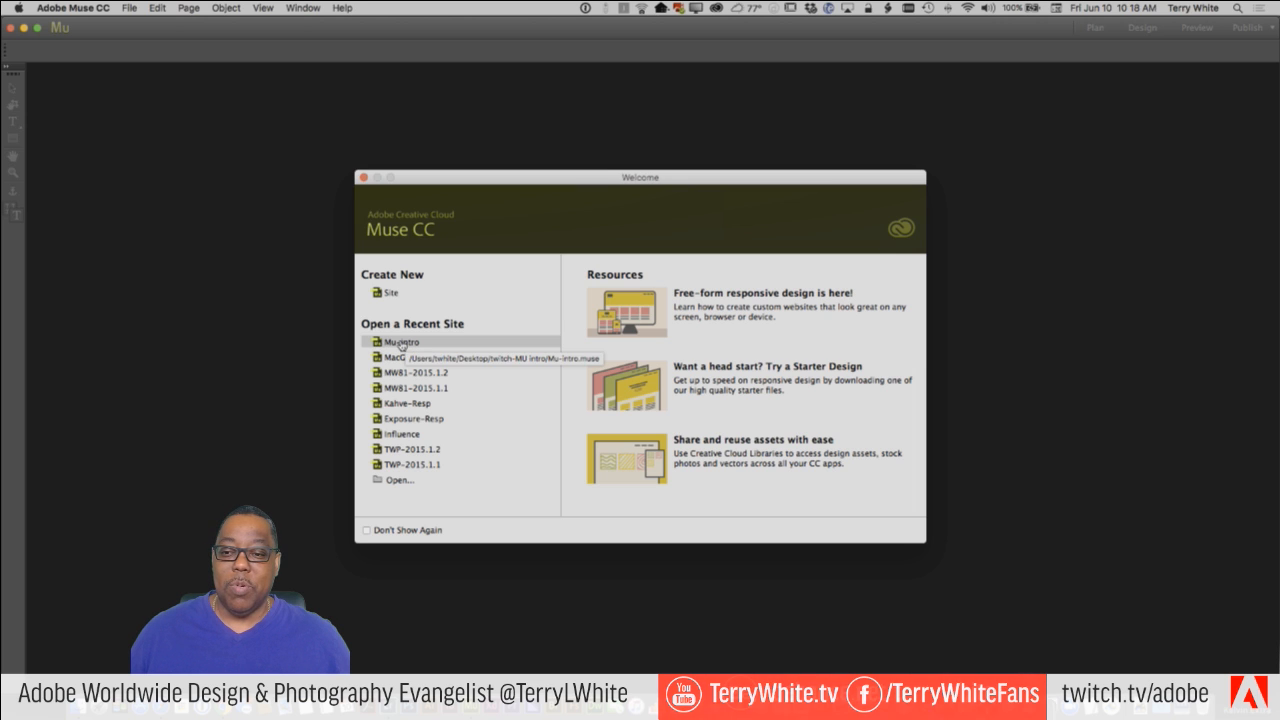
Open the recent site Mu-Intro, open its A-Master page and select the header rectangle.
{"action": "left_click", "coordinate": [403, 343]}
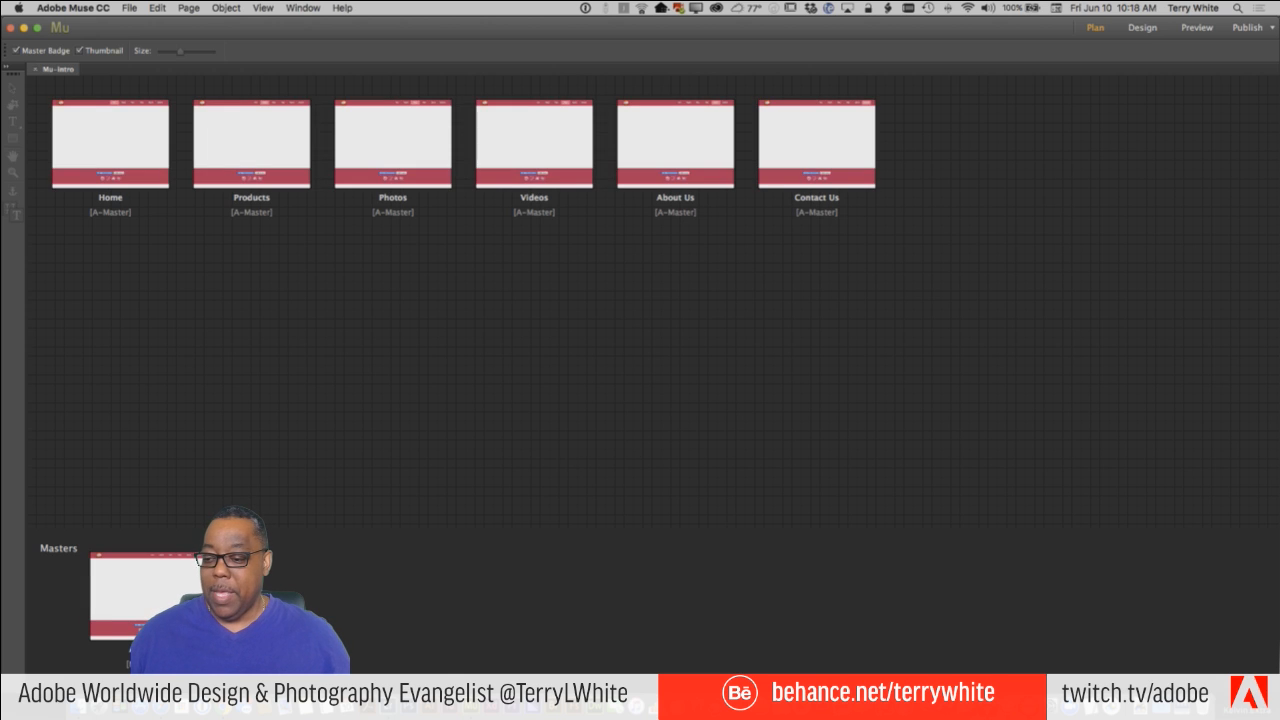
{"action": "mouse_move", "coordinate": [162, 604]}
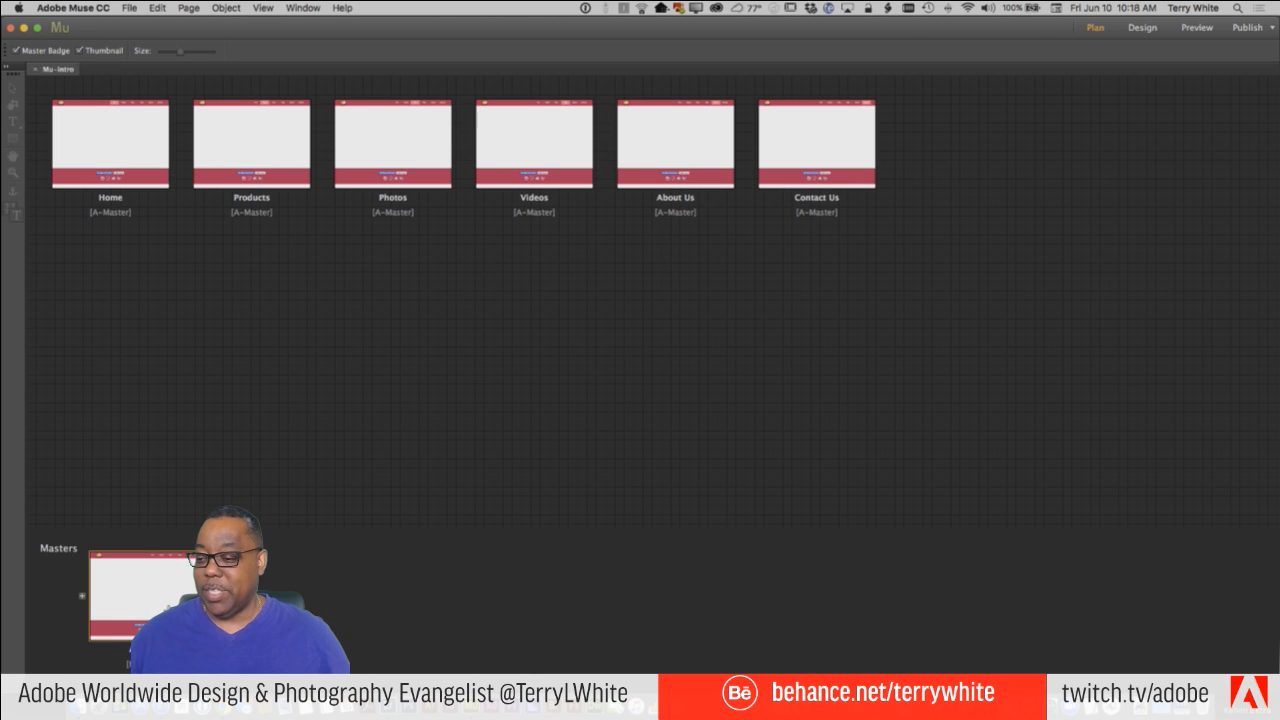
{"action": "double_click", "coordinate": [165, 605]}
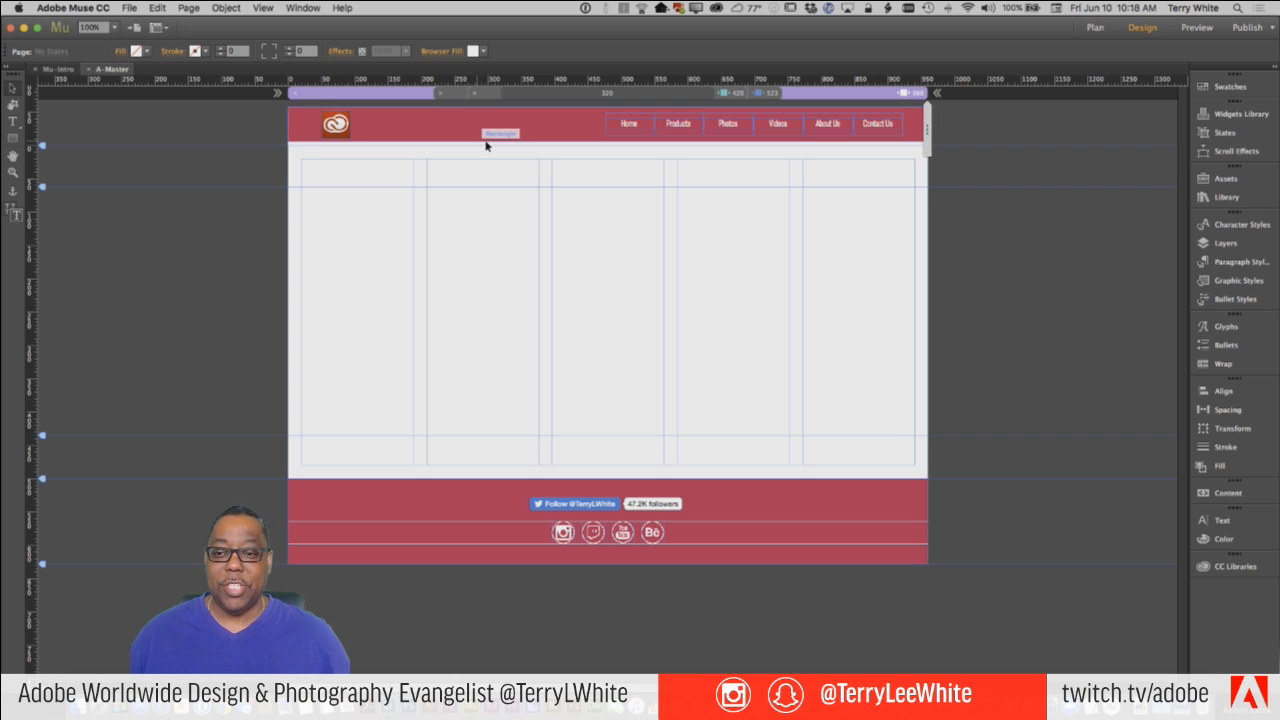
{"action": "left_click", "coordinate": [437, 518]}
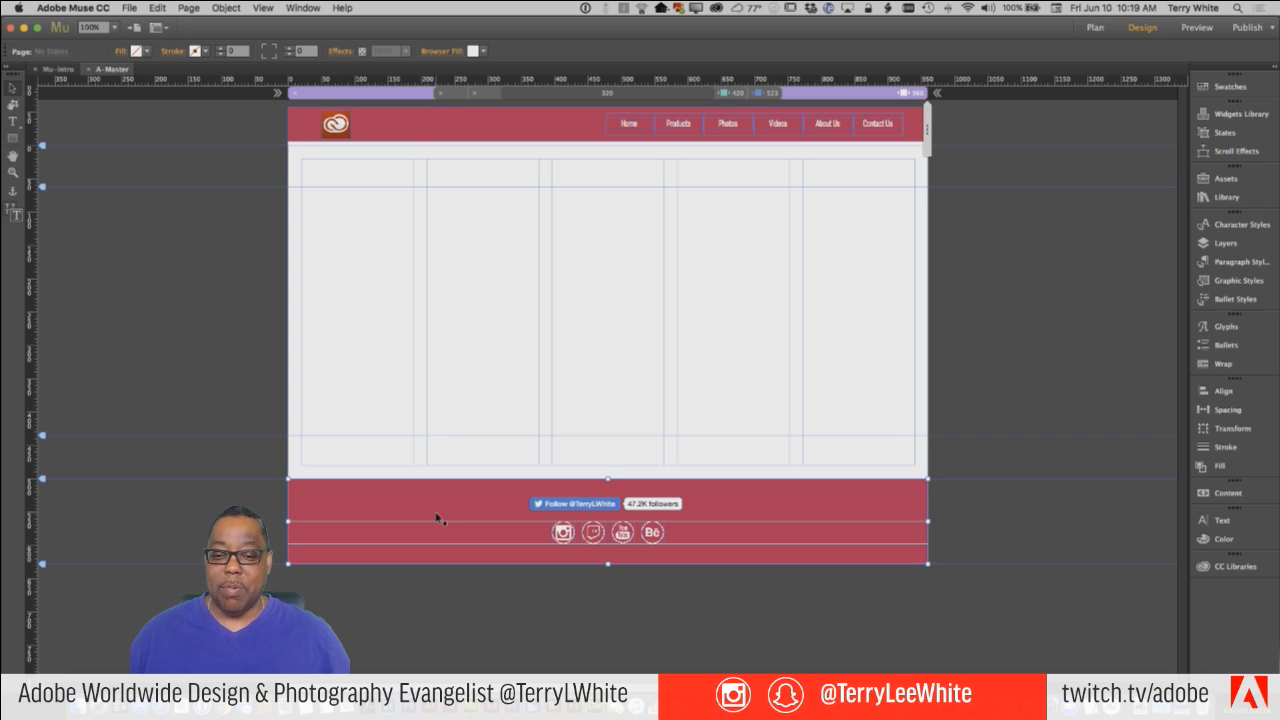
{"action": "left_click", "coordinate": [416, 138]}
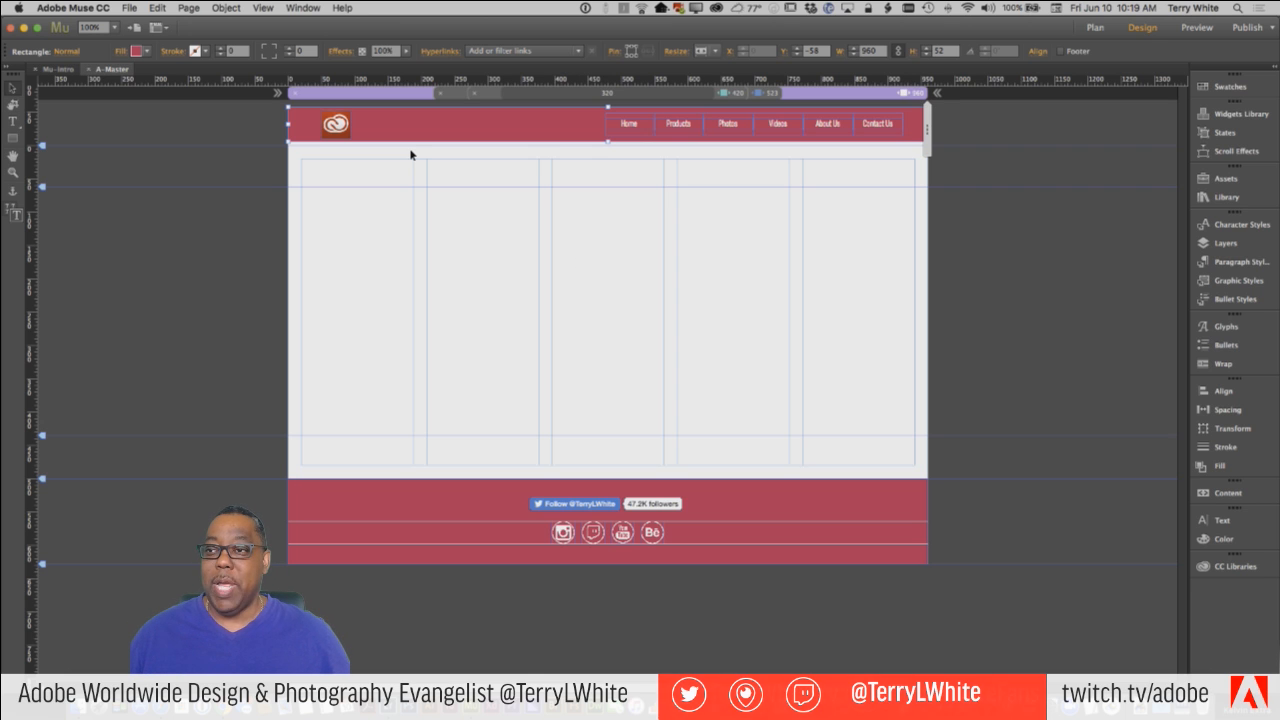
Open the Home page from the site plan and preview the whole site in the browser.
{"action": "left_click", "coordinate": [130, 8]}
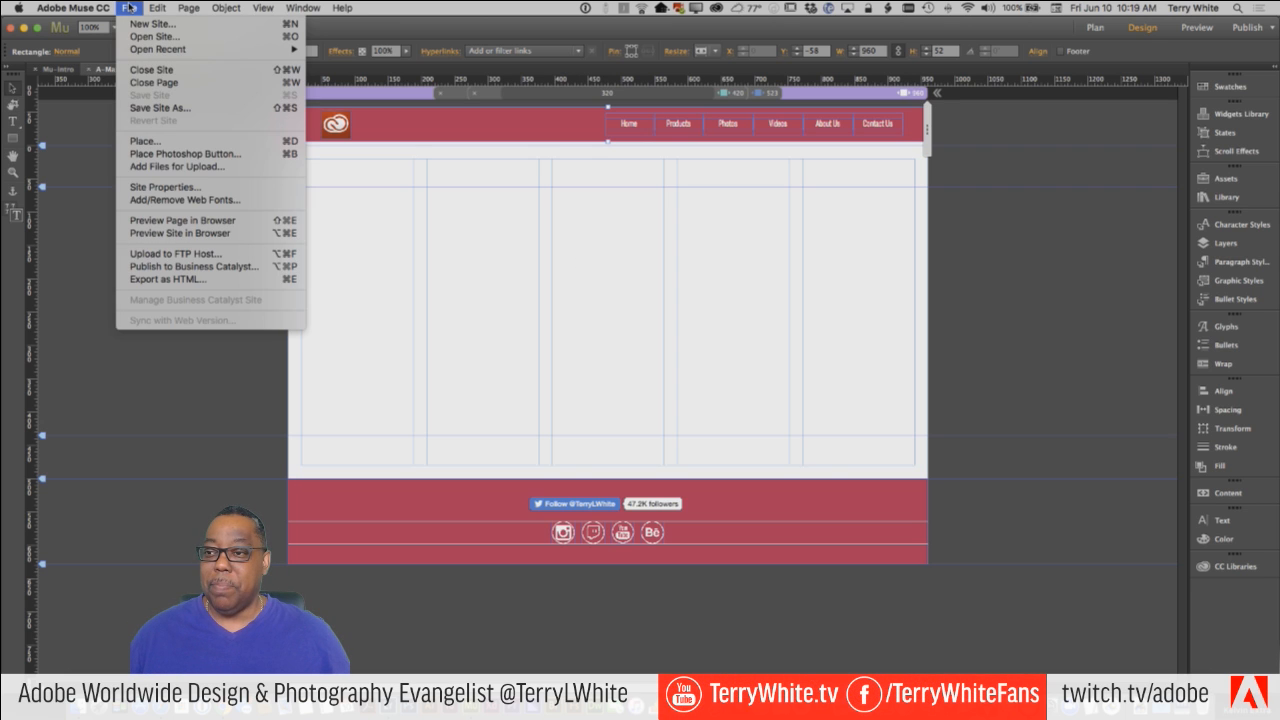
{"action": "left_click", "coordinate": [130, 8]}
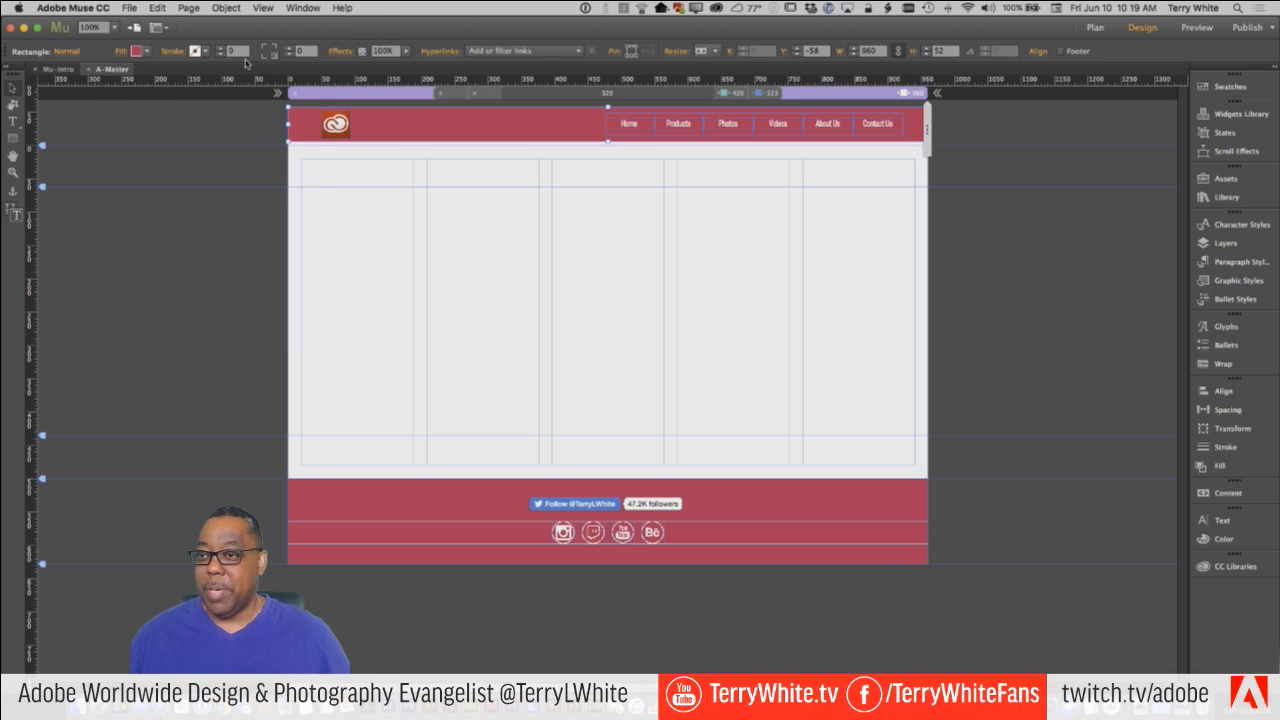
{"action": "left_click", "coordinate": [55, 70]}
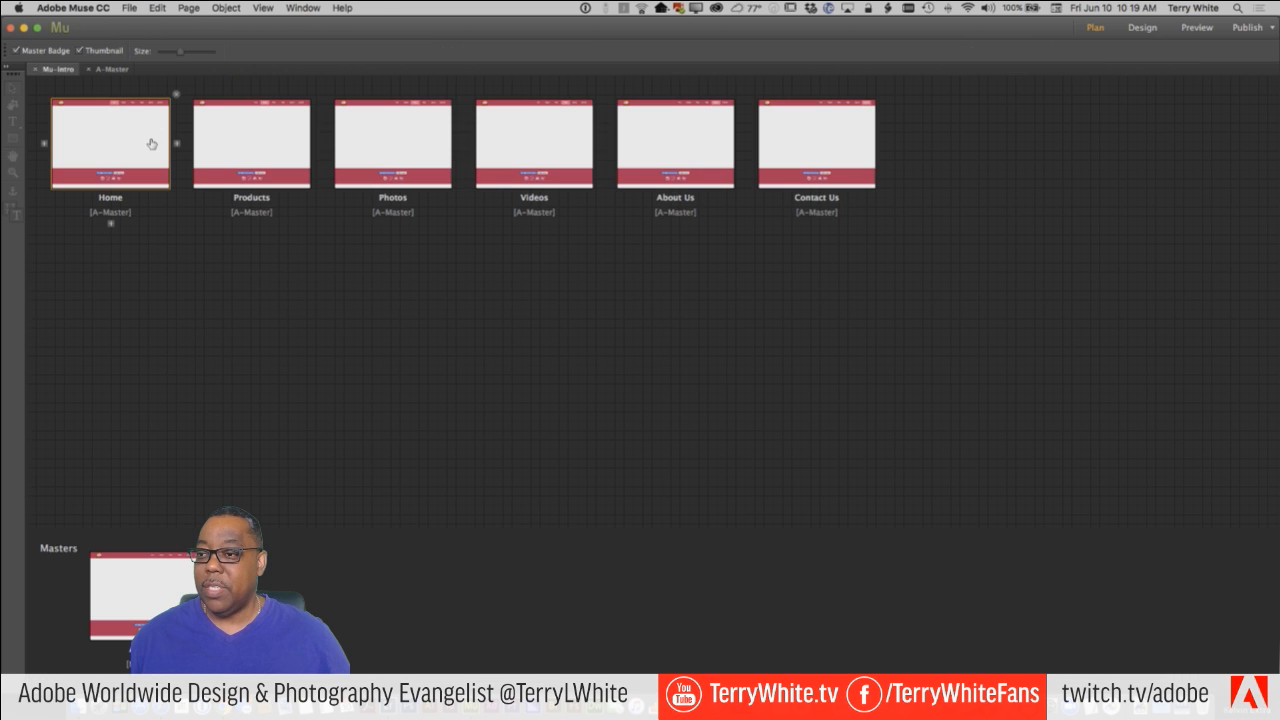
{"action": "double_click", "coordinate": [151, 144]}
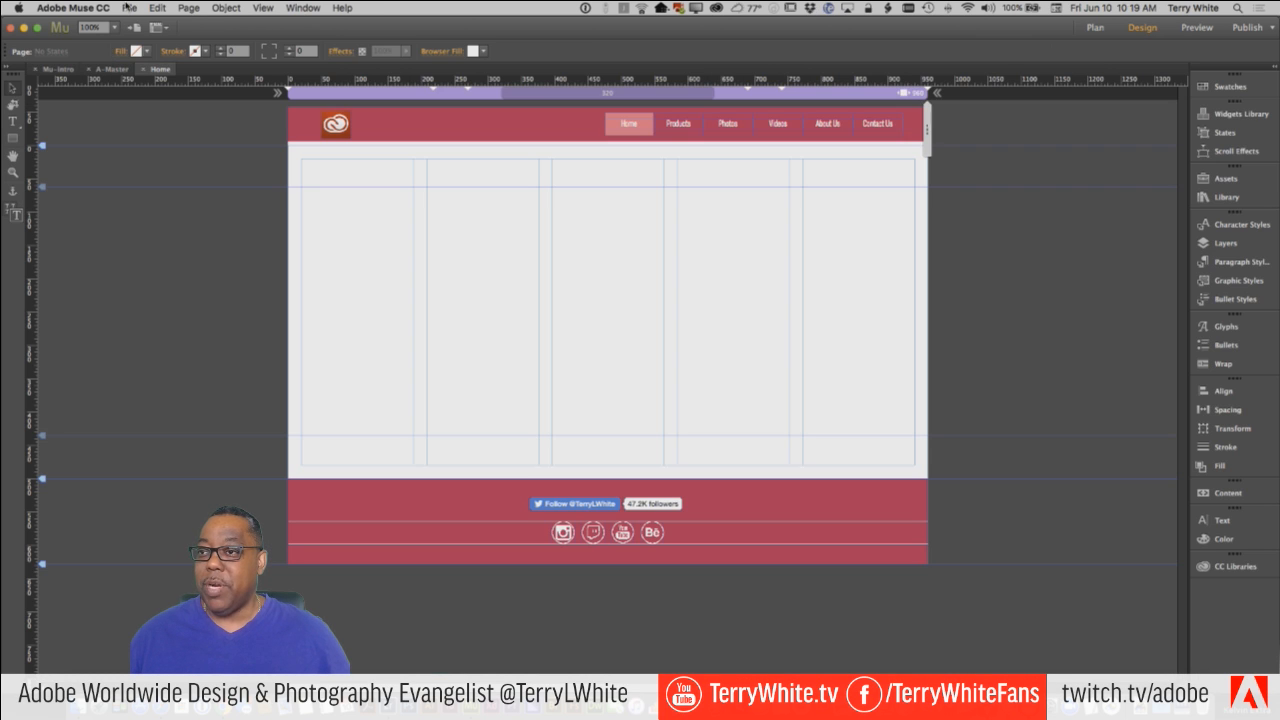
{"action": "left_click", "coordinate": [128, 8]}
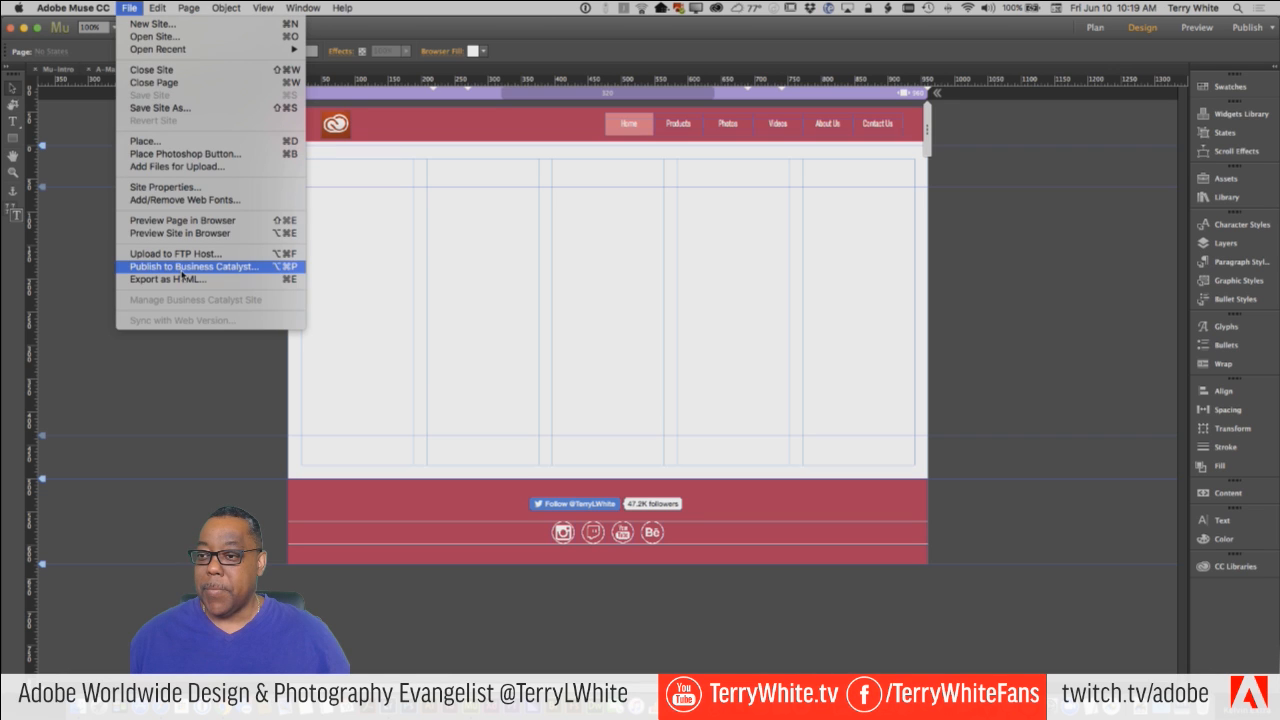
{"action": "left_click", "coordinate": [196, 233]}
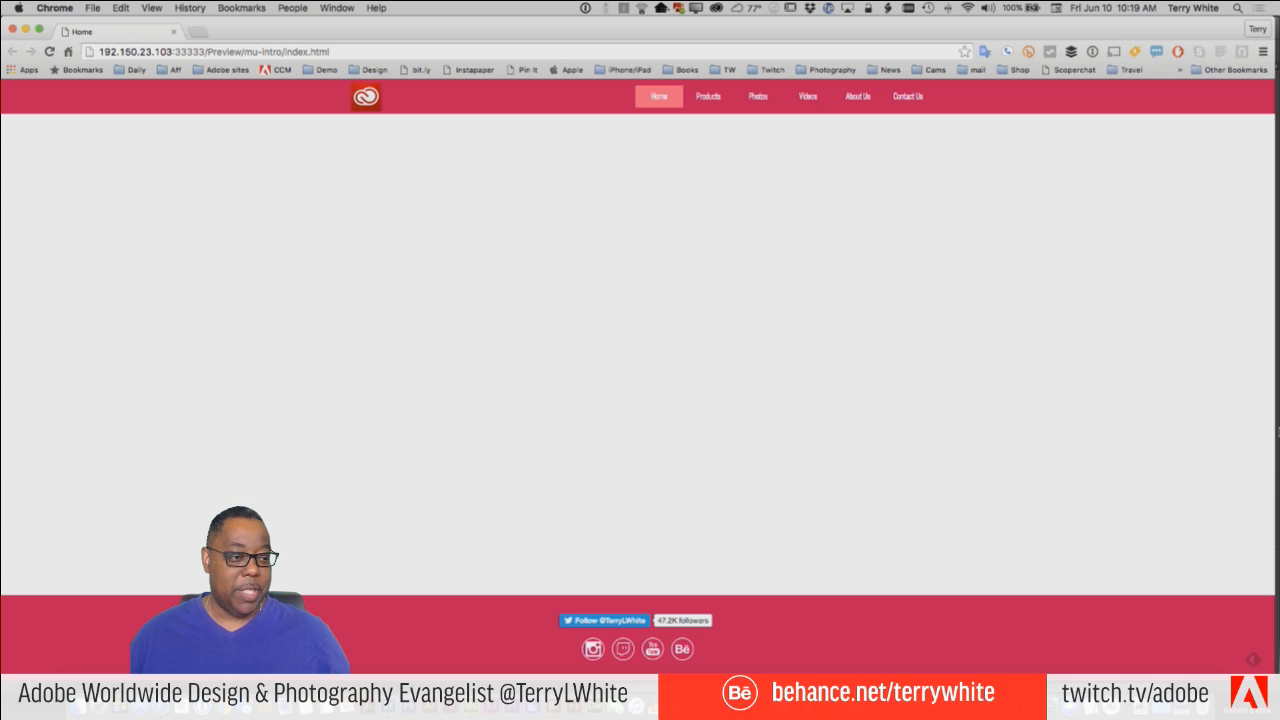
Check the previewed page and its collapsible menu at phone width, restore the full browser width and switch back to Adobe Muse.
{"action": "left_click_drag", "start_coordinate": [1277, 430], "coordinate": [256, 351]}
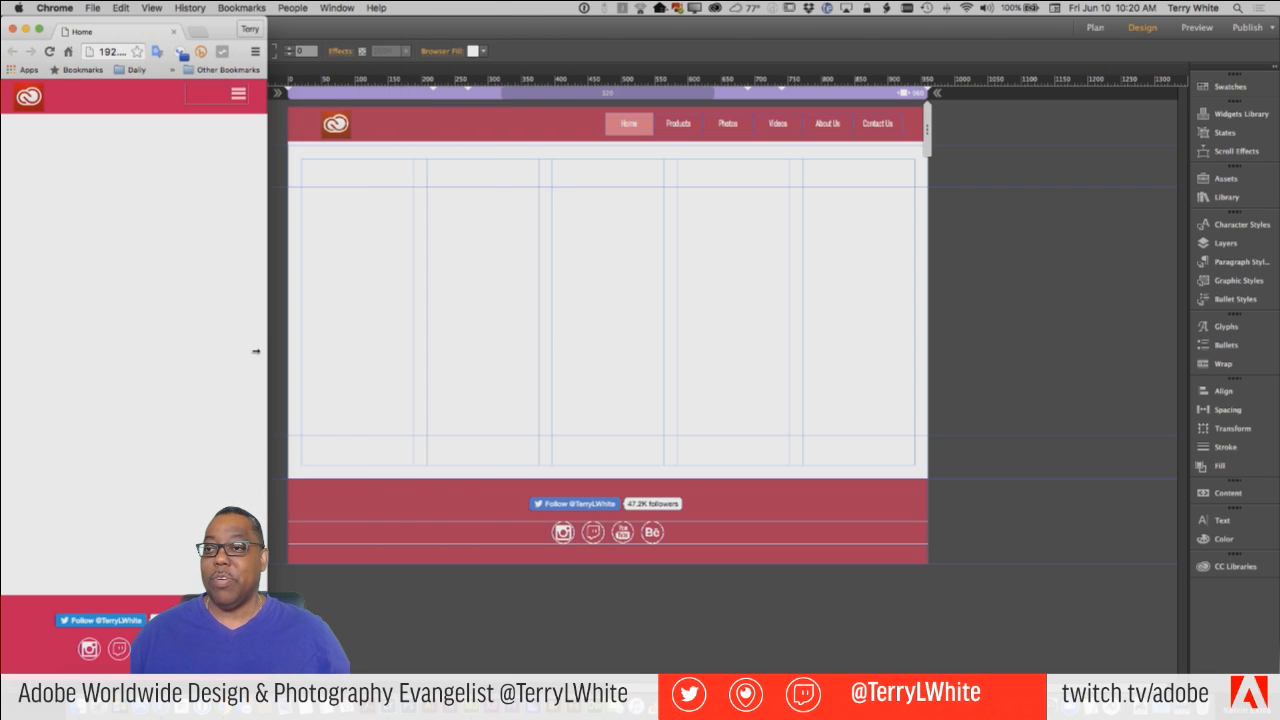
{"action": "left_click", "coordinate": [240, 99]}
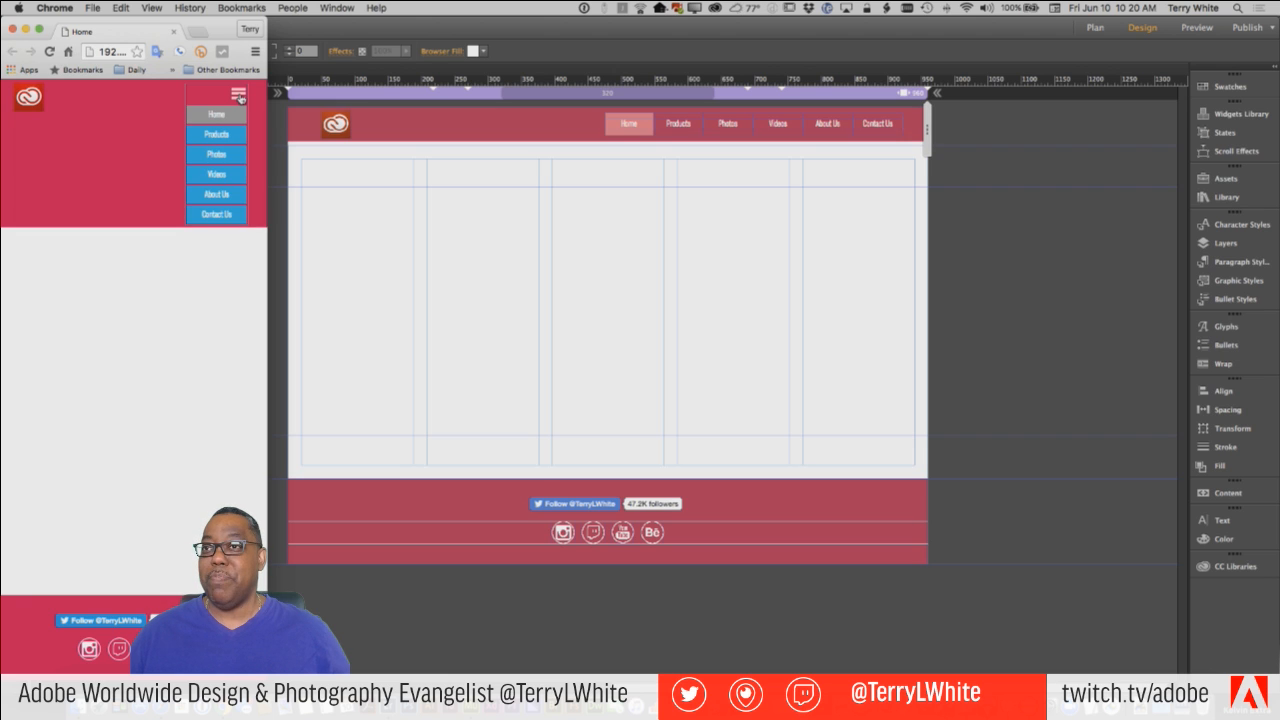
{"action": "left_click", "coordinate": [240, 98]}
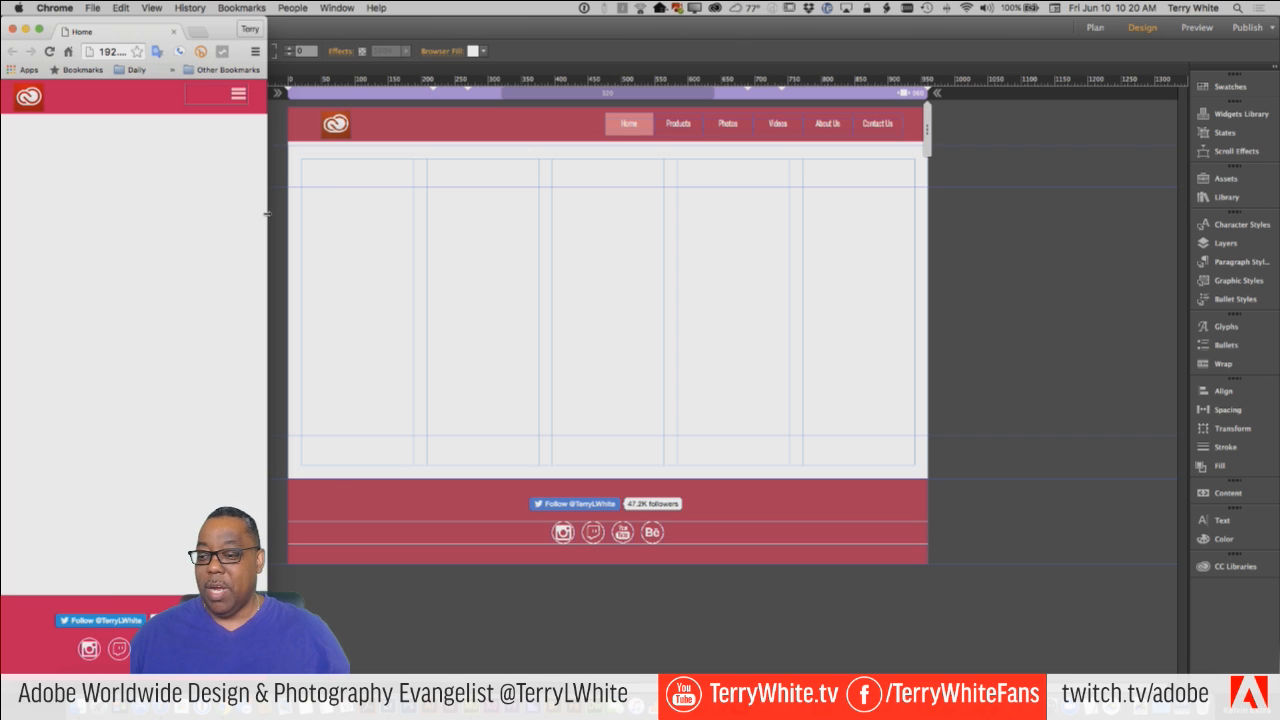
{"action": "left_click_drag", "start_coordinate": [267, 213], "coordinate": [1277, 244]}
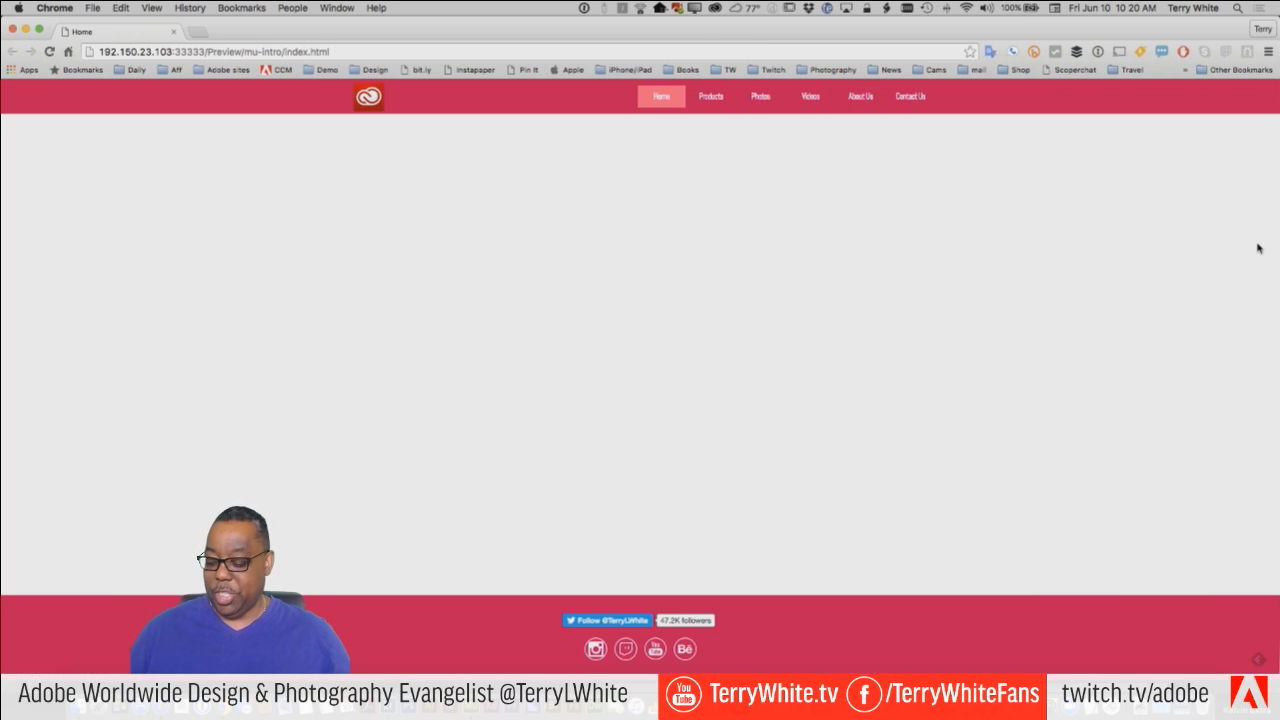
{"action": "key", "text": "super+Tab"}
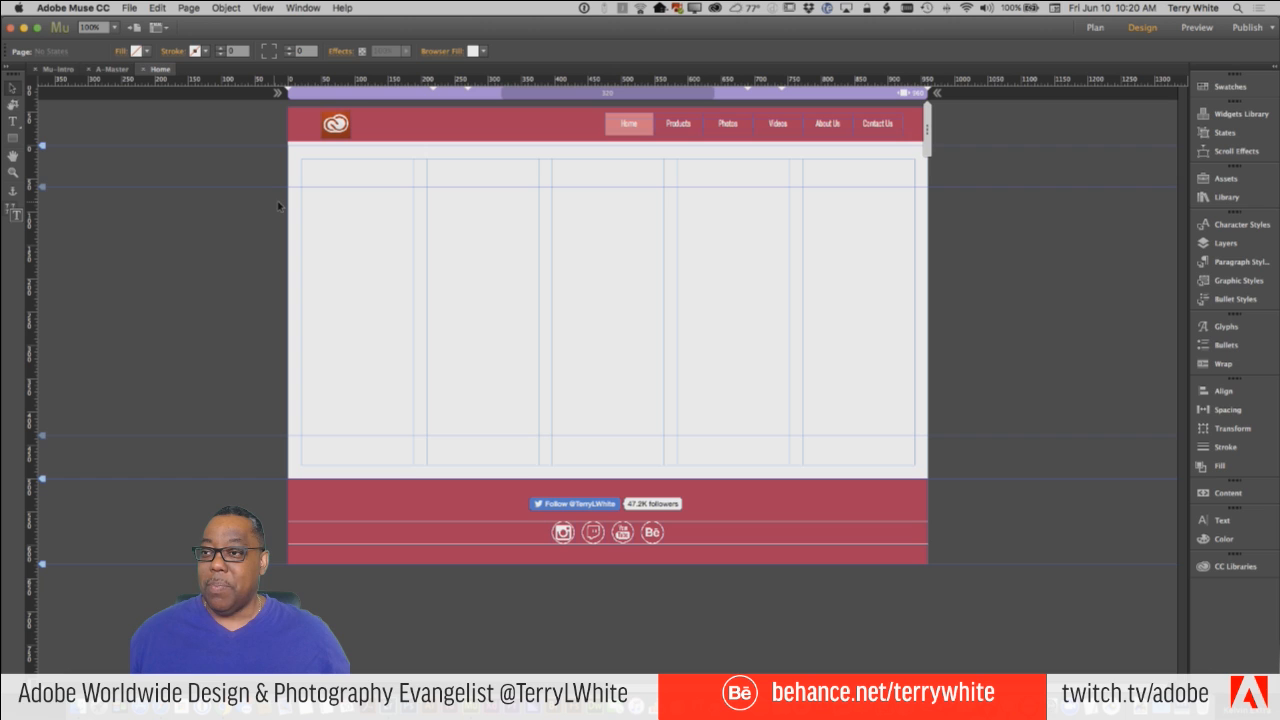
{"action": "left_click", "coordinate": [111, 70]}
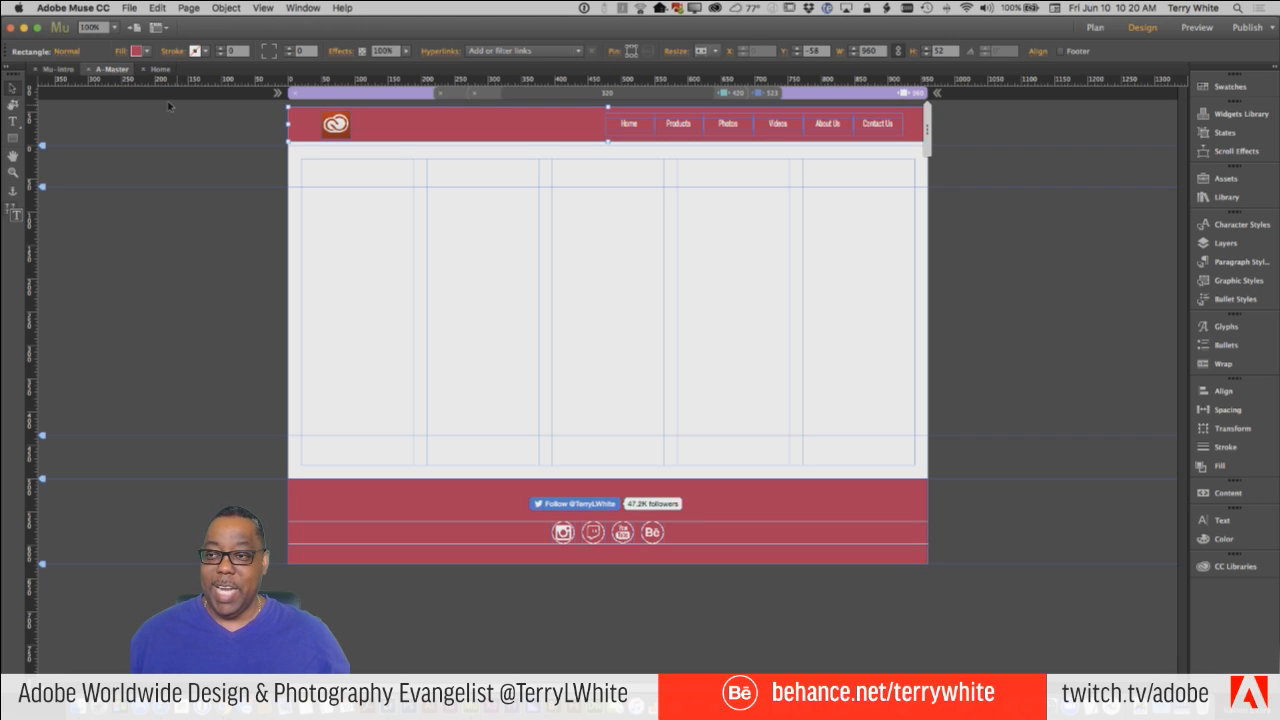
{"action": "left_click", "coordinate": [89, 70]}
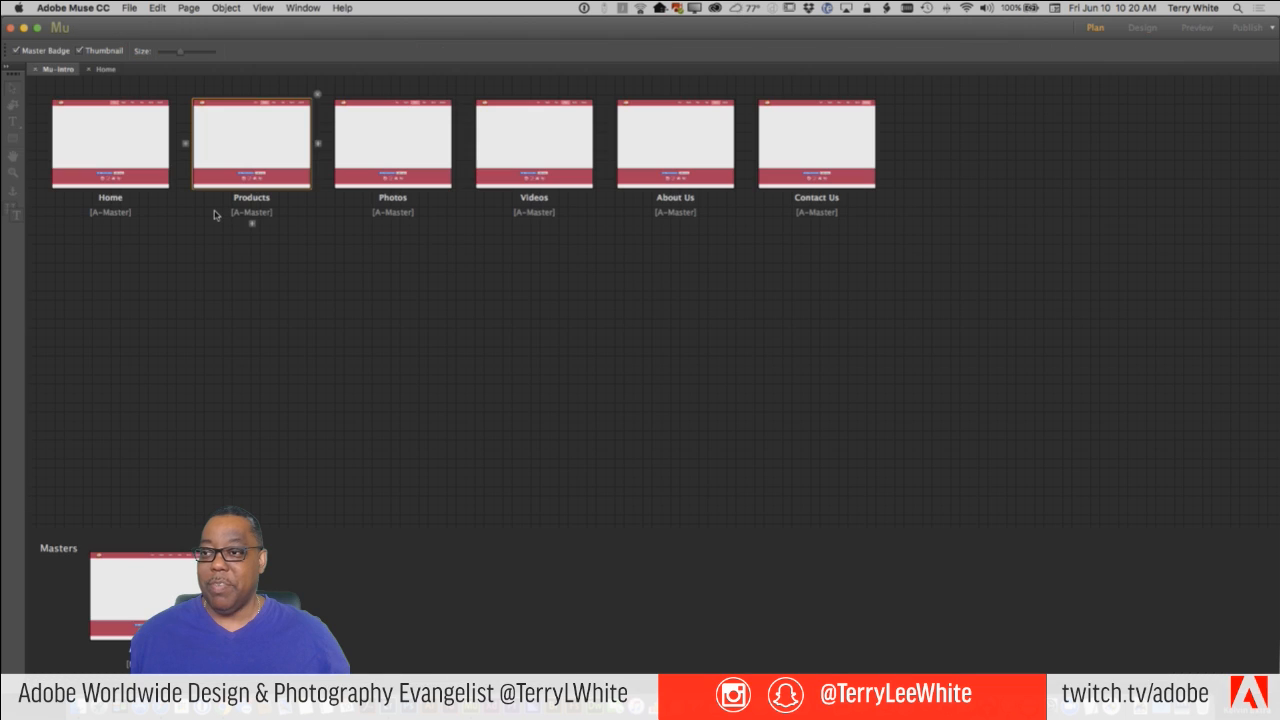
{"action": "left_click", "coordinate": [106, 70]}
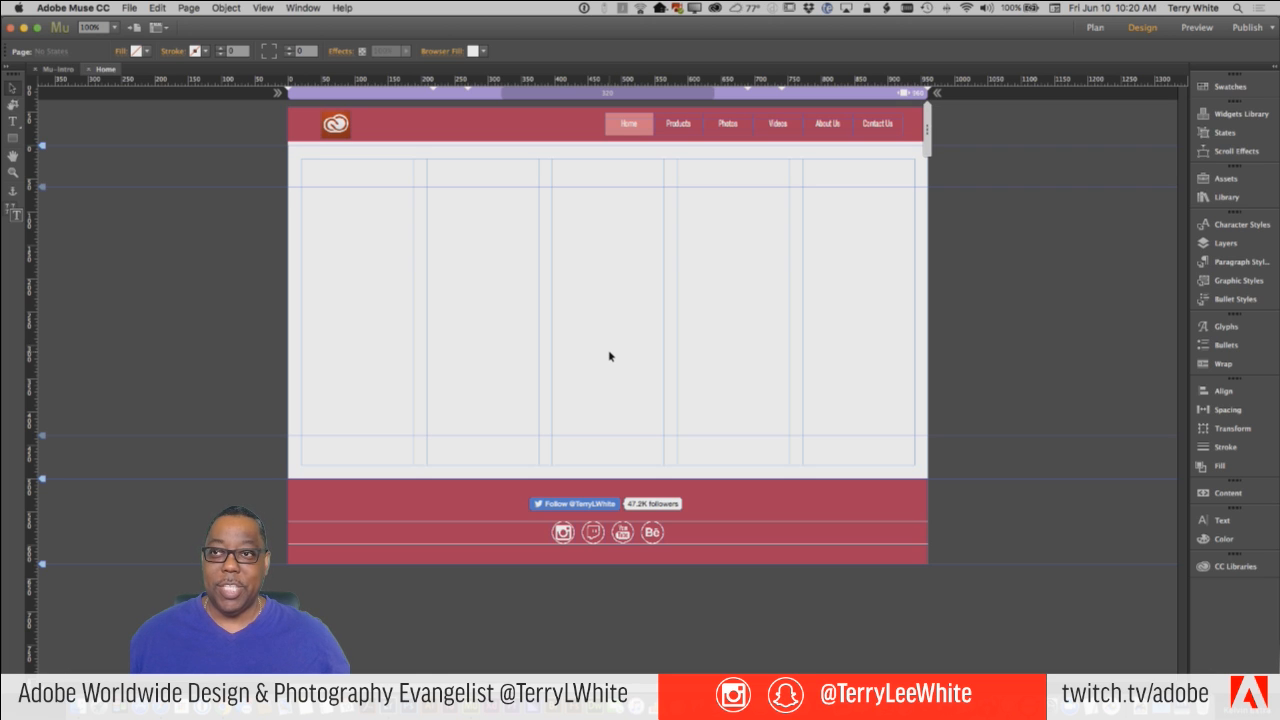
Open the A-Master page from the site plan and view its layout at the 523, 420 and 960 breakpoints.
{"action": "left_click", "coordinate": [60, 70]}
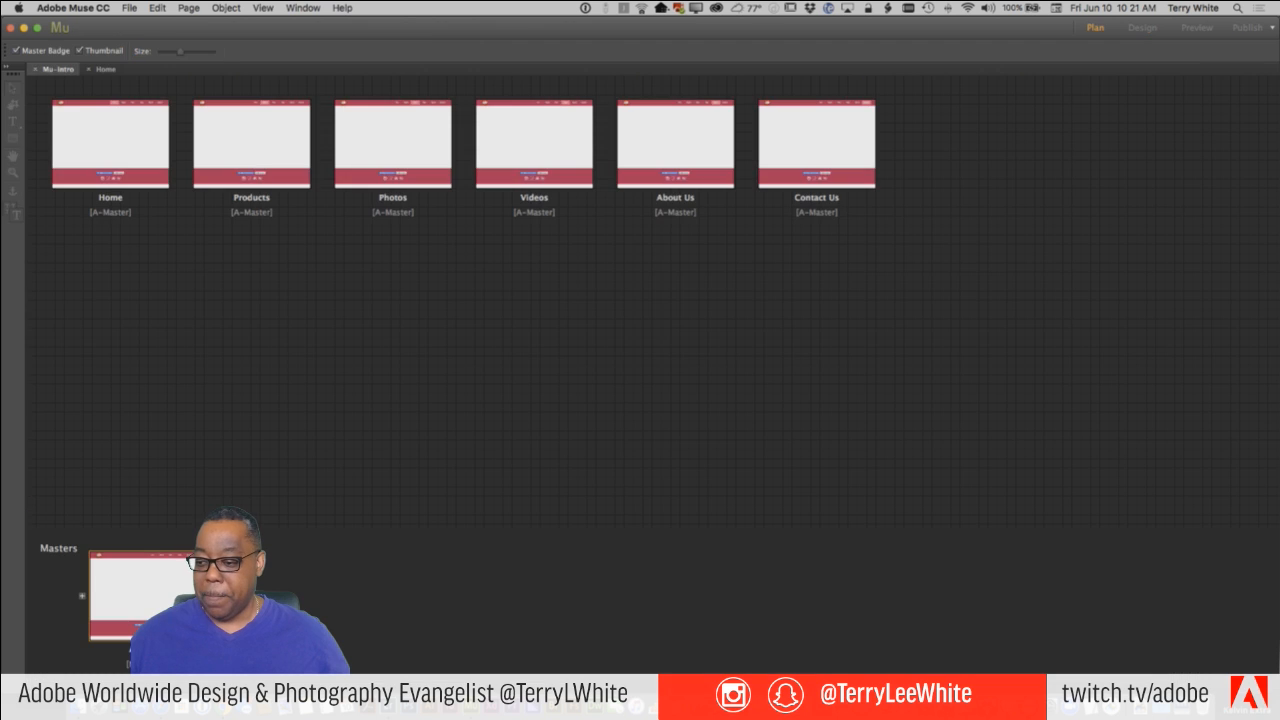
{"action": "double_click", "coordinate": [115, 585]}
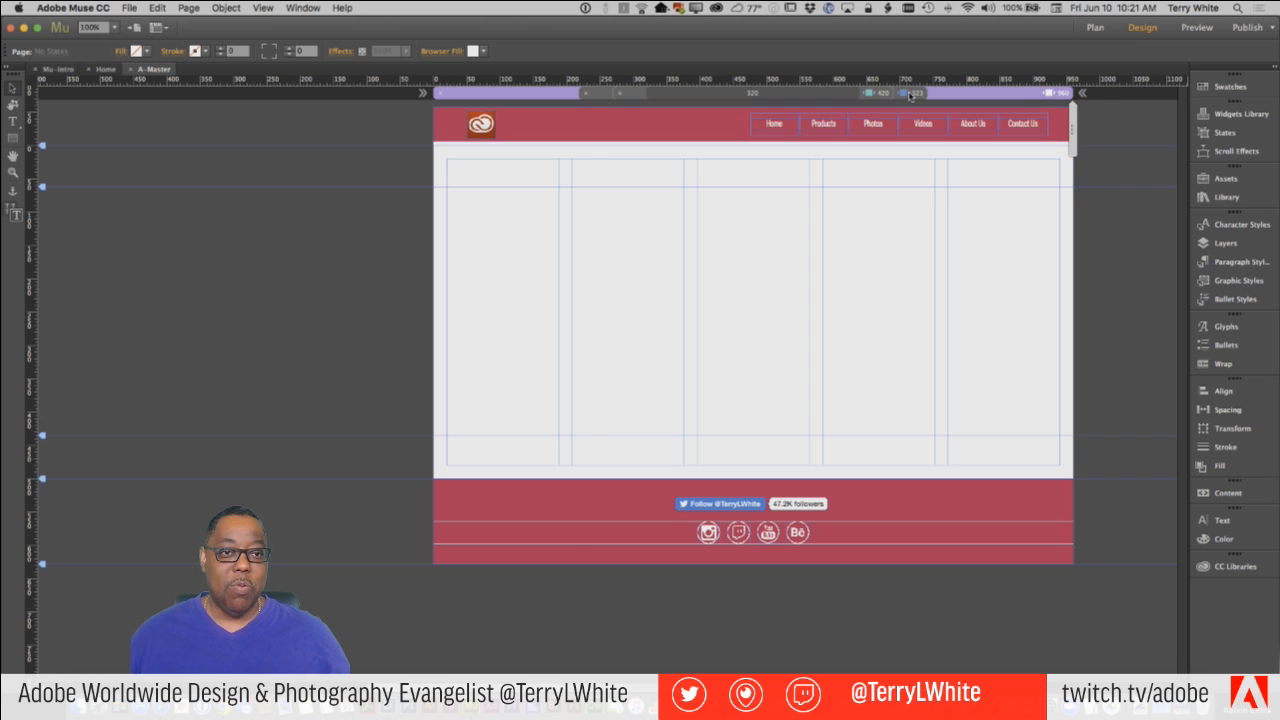
{"action": "left_click", "coordinate": [909, 93]}
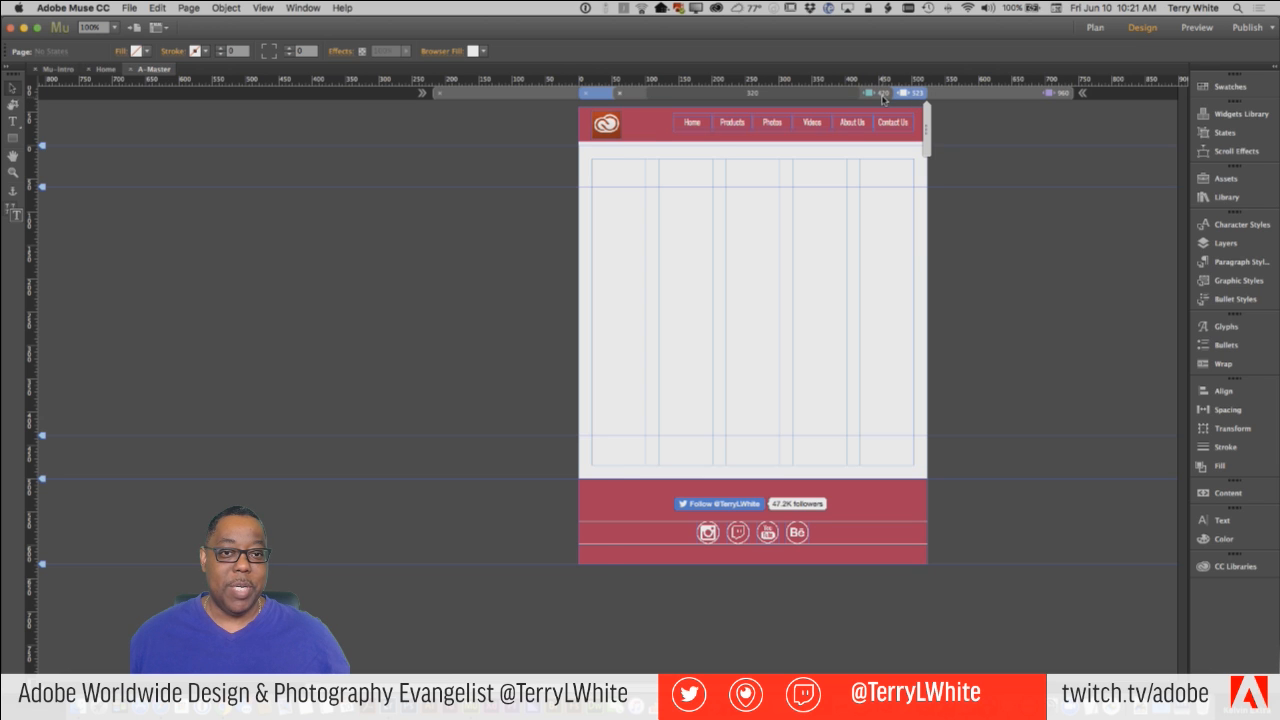
{"action": "left_click", "coordinate": [882, 94]}
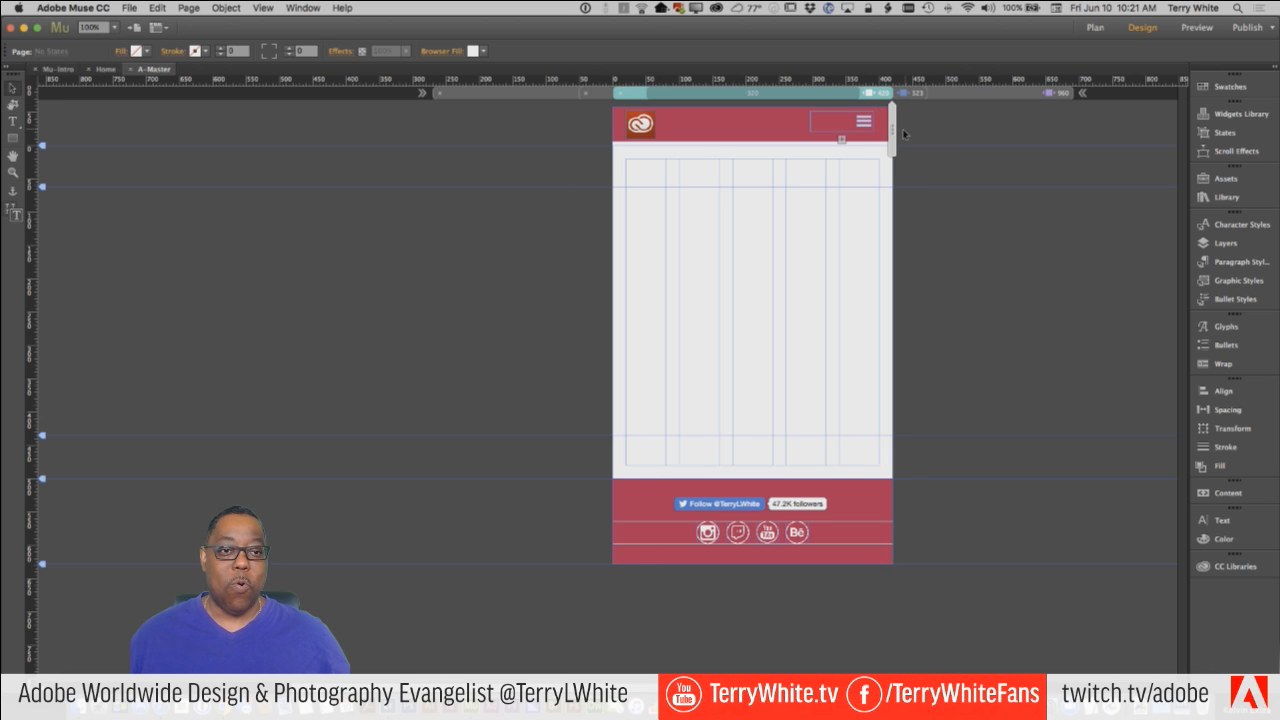
{"action": "left_click", "coordinate": [1023, 95]}
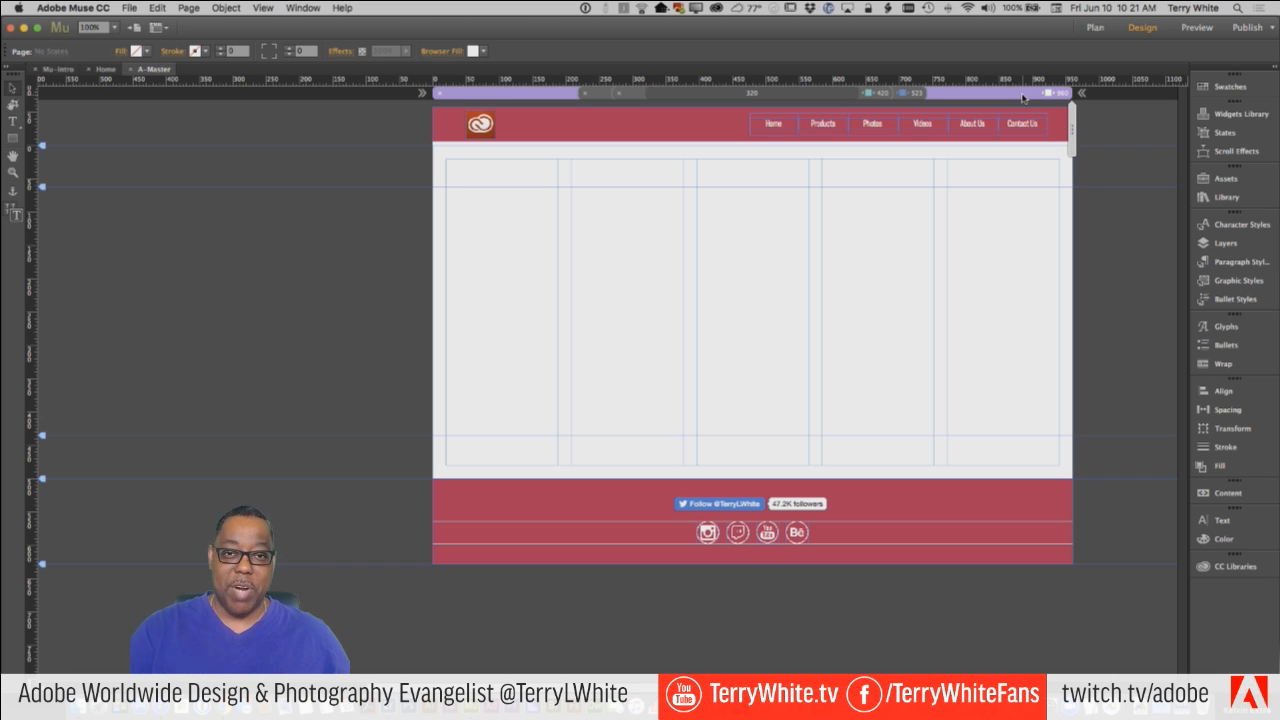
Preview the Home page's responsive layout at a width of about 320, and return it to the 960 breakpoint.
{"action": "left_click", "coordinate": [106, 69]}
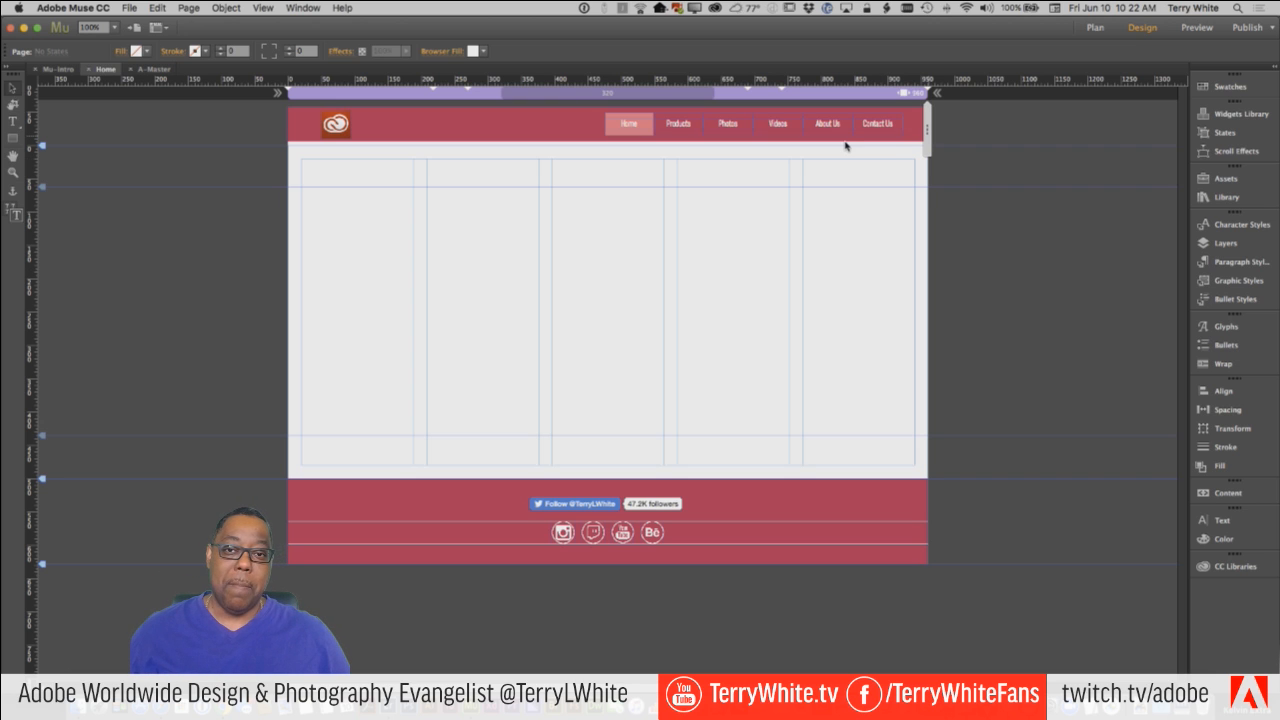
{"action": "left_click_drag", "start_coordinate": [845, 146], "coordinate": [714, 146]}
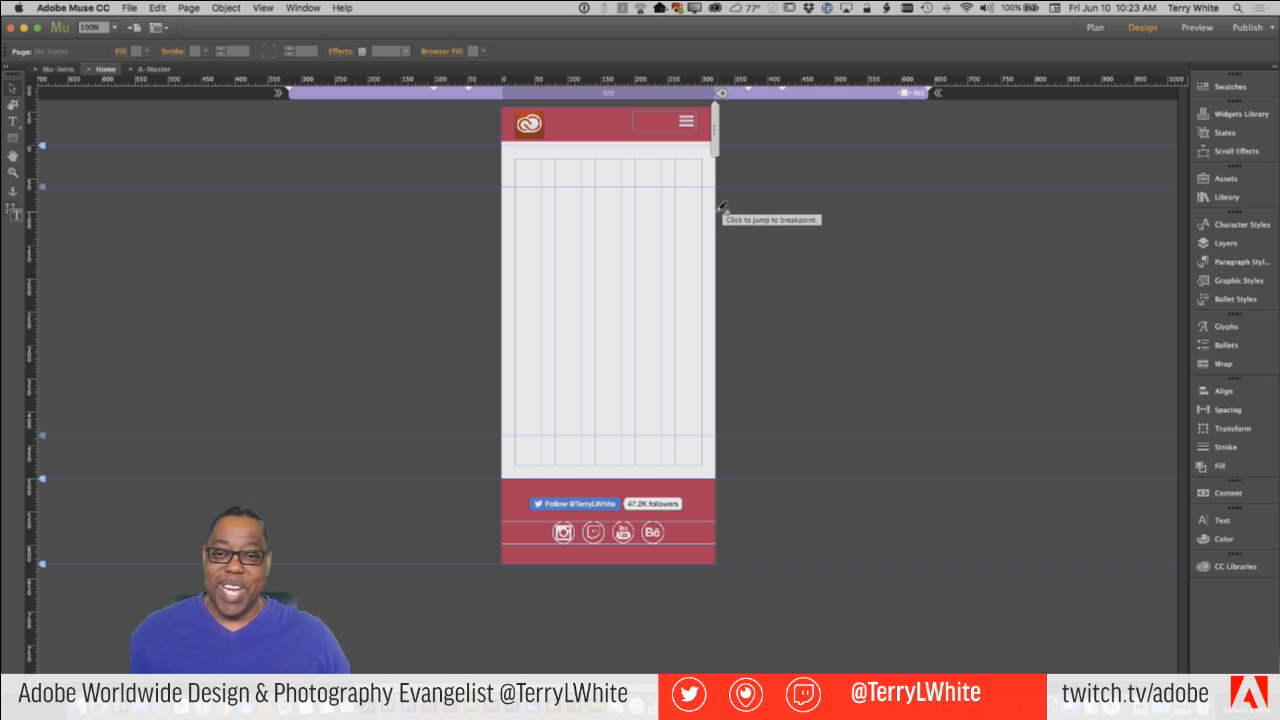
{"action": "left_click", "coordinate": [774, 93]}
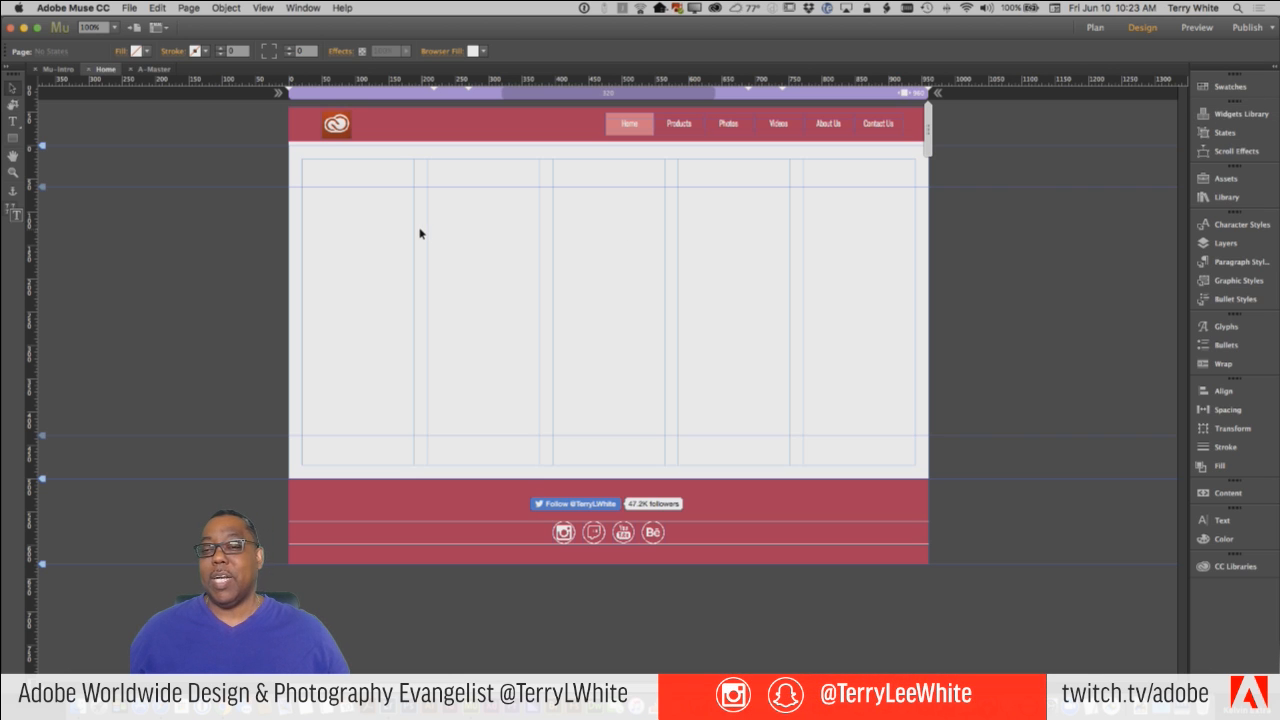
Show the CC Libraries and view the contents of the Pigeon library.
{"action": "left_click", "coordinate": [128, 9]}
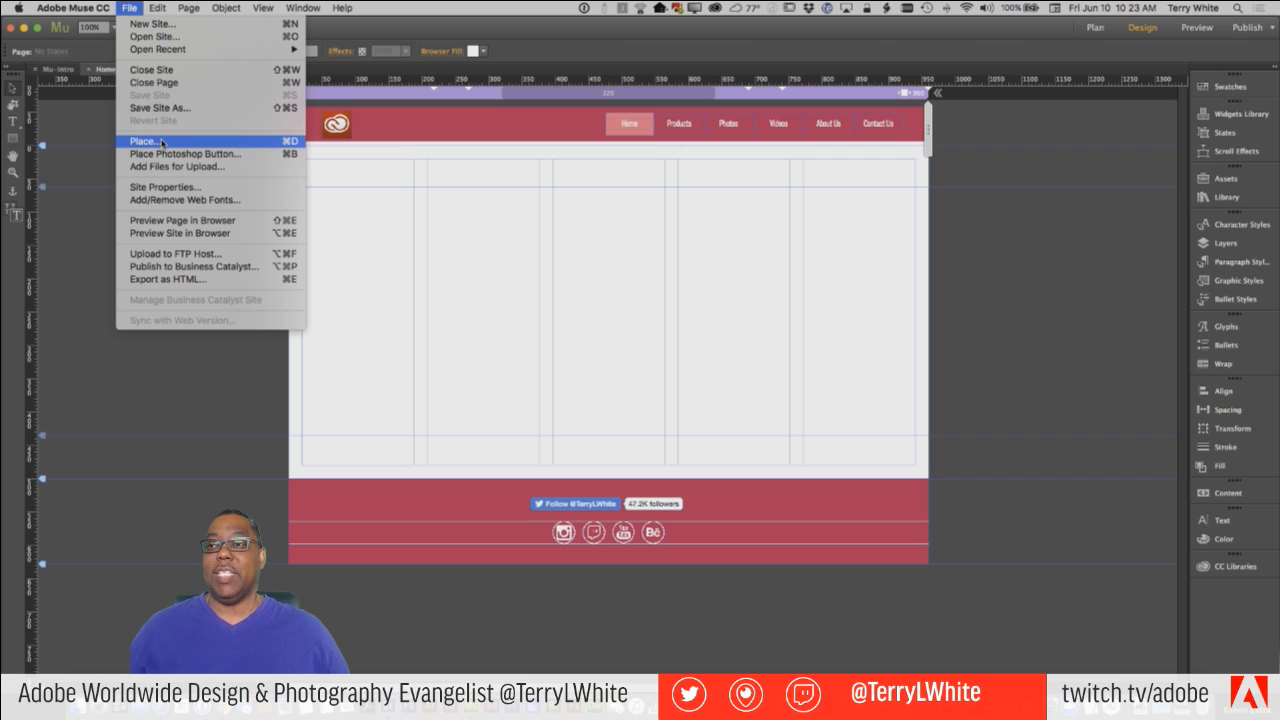
{"action": "left_click", "coordinate": [140, 8]}
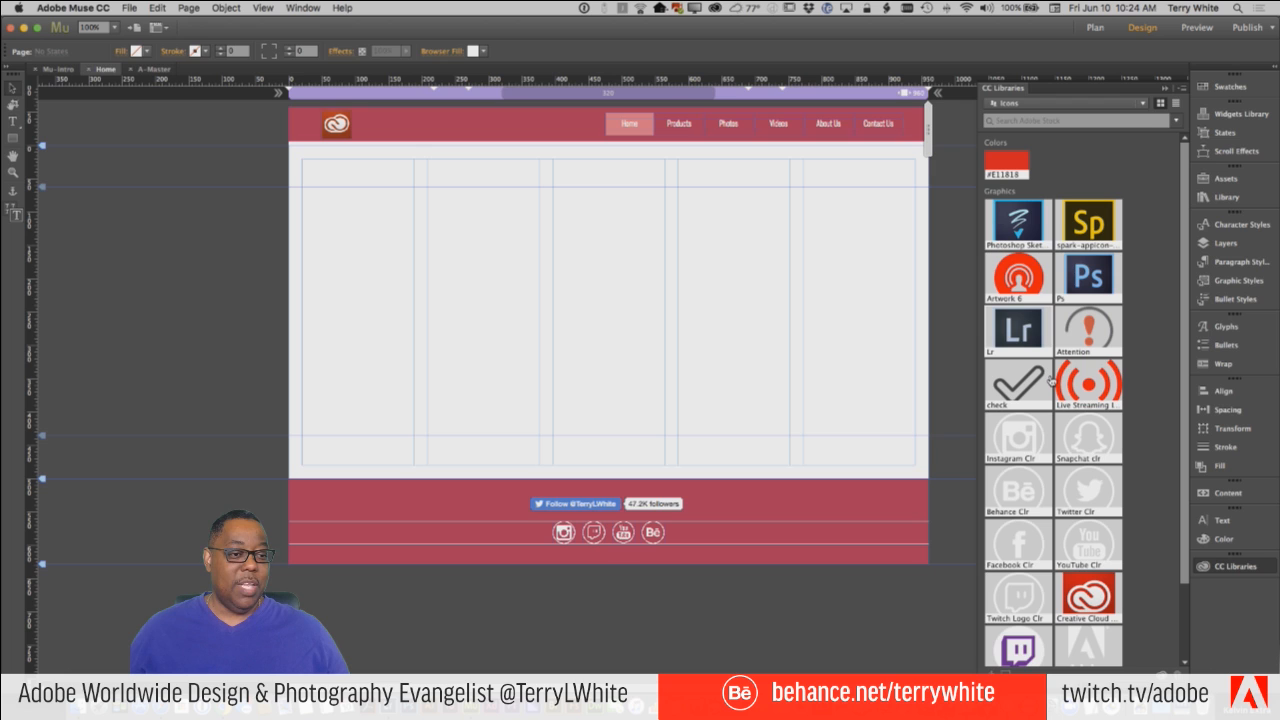
{"action": "left_click", "coordinate": [1143, 104]}
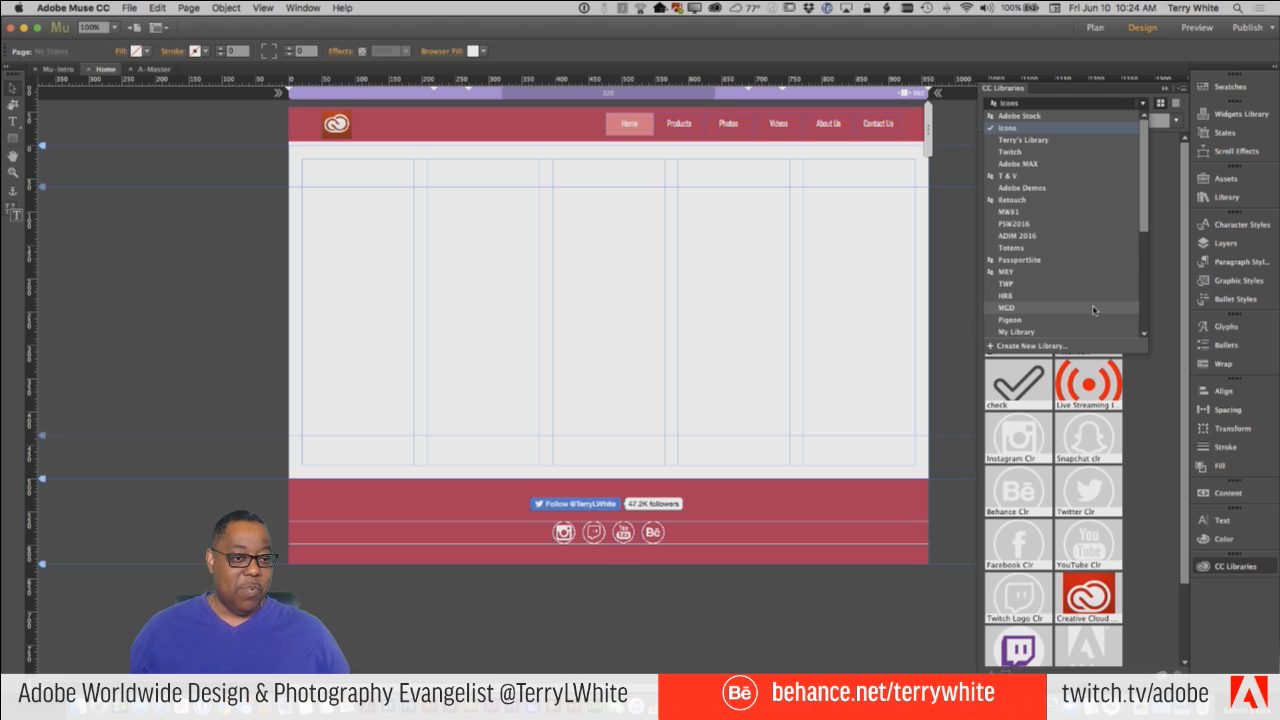
{"action": "left_click", "coordinate": [1096, 320]}
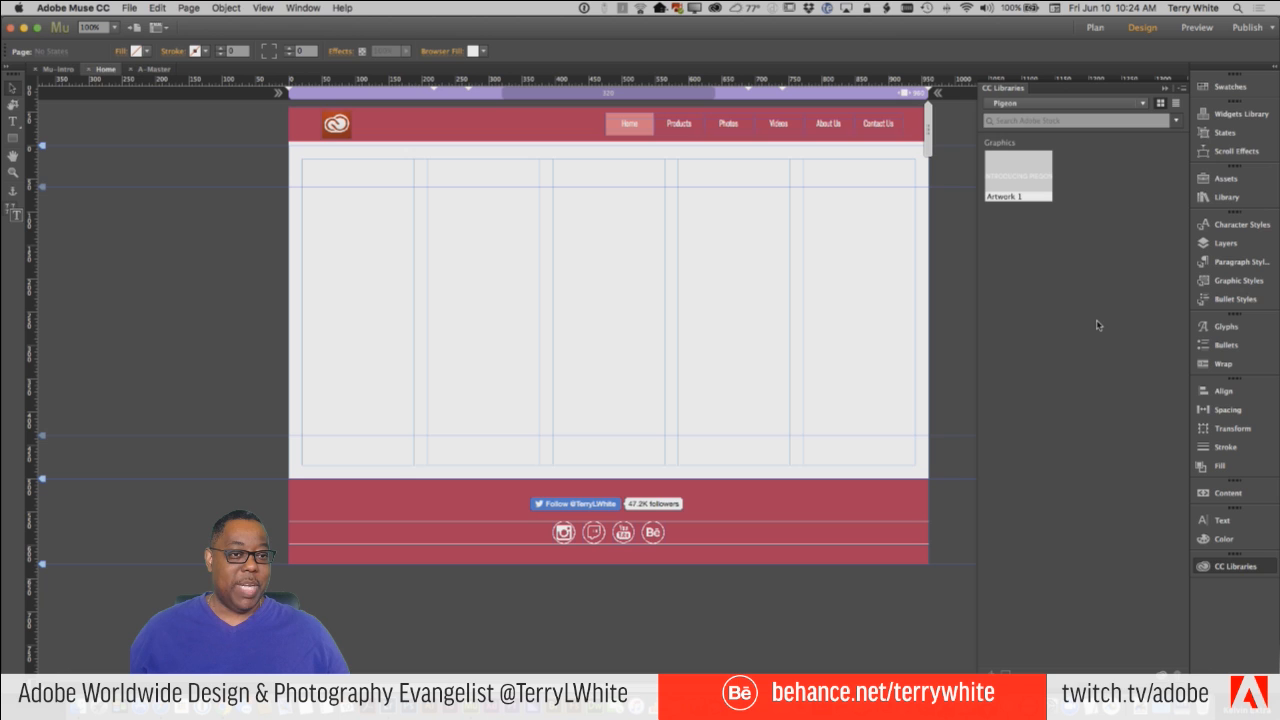
Switch the CC Libraries to the Altura library and browse its graphics.
{"action": "left_click", "coordinate": [1143, 103]}
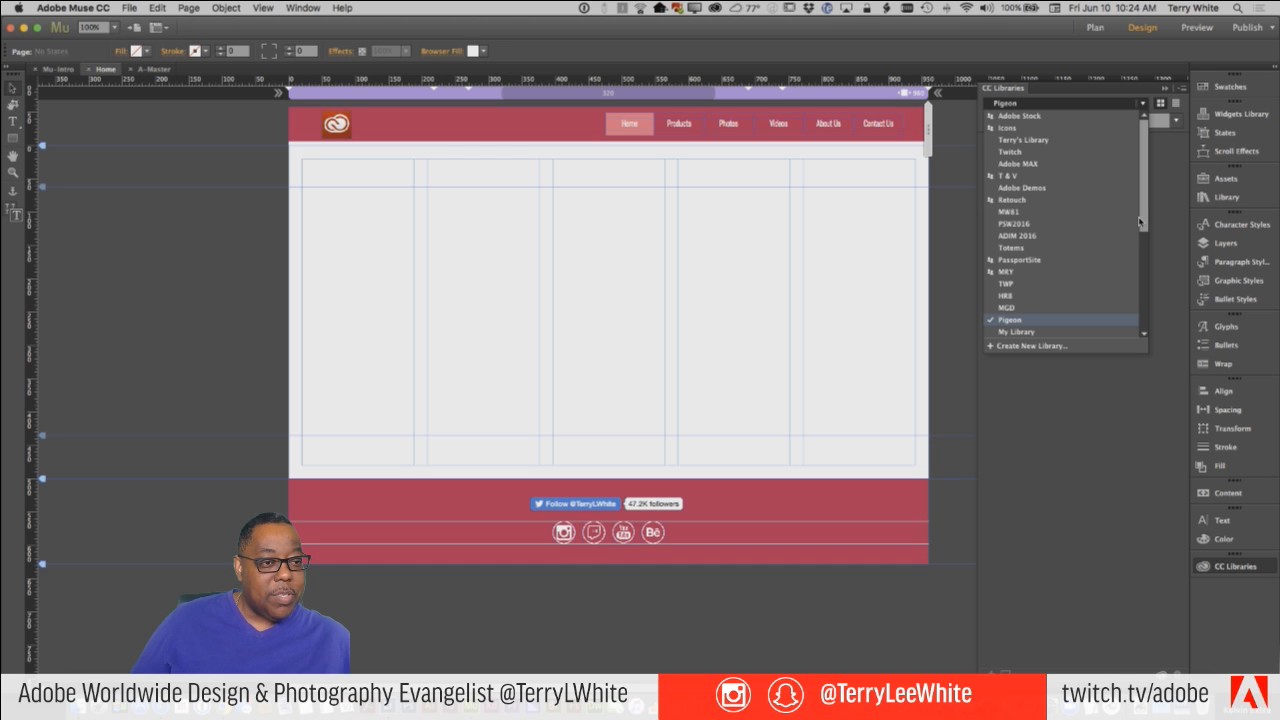
{"action": "left_click_drag", "start_coordinate": [1140, 222], "coordinate": [1141, 306]}
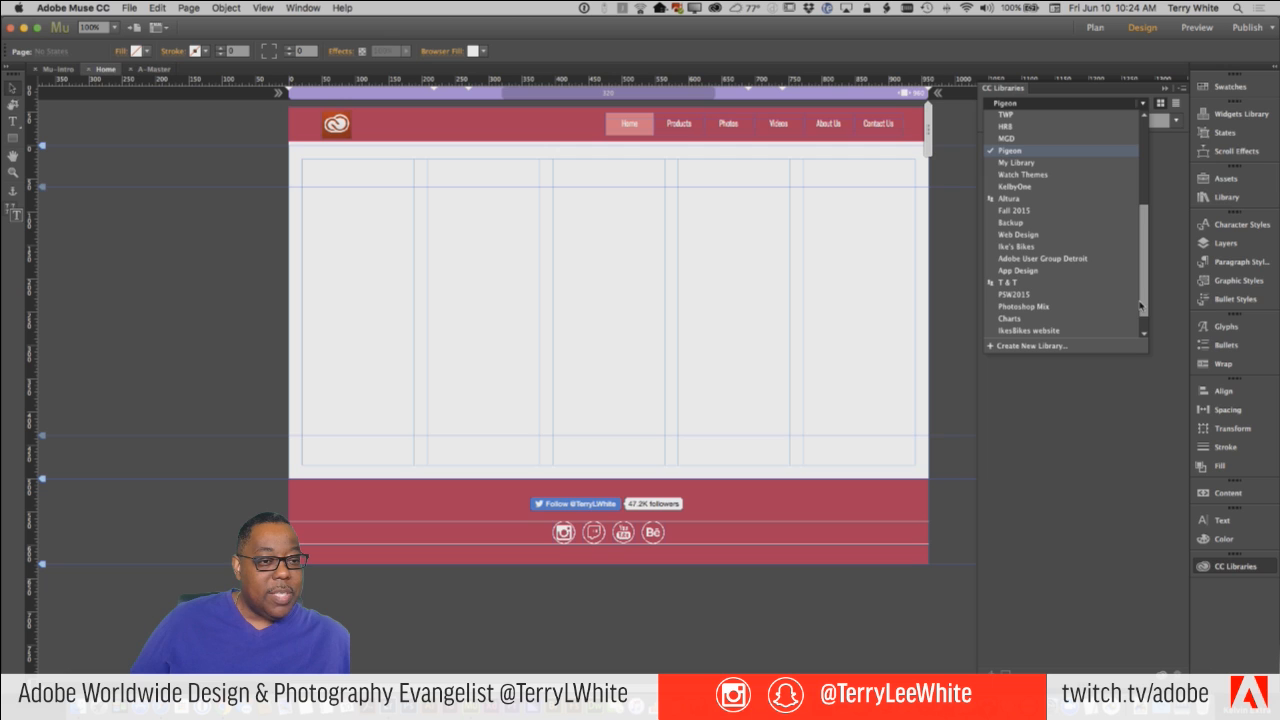
{"action": "left_click", "coordinate": [1036, 200]}
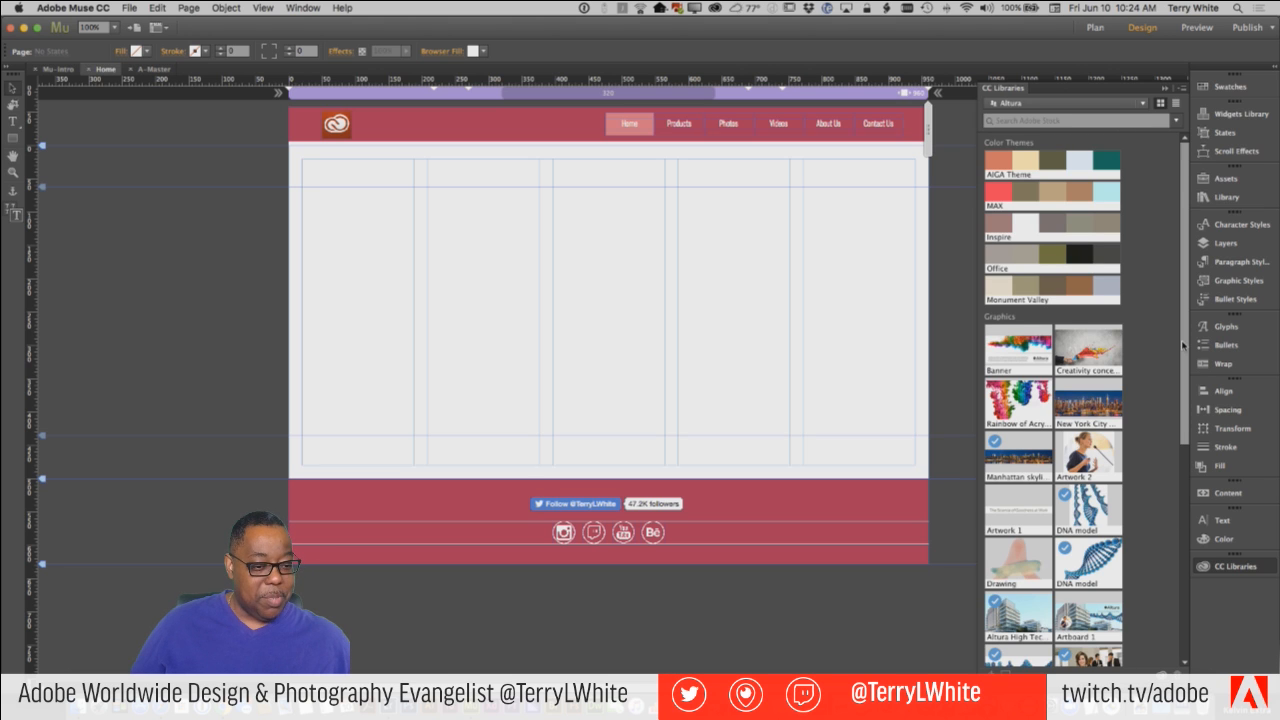
{"action": "left_click_drag", "start_coordinate": [1183, 345], "coordinate": [1179, 410]}
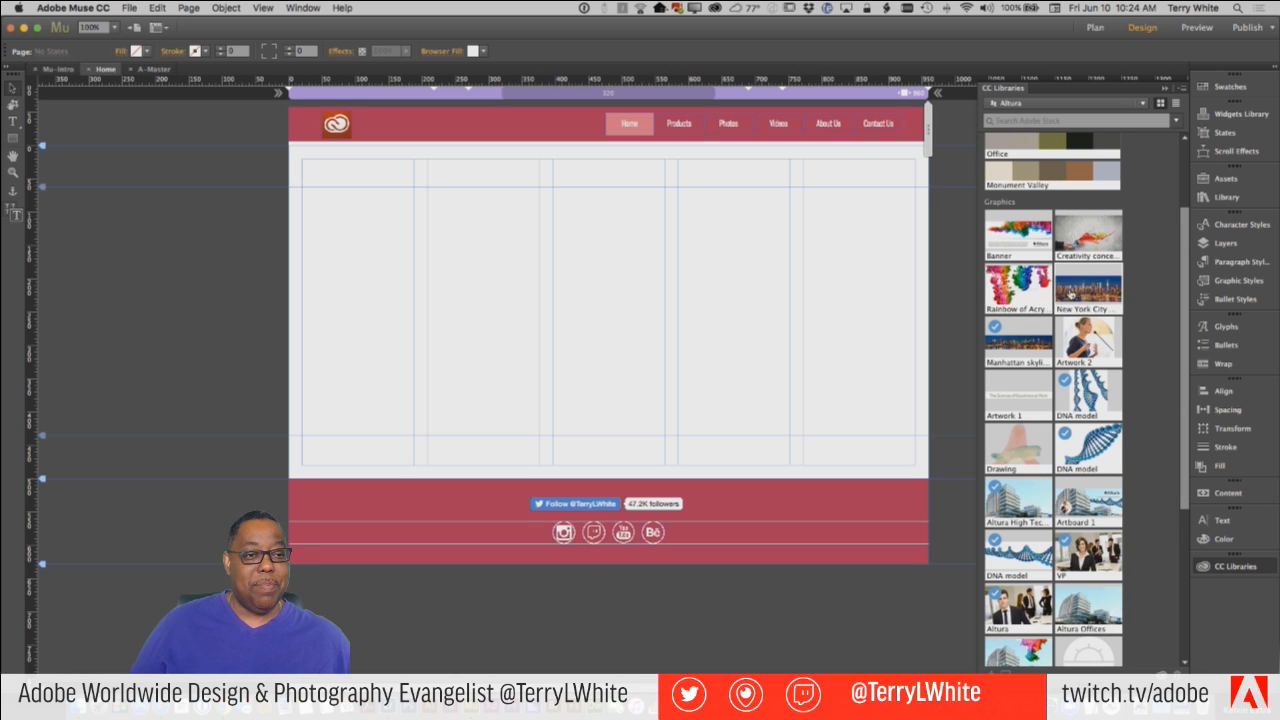
Place the Altura library's New York City skyline graphic at the Home page's upper-left margin corner, scaled to about 920 × 350 px between the side margins.
{"action": "mouse_move", "coordinate": [1070, 294]}
{"action": "left_click_drag", "start_coordinate": [1070, 294], "coordinate": [536, 252]}
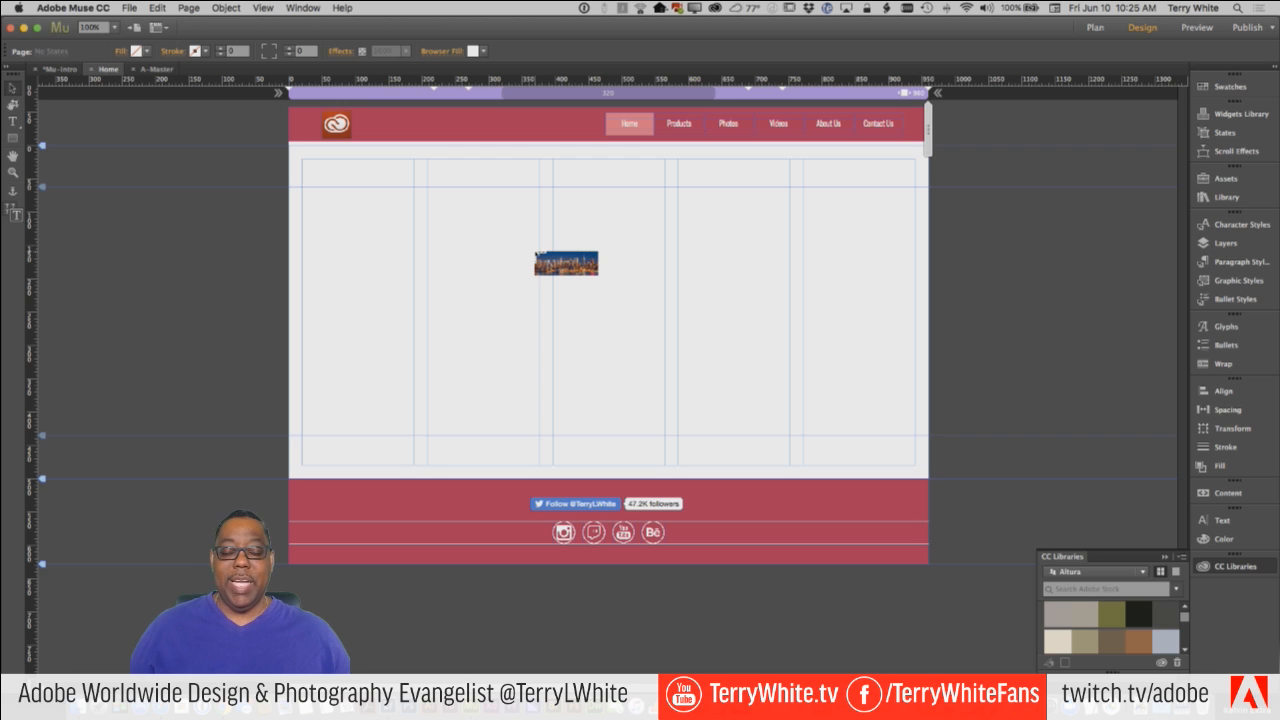
{"action": "left_click_drag", "start_coordinate": [536, 252], "coordinate": [503, 252]}
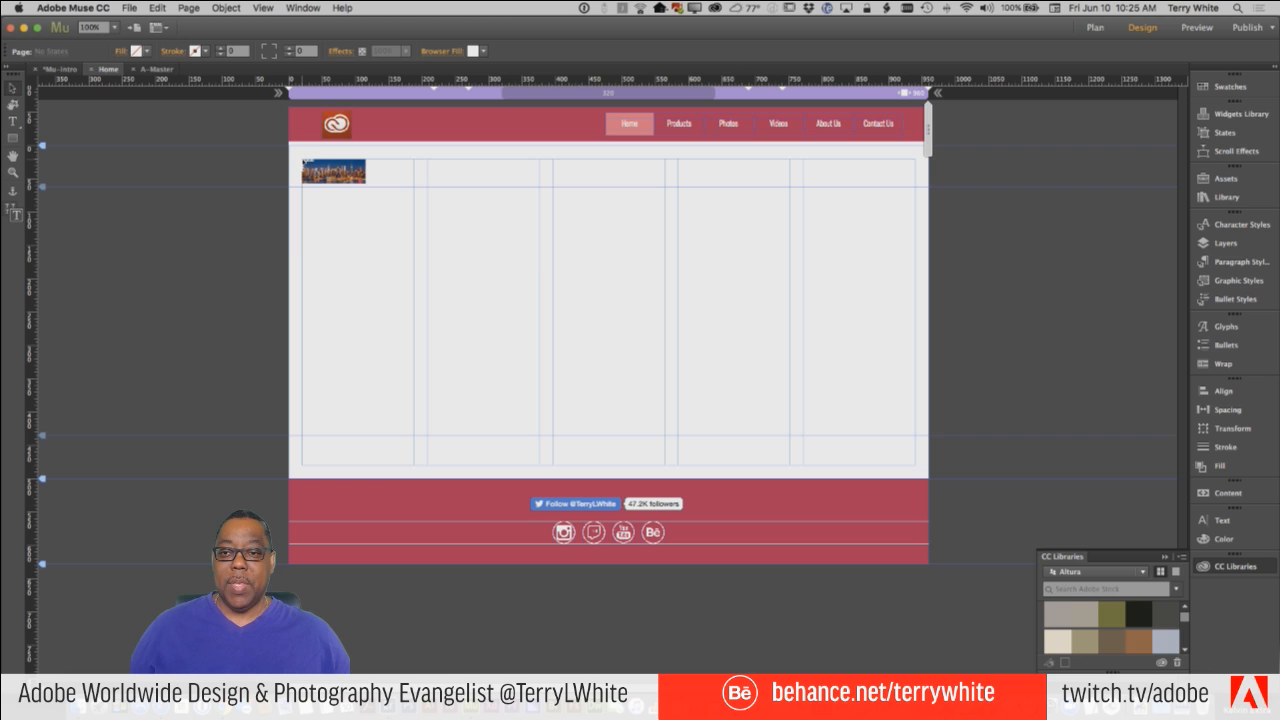
{"action": "left_click", "coordinate": [303, 160]}
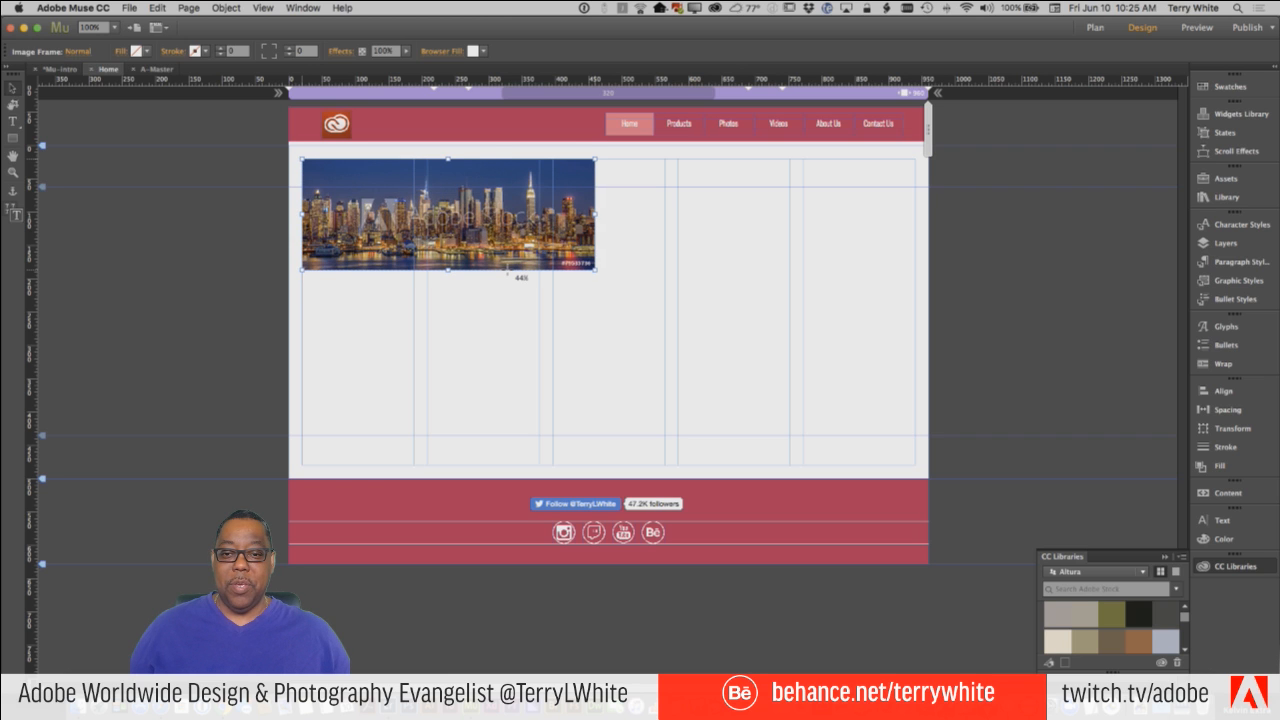
{"action": "left_click_drag", "start_coordinate": [507, 273], "coordinate": [621, 308]}
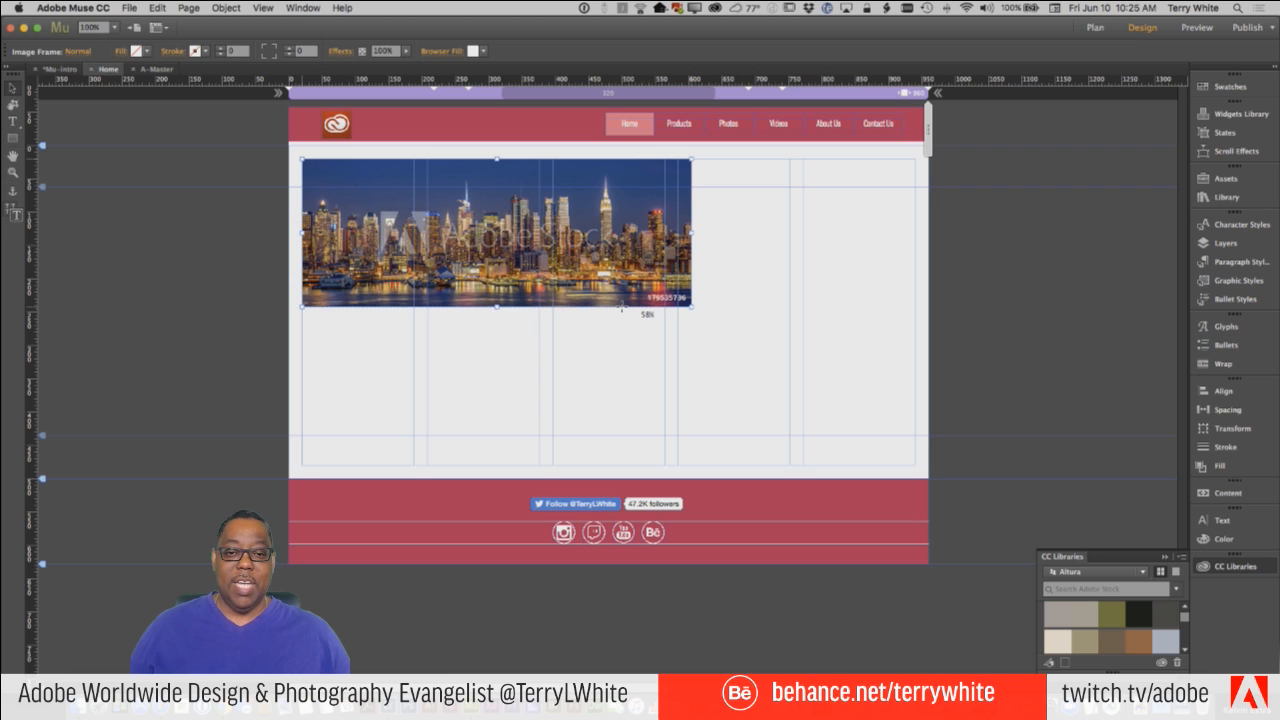
{"action": "left_click_drag", "start_coordinate": [621, 308], "coordinate": [1030, 434]}
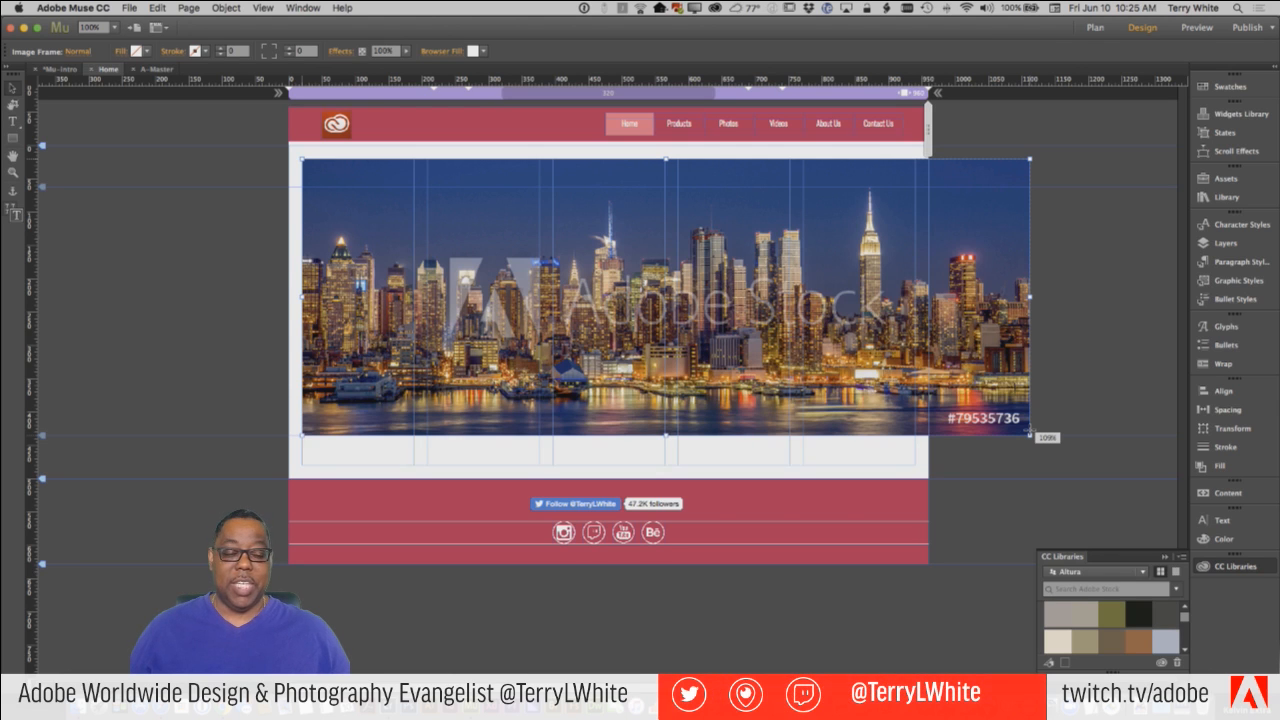
{"action": "left_click_drag", "start_coordinate": [1030, 433], "coordinate": [915, 388]}
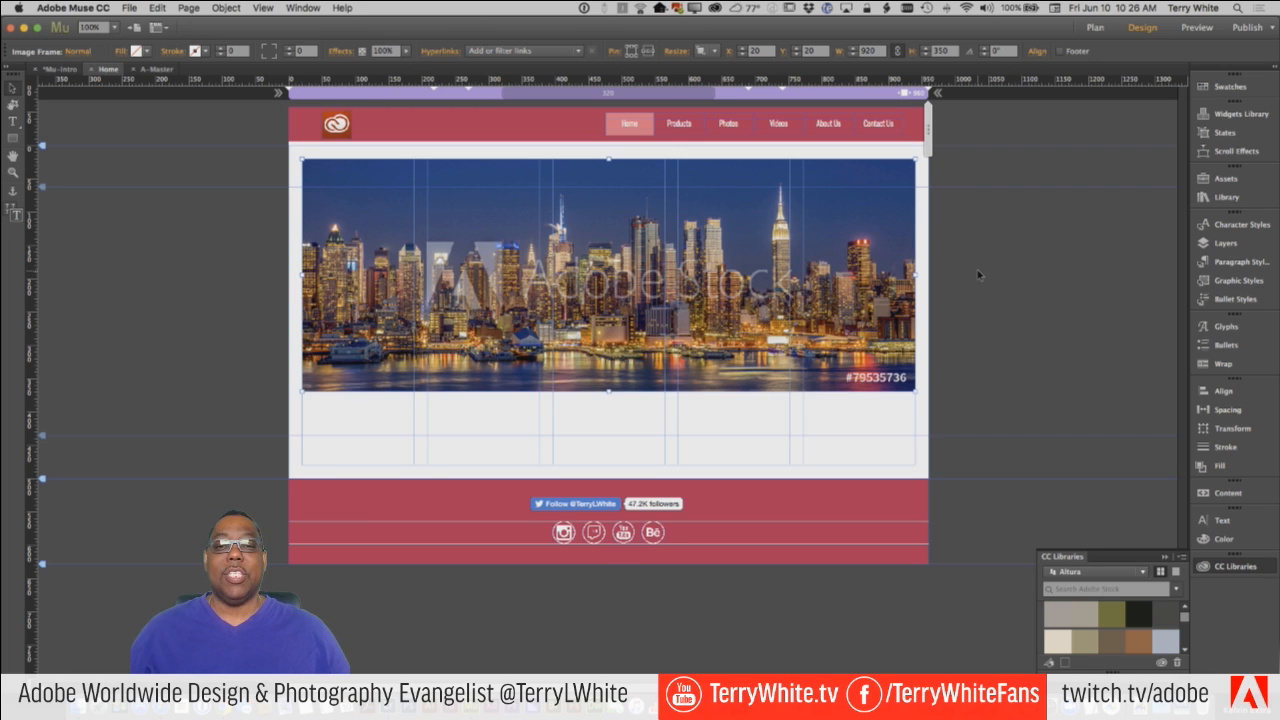
Review the skyline image's Resize options, preview the page at a slightly narrower width, and return to the 960 breakpoint.
{"action": "left_click", "coordinate": [703, 53]}
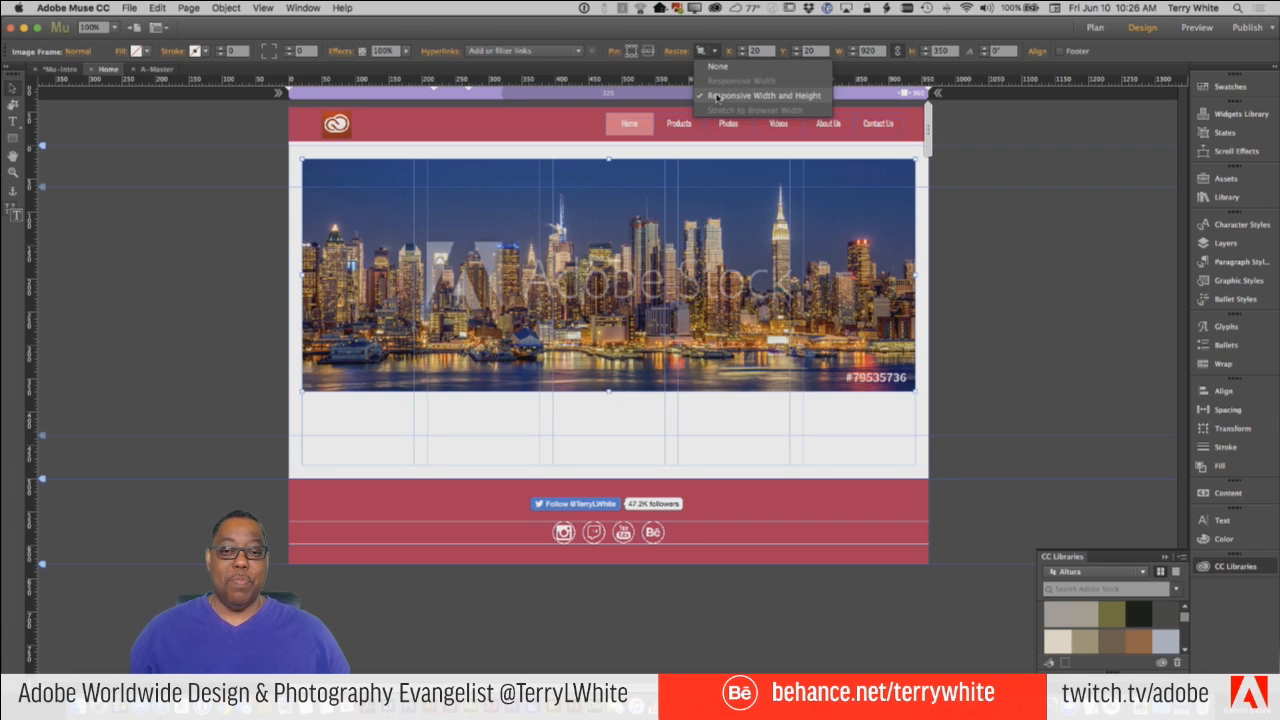
{"action": "left_click", "coordinate": [732, 38]}
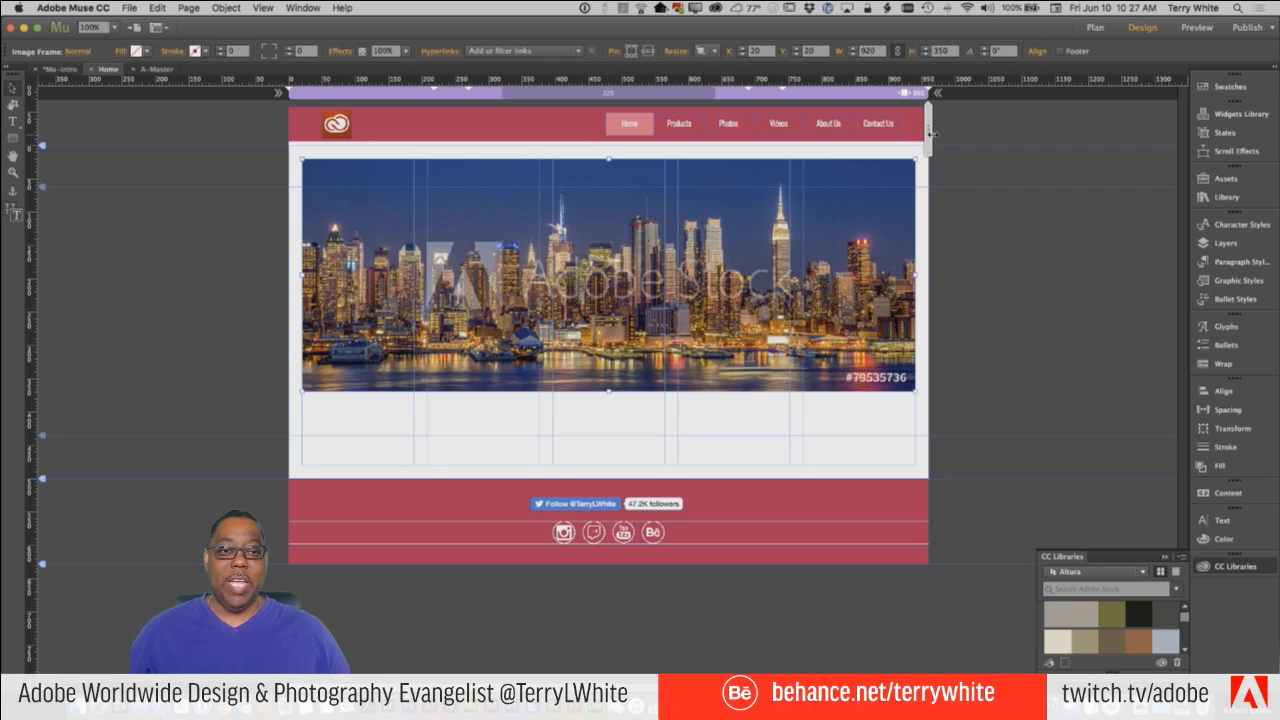
{"action": "left_click_drag", "start_coordinate": [930, 134], "coordinate": [821, 354]}
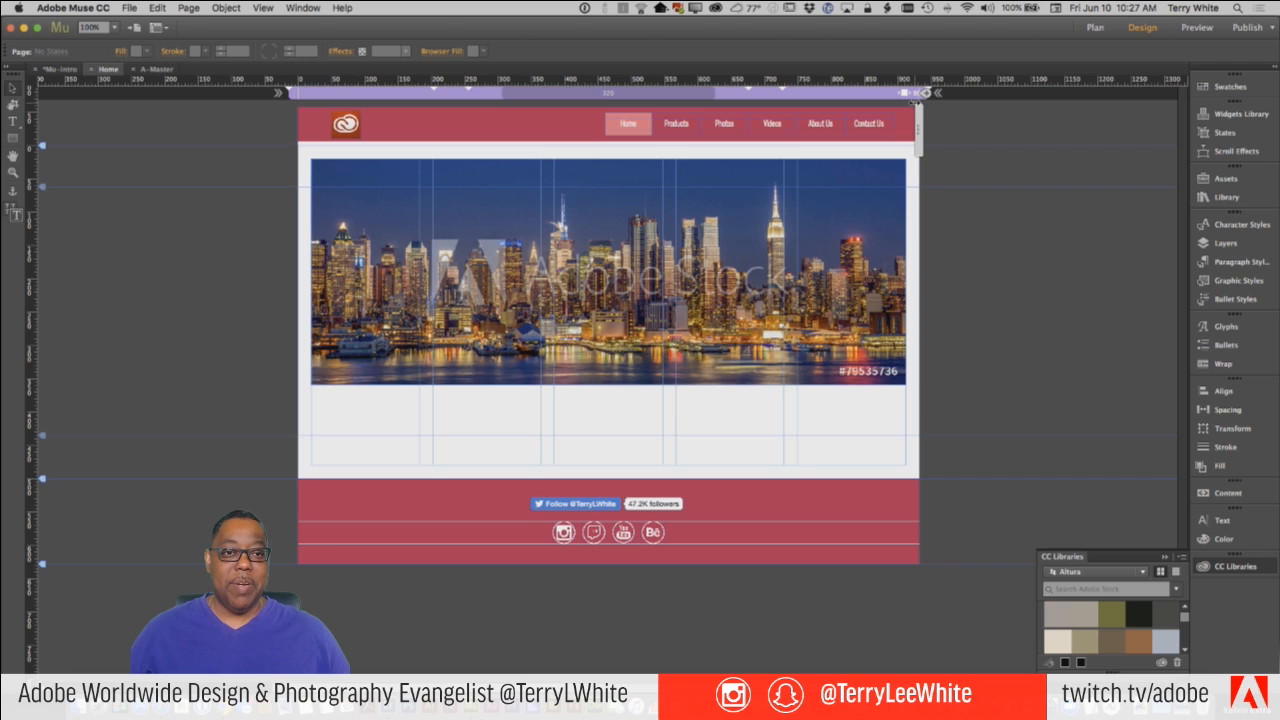
{"action": "left_click", "coordinate": [866, 96]}
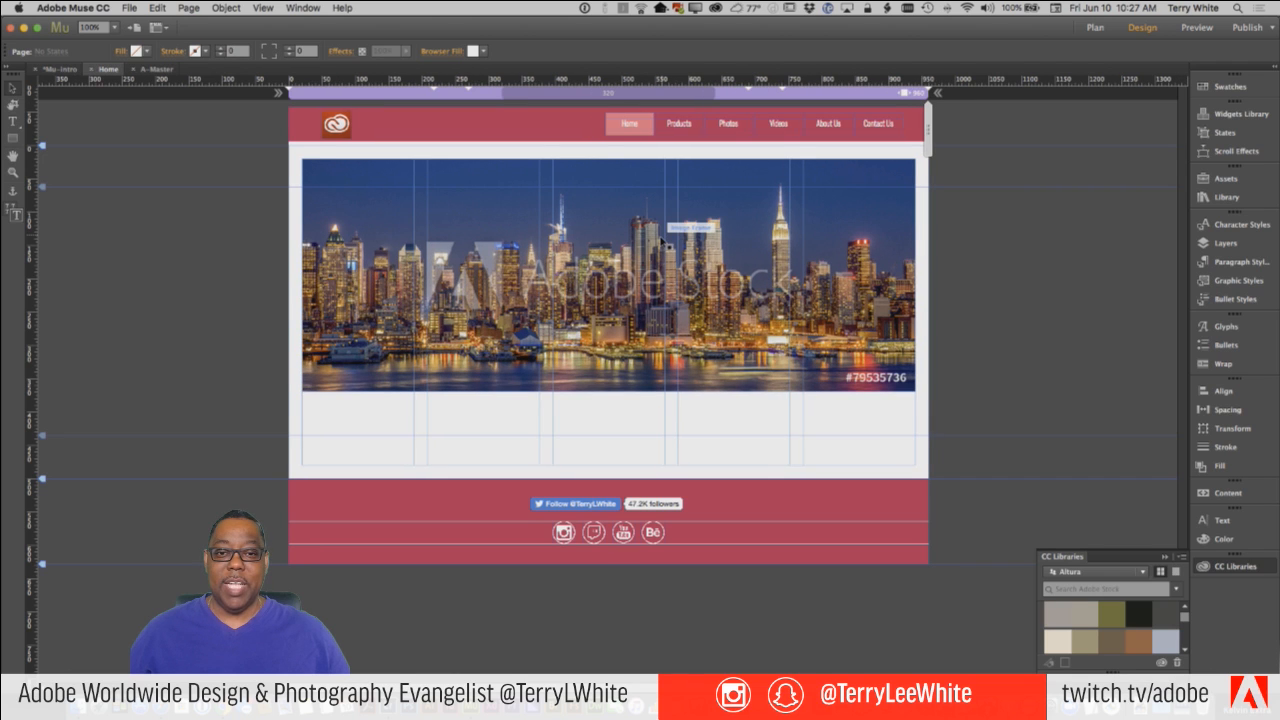
Pin the skyline image to the page center, preview the layout at a width of about 326 px, and return to the 960 breakpoint.
{"action": "left_click", "coordinate": [665, 240]}
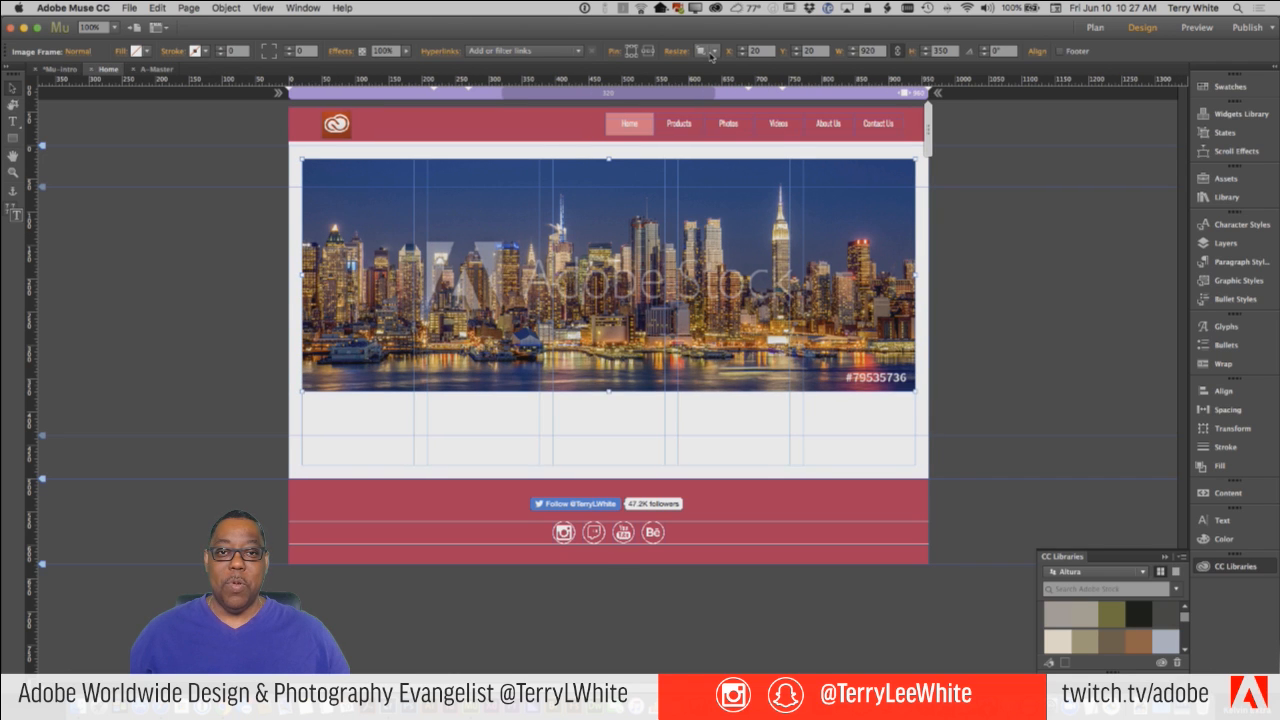
{"action": "left_click", "coordinate": [649, 51]}
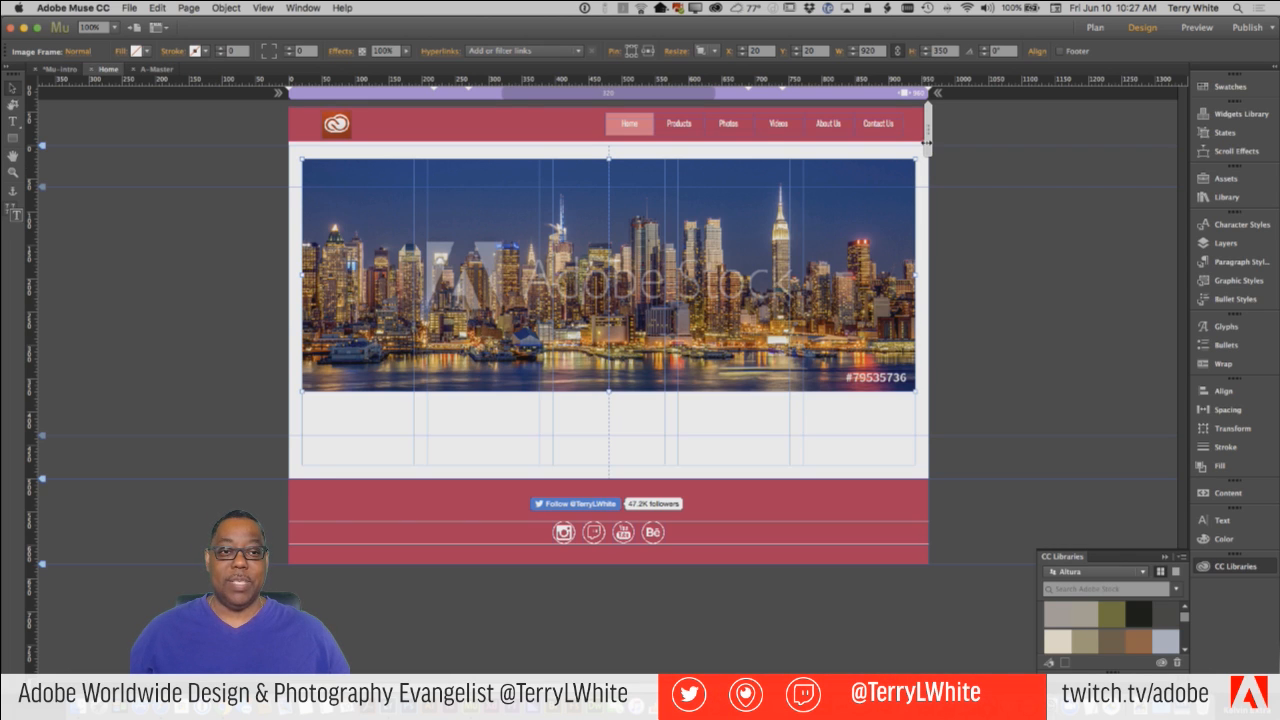
{"action": "left_click_drag", "start_coordinate": [927, 143], "coordinate": [716, 154]}
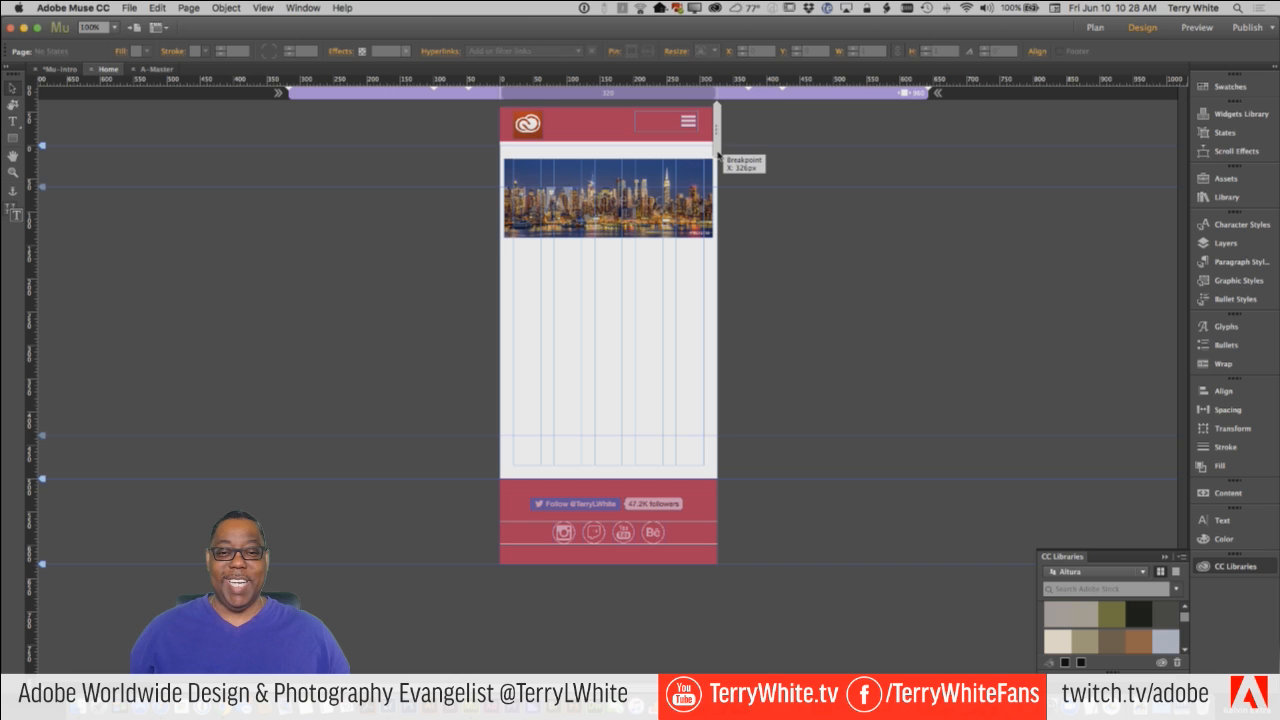
{"action": "left_click_drag", "start_coordinate": [718, 155], "coordinate": [718, 155]}
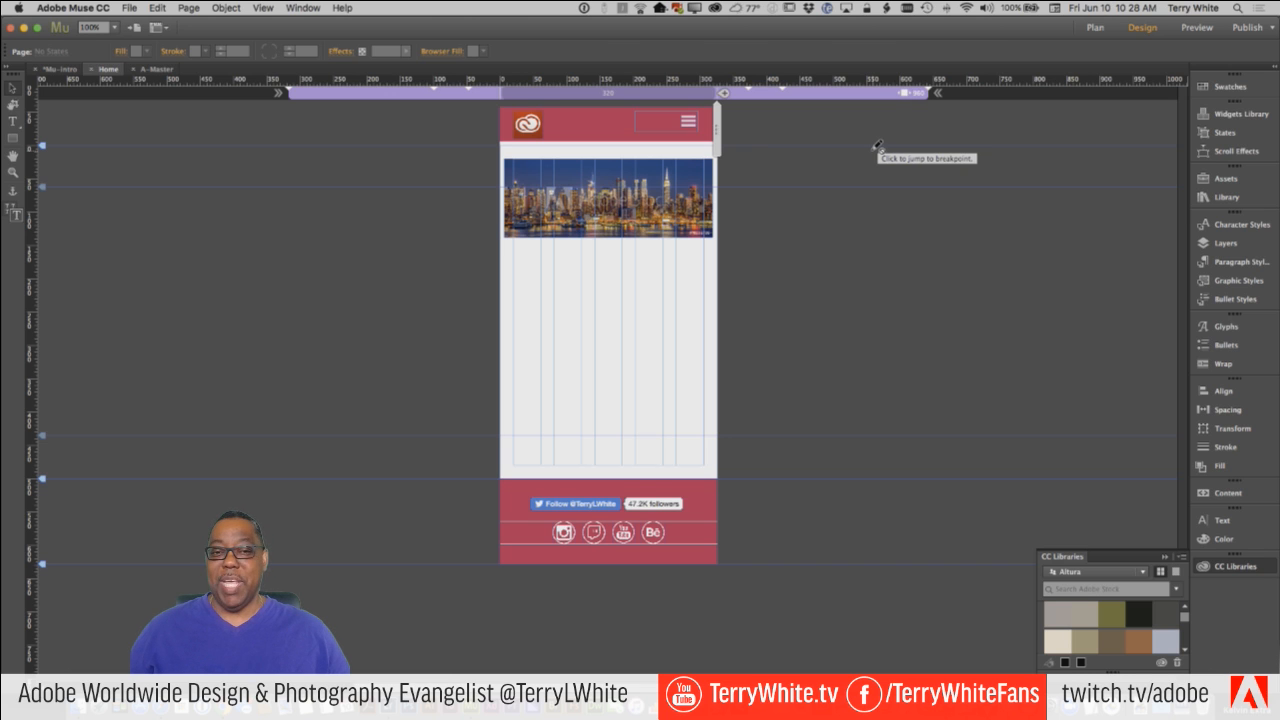
{"action": "left_click", "coordinate": [885, 96]}
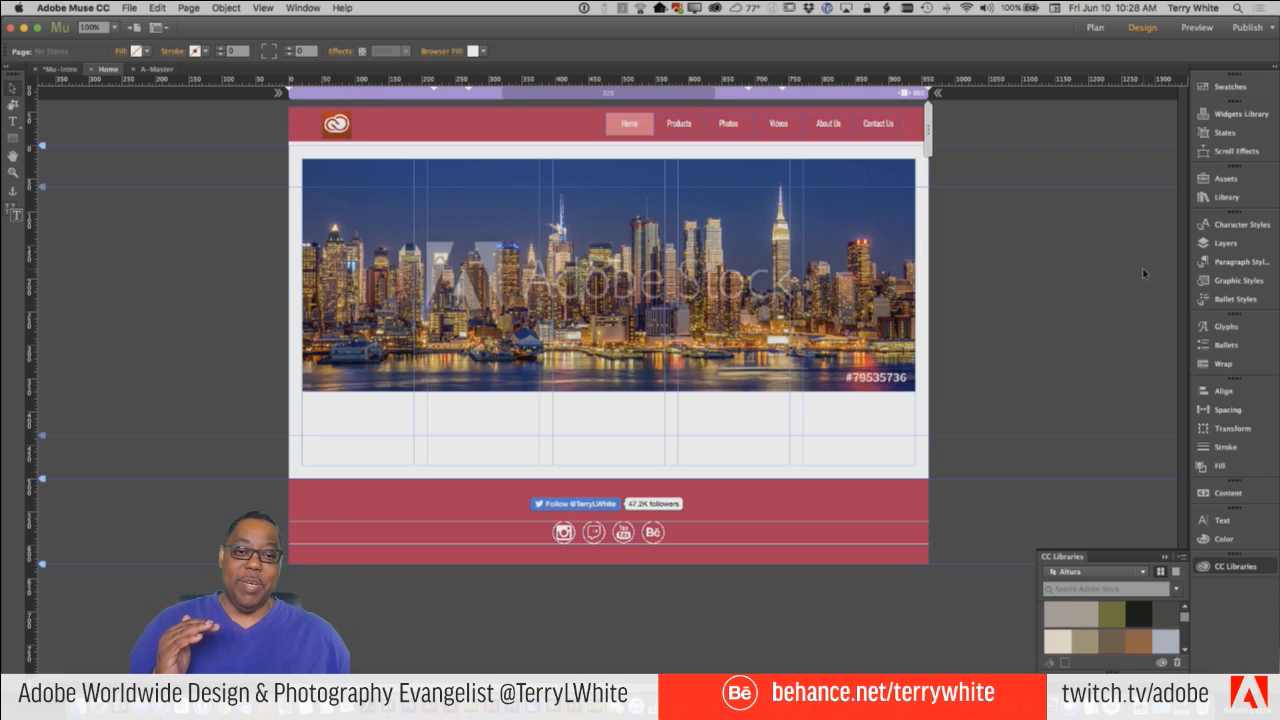
Enlarge the skyline image to span both page edges, about 961 × 365 px at X -1, Y 12.
{"action": "left_click", "coordinate": [303, 164]}
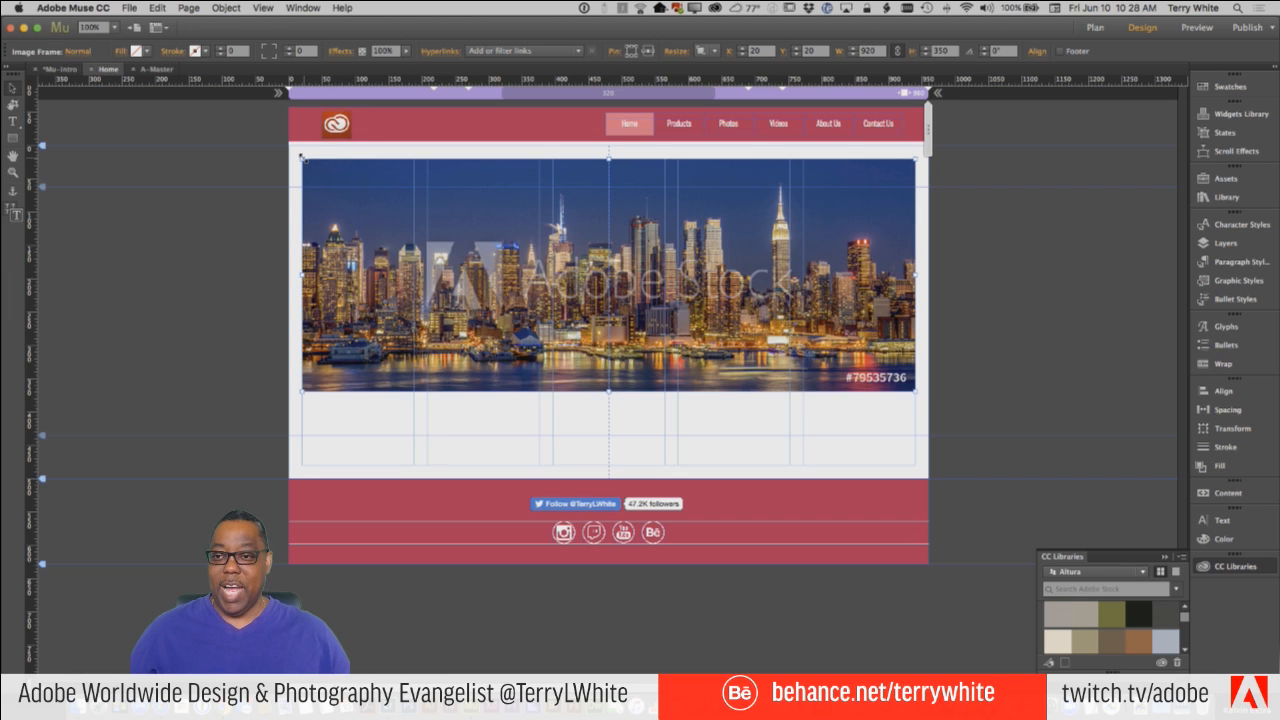
{"action": "left_click_drag", "start_coordinate": [302, 157], "coordinate": [289, 152]}
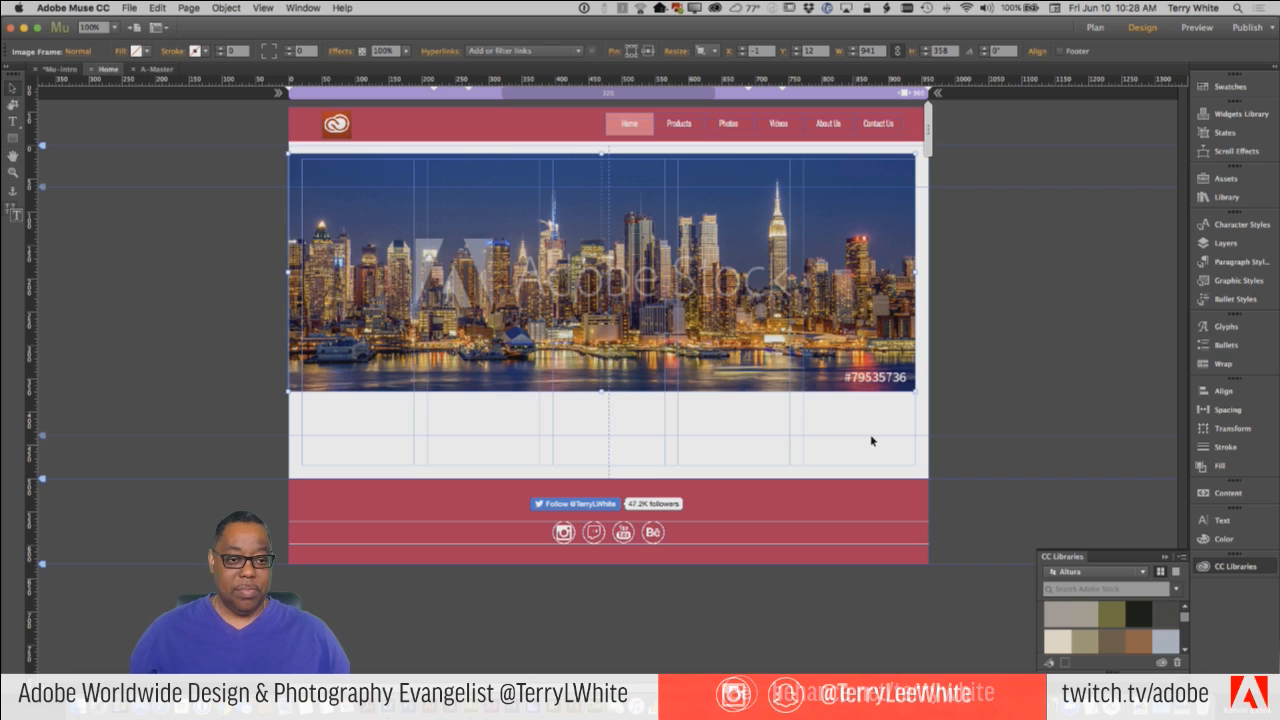
{"action": "left_click_drag", "start_coordinate": [916, 393], "coordinate": [917, 396]}
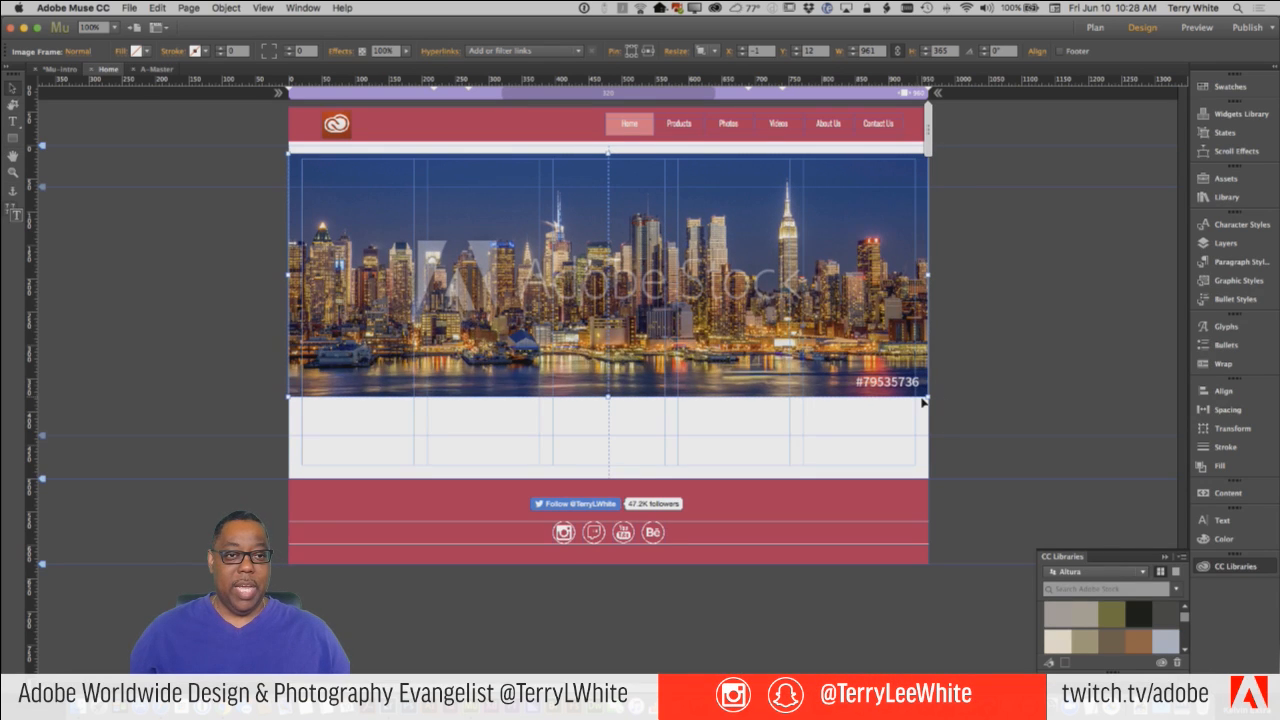
Preview how the edge-to-edge image scales at a slightly narrower page width and return to the 960 breakpoint.
{"action": "left_click", "coordinate": [857, 126]}
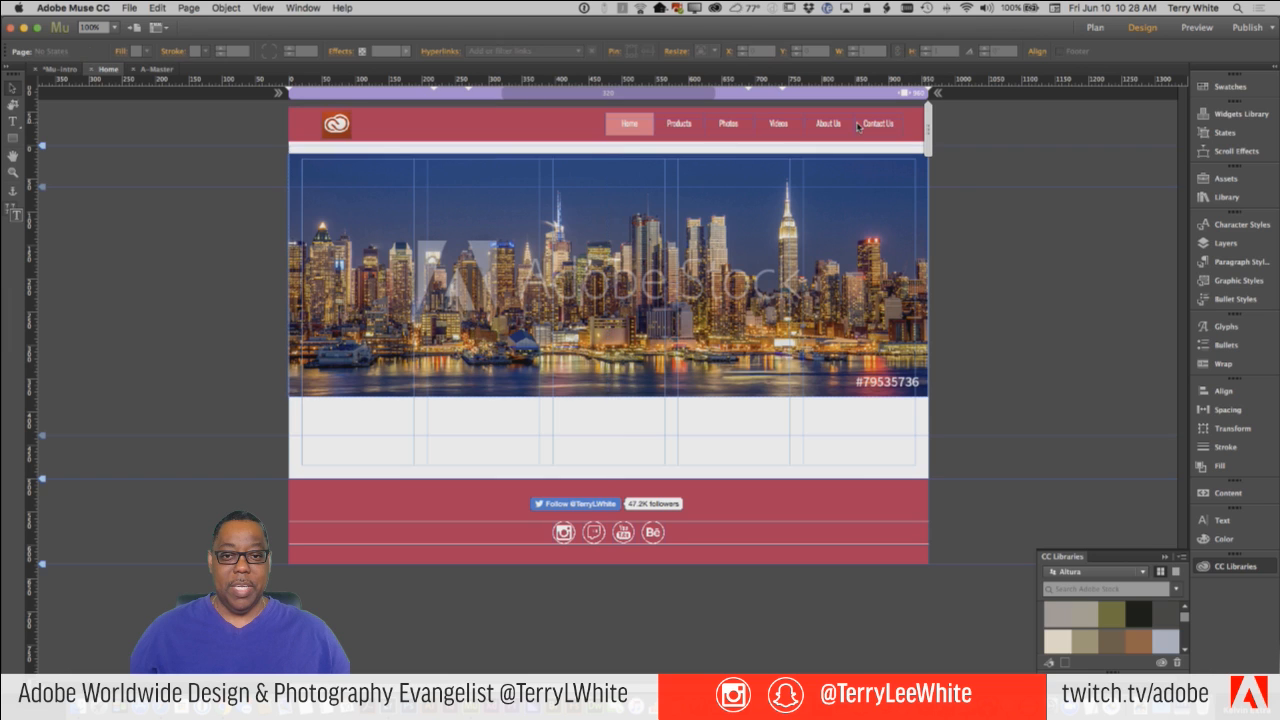
{"action": "mouse_move", "coordinate": [929, 128]}
{"action": "left_mouse_down"}
{"action": "mouse_move", "coordinate": [701, 131]}
{"action": "mouse_move", "coordinate": [905, 131]}
{"action": "left_mouse_up"}
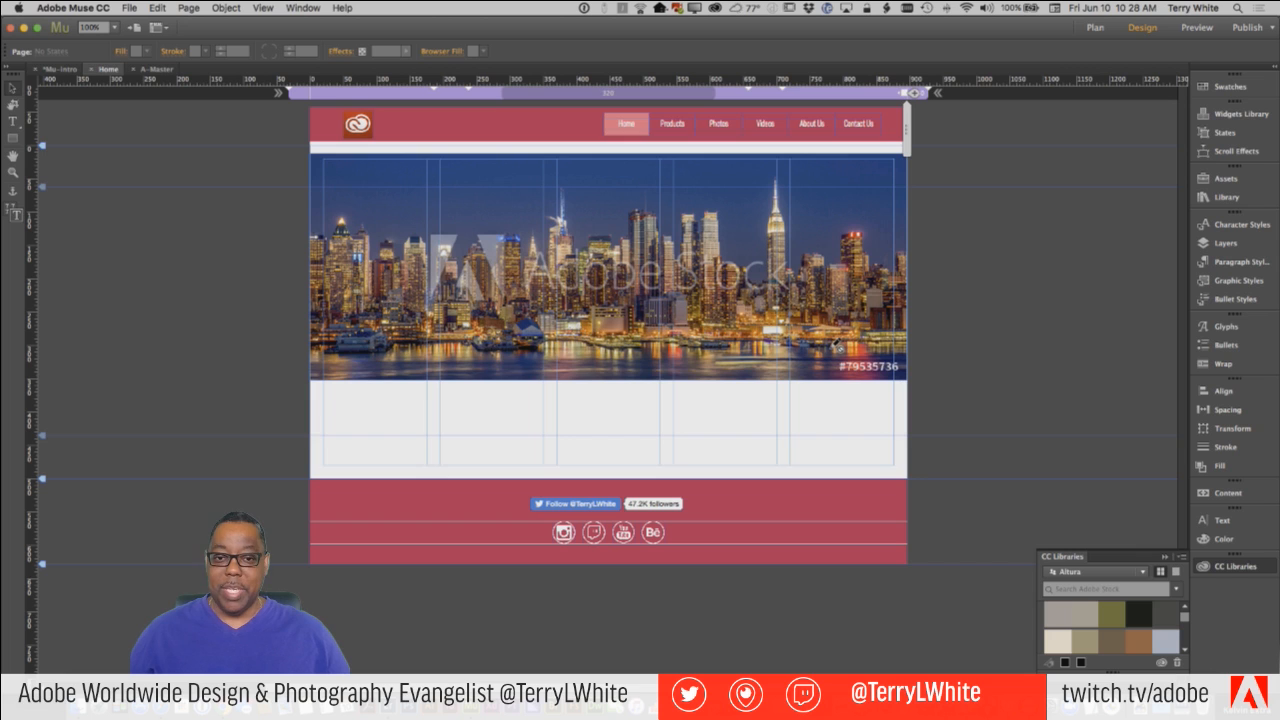
{"action": "double_click", "coordinate": [1025, 380]}
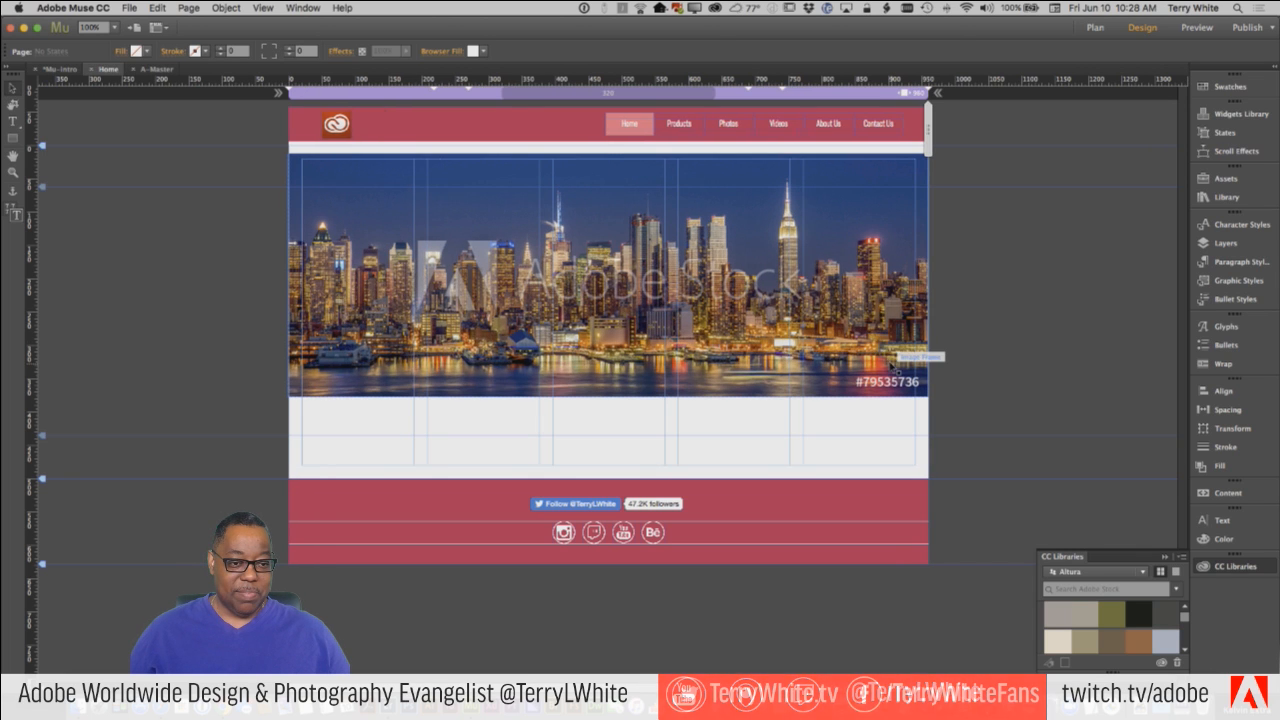
Fine-tune the skyline image's lower corners against the page edges.
{"action": "left_click", "coordinate": [884, 352]}
{"action": "left_click_drag", "start_coordinate": [929, 396], "coordinate": [928, 394]}
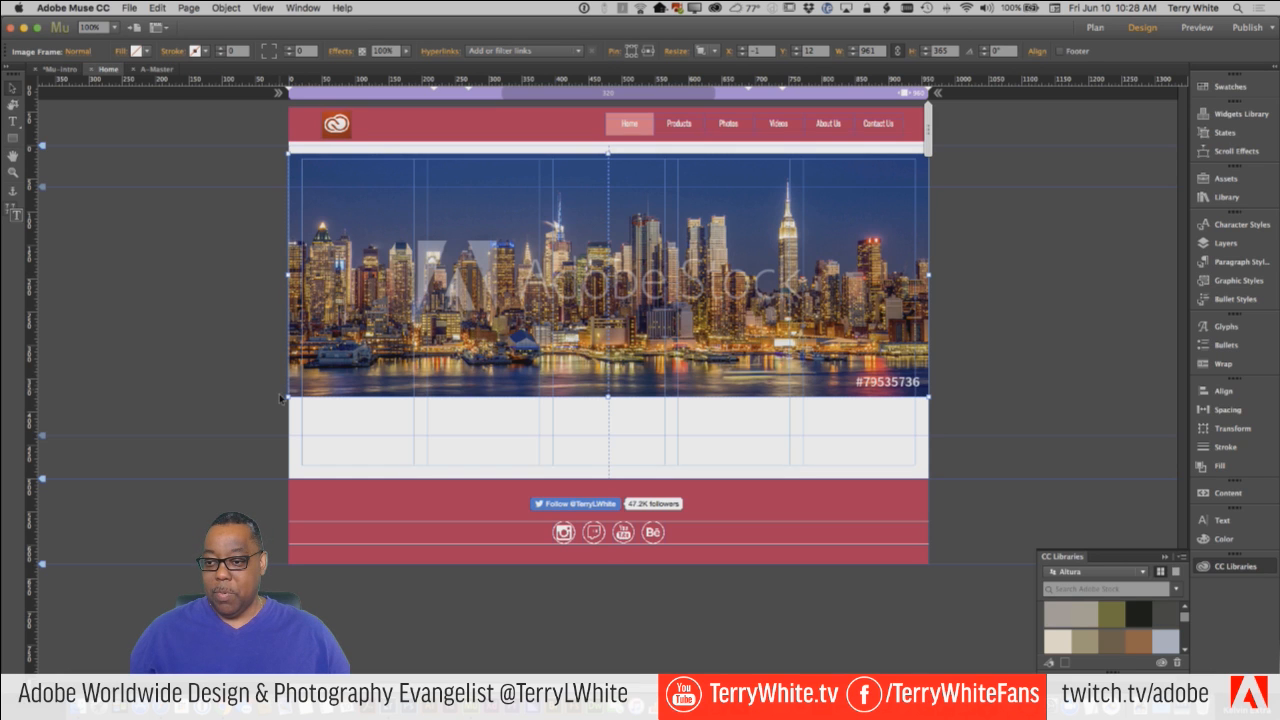
{"action": "left_click_drag", "start_coordinate": [290, 397], "coordinate": [289, 396]}
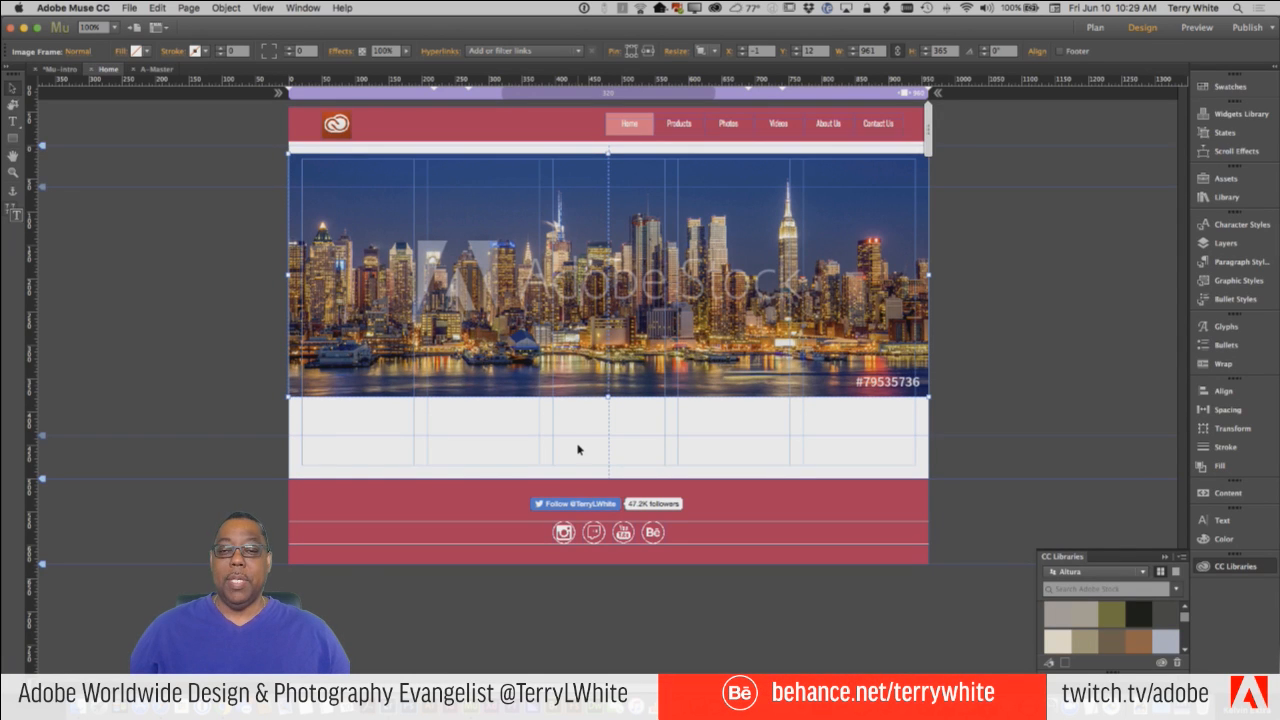
Preview the Home page in the browser, check the image in the wide window, and return to Adobe Muse.
{"action": "left_click", "coordinate": [129, 8]}
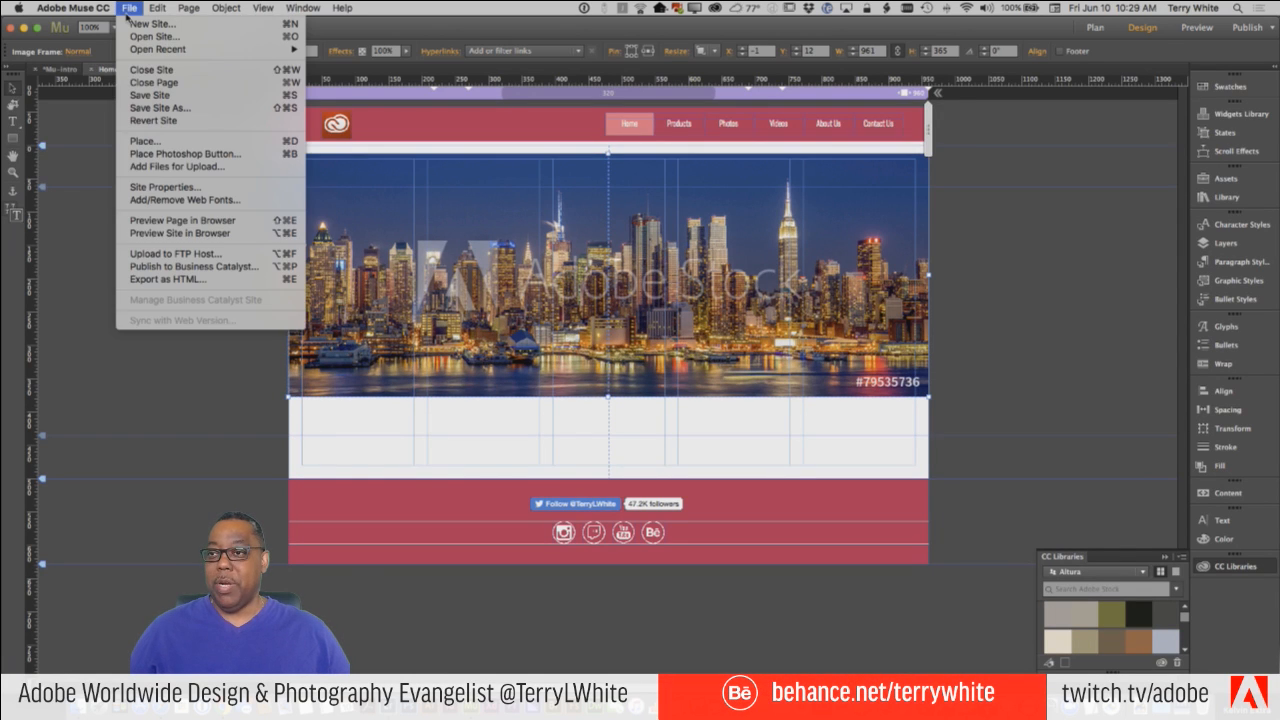
{"action": "left_click", "coordinate": [178, 221]}
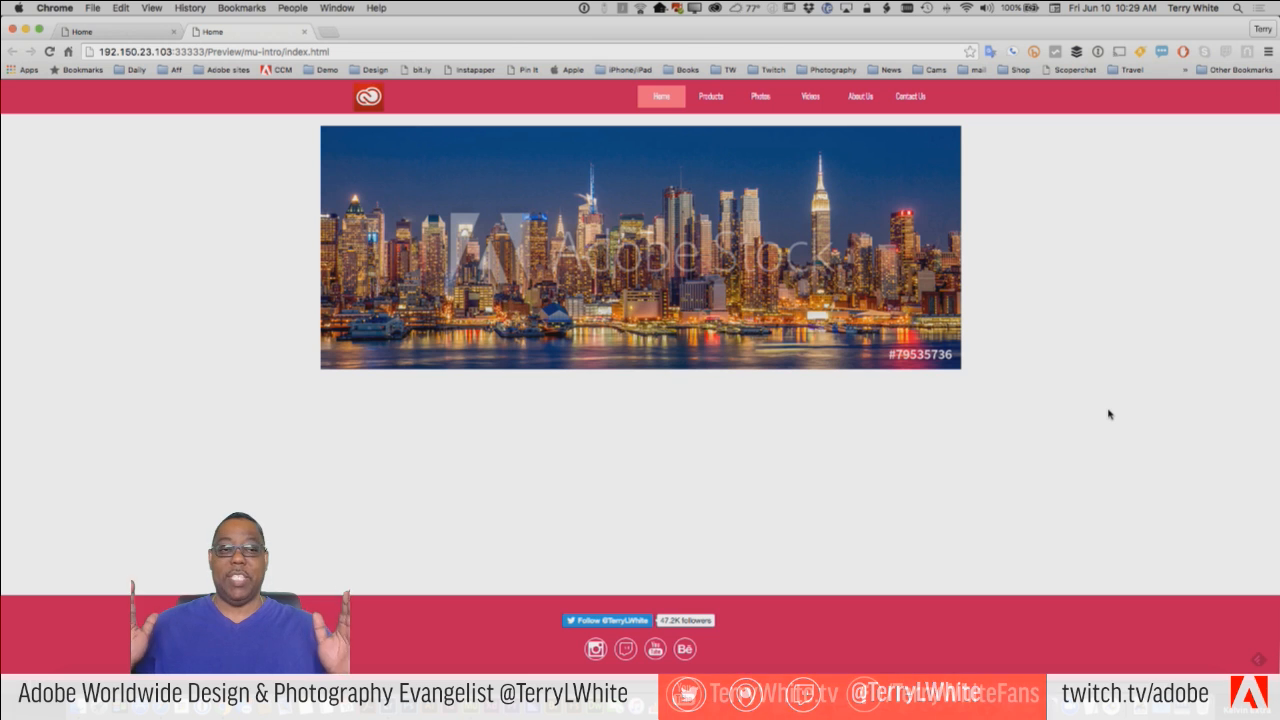
{"action": "left_click_drag", "start_coordinate": [1277, 416], "coordinate": [1278, 386]}
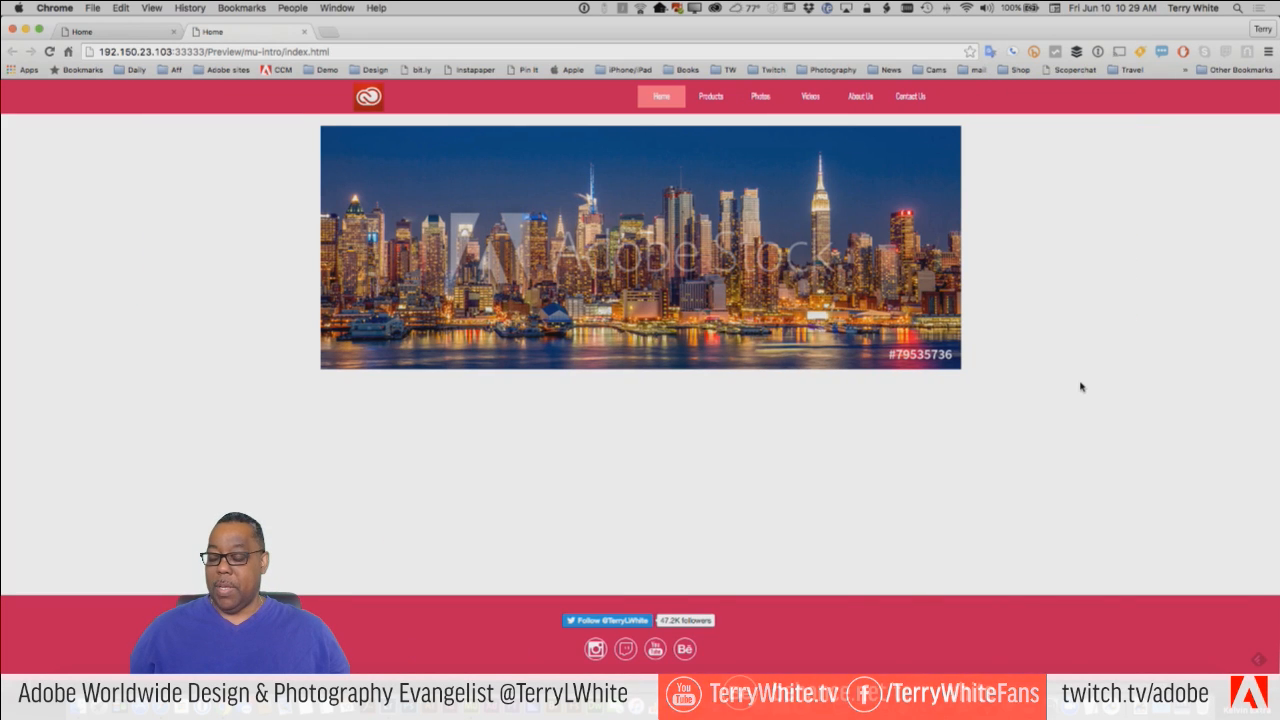
{"action": "key", "text": "super+Tab"}
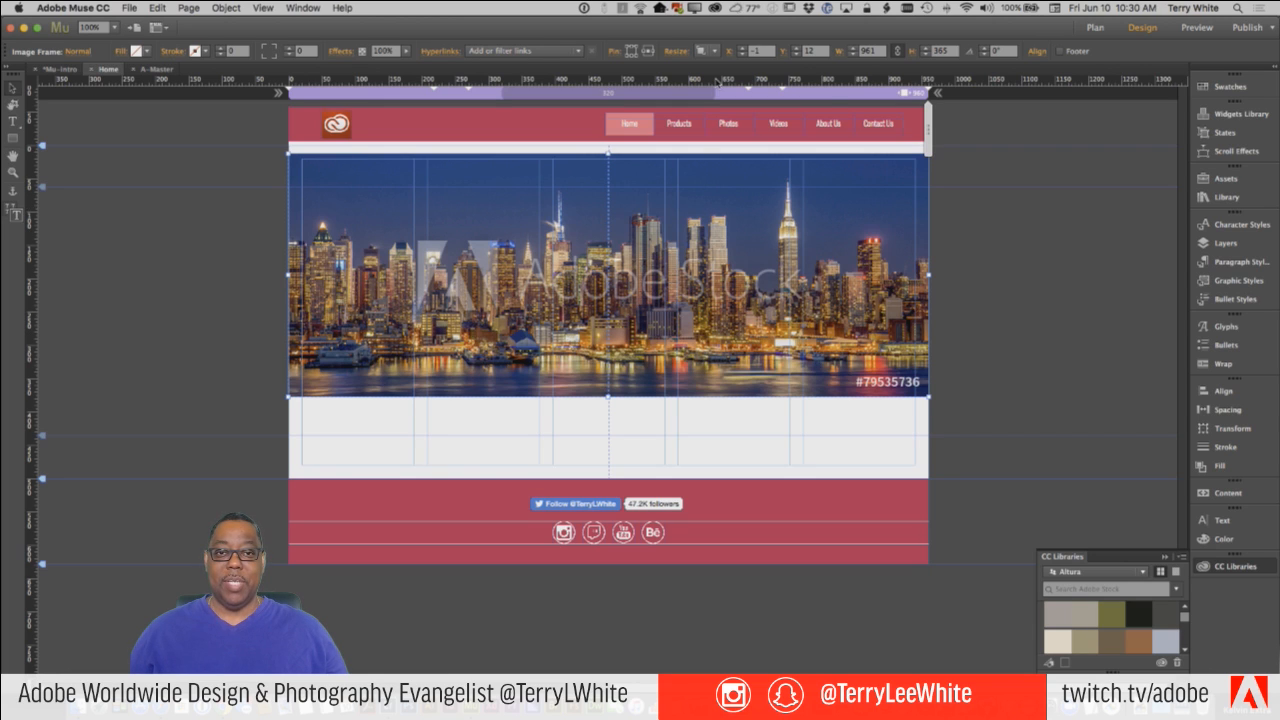
Check which Resize options the skyline image offers and delete the image from the Home page.
{"action": "left_click", "coordinate": [715, 52]}
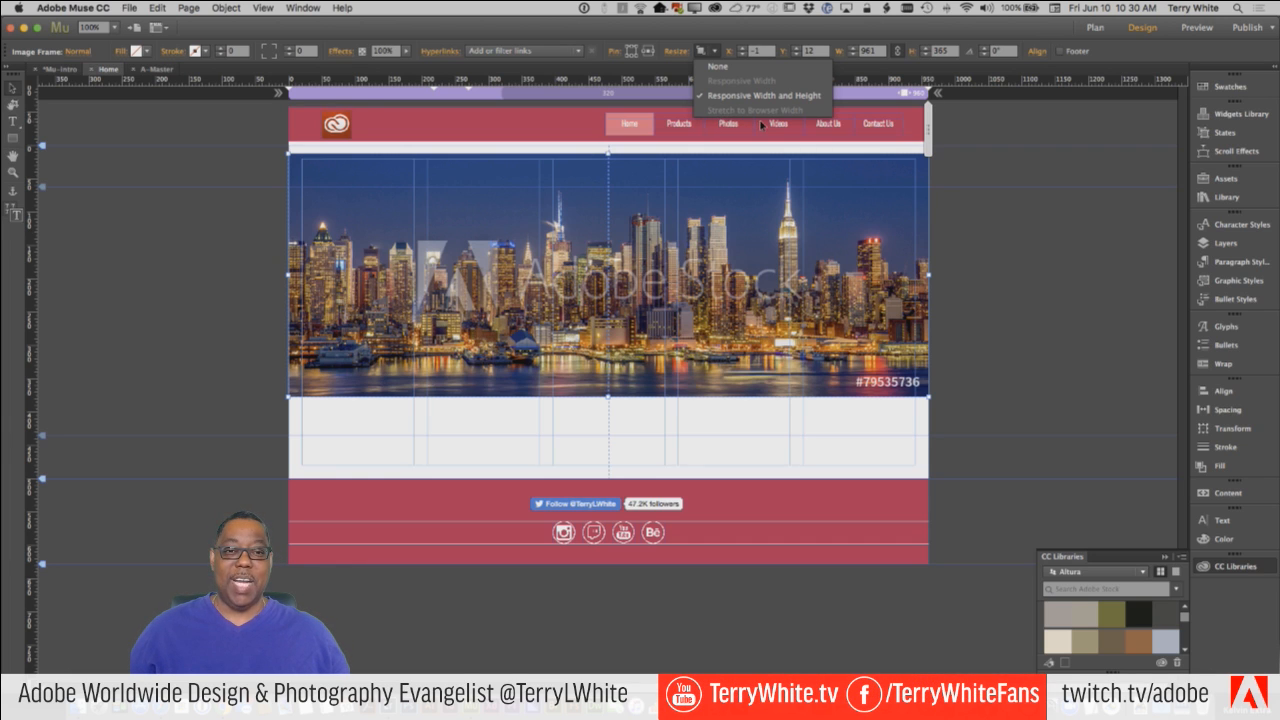
{"action": "left_click", "coordinate": [969, 206]}
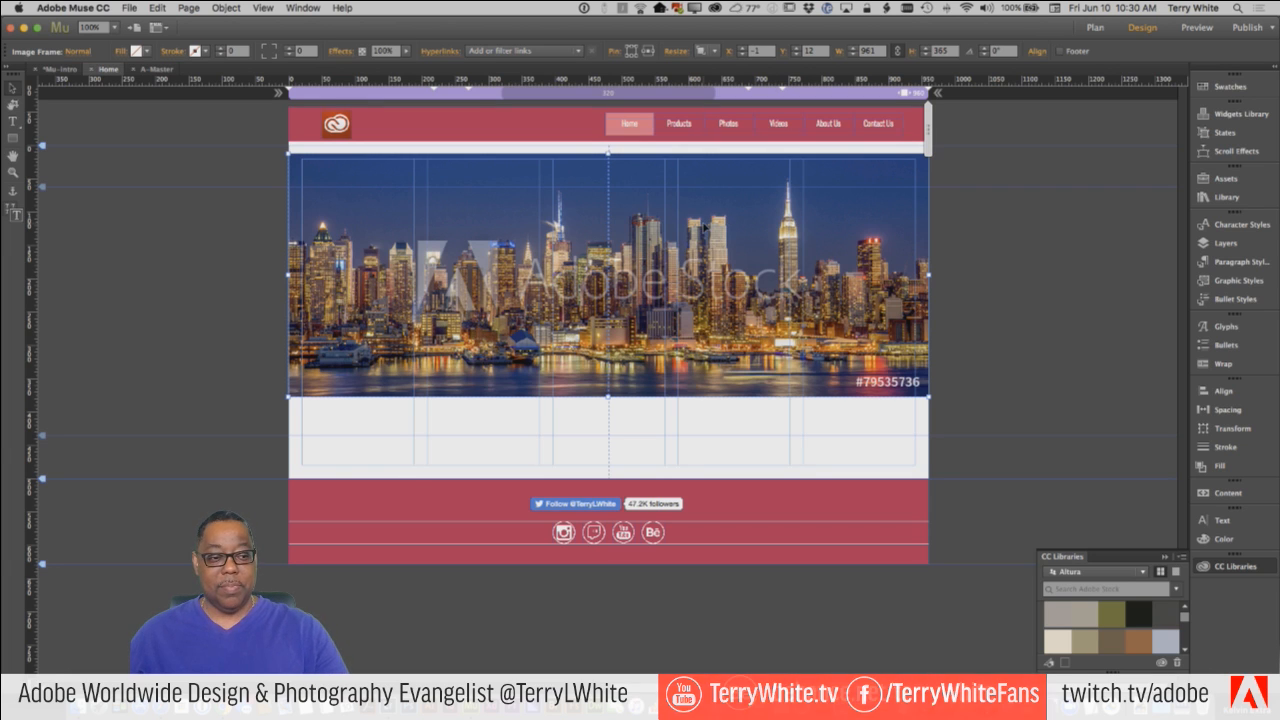
{"action": "key", "text": "Delete"}
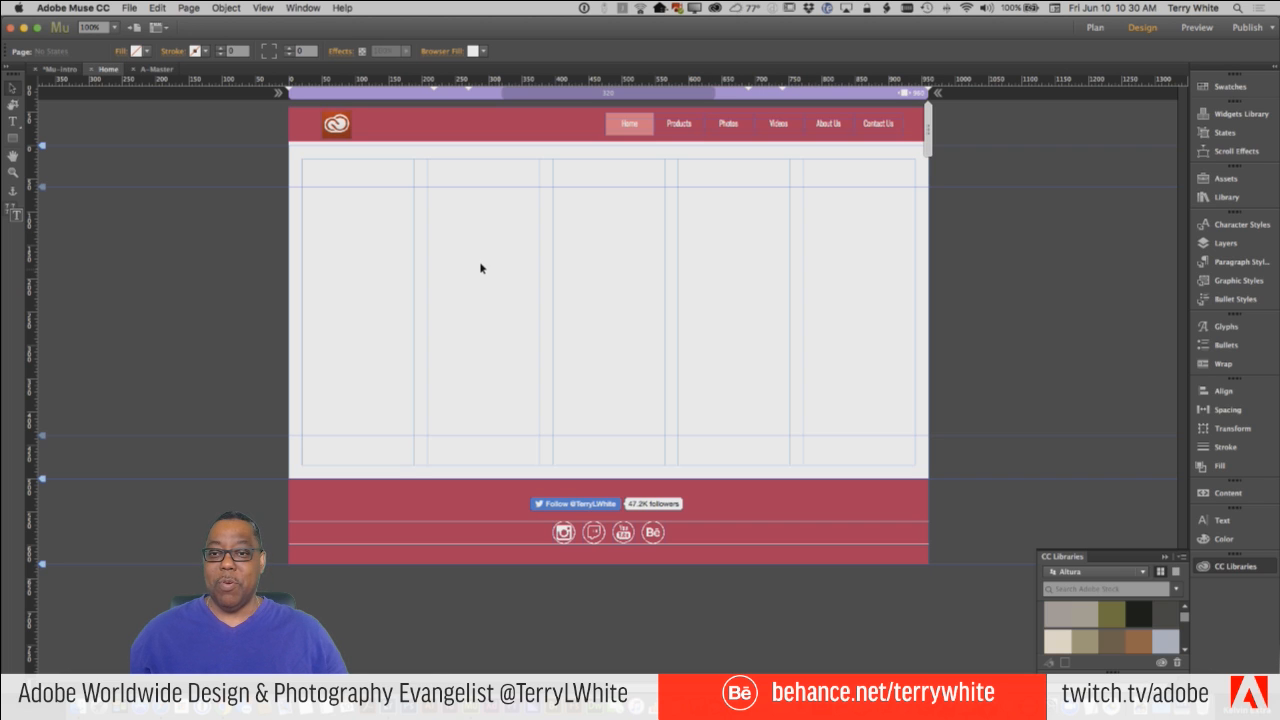
Draw a rectangle about 920 × 370 px from the upper-left margin corner and set its resize behavior to Stretch to Browser Width.
{"action": "left_click", "coordinate": [16, 143]}
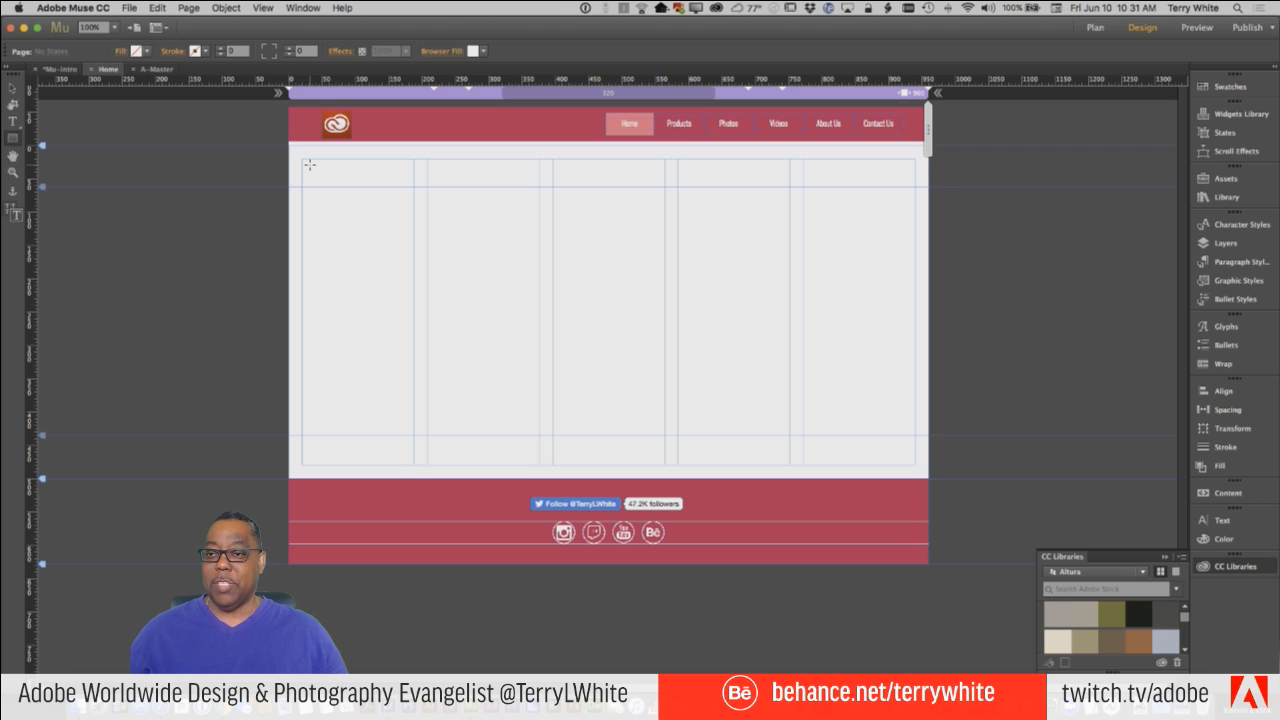
{"action": "left_click_drag", "start_coordinate": [301, 158], "coordinate": [512, 257]}
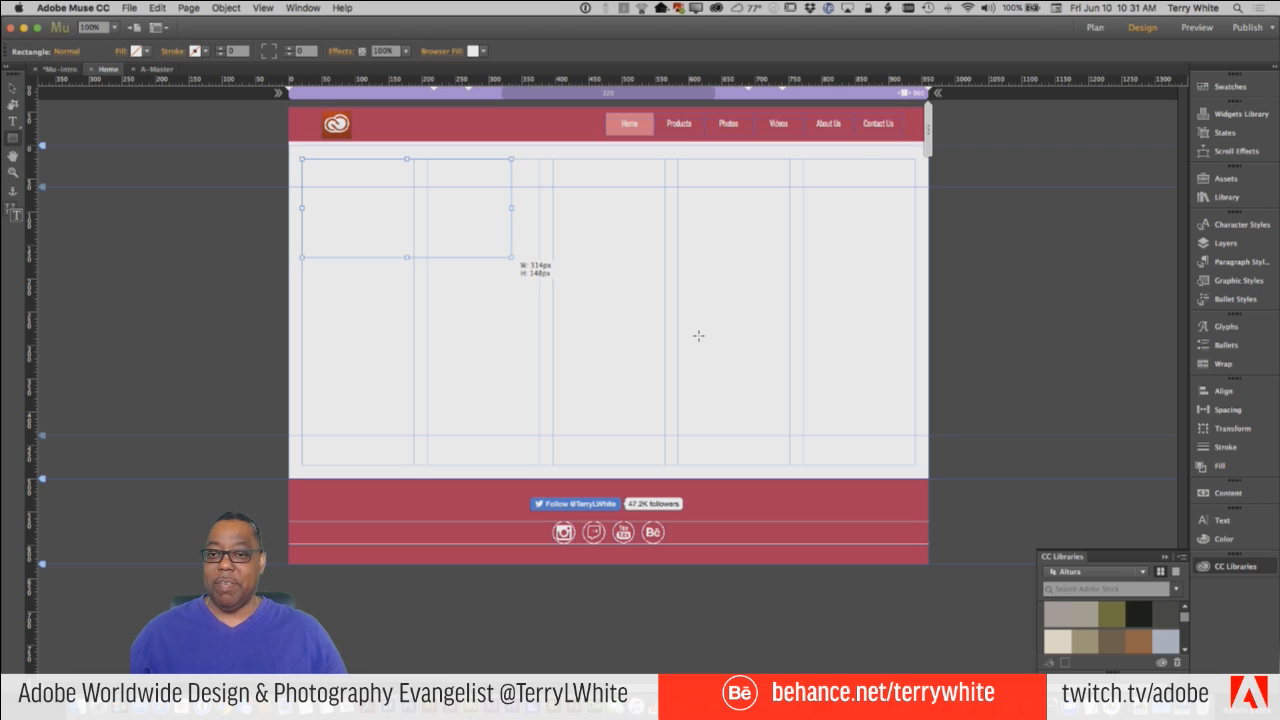
{"action": "left_click_drag", "start_coordinate": [698, 336], "coordinate": [915, 405]}
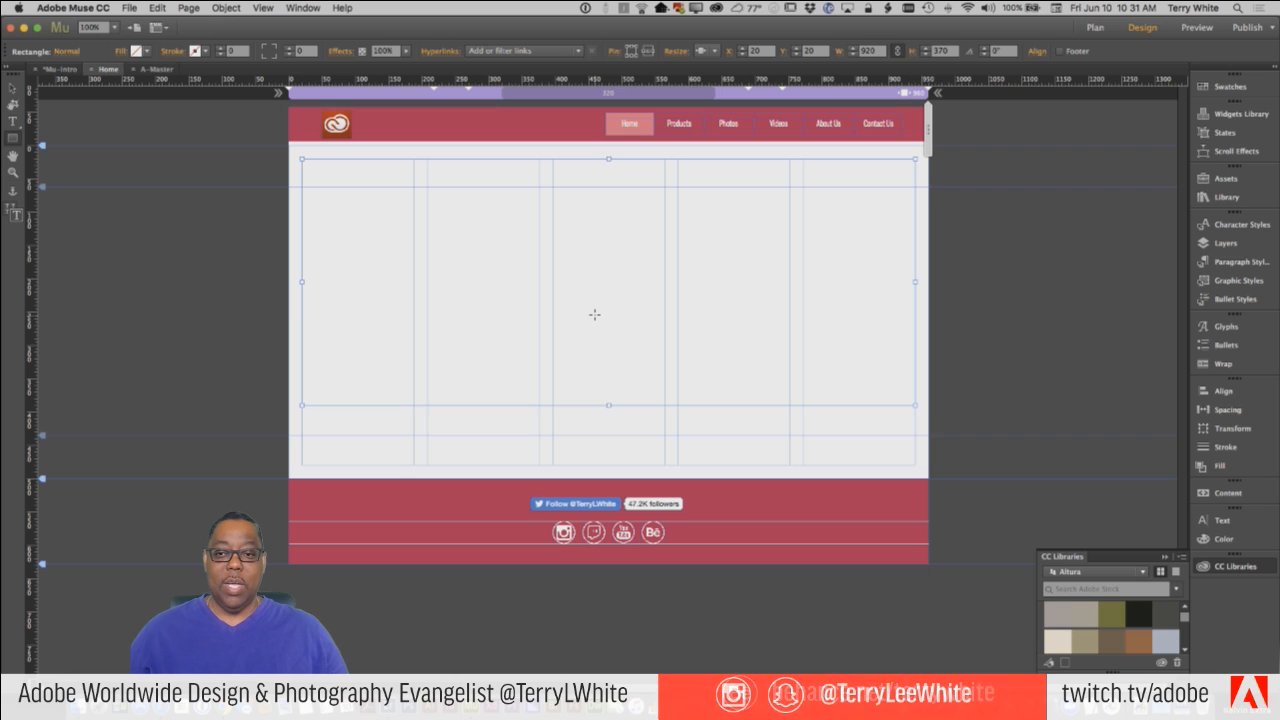
{"action": "left_click", "coordinate": [706, 50]}
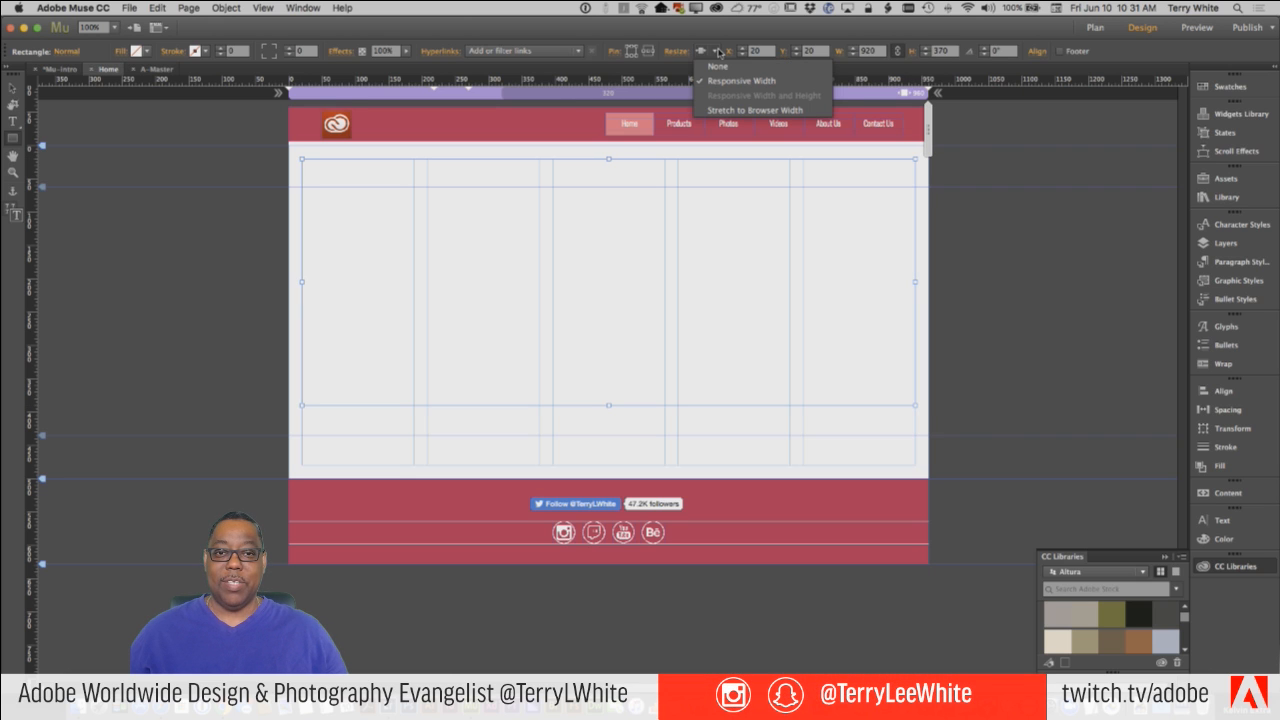
{"action": "left_click", "coordinate": [717, 110]}
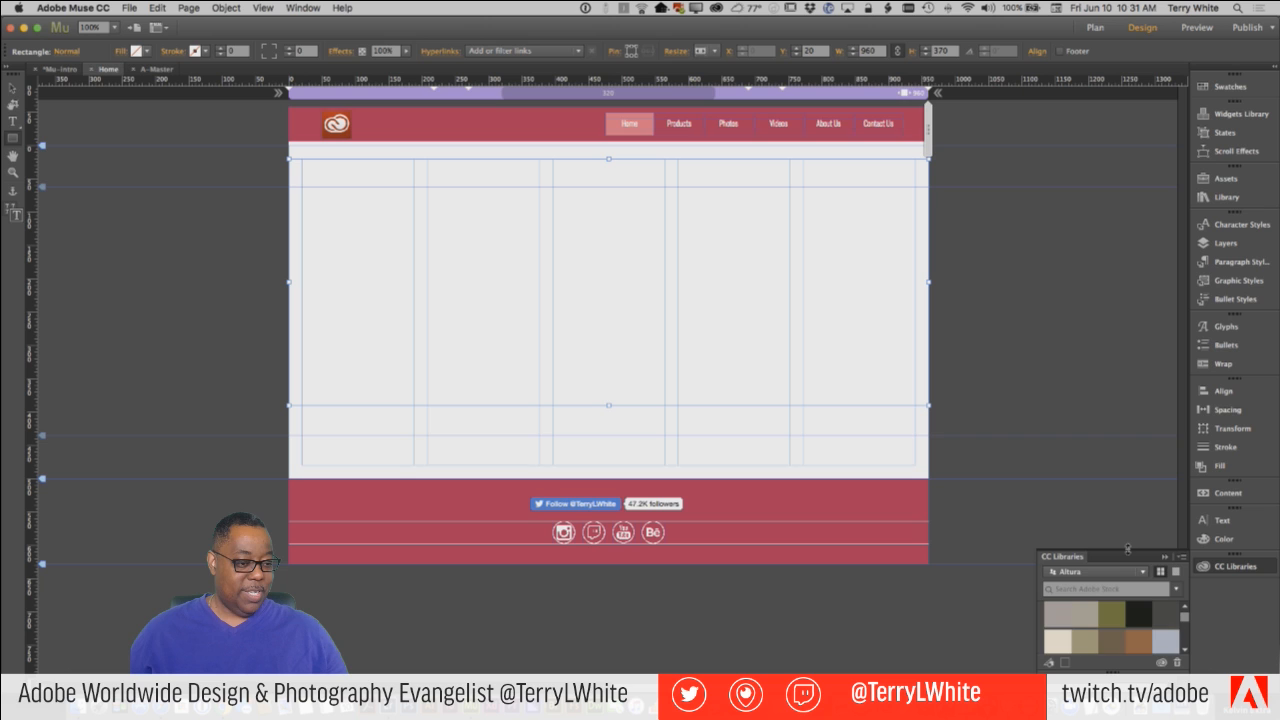
Try placing the New York City graphic from the Altura library into the rectangle, delete the placed image, and reselect the rectangle.
{"action": "left_click_drag", "start_coordinate": [1127, 549], "coordinate": [1106, 126]}
{"action": "left_click_drag", "start_coordinate": [1078, 446], "coordinate": [760, 312]}
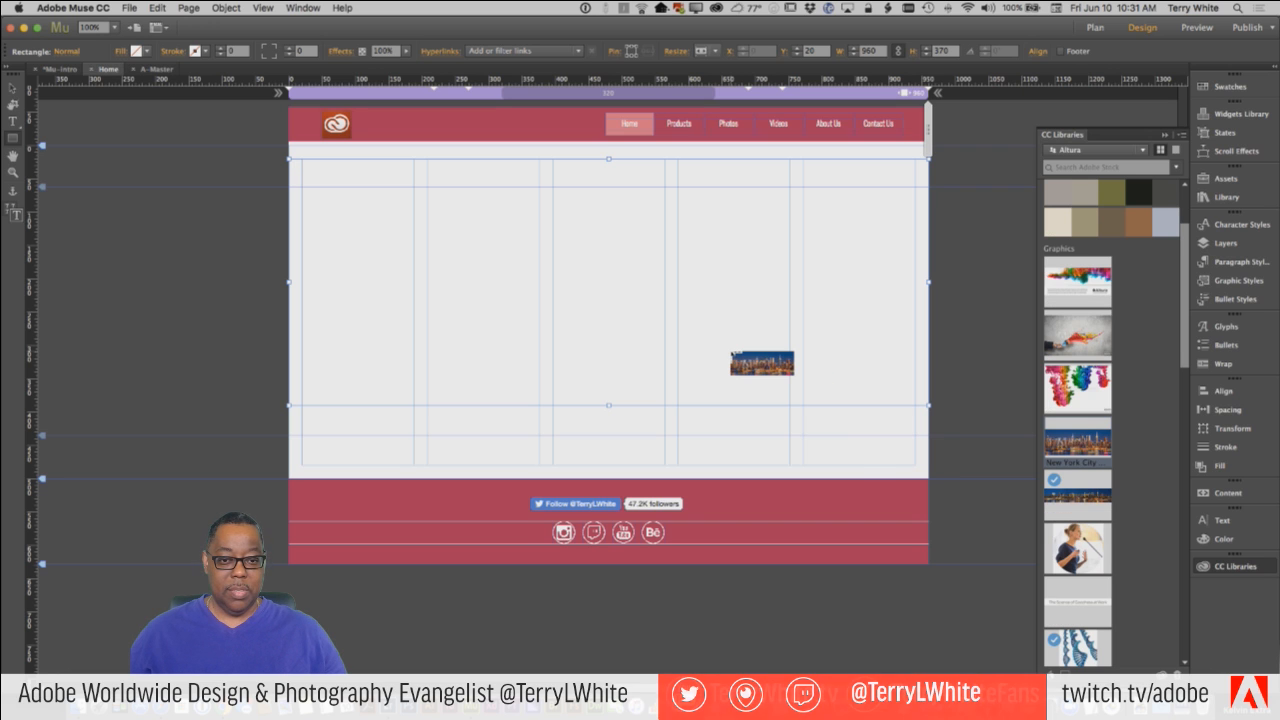
{"action": "left_click", "coordinate": [731, 353]}
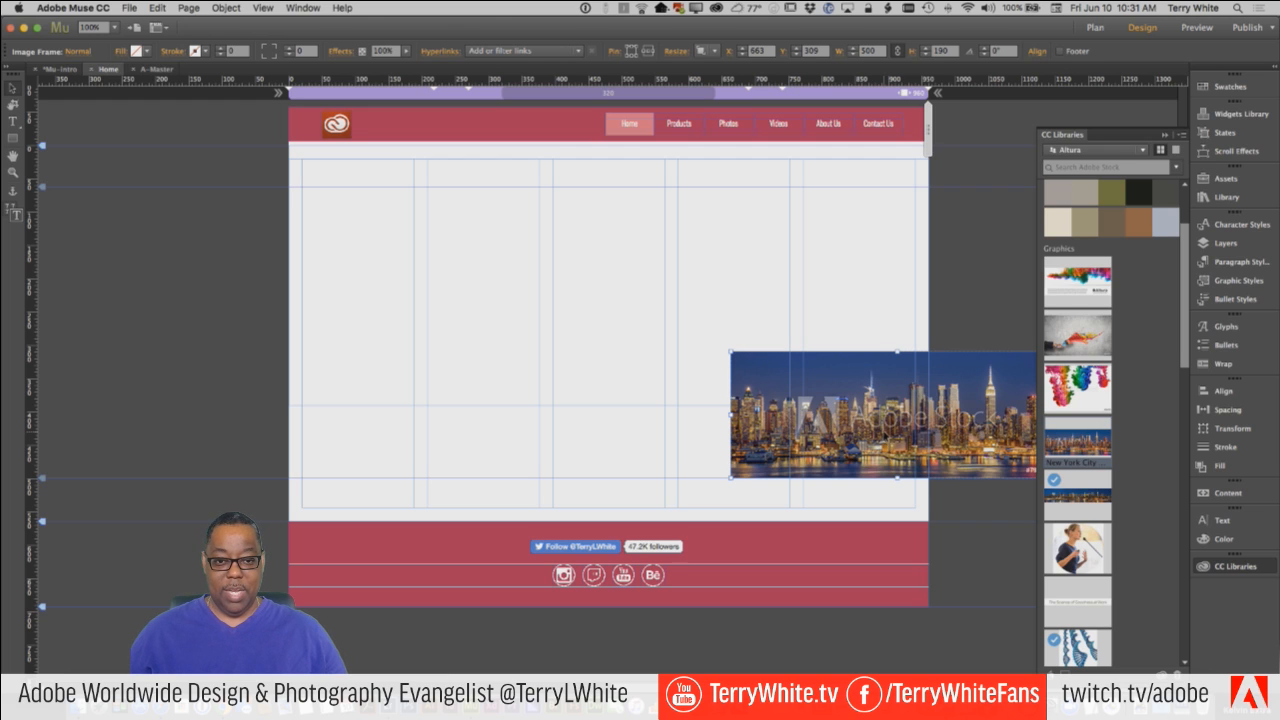
{"action": "key", "text": "Delete"}
{"action": "left_click", "coordinate": [713, 406]}
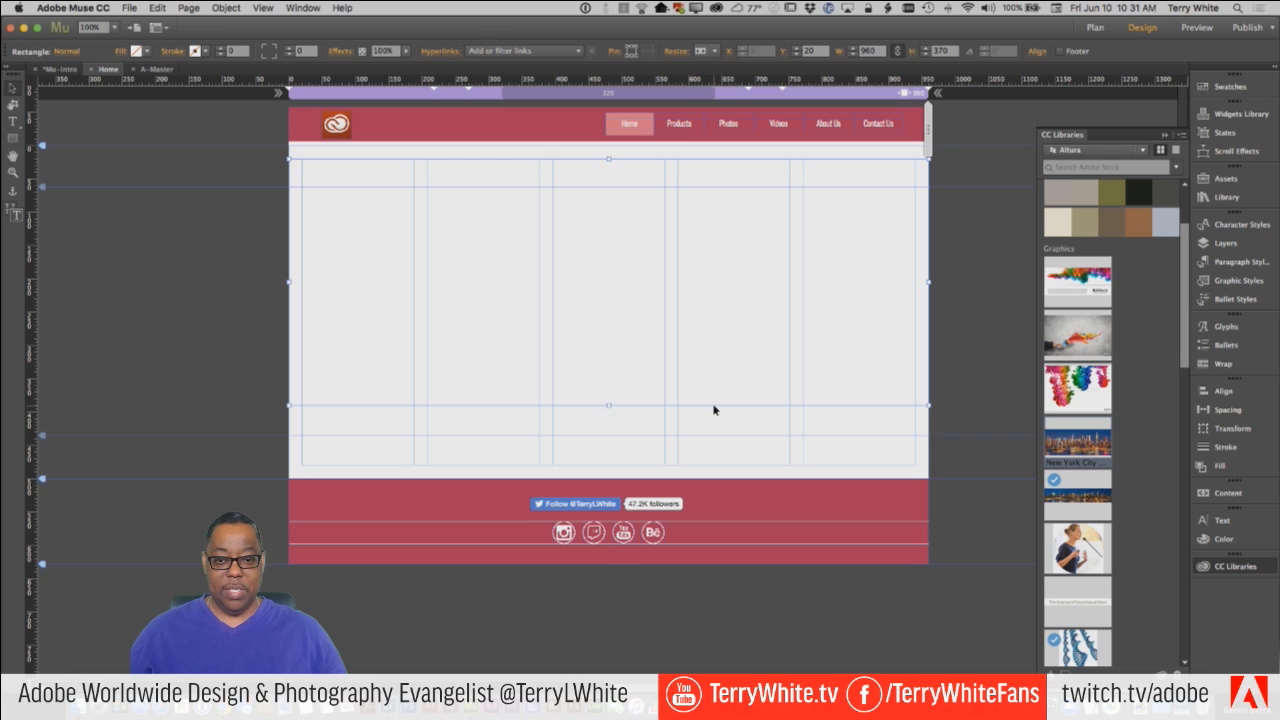
Look at the image fill option of the rectangle and cancel the image file chooser without adding a file.
{"action": "left_click", "coordinate": [160, 9]}
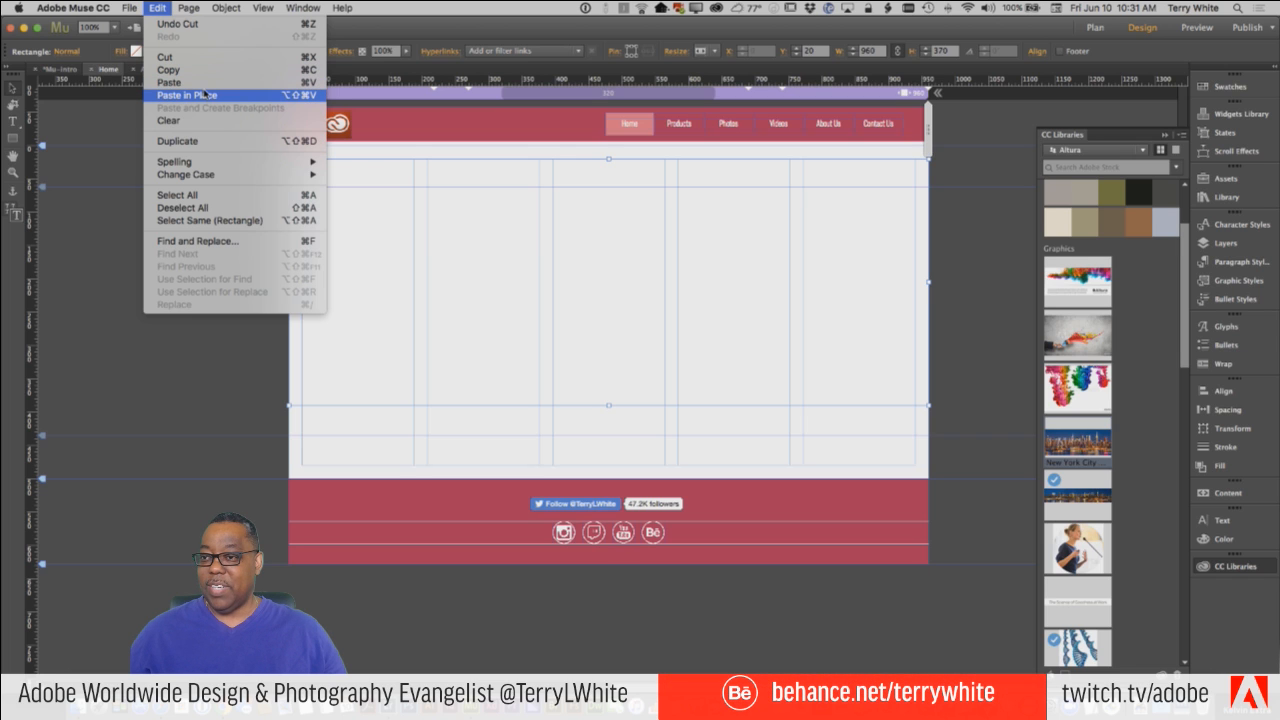
{"action": "left_click", "coordinate": [167, 8]}
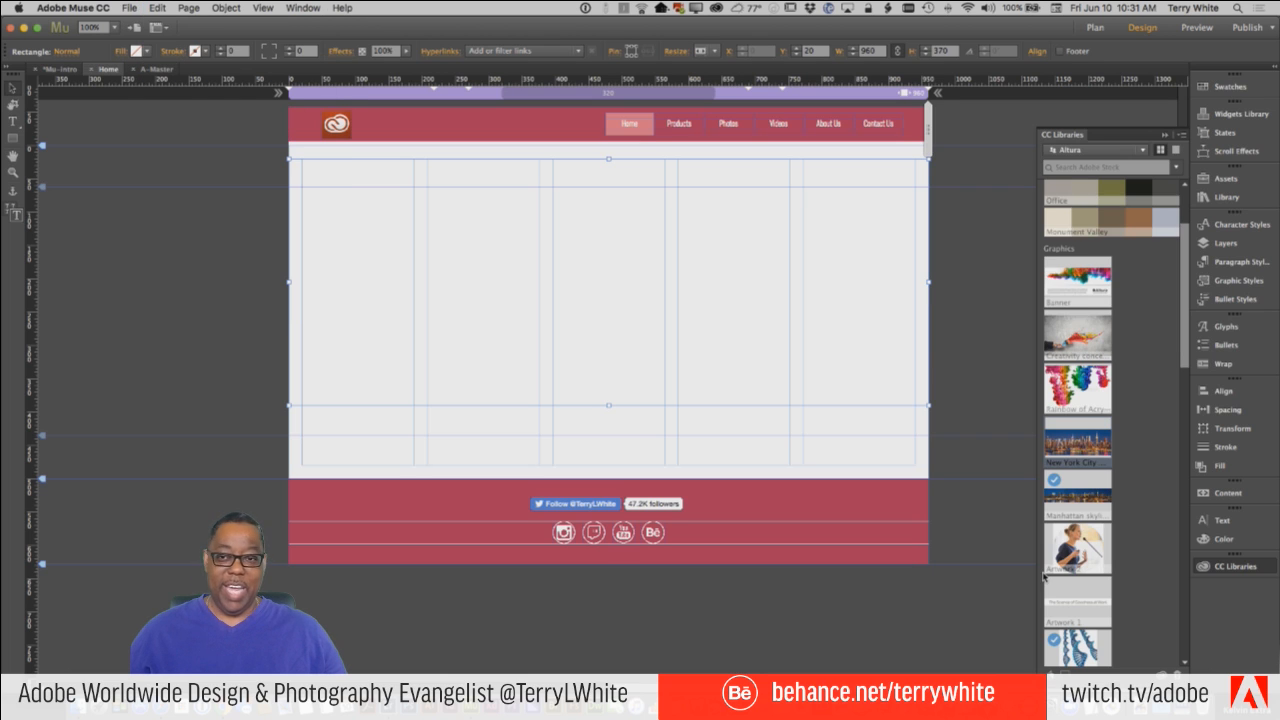
{"action": "left_click", "coordinate": [122, 52]}
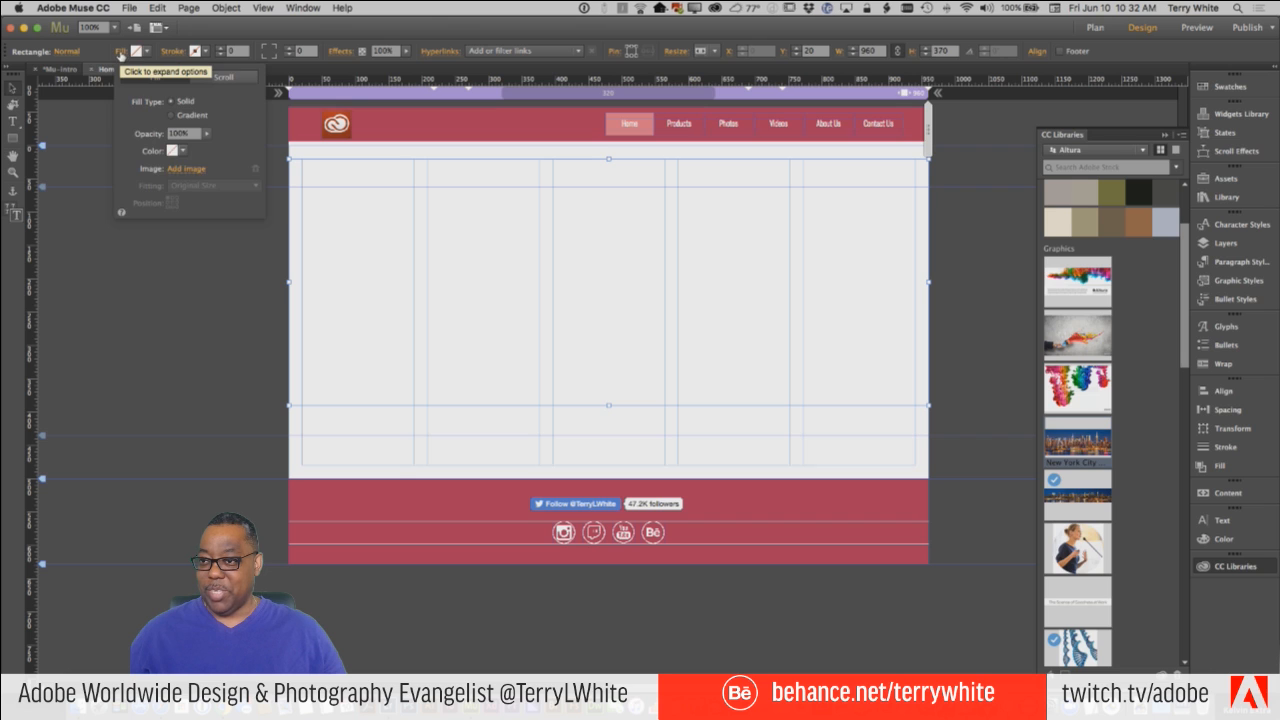
{"action": "left_click", "coordinate": [190, 169]}
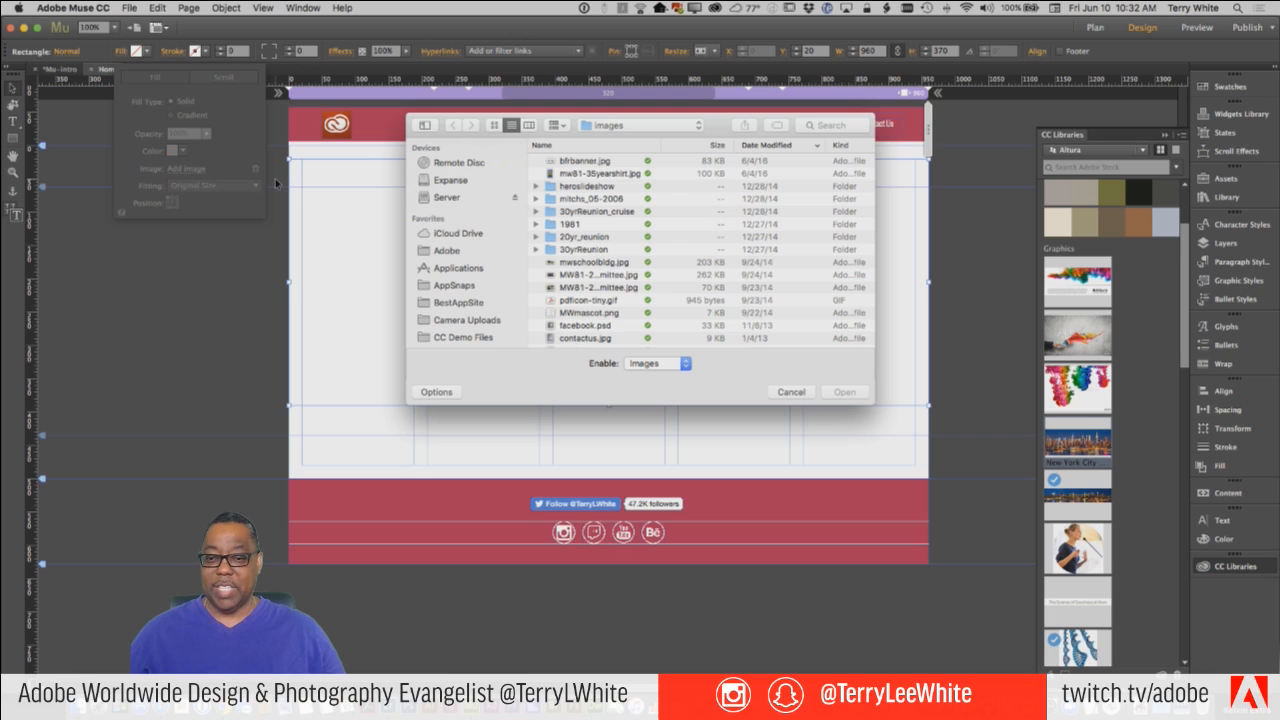
{"action": "left_click", "coordinate": [791, 392]}
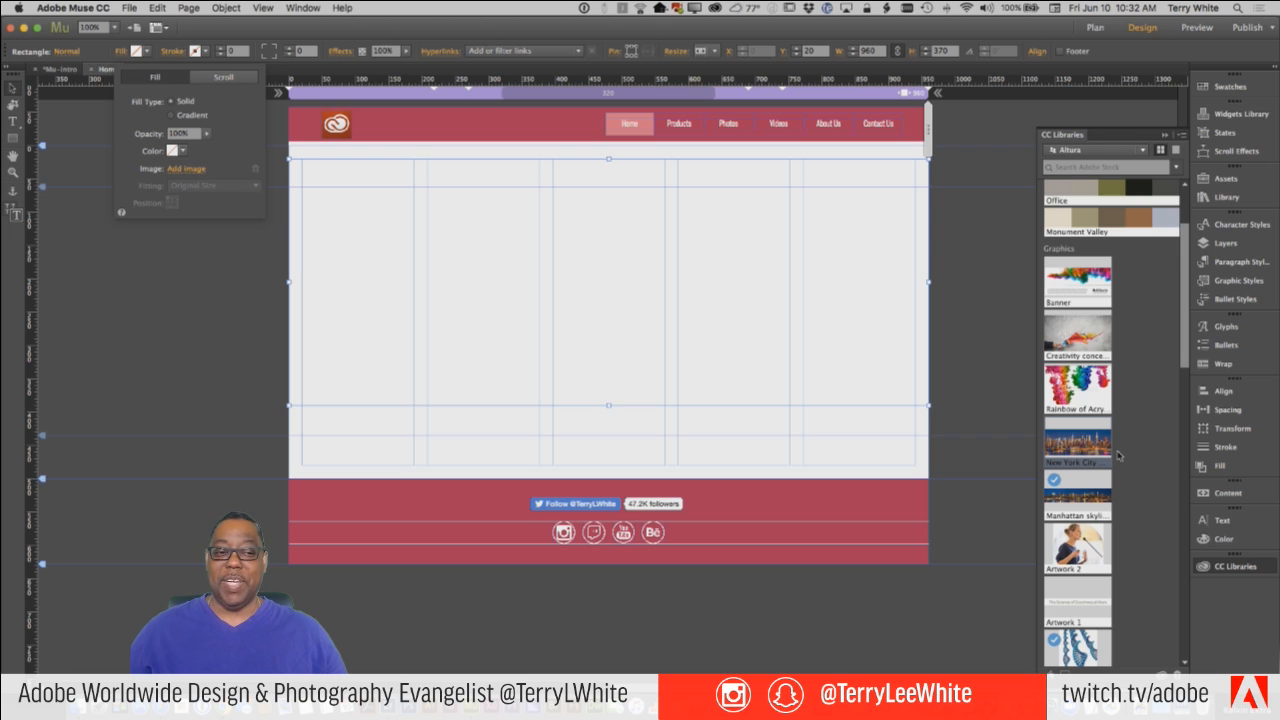
{"action": "mouse_move", "coordinate": [1079, 448]}
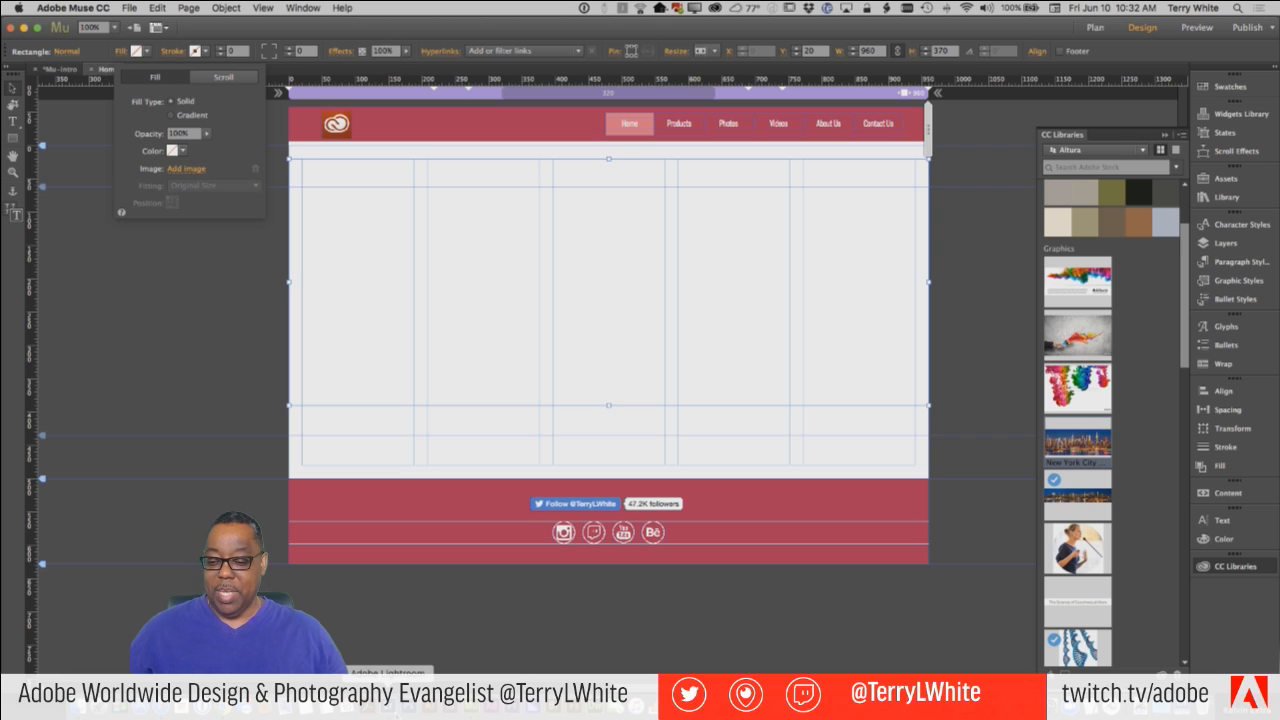
Switch to Photoshop, show the Altura library, and open its New York City skyline graphic as a document.
{"action": "left_click", "coordinate": [410, 705]}
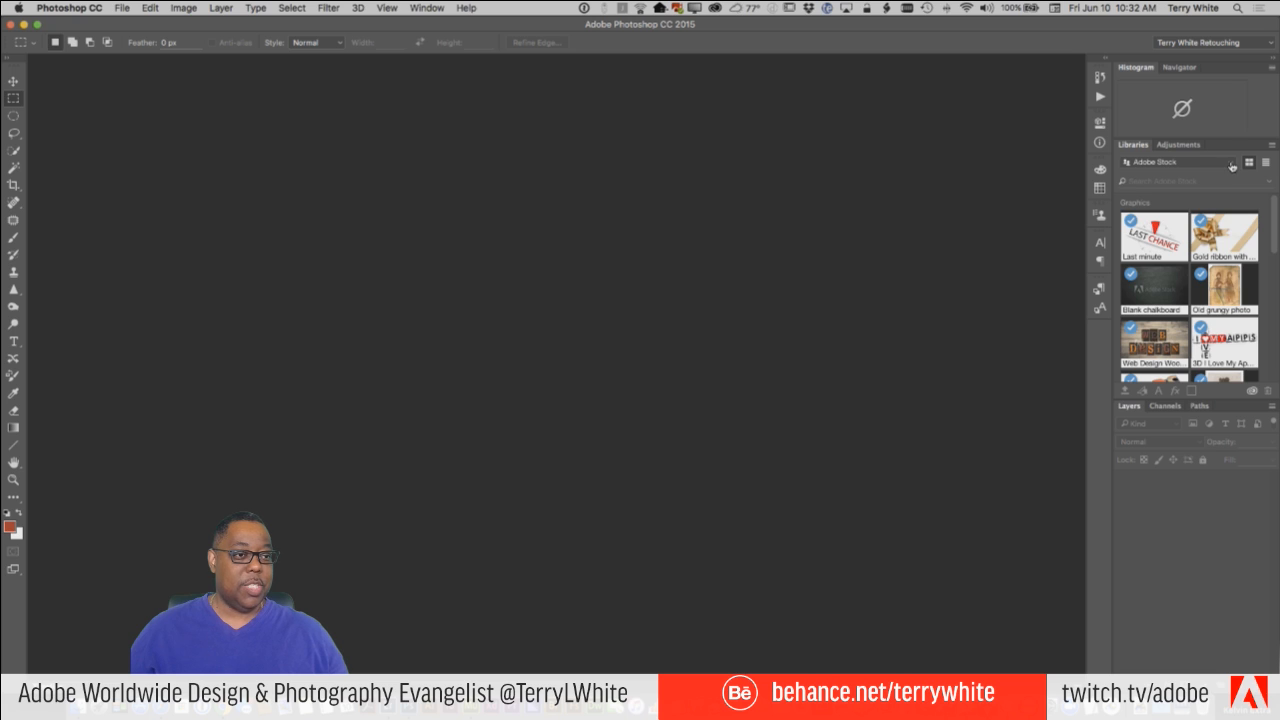
{"action": "left_click", "coordinate": [1232, 166]}
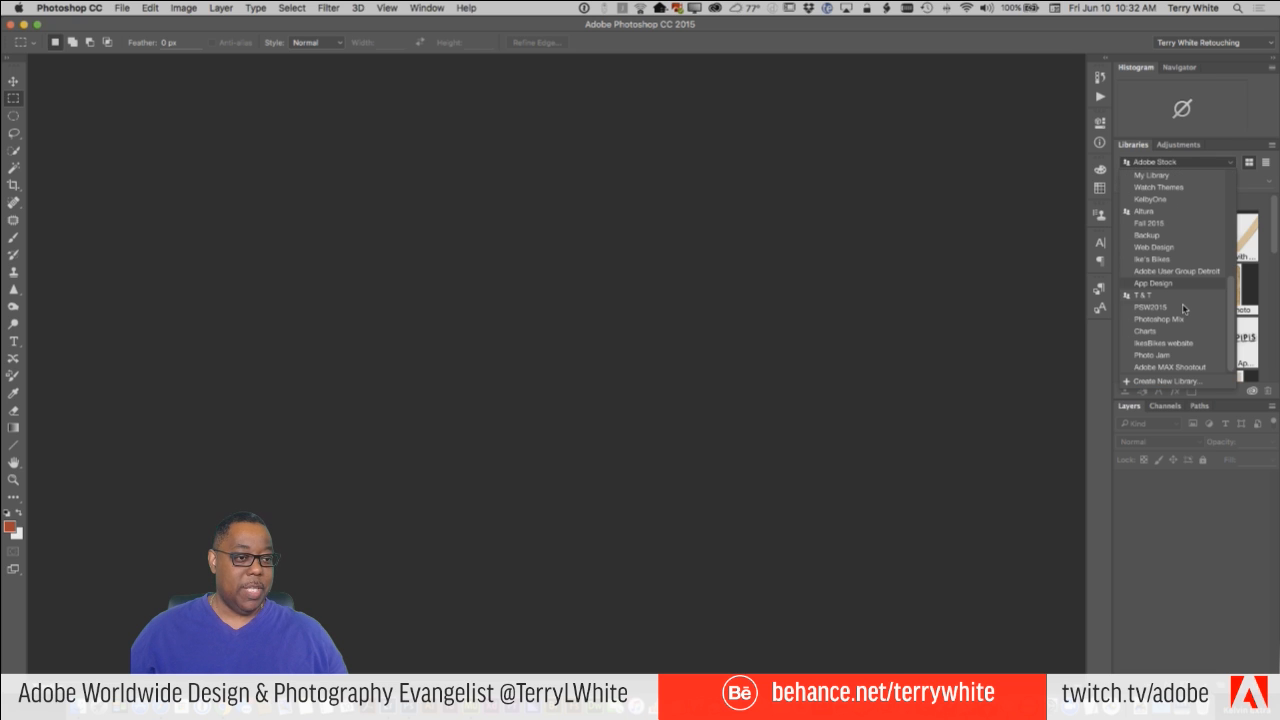
{"action": "left_click", "coordinate": [1164, 212]}
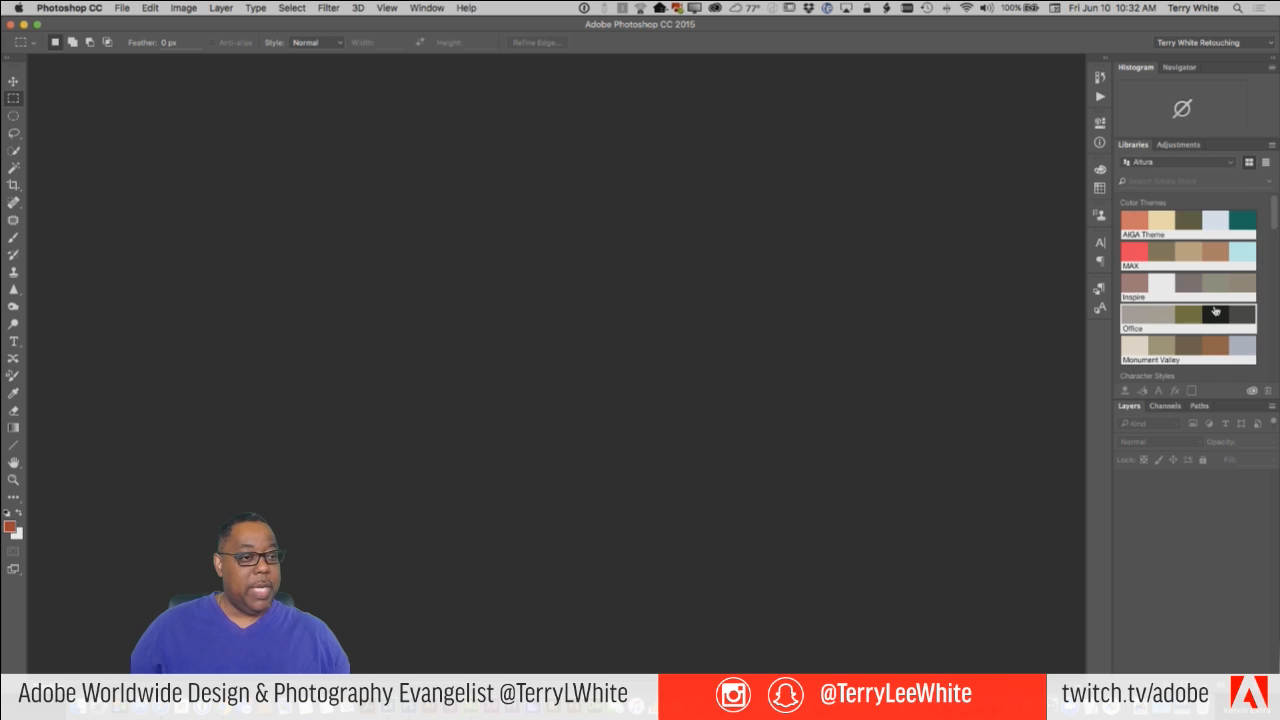
{"action": "scroll", "coordinate": [1215, 311], "scroll_direction": "down", "scroll_amount": 5}
{"action": "scroll", "coordinate": [1215, 311], "scroll_direction": "down", "scroll_amount": 5}
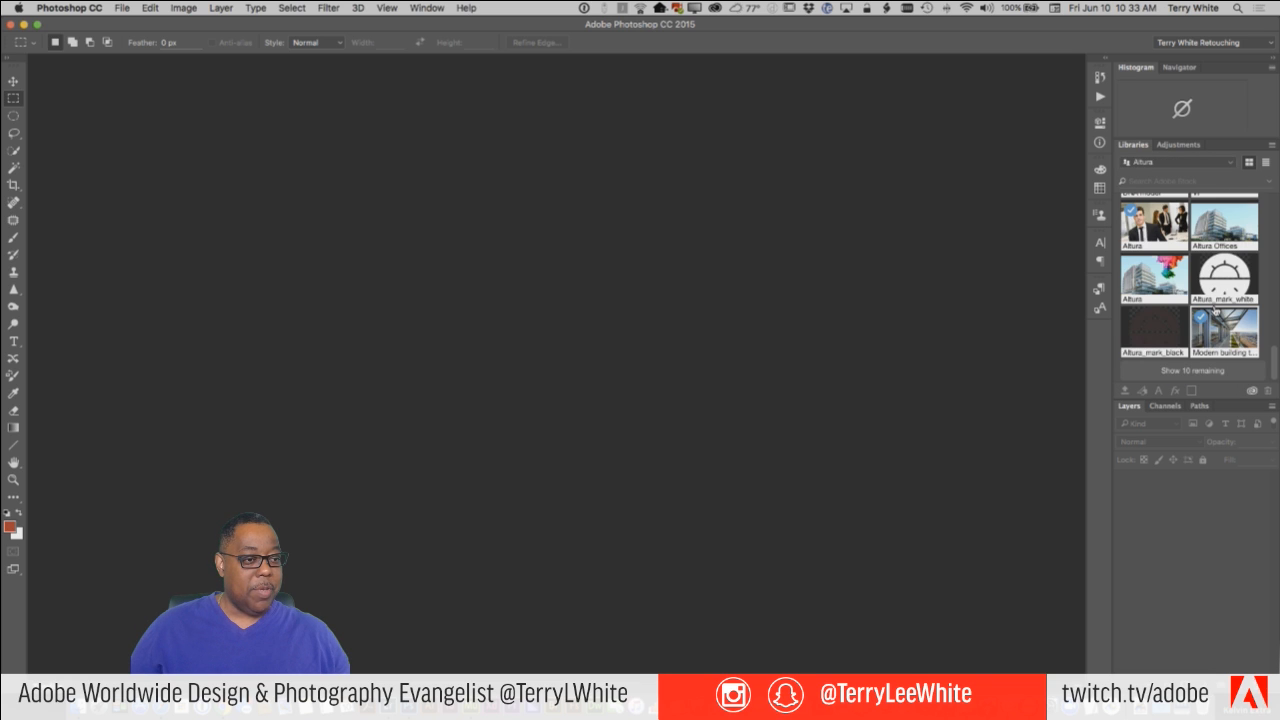
{"action": "scroll", "coordinate": [1215, 311], "scroll_direction": "up", "scroll_amount": 3}
{"action": "scroll", "coordinate": [1215, 311], "scroll_direction": "up", "scroll_amount": 4}
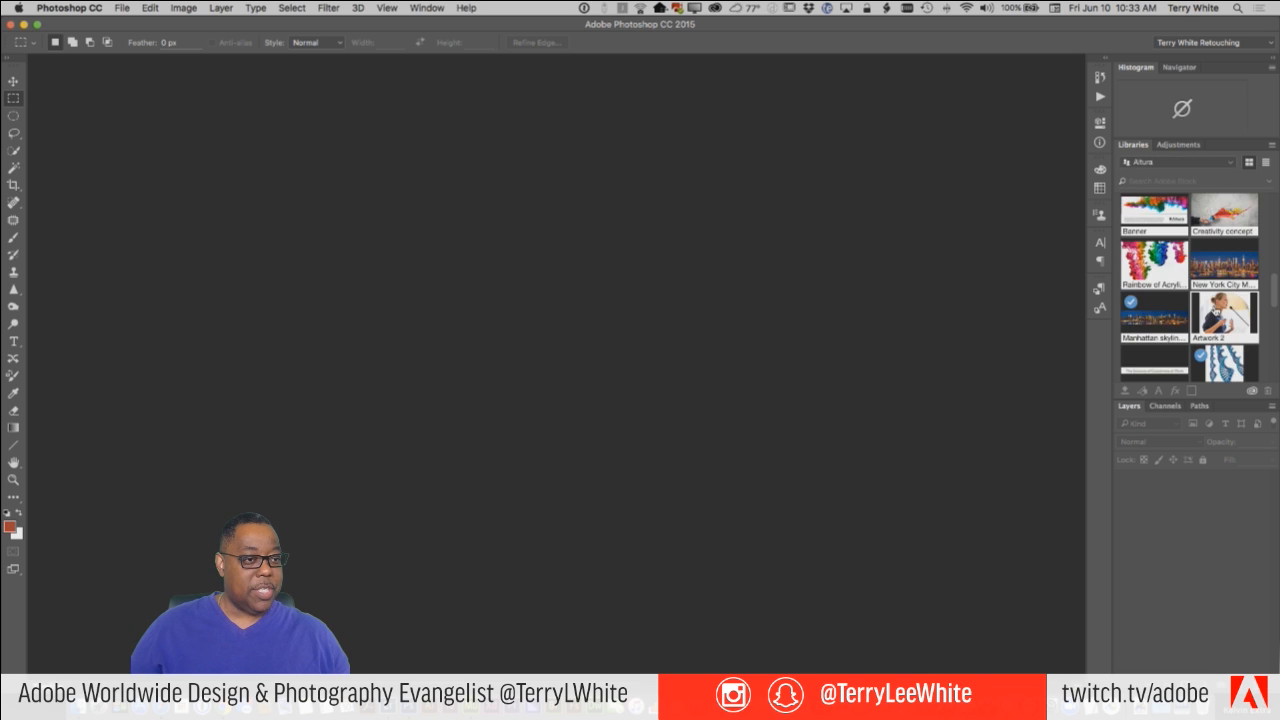
{"action": "scroll", "coordinate": [1215, 311], "scroll_direction": "down", "scroll_amount": 3}
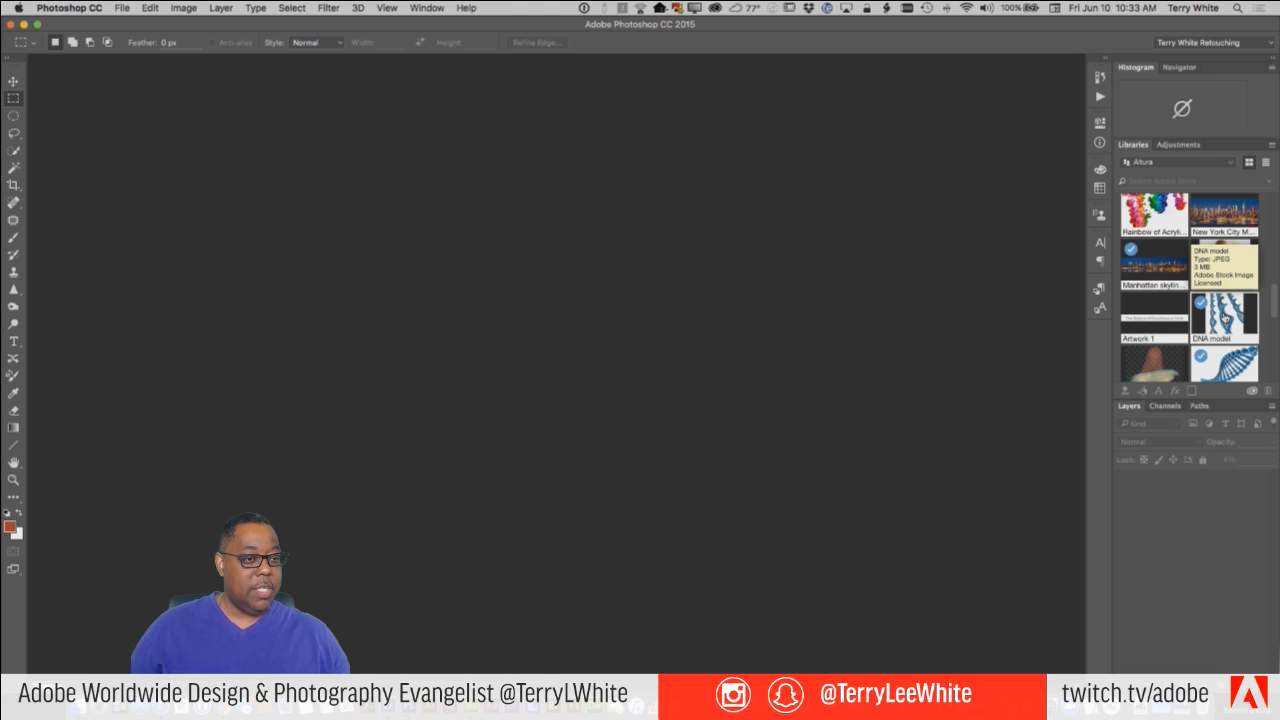
{"action": "left_click_drag", "start_coordinate": [1207, 220], "coordinate": [877, 277]}
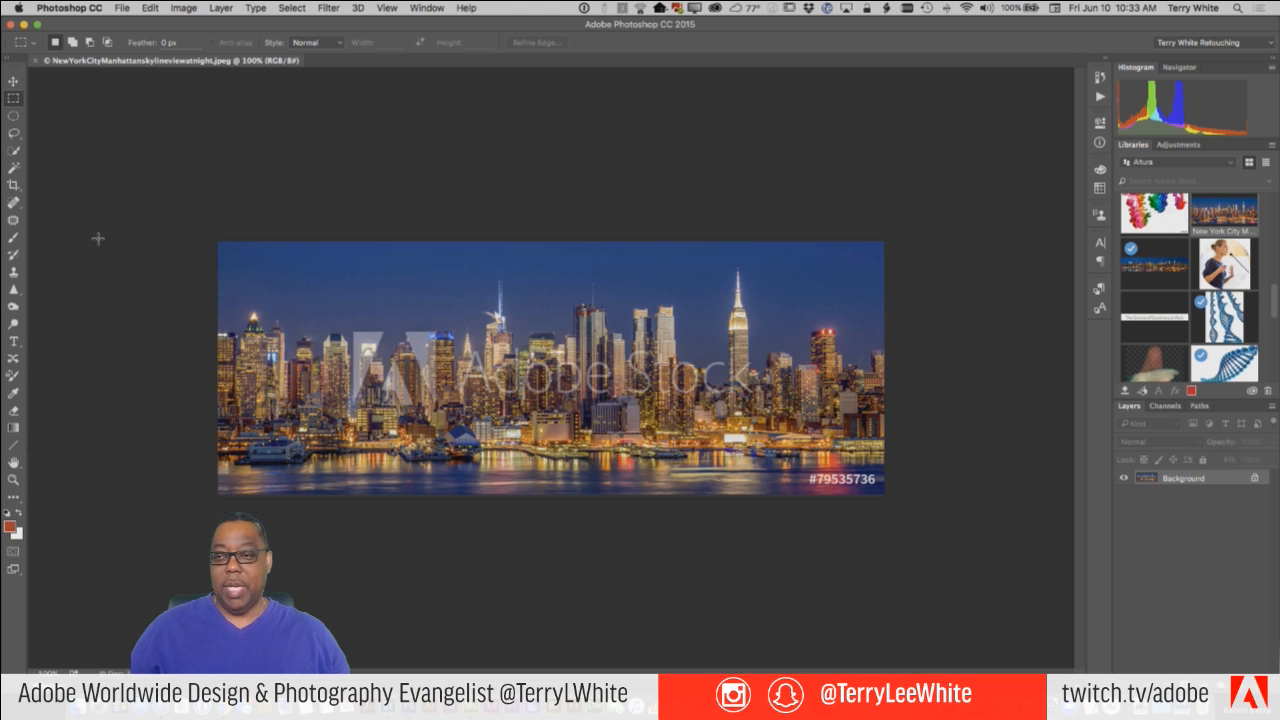
Save the skyline image to the Desktop as a JPEG at quality 12 (Maximum) and return to Adobe Muse.
{"action": "left_click", "coordinate": [122, 8]}
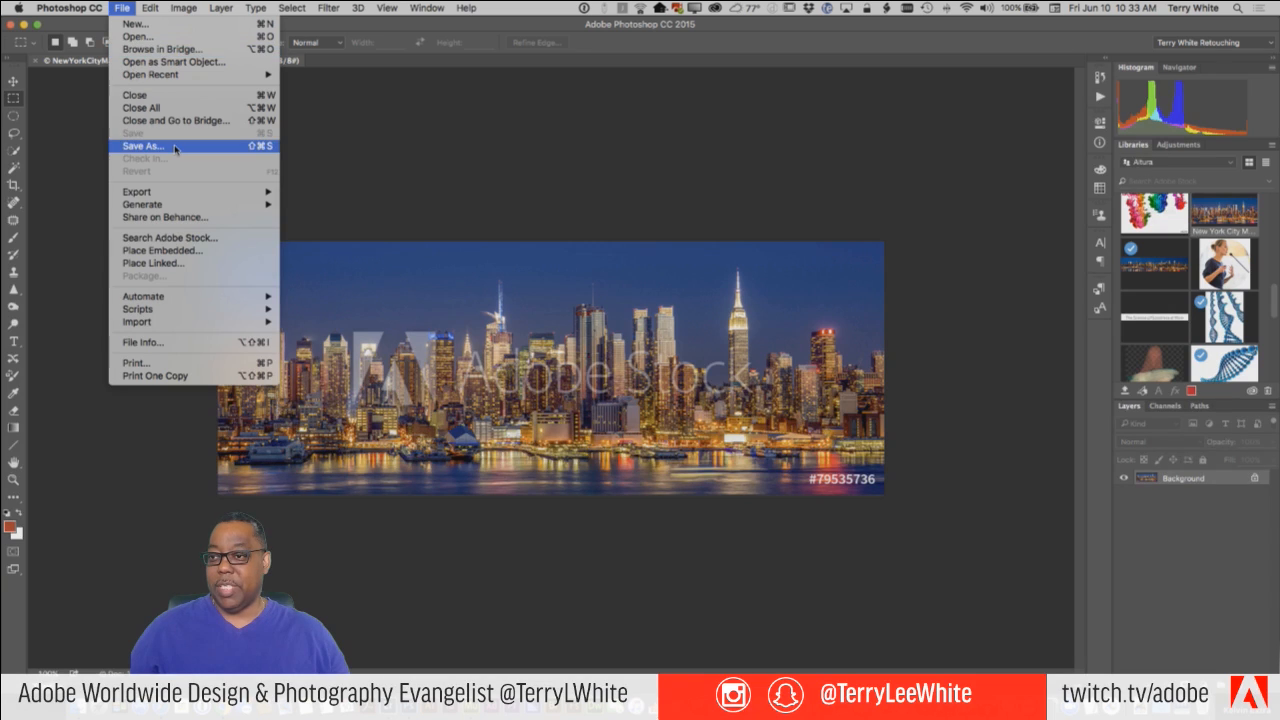
{"action": "left_click", "coordinate": [140, 148]}
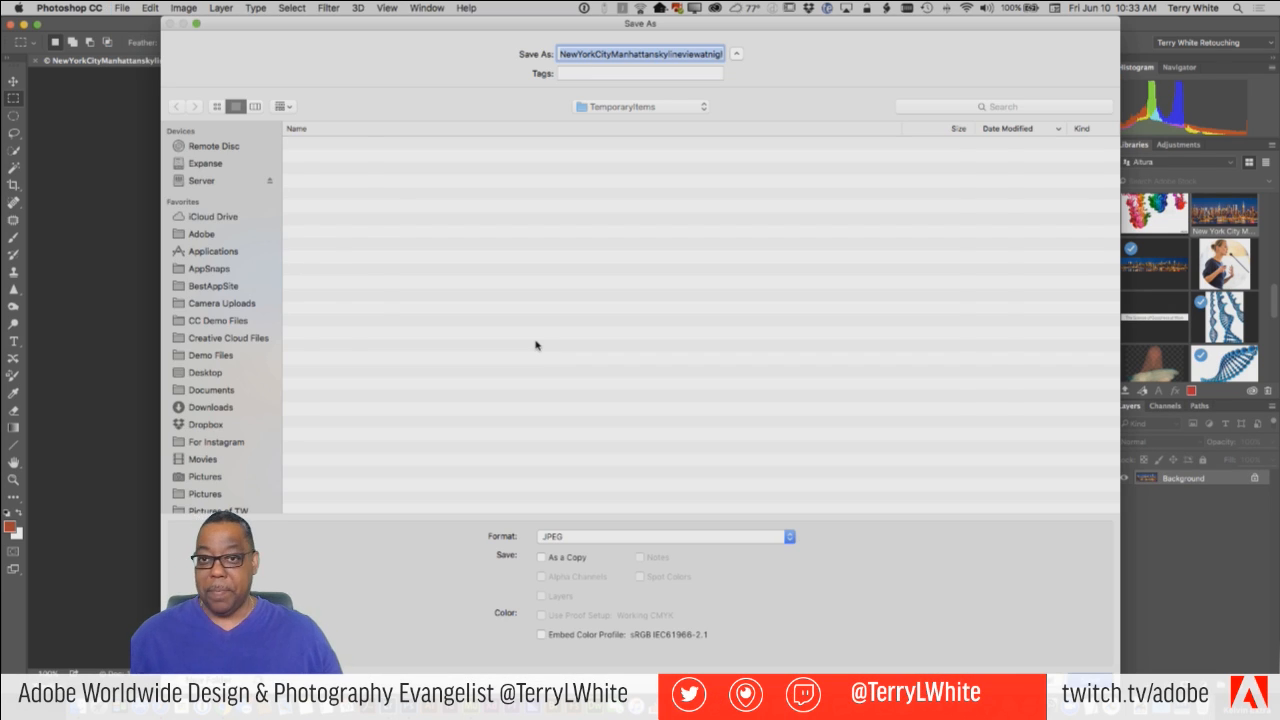
{"action": "key", "text": "super+shift+d"}
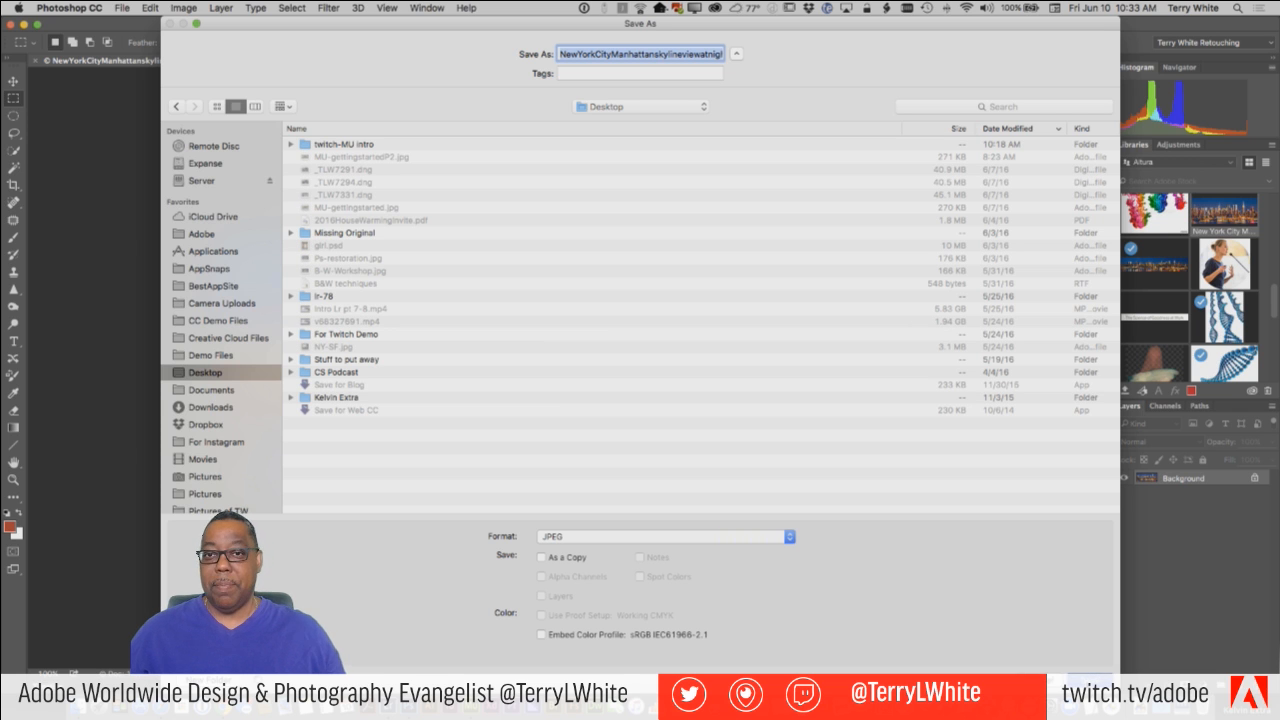
{"action": "key", "text": "Return"}
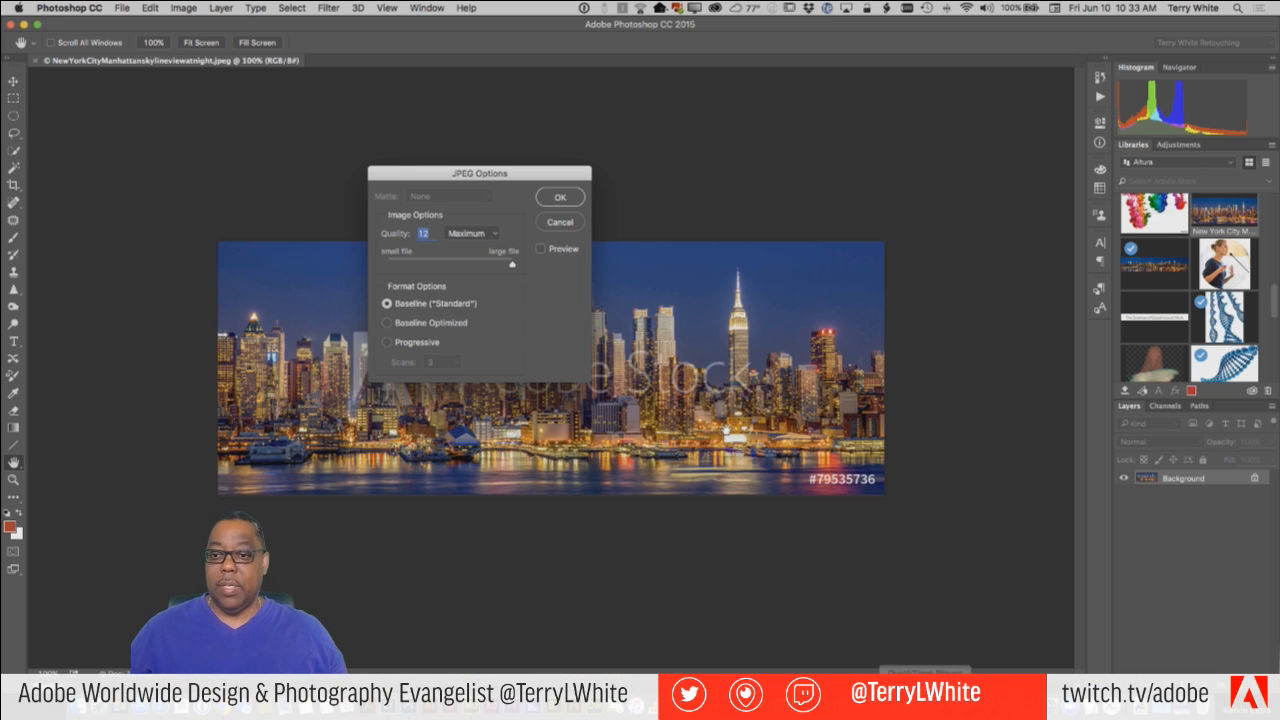
{"action": "left_click", "coordinate": [563, 200]}
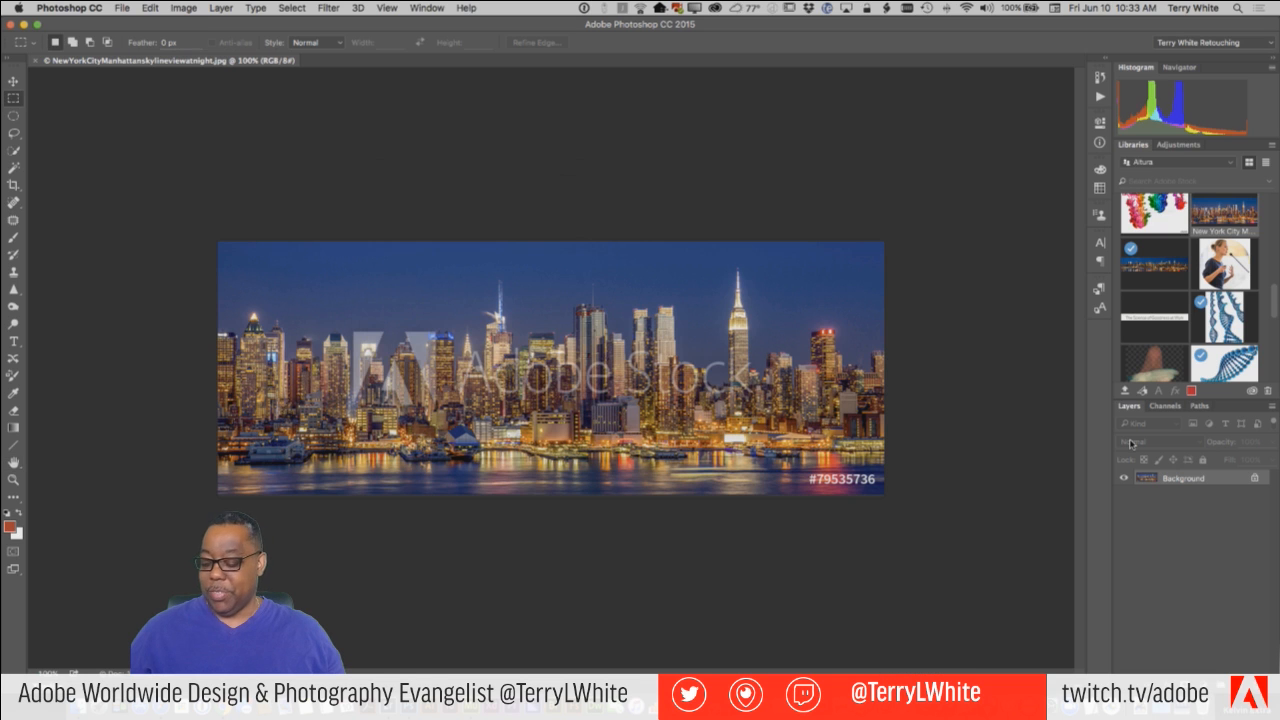
{"action": "key", "text": "super+Tab"}
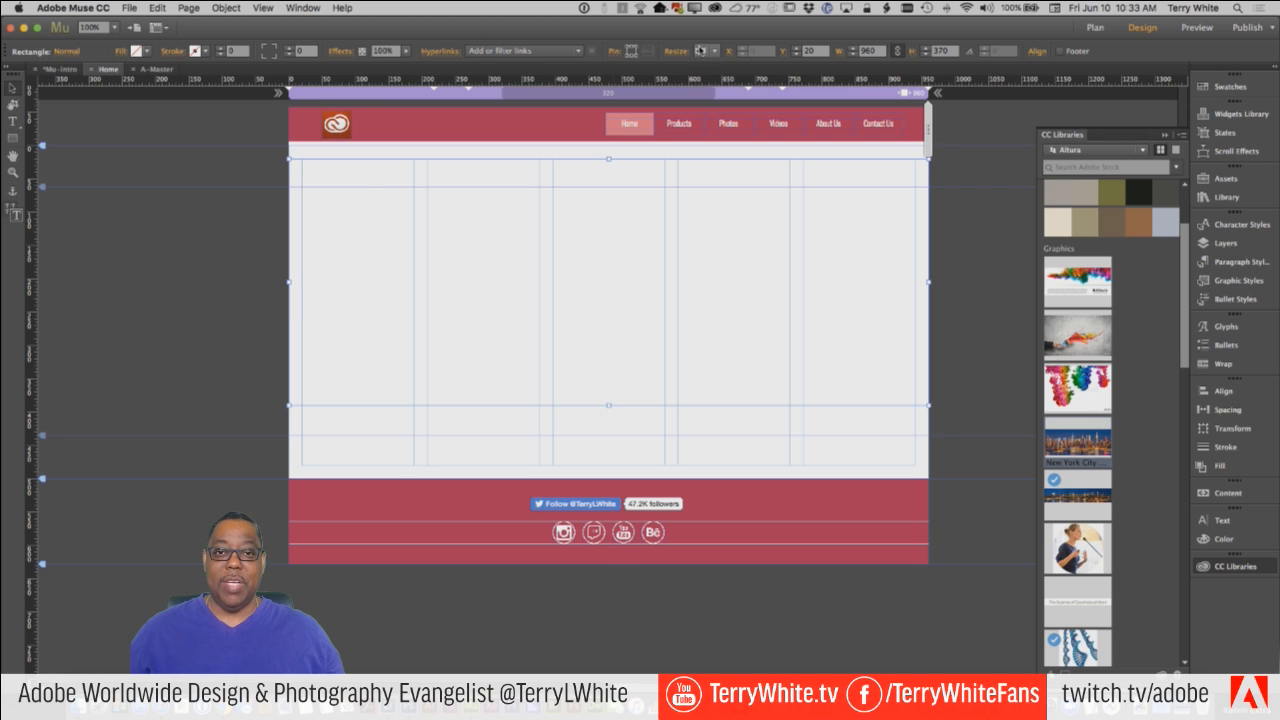
Review the rectangle's Resize options, its Fill settings, and the available fill color swatches.
{"action": "left_click", "coordinate": [701, 51]}
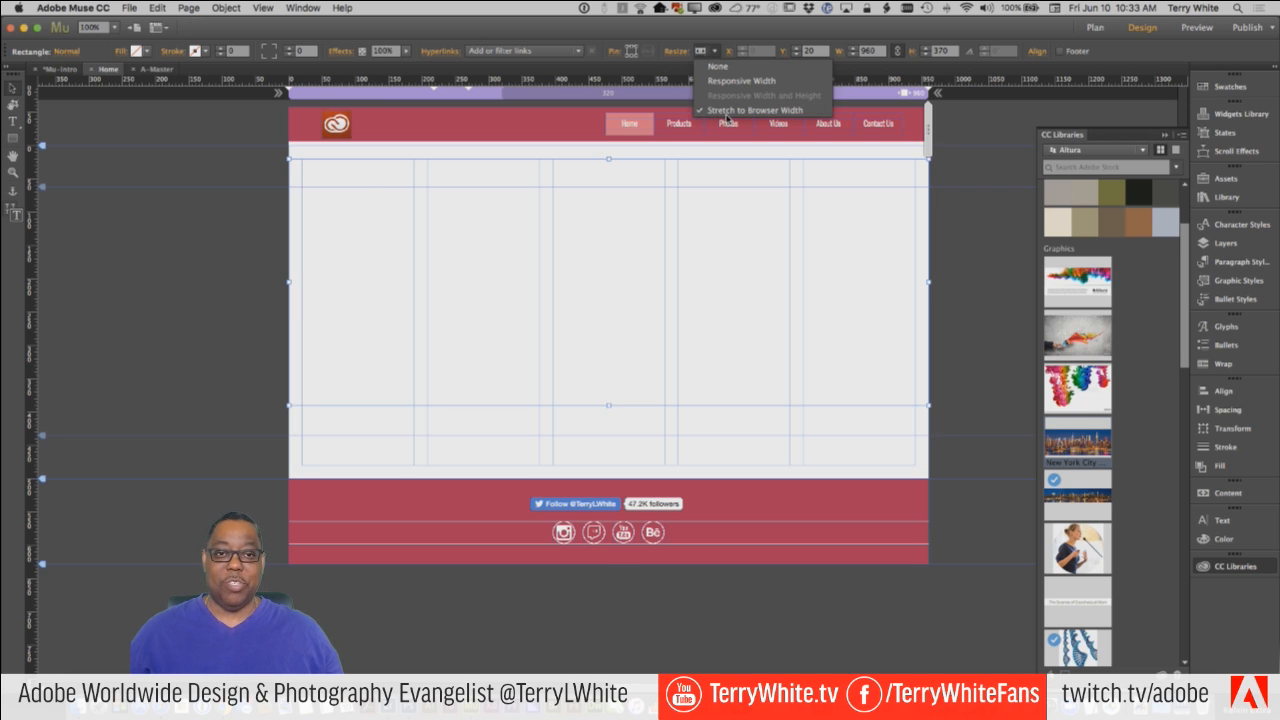
{"action": "left_click", "coordinate": [701, 51]}
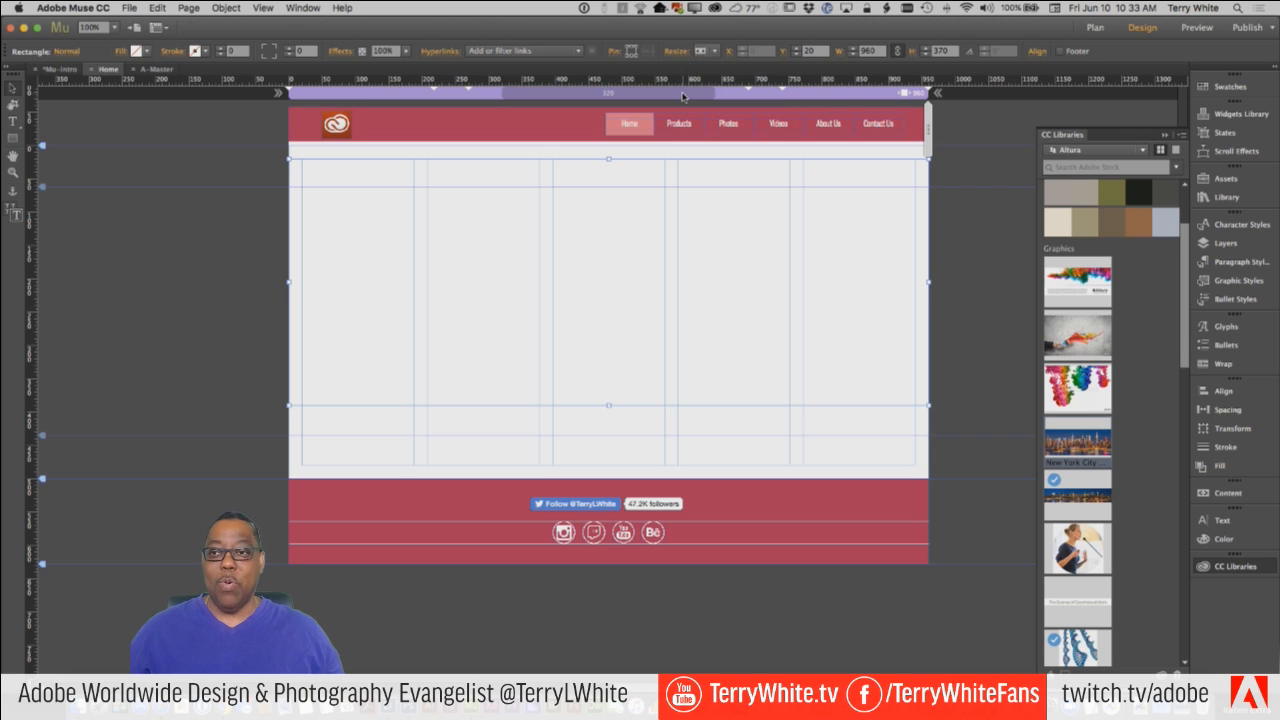
{"action": "left_click", "coordinate": [121, 53]}
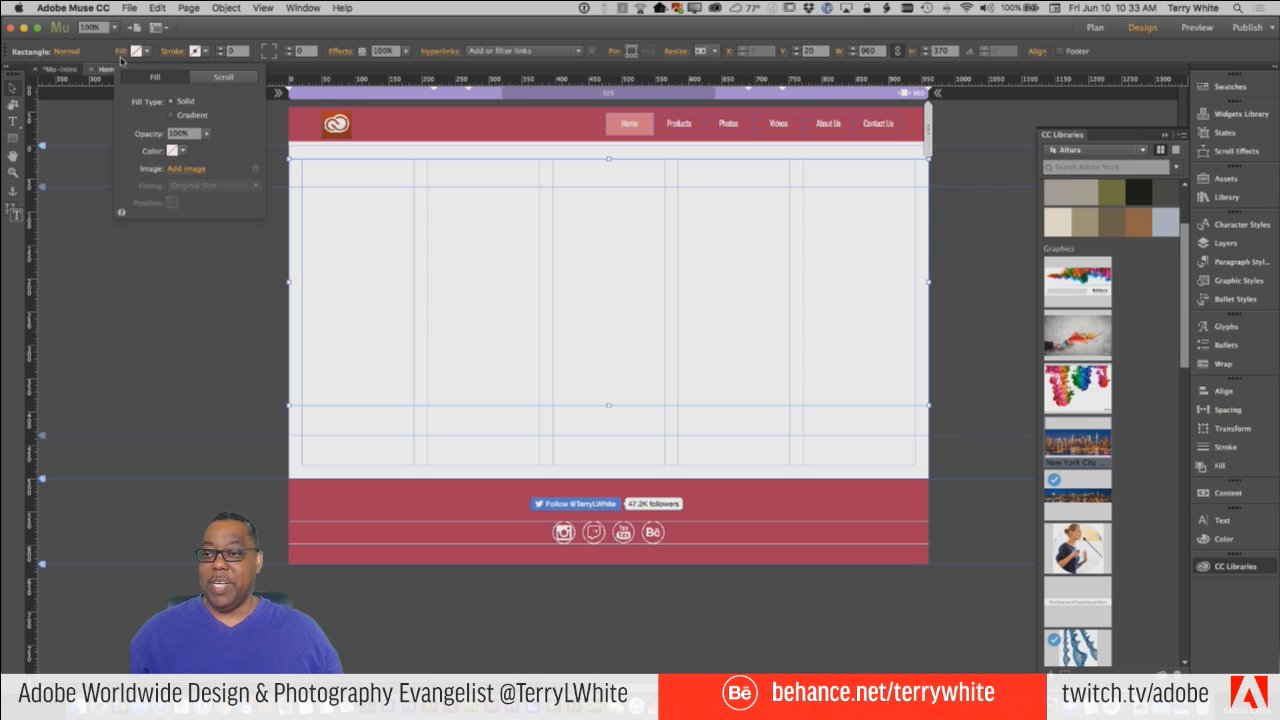
{"action": "left_click", "coordinate": [118, 52]}
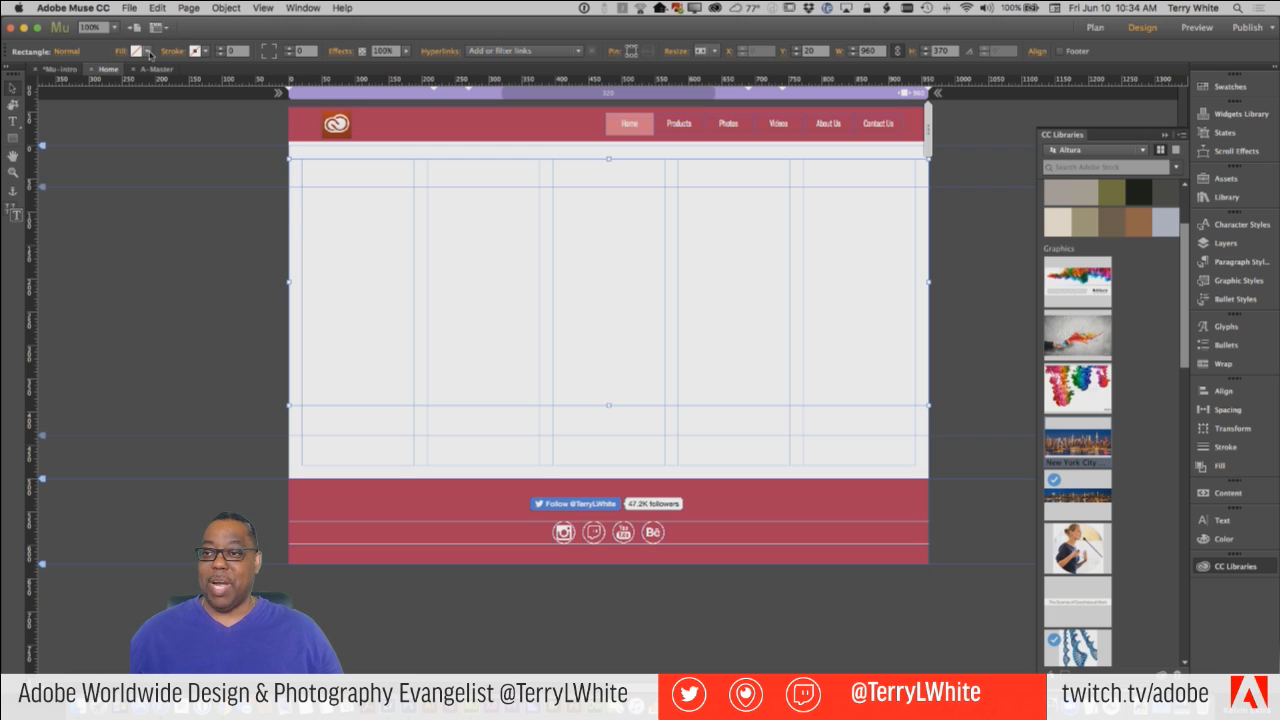
{"action": "left_click", "coordinate": [149, 52]}
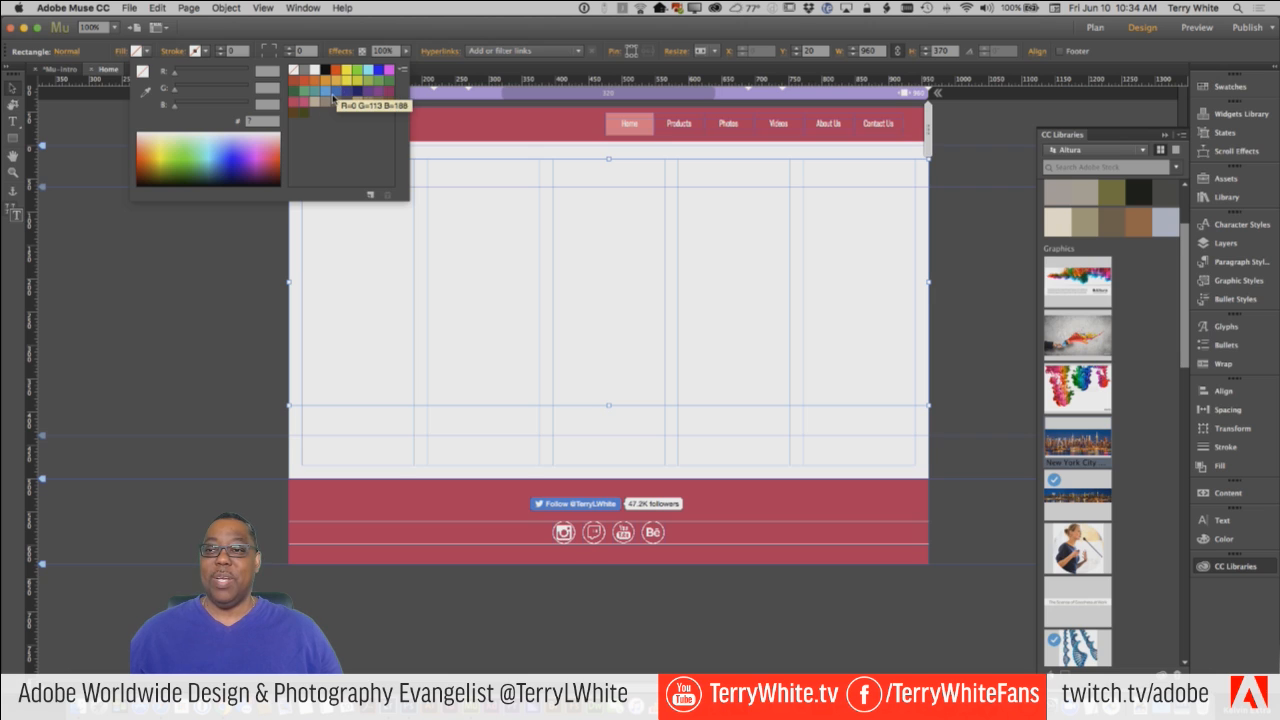
{"action": "left_click", "coordinate": [156, 45]}
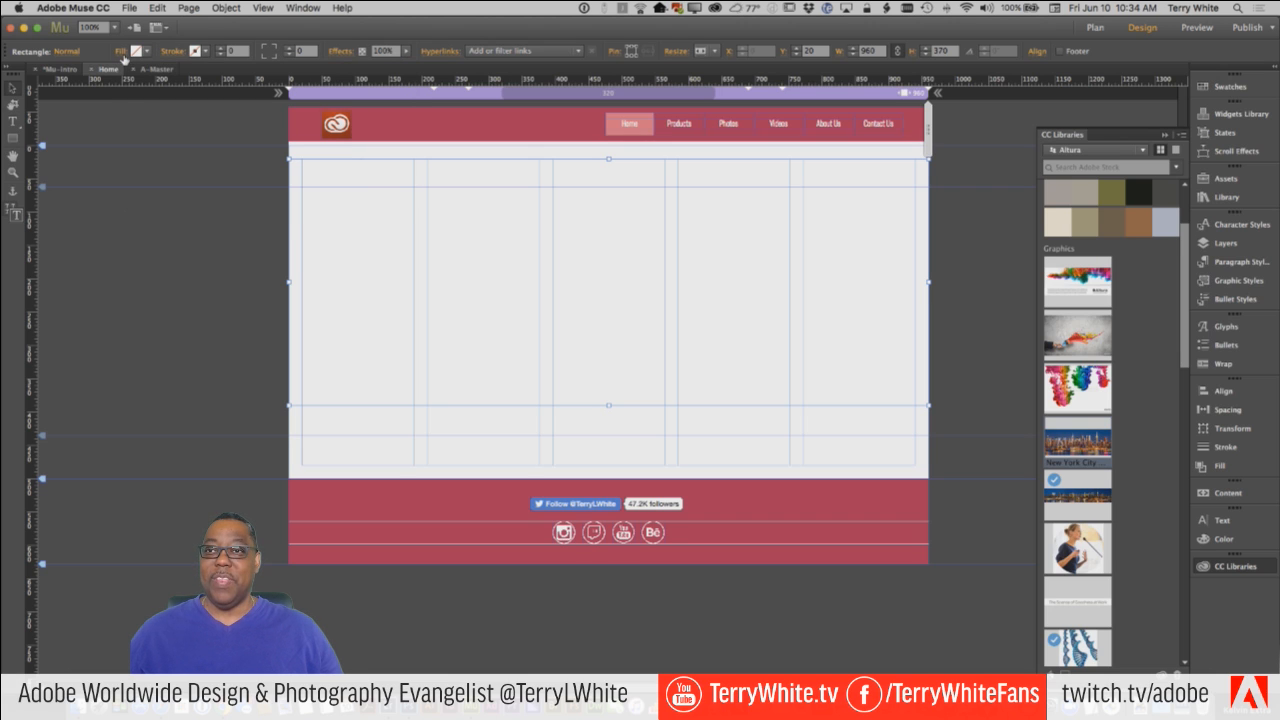
Add NewYorkCityManhattanskylineviewatnight.jpg from the Desktop as the rectangle's fill image, leaving the fill color unset.
{"action": "left_click", "coordinate": [122, 55]}
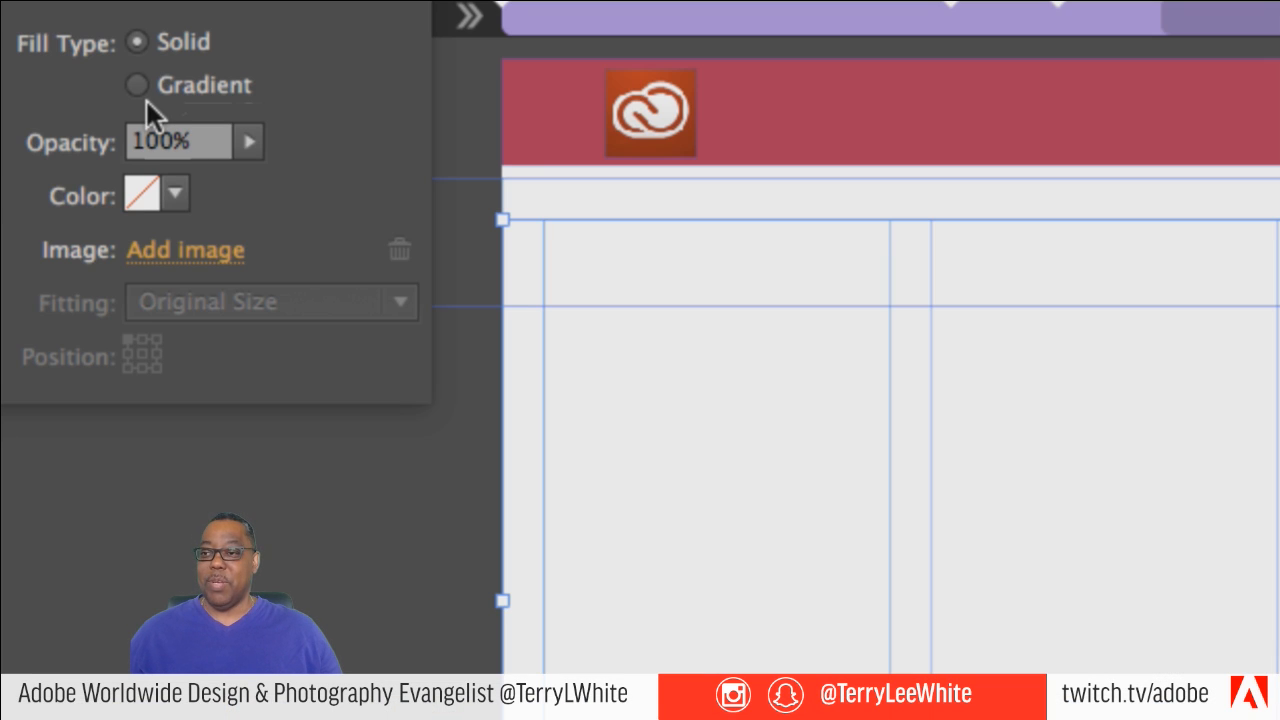
{"action": "left_click", "coordinate": [182, 194]}
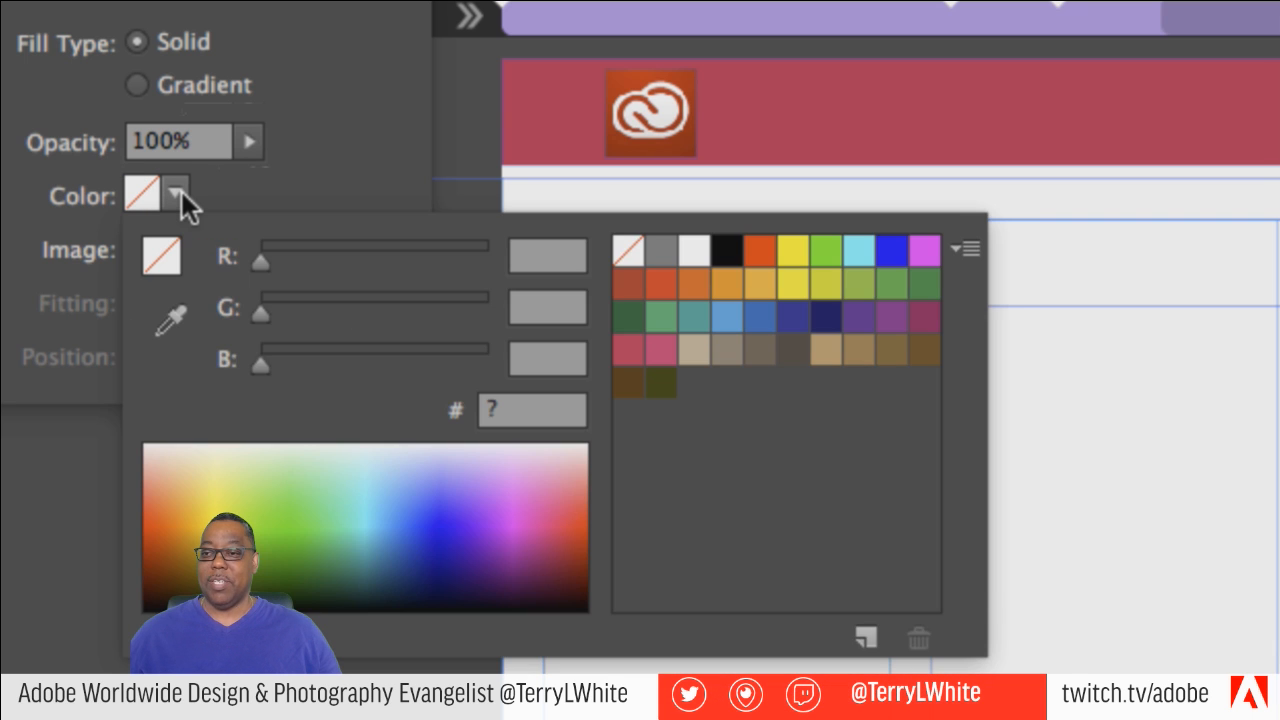
{"action": "left_click", "coordinate": [182, 194]}
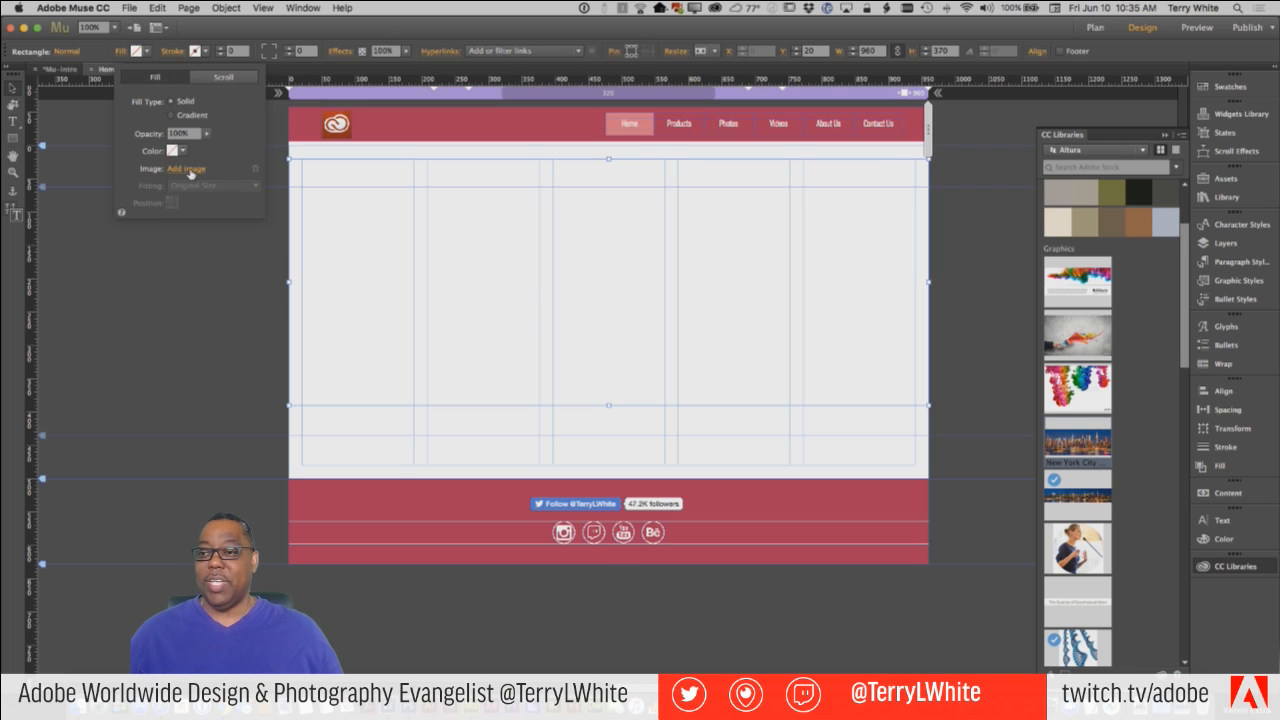
{"action": "left_click", "coordinate": [189, 170]}
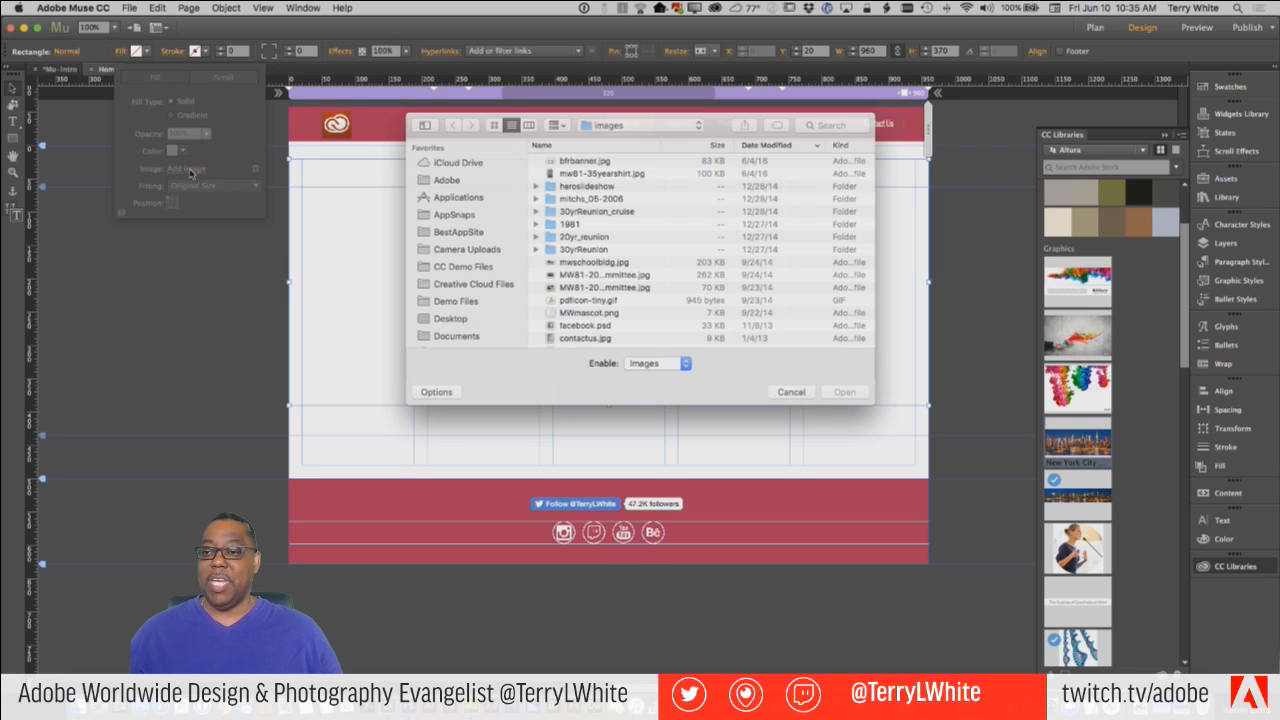
{"action": "key", "text": "super+d"}
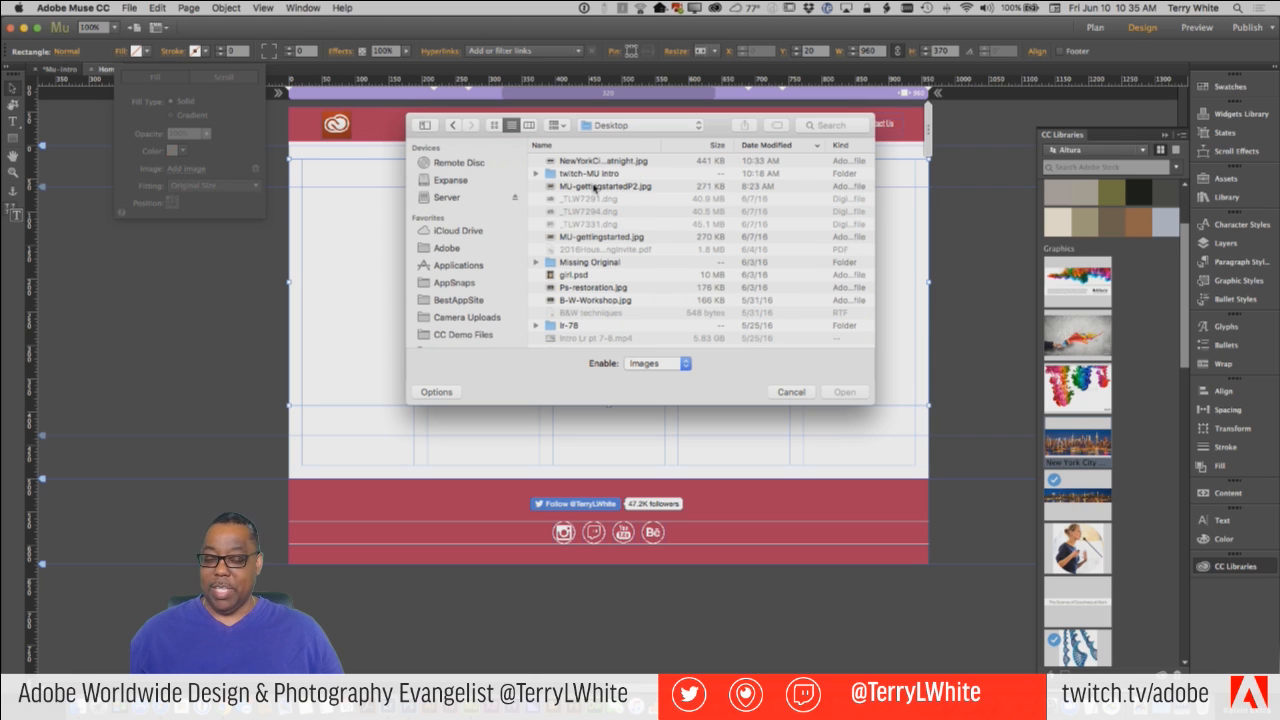
{"action": "left_click", "coordinate": [609, 163]}
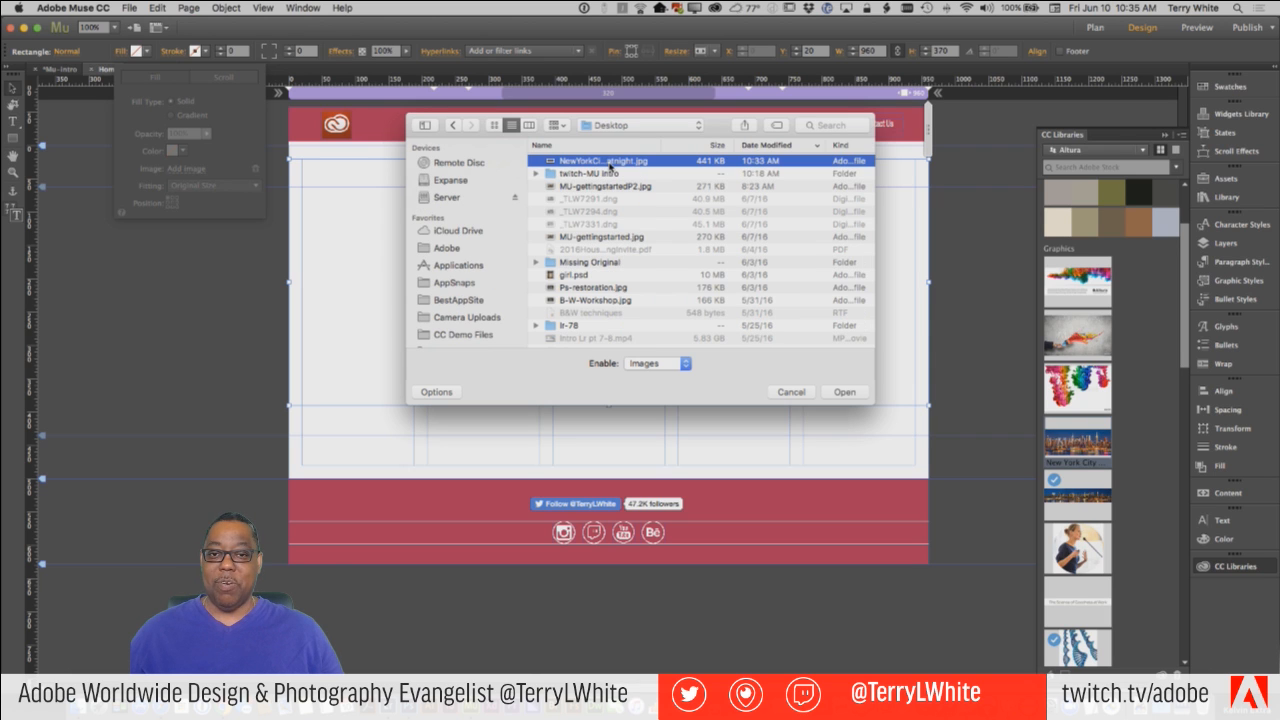
{"action": "left_click", "coordinate": [845, 392]}
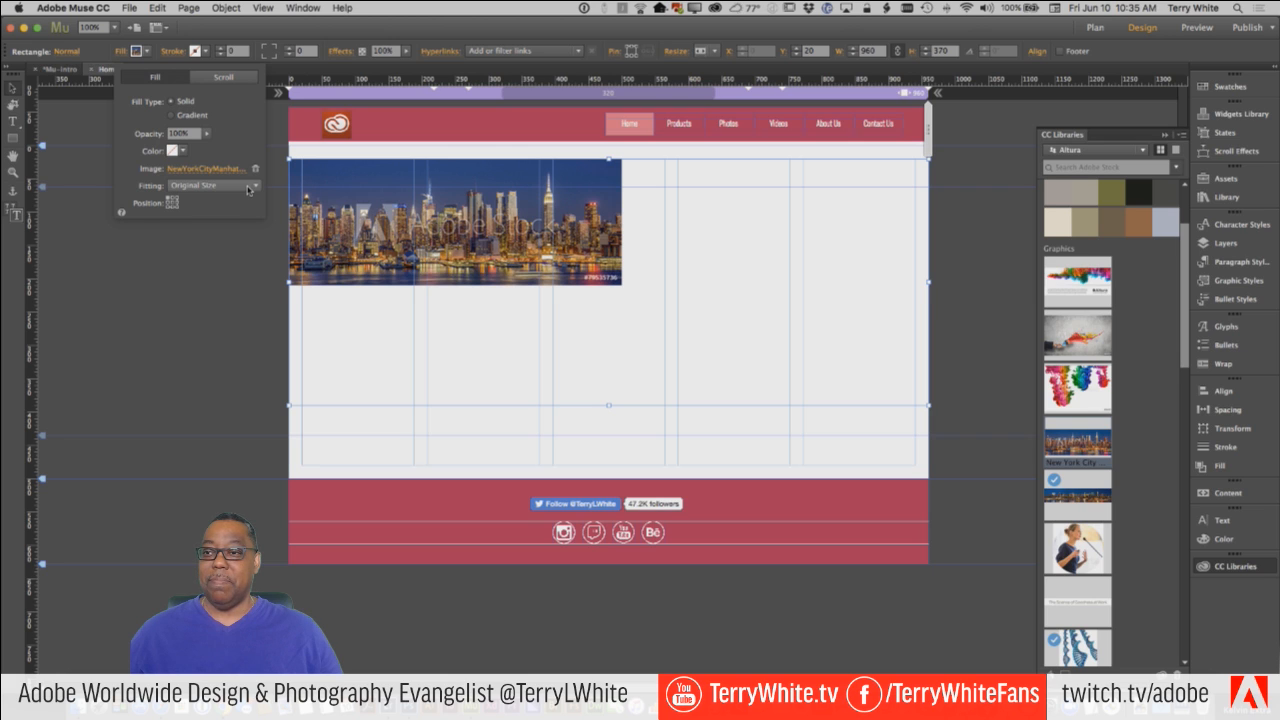
Open the fitting choices for the rectangle's skyline fill image.
{"action": "left_click", "coordinate": [189, 186]}
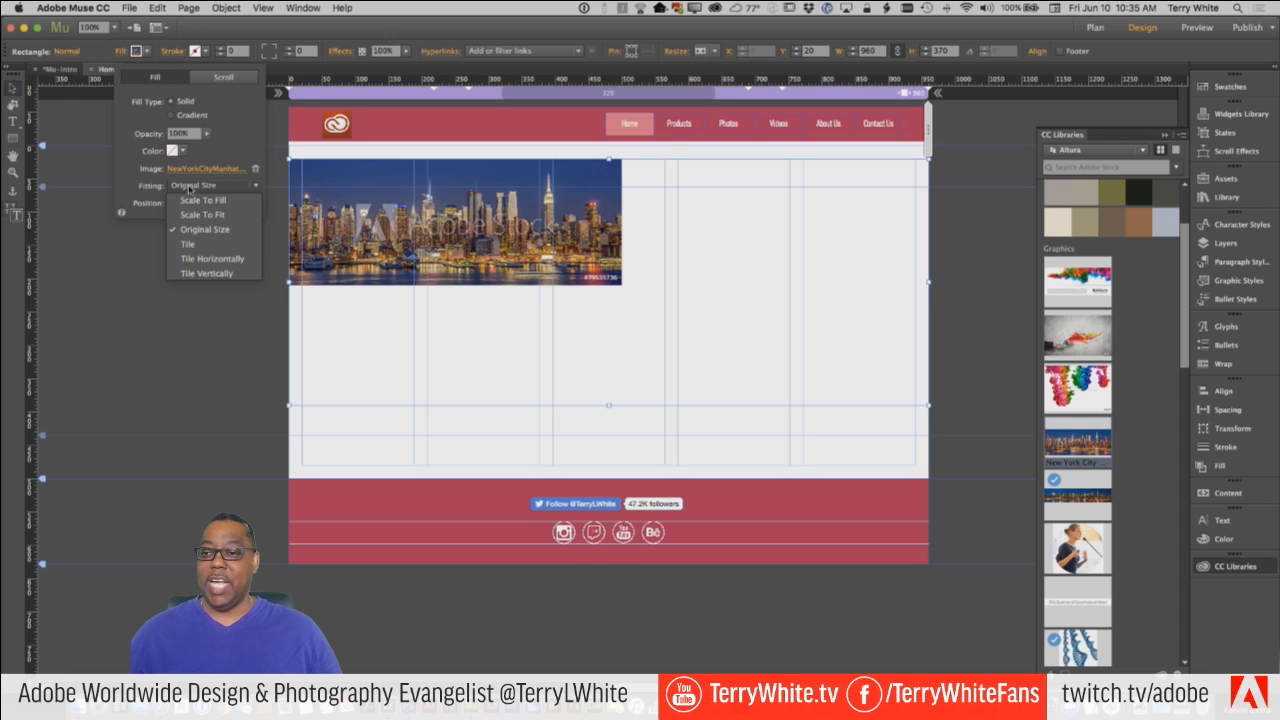
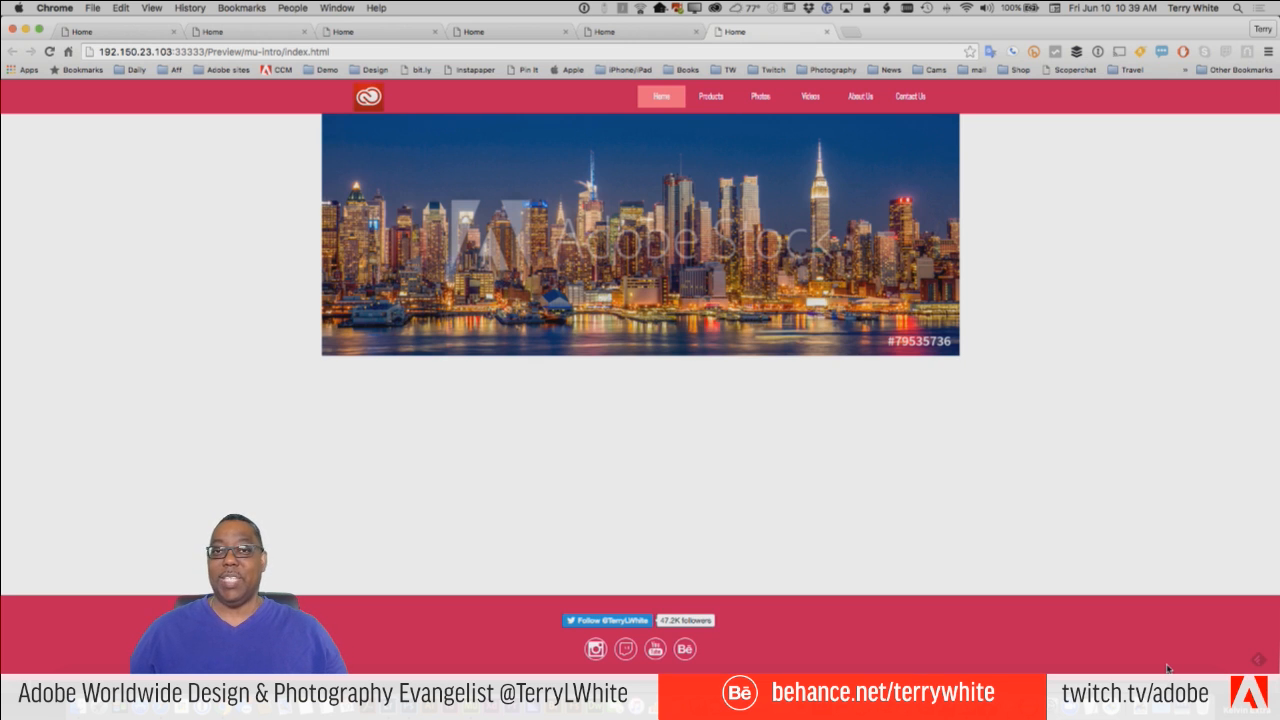
Return to Adobe Muse and set the rectangle's skyline fill image to Scale To Fill fitting with a centered position.
{"action": "key", "text": "super+Tab"}
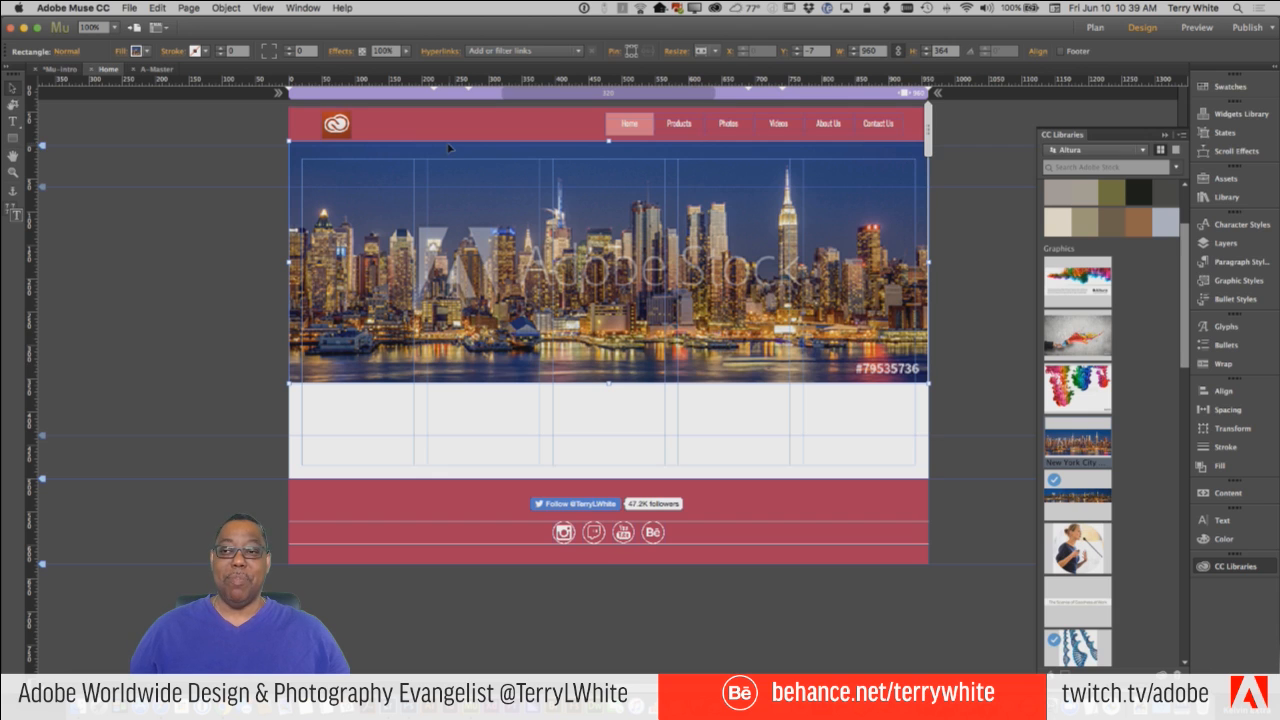
{"action": "left_click", "coordinate": [116, 52]}
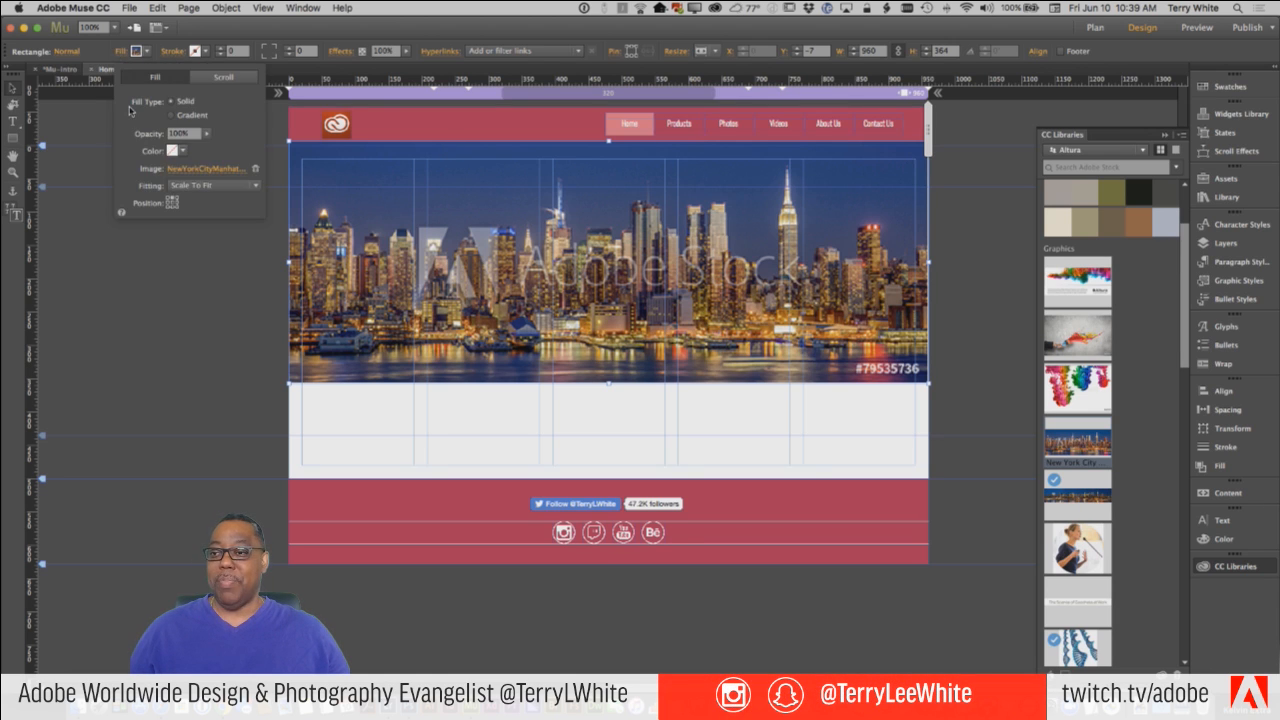
{"action": "left_click", "coordinate": [167, 187]}
{"action": "left_click", "coordinate": [190, 201]}
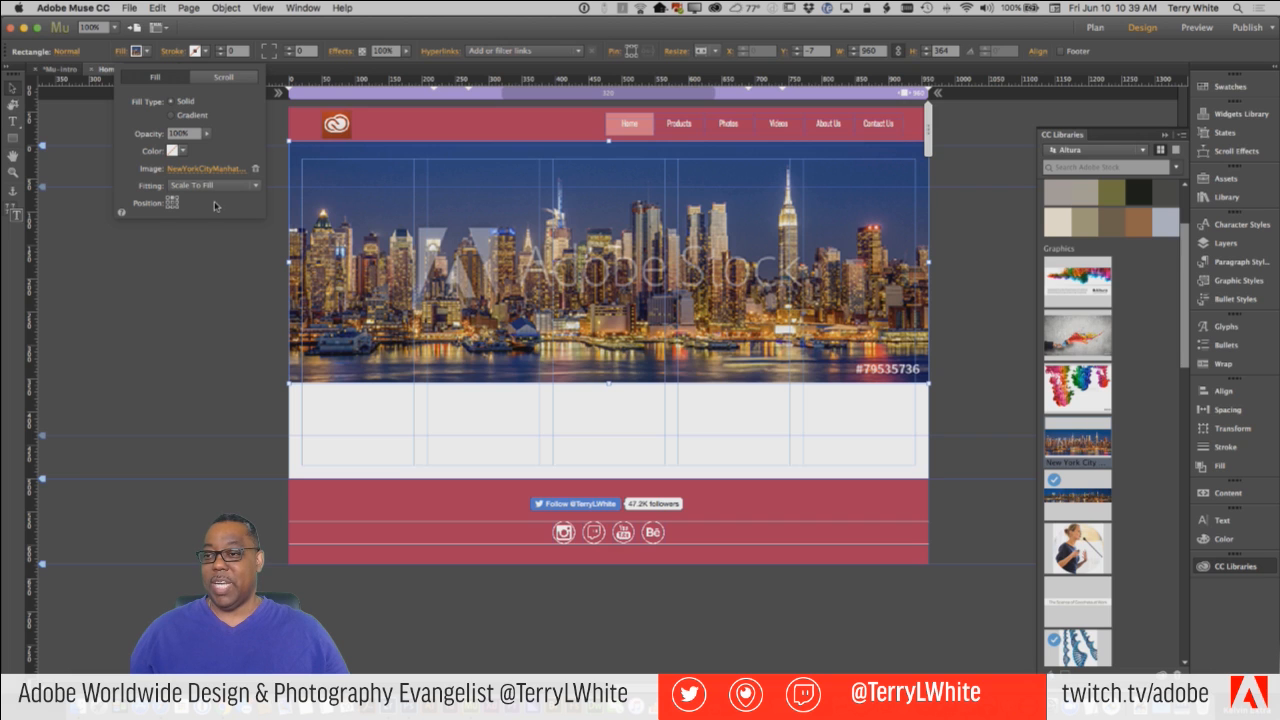
{"action": "left_click", "coordinate": [172, 203]}
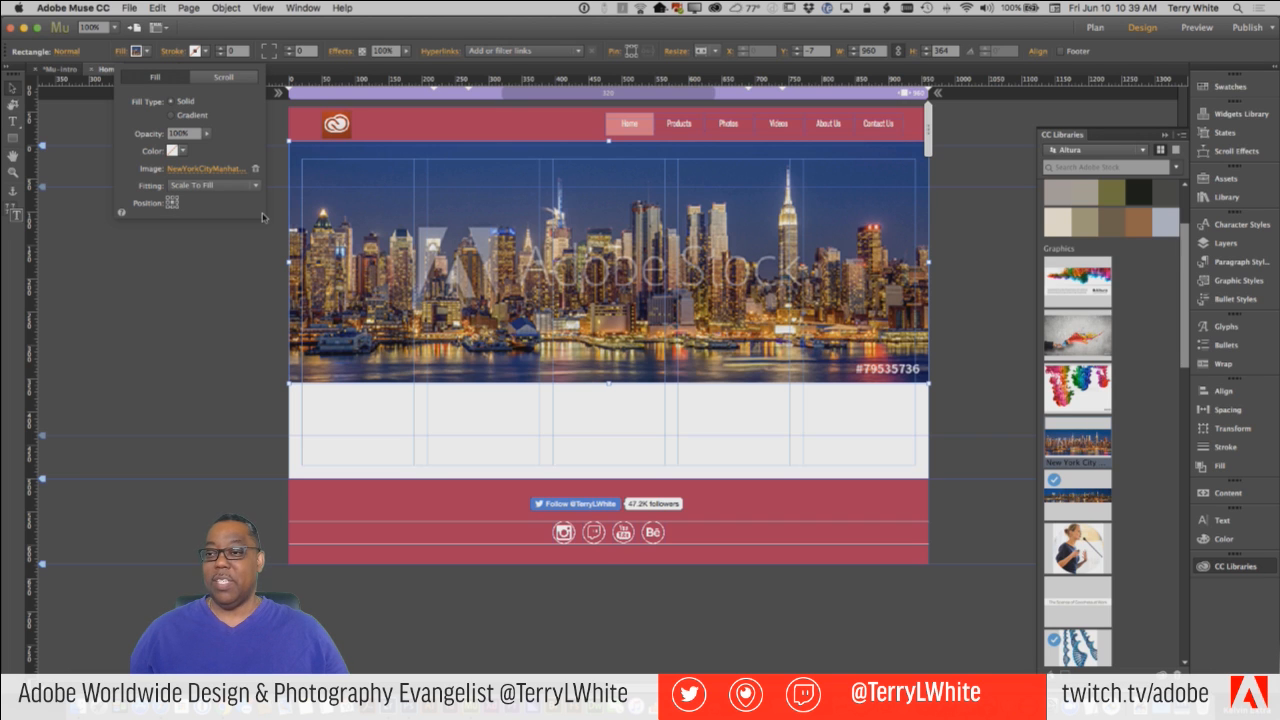
Save the site and preview the Home page in the browser to check the full-width skyline.
{"action": "left_click", "coordinate": [130, 8]}
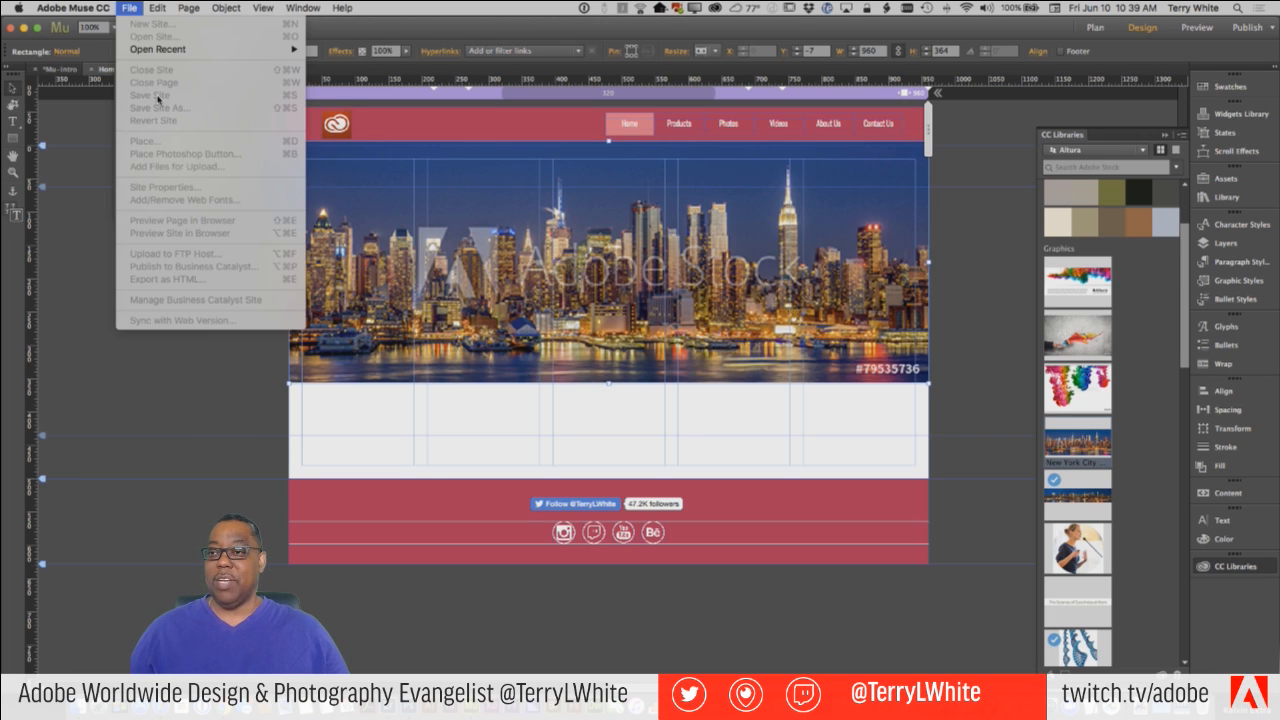
{"action": "left_click", "coordinate": [160, 98]}
{"action": "left_click", "coordinate": [130, 8]}
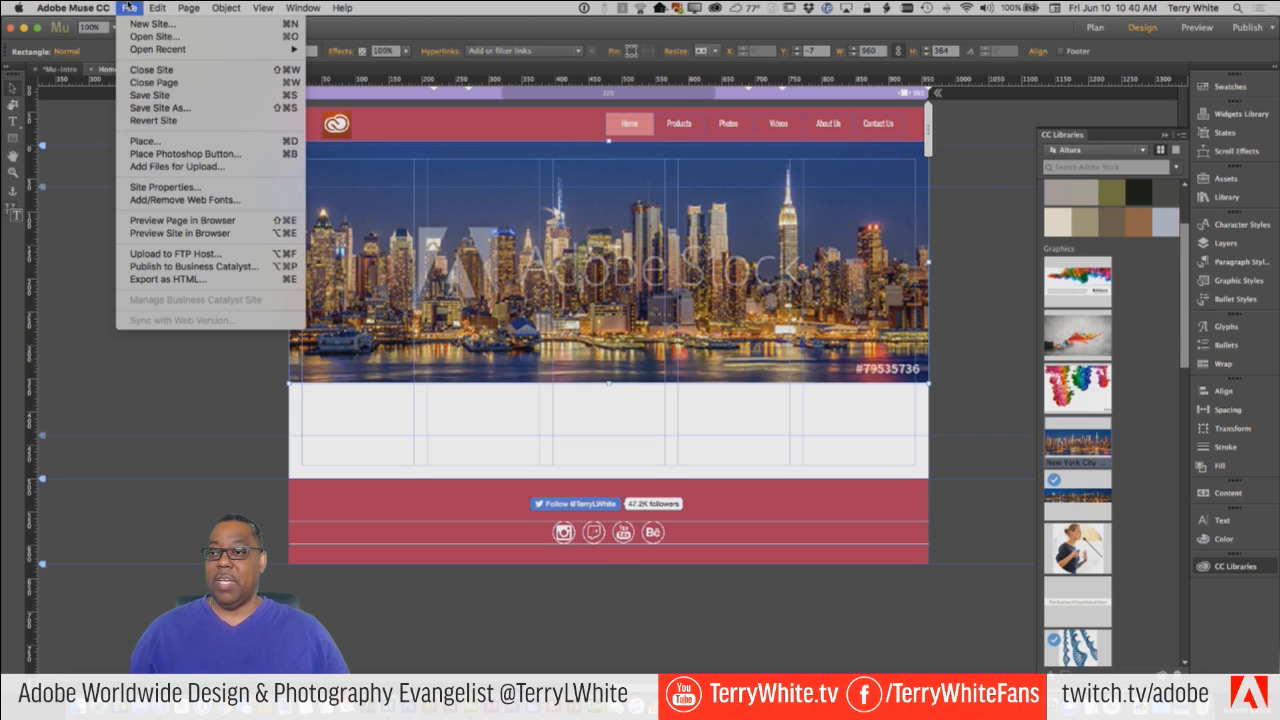
{"action": "left_click", "coordinate": [185, 220]}
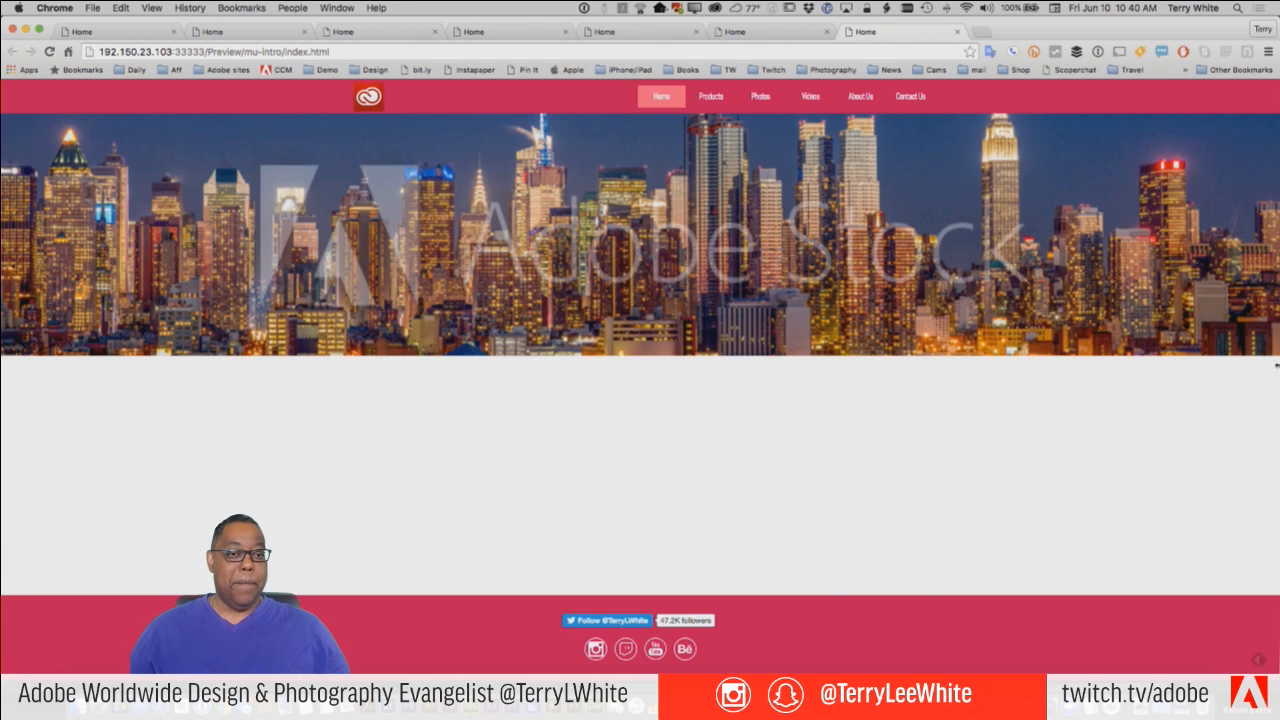
{"action": "mouse_move", "coordinate": [1276, 366]}
{"action": "left_mouse_down"}
{"action": "mouse_move", "coordinate": [660, 376]}
{"action": "mouse_move", "coordinate": [1276, 362]}
{"action": "left_mouse_up"}
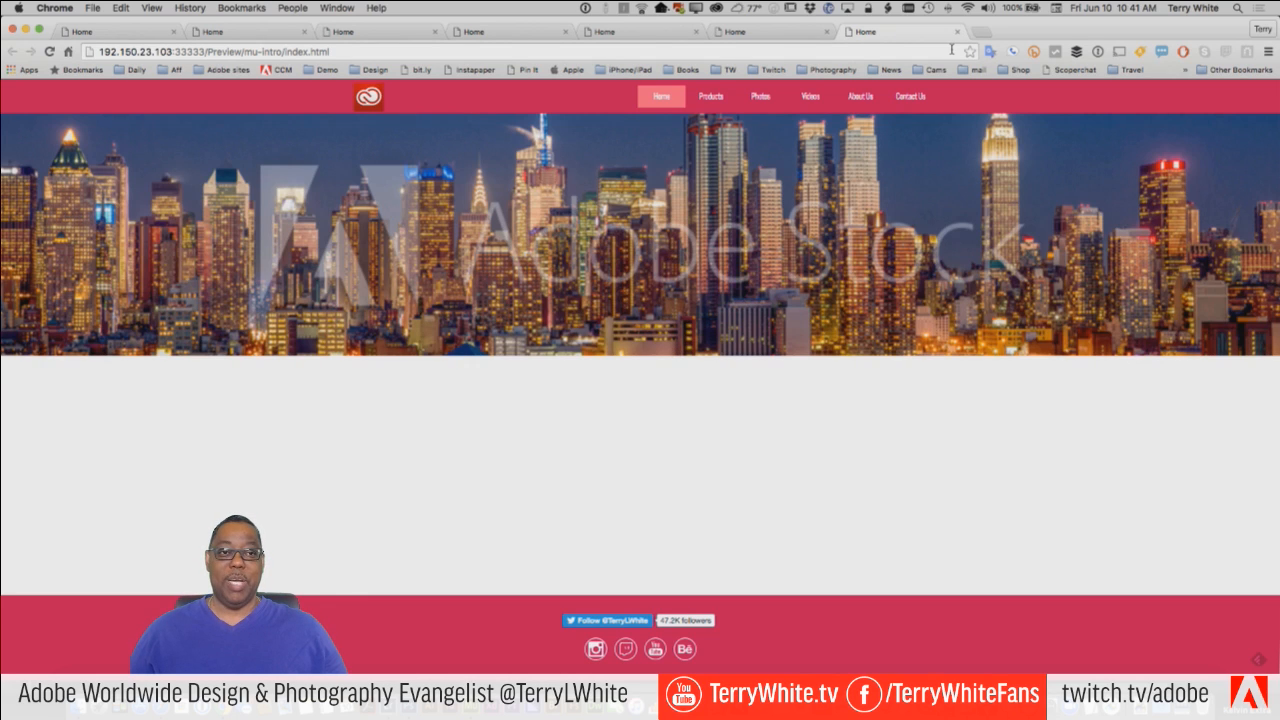
Open muse-themes.com in a new browser tab and go to its Adobe Muse widgets collection.
{"action": "left_click", "coordinate": [978, 32]}
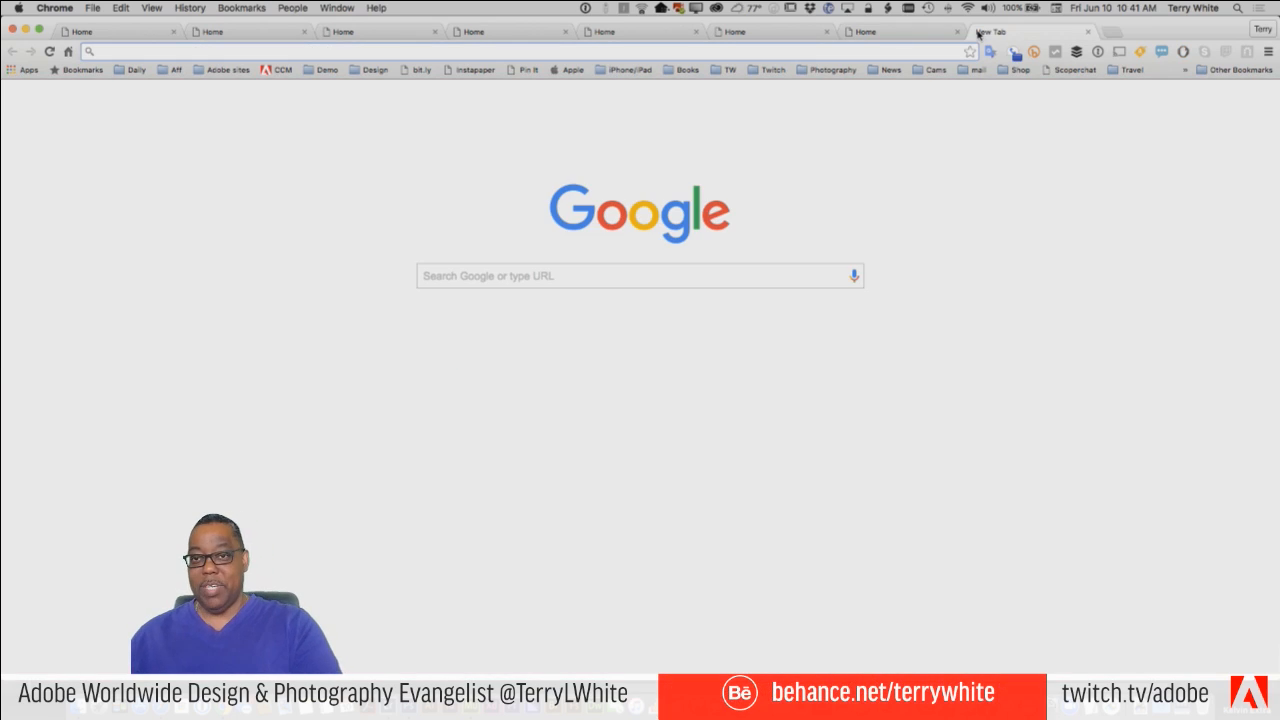
{"action": "type", "text": "muse-themes.com"}
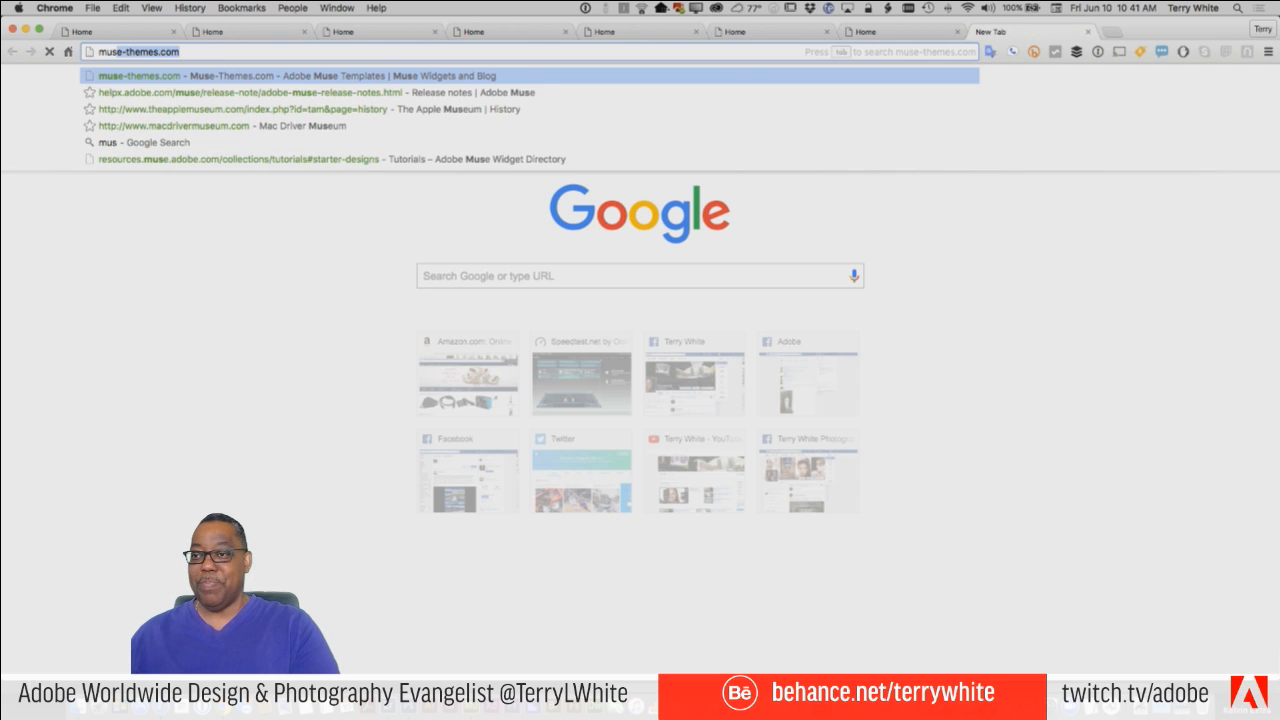
{"action": "key", "text": "Return"}
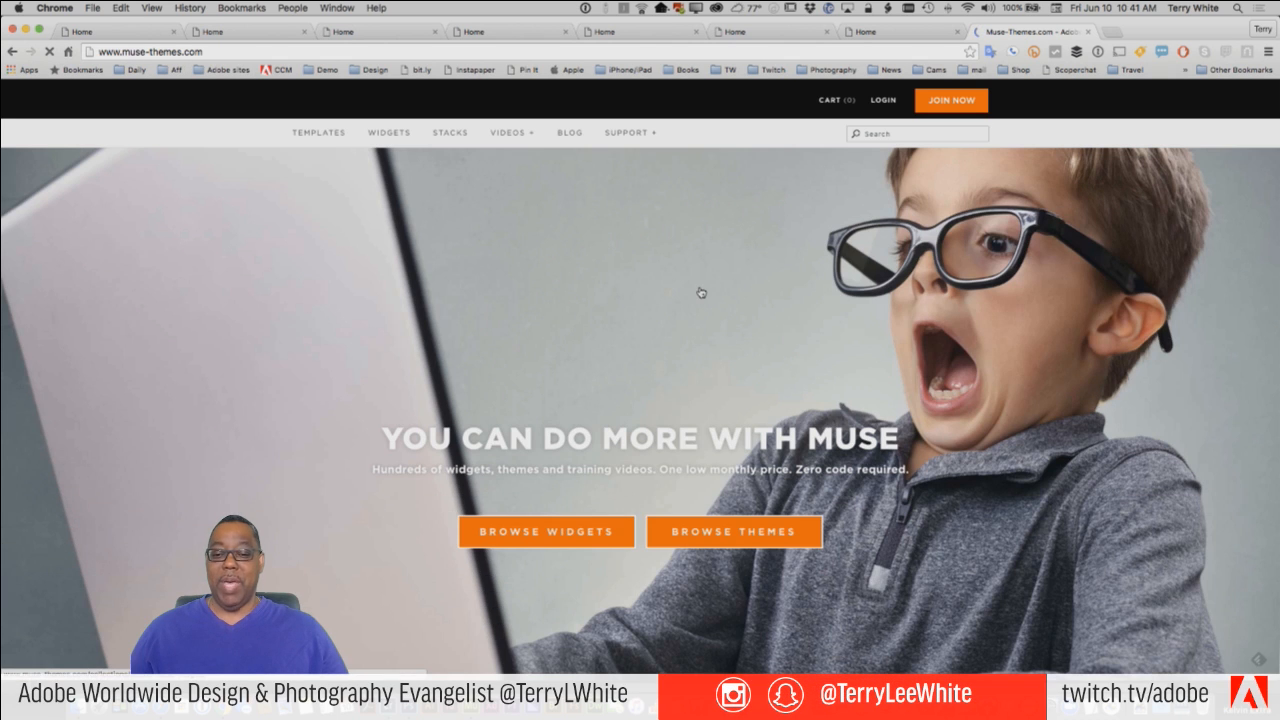
{"action": "scroll", "coordinate": [736, 338], "scroll_direction": "down", "scroll_amount": 1}
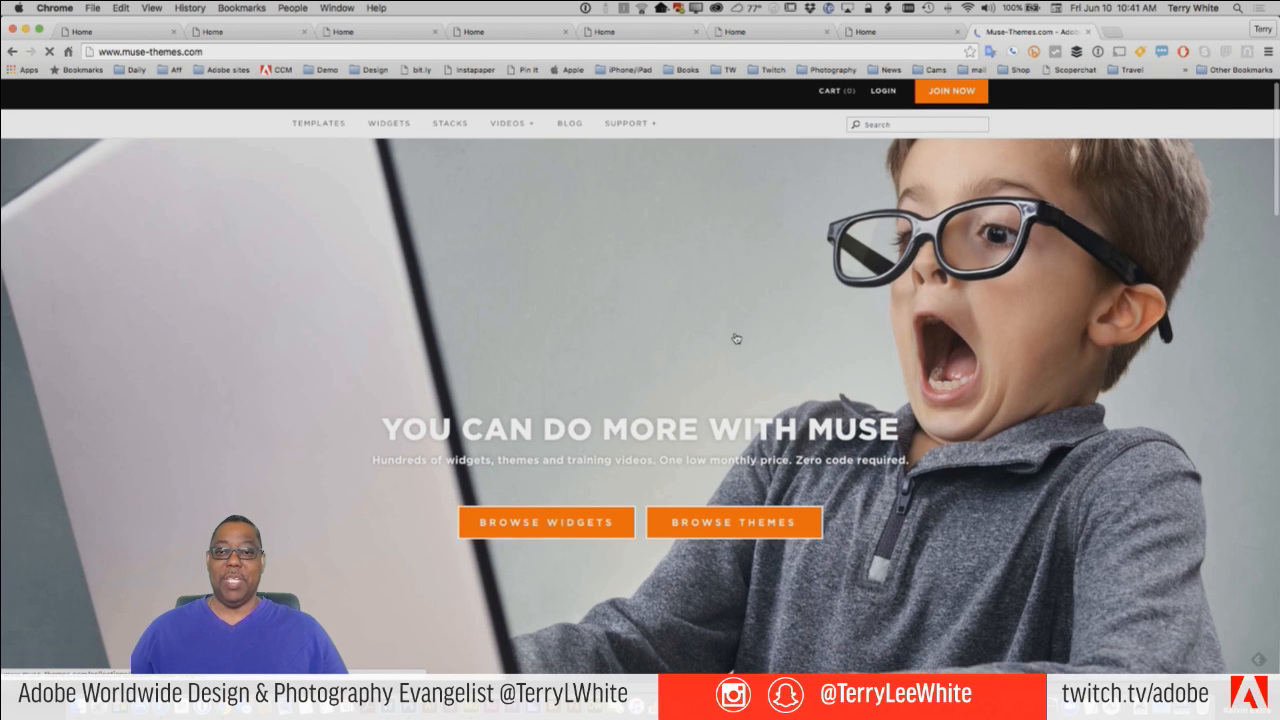
{"action": "scroll", "coordinate": [736, 339], "scroll_direction": "up", "scroll_amount": 1}
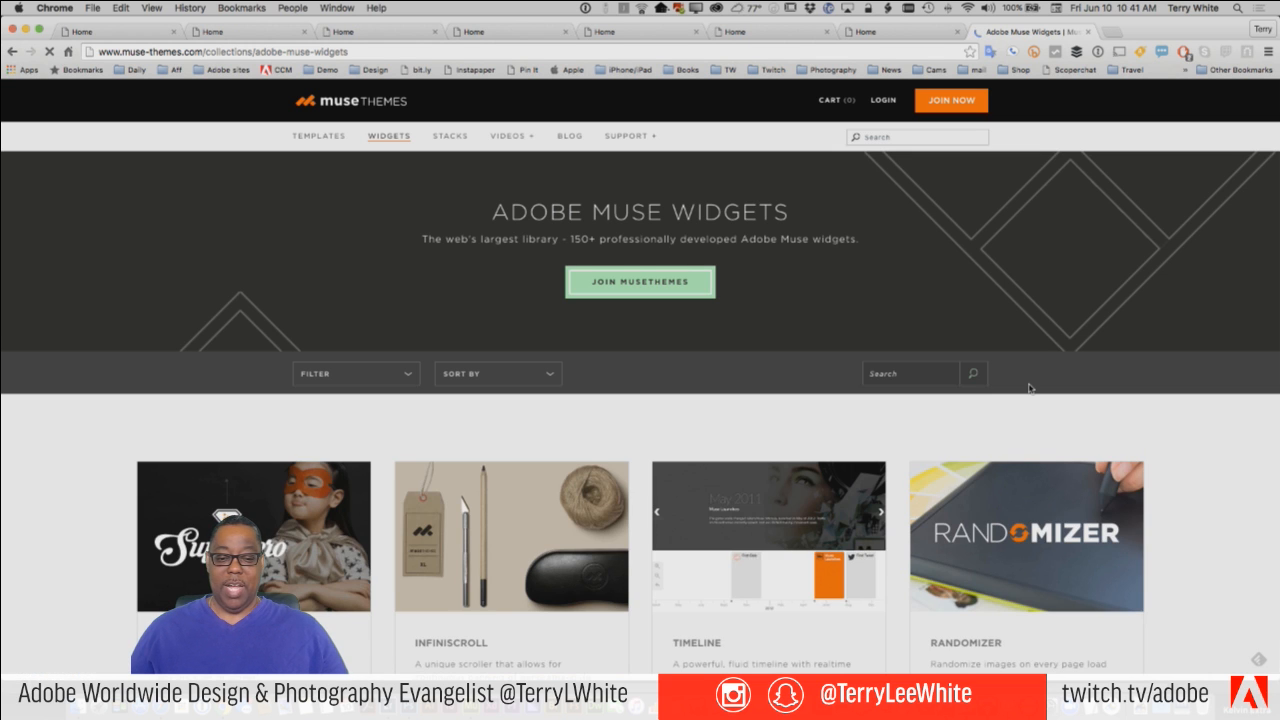
Look through the first page of the MuseThemes widgets collection.
{"action": "scroll", "coordinate": [1070, 404], "scroll_direction": "down", "scroll_amount": 5}
{"action": "scroll", "coordinate": [1070, 404], "scroll_direction": "down", "scroll_amount": 5}
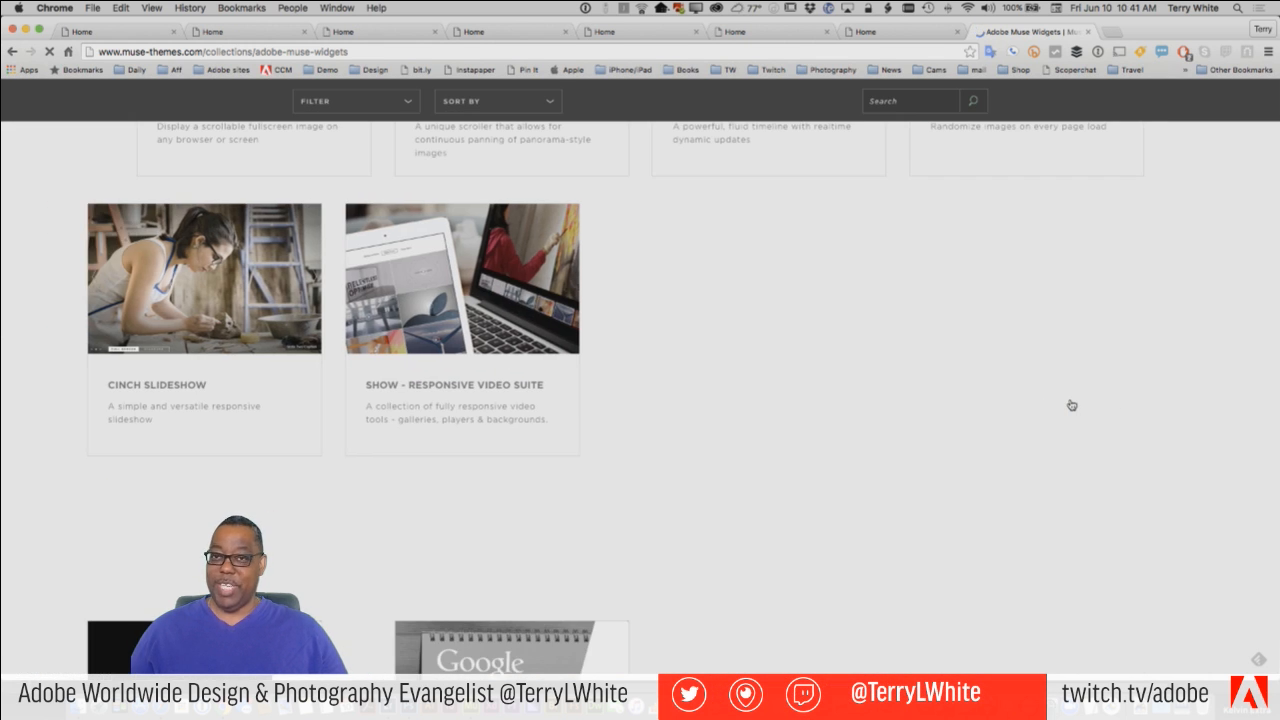
{"action": "scroll", "coordinate": [1070, 404], "scroll_direction": "down", "scroll_amount": 5}
{"action": "scroll", "coordinate": [1071, 404], "scroll_direction": "down", "scroll_amount": 5}
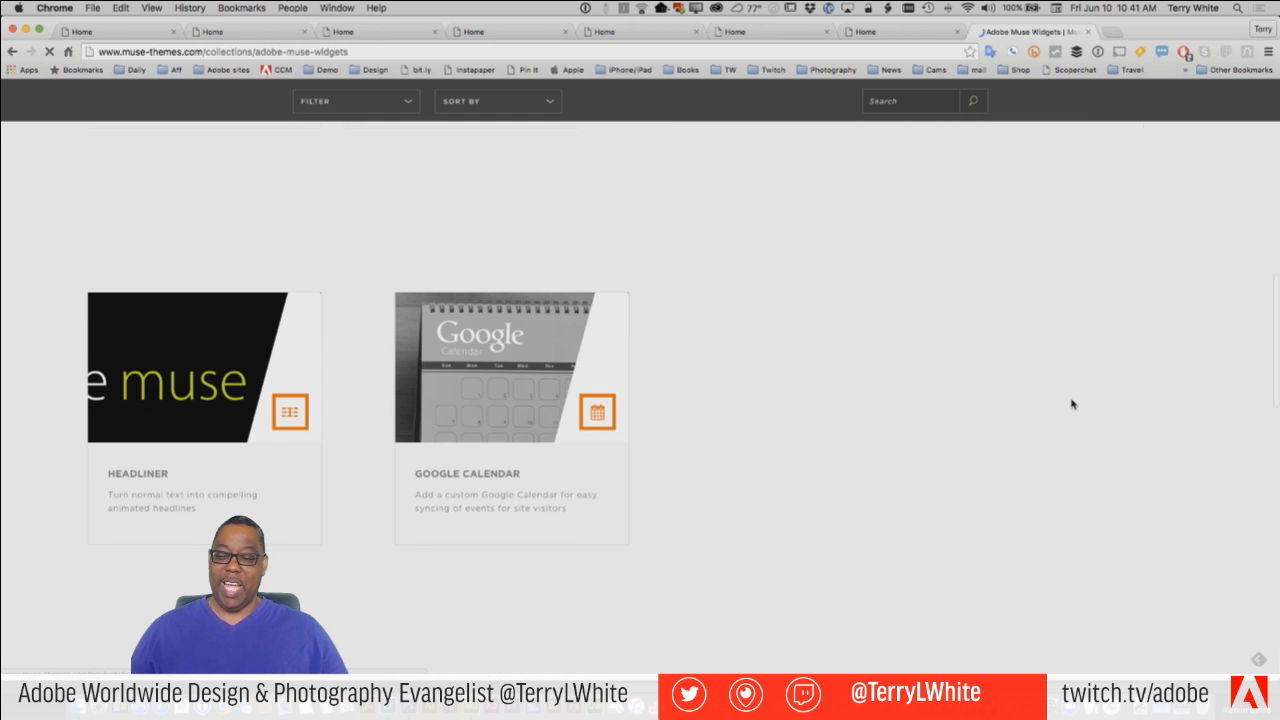
{"action": "scroll", "coordinate": [1071, 400], "scroll_direction": "down", "scroll_amount": 3}
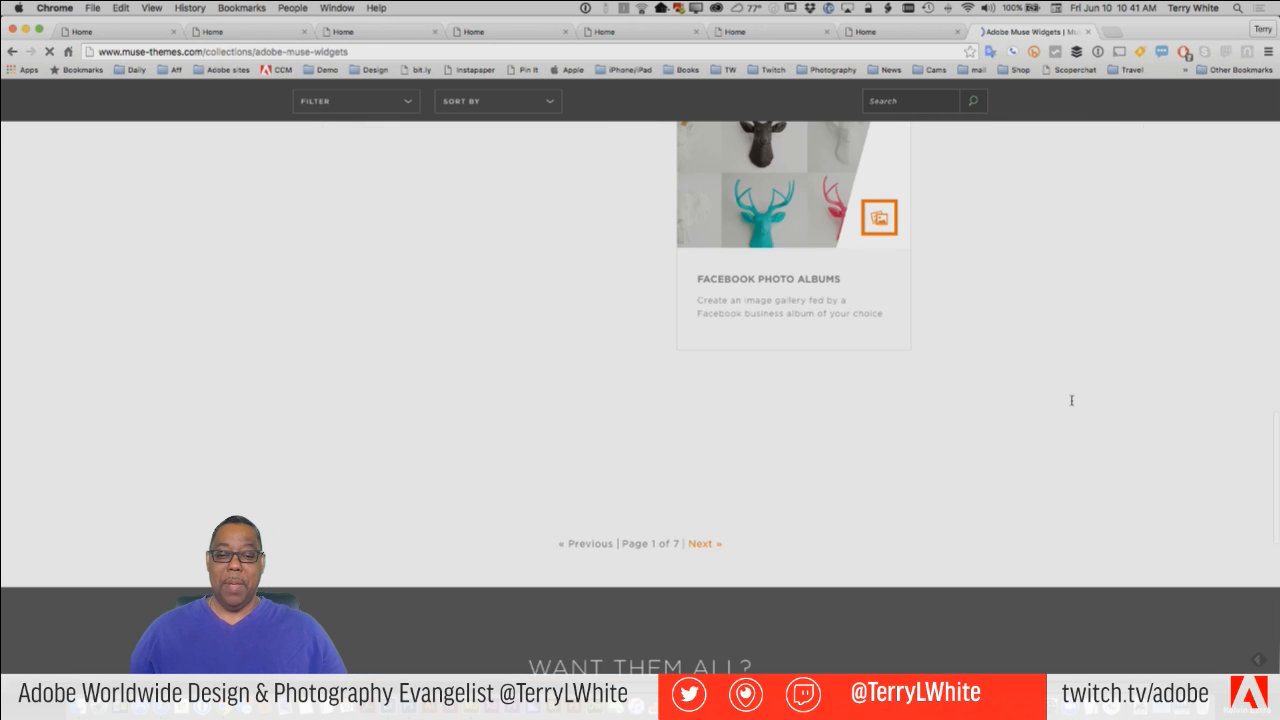
{"action": "scroll", "coordinate": [1071, 400], "scroll_direction": "up", "scroll_amount": 10}
{"action": "scroll", "coordinate": [1071, 400], "scroll_direction": "up", "scroll_amount": 15}
{"action": "scroll", "coordinate": [1071, 400], "scroll_direction": "up", "scroll_amount": 1}
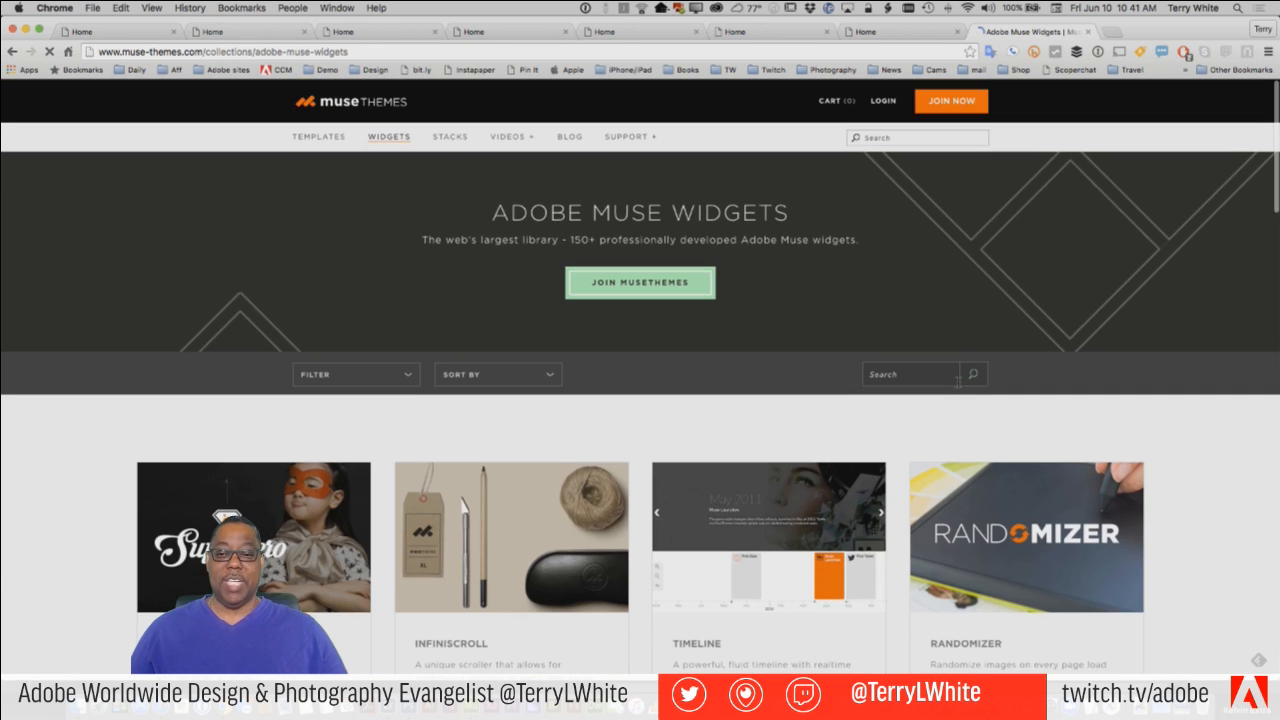
Search the MuseThemes site for "background video".
{"action": "left_click", "coordinate": [881, 140]}
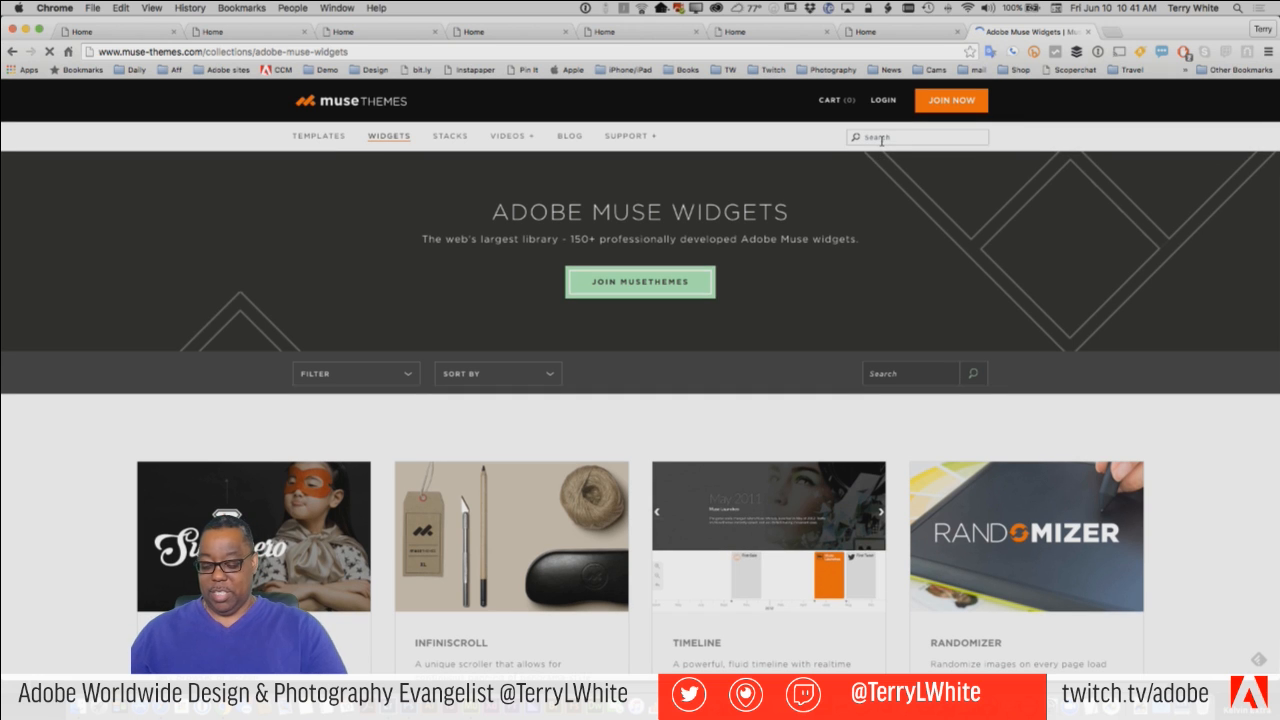
{"action": "type", "text": "backgro"}
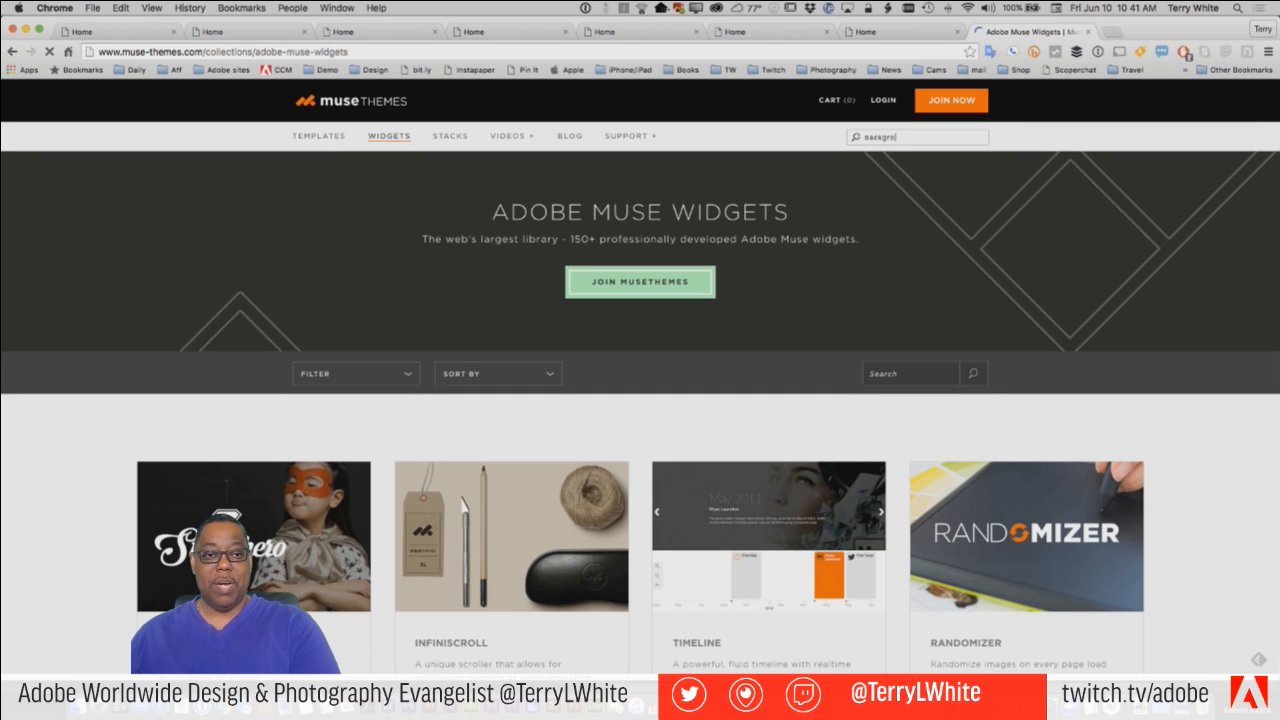
{"action": "type", "text": "und video"}
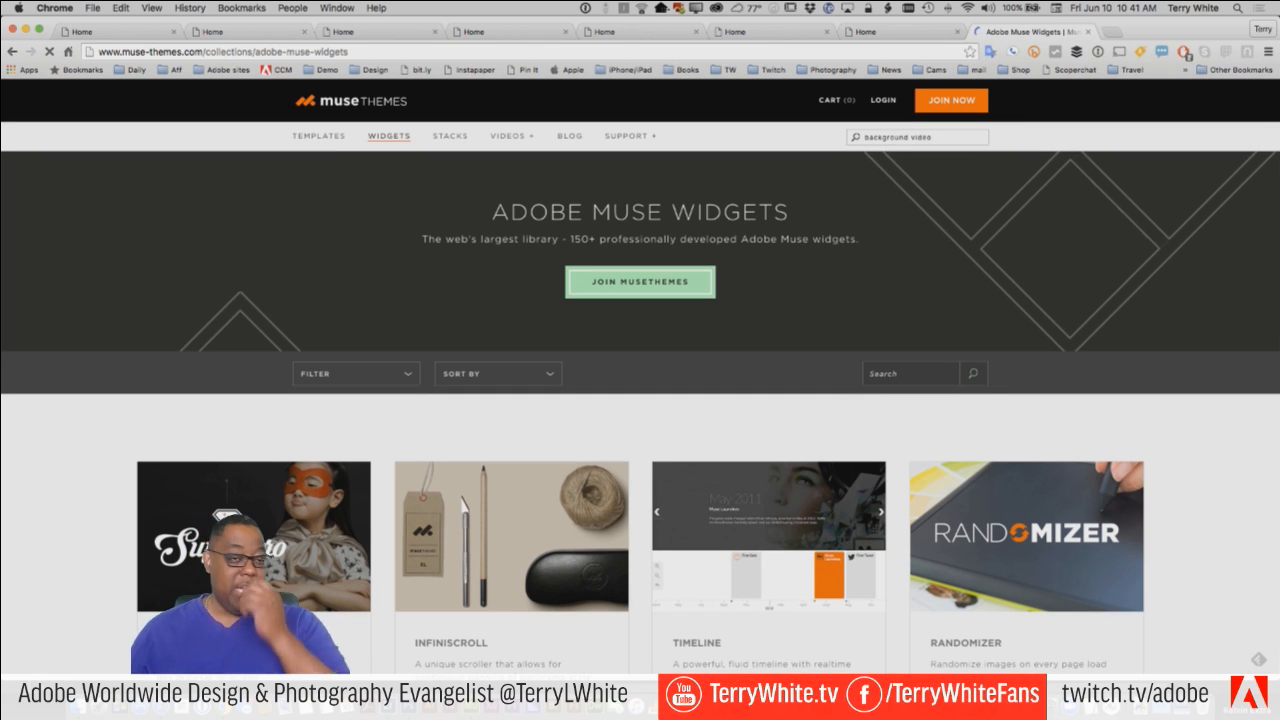
{"action": "key", "text": "Return"}
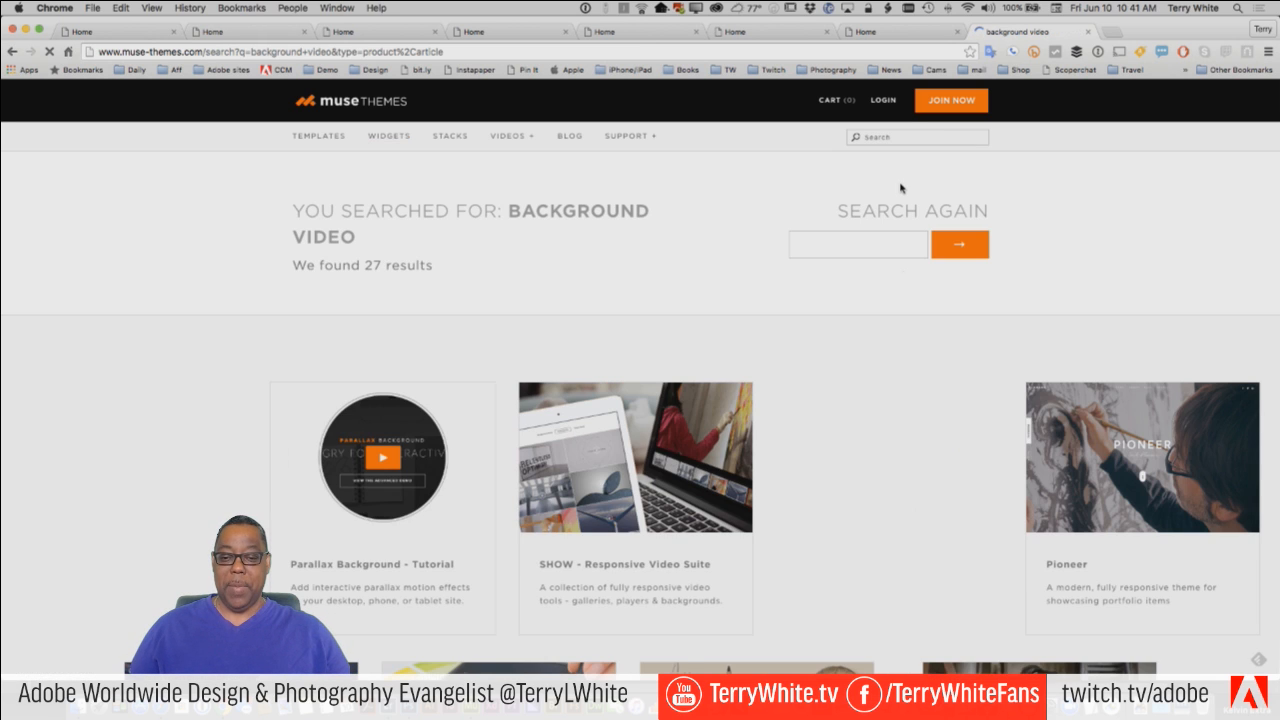
Look through the search results and open the Videos - Fullscreen Backgrounds widget.
{"action": "scroll", "coordinate": [923, 323], "scroll_direction": "down", "scroll_amount": 2}
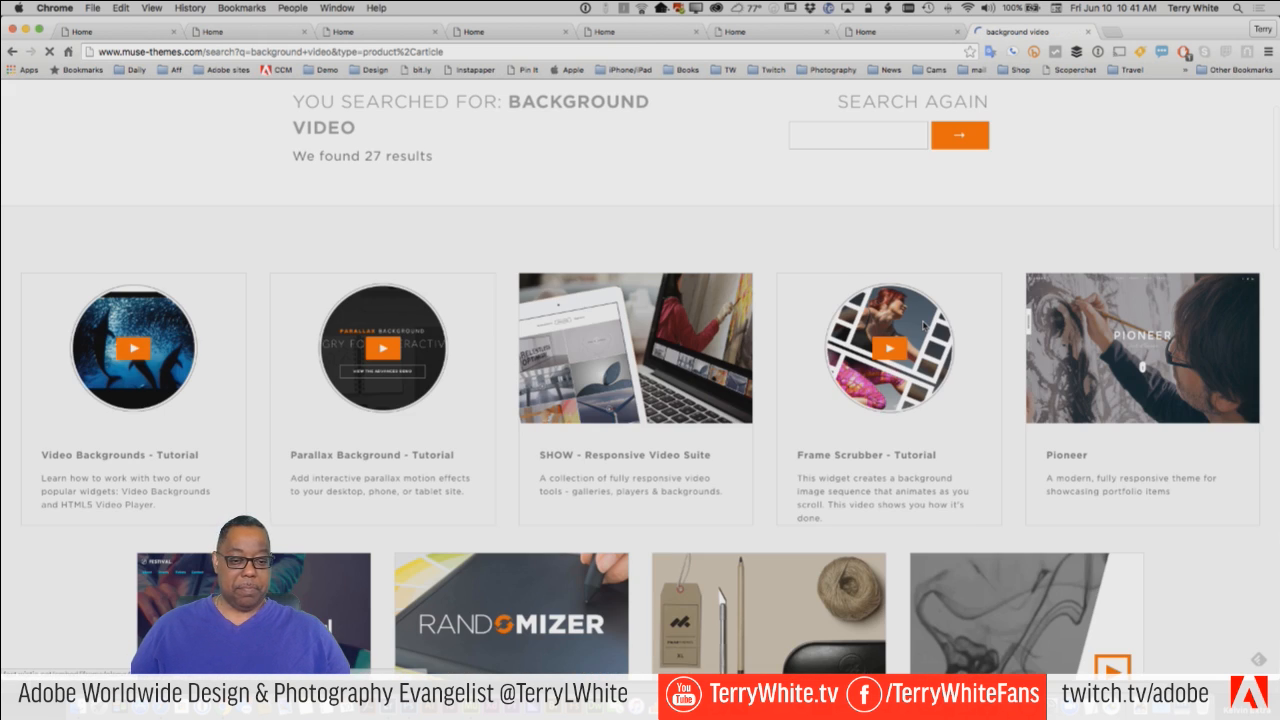
{"action": "scroll", "coordinate": [923, 323], "scroll_direction": "down", "scroll_amount": 4}
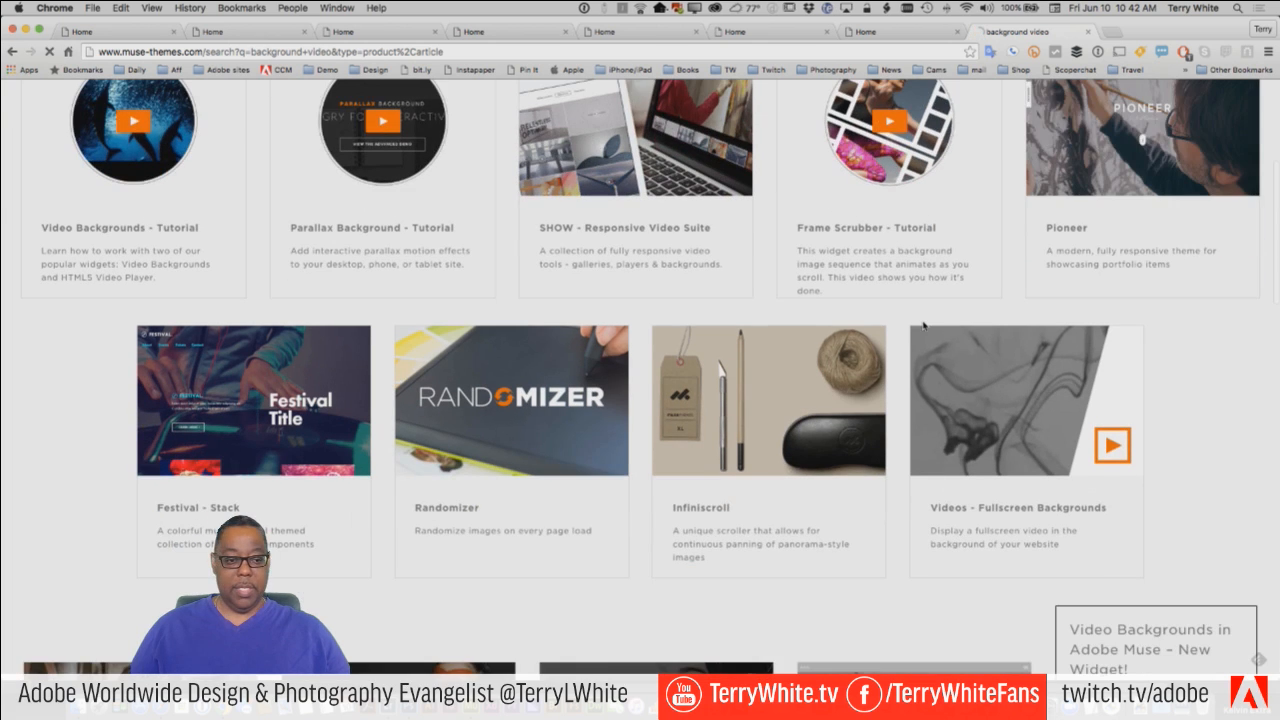
{"action": "scroll", "coordinate": [923, 323], "scroll_direction": "down", "scroll_amount": 1}
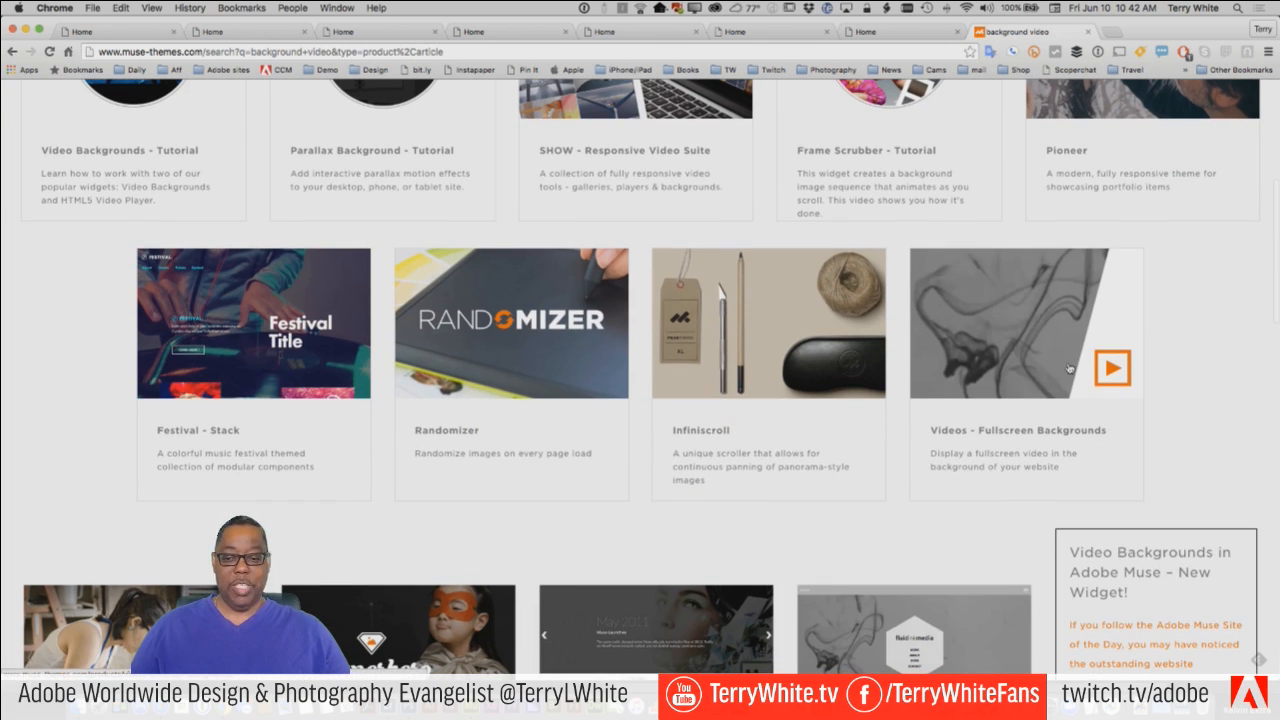
{"action": "left_click", "coordinate": [1110, 378]}
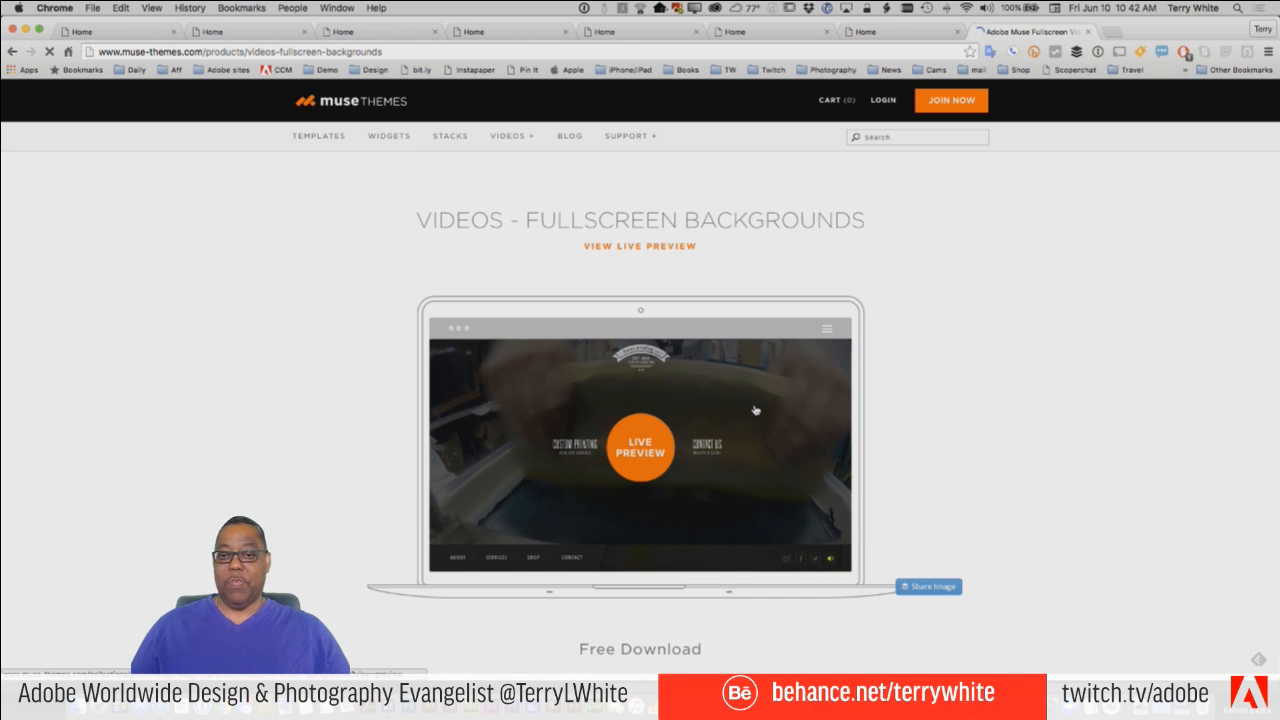
Review the fullscreen video backgrounds widget's product page and open its live preview.
{"action": "scroll", "coordinate": [980, 403], "scroll_direction": "down", "scroll_amount": 1}
{"action": "scroll", "coordinate": [982, 405], "scroll_direction": "down", "scroll_amount": 4}
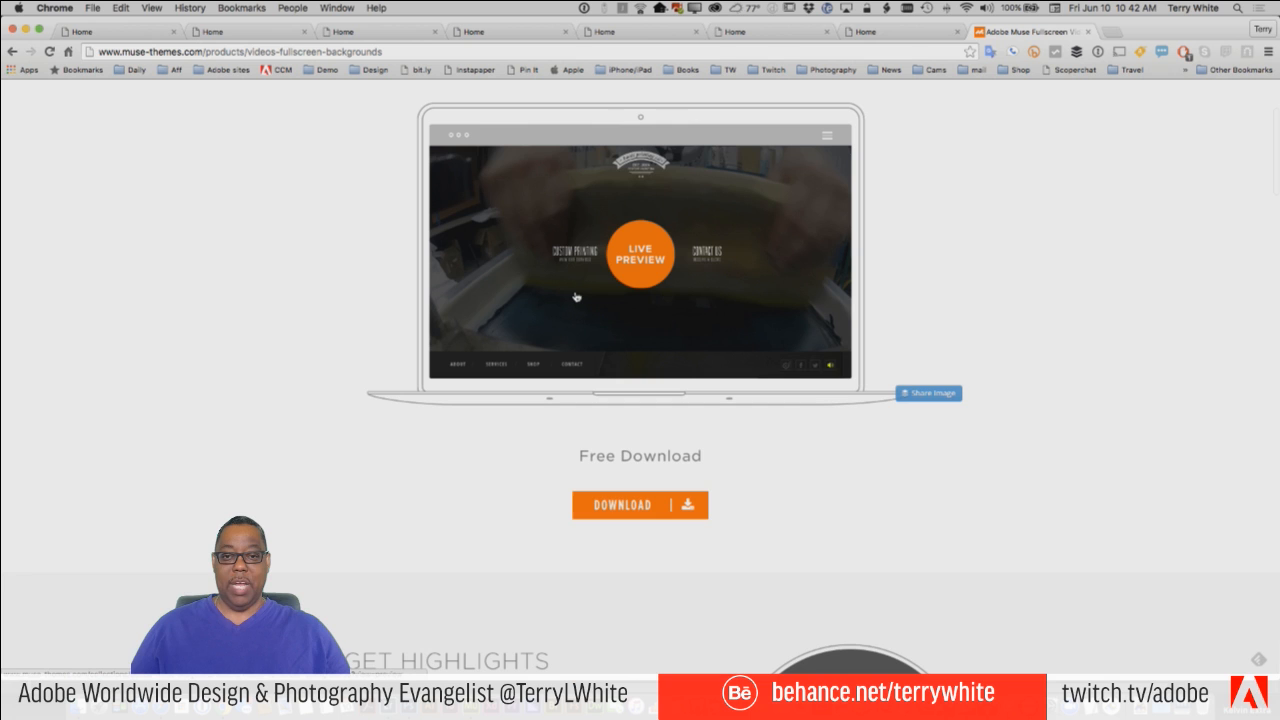
{"action": "left_click", "coordinate": [638, 262]}
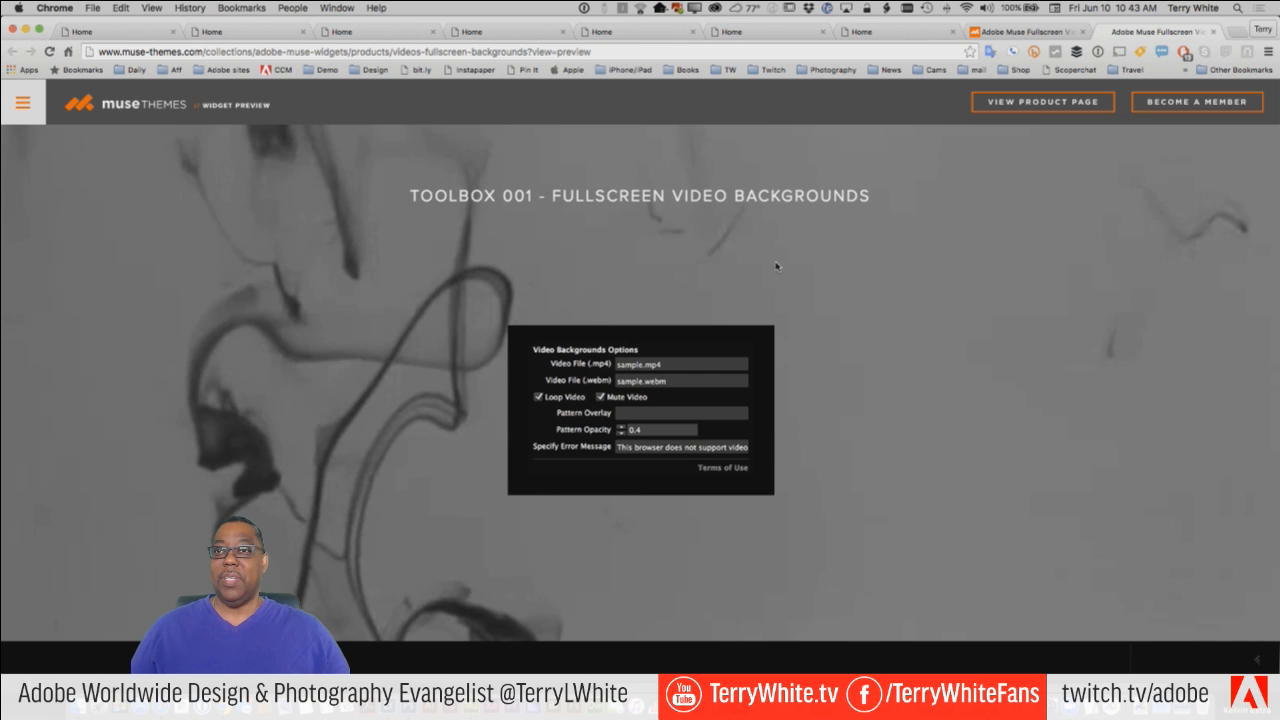
Return to Adobe Muse and review the built-in widget categories and the installed library items.
{"action": "key", "text": "super+Tab"}
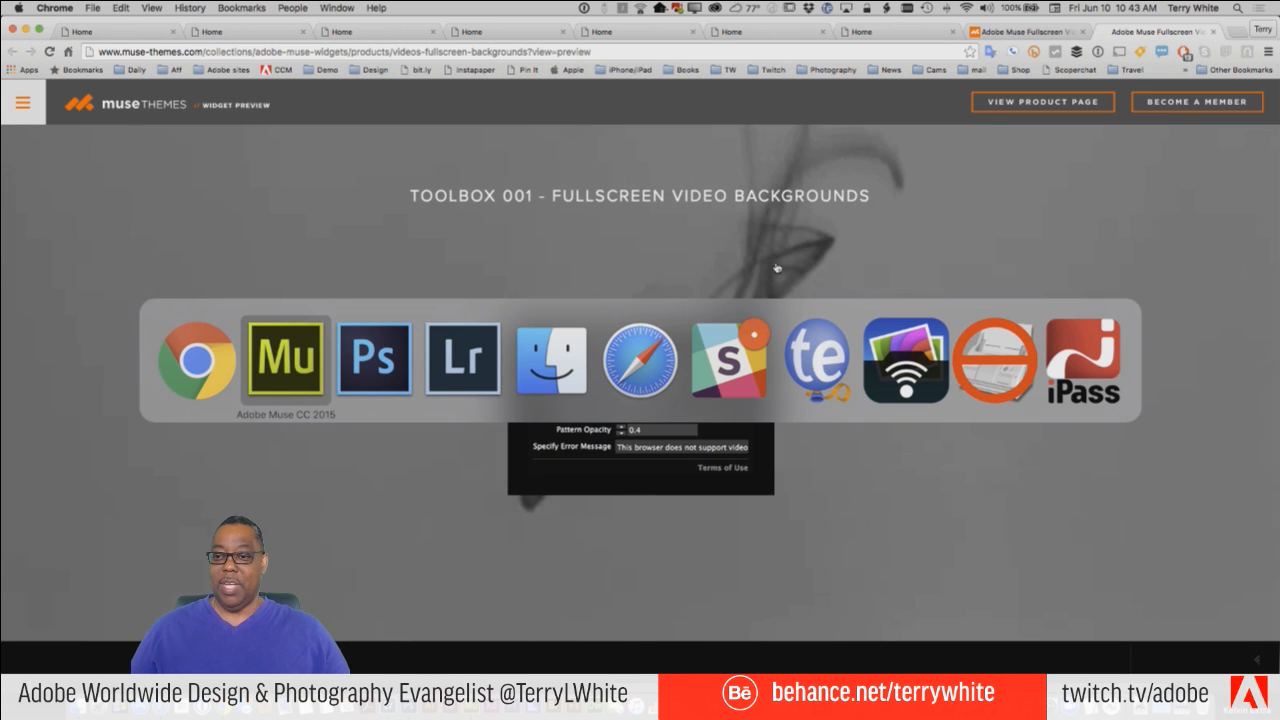
{"action": "key", "text": "super+Tab"}
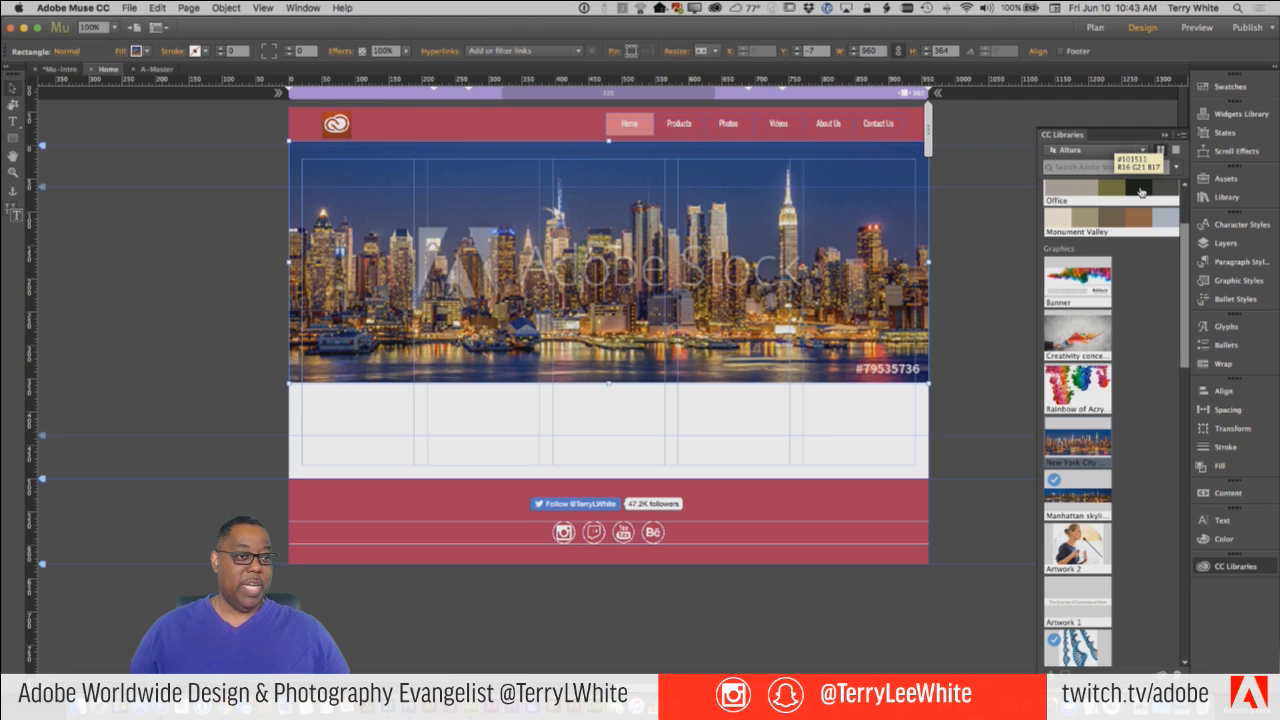
{"action": "left_click", "coordinate": [1222, 118]}
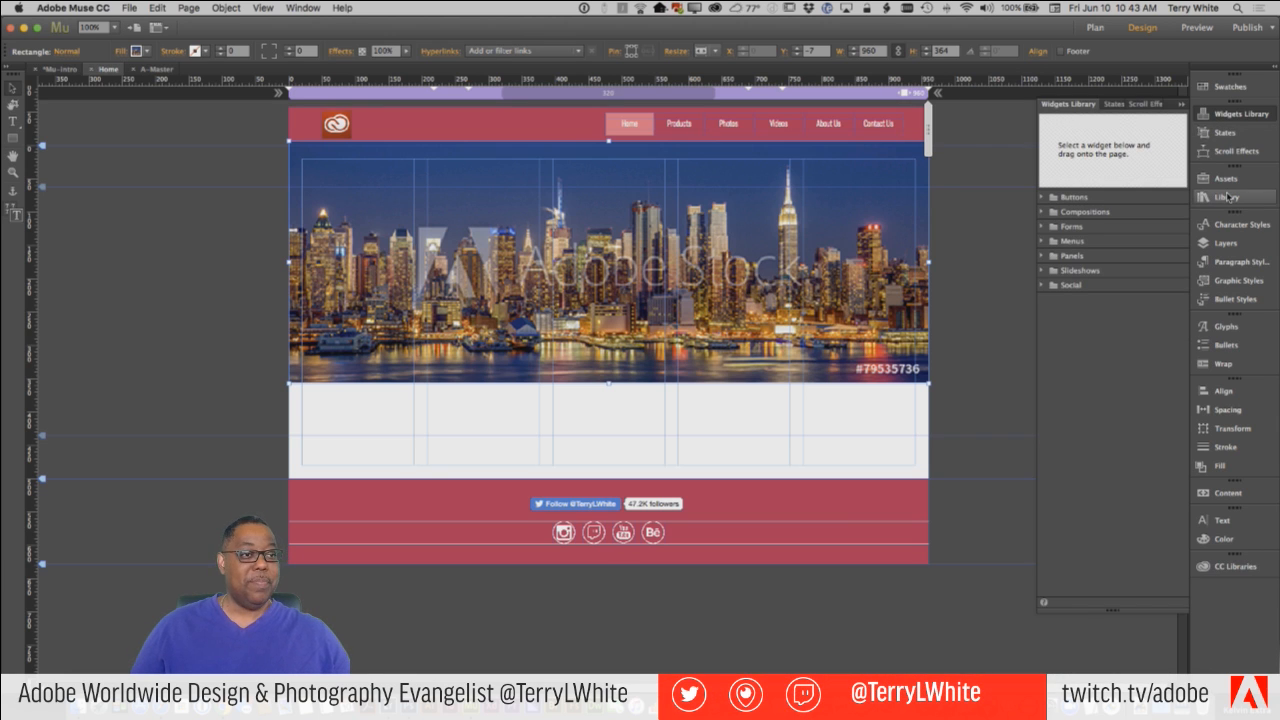
{"action": "left_click", "coordinate": [1226, 199]}
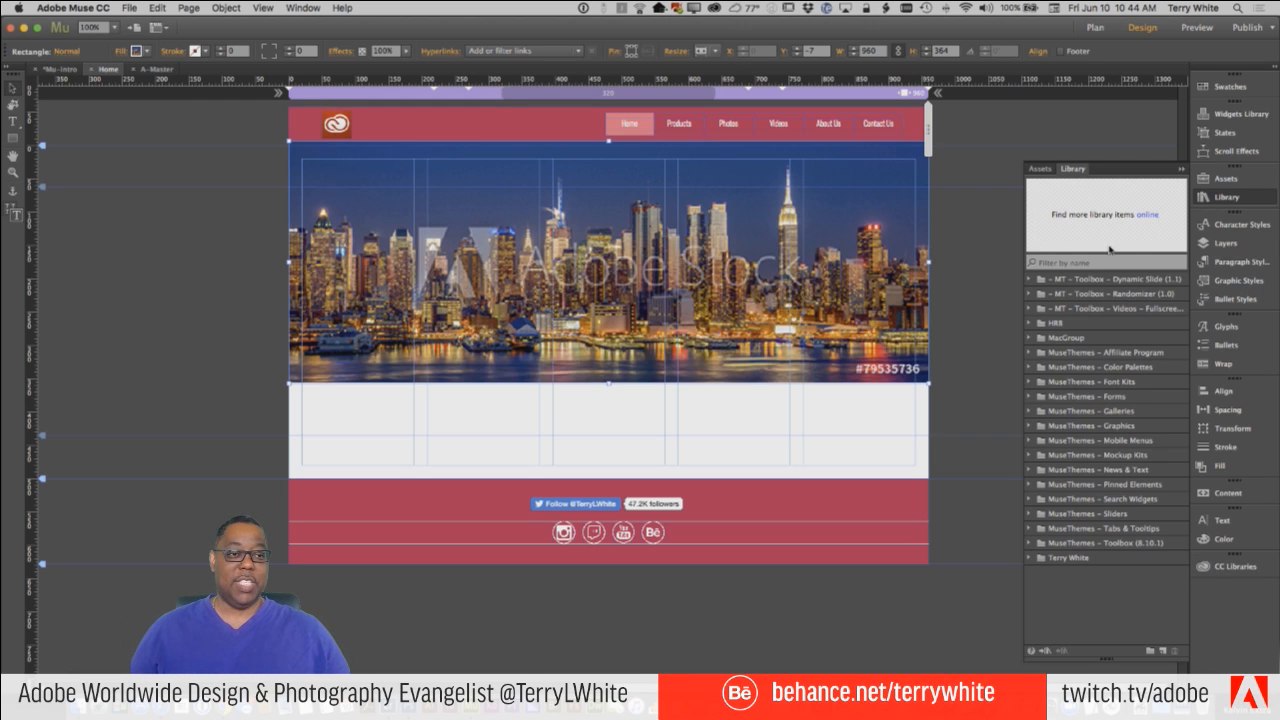
Open the online source of additional Muse library items and browse the All Widgets listing.
{"action": "left_click", "coordinate": [1145, 214]}
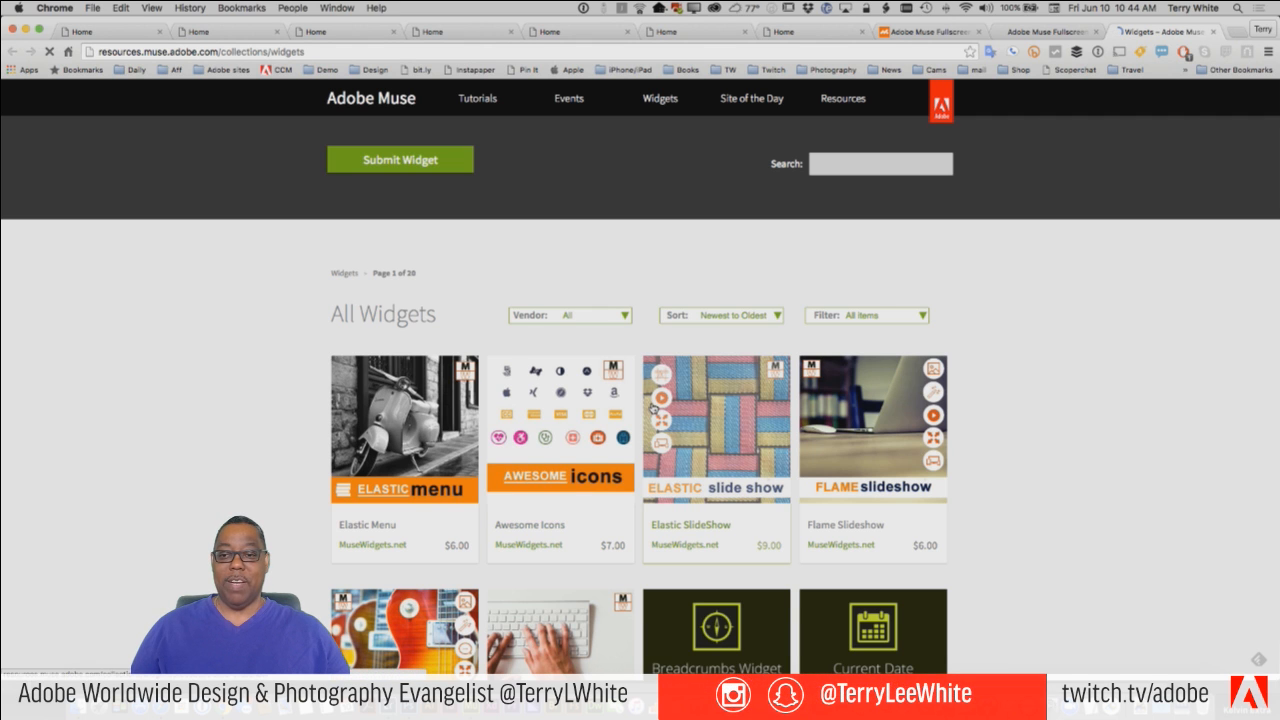
{"action": "scroll", "coordinate": [712, 415], "scroll_direction": "down", "scroll_amount": 3}
{"action": "scroll", "coordinate": [652, 406], "scroll_direction": "down", "scroll_amount": 4}
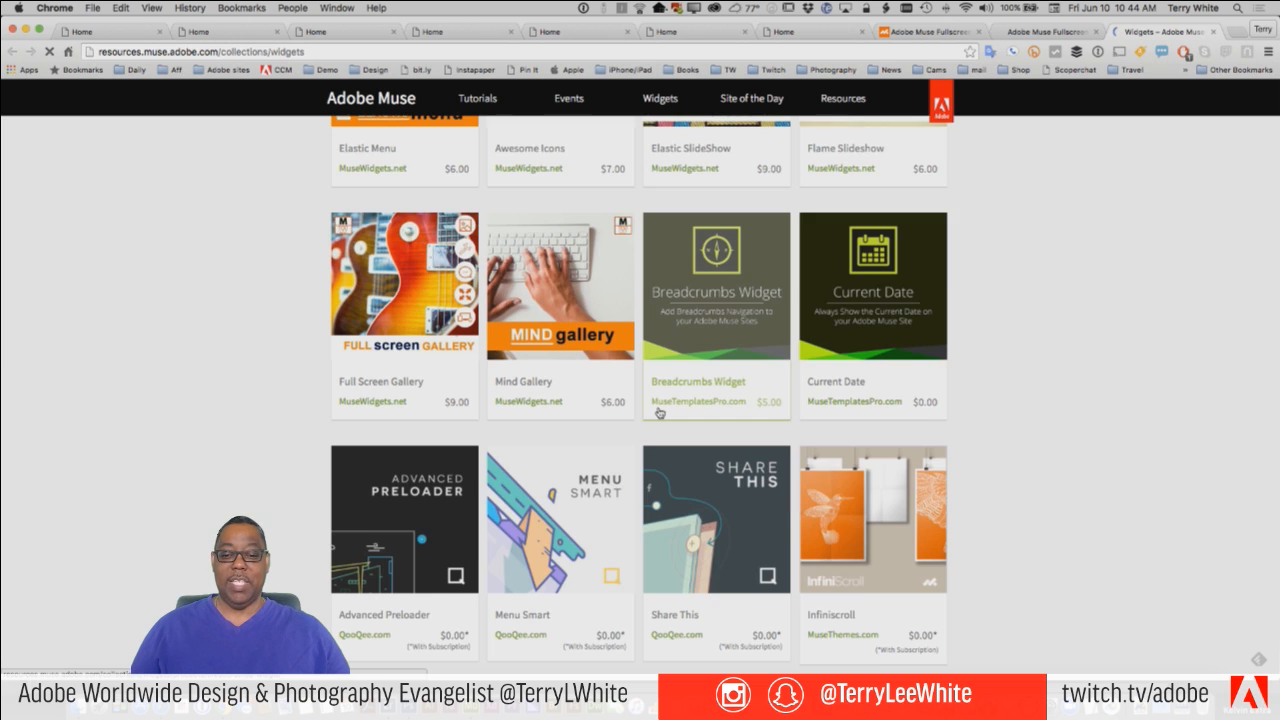
{"action": "scroll", "coordinate": [659, 412], "scroll_direction": "down", "scroll_amount": 3}
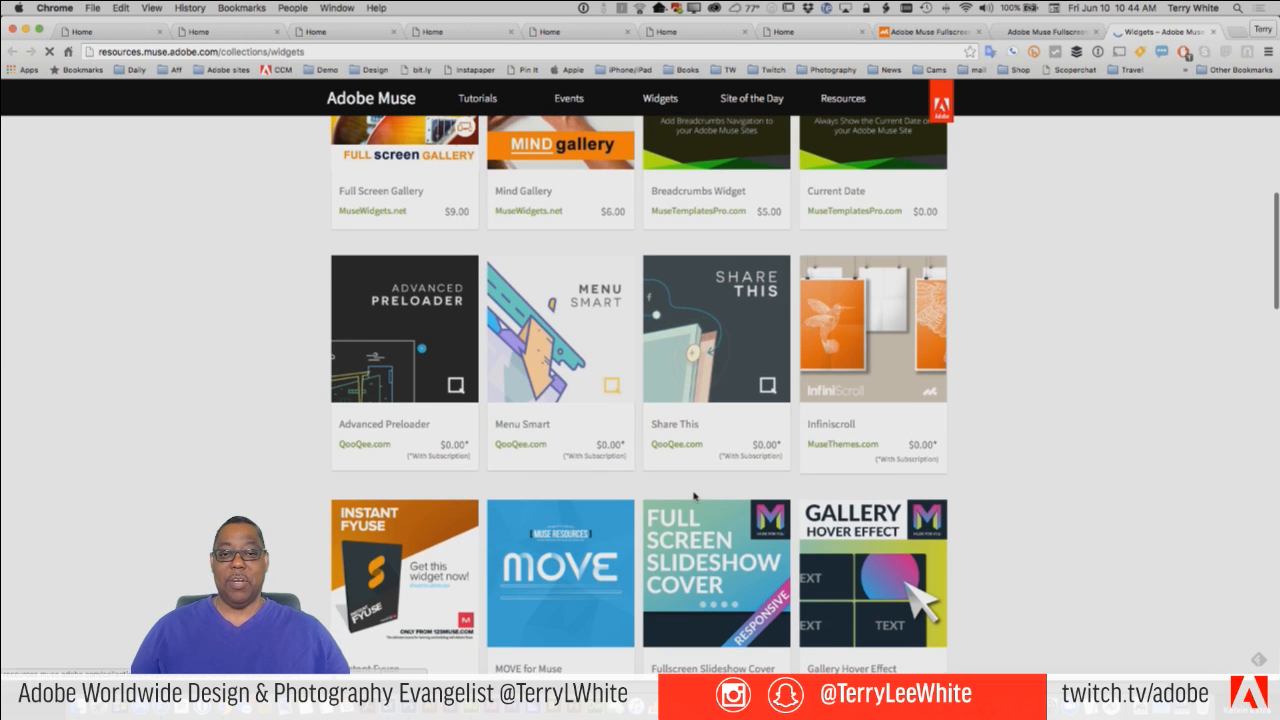
{"action": "scroll", "coordinate": [694, 494], "scroll_direction": "down", "scroll_amount": 4}
{"action": "scroll", "coordinate": [694, 494], "scroll_direction": "down", "scroll_amount": 3}
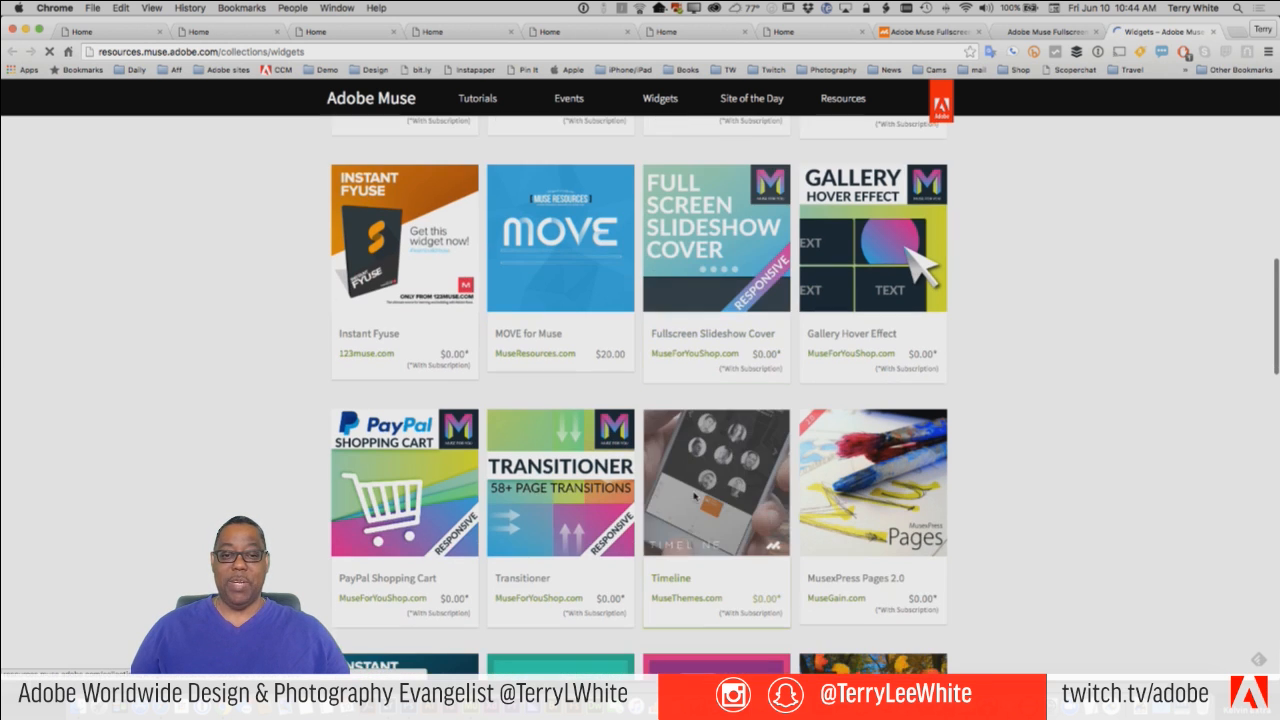
Browse the All Widgets listing through to the end of its first page.
{"action": "scroll", "coordinate": [694, 494], "scroll_direction": "down", "scroll_amount": 2}
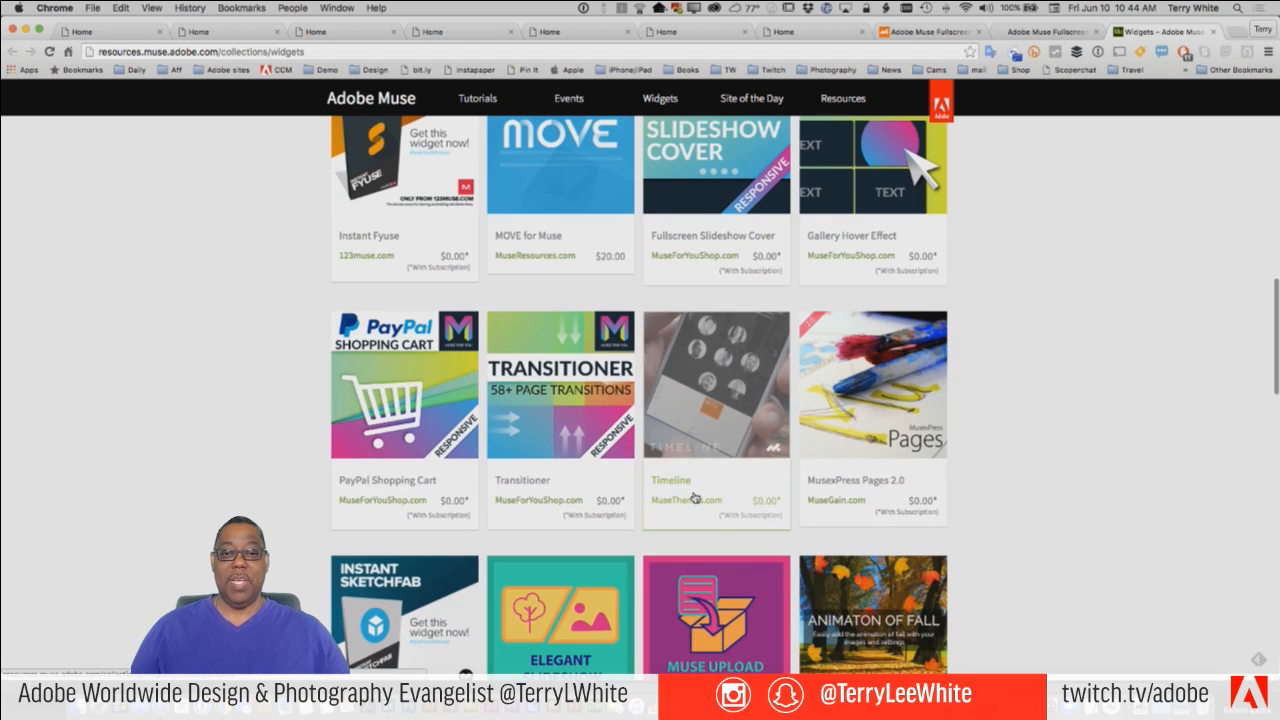
{"action": "scroll", "coordinate": [694, 497], "scroll_direction": "up", "scroll_amount": 1}
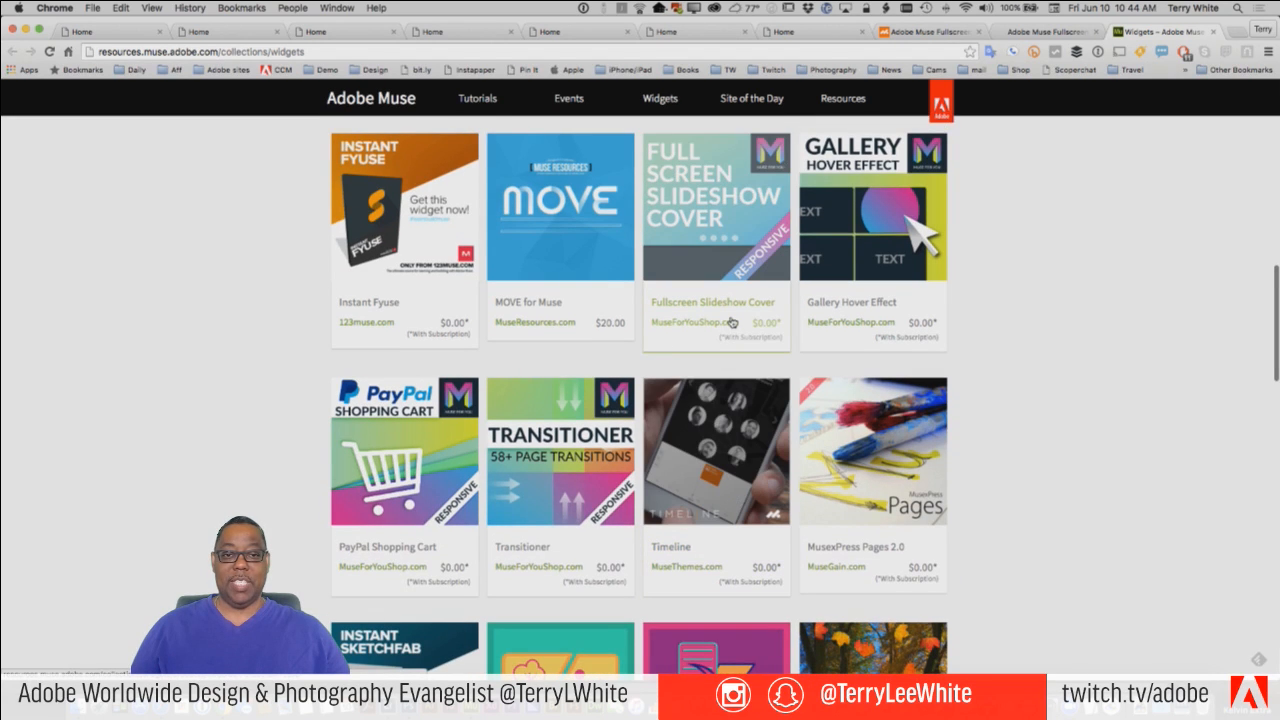
{"action": "scroll", "coordinate": [850, 428], "scroll_direction": "down", "scroll_amount": 2}
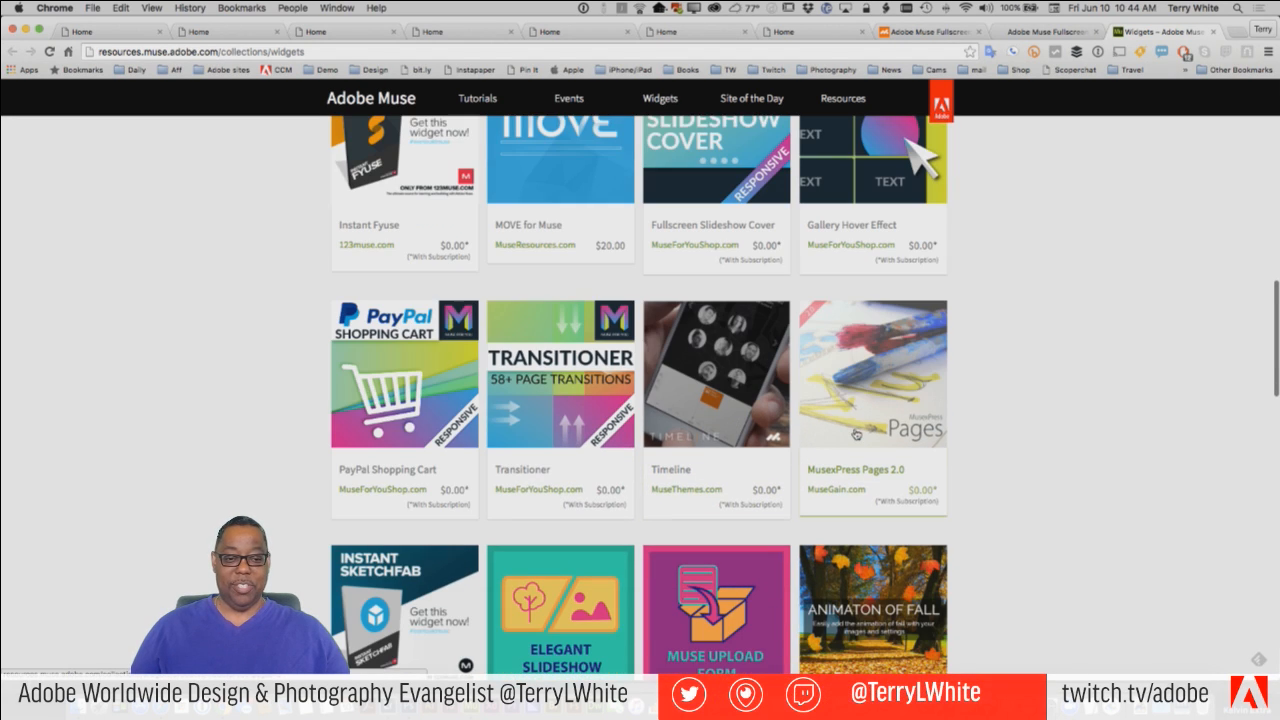
{"action": "scroll", "coordinate": [856, 435], "scroll_direction": "down", "scroll_amount": 1}
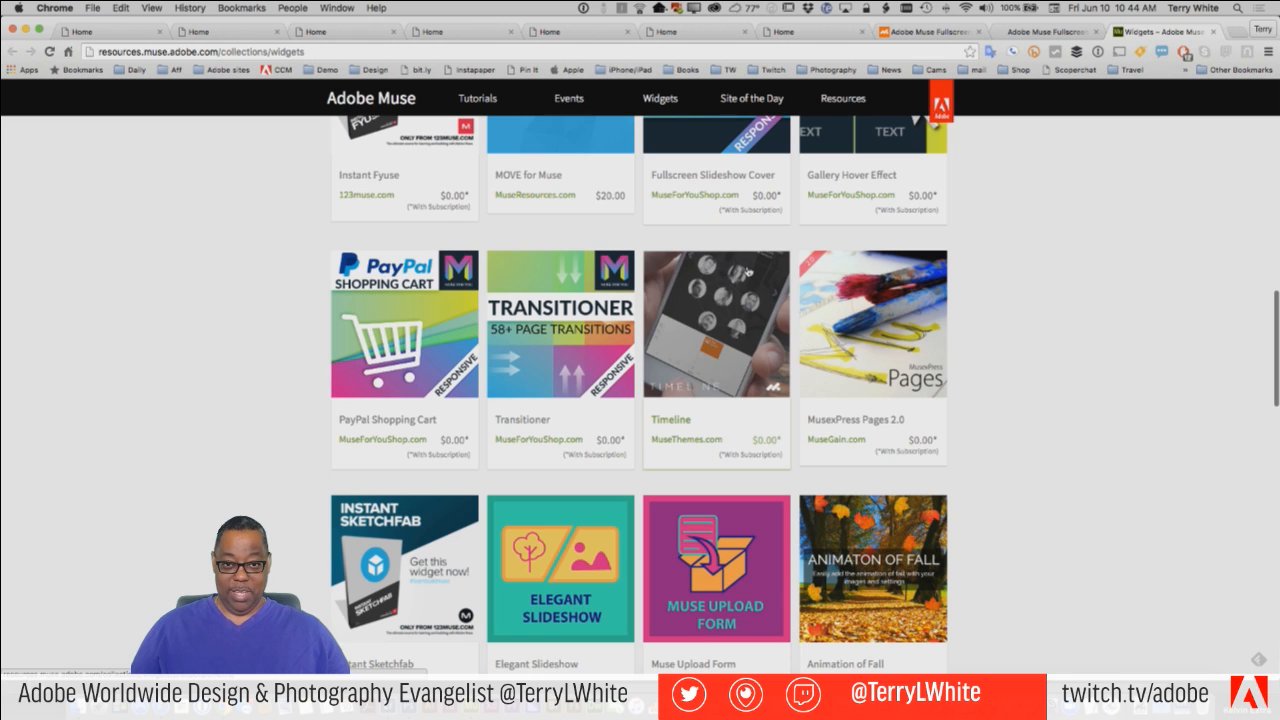
{"action": "scroll", "coordinate": [726, 343], "scroll_direction": "down", "scroll_amount": 3}
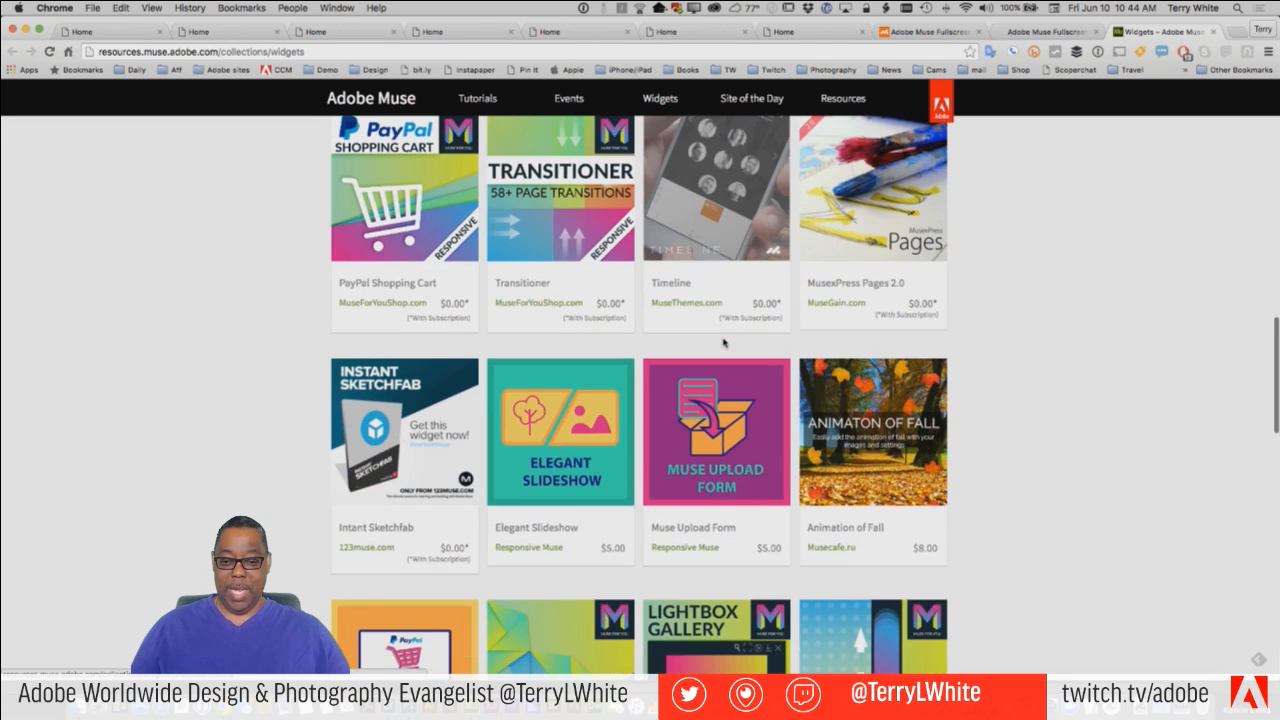
{"action": "scroll", "coordinate": [838, 452], "scroll_direction": "down", "scroll_amount": 3}
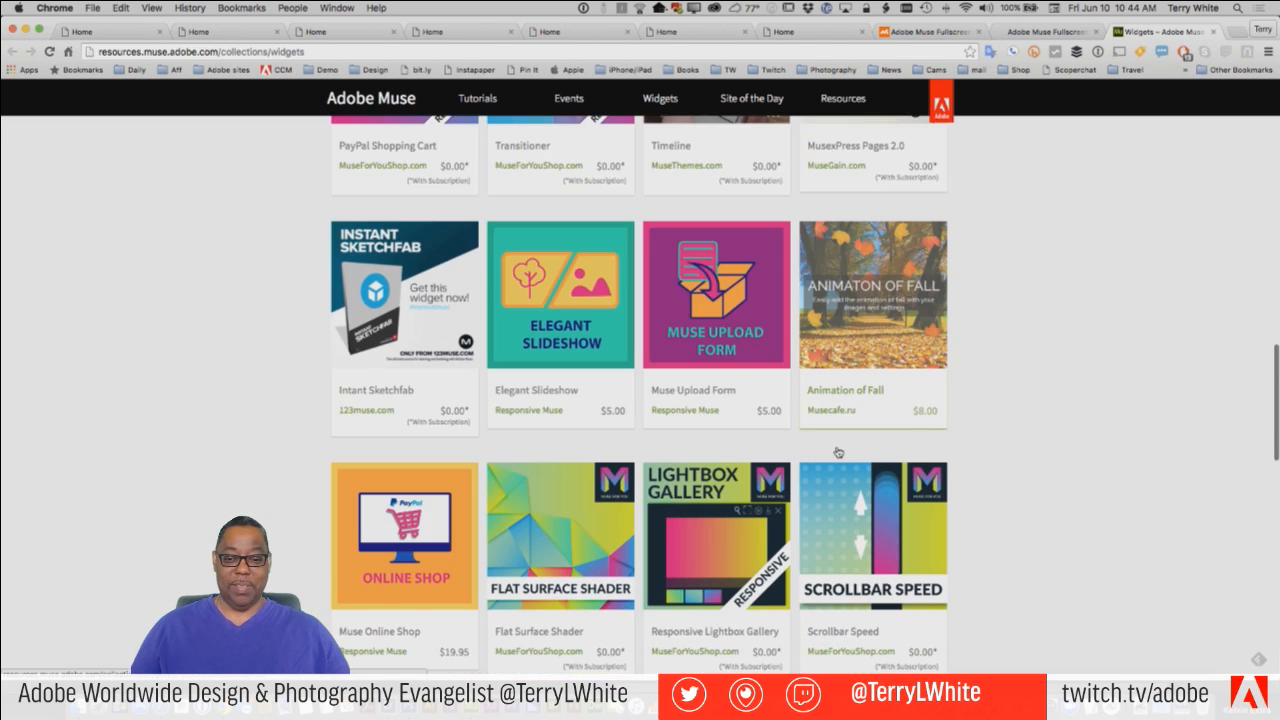
{"action": "scroll", "coordinate": [838, 452], "scroll_direction": "down", "scroll_amount": 14}
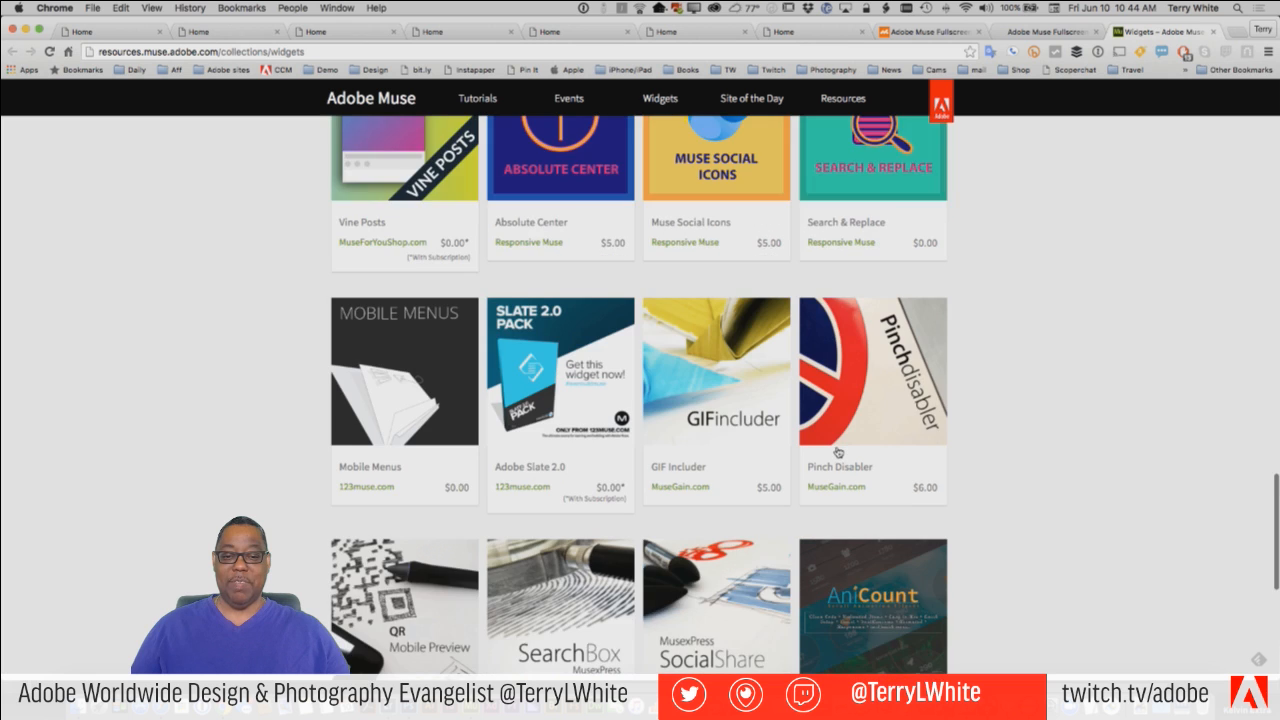
{"action": "scroll", "coordinate": [838, 452], "scroll_direction": "down", "scroll_amount": 2}
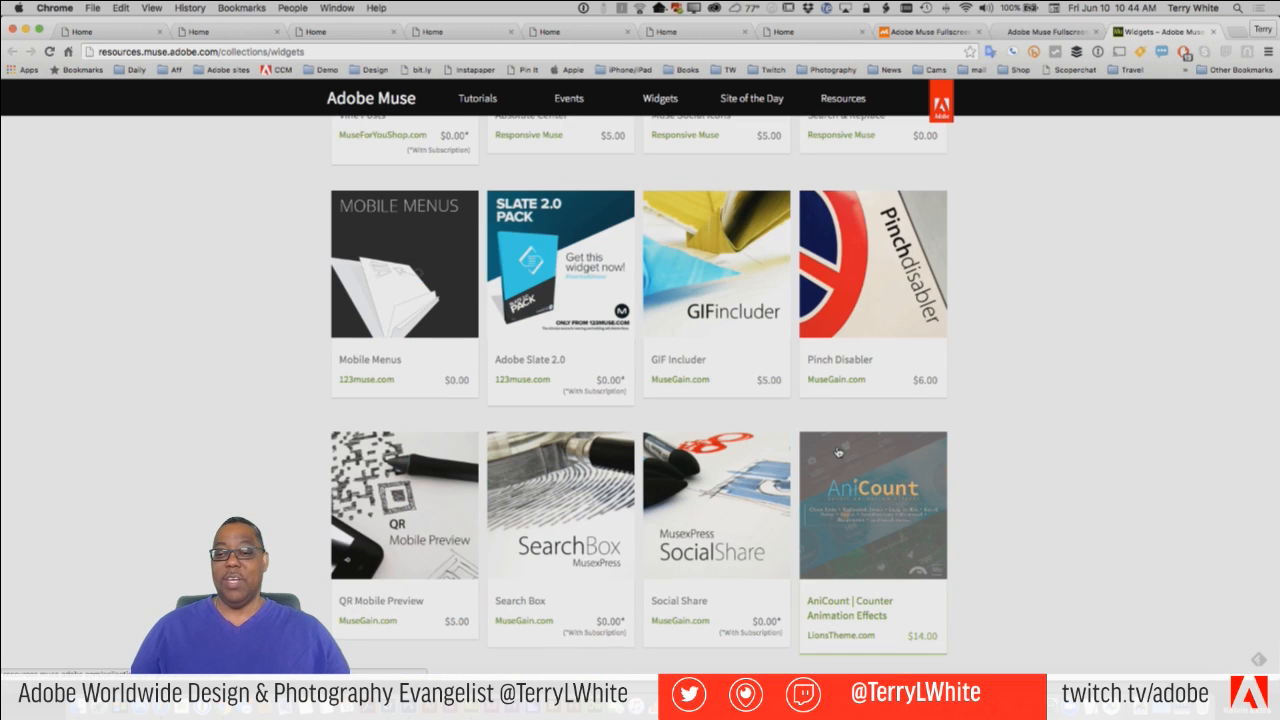
{"action": "scroll", "coordinate": [838, 452], "scroll_direction": "down", "scroll_amount": 2}
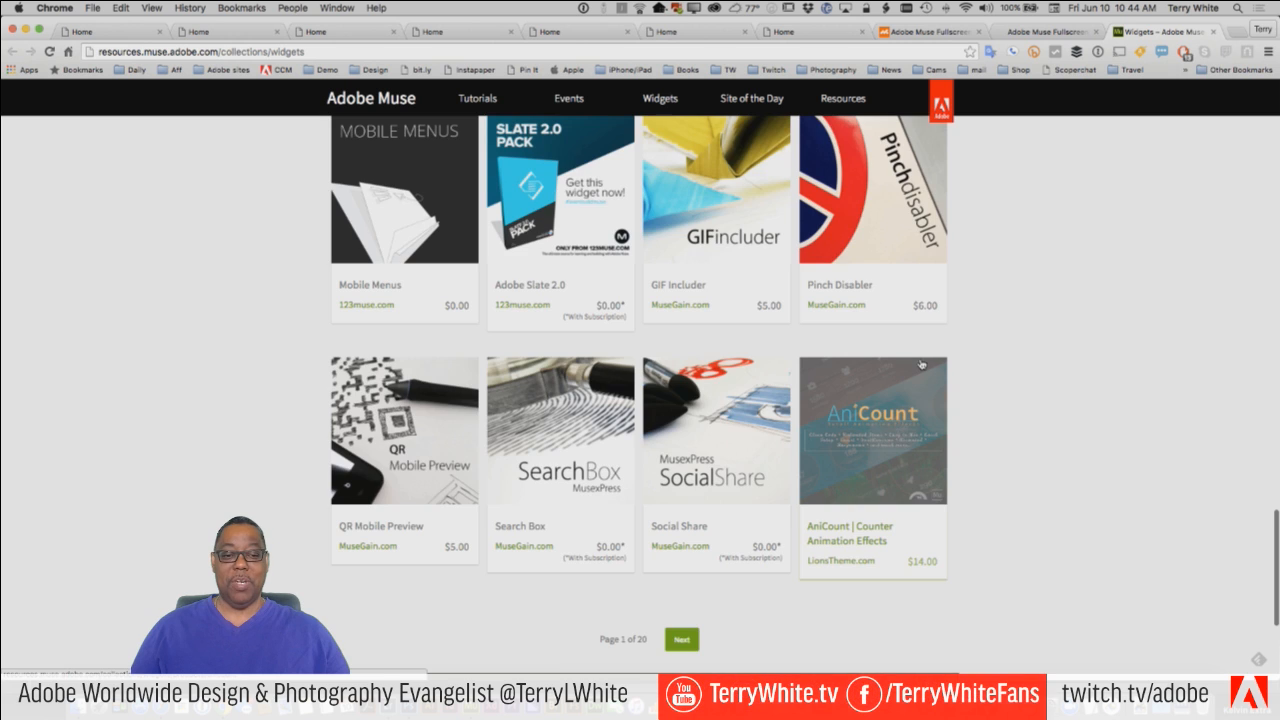
Search the Muse widgets site for "background video".
{"action": "scroll", "coordinate": [905, 460], "scroll_direction": "up", "scroll_amount": 20}
{"action": "scroll", "coordinate": [921, 360], "scroll_direction": "up", "scroll_amount": 4}
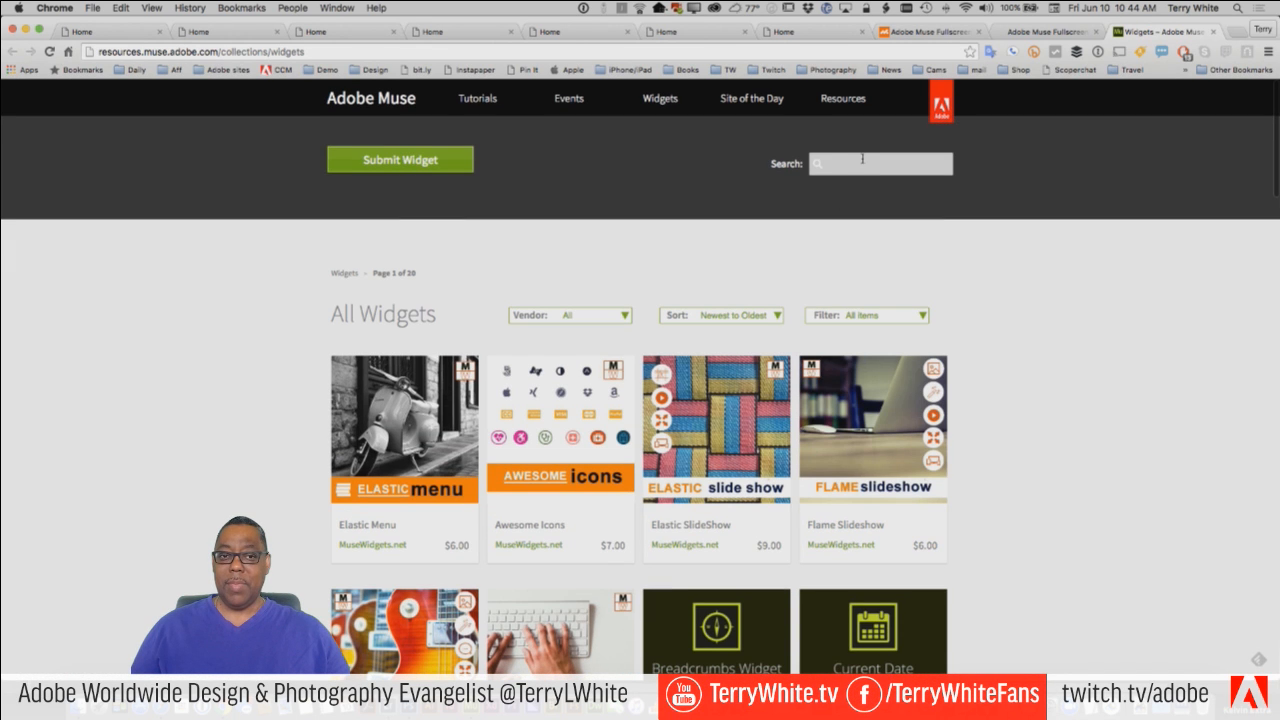
{"action": "left_click", "coordinate": [846, 164]}
{"action": "type", "text": "back"}
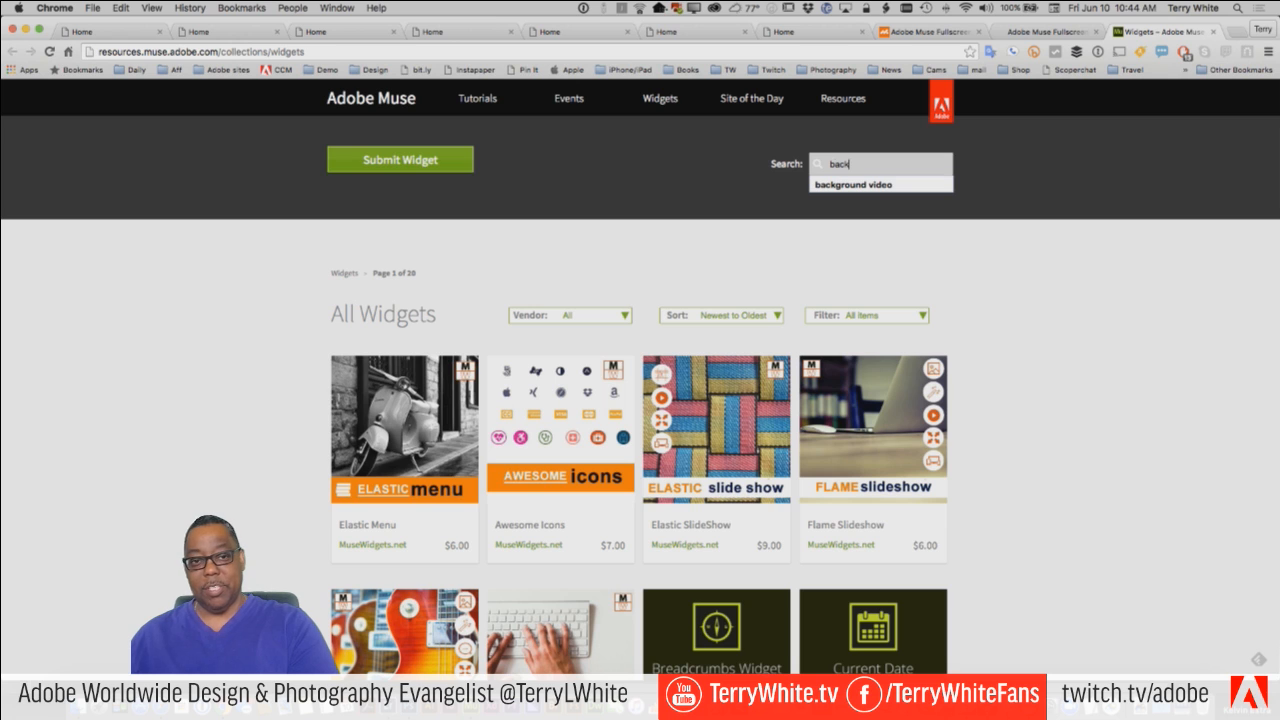
{"action": "type", "text": "g"}
{"action": "key", "text": "Down"}
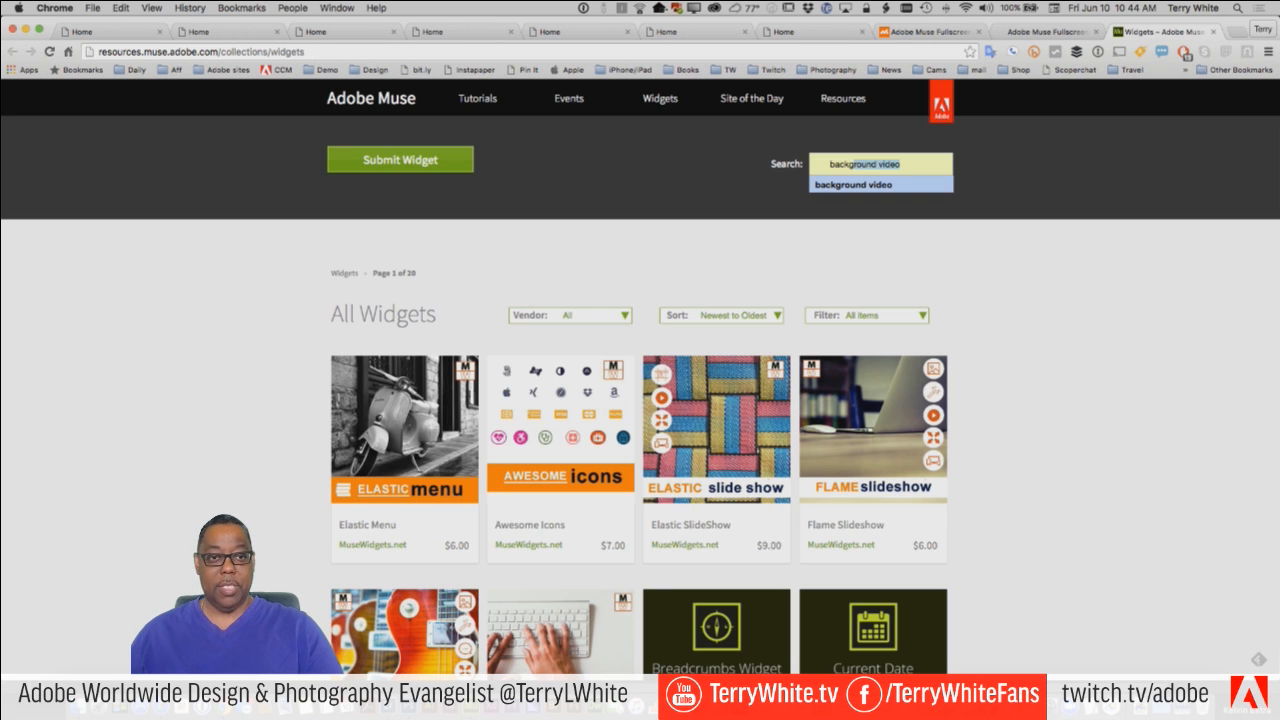
{"action": "key", "text": "Return"}
{"action": "key", "text": "Return"}
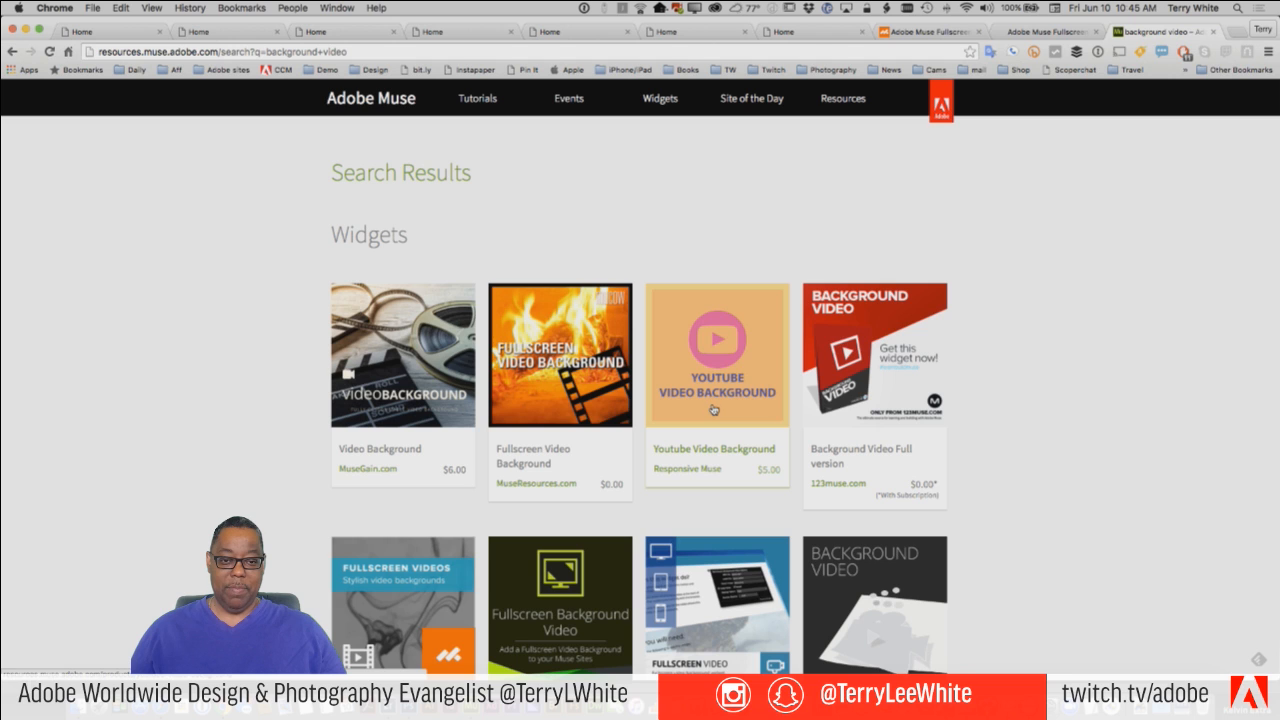
Look through the background video search results, comparing the widgets' vendors and prices.
{"action": "scroll", "coordinate": [1006, 503], "scroll_direction": "down", "scroll_amount": 3}
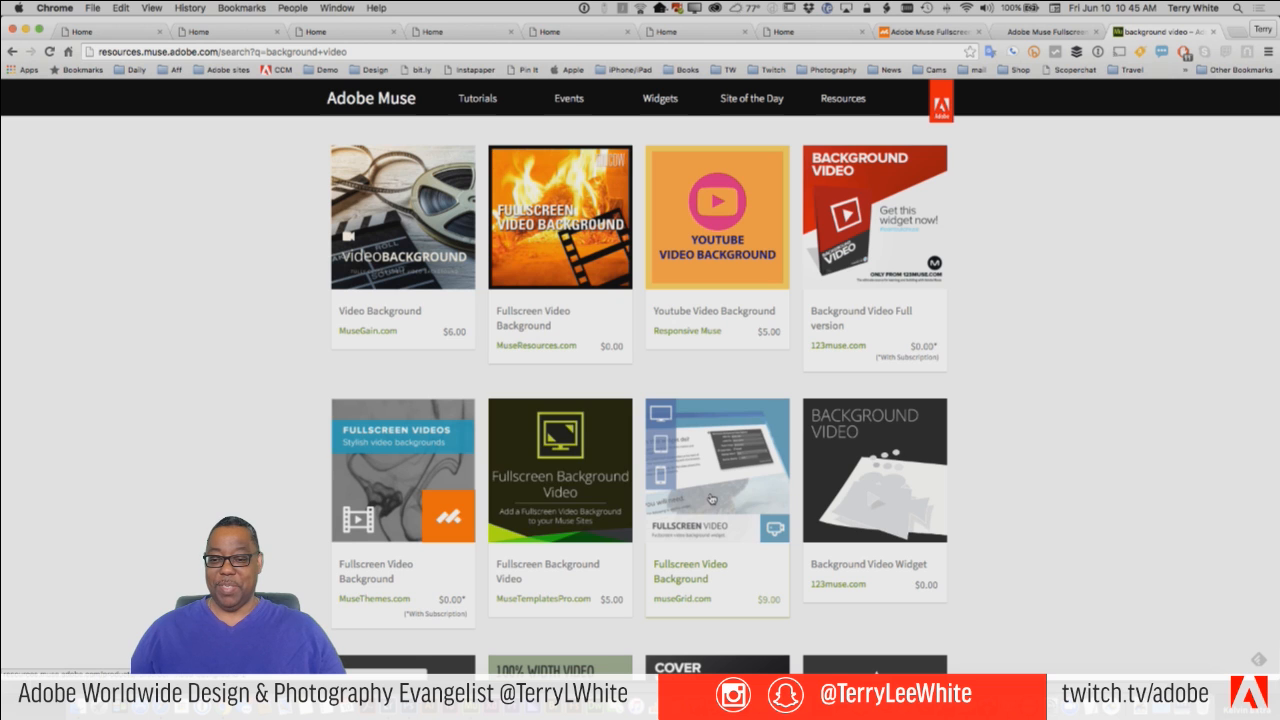
{"action": "scroll", "coordinate": [581, 527], "scroll_direction": "down", "scroll_amount": 2}
{"action": "scroll", "coordinate": [520, 525], "scroll_direction": "down", "scroll_amount": 1}
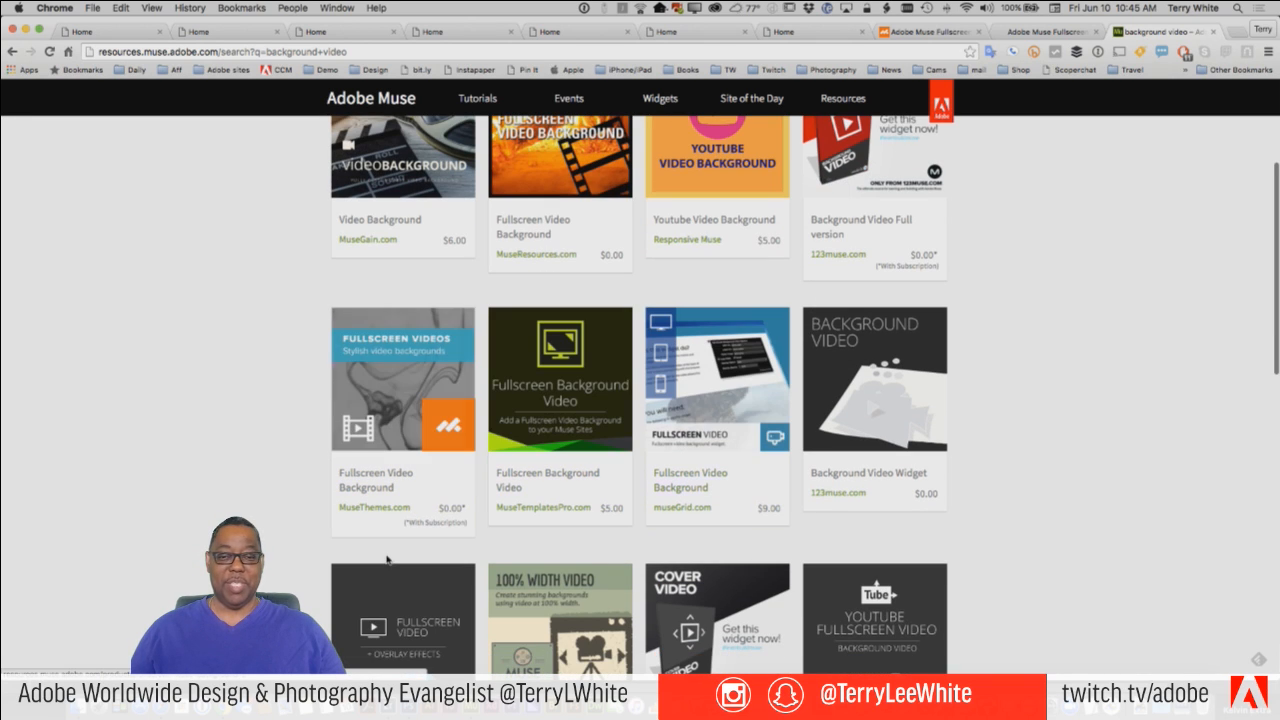
{"action": "scroll", "coordinate": [750, 550], "scroll_direction": "down", "scroll_amount": 6}
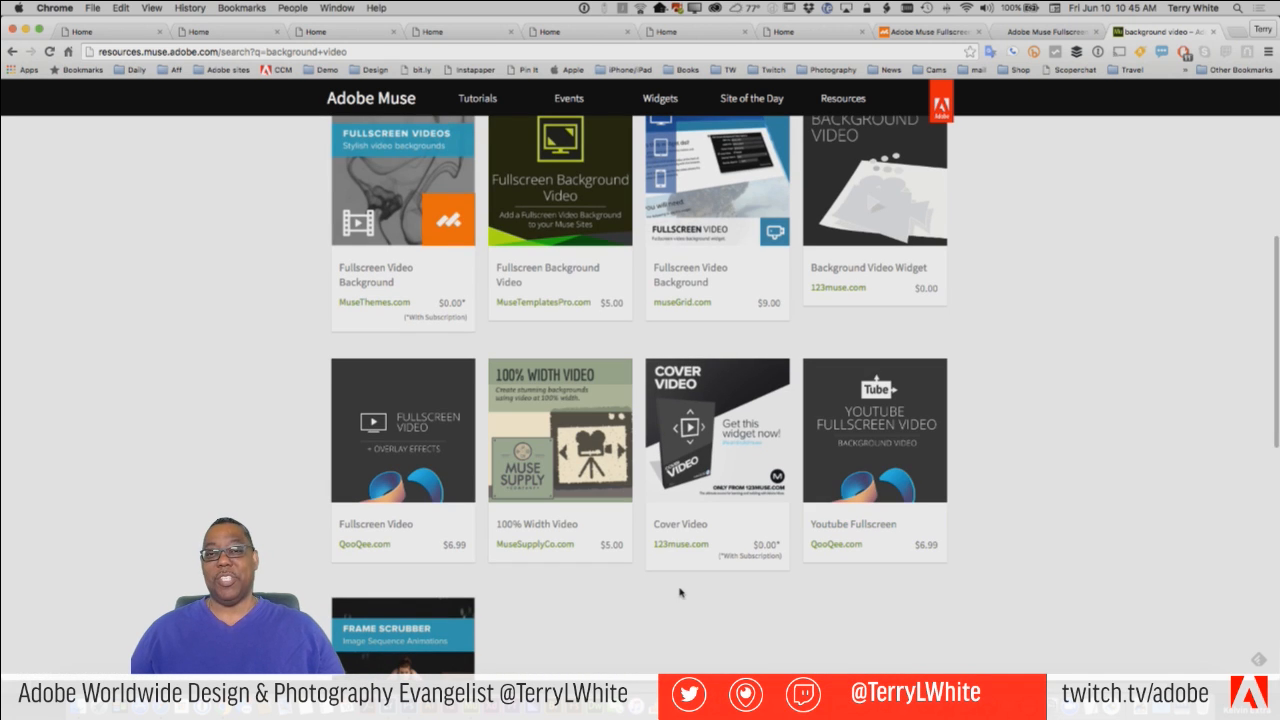
{"action": "scroll", "coordinate": [1008, 521], "scroll_direction": "up", "scroll_amount": 6}
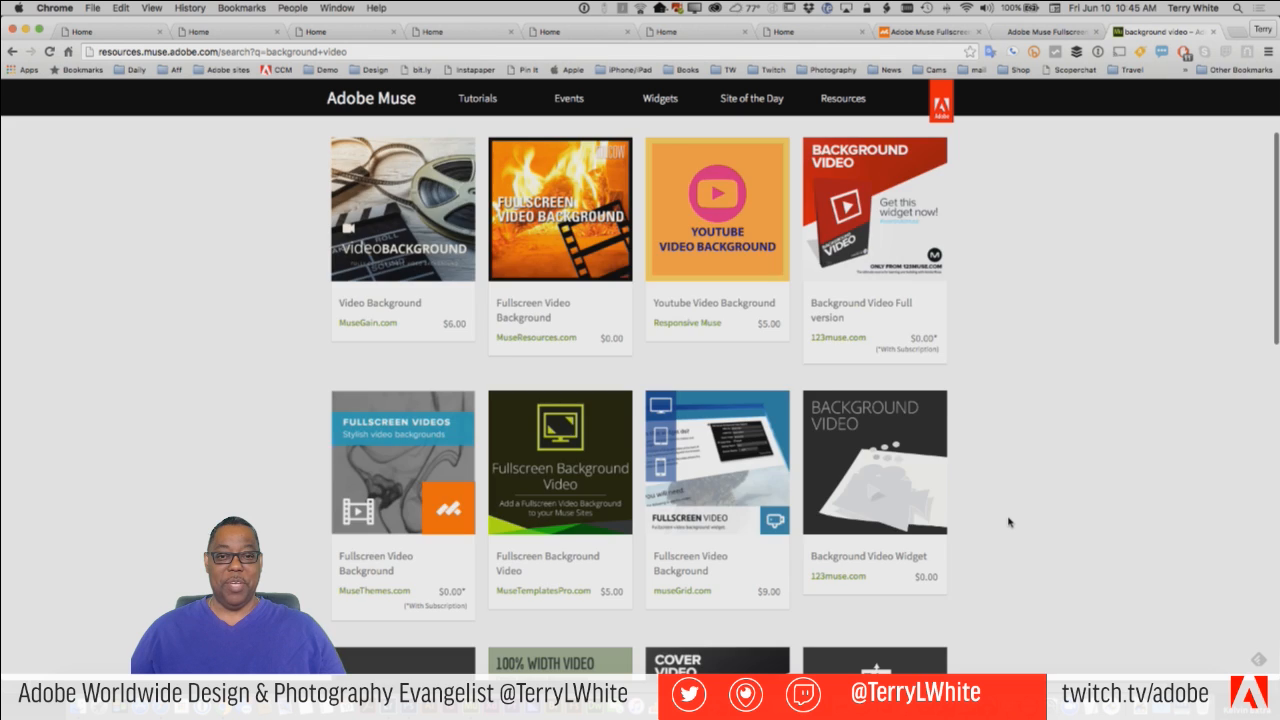
{"action": "scroll", "coordinate": [1008, 521], "scroll_direction": "up", "scroll_amount": 3}
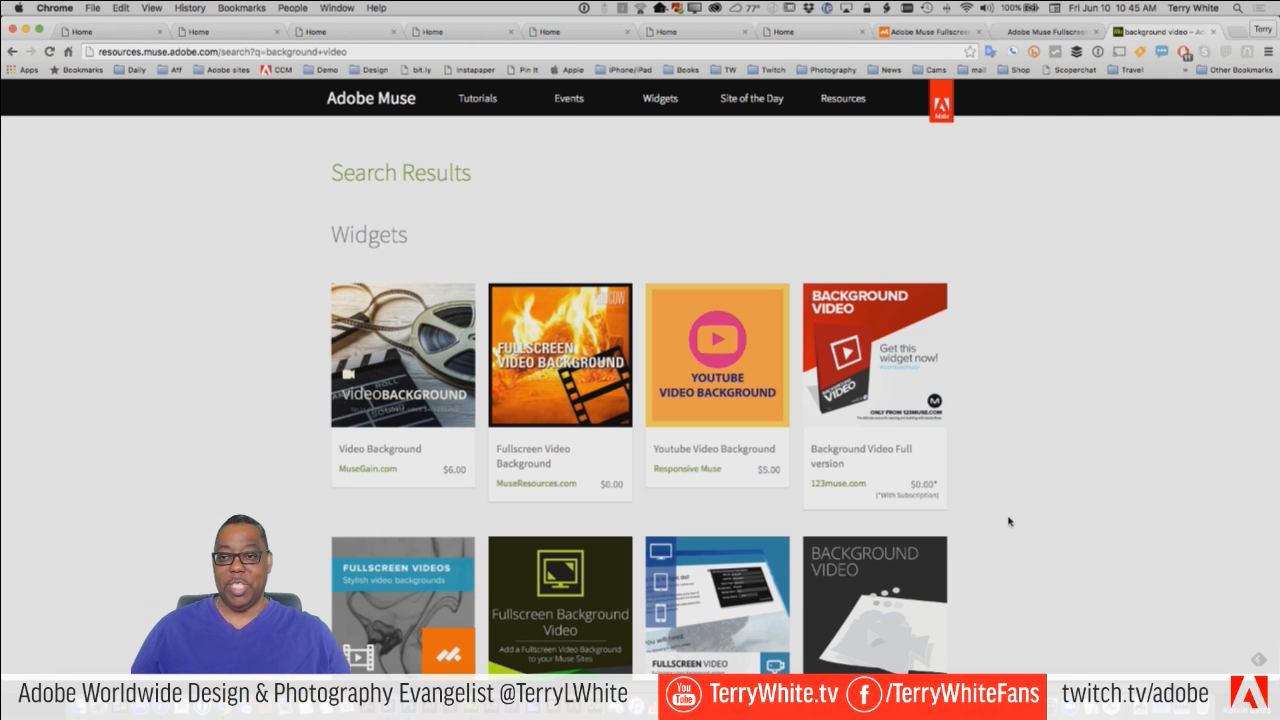
Return to Adobe Muse and collapse the expanded list of library items.
{"action": "key", "text": "super+Tab"}
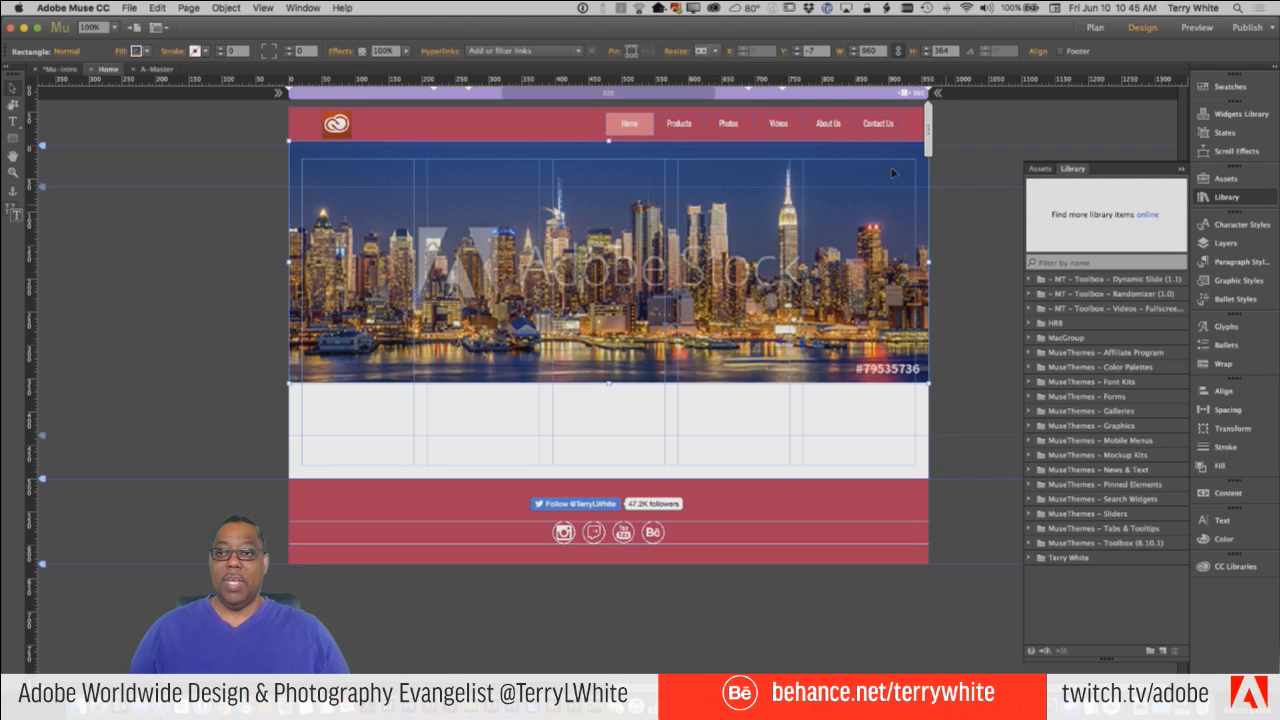
{"action": "left_click", "coordinate": [1183, 168]}
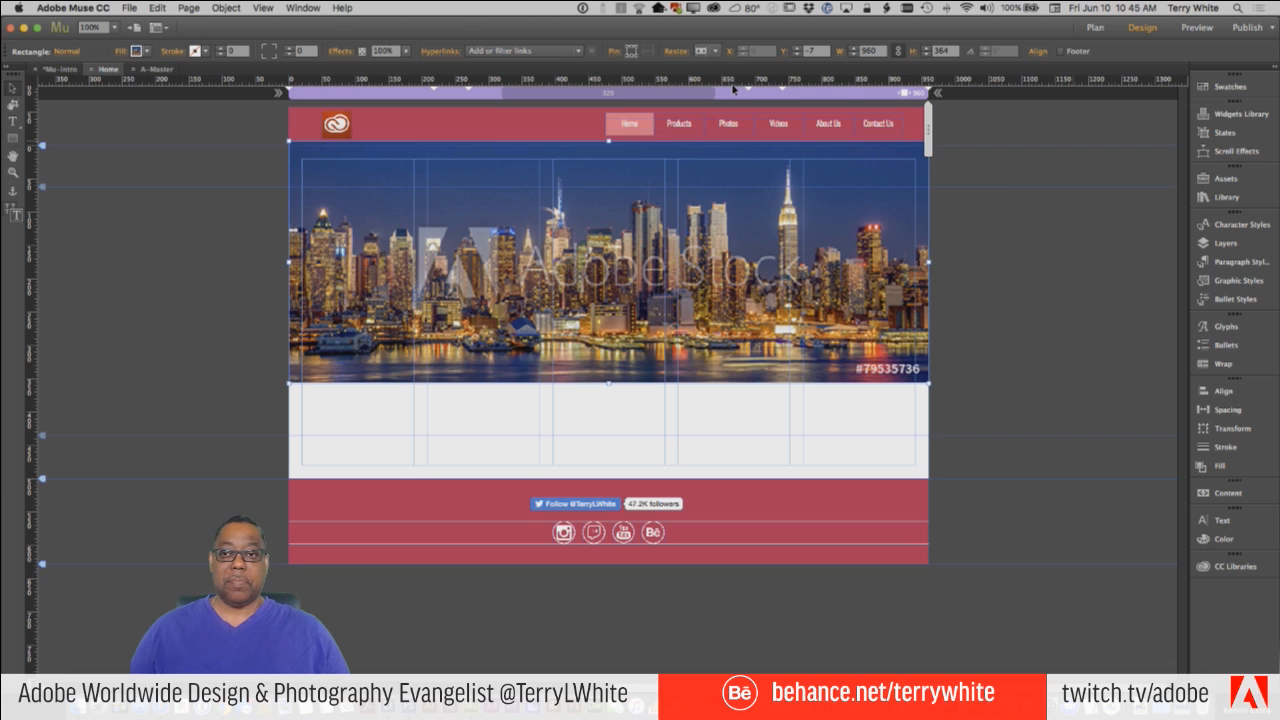
{"action": "left_click", "coordinate": [343, 8]}
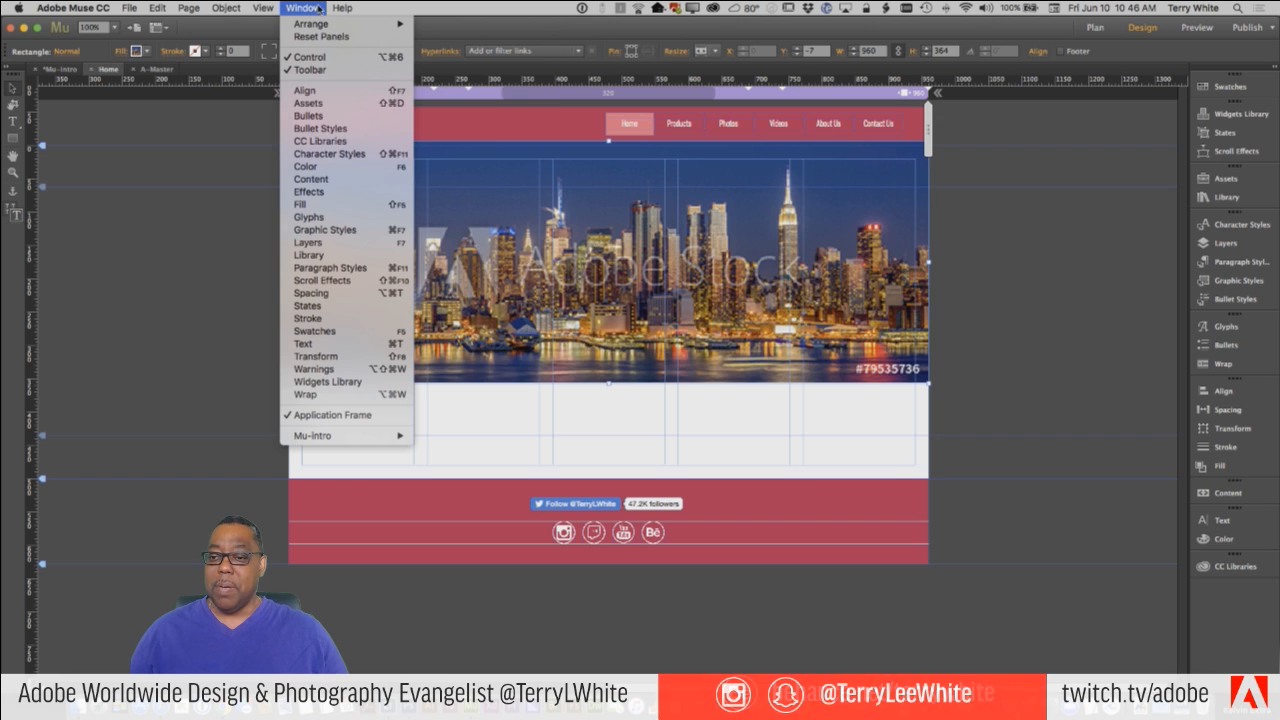
Switch to Photoshop and open its online add-ons catalogue.
{"action": "key", "text": "super+Tab"}
{"action": "key", "text": "super+Tab"}
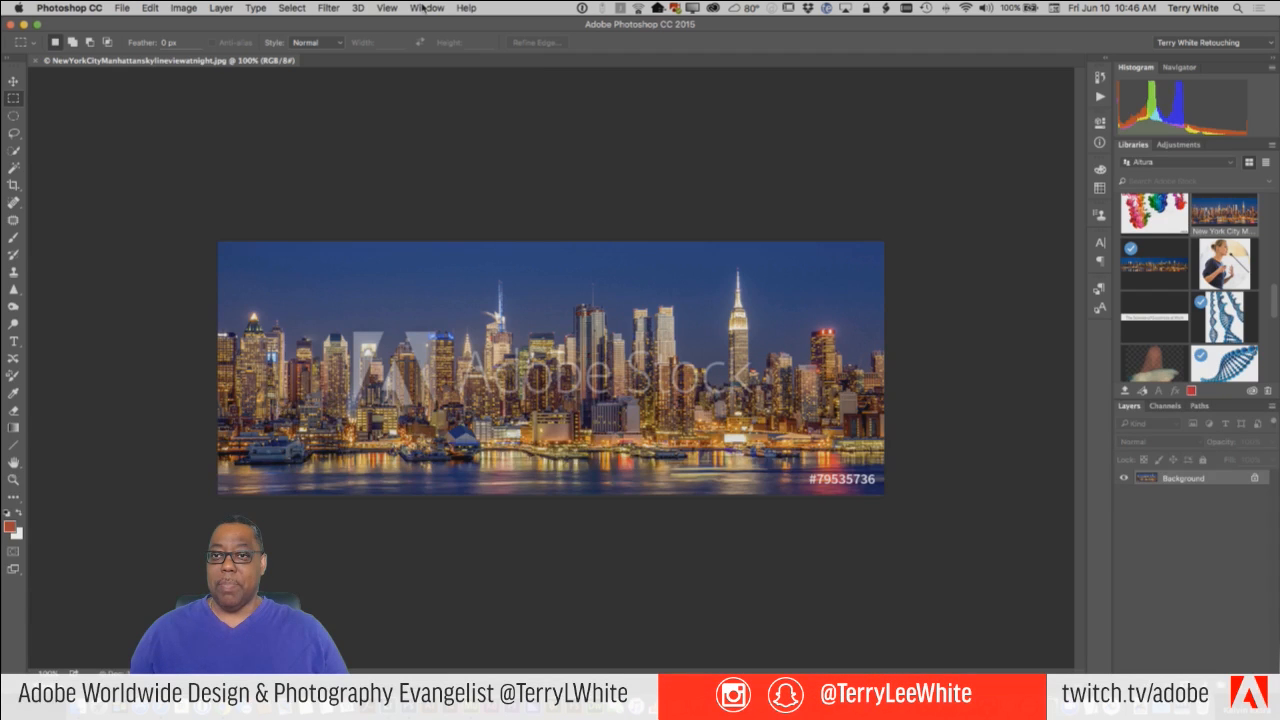
{"action": "left_click", "coordinate": [422, 8]}
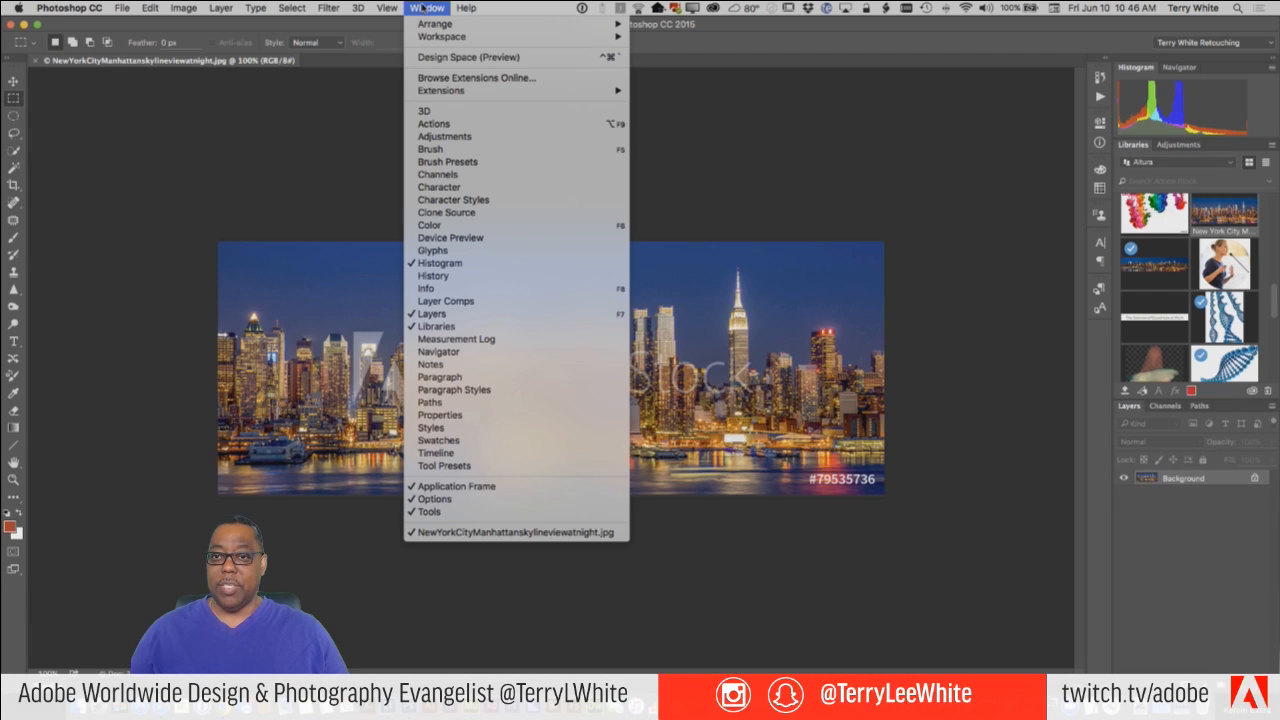
{"action": "mouse_move", "coordinate": [461, 8]}
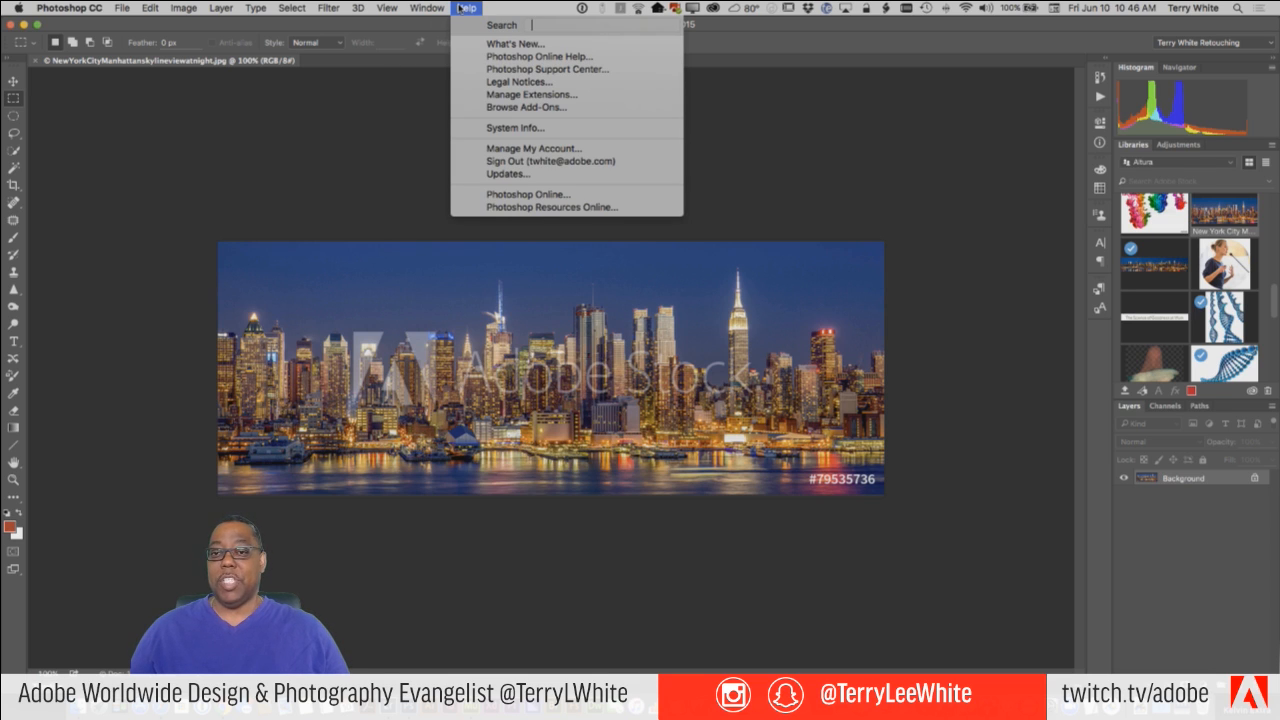
{"action": "left_click", "coordinate": [531, 107]}
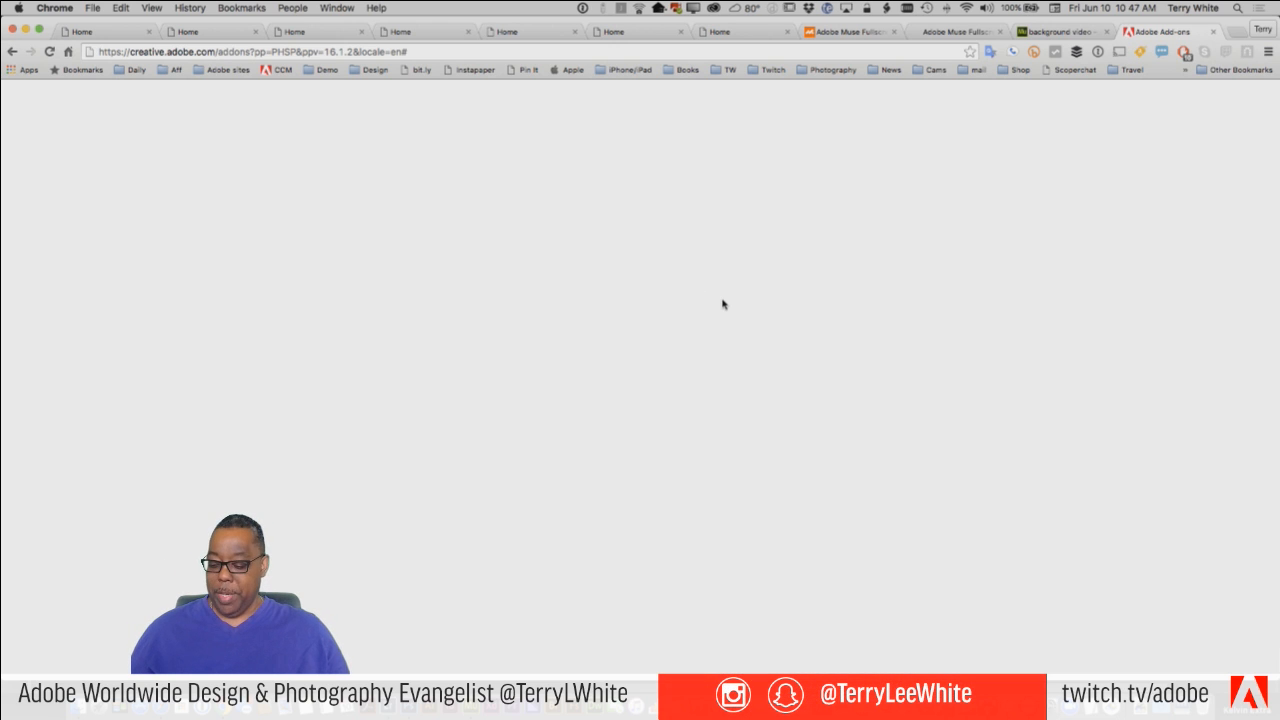
Reload the Adobe Add-ons page and look through the featured and Photoshop add-ons.
{"action": "key", "text": "super+r"}
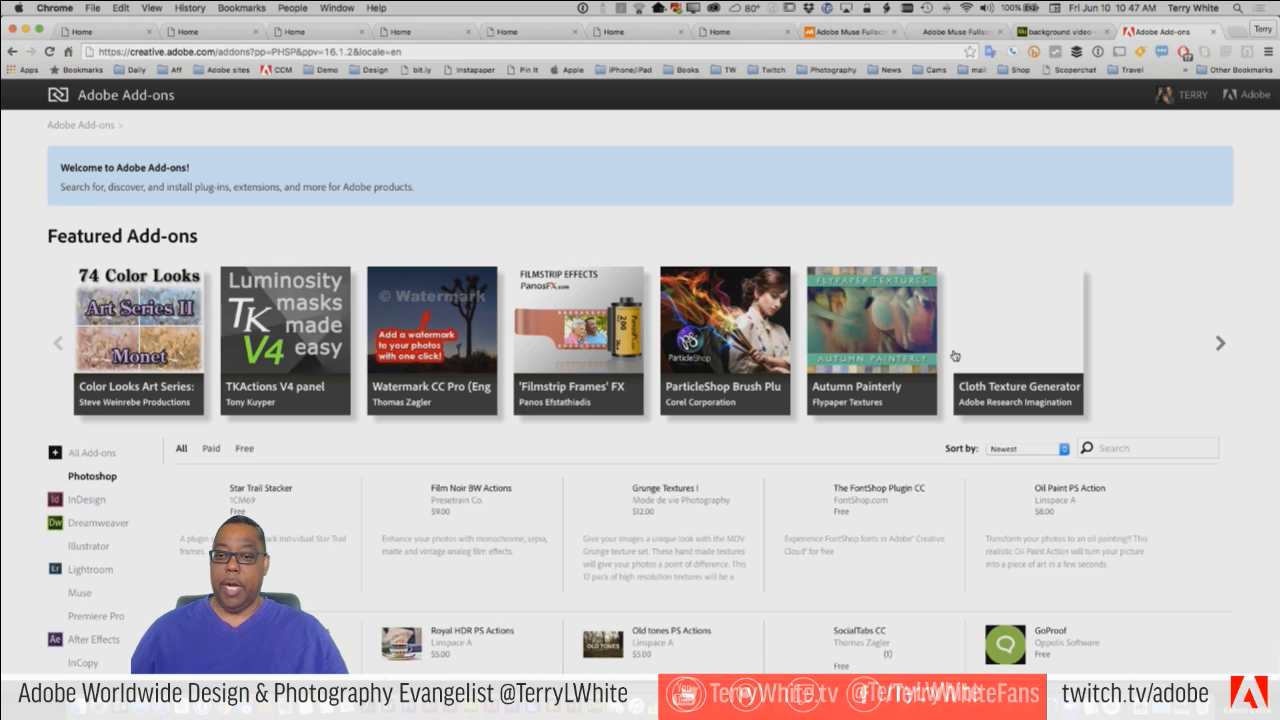
{"action": "scroll", "coordinate": [711, 380], "scroll_direction": "down", "scroll_amount": 3}
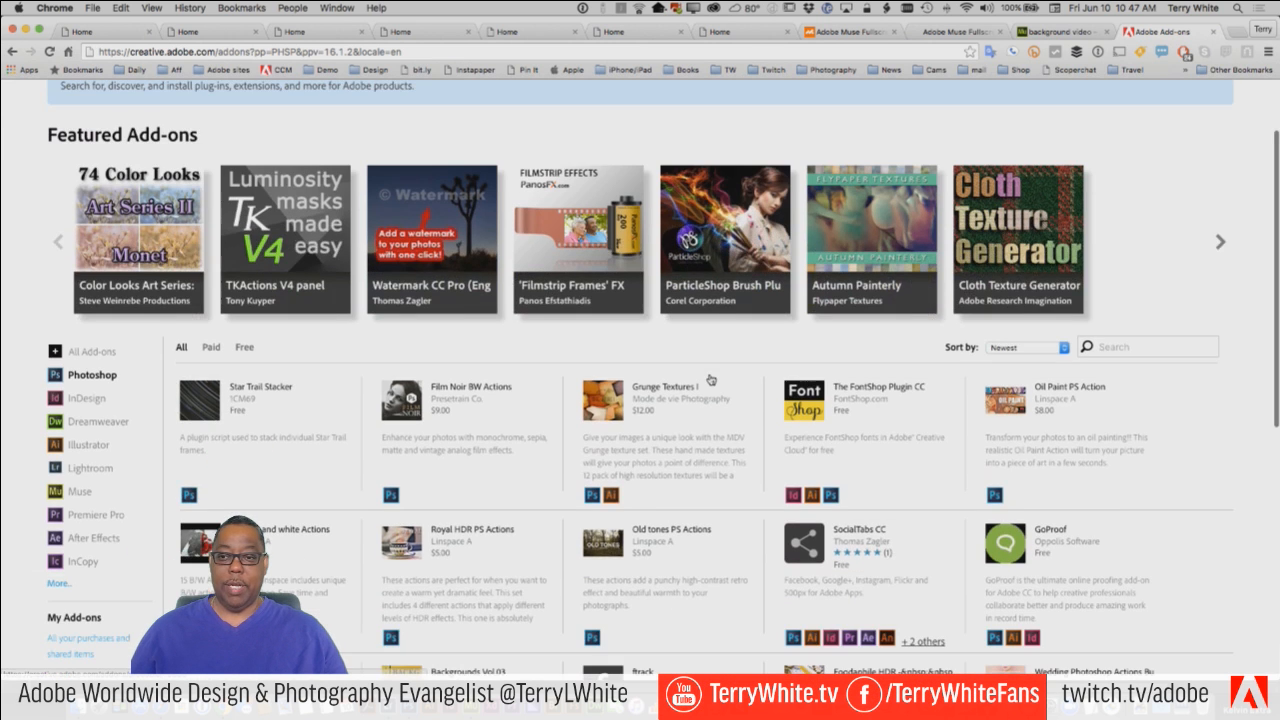
{"action": "scroll", "coordinate": [711, 380], "scroll_direction": "down", "scroll_amount": 2}
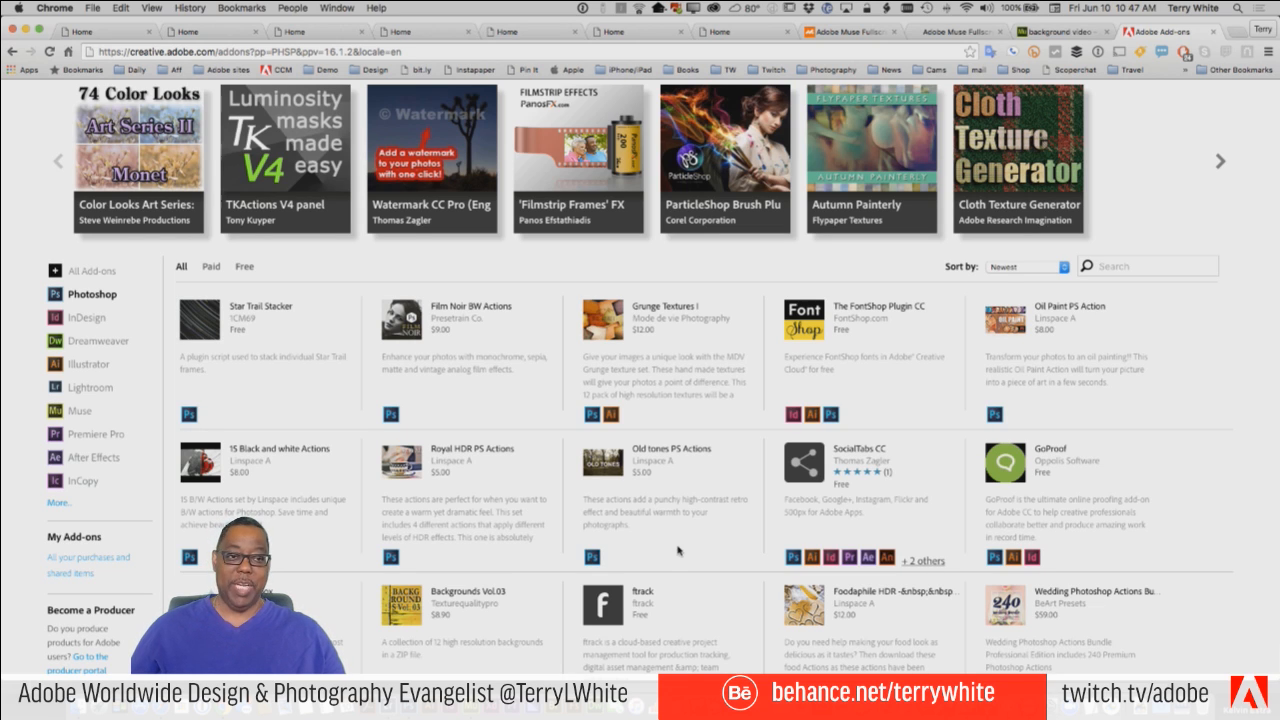
Return to Adobe Muse and place the Artwork 2 graphic from the Altura library below the skyline, at about X 220, Y 373.
{"action": "key", "text": "super+Tab"}
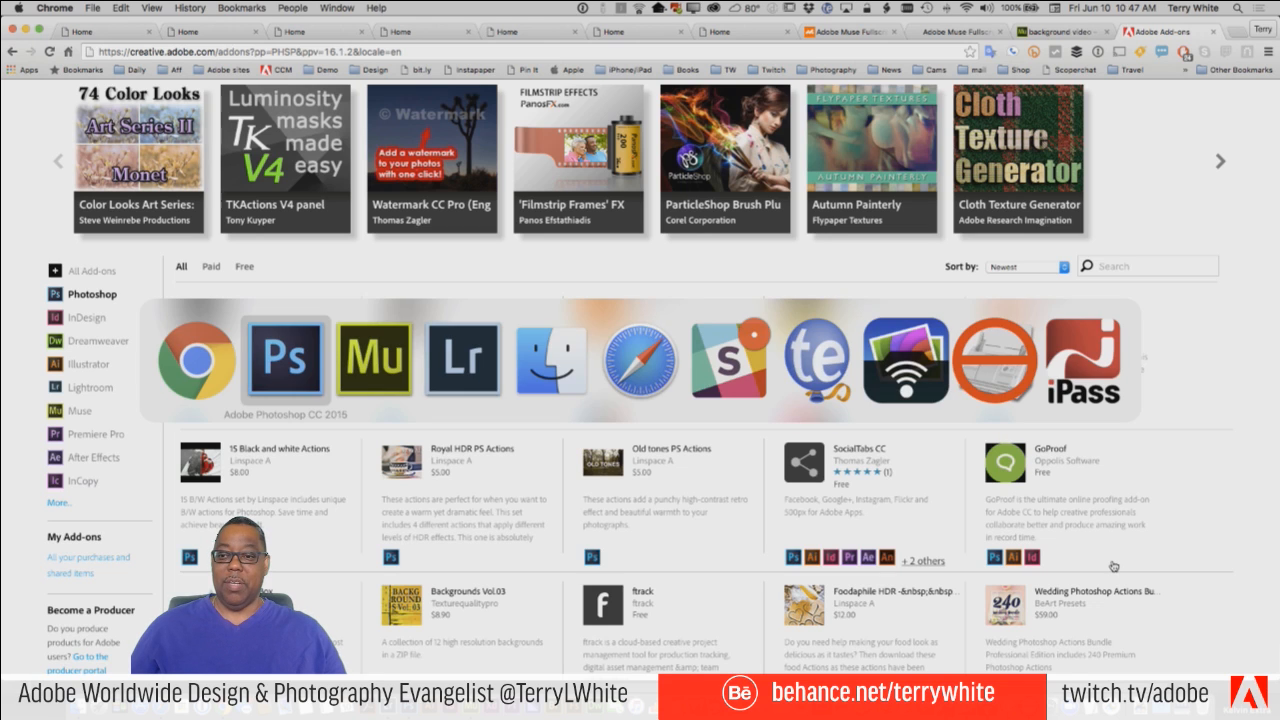
{"action": "key", "text": "super+Tab"}
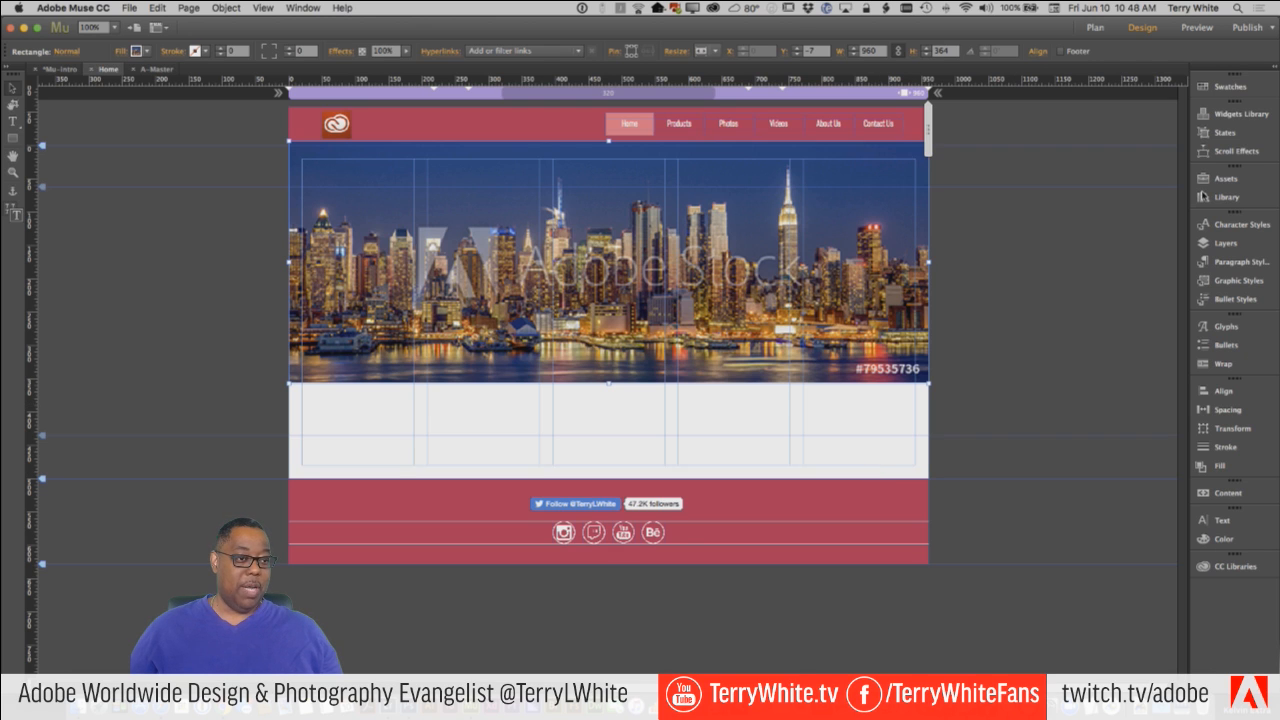
{"action": "left_click", "coordinate": [1228, 566]}
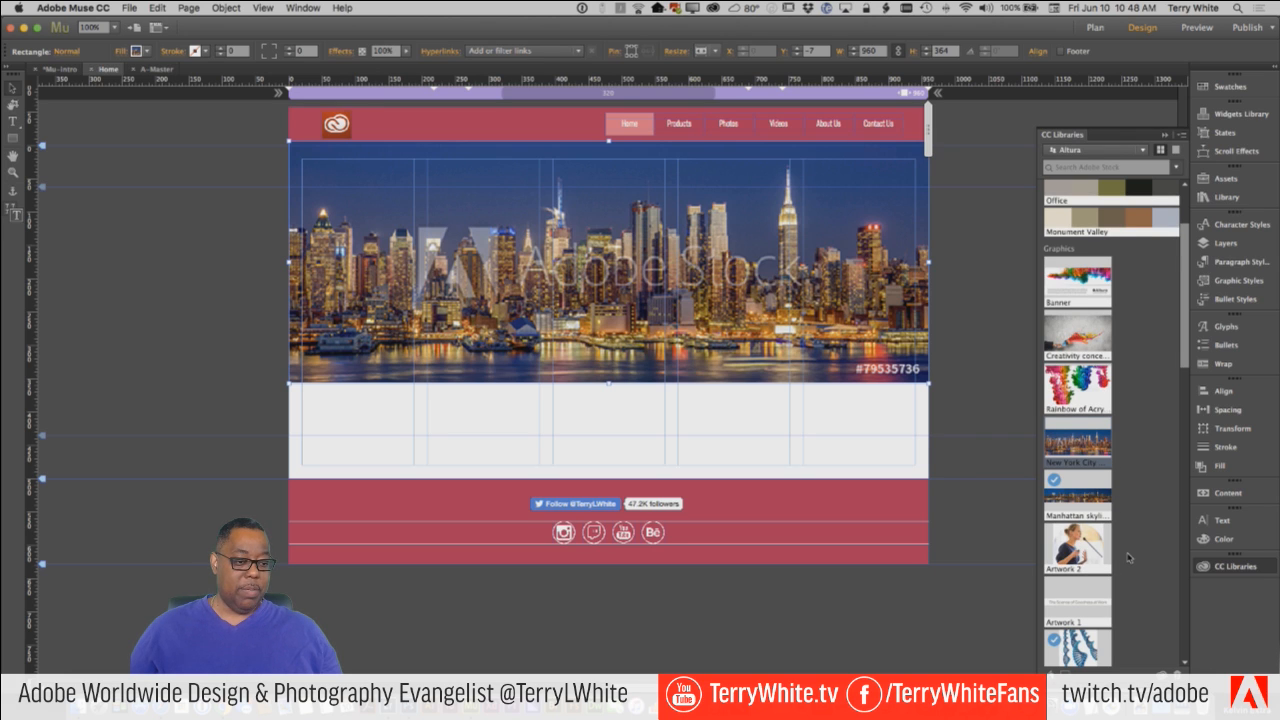
{"action": "scroll", "coordinate": [1087, 545], "scroll_direction": "down", "scroll_amount": 1}
{"action": "left_click_drag", "start_coordinate": [1078, 500], "coordinate": [477, 417]}
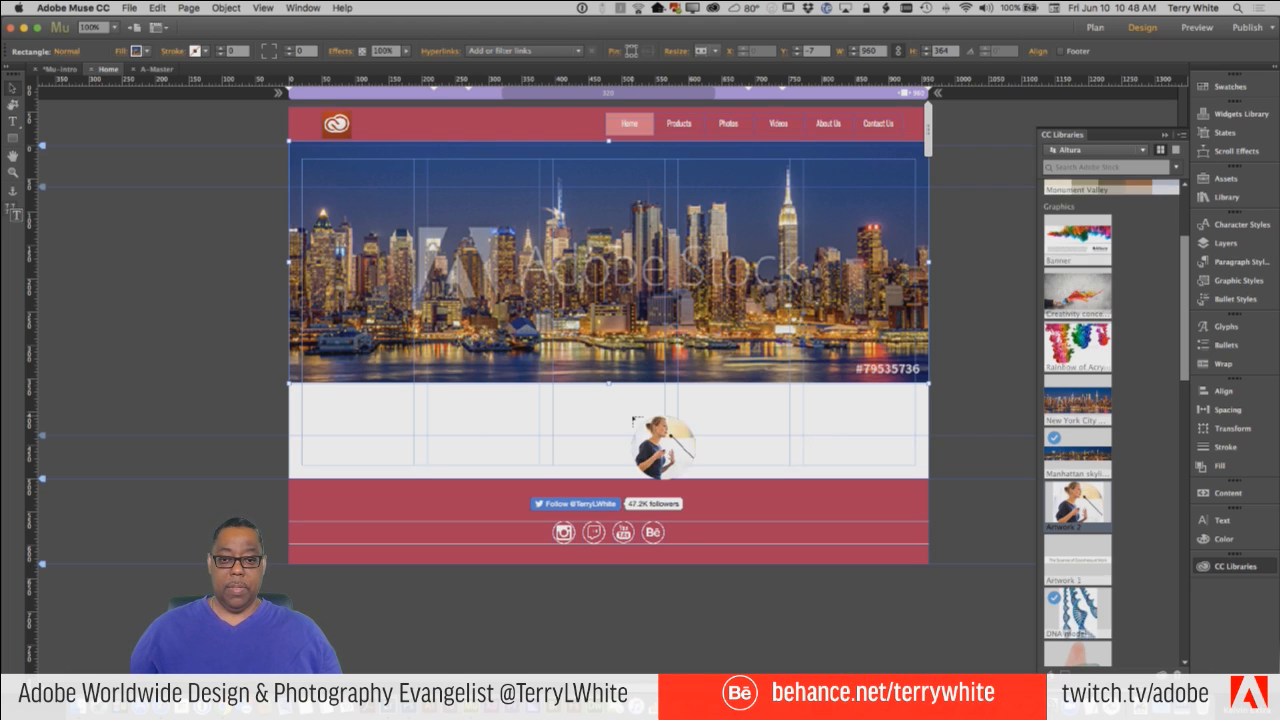
{"action": "left_click", "coordinate": [435, 395]}
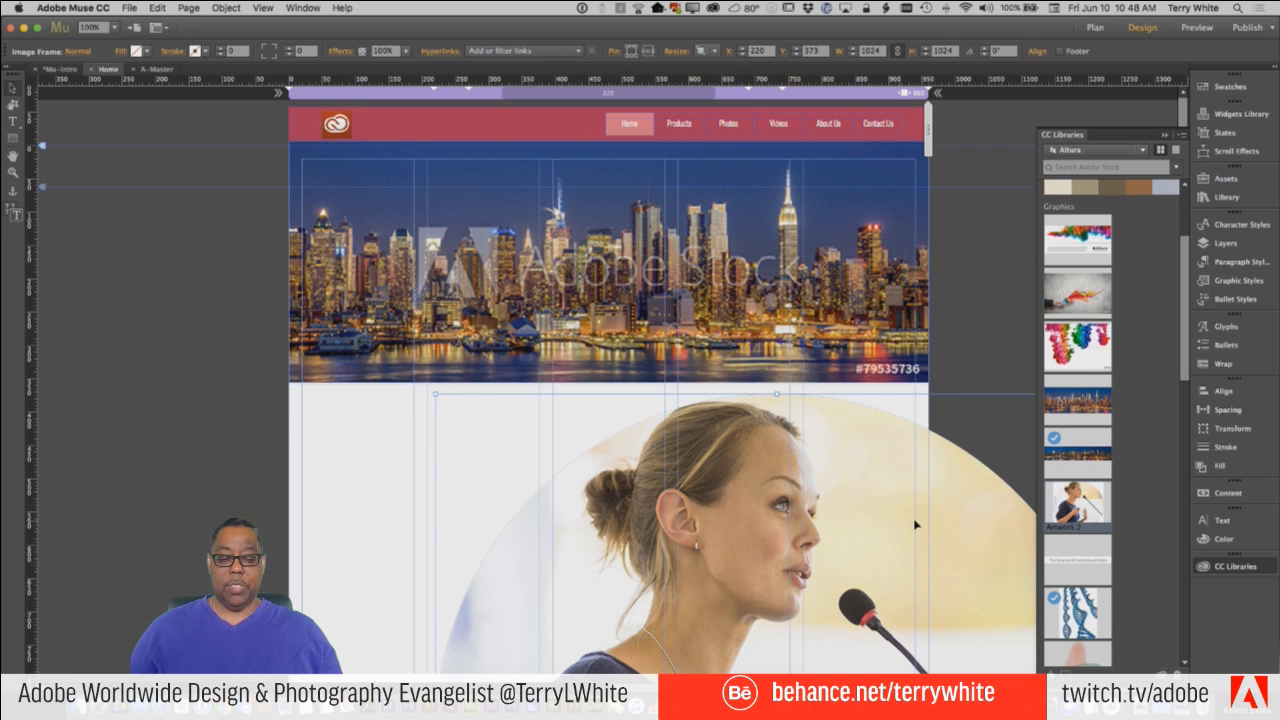
Collapse the CC Libraries panel and scale the placed speaker graphic down to 200 by 200 px.
{"action": "left_click", "coordinate": [1165, 135]}
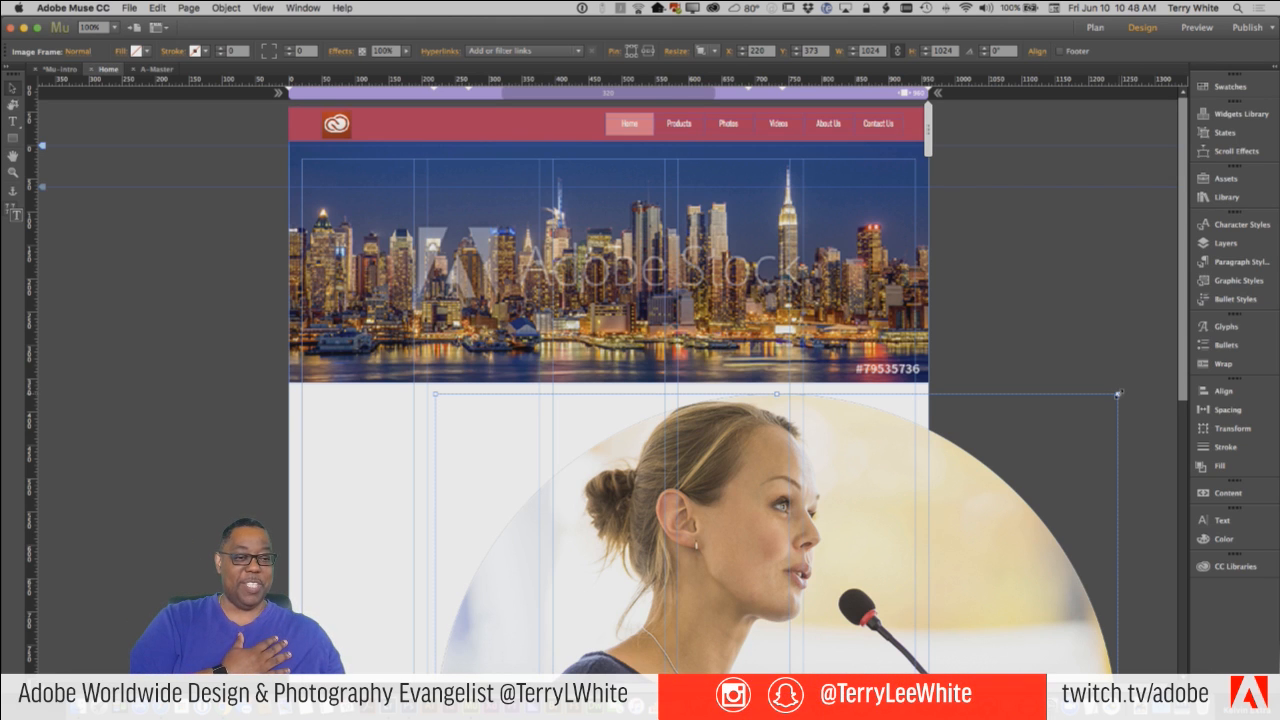
{"action": "left_click_drag", "start_coordinate": [1118, 394], "coordinate": [521, 433]}
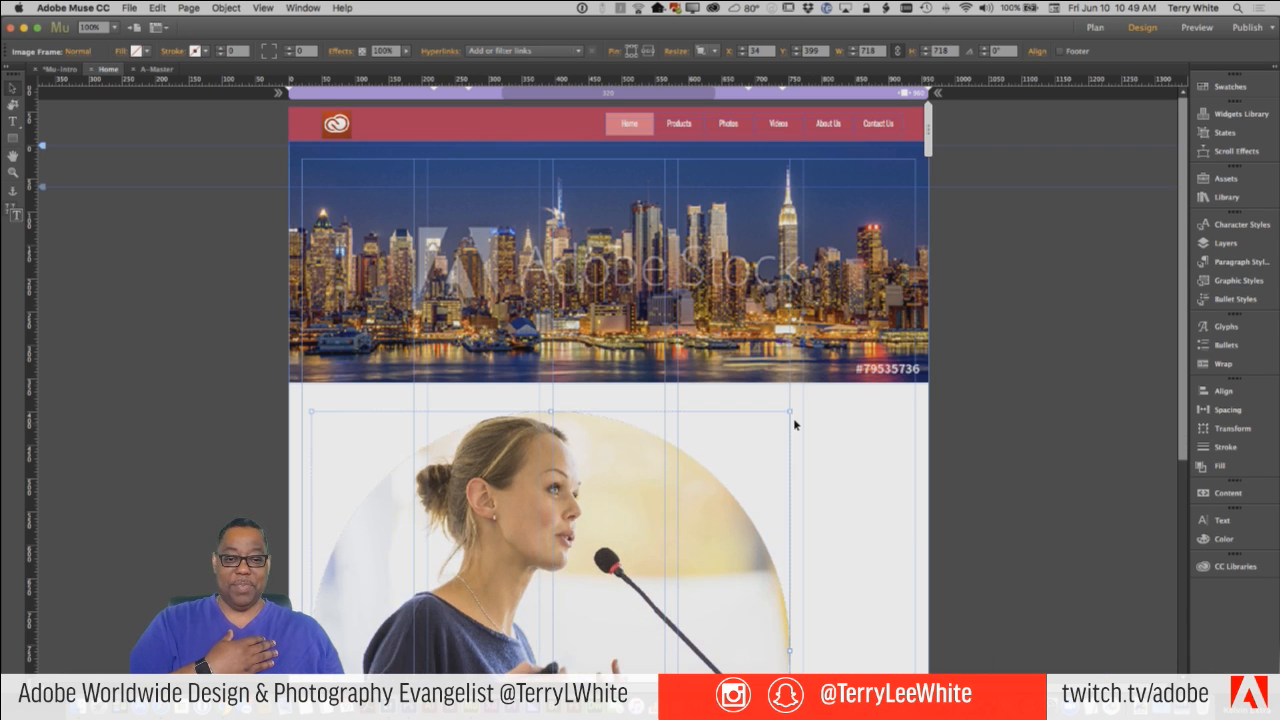
{"action": "left_click_drag", "start_coordinate": [790, 411], "coordinate": [558, 643]}
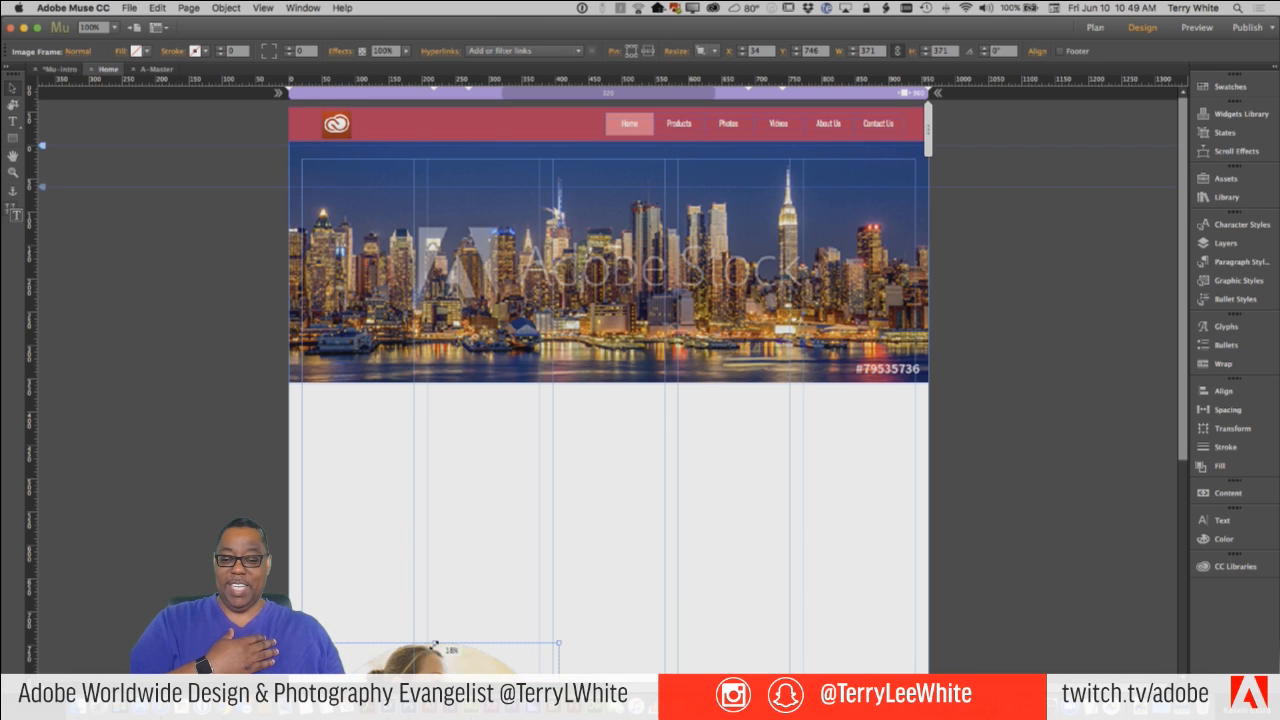
{"action": "left_click_drag", "start_coordinate": [434, 644], "coordinate": [435, 412]}
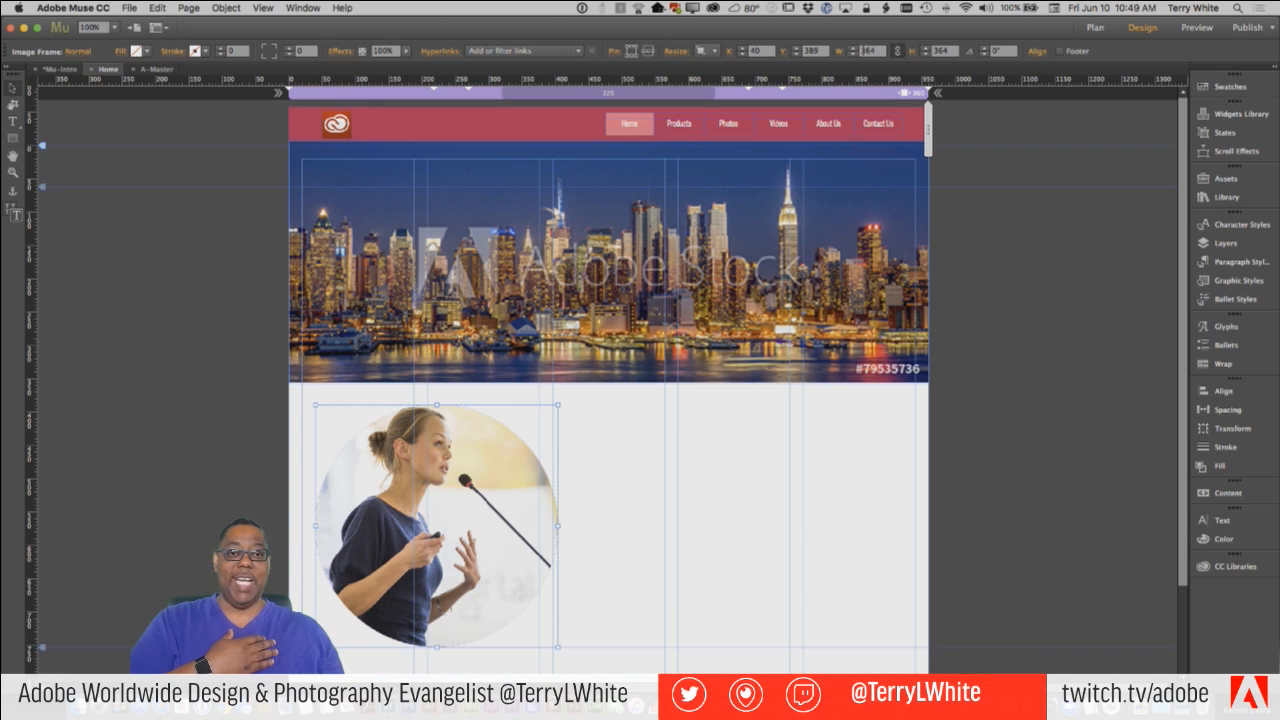
{"action": "left_click", "coordinate": [866, 50]}
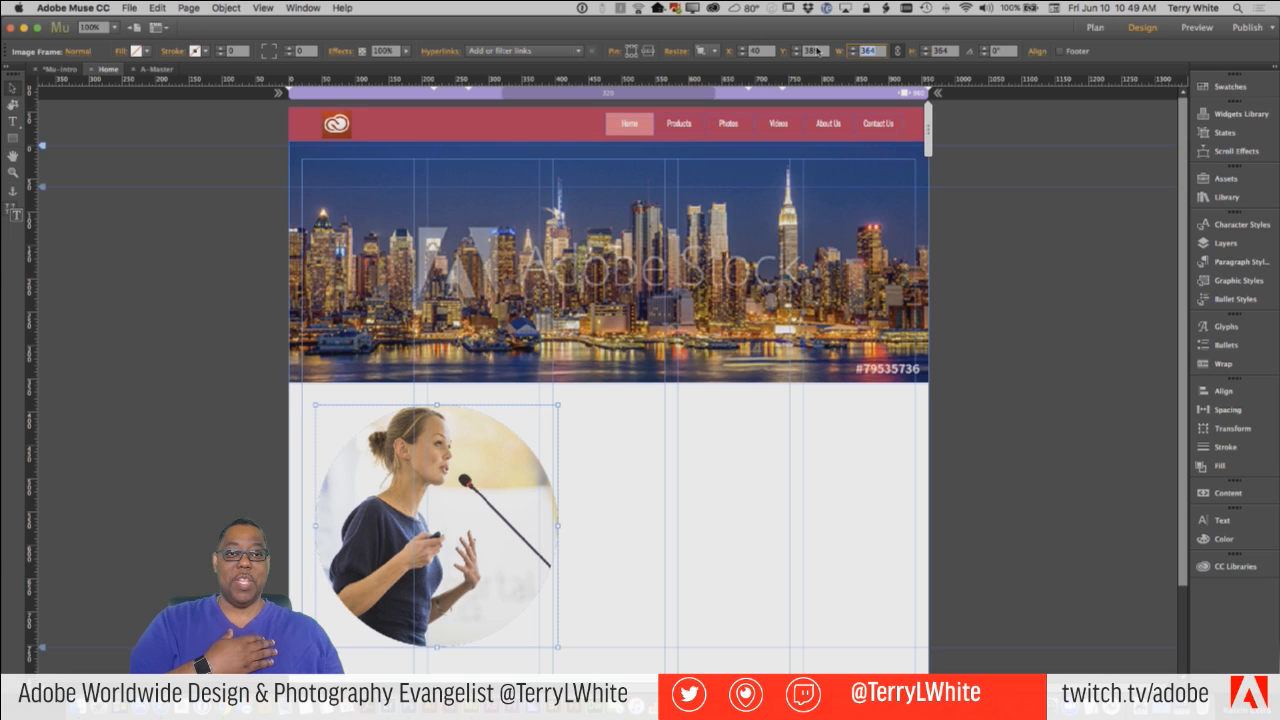
{"action": "type", "text": "0"}
{"action": "key", "text": "Tab"}
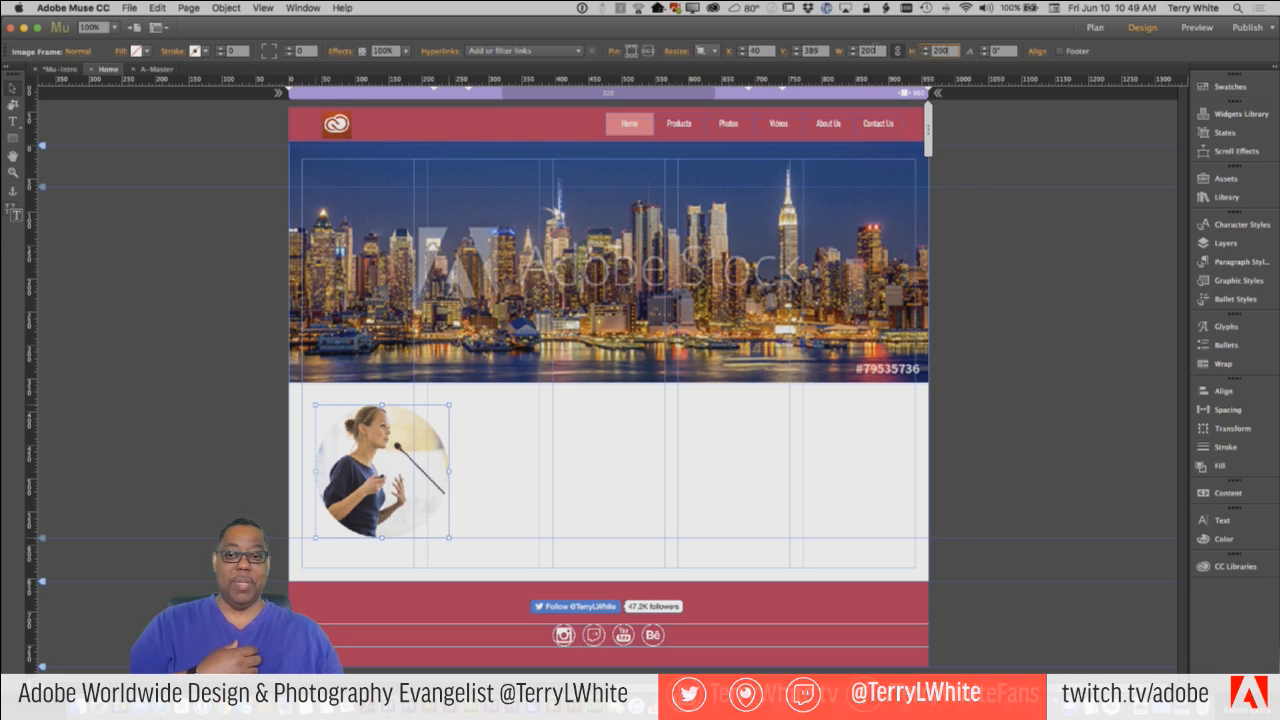
Move the speaker graphic to X 20, Y 373 and shrink it to 168 by 168 px, fitting the first column.
{"action": "mouse_move", "coordinate": [340, 440]}
{"action": "left_mouse_down"}
{"action": "mouse_move", "coordinate": [497, 442]}
{"action": "mouse_move", "coordinate": [331, 433]}
{"action": "left_mouse_up"}
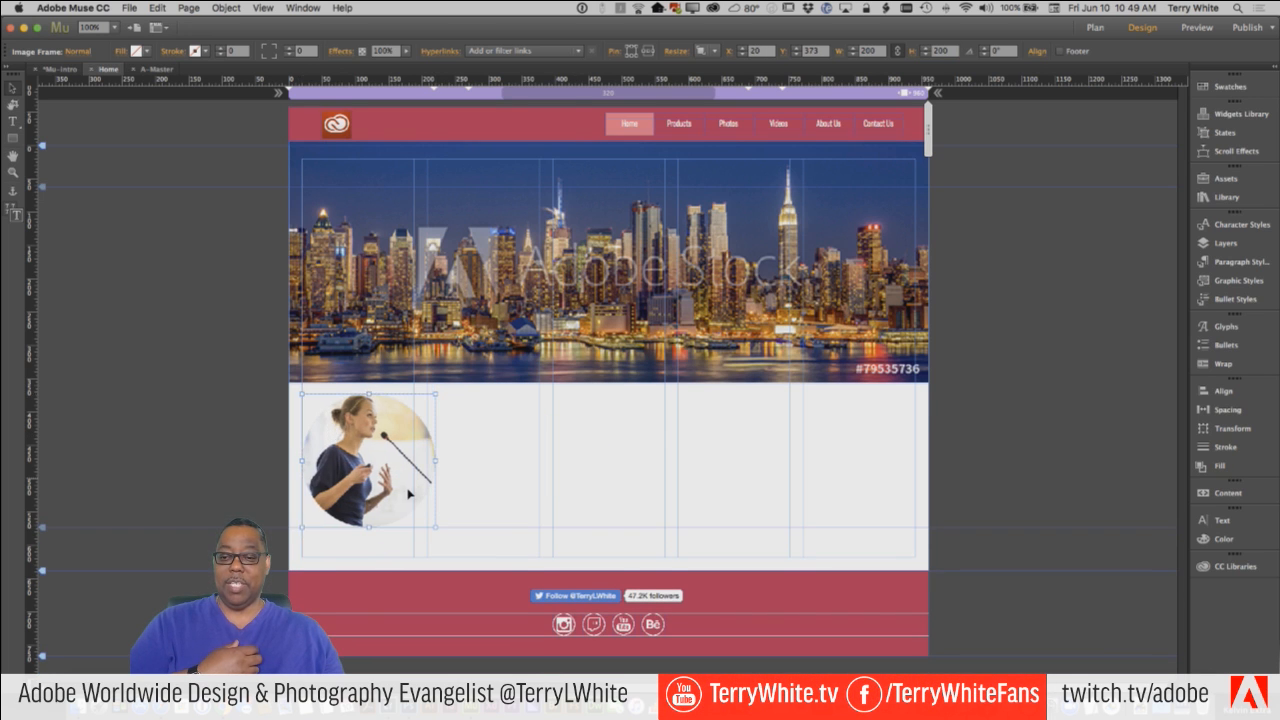
{"action": "left_click_drag", "start_coordinate": [434, 526], "coordinate": [413, 500]}
{"action": "left_click", "coordinate": [517, 466]}
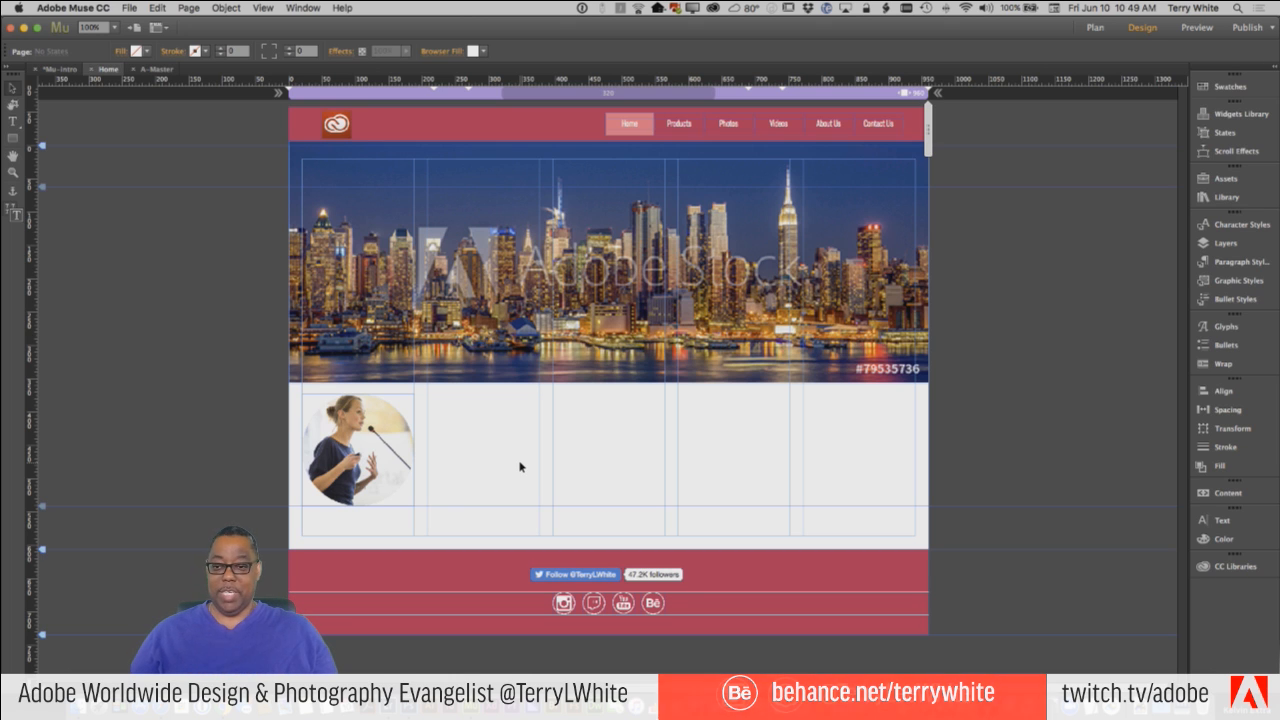
Examine the Resolution choices, Standard and HiDPI (2x), in Site Properties and close the dialog without changes.
{"action": "left_click", "coordinate": [405, 430]}
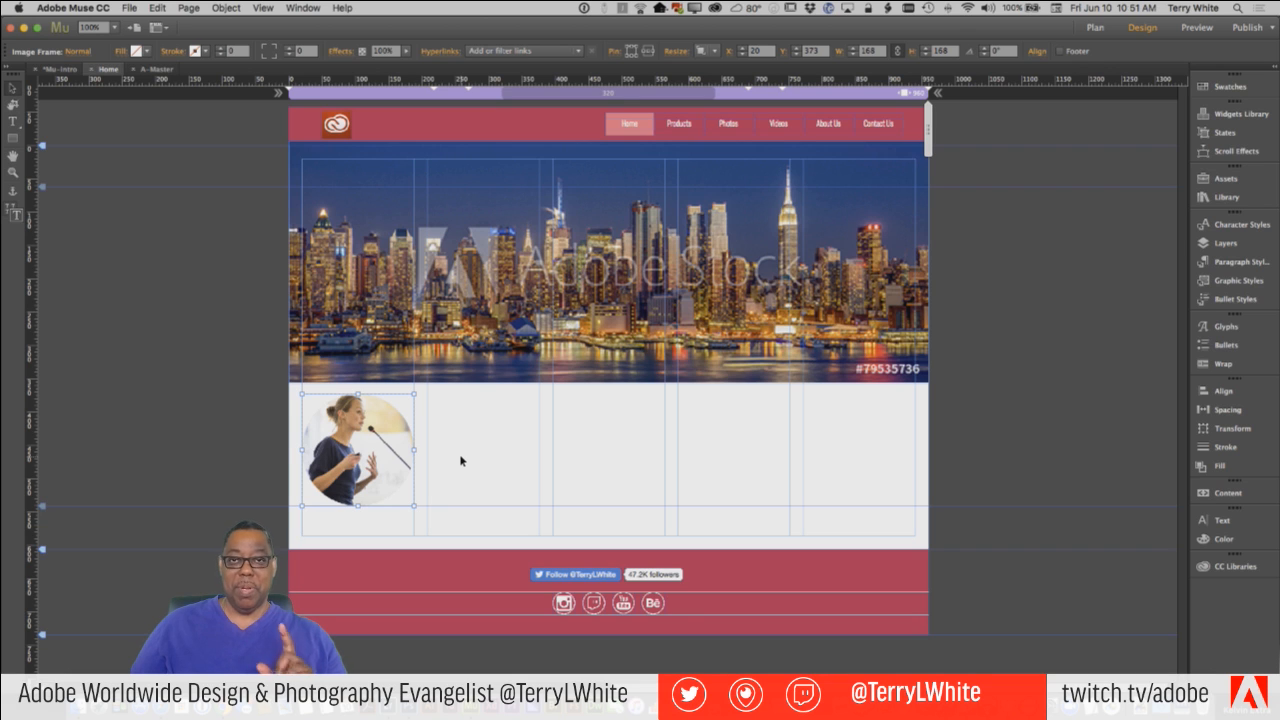
{"action": "left_click", "coordinate": [130, 8]}
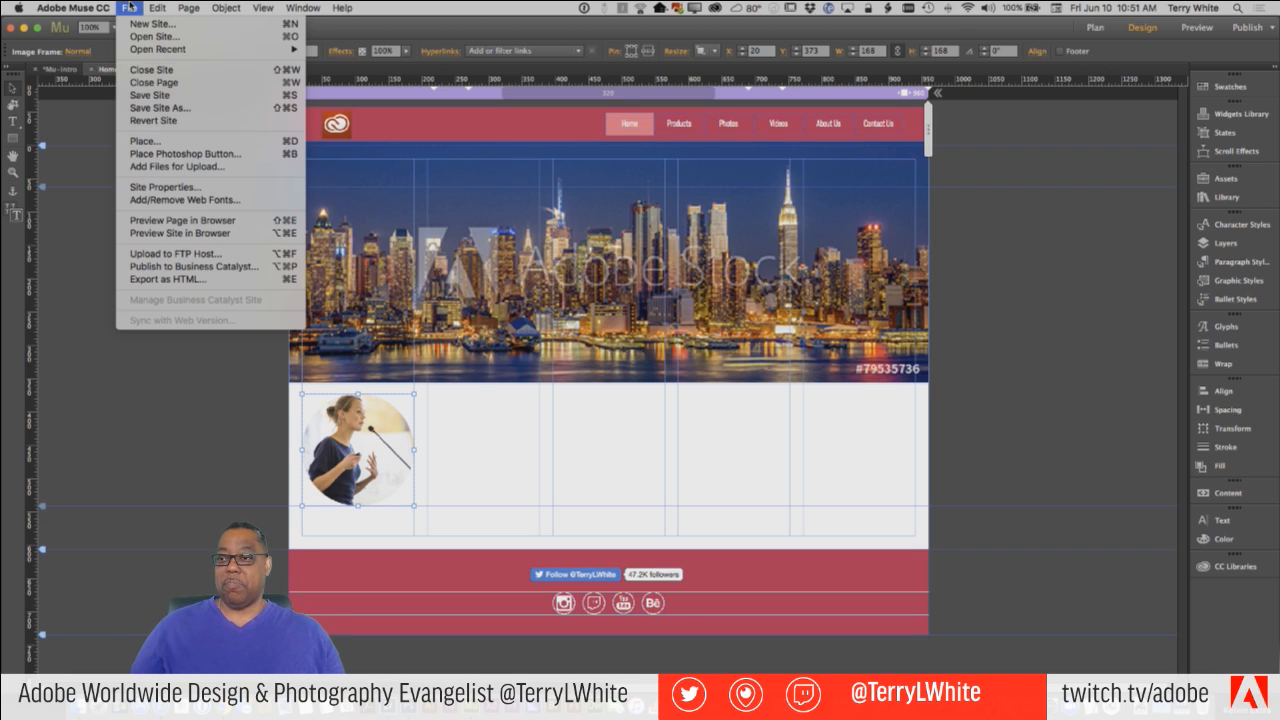
{"action": "left_click", "coordinate": [165, 187]}
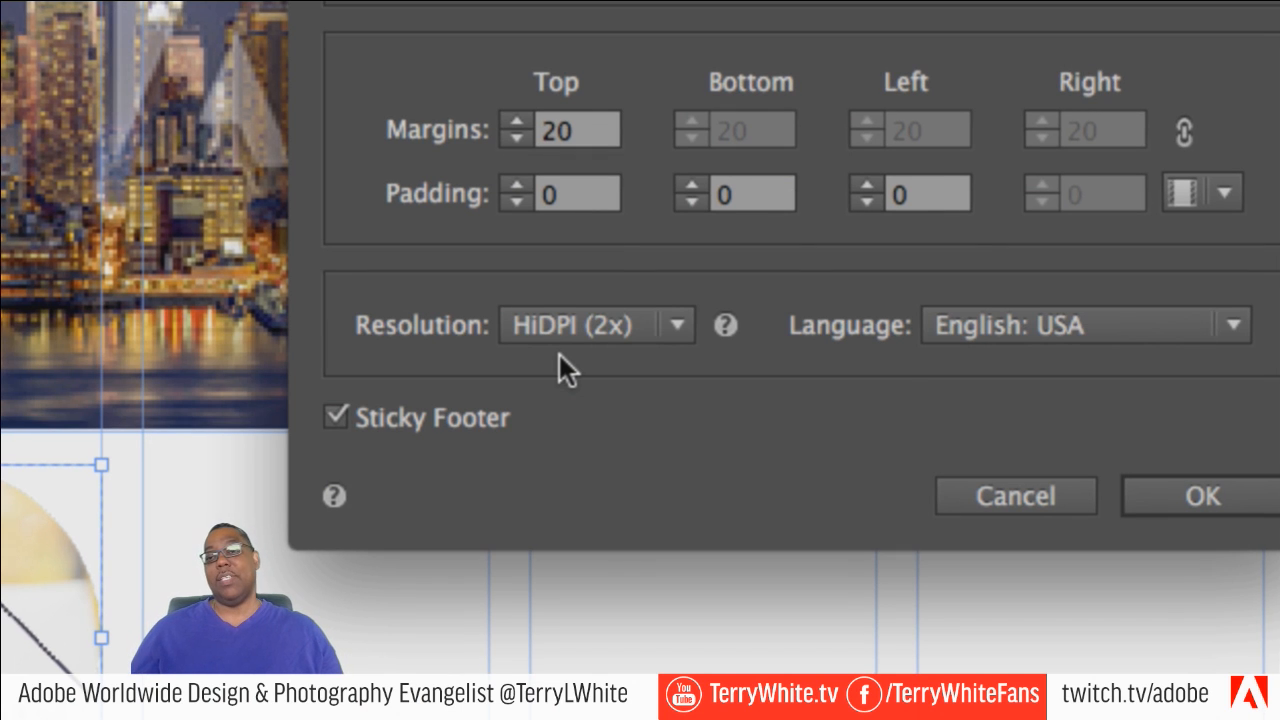
{"action": "left_click", "coordinate": [597, 328]}
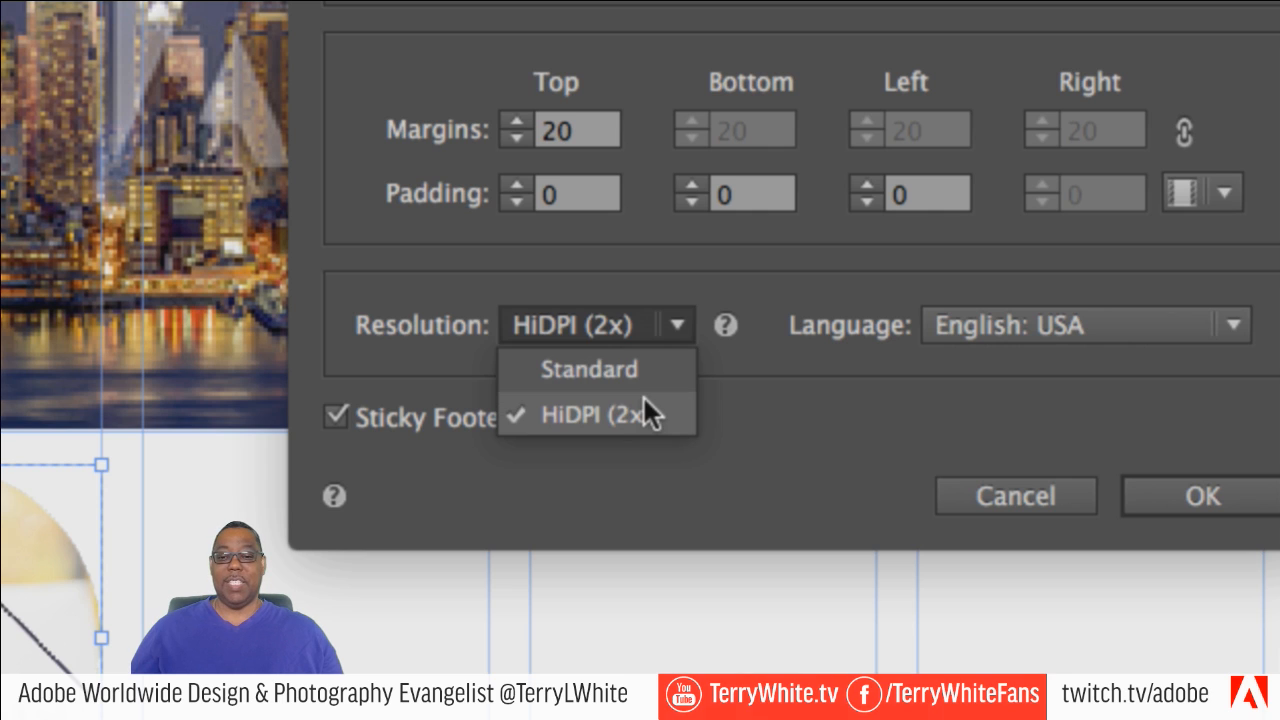
{"action": "left_click", "coordinate": [584, 431]}
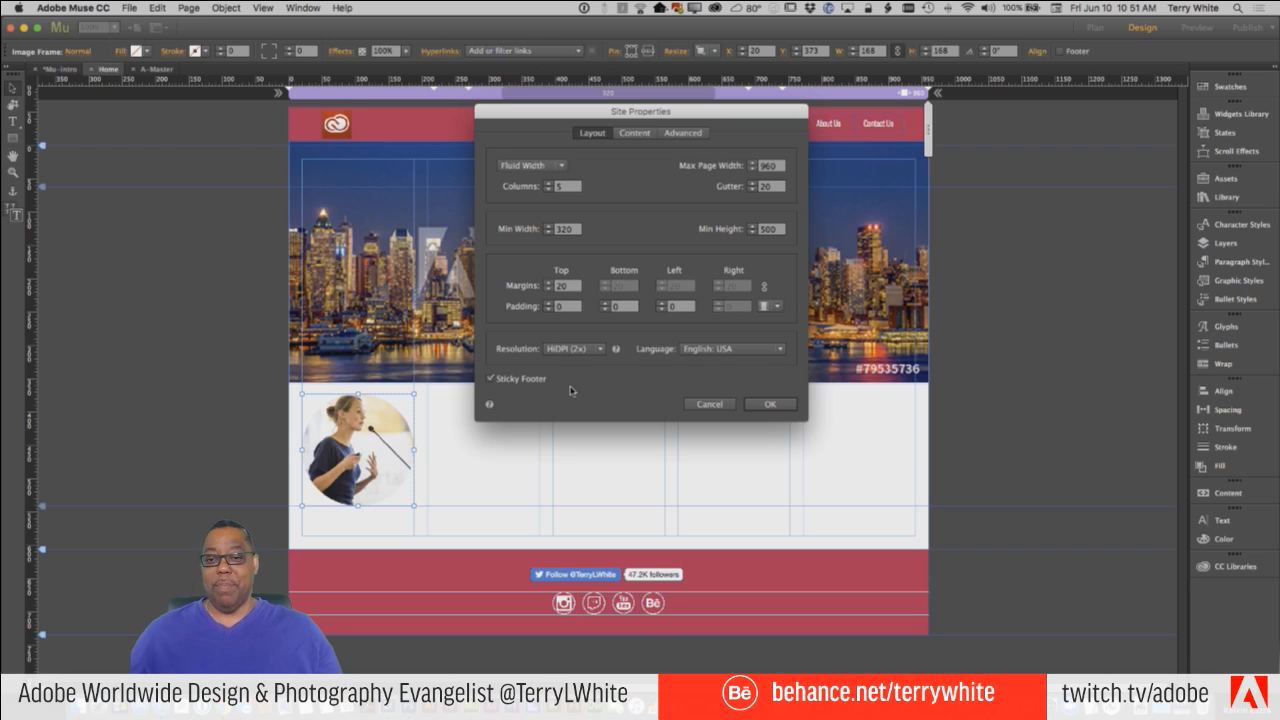
{"action": "left_click", "coordinate": [708, 405]}
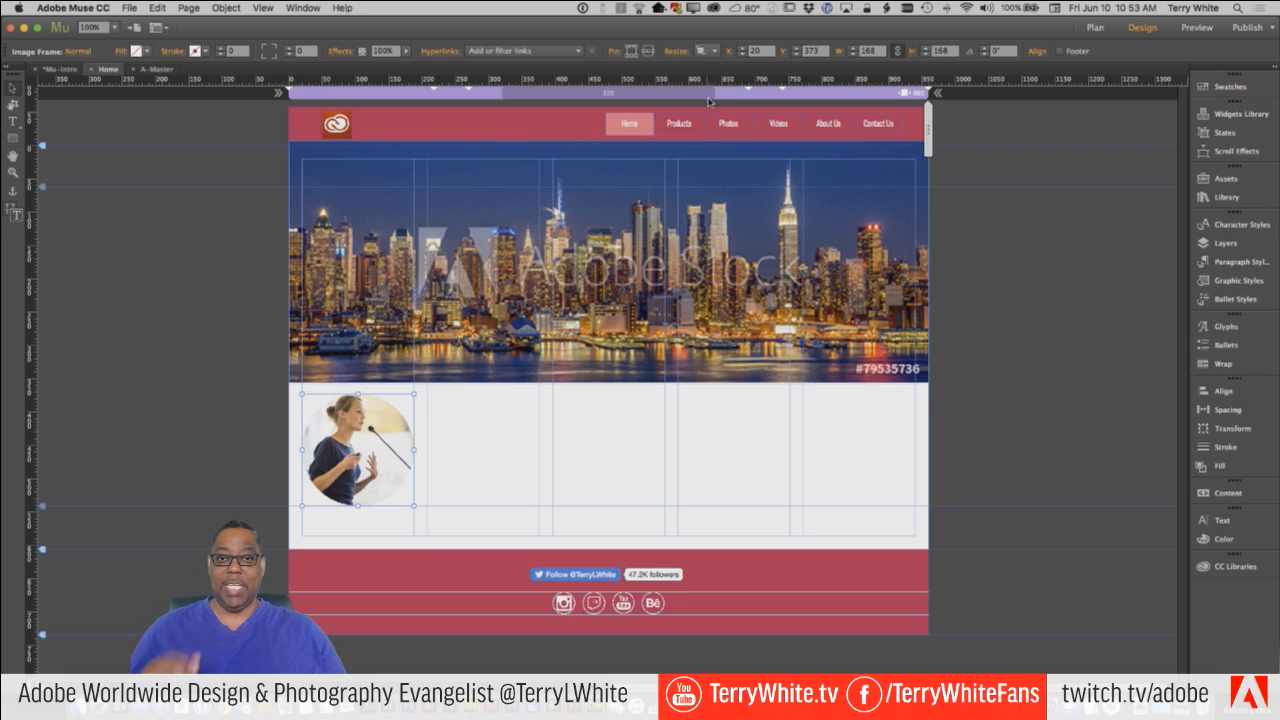
Review the speaker graphic's resize options, keeping Responsive Width and Height.
{"action": "left_click", "coordinate": [711, 51]}
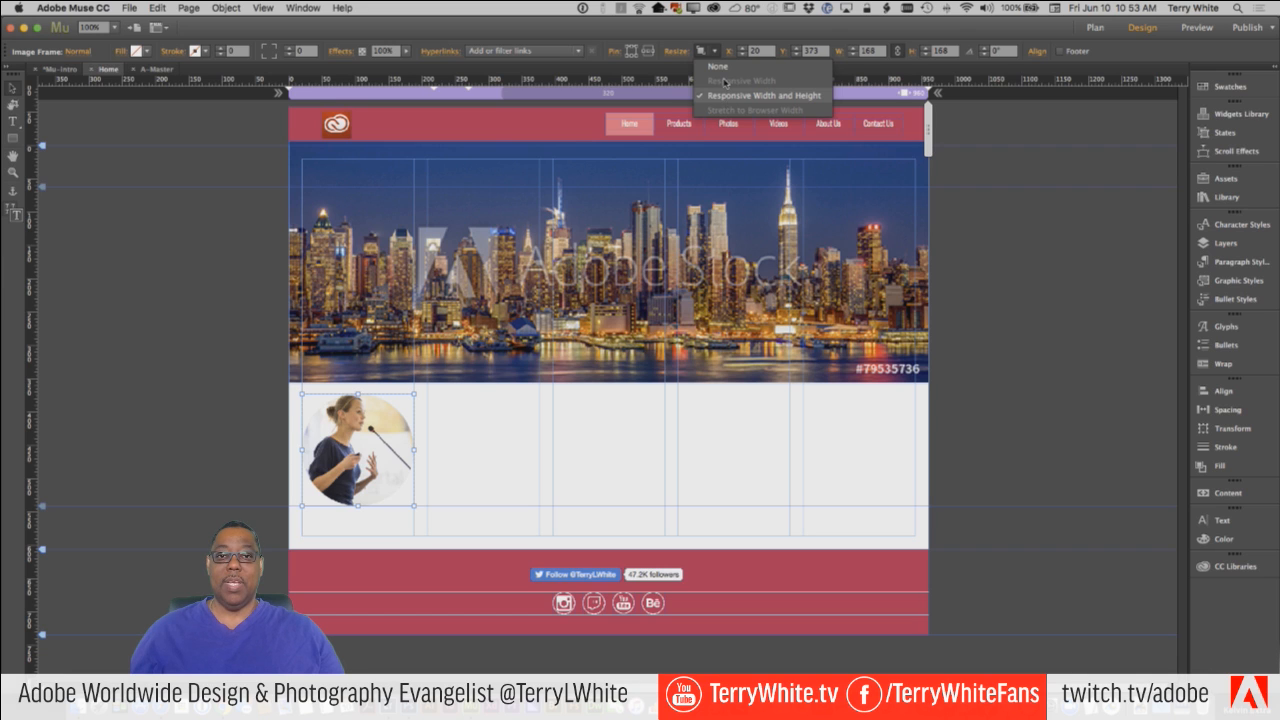
{"action": "left_click", "coordinate": [729, 96]}
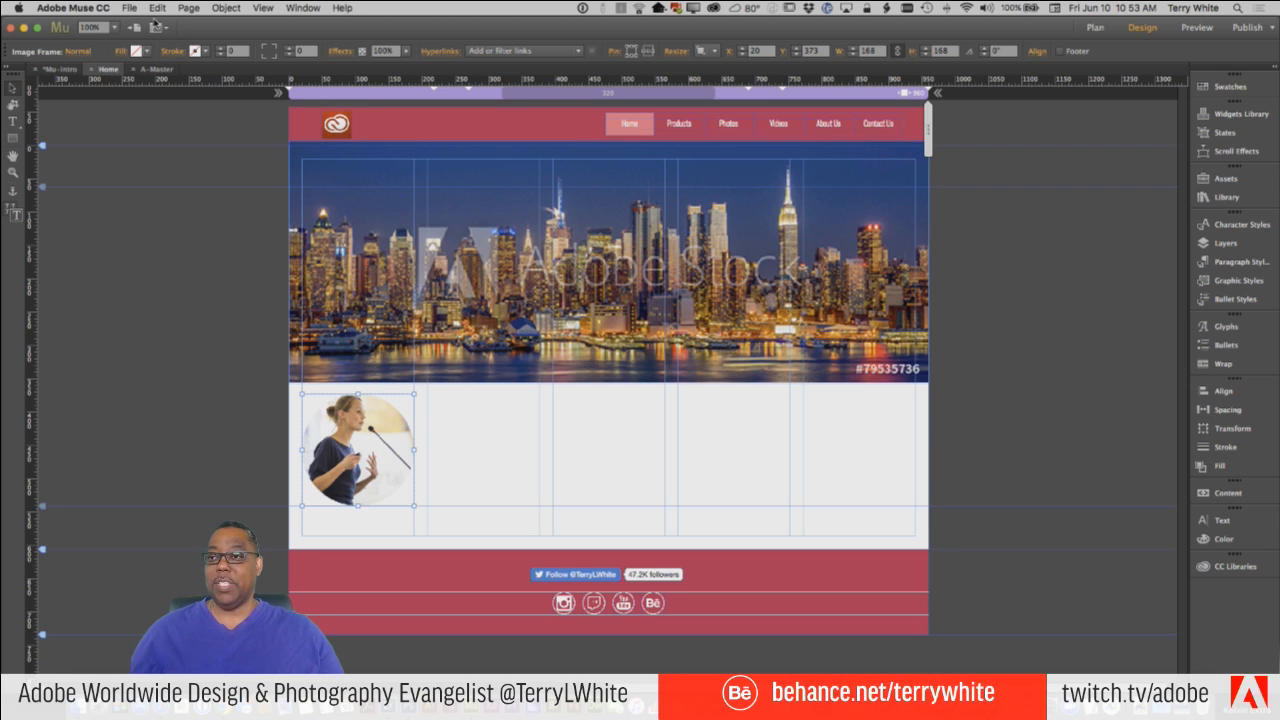
{"action": "left_click", "coordinate": [157, 8]}
{"action": "left_click", "coordinate": [155, 10]}
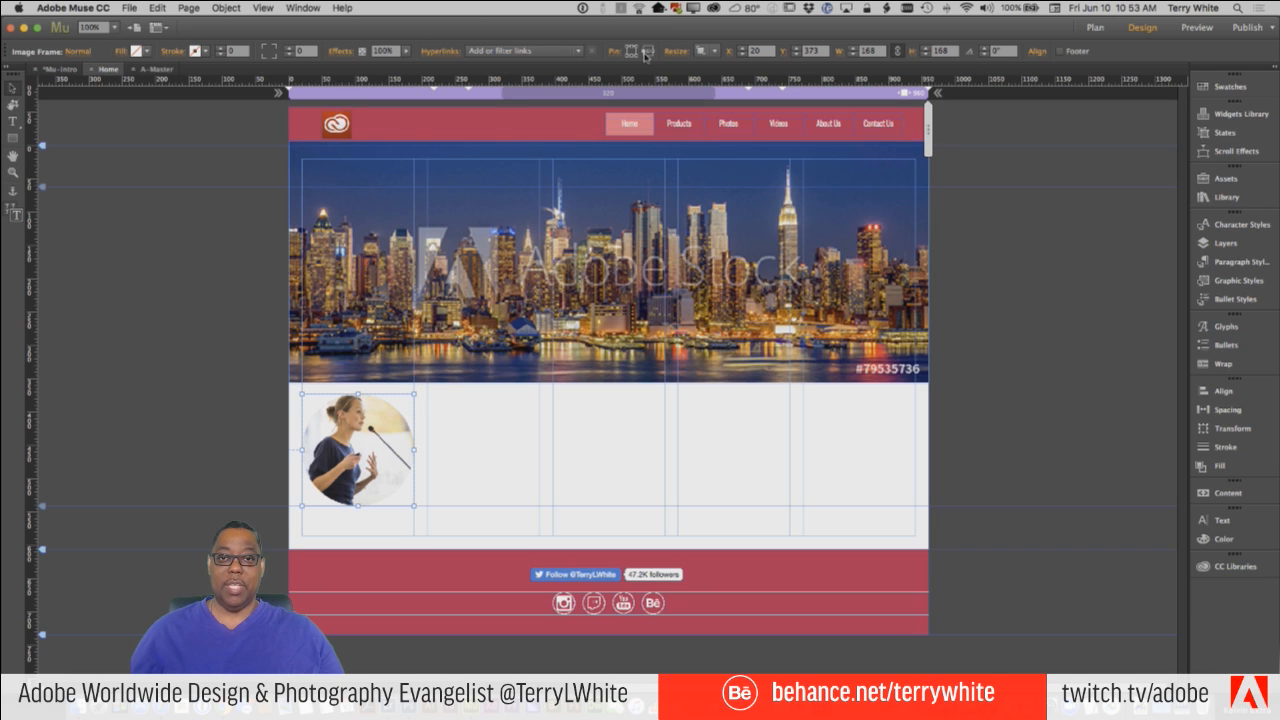
Preview the Home page in the browser, test its layout at narrower window widths, and restore the full width.
{"action": "left_click", "coordinate": [129, 8]}
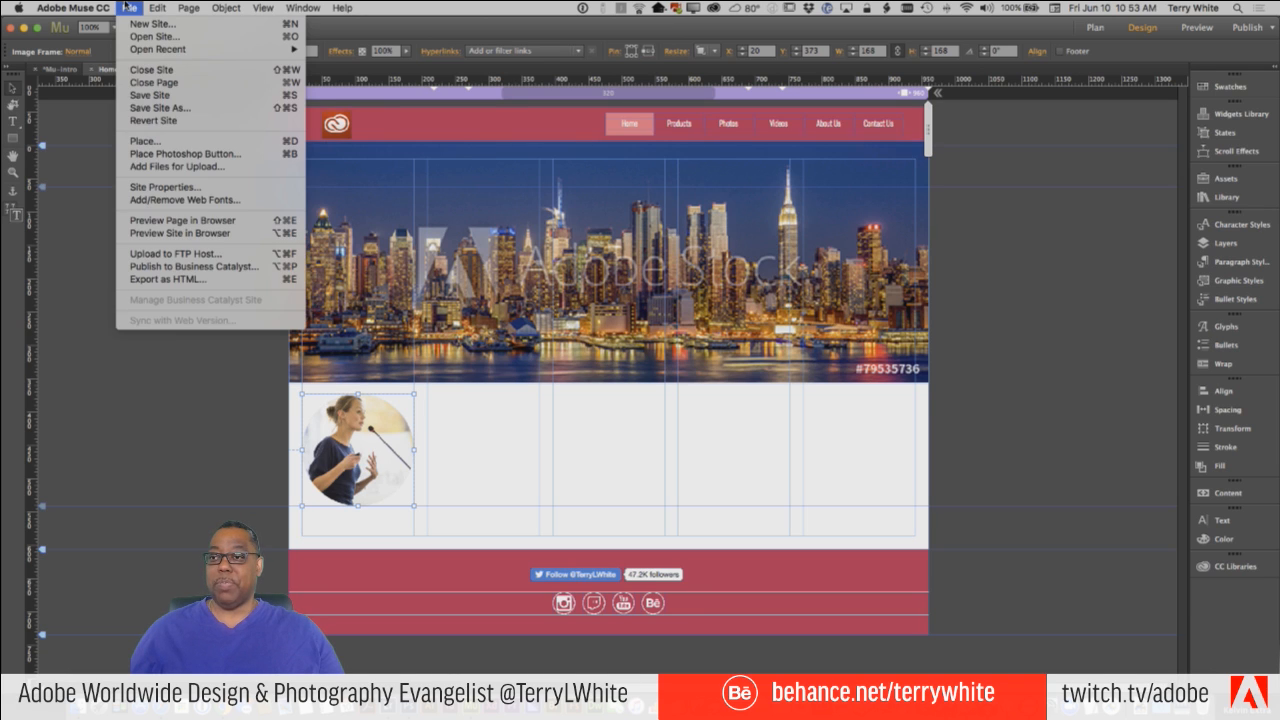
{"action": "left_click", "coordinate": [220, 221]}
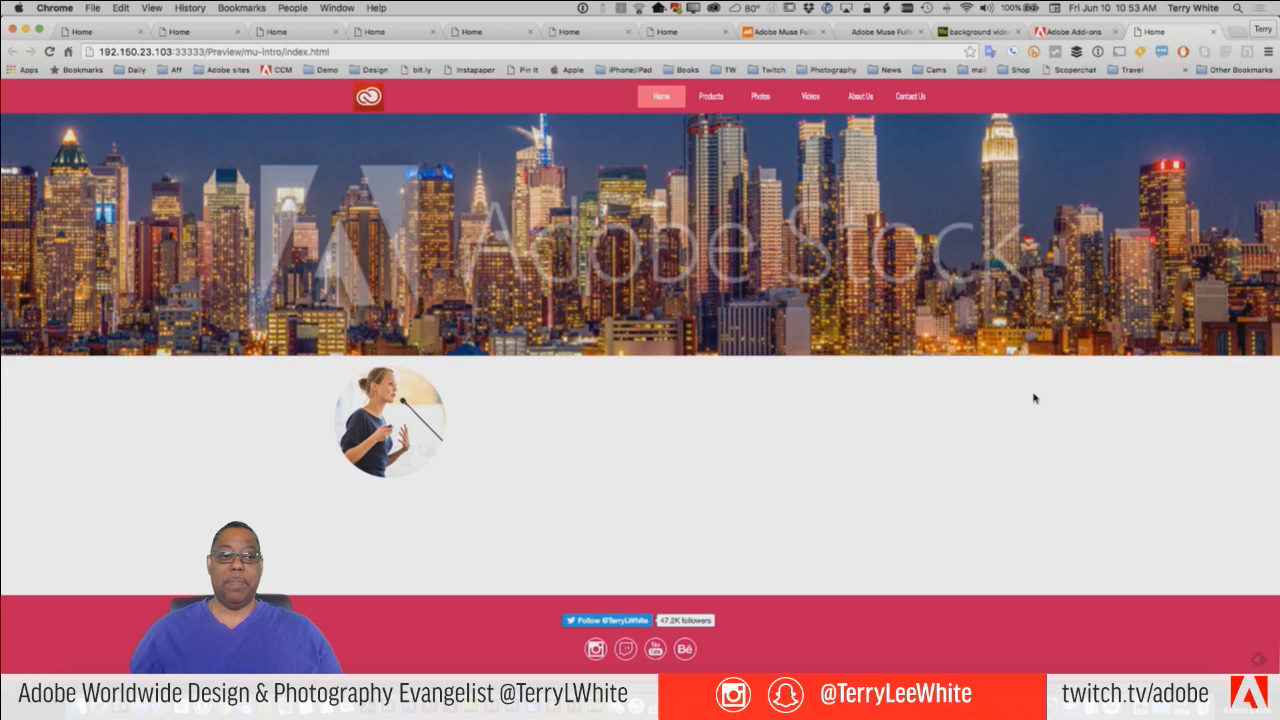
{"action": "mouse_move", "coordinate": [1276, 399]}
{"action": "left_mouse_down"}
{"action": "mouse_move", "coordinate": [894, 408]}
{"action": "mouse_move", "coordinate": [436, 396]}
{"action": "mouse_move", "coordinate": [1048, 397]}
{"action": "mouse_move", "coordinate": [557, 397]}
{"action": "mouse_move", "coordinate": [1276, 381]}
{"action": "left_mouse_up"}
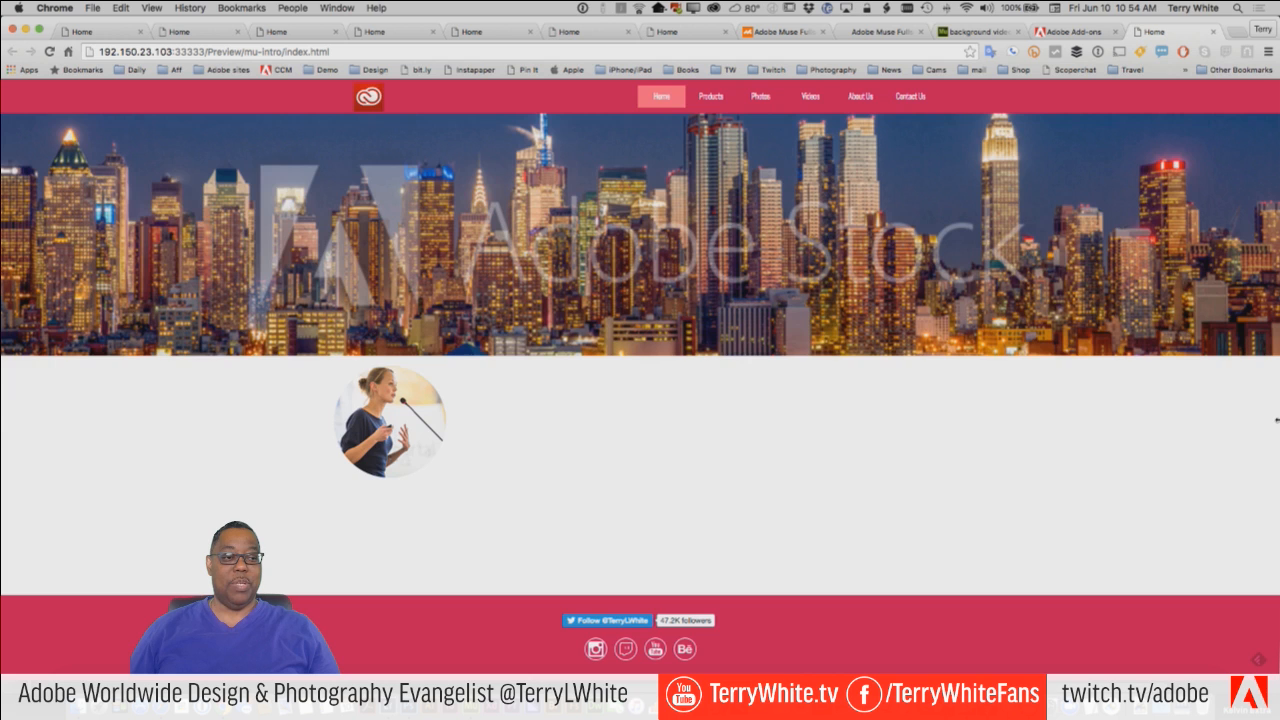
{"action": "left_click_drag", "start_coordinate": [1276, 420], "coordinate": [621, 422]}
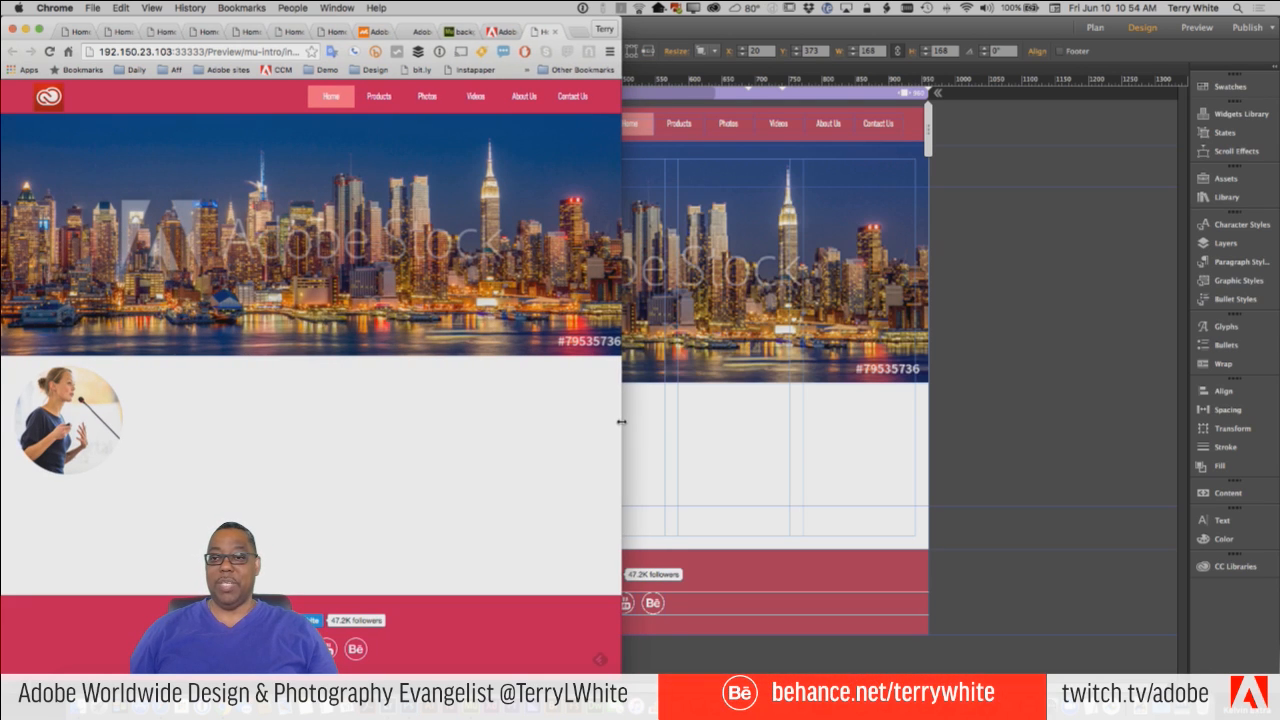
{"action": "left_click_drag", "start_coordinate": [621, 422], "coordinate": [250, 426]}
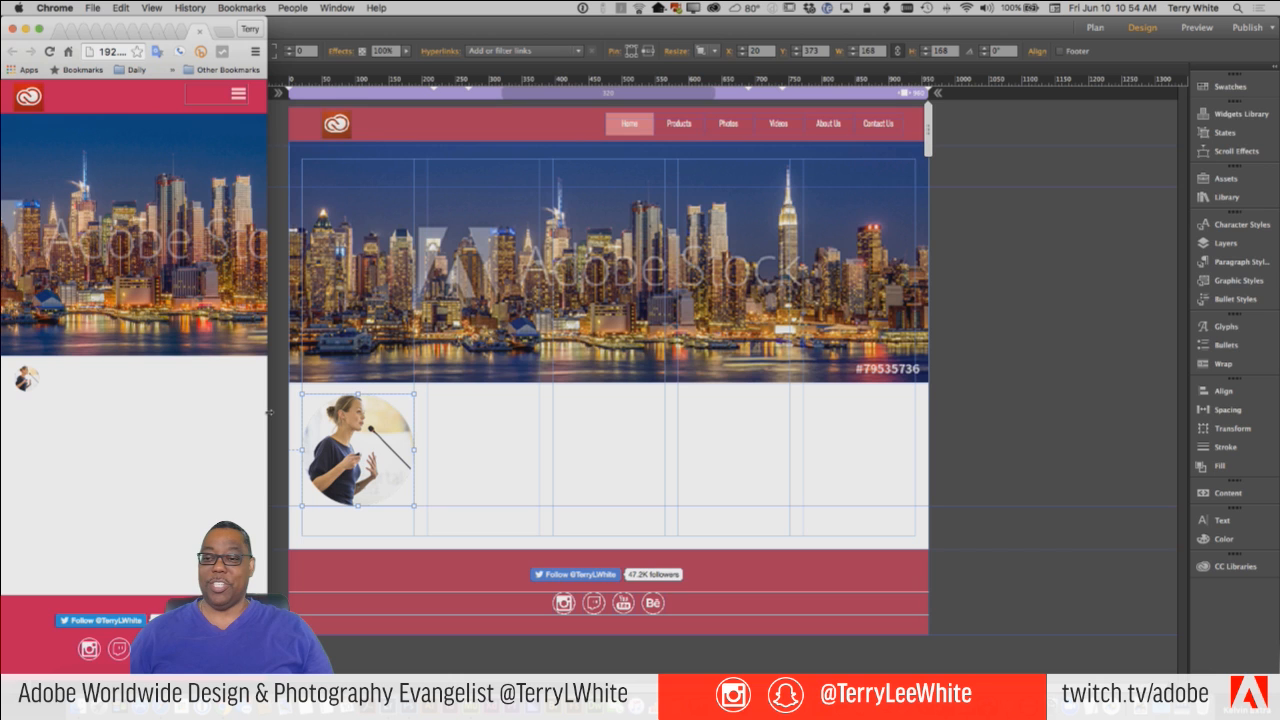
{"action": "left_click_drag", "start_coordinate": [267, 410], "coordinate": [1277, 405]}
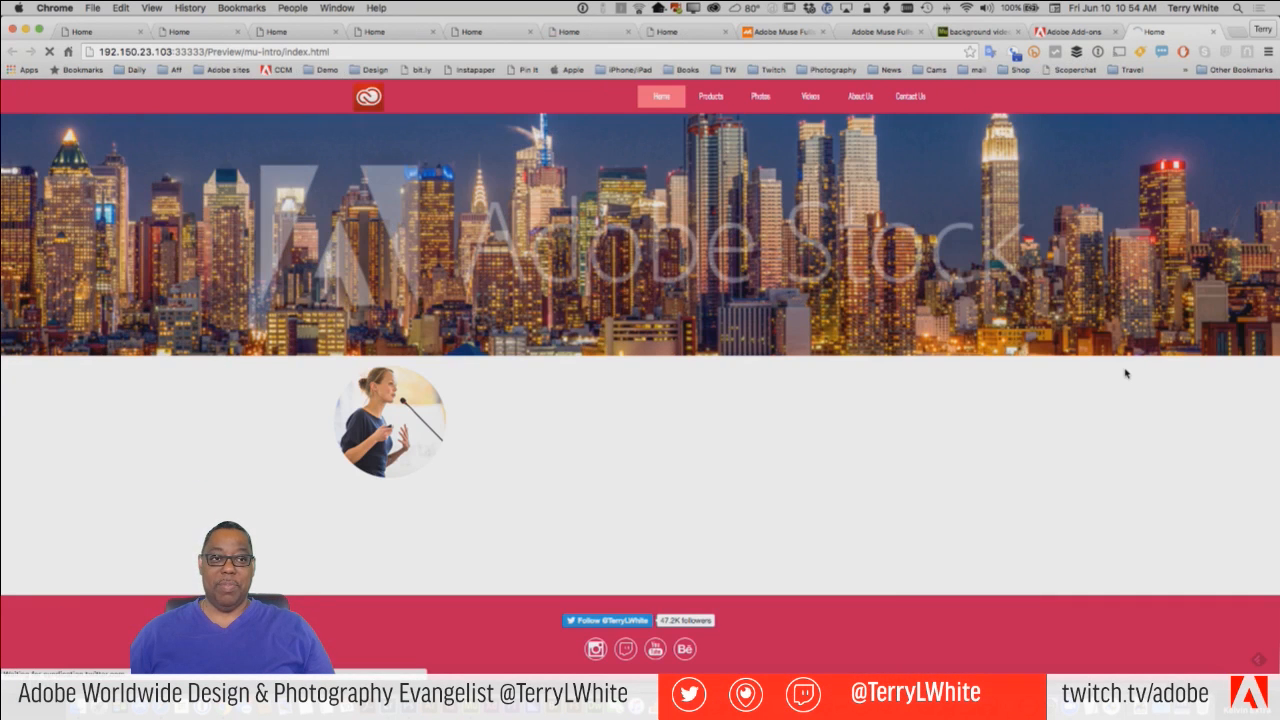
Return to Adobe Muse and add a breakpoint at 646 px to the Home page.
{"action": "key", "text": "super+Tab"}
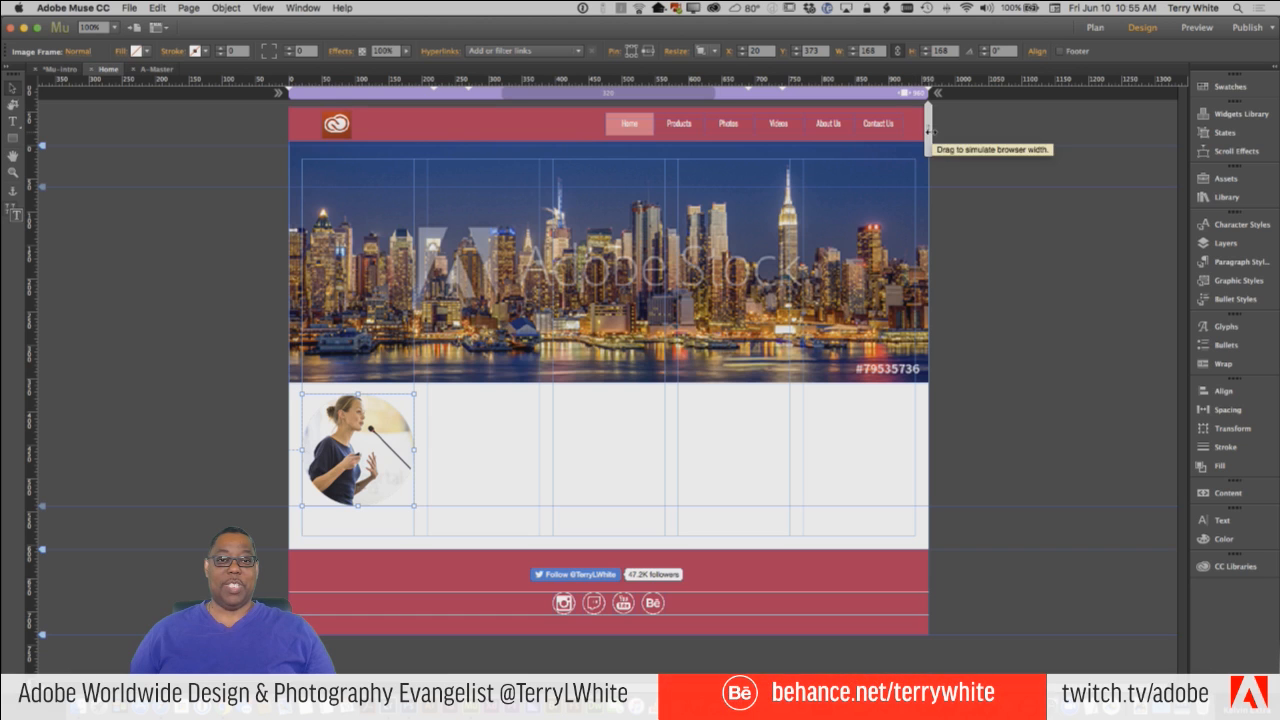
{"action": "left_click_drag", "start_coordinate": [926, 134], "coordinate": [823, 149]}
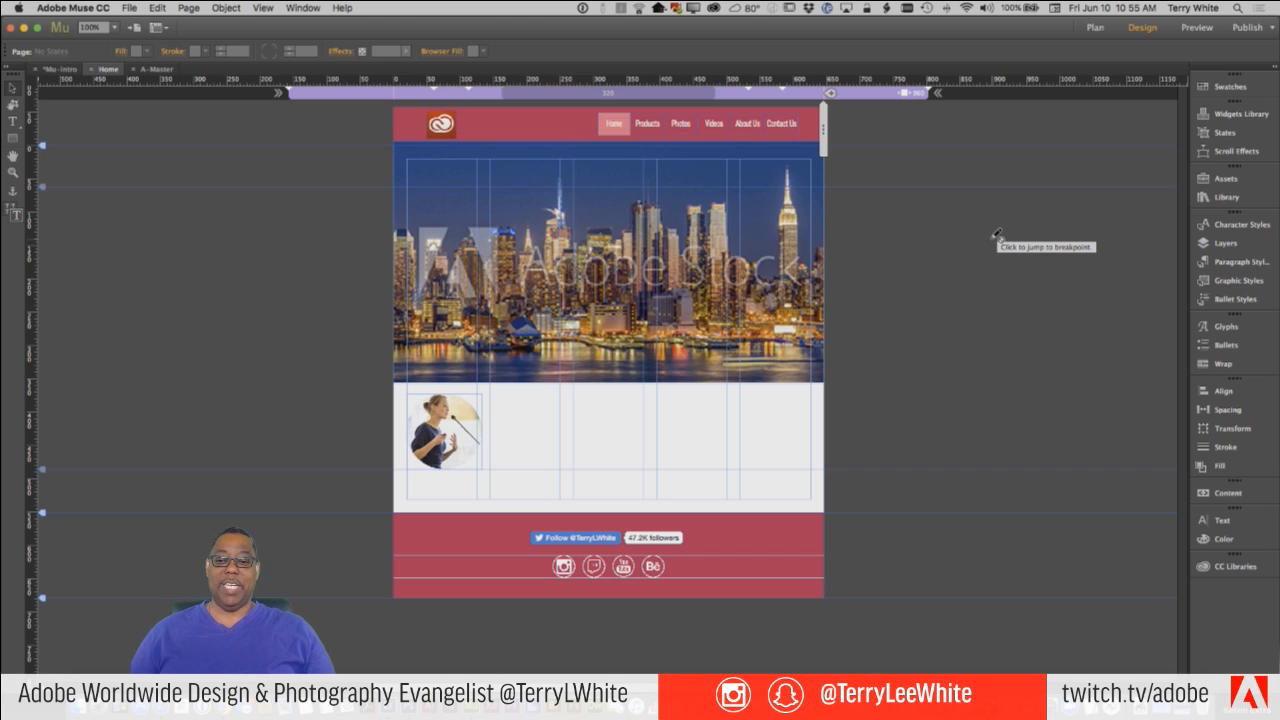
{"action": "left_click", "coordinate": [831, 94]}
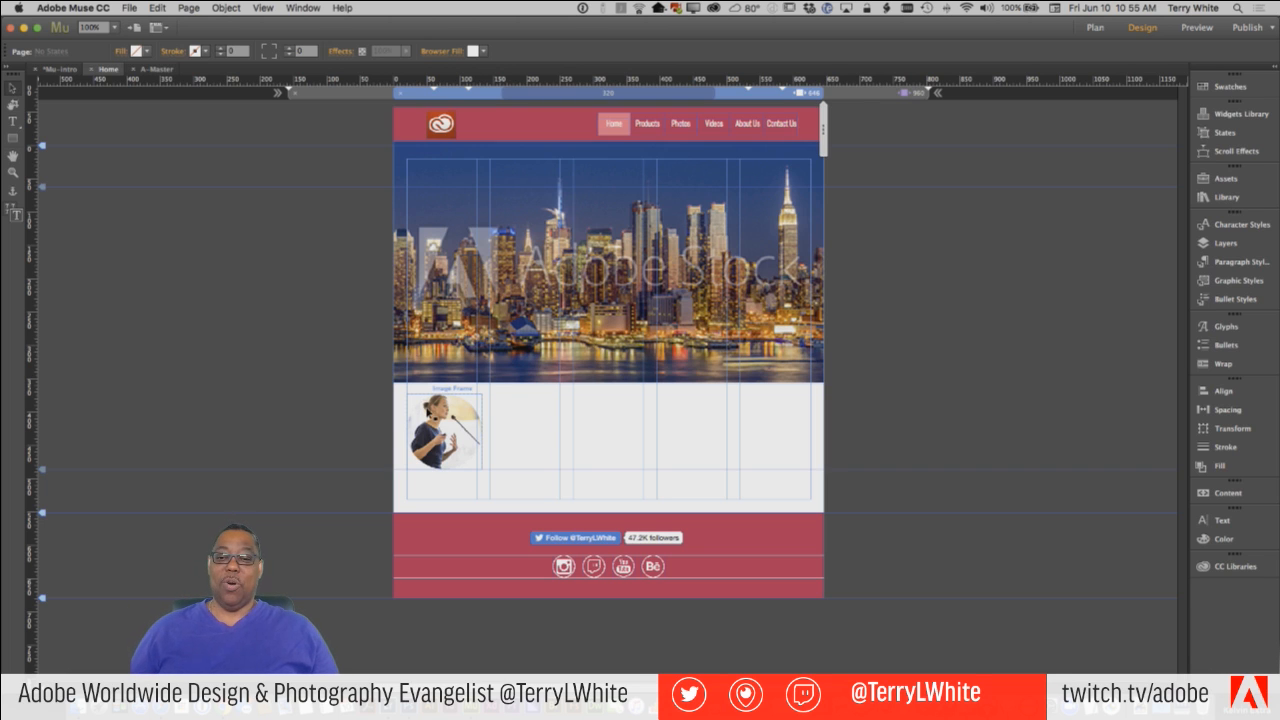
Enlarge the speaker graphic proportionally to about 204 by 204 px at the 646 px breakpoint.
{"action": "left_click", "coordinate": [436, 422]}
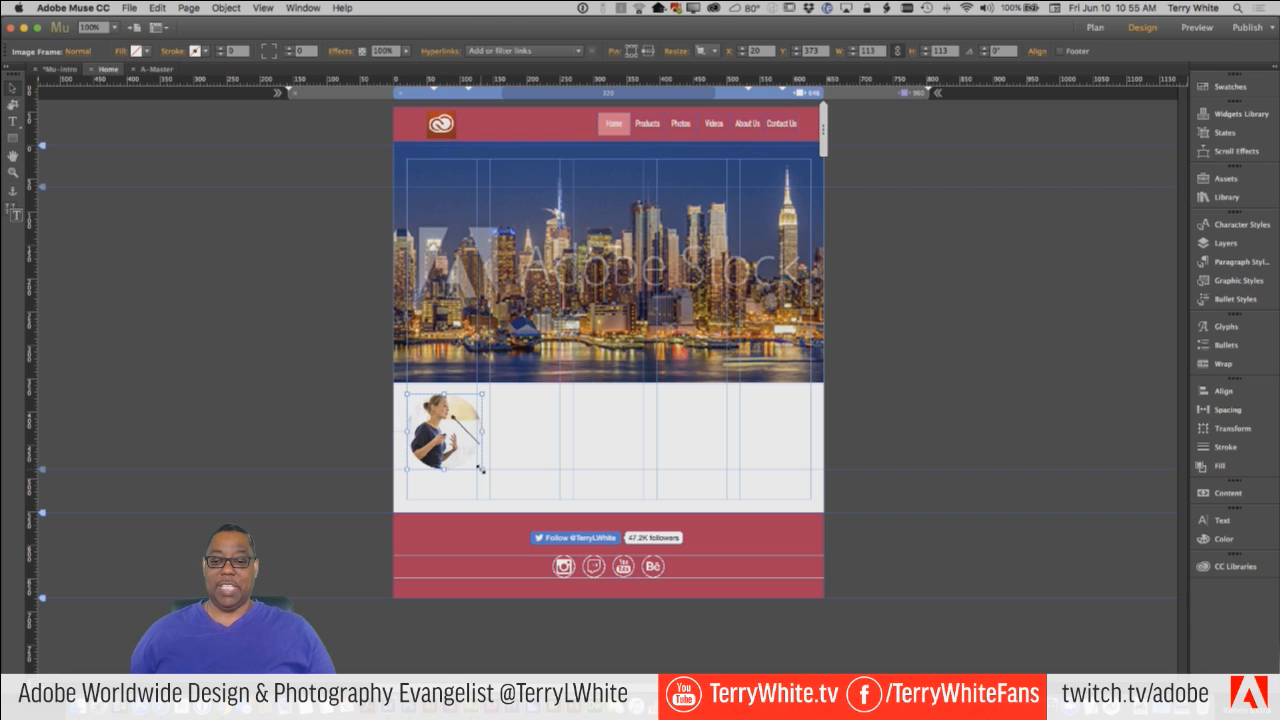
{"action": "left_click_drag", "start_coordinate": [481, 468], "coordinate": [533, 520]}
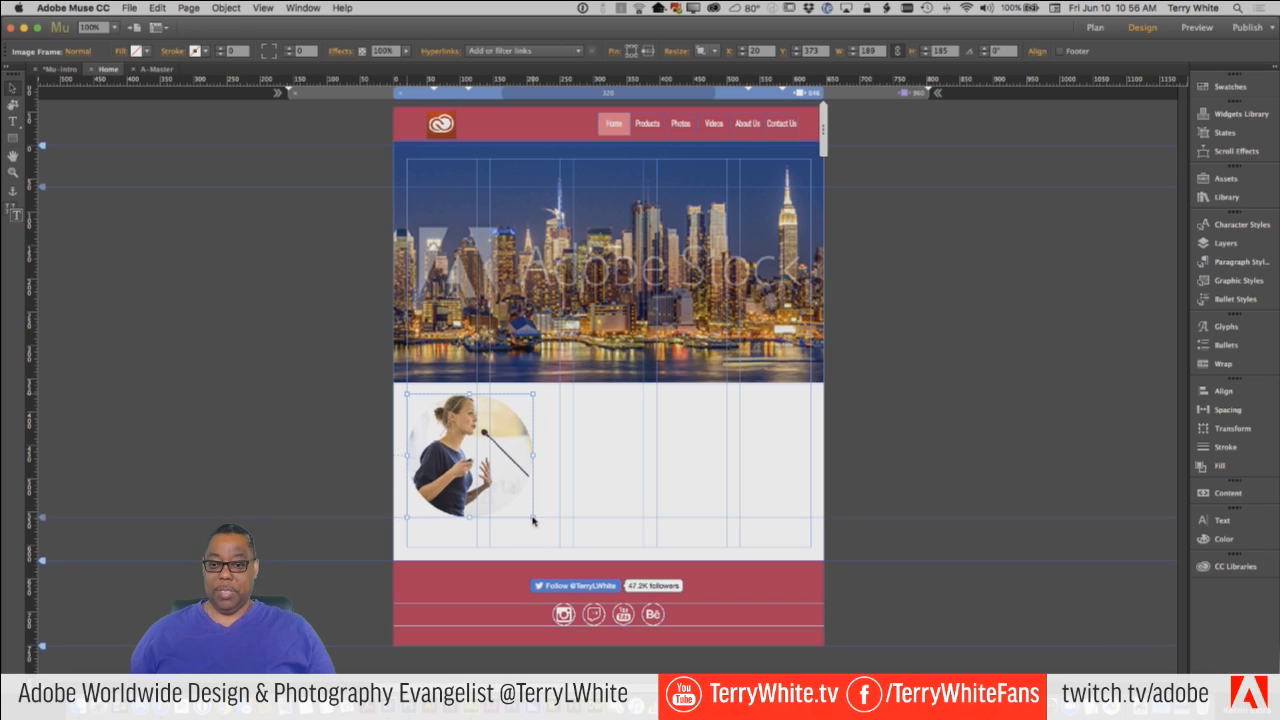
{"action": "key", "text": "super+z"}
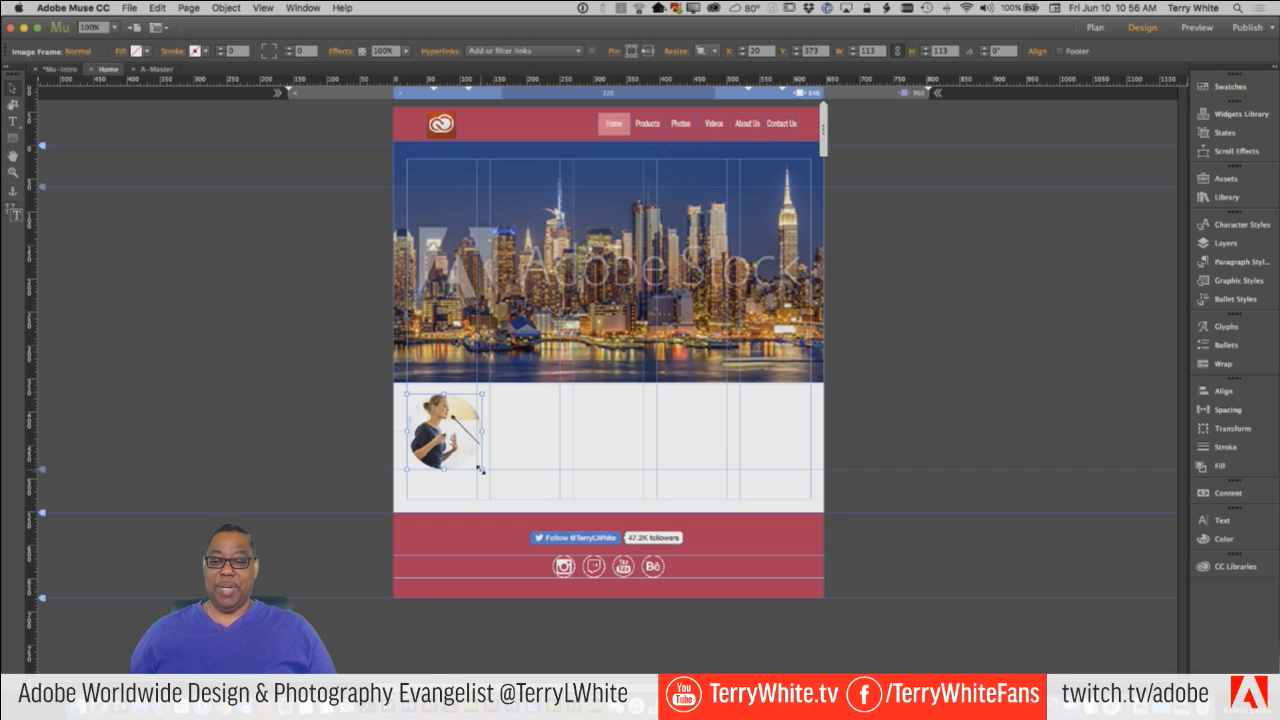
{"action": "left_click_drag", "start_coordinate": [481, 469], "coordinate": [543, 529]}
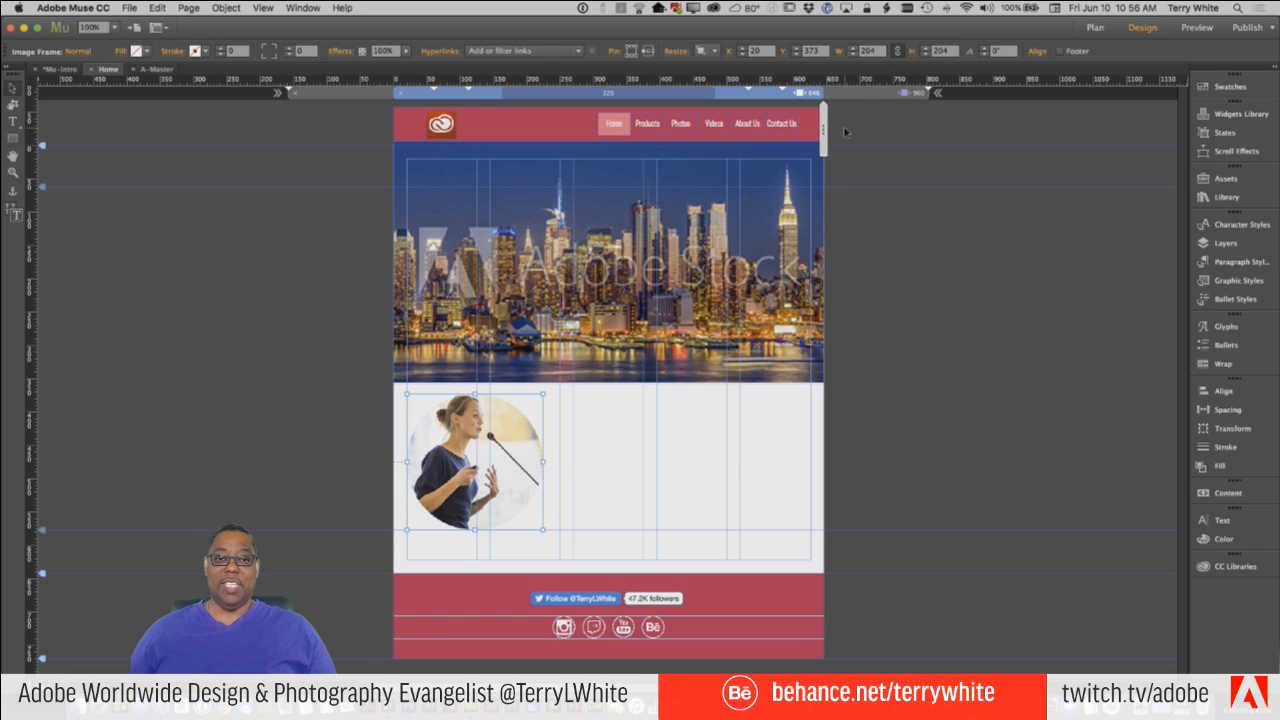
Compare the graphic's scaling between the 960 and 646 px breakpoints and narrower widths, ending at 960 px with the graphic selected.
{"action": "left_click", "coordinate": [866, 94]}
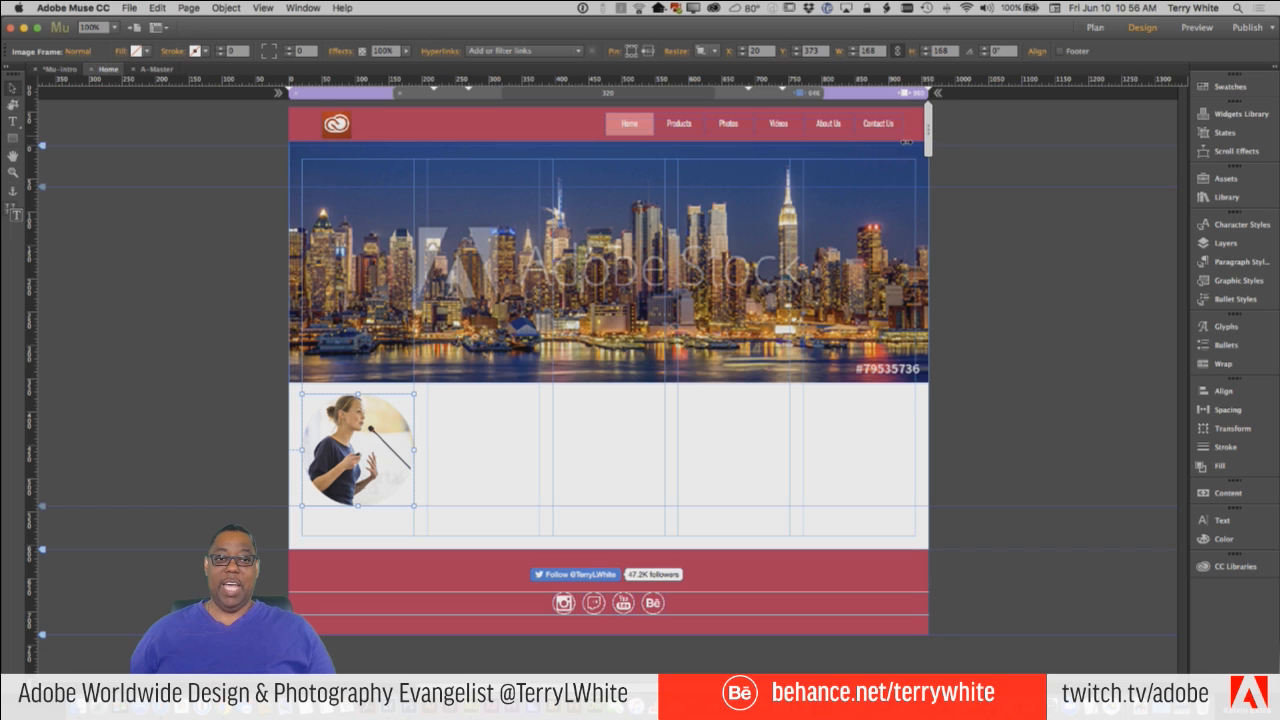
{"action": "left_click_drag", "start_coordinate": [906, 142], "coordinate": [798, 150]}
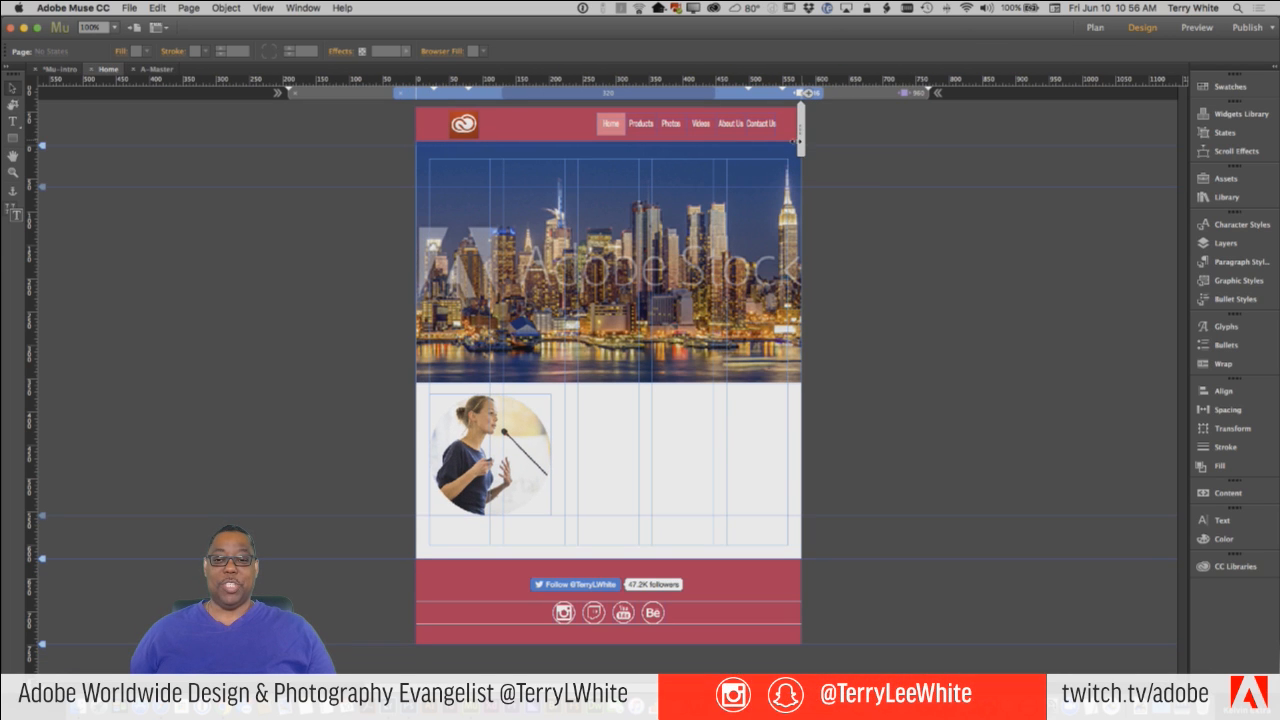
{"action": "left_click_drag", "start_coordinate": [784, 144], "coordinate": [706, 156]}
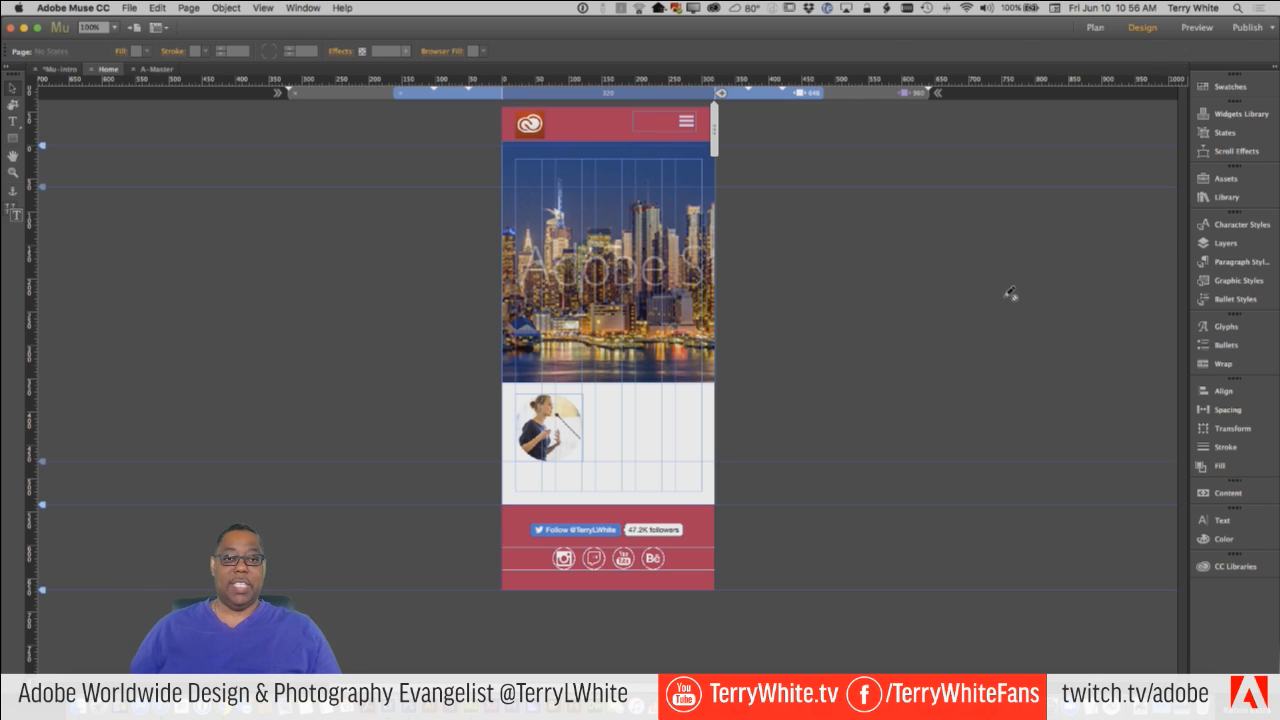
{"action": "left_click", "coordinate": [856, 97]}
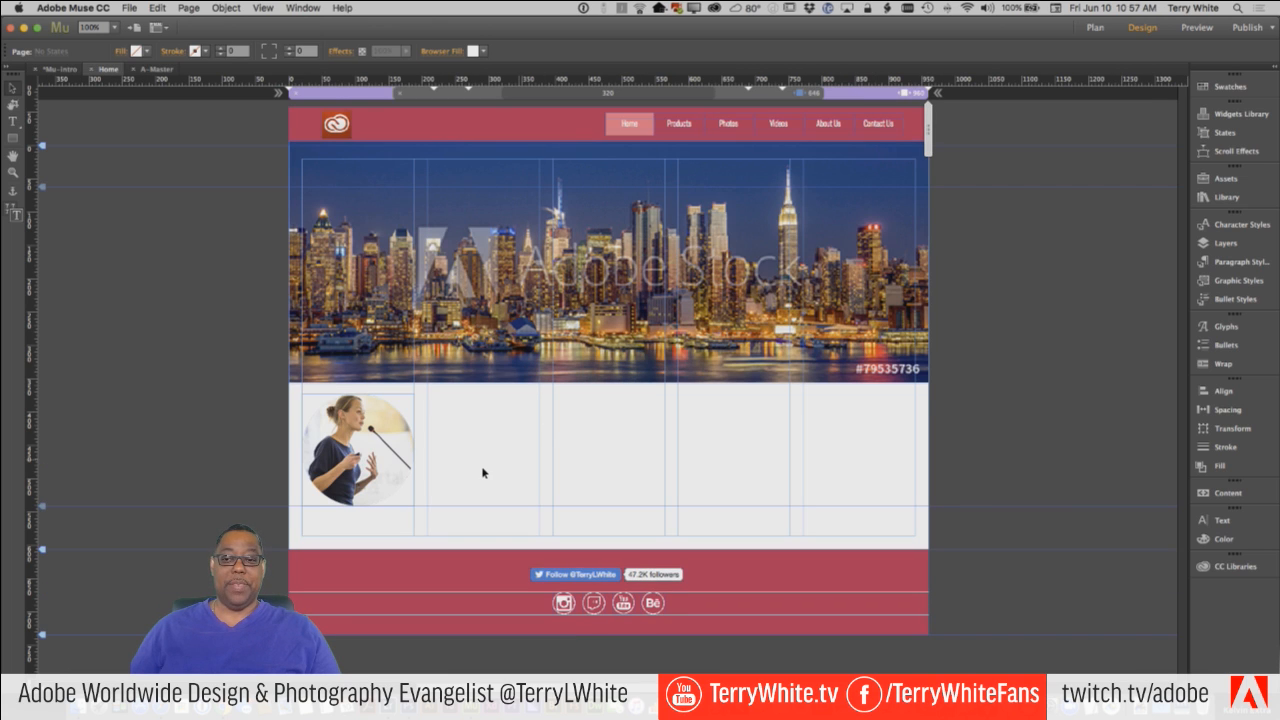
{"action": "left_click", "coordinate": [380, 465]}
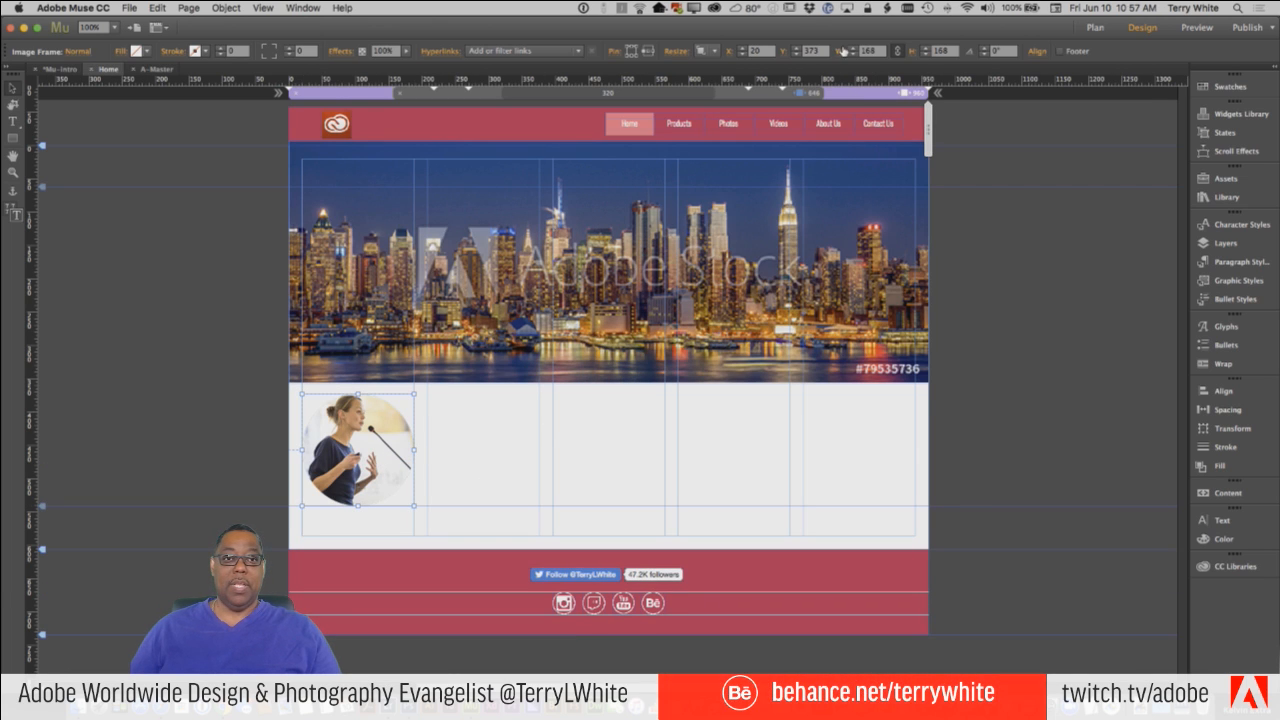
Turn off responsive resizing for the speaker graphic at the 960 px breakpoint and test it at 646 px and narrower widths, ending at 960 px.
{"action": "left_click", "coordinate": [706, 51]}
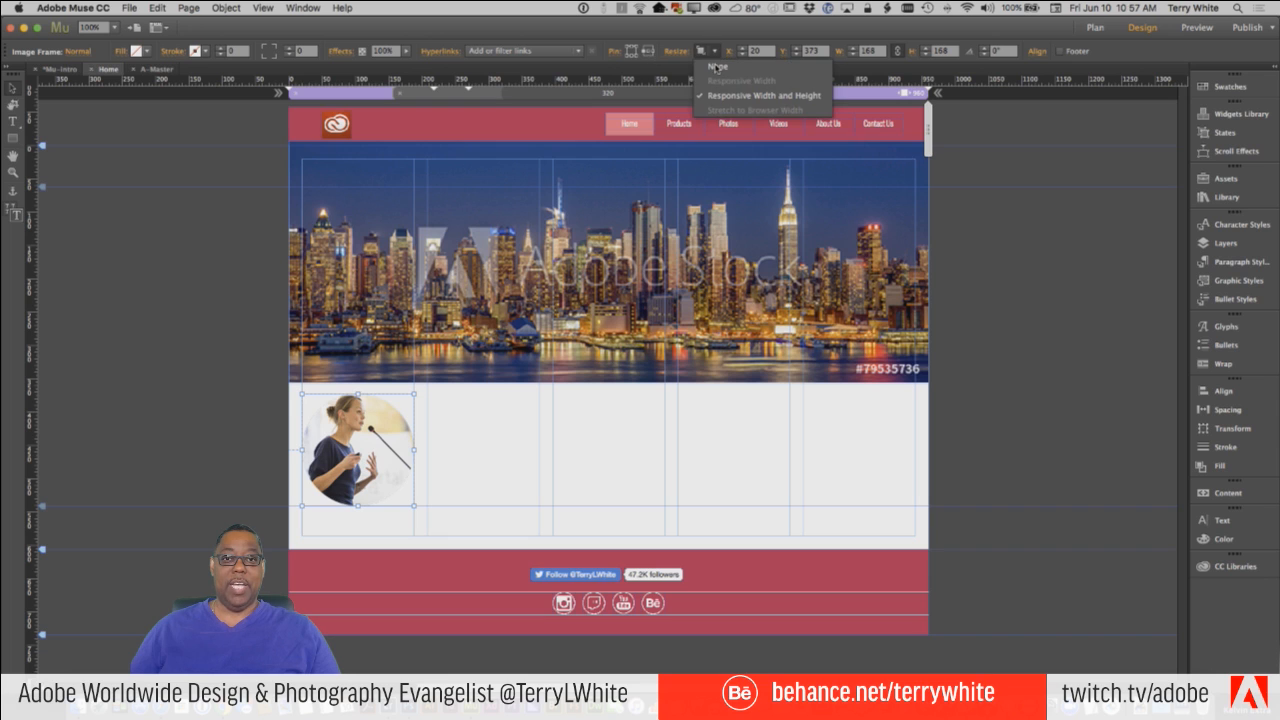
{"action": "left_click", "coordinate": [715, 68]}
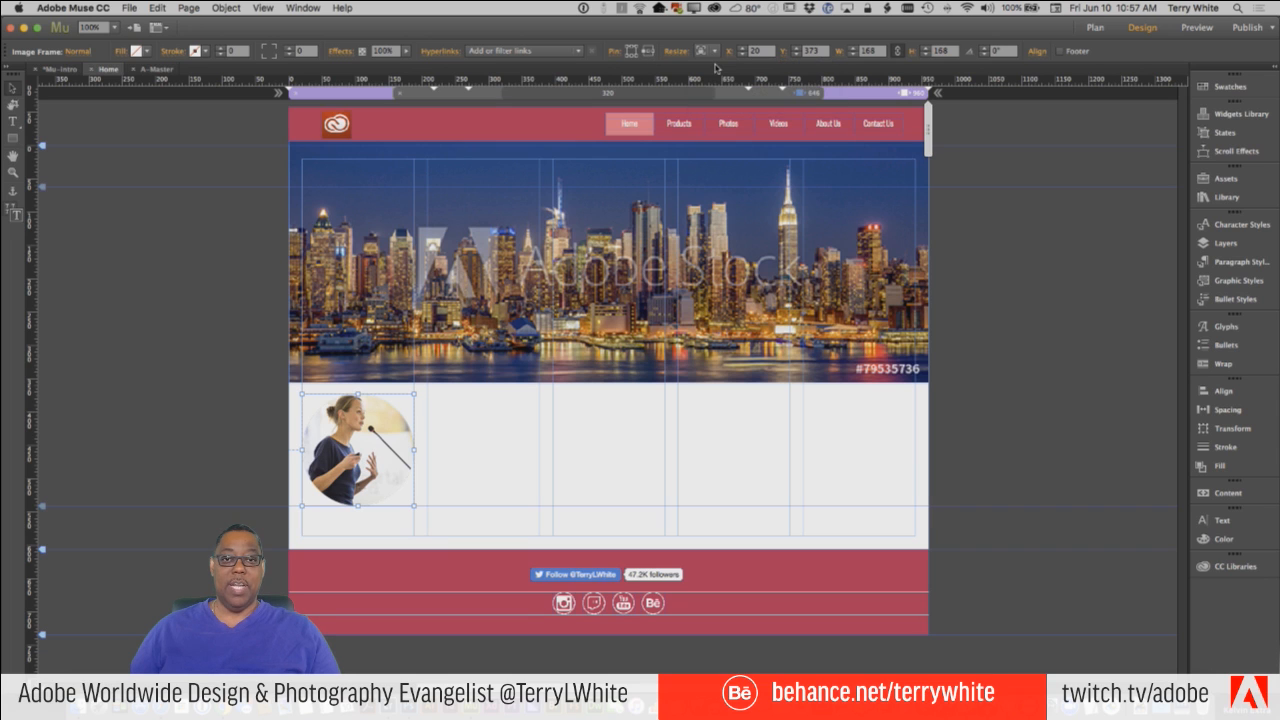
{"action": "left_click", "coordinate": [815, 94]}
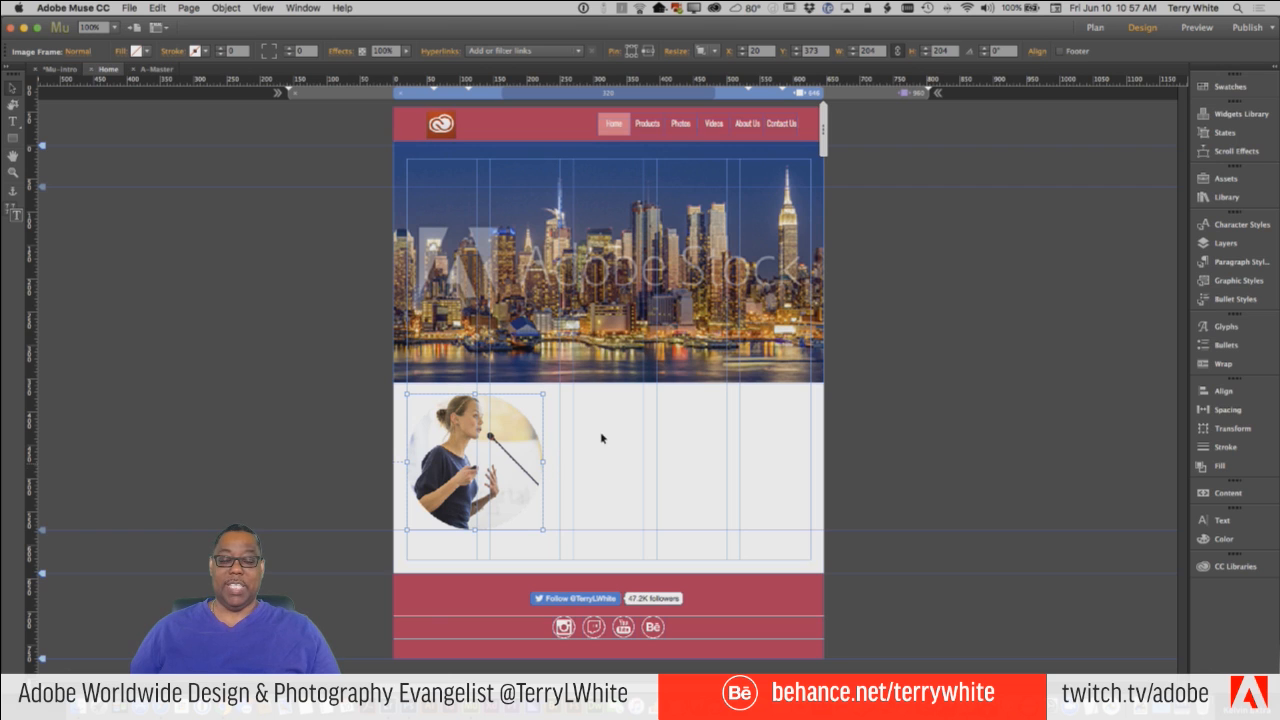
{"action": "left_click", "coordinate": [850, 97]}
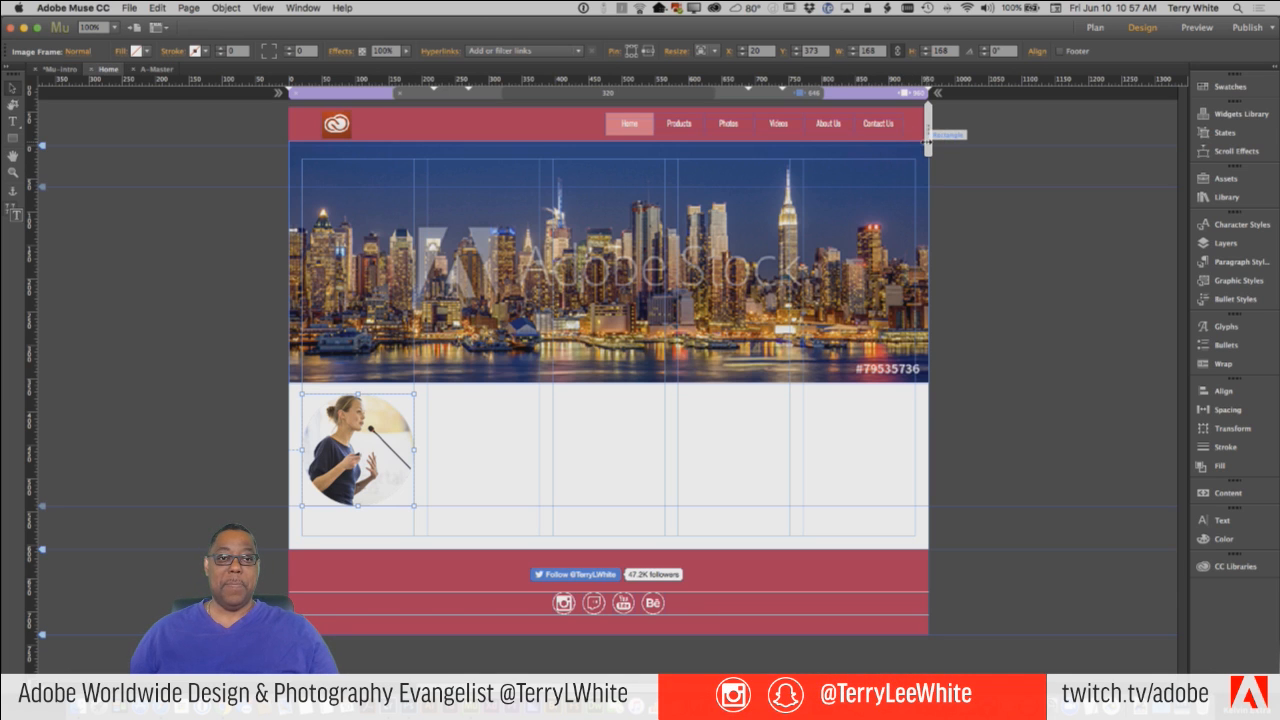
{"action": "mouse_move", "coordinate": [927, 135]}
{"action": "left_mouse_down"}
{"action": "mouse_move", "coordinate": [914, 155]}
{"action": "mouse_move", "coordinate": [815, 168]}
{"action": "mouse_move", "coordinate": [699, 162]}
{"action": "mouse_move", "coordinate": [706, 152]}
{"action": "left_mouse_up"}
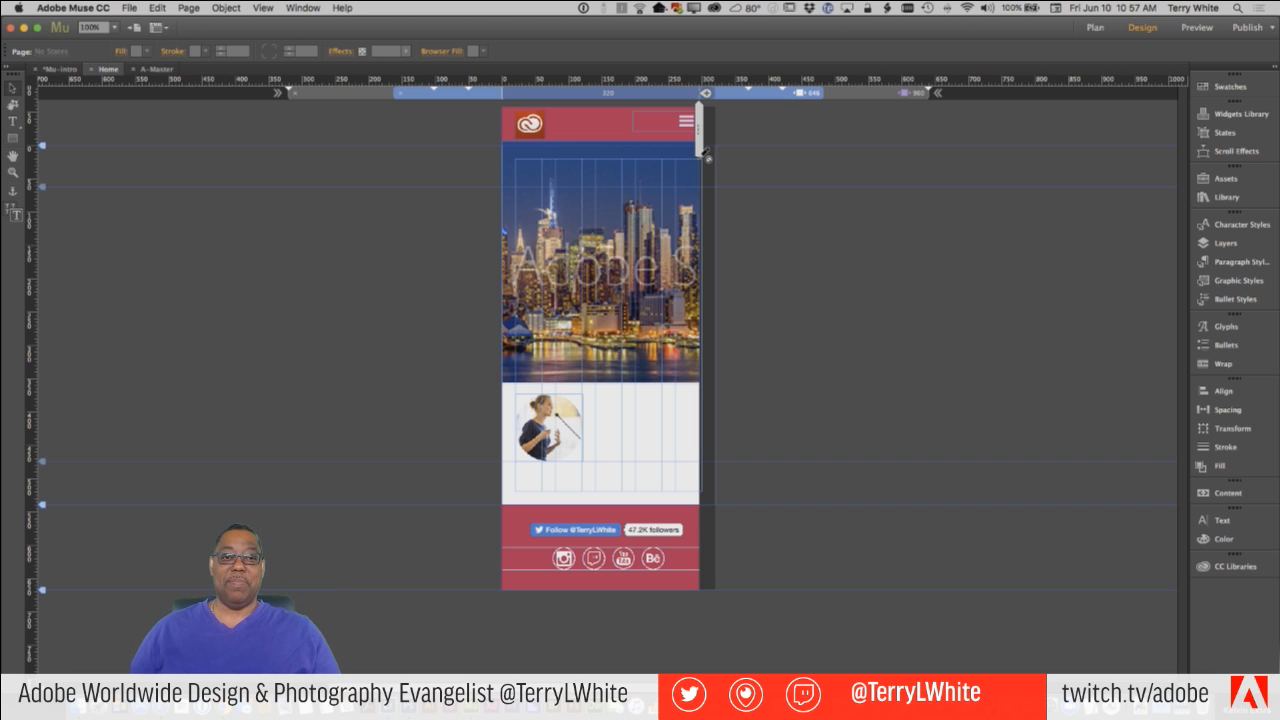
{"action": "left_click", "coordinate": [905, 92]}
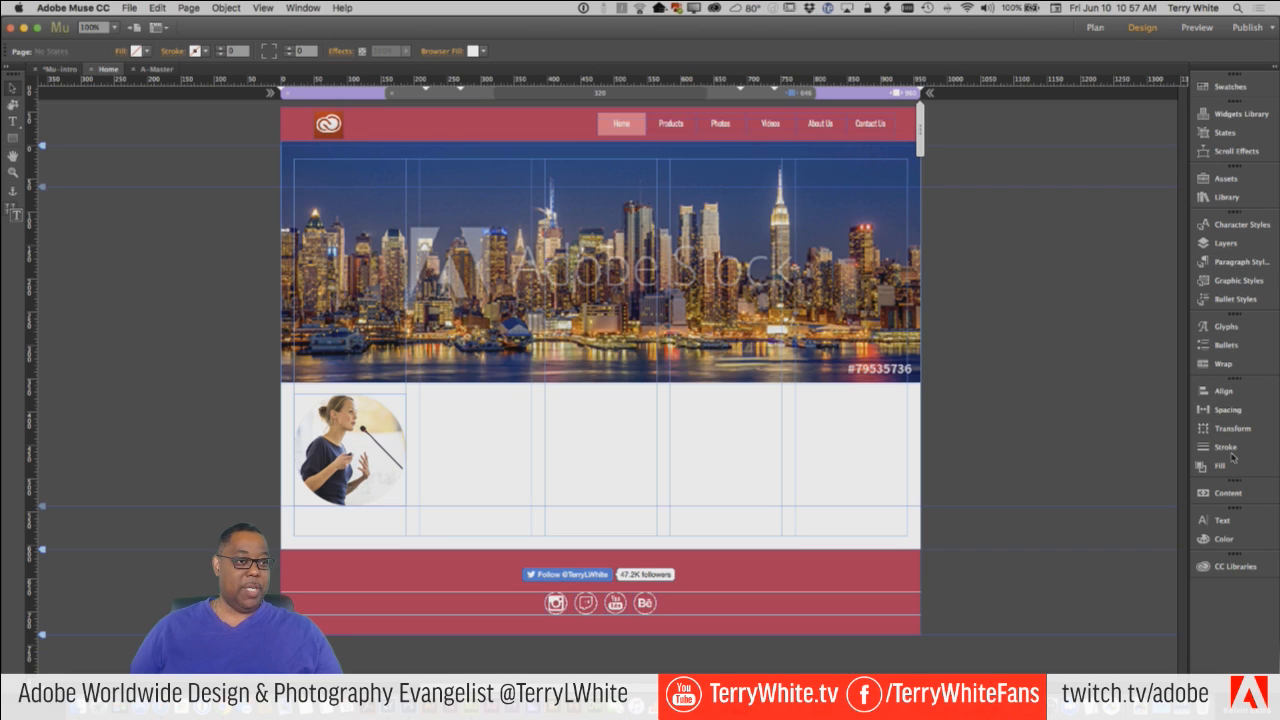
Place the Creativity concept image from the Altura CC library beneath the skyline at about 544 by 326 px, flush with the last column.
{"action": "left_click", "coordinate": [1232, 567]}
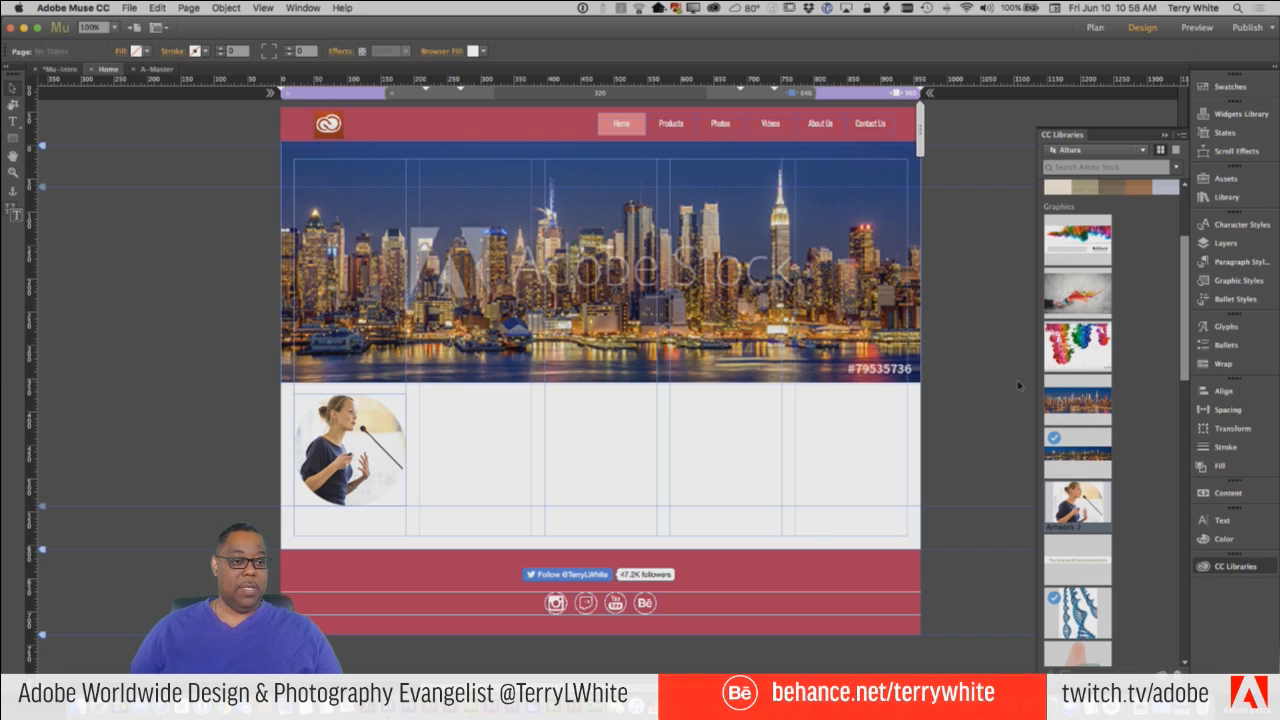
{"action": "scroll", "coordinate": [1143, 433], "scroll_direction": "down", "scroll_amount": 10}
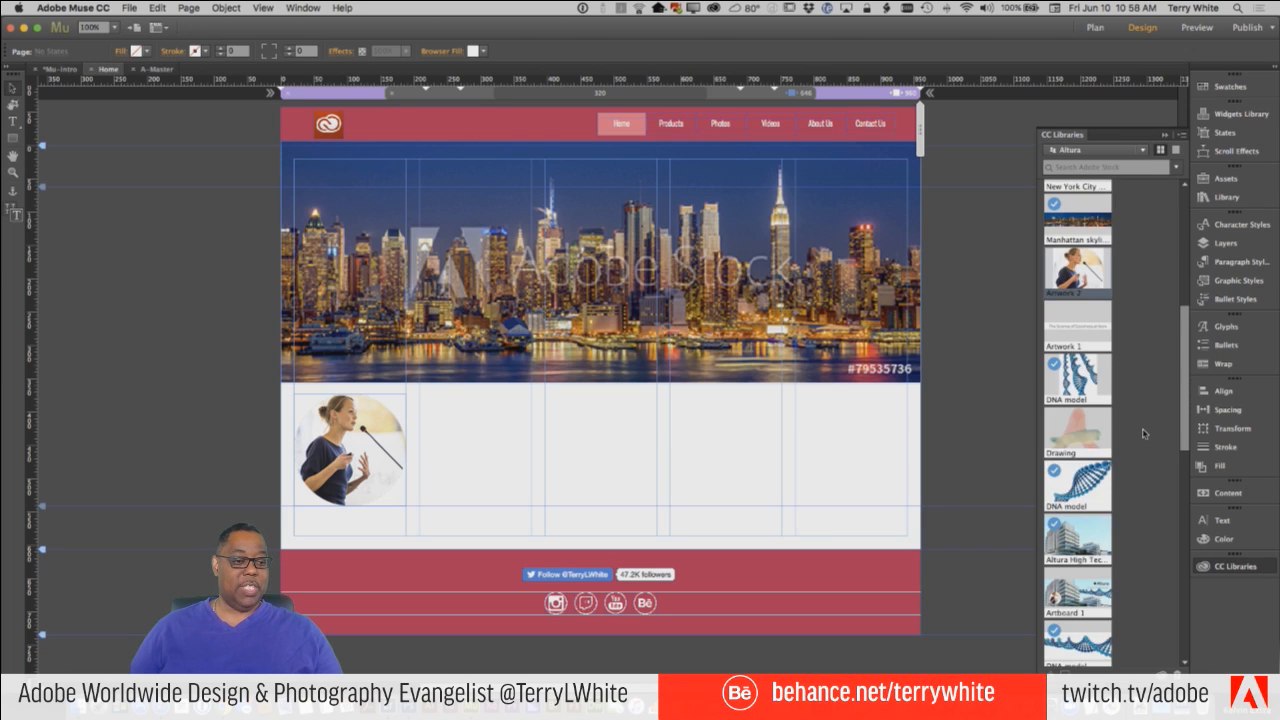
{"action": "scroll", "coordinate": [1143, 433], "scroll_direction": "down", "scroll_amount": 5}
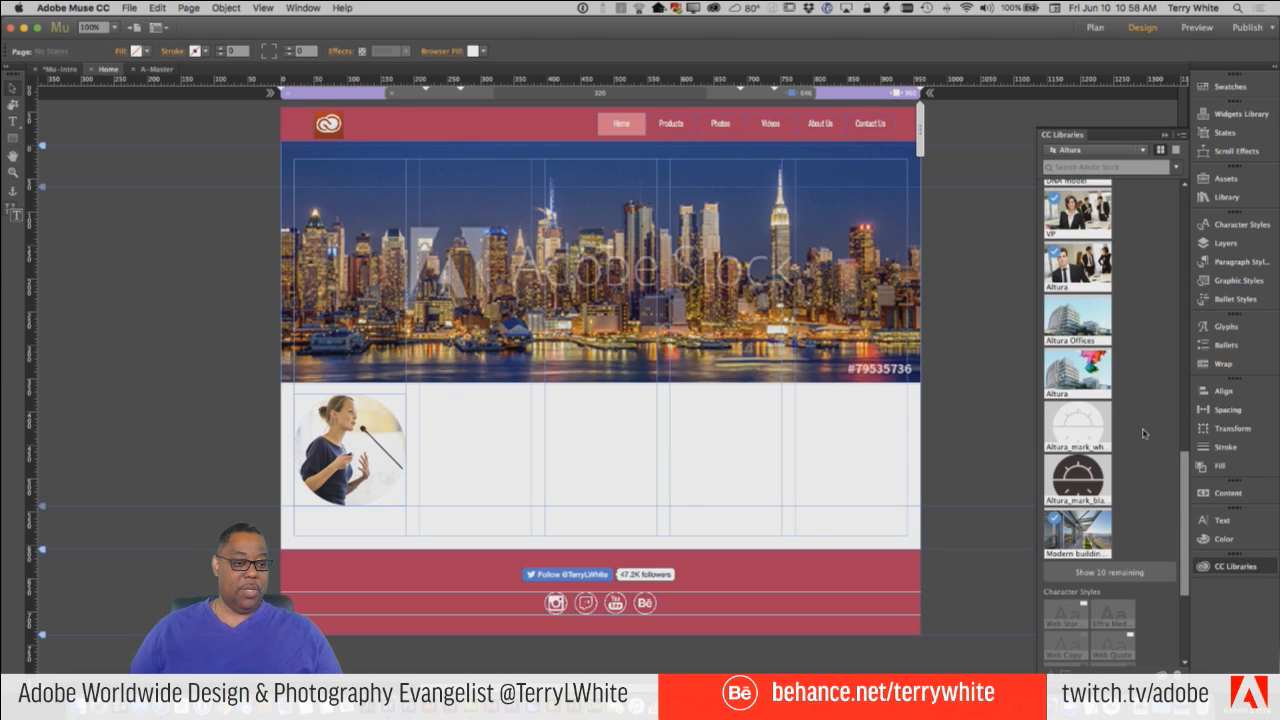
{"action": "scroll", "coordinate": [1143, 433], "scroll_direction": "up", "scroll_amount": 8}
{"action": "scroll", "coordinate": [1143, 433], "scroll_direction": "up", "scroll_amount": 8}
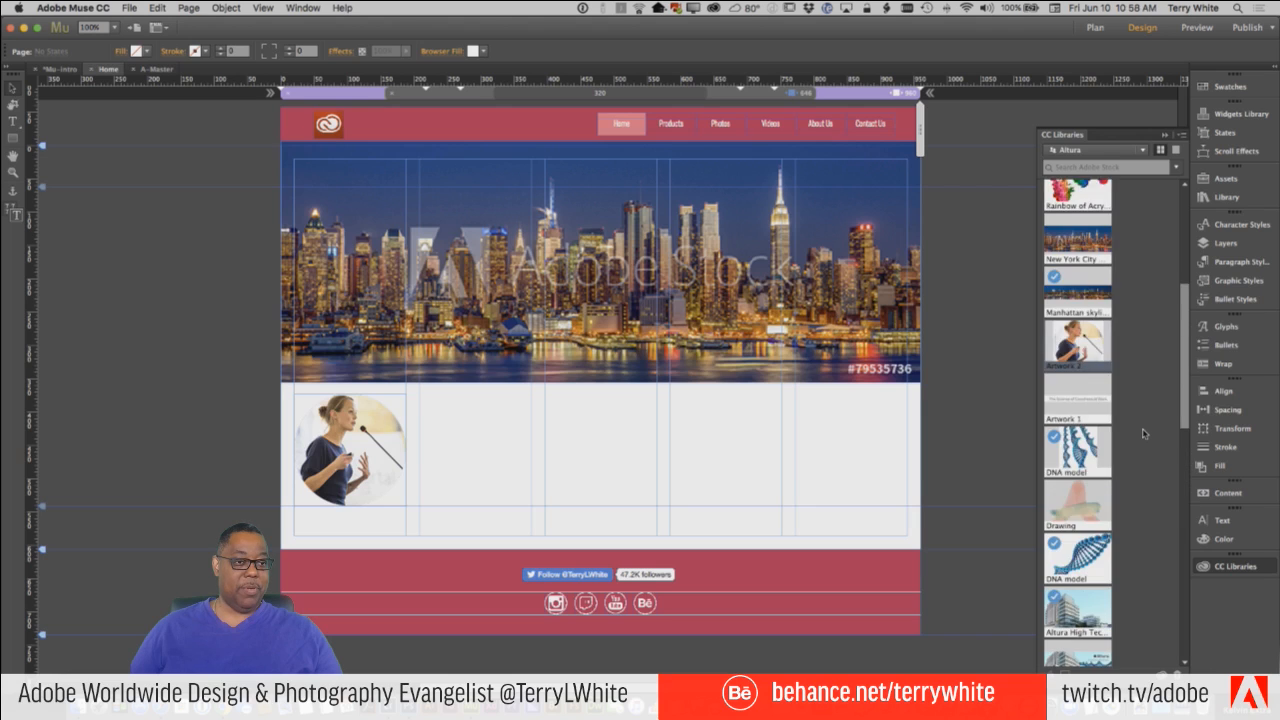
{"action": "scroll", "coordinate": [1143, 433], "scroll_direction": "up", "scroll_amount": 5}
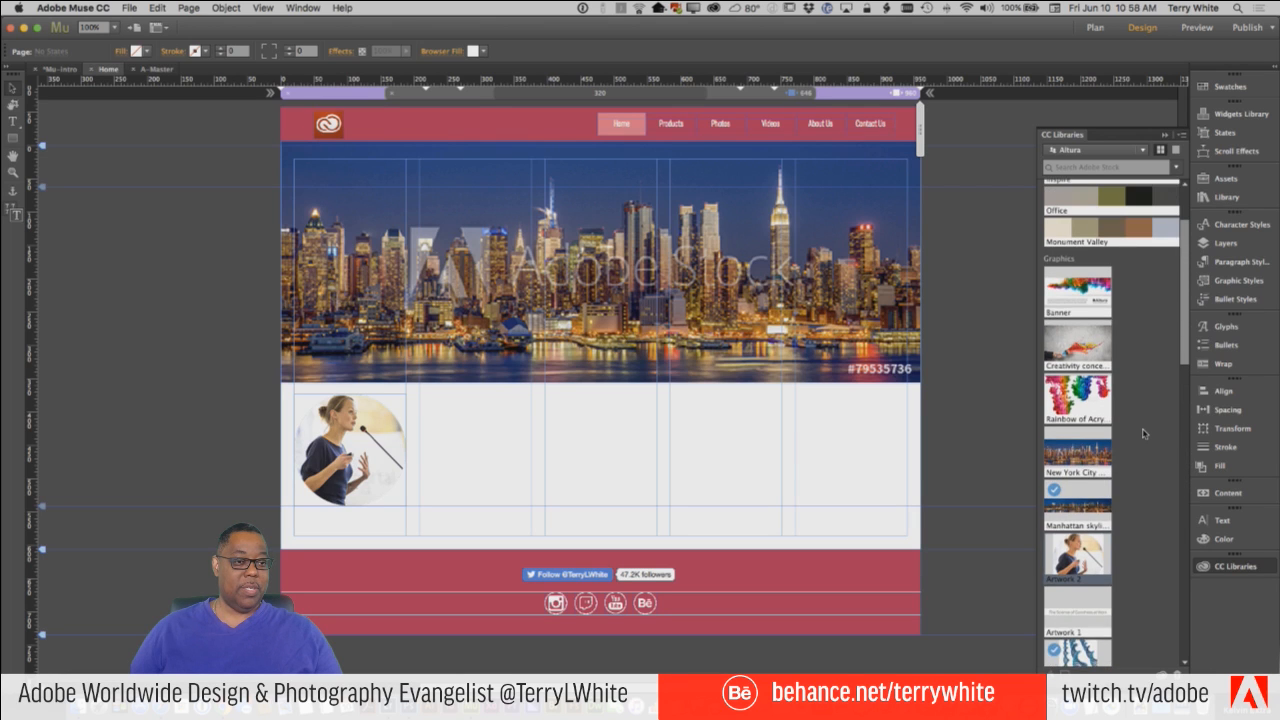
{"action": "left_click_drag", "start_coordinate": [1077, 368], "coordinate": [910, 557]}
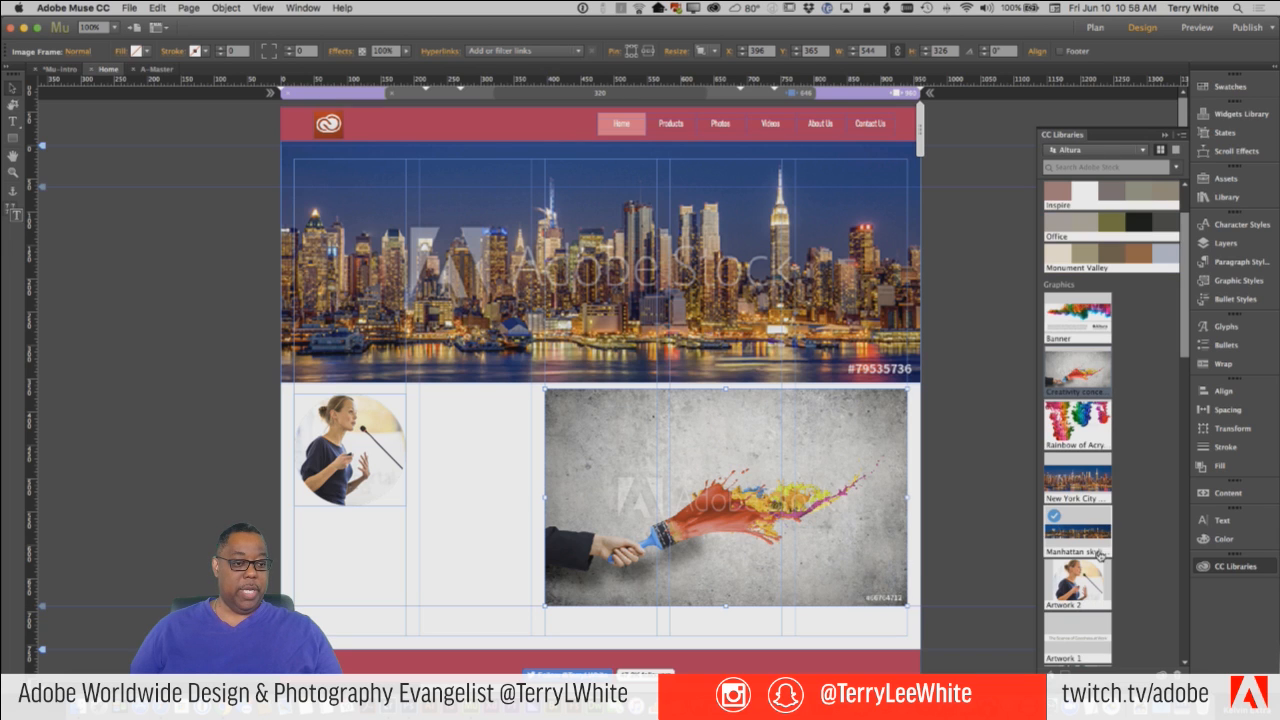
Place the DNA model image with vertical strands at about 236 by 314 px below the paintbrush image, aligned with its left edge.
{"action": "scroll", "coordinate": [1100, 556], "scroll_direction": "down", "scroll_amount": 5}
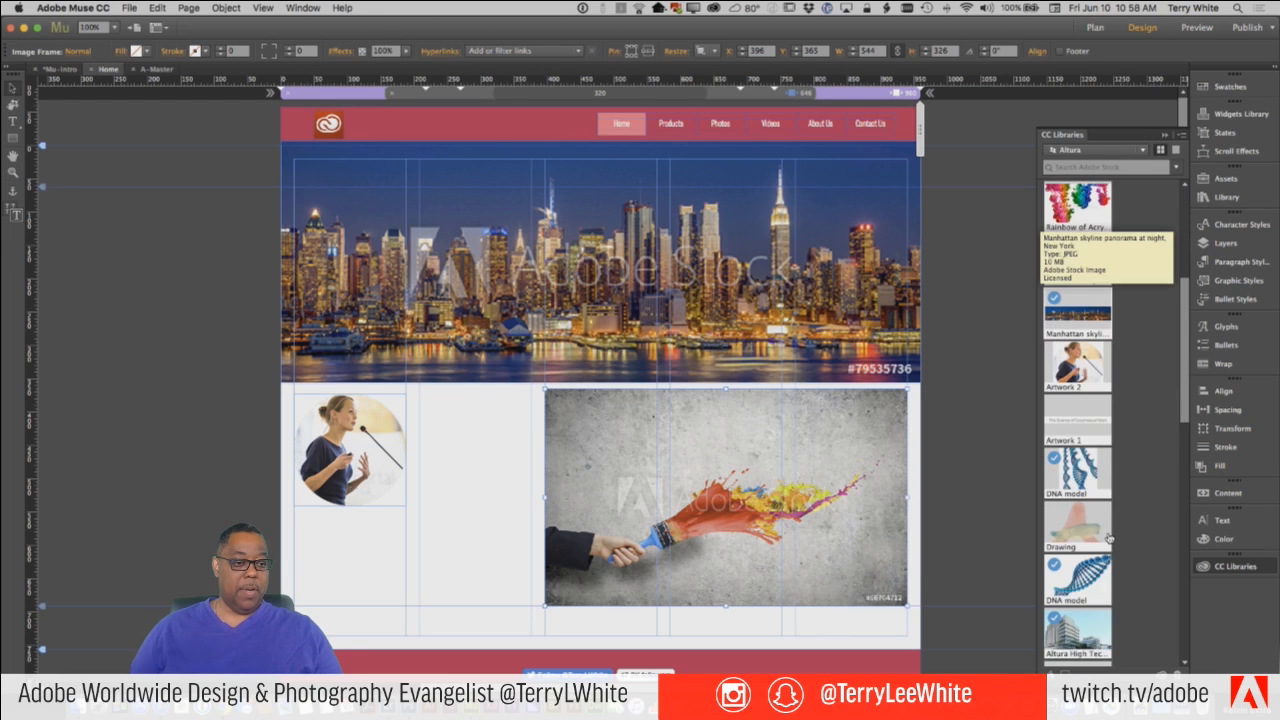
{"action": "scroll", "coordinate": [1108, 538], "scroll_direction": "down", "scroll_amount": 1}
{"action": "left_click_drag", "start_coordinate": [1074, 457], "coordinate": [524, 562]}
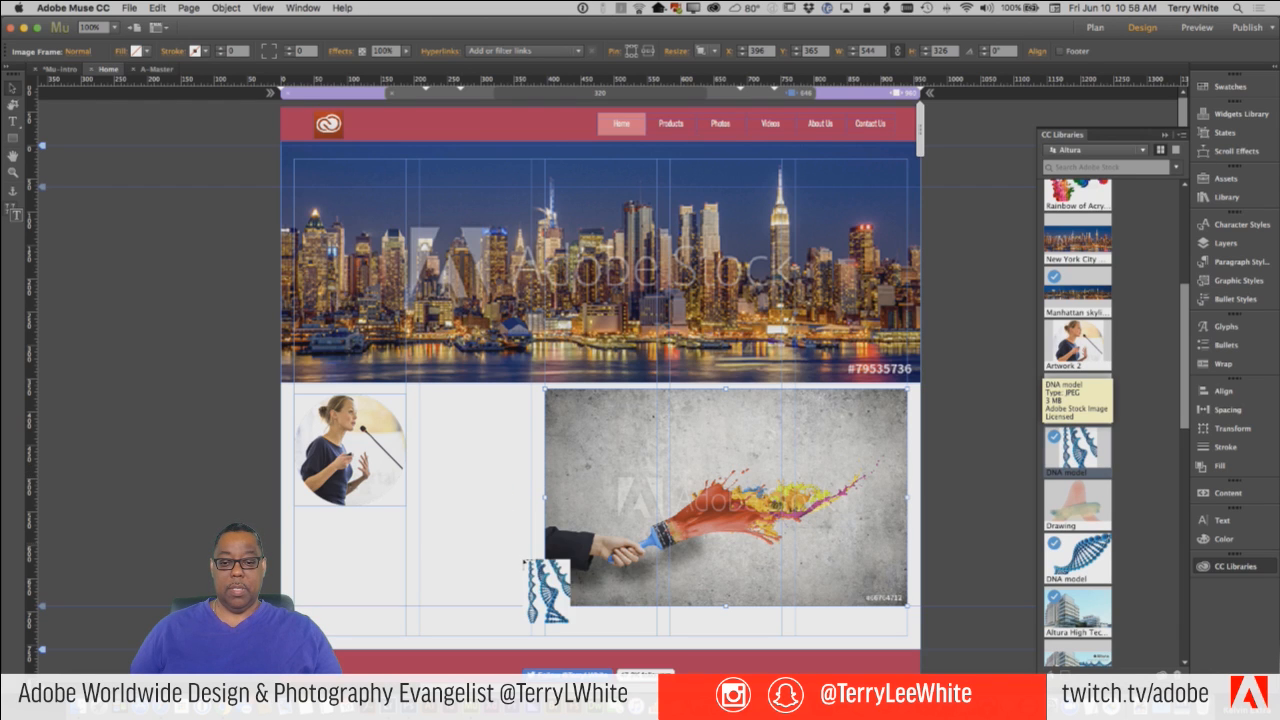
{"action": "left_click_drag", "start_coordinate": [447, 517], "coordinate": [604, 624]}
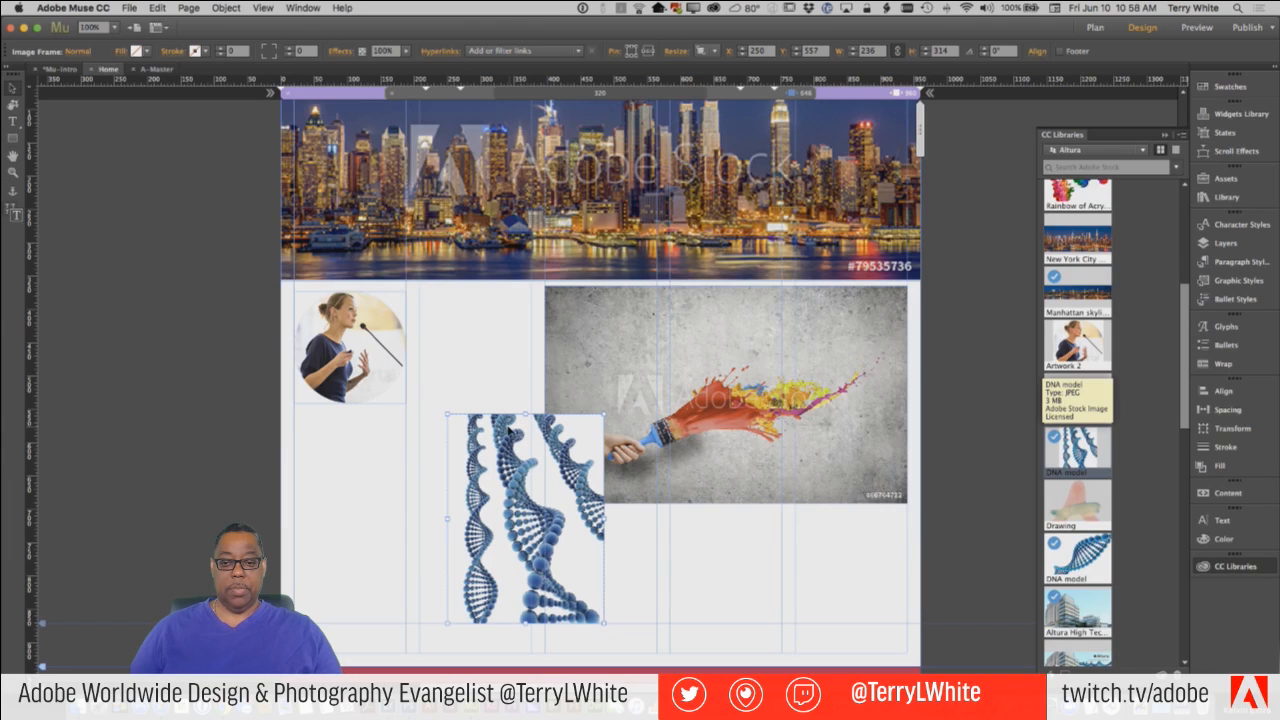
{"action": "left_click_drag", "start_coordinate": [501, 436], "coordinate": [600, 563]}
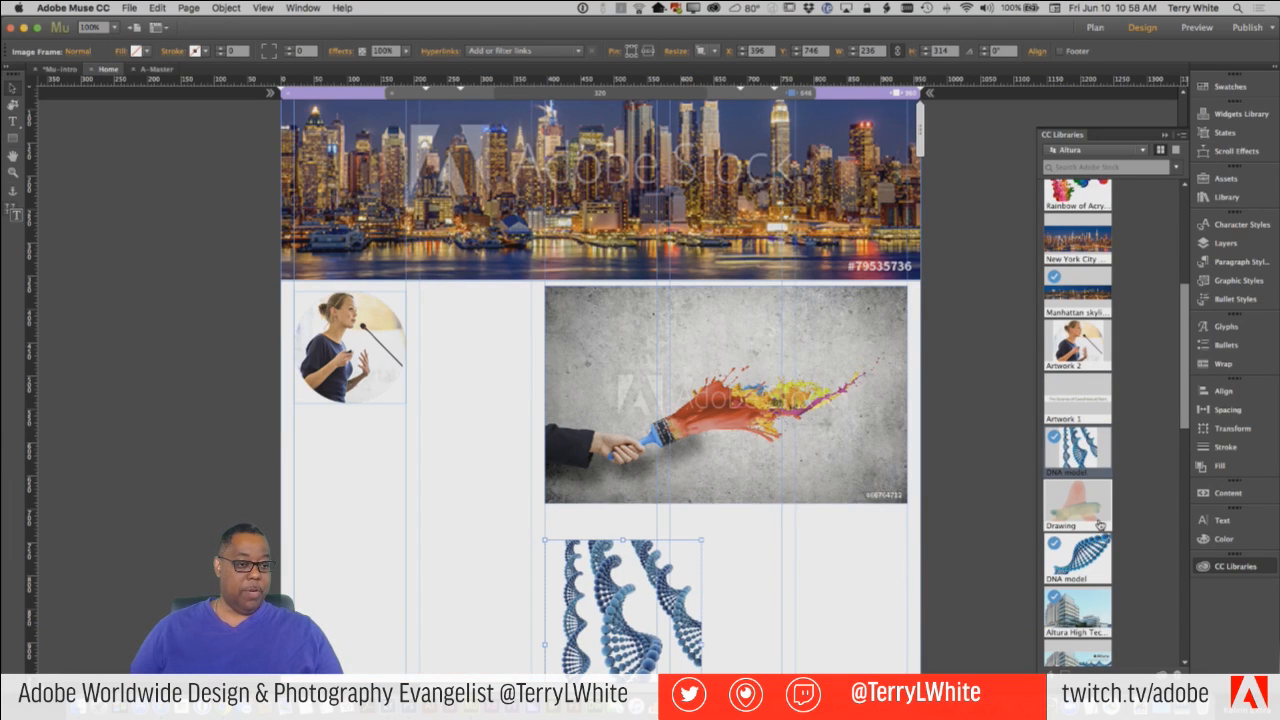
Place the diagonal DNA model image at about 281 by 211 px beside the first one, aligned with the paintbrush image's right edge.
{"action": "left_click", "coordinate": [1090, 552]}
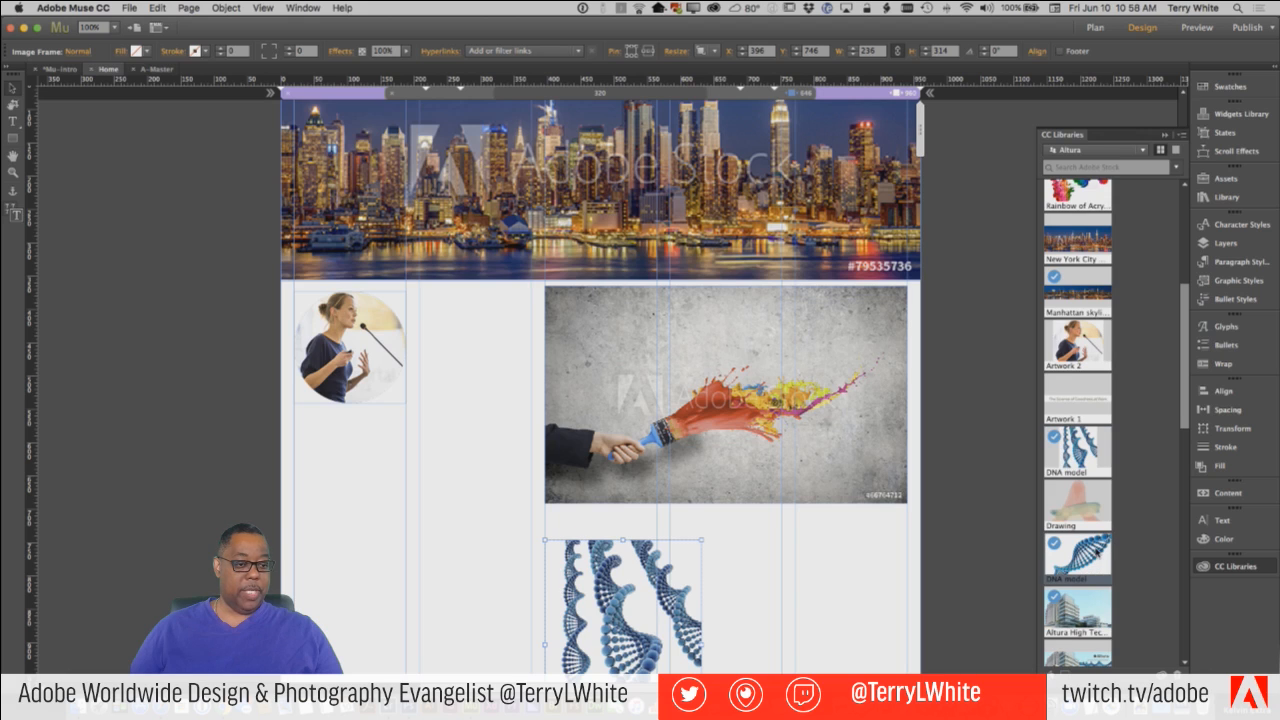
{"action": "mouse_move", "coordinate": [1092, 552]}
{"action": "left_mouse_down"}
{"action": "mouse_move", "coordinate": [573, 482]}
{"action": "mouse_move", "coordinate": [437, 480]}
{"action": "mouse_move", "coordinate": [446, 457]}
{"action": "mouse_move", "coordinate": [421, 452]}
{"action": "mouse_move", "coordinate": [700, 556]}
{"action": "mouse_move", "coordinate": [721, 543]}
{"action": "mouse_move", "coordinate": [828, 676]}
{"action": "mouse_move", "coordinate": [837, 665]}
{"action": "mouse_move", "coordinate": [808, 555]}
{"action": "left_mouse_up"}
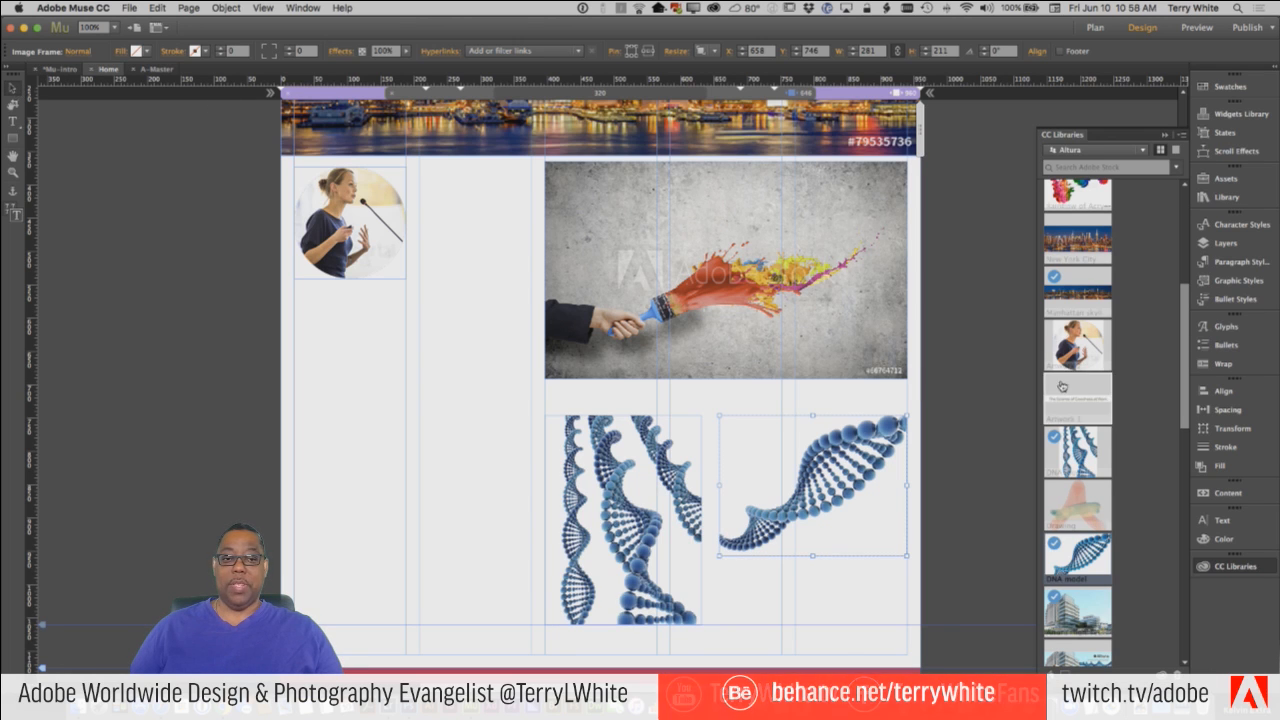
{"action": "scroll", "coordinate": [946, 393], "scroll_direction": "up", "scroll_amount": 3}
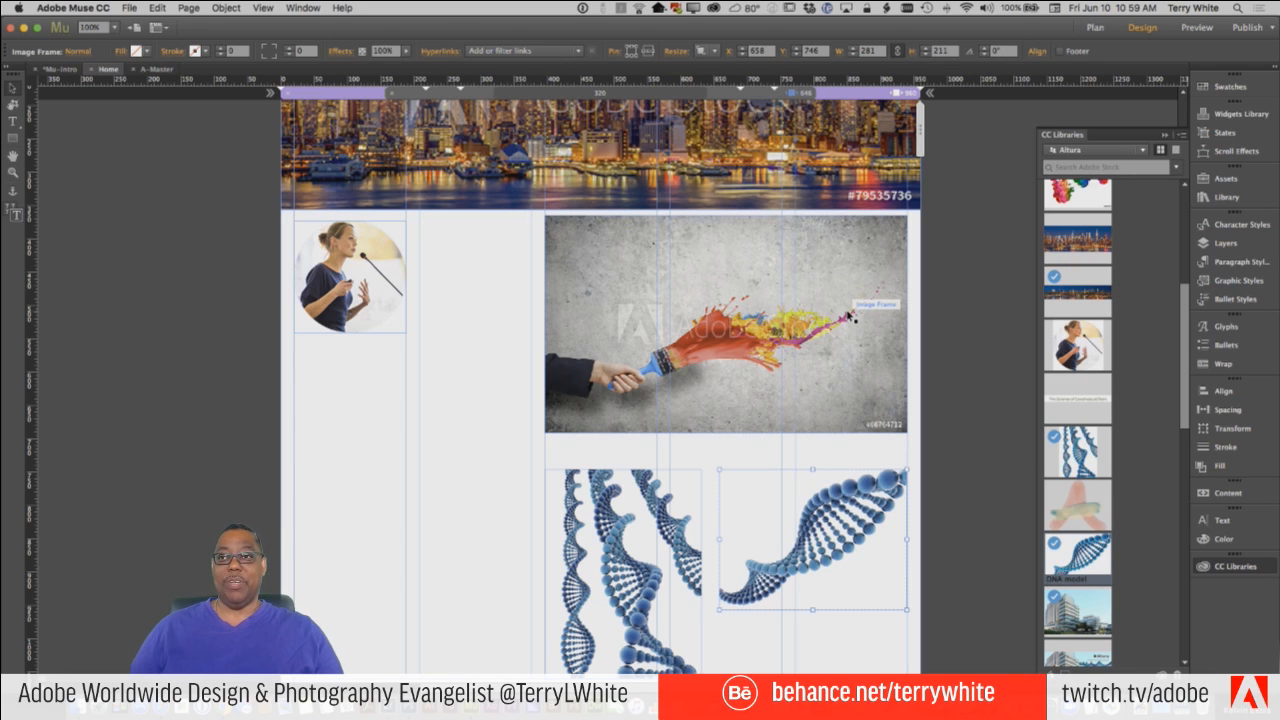
Pin the paintbrush image and both DNA model images to the right side of the page.
{"action": "left_click", "coordinate": [848, 315]}
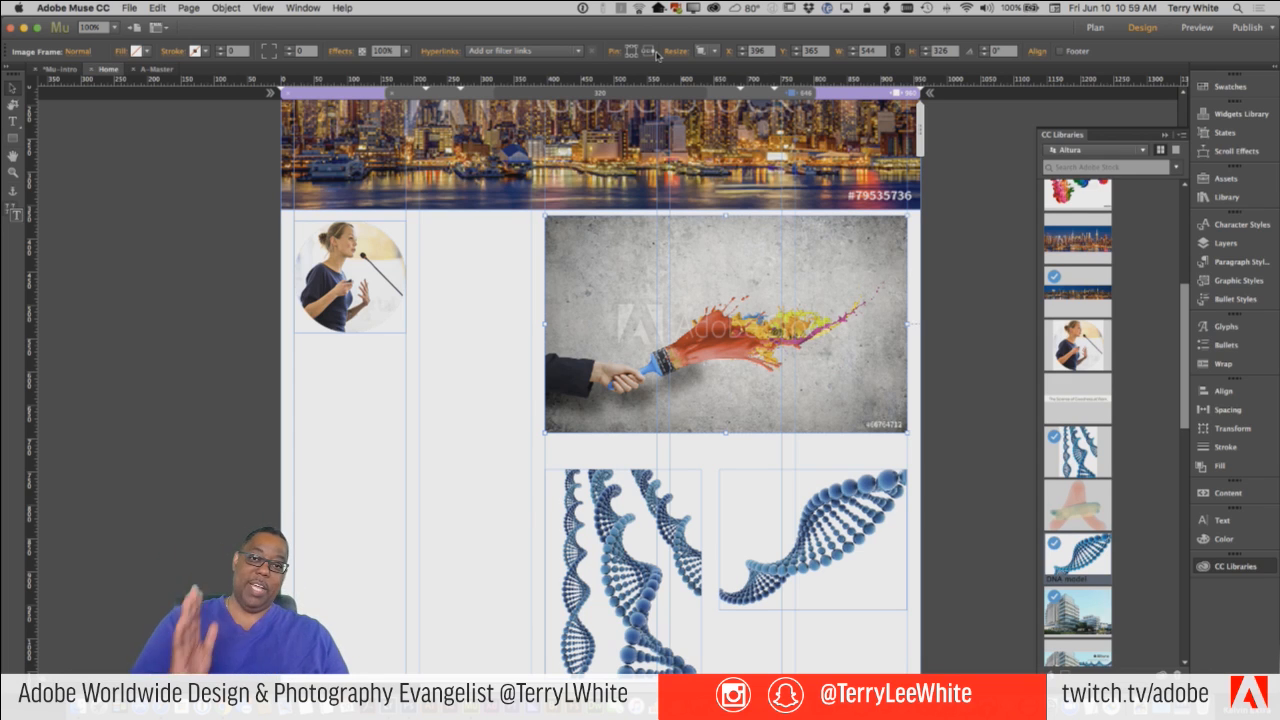
{"action": "left_click", "coordinate": [840, 500]}
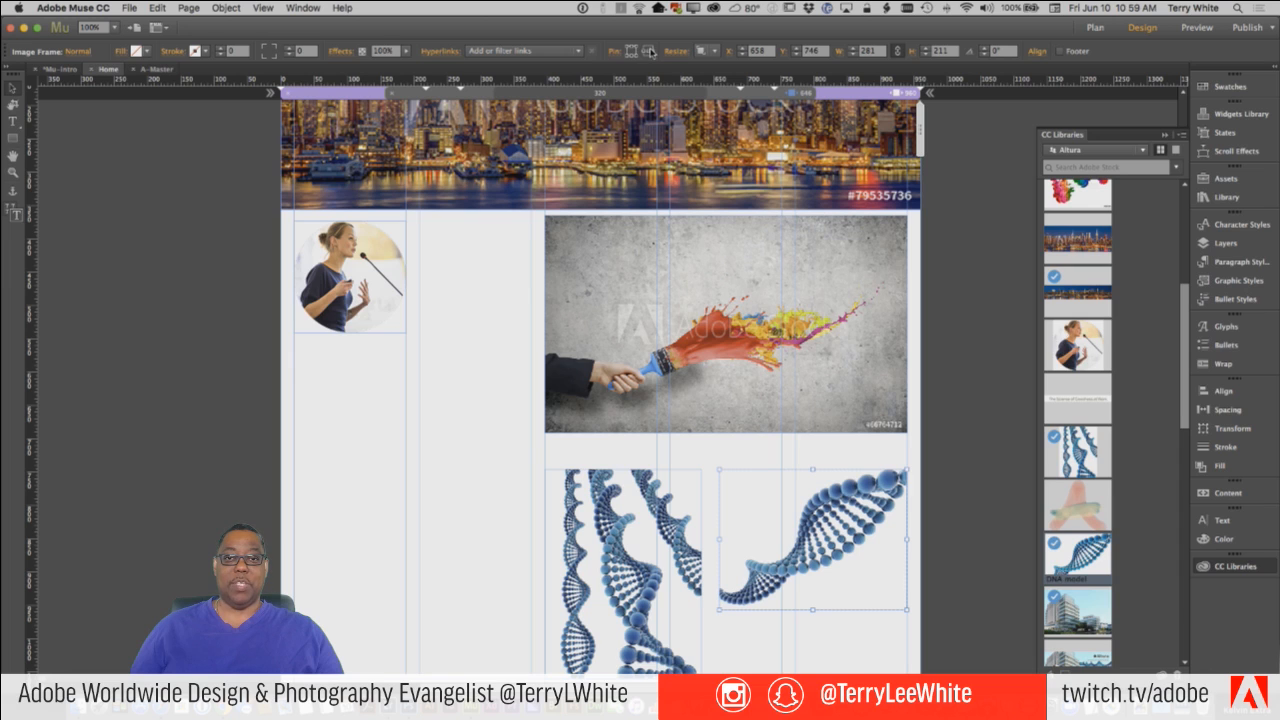
{"action": "left_click", "coordinate": [662, 543]}
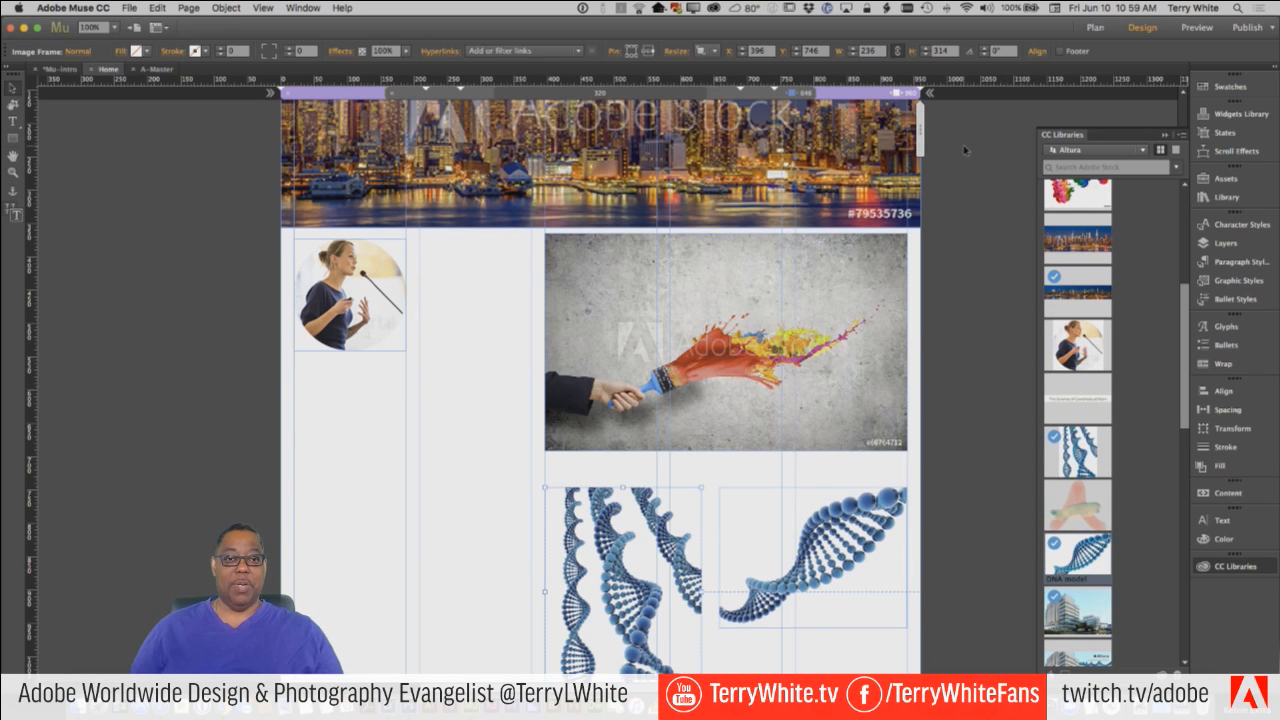
Test the pinned images at narrower page widths down to about 736 px, restore the 960 px width, and select the diagonal DNA image.
{"action": "scroll", "coordinate": [970, 150], "scroll_direction": "up", "scroll_amount": 3}
{"action": "scroll", "coordinate": [964, 150], "scroll_direction": "up", "scroll_amount": 1}
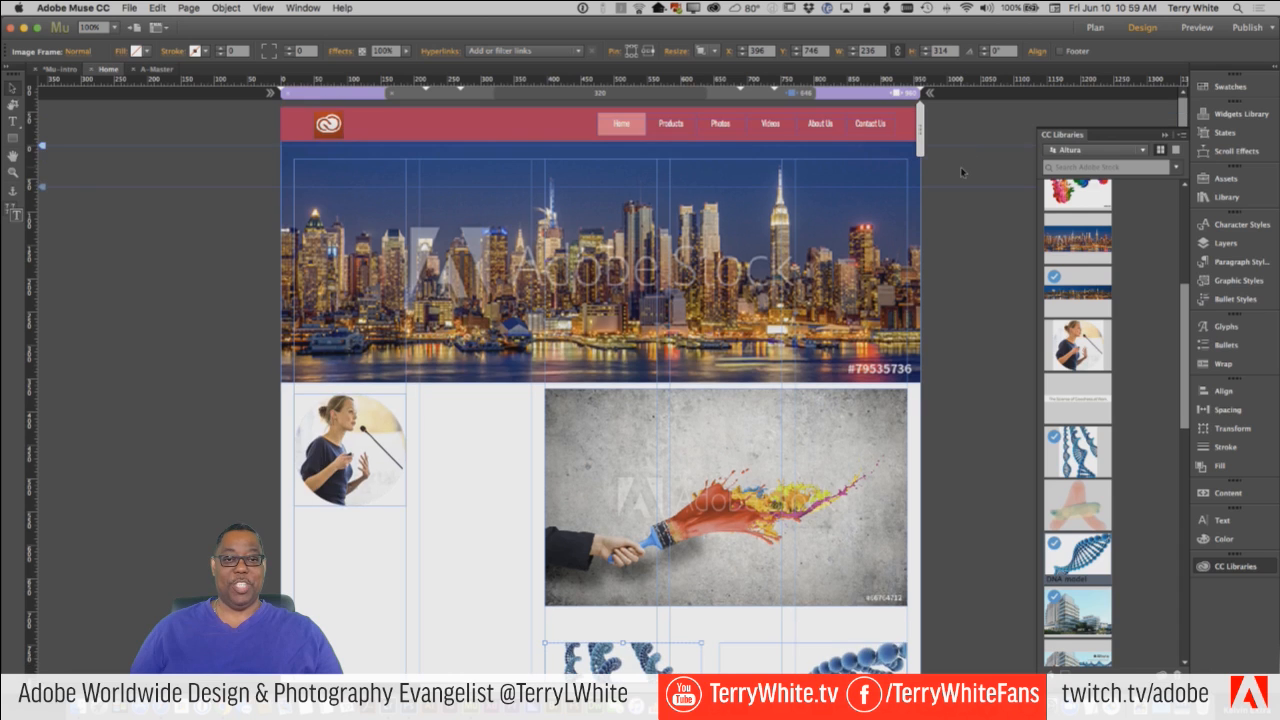
{"action": "left_click", "coordinate": [905, 151]}
{"action": "left_click_drag", "start_coordinate": [900, 153], "coordinate": [846, 160]}
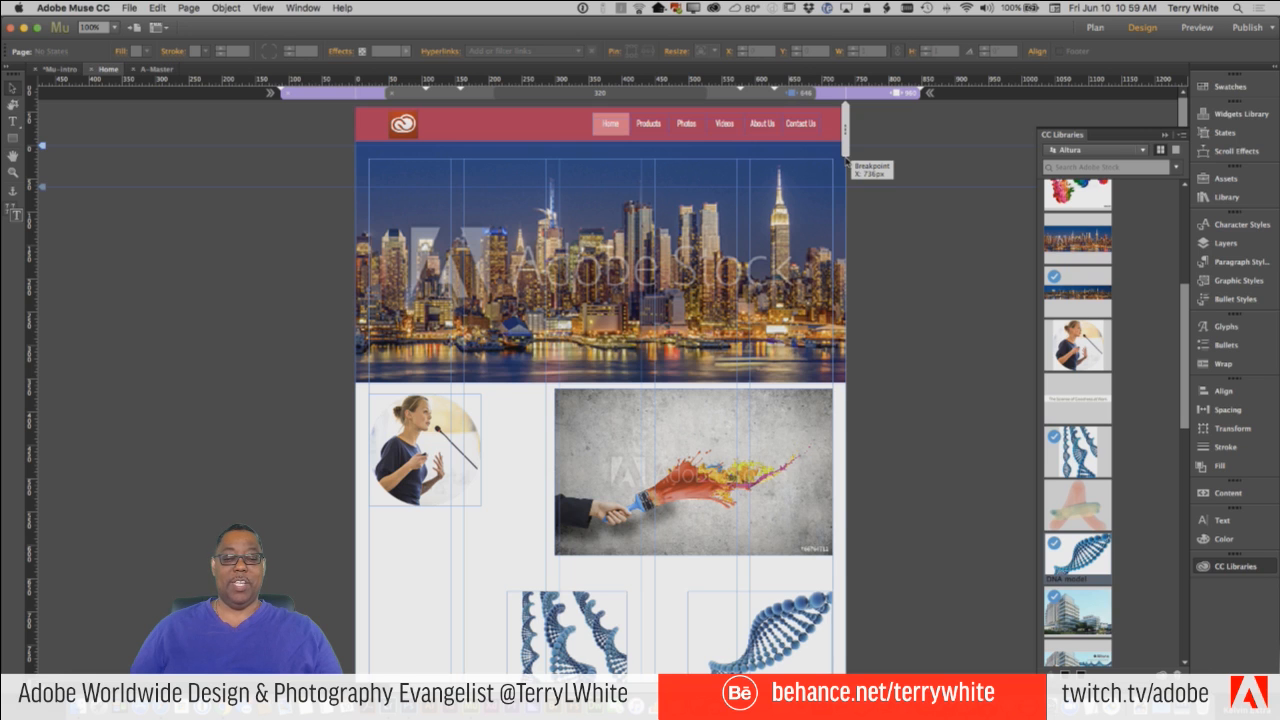
{"action": "left_click_drag", "start_coordinate": [863, 158], "coordinate": [865, 160]}
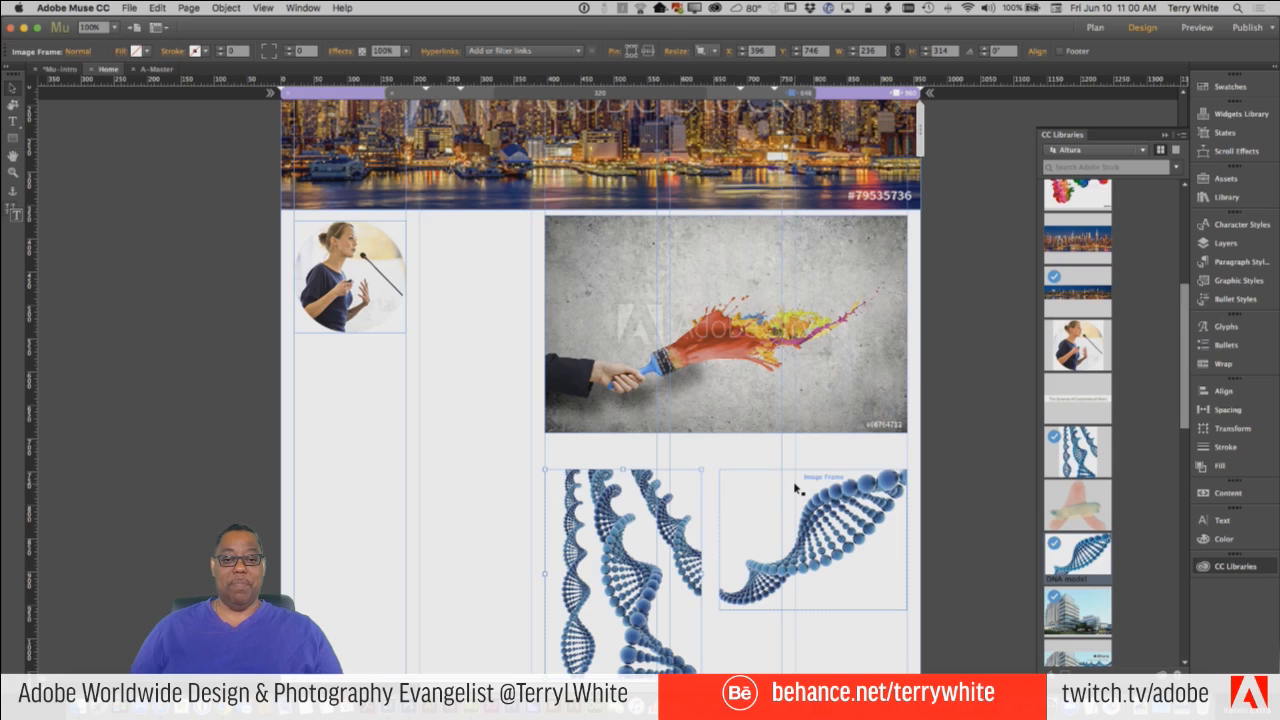
{"action": "left_click", "coordinate": [757, 507]}
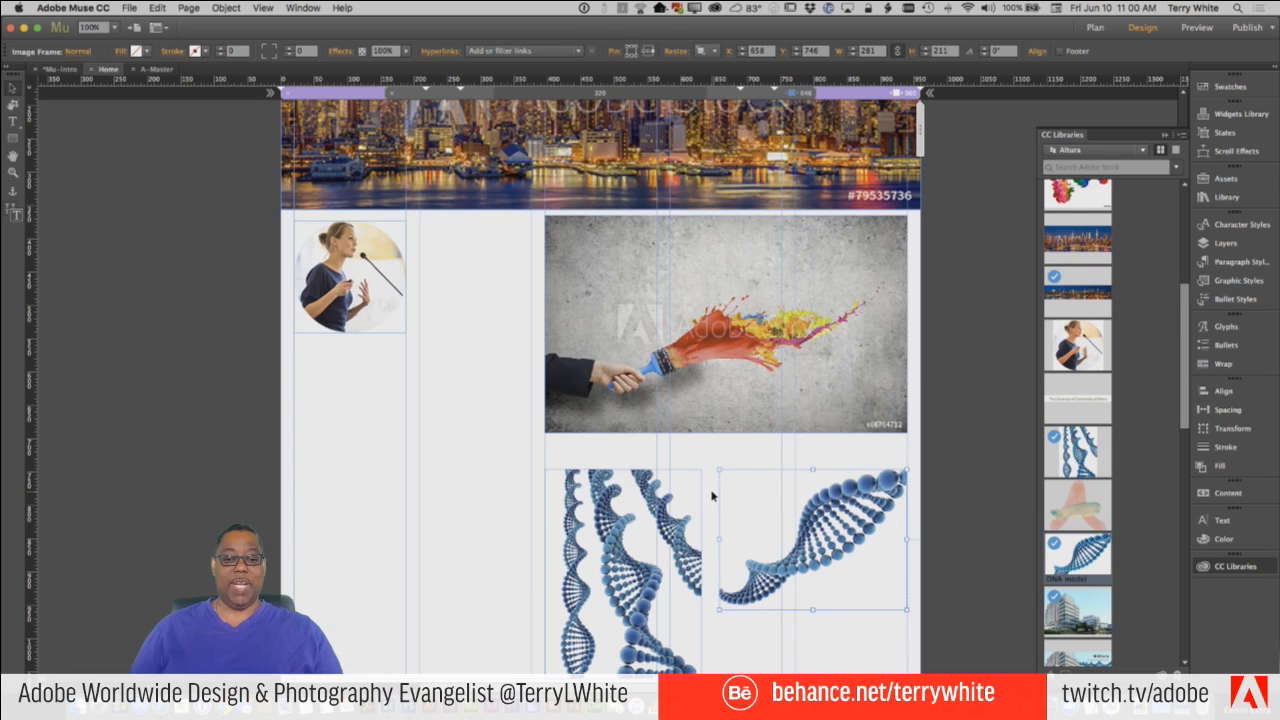
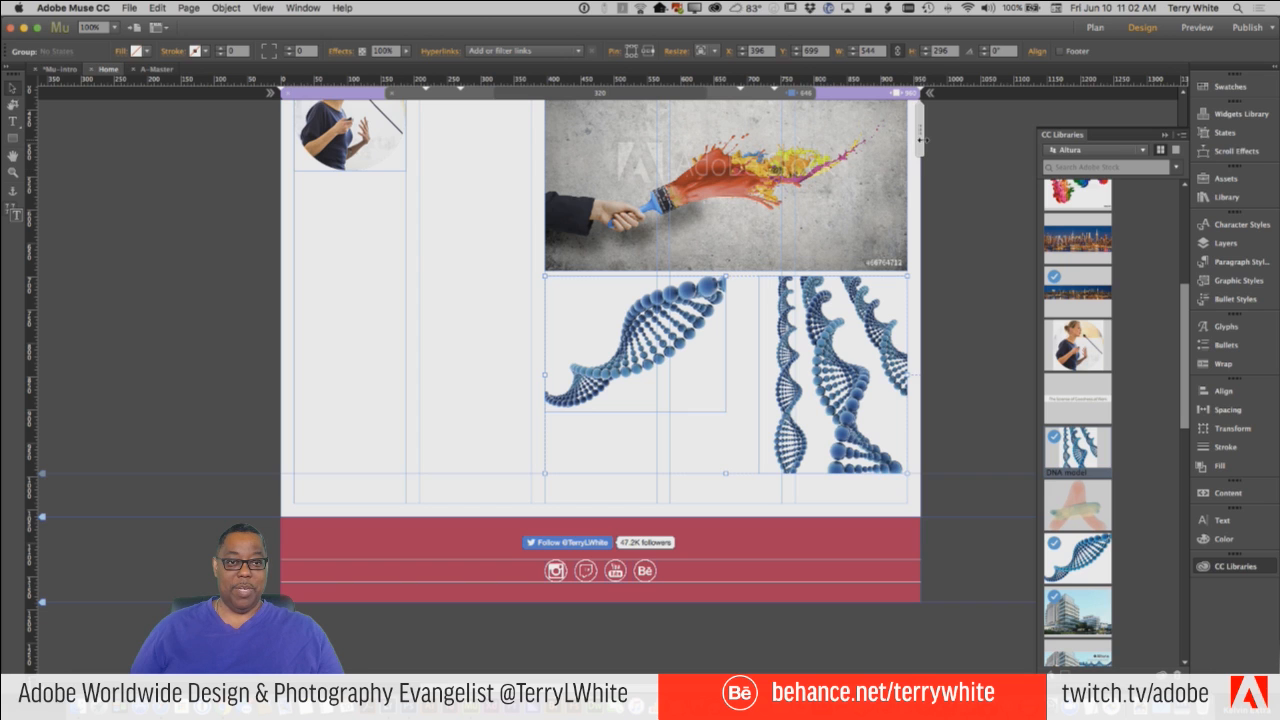
Test the DNA images at a narrower page width, and return to the 960 px breakpoint.
{"action": "left_click", "coordinate": [912, 145]}
{"action": "left_click_drag", "start_coordinate": [892, 149], "coordinate": [829, 164]}
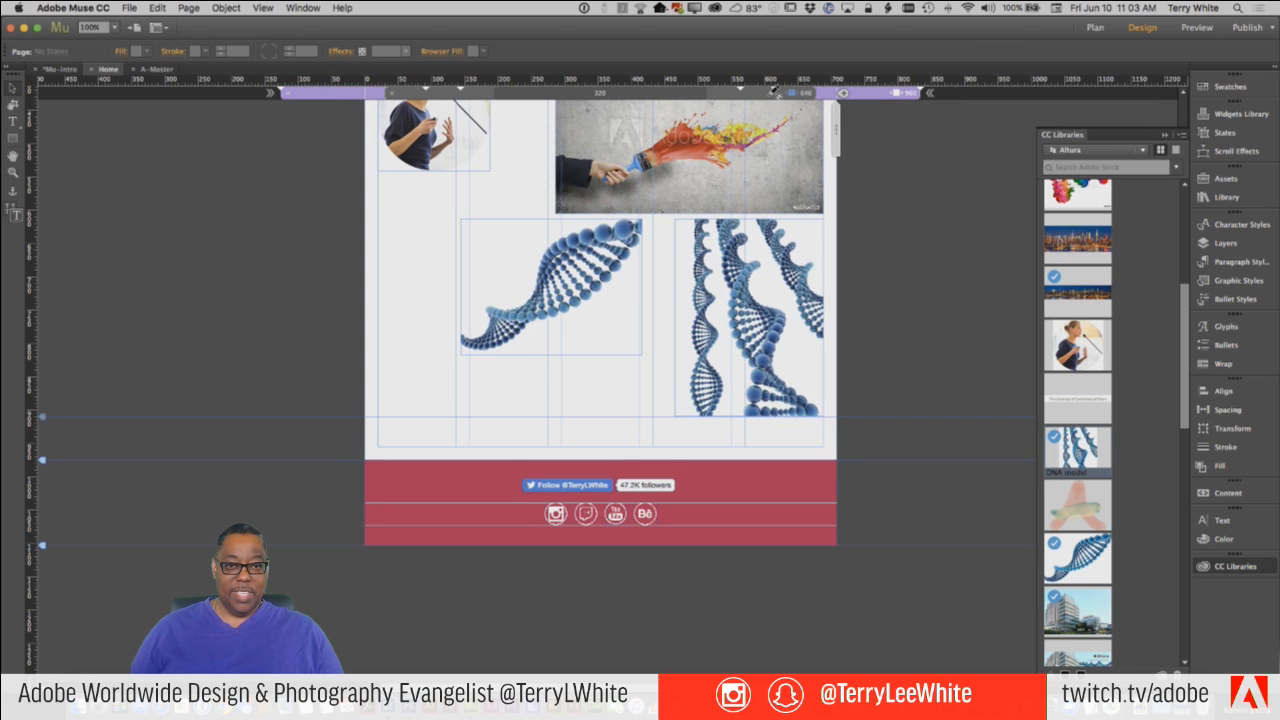
{"action": "left_click", "coordinate": [875, 97]}
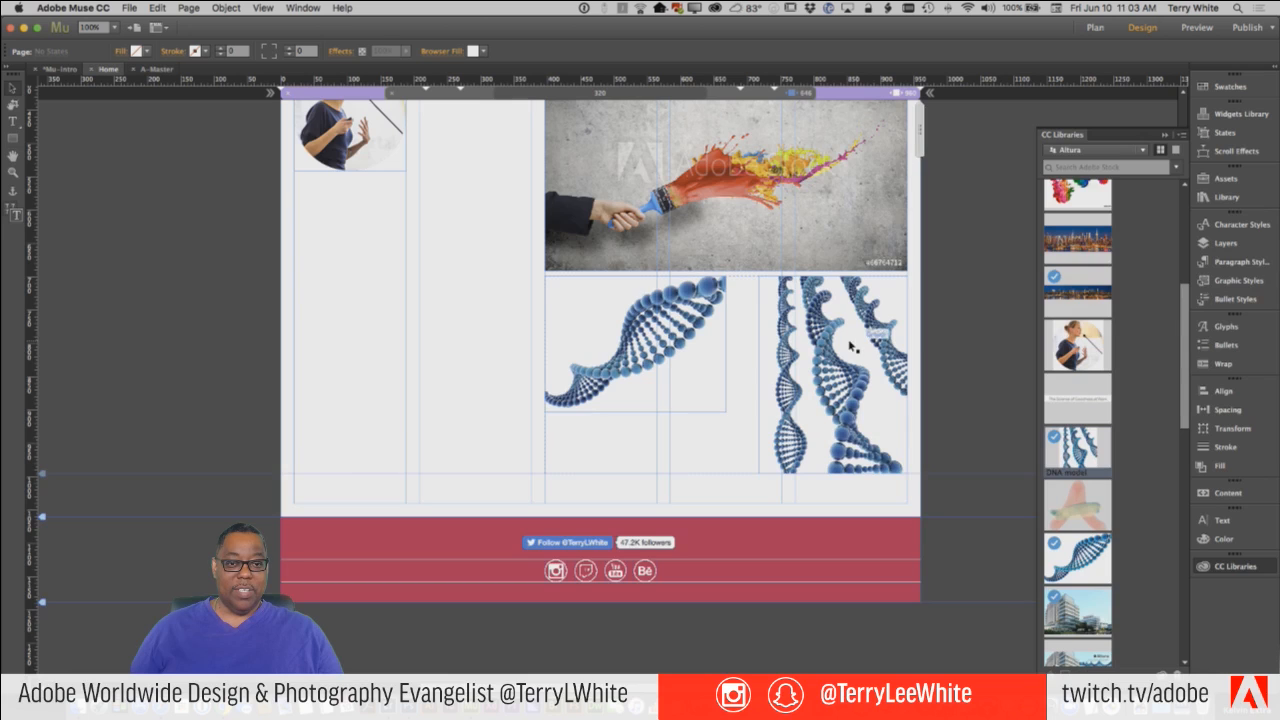
Try deleting the DNA image group in the 646 px breakpoint, undo the deletion, and return to the 960 px breakpoint.
{"action": "left_click", "coordinate": [820, 332]}
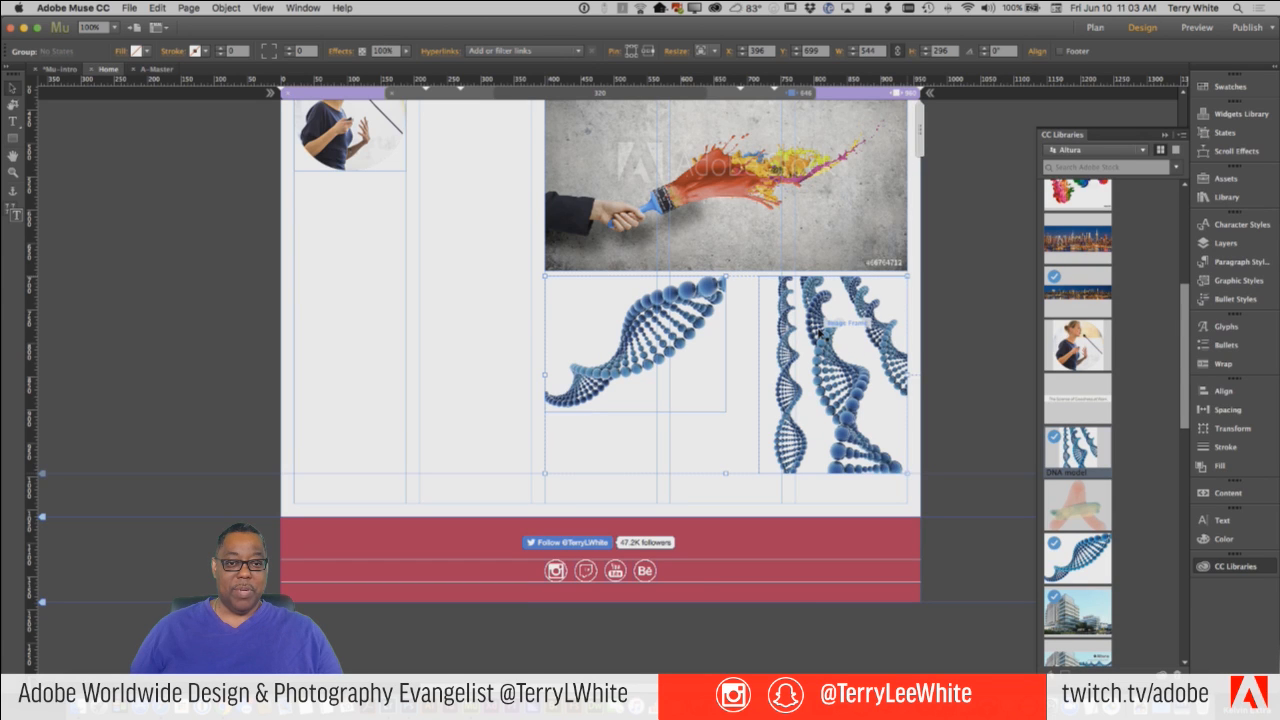
{"action": "right_click", "coordinate": [820, 332]}
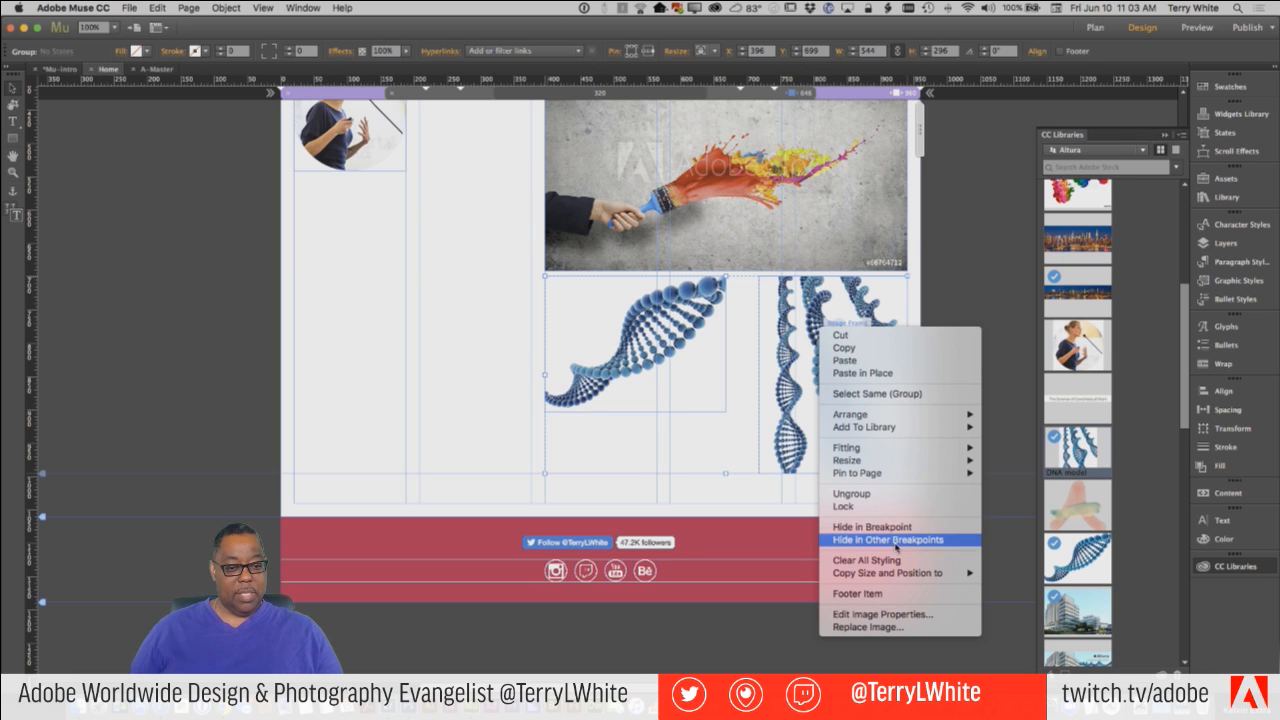
{"action": "left_click", "coordinate": [968, 224]}
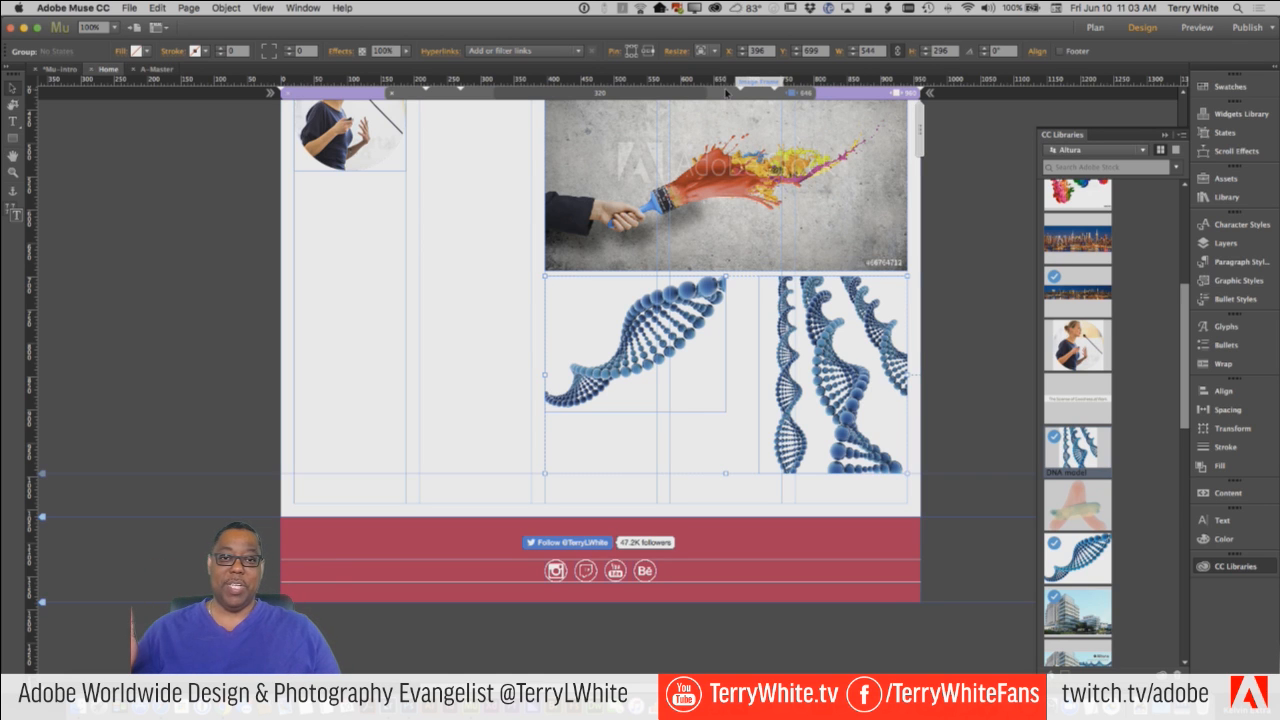
{"action": "left_click", "coordinate": [727, 92]}
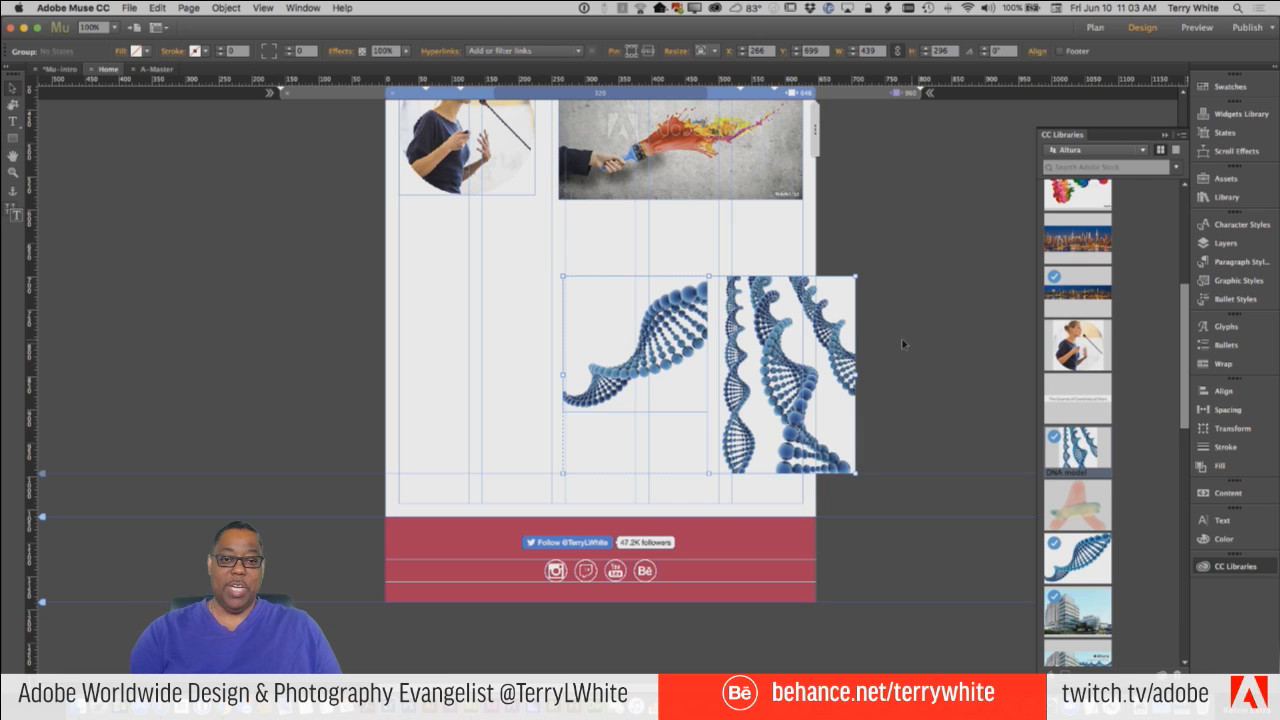
{"action": "key", "text": "Delete"}
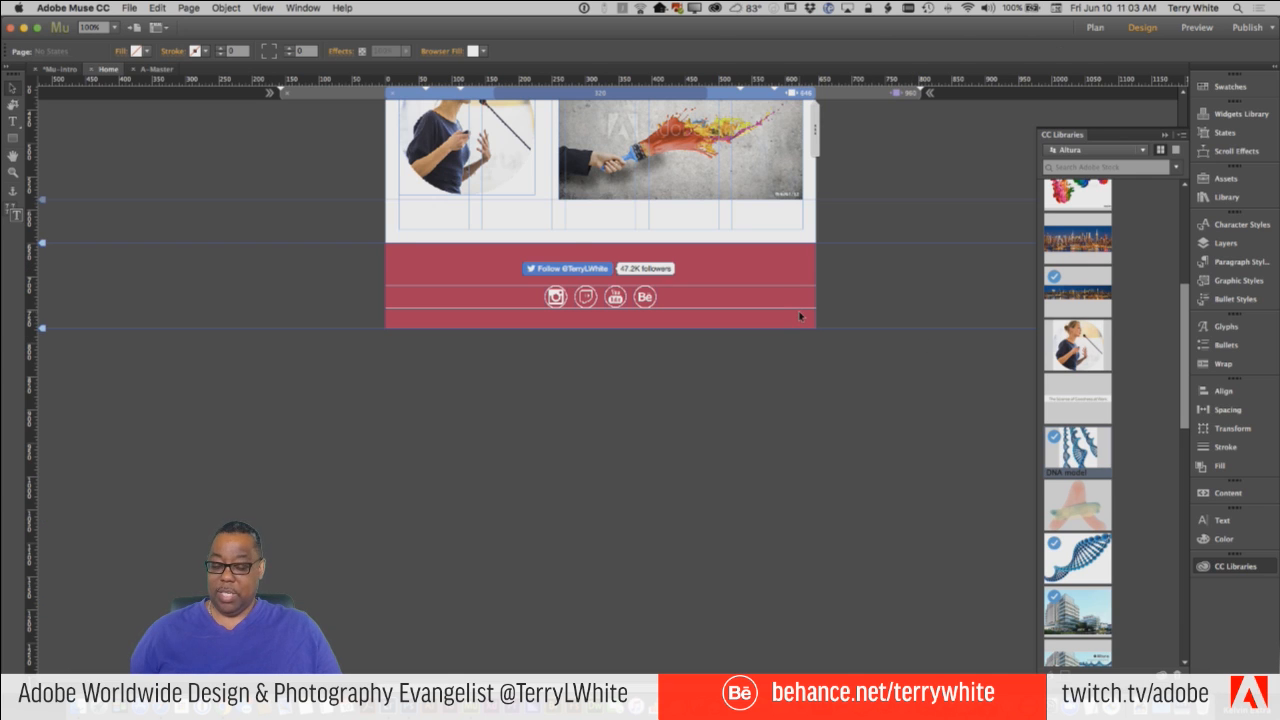
{"action": "key", "text": "super+z"}
{"action": "left_click", "coordinate": [840, 96]}
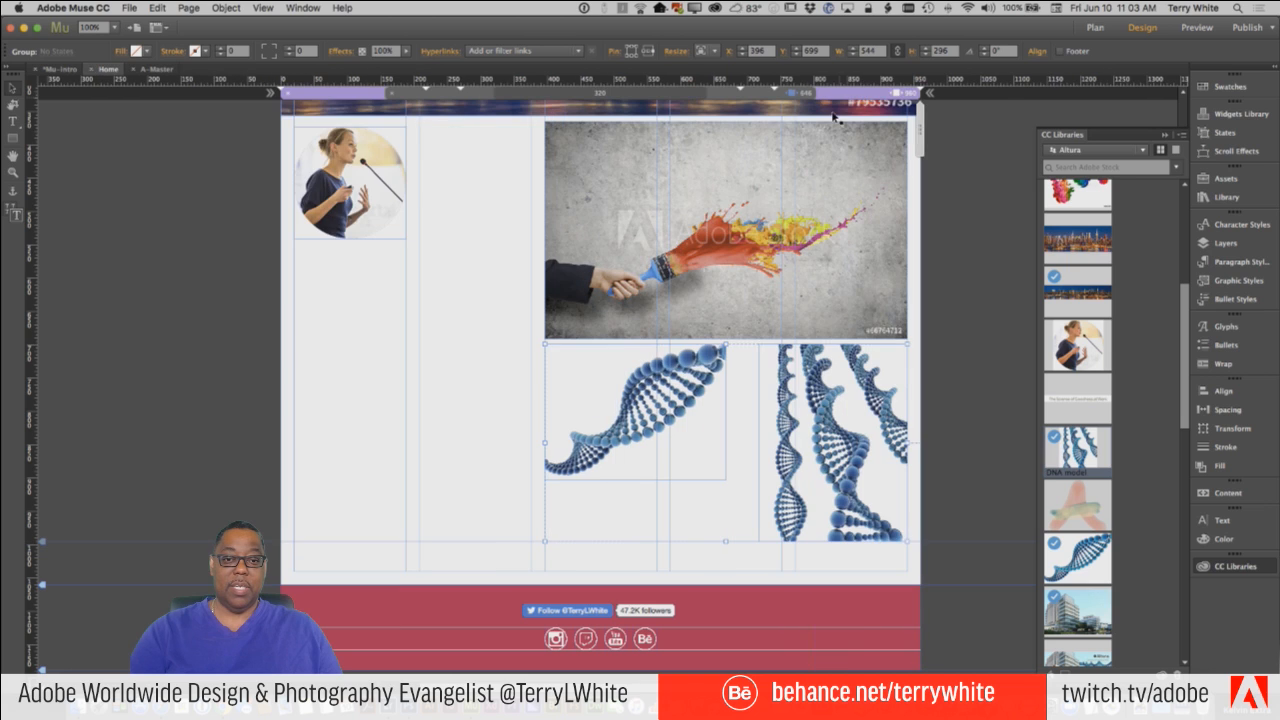
Hide the DNA image group in other breakpoints, and check the 646 px layout before returning to 960 px.
{"action": "right_click", "coordinate": [784, 388]}
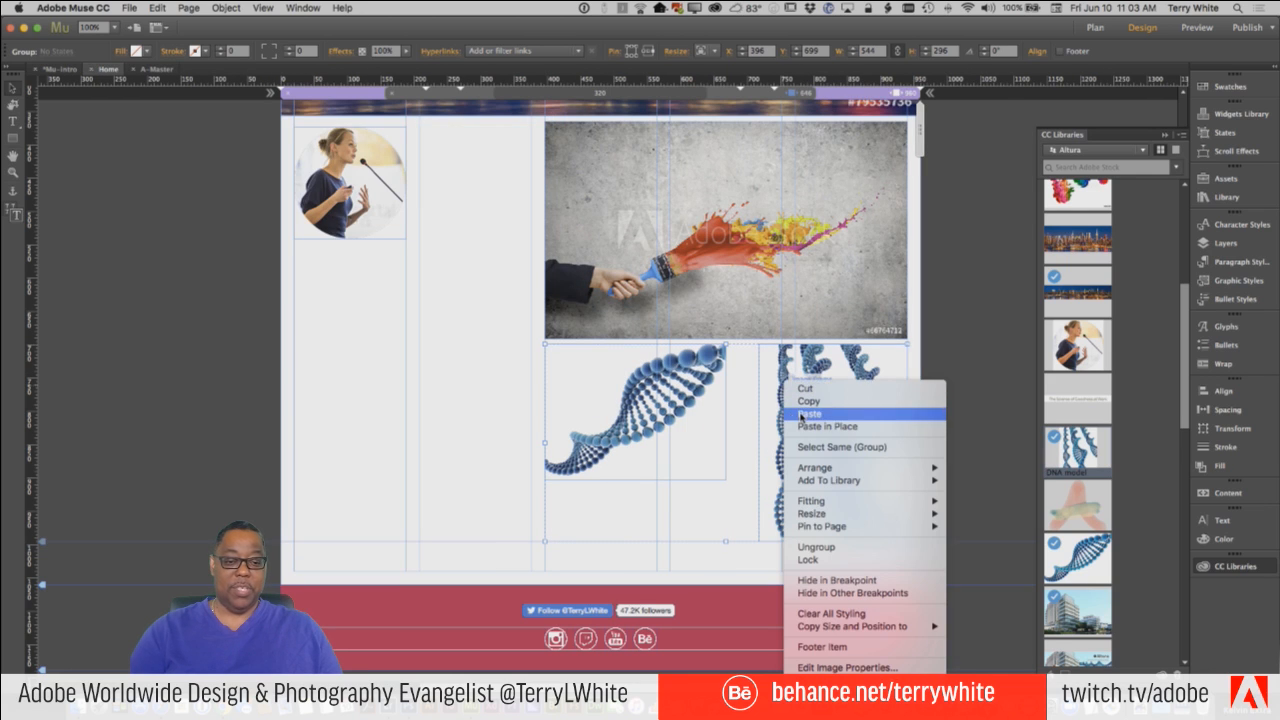
{"action": "left_click", "coordinate": [920, 593]}
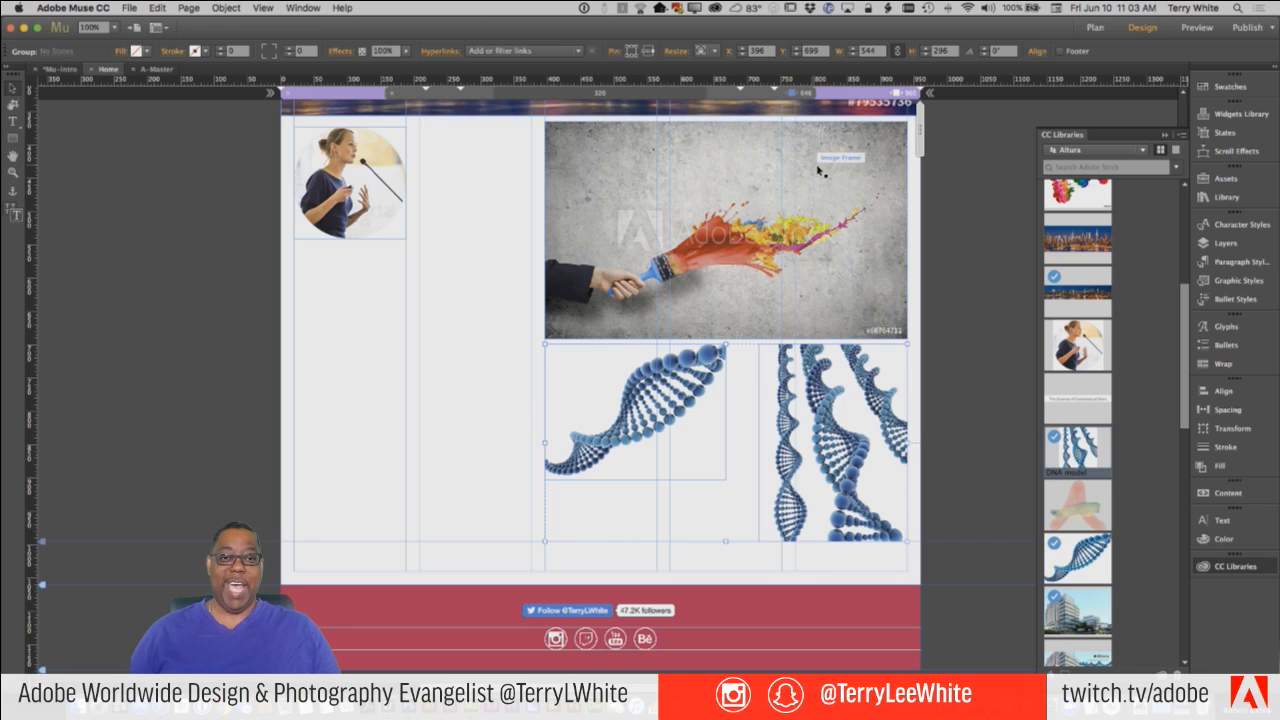
{"action": "right_click", "coordinate": [769, 389]}
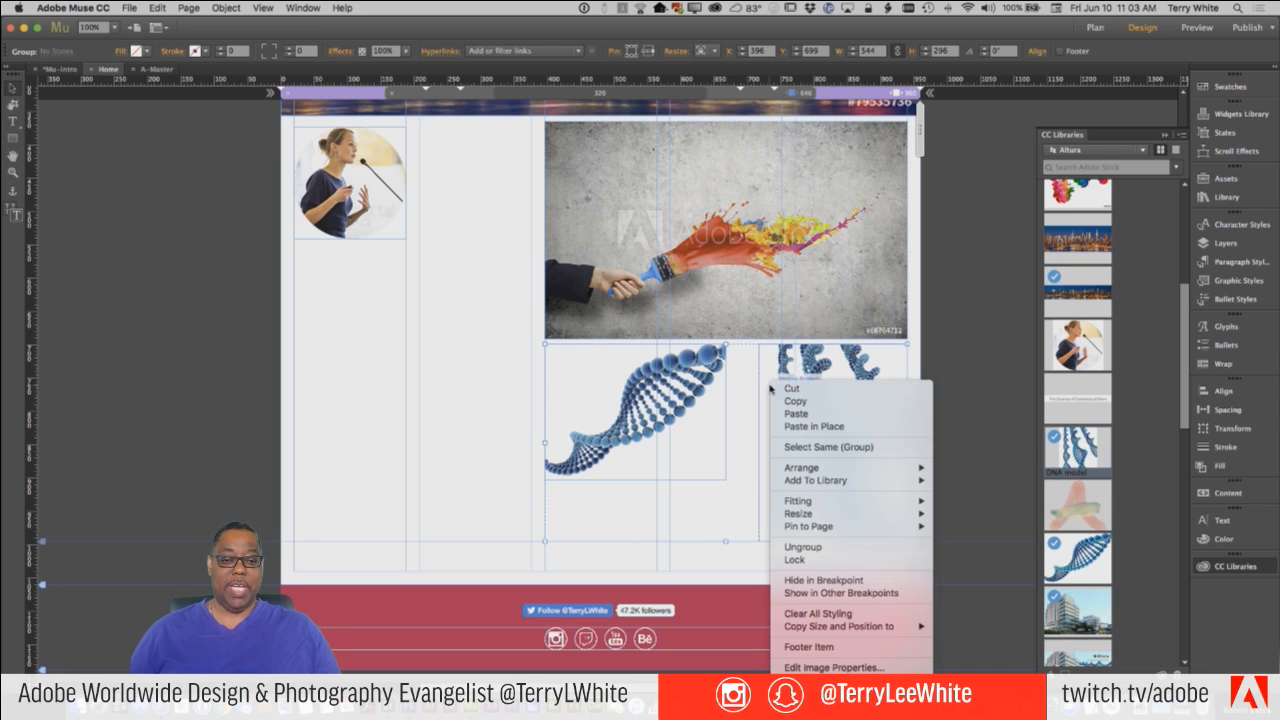
{"action": "left_click", "coordinate": [747, 97]}
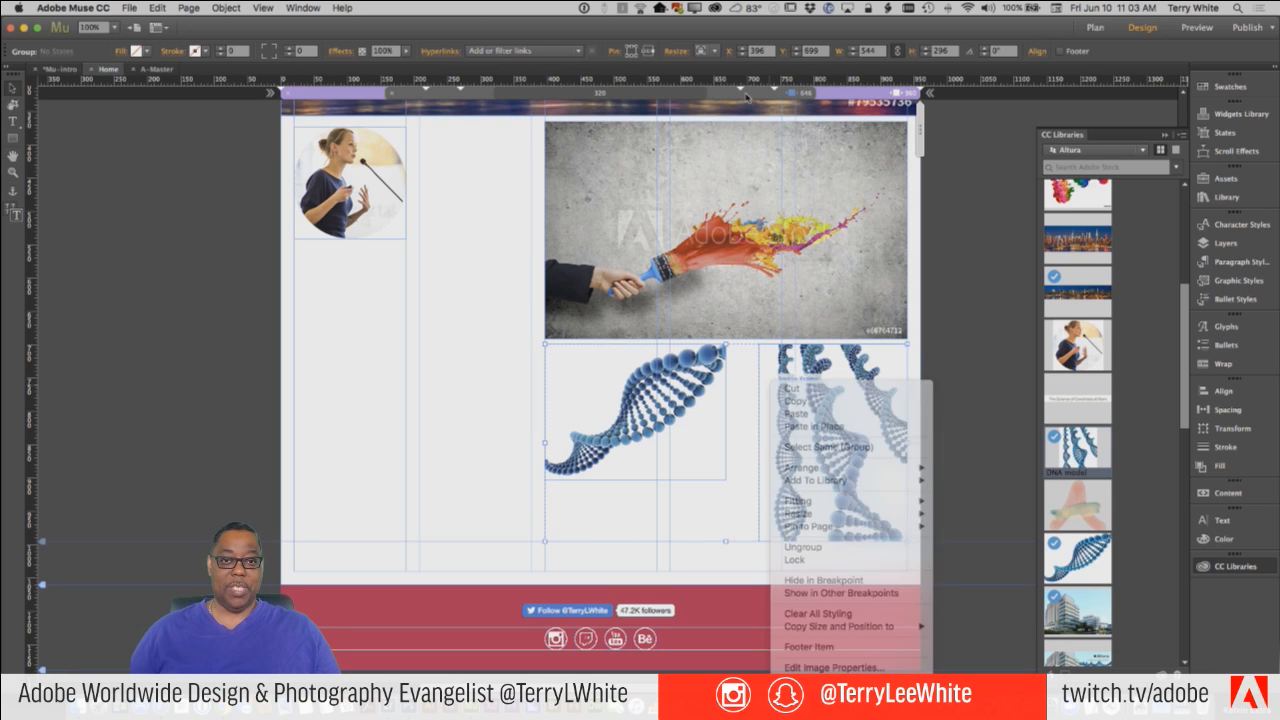
{"action": "left_click", "coordinate": [747, 97]}
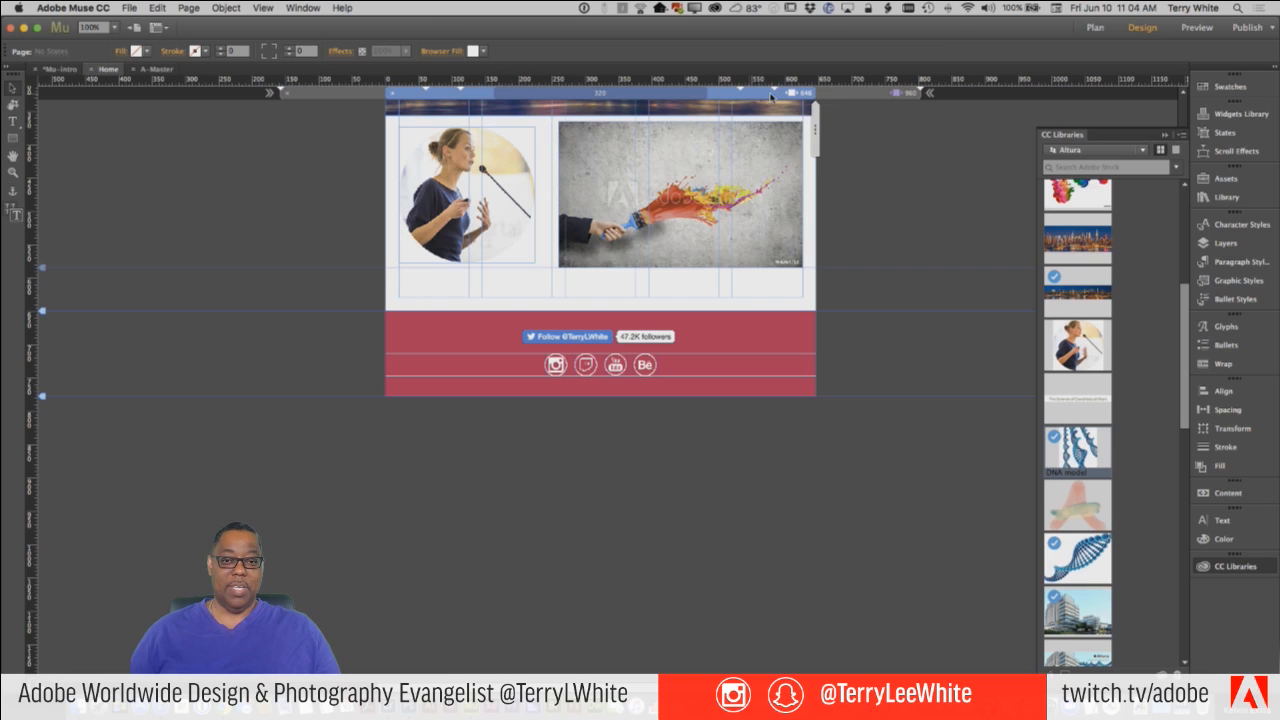
{"action": "left_click", "coordinate": [838, 100]}
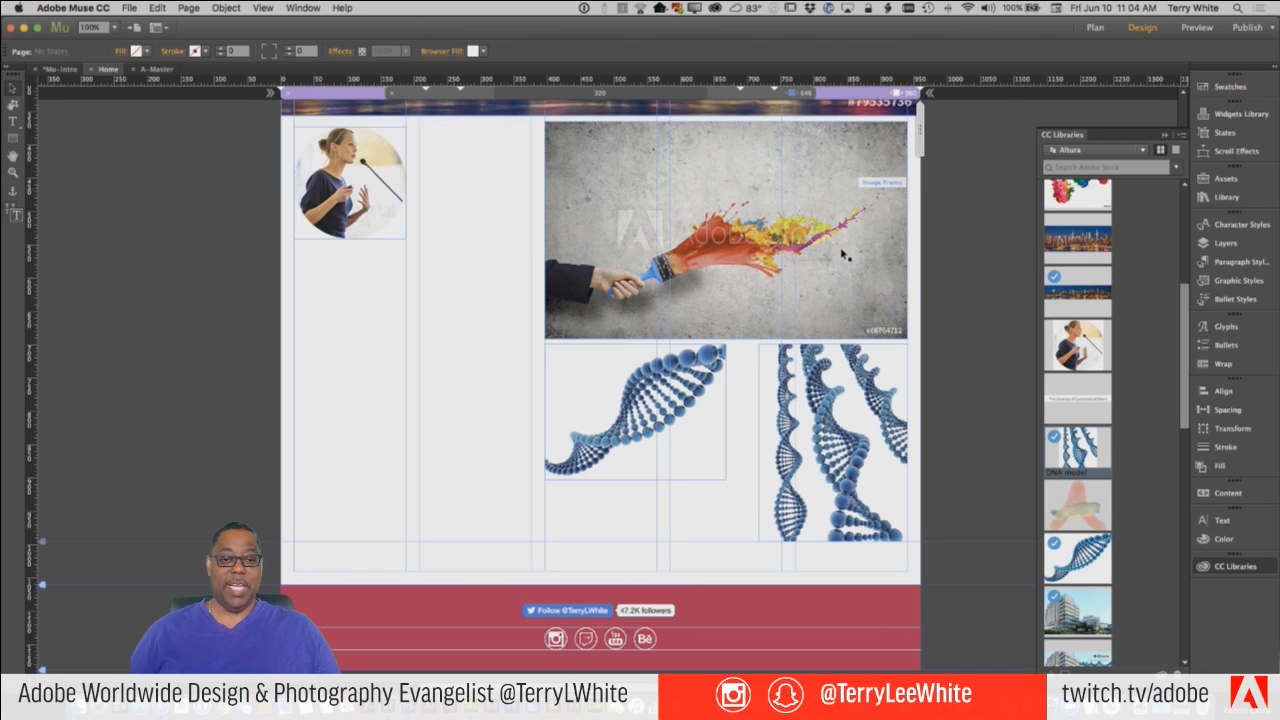
Copy the DNA image group's size and position to all breakpoints, and compare the 646 px layout with the 960 px one.
{"action": "right_click", "coordinate": [770, 466]}
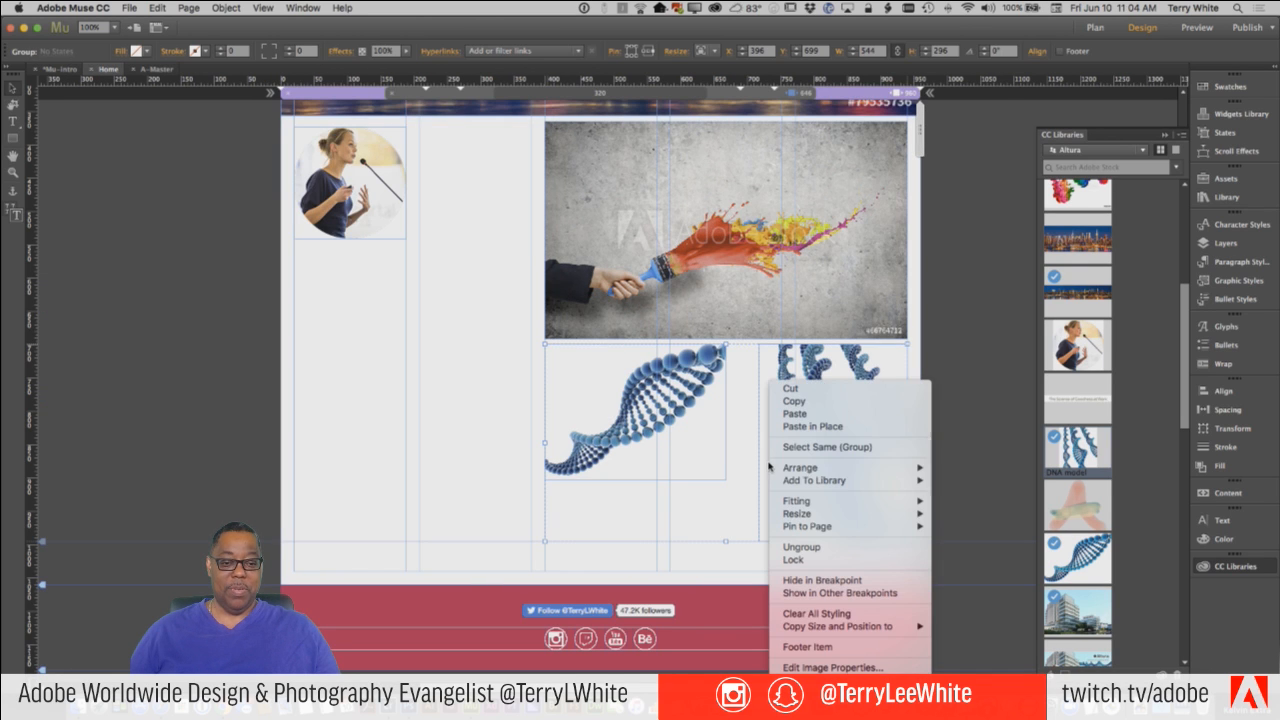
{"action": "mouse_move", "coordinate": [811, 631]}
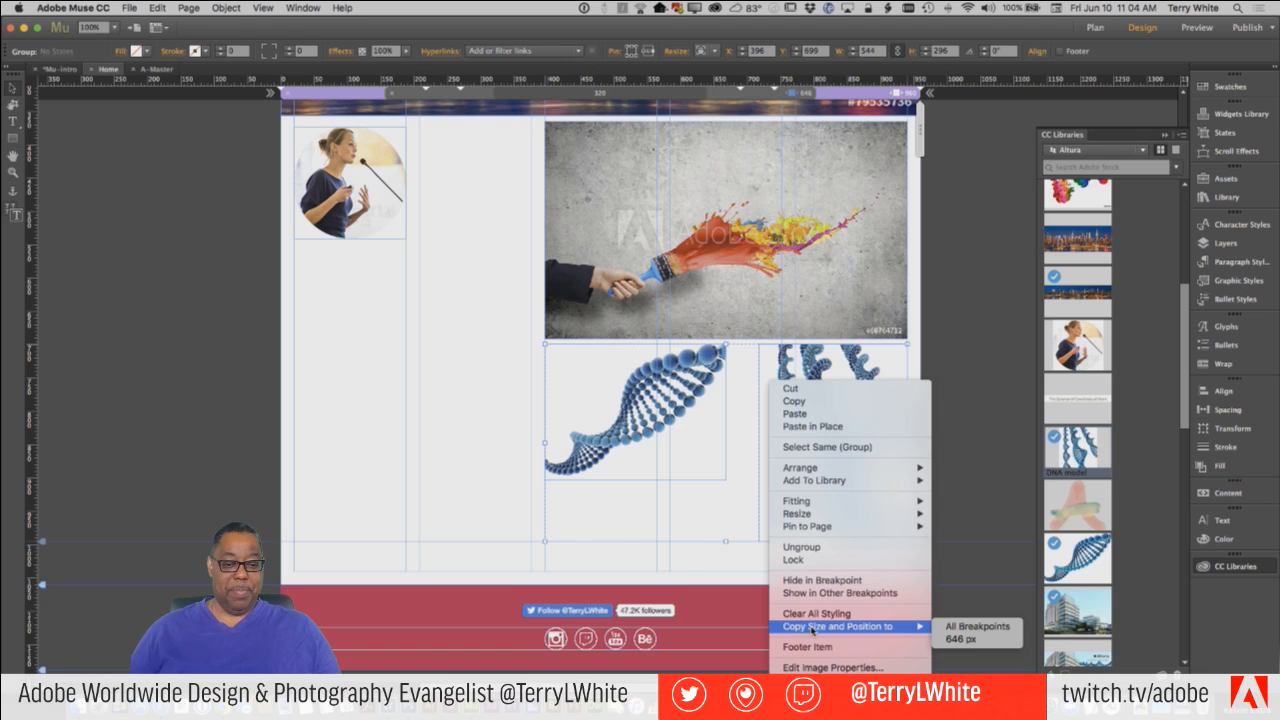
{"action": "left_click", "coordinate": [951, 627]}
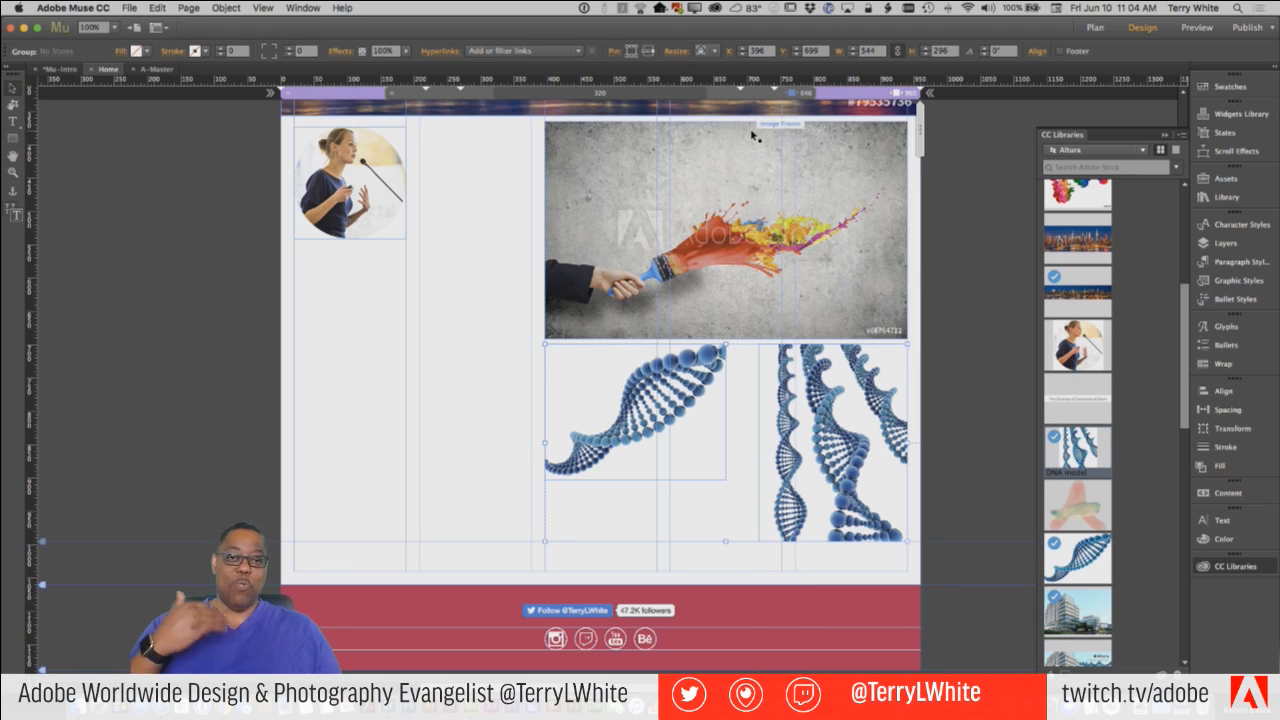
{"action": "left_click", "coordinate": [757, 97]}
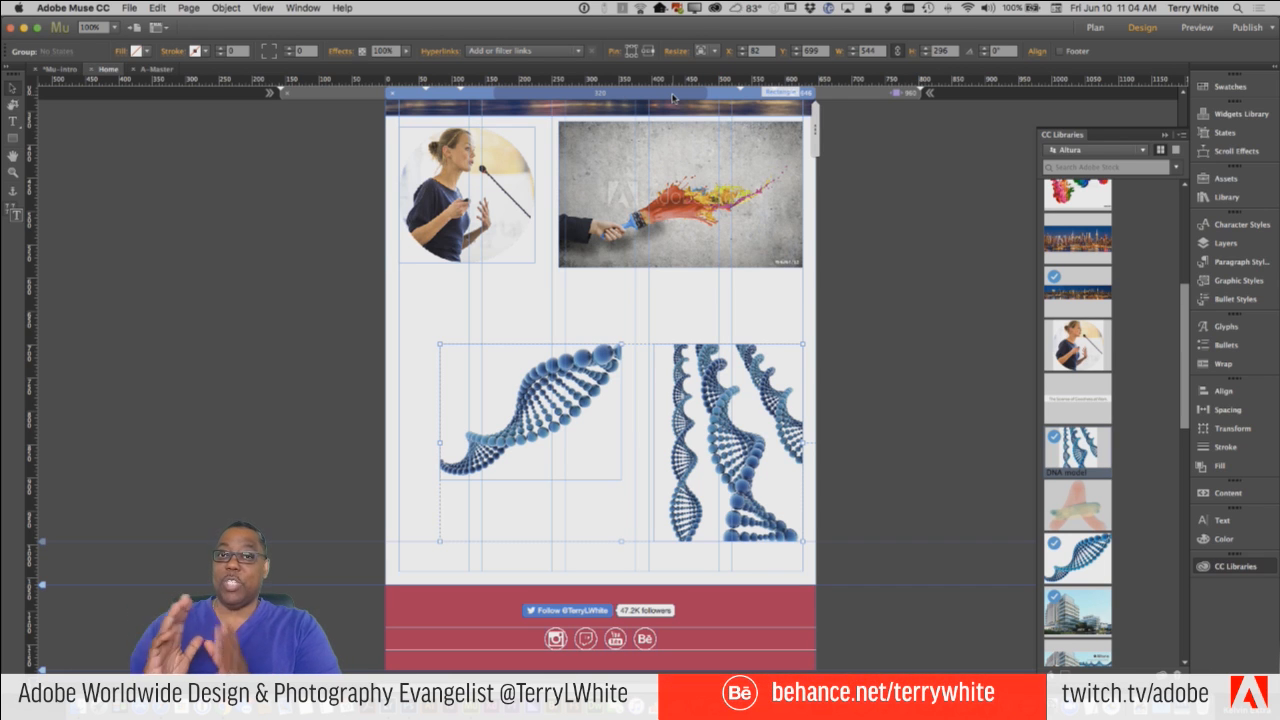
{"action": "left_click", "coordinate": [868, 96]}
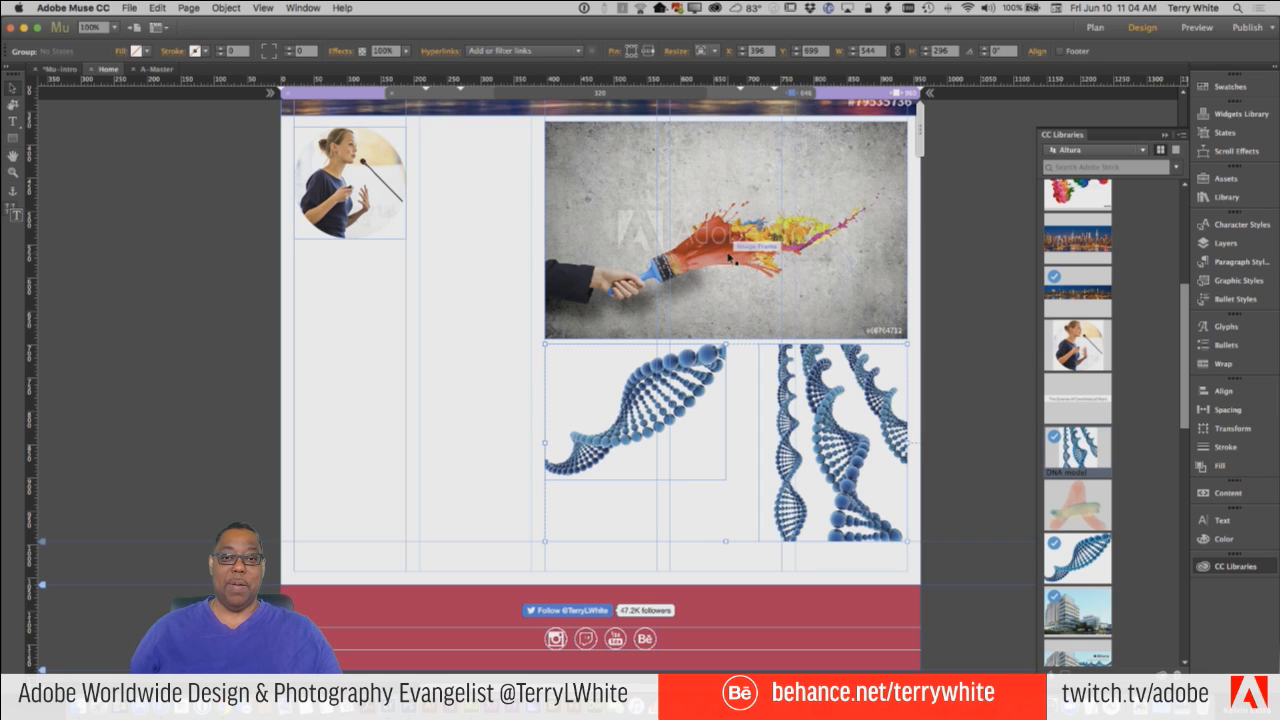
Test the Home page at widths down to about 618 px, and return to the 960 px breakpoint.
{"action": "left_click", "coordinate": [910, 152]}
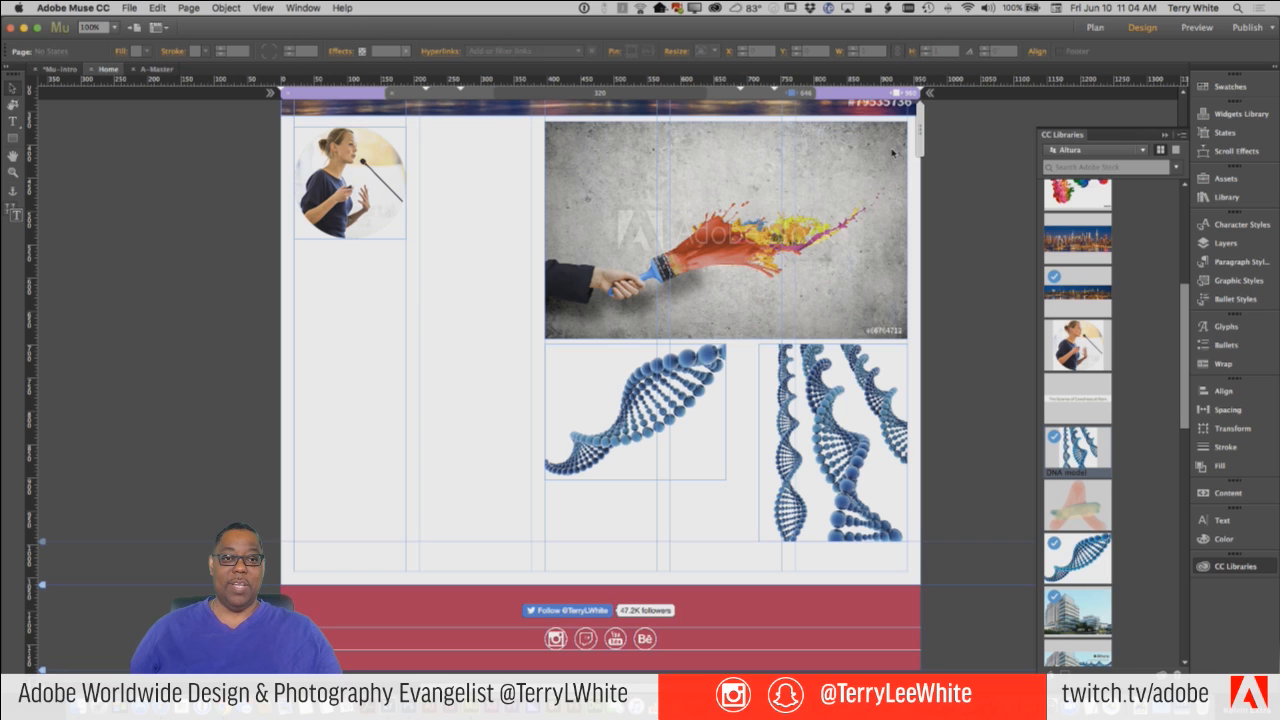
{"action": "left_click_drag", "start_coordinate": [885, 152], "coordinate": [809, 171]}
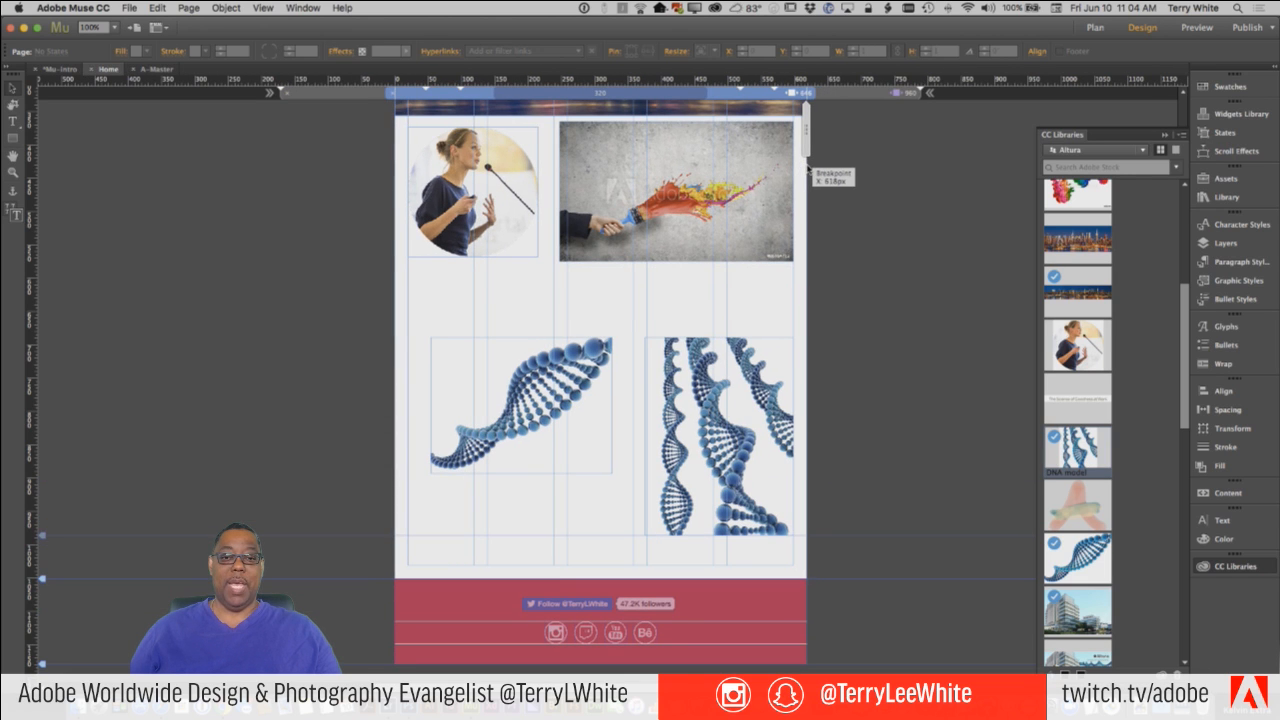
{"action": "left_click_drag", "start_coordinate": [809, 171], "coordinate": [809, 171]}
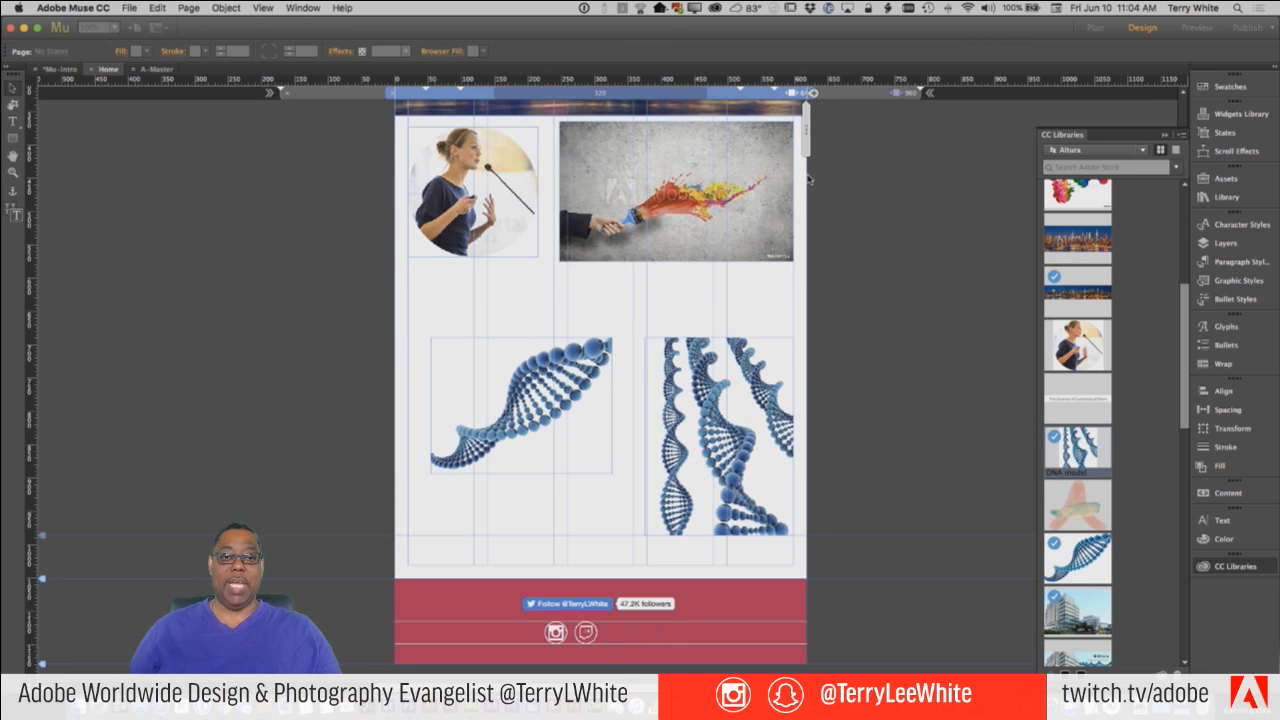
{"action": "left_click", "coordinate": [858, 92]}
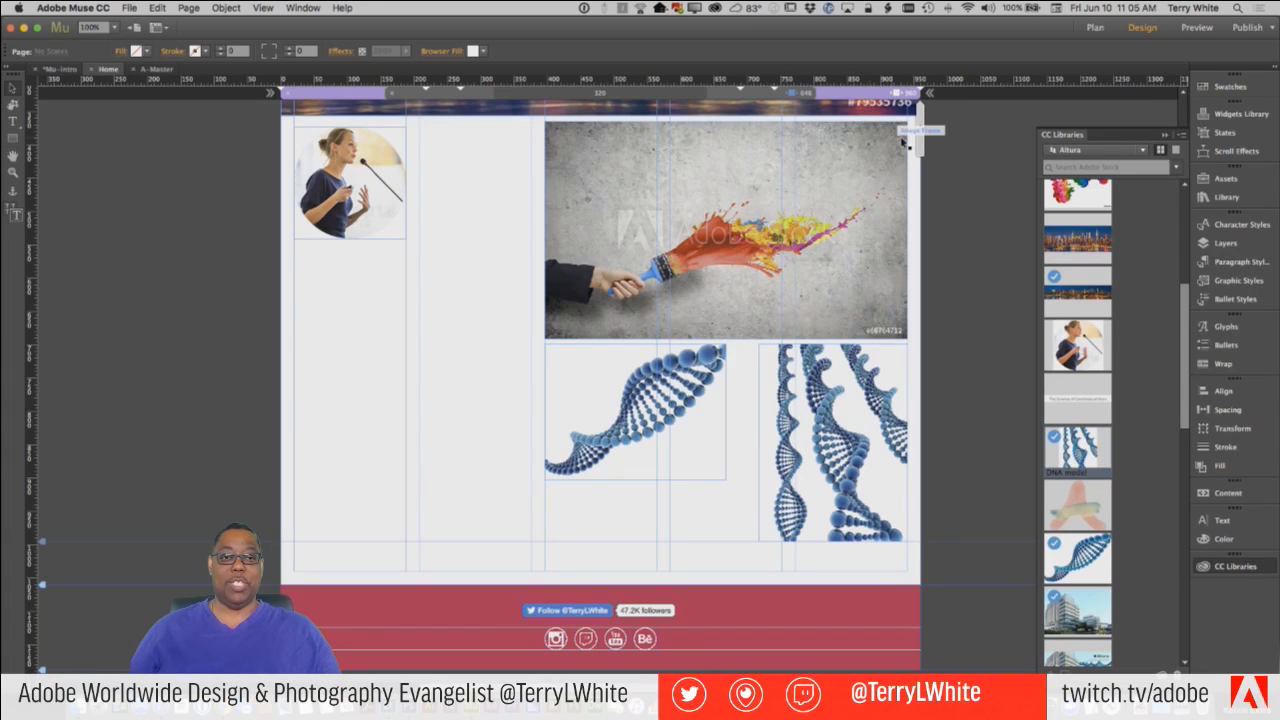
In the 646 px breakpoint, stack the diagonal DNA image under the paintbrush image and the vertical-strand one below it, aligning their left edges.
{"action": "left_click", "coordinate": [777, 97]}
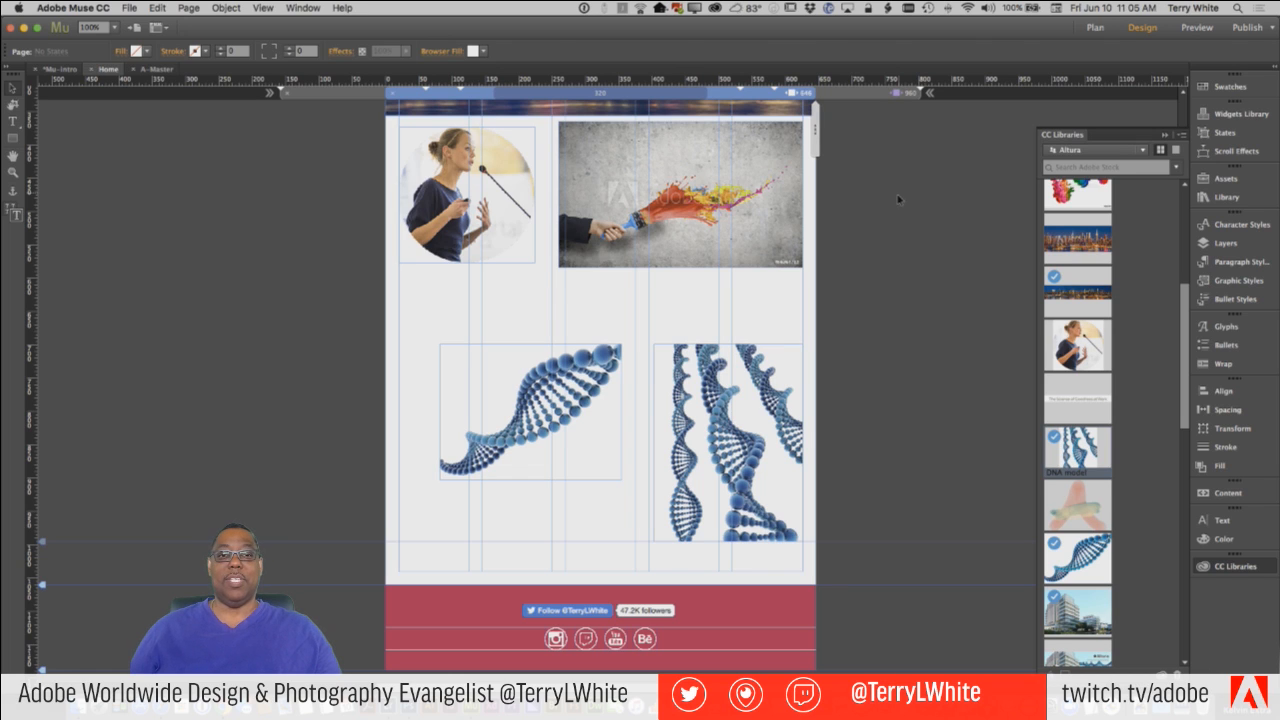
{"action": "left_click", "coordinate": [590, 383]}
{"action": "left_click_drag", "start_coordinate": [607, 370], "coordinate": [699, 322]}
{"action": "left_click", "coordinate": [782, 429]}
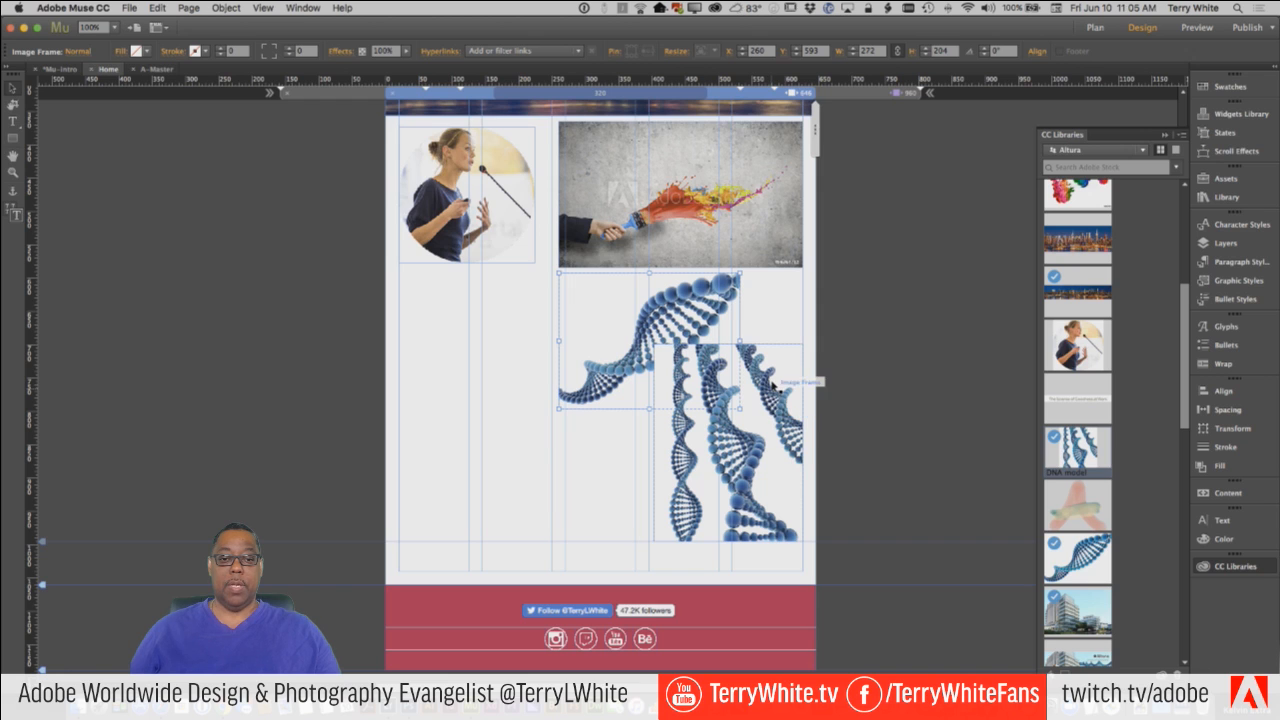
{"action": "left_click_drag", "start_coordinate": [770, 380], "coordinate": [682, 458]}
{"action": "left_click", "coordinate": [625, 366]}
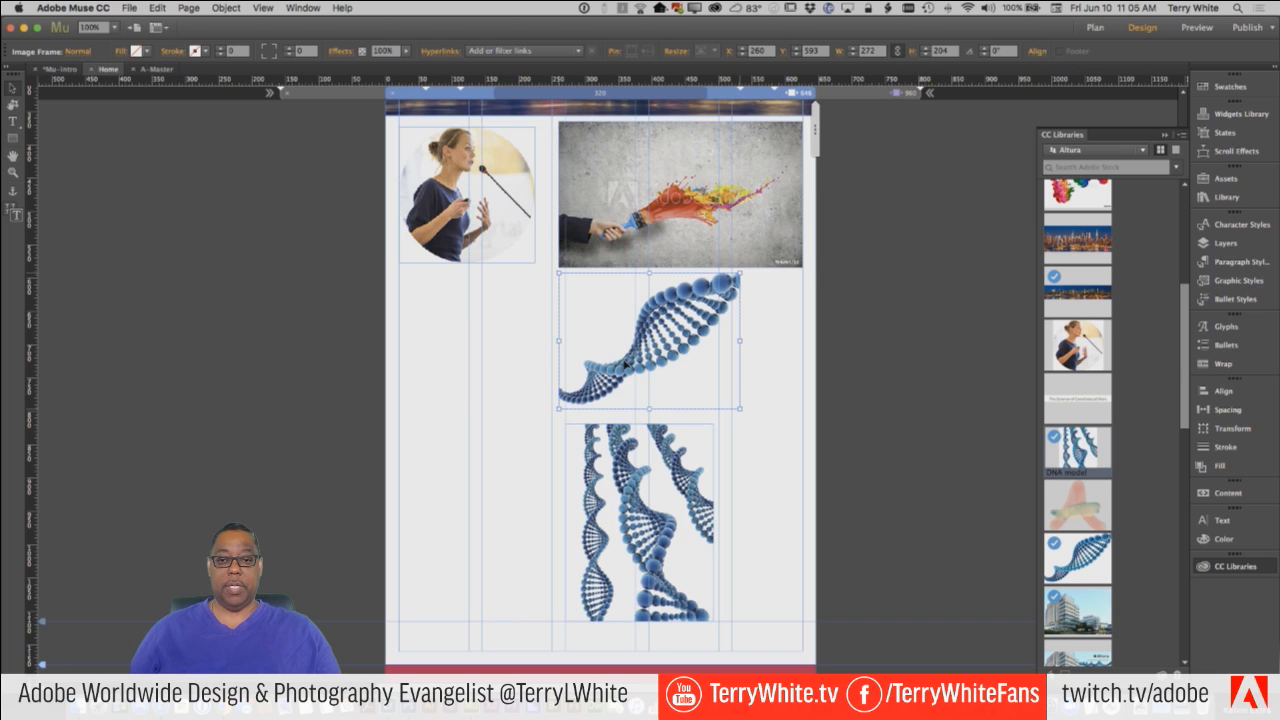
{"action": "left_click_drag", "start_coordinate": [609, 363], "coordinate": [618, 362]}
Test the stacked DNA images by narrowing the page from 960 px to below 646 px, and return to the 646 px breakpoint.
{"action": "left_click", "coordinate": [864, 95]}
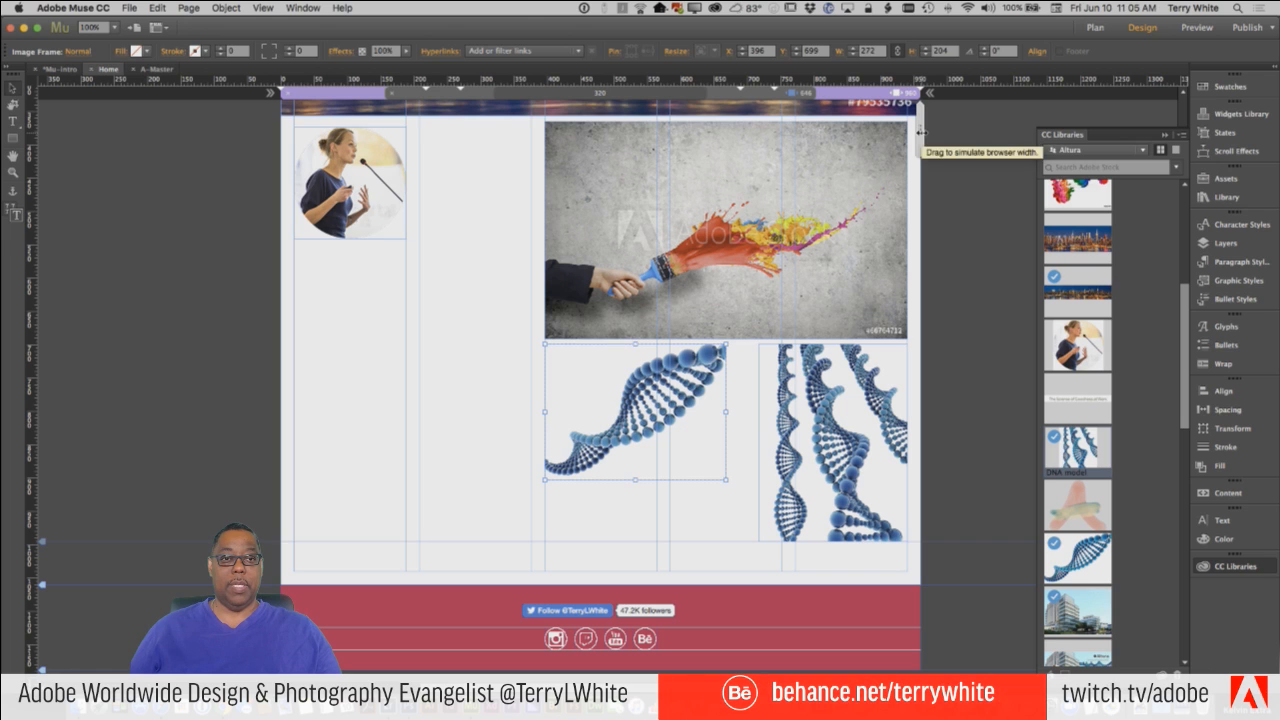
{"action": "left_click_drag", "start_coordinate": [921, 132], "coordinate": [788, 124]}
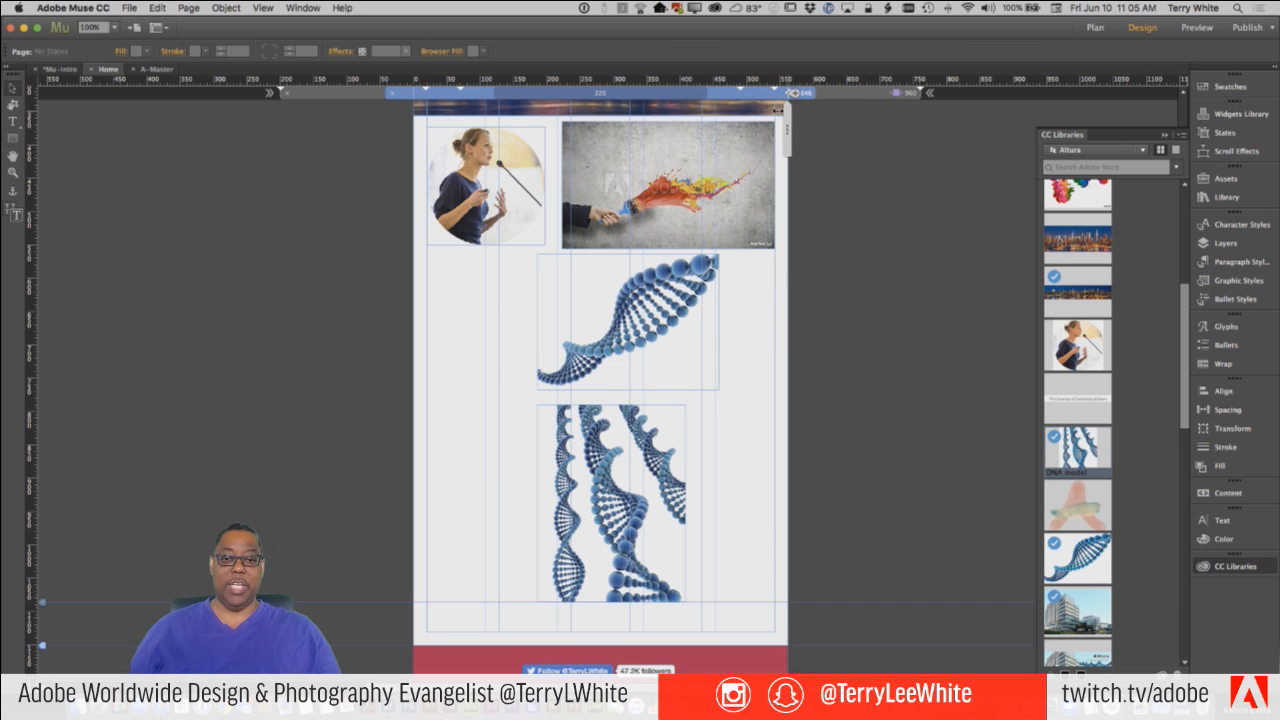
{"action": "left_click_drag", "start_coordinate": [787, 115], "coordinate": [753, 114]}
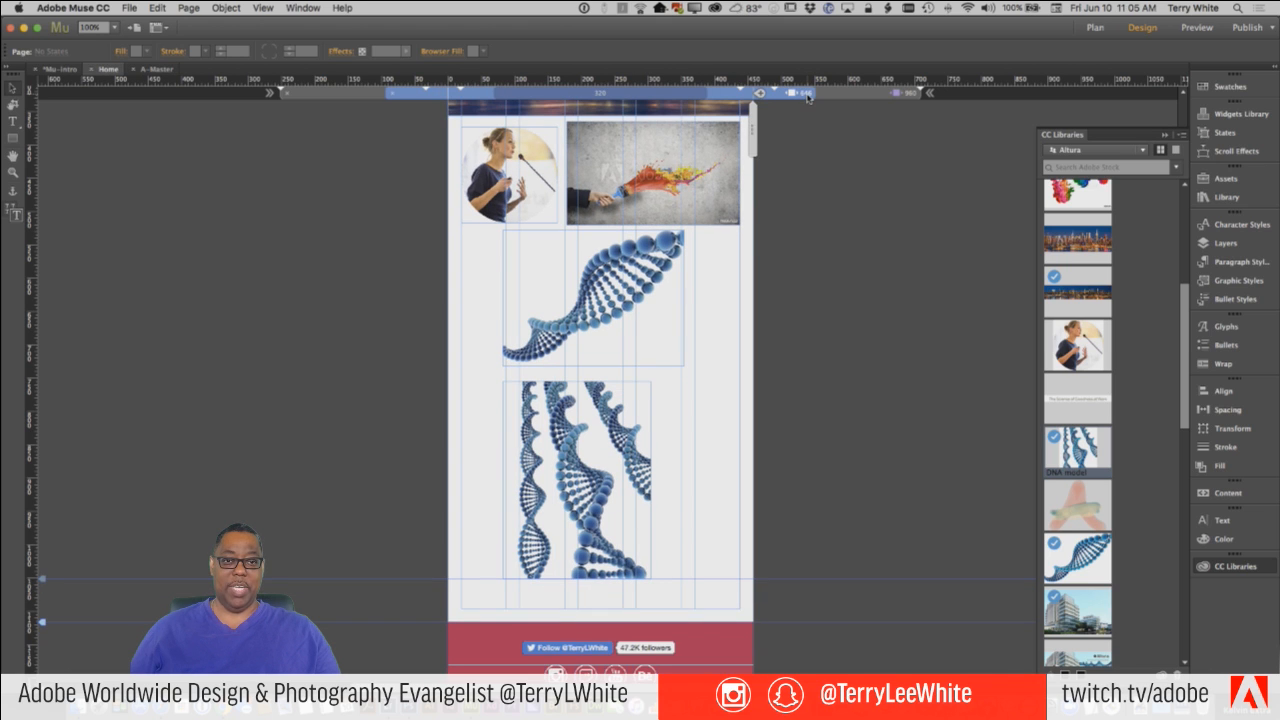
{"action": "left_click", "coordinate": [808, 97]}
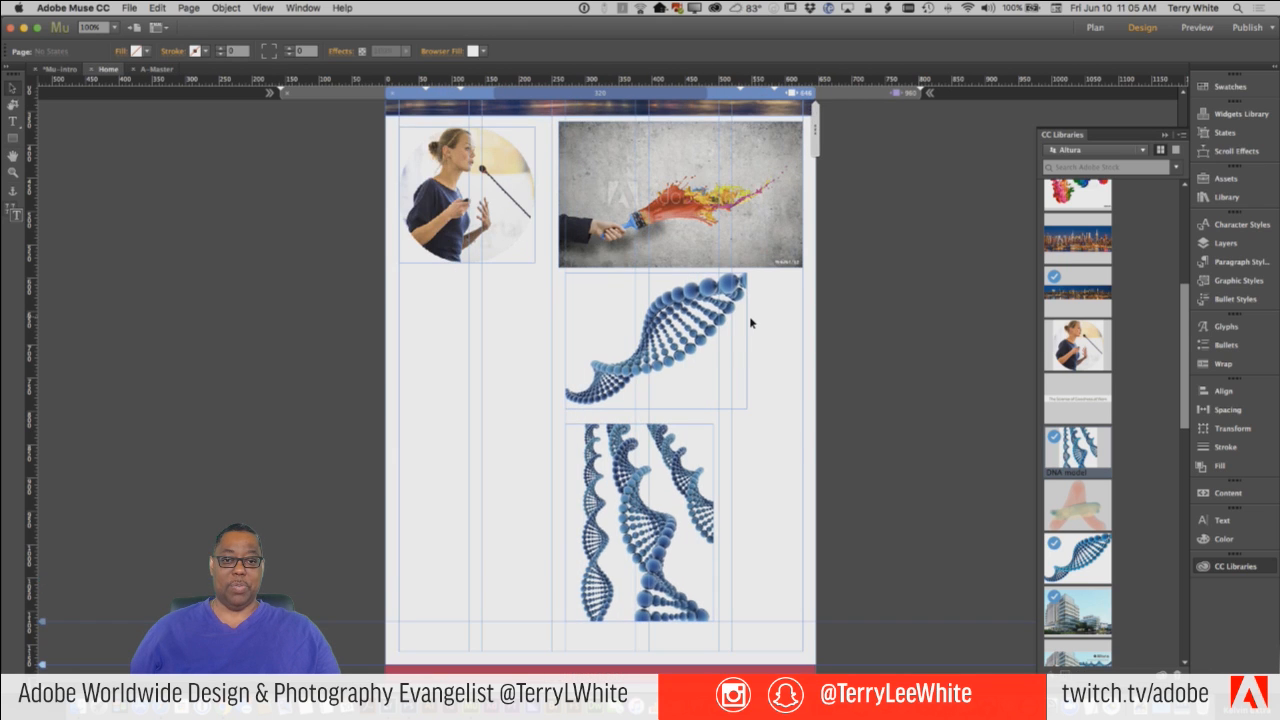
Try moving the DNA image group right to about X 312, and undo the move after testing the page width.
{"action": "left_click", "coordinate": [745, 318]}
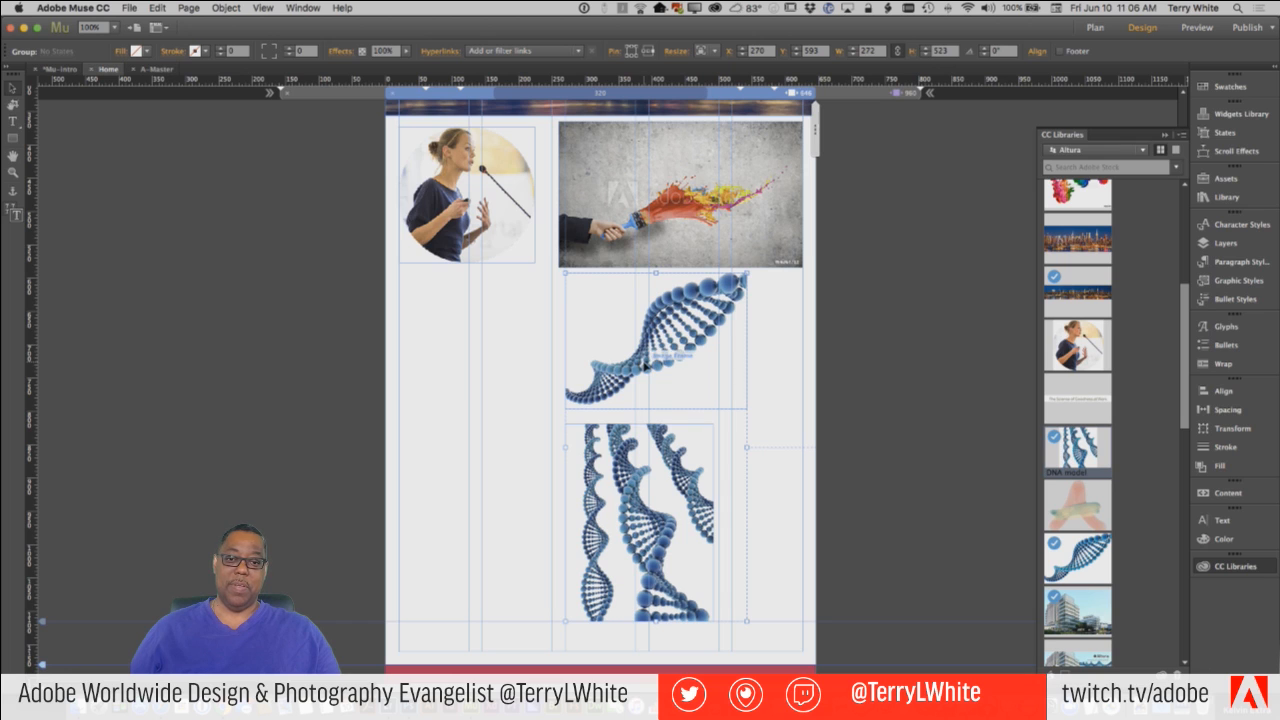
{"action": "left_click_drag", "start_coordinate": [660, 366], "coordinate": [676, 368]}
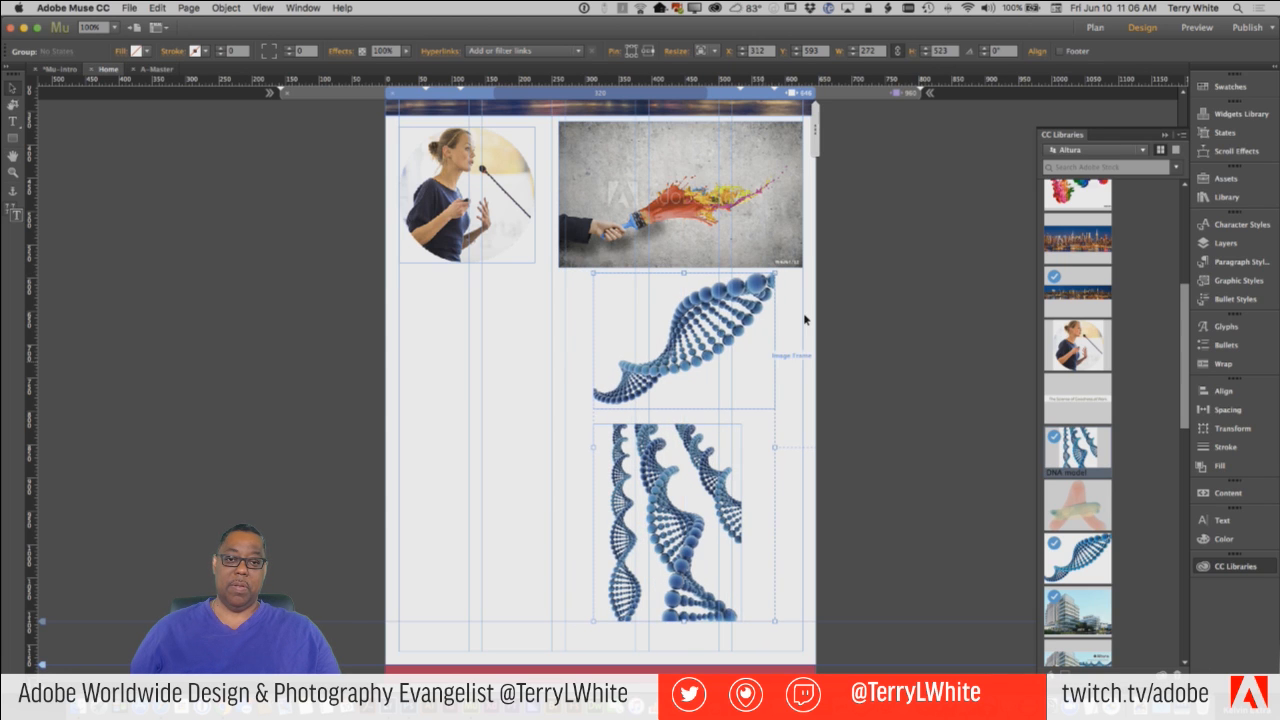
{"action": "left_click", "coordinate": [808, 138]}
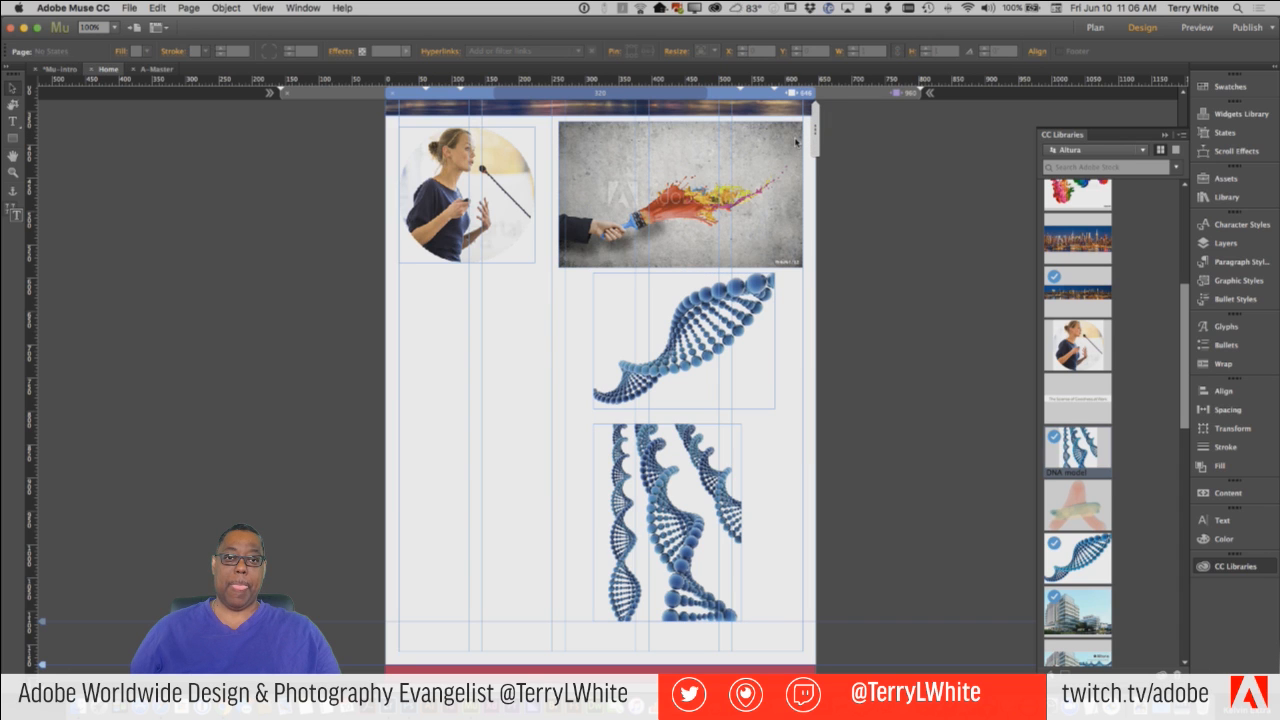
{"action": "mouse_move", "coordinate": [795, 141]}
{"action": "left_mouse_down"}
{"action": "mouse_move", "coordinate": [780, 138]}
{"action": "mouse_move", "coordinate": [794, 134]}
{"action": "left_mouse_up"}
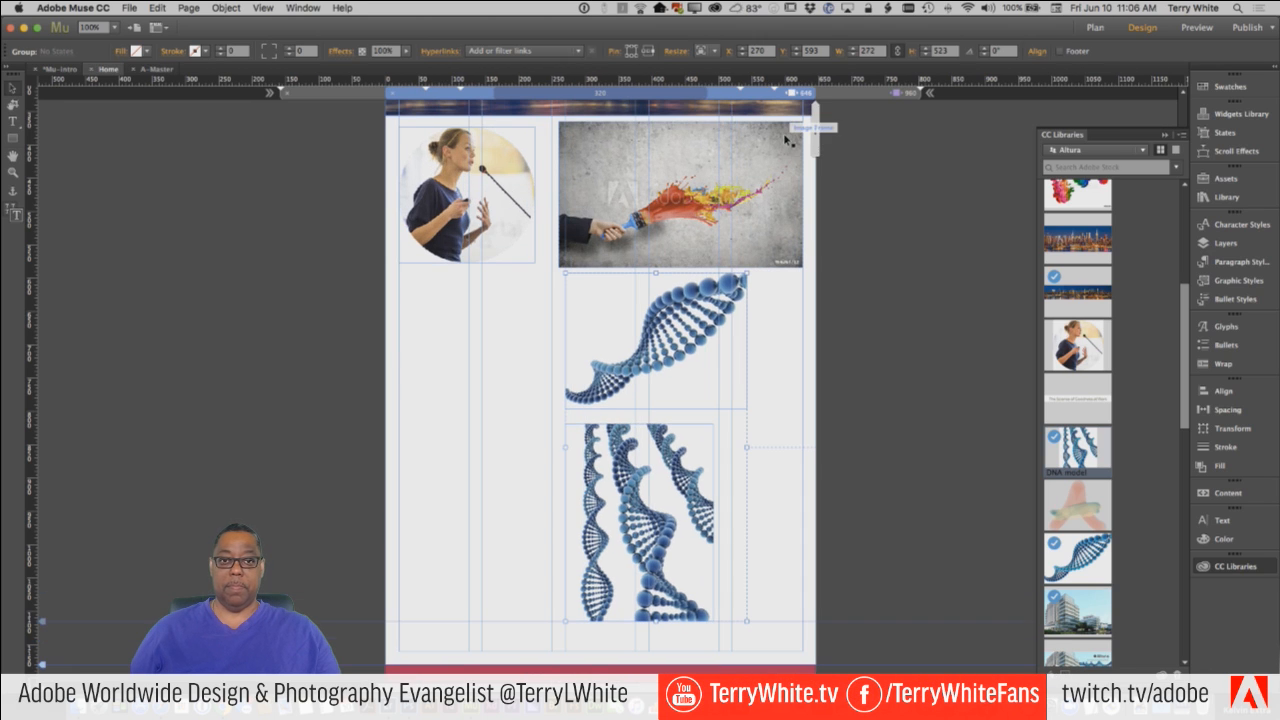
Set the paintbrush image's resizing to None in the 646 px breakpoint, and test it by narrowing the page and returning to 646 px.
{"action": "left_click", "coordinate": [745, 195]}
{"action": "left_click", "coordinate": [705, 50]}
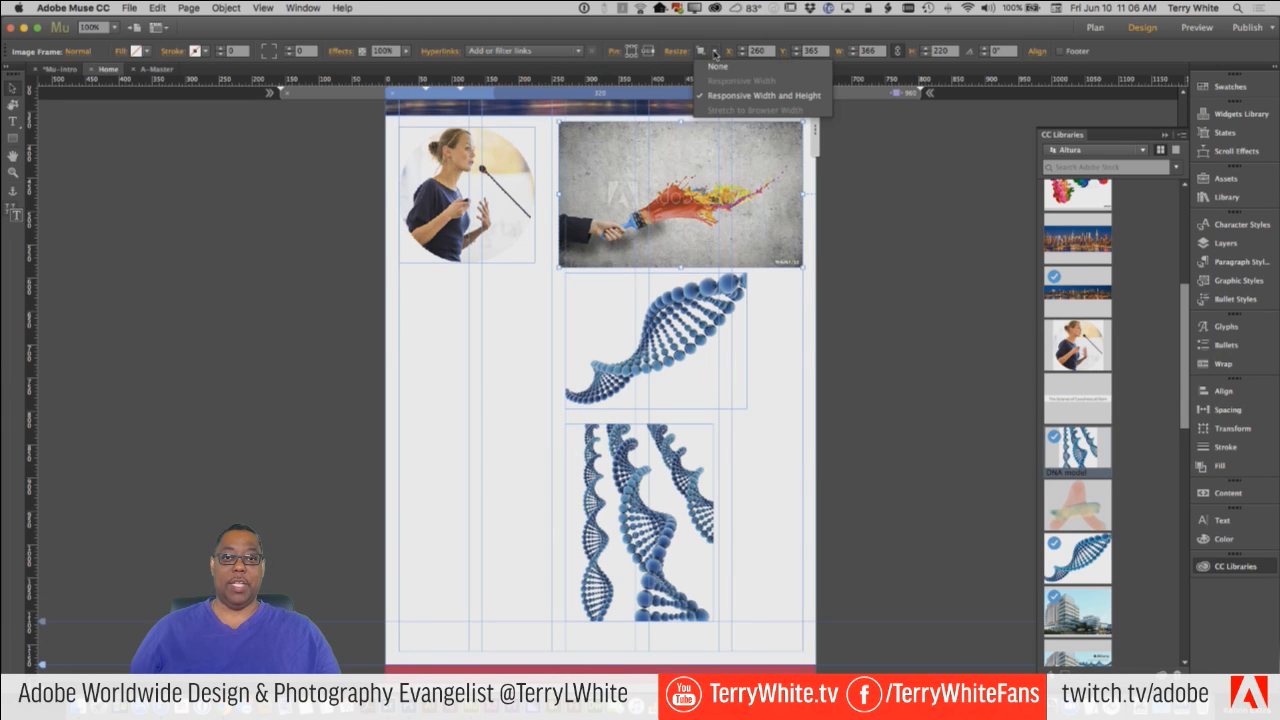
{"action": "left_click", "coordinate": [715, 67]}
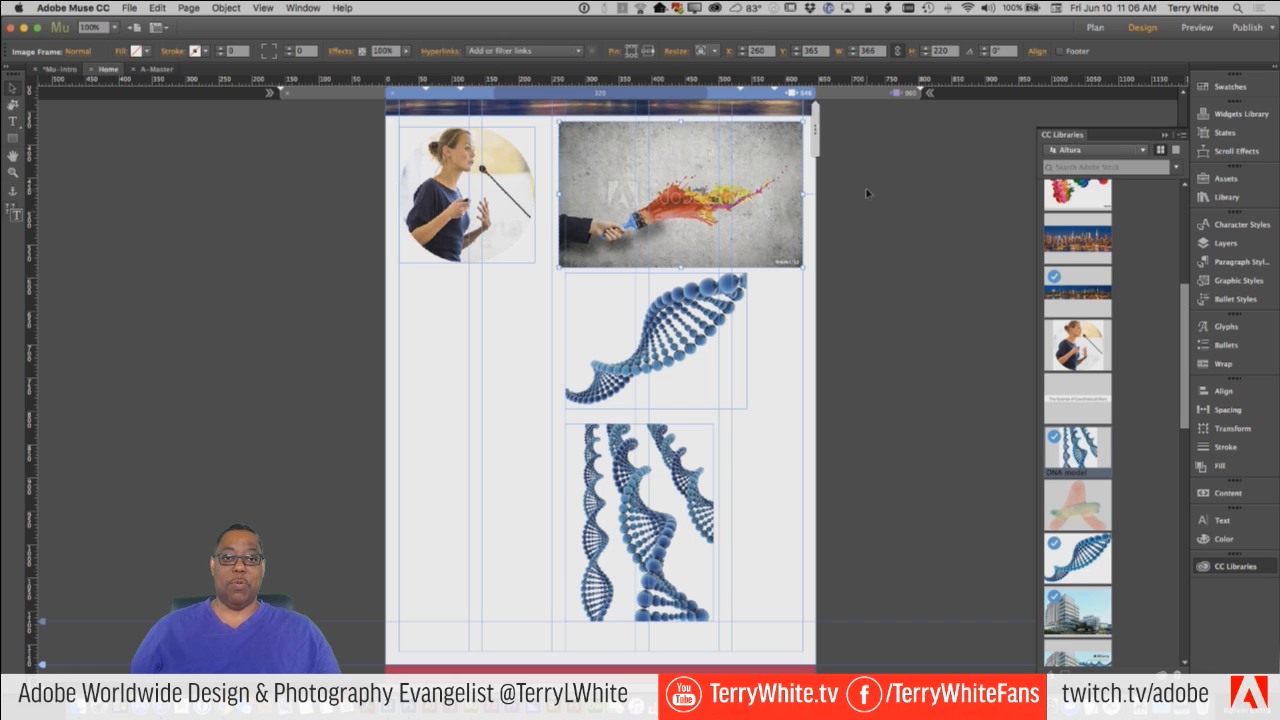
{"action": "left_click", "coordinate": [806, 152]}
{"action": "mouse_move", "coordinate": [800, 152]}
{"action": "left_mouse_down"}
{"action": "mouse_move", "coordinate": [782, 152]}
{"action": "mouse_move", "coordinate": [812, 150]}
{"action": "left_mouse_up"}
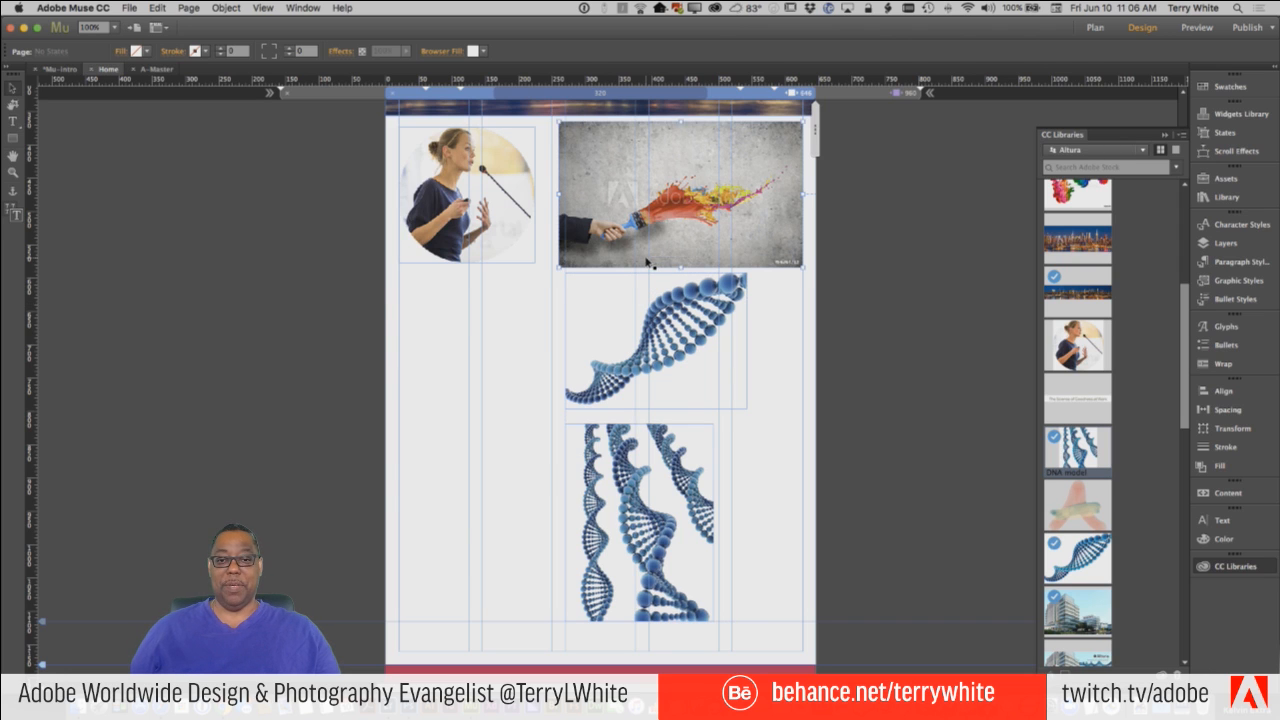
Move the paintbrush image and the DNA image group together below the speaker portrait, to about X 20, Y 606.
{"action": "left_click", "coordinate": [651, 262]}
{"action": "left_click", "coordinate": [639, 313], "text": "shift"}
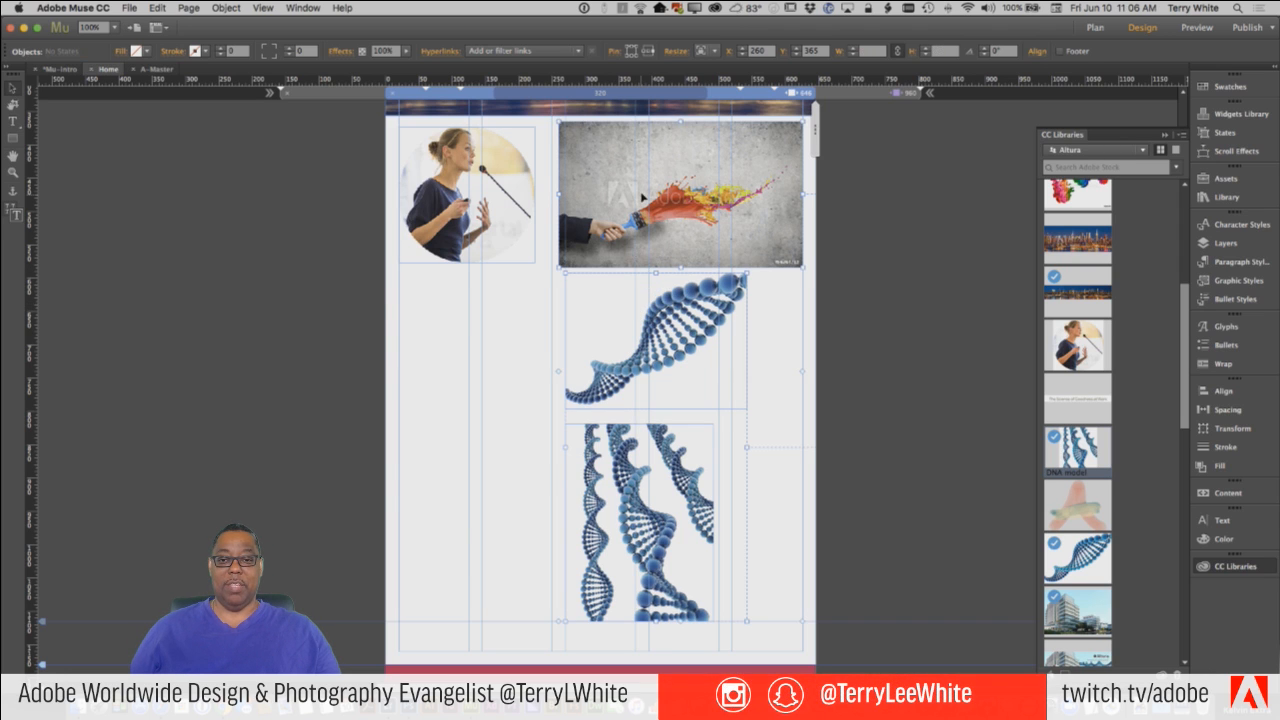
{"action": "left_click_drag", "start_coordinate": [645, 168], "coordinate": [484, 325]}
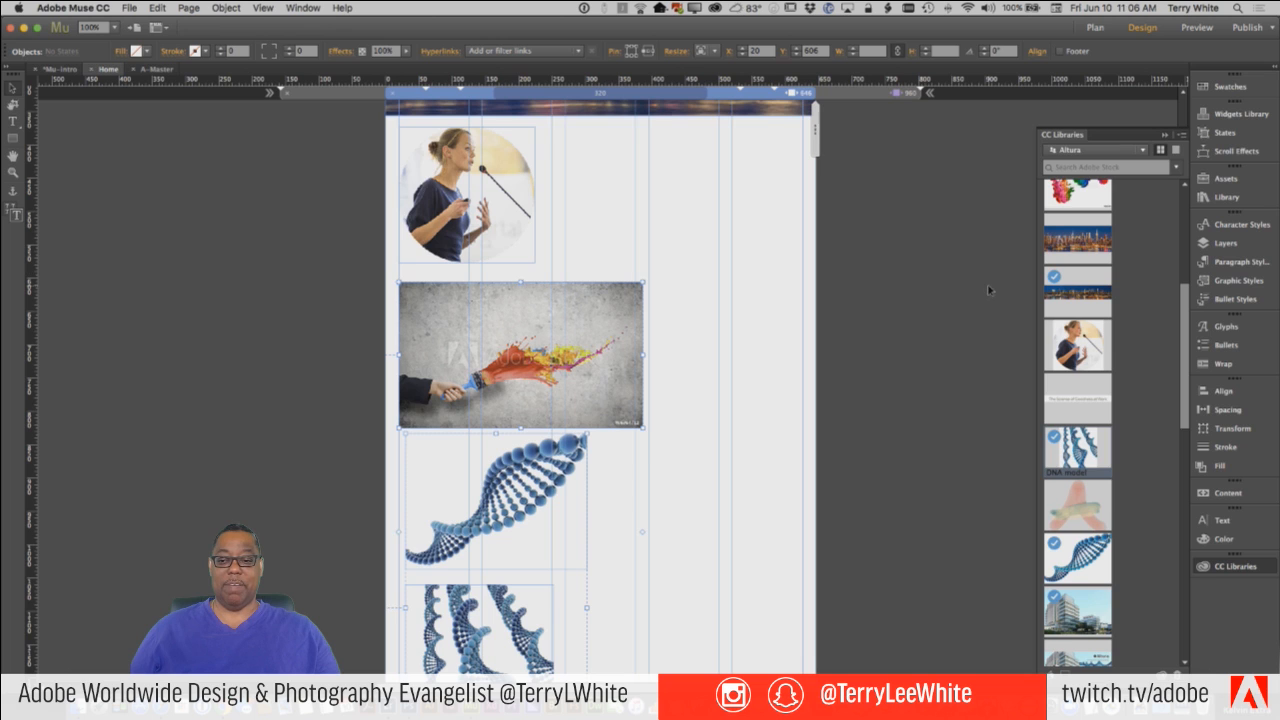
{"action": "left_click", "coordinate": [1008, 350]}
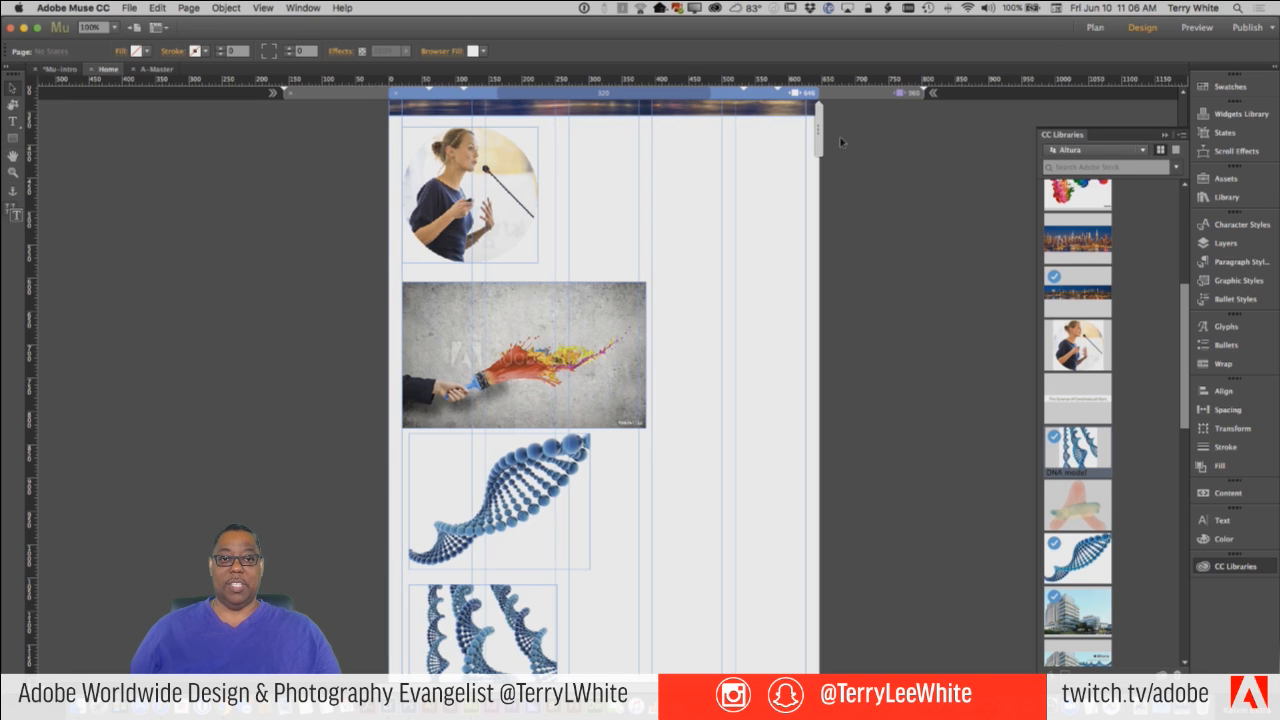
Test the stacked images by narrowing the page to about 403 px, and go to the 403 px breakpoint.
{"action": "left_click", "coordinate": [788, 147]}
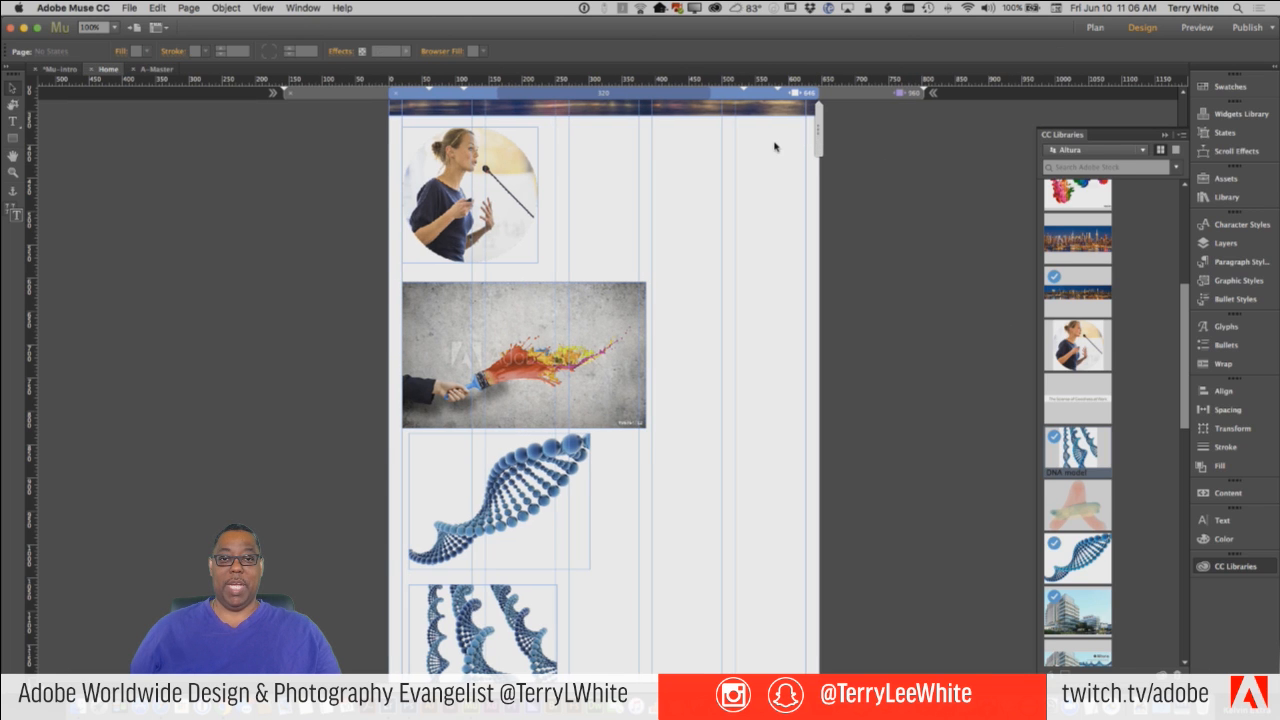
{"action": "left_click_drag", "start_coordinate": [771, 147], "coordinate": [738, 148]}
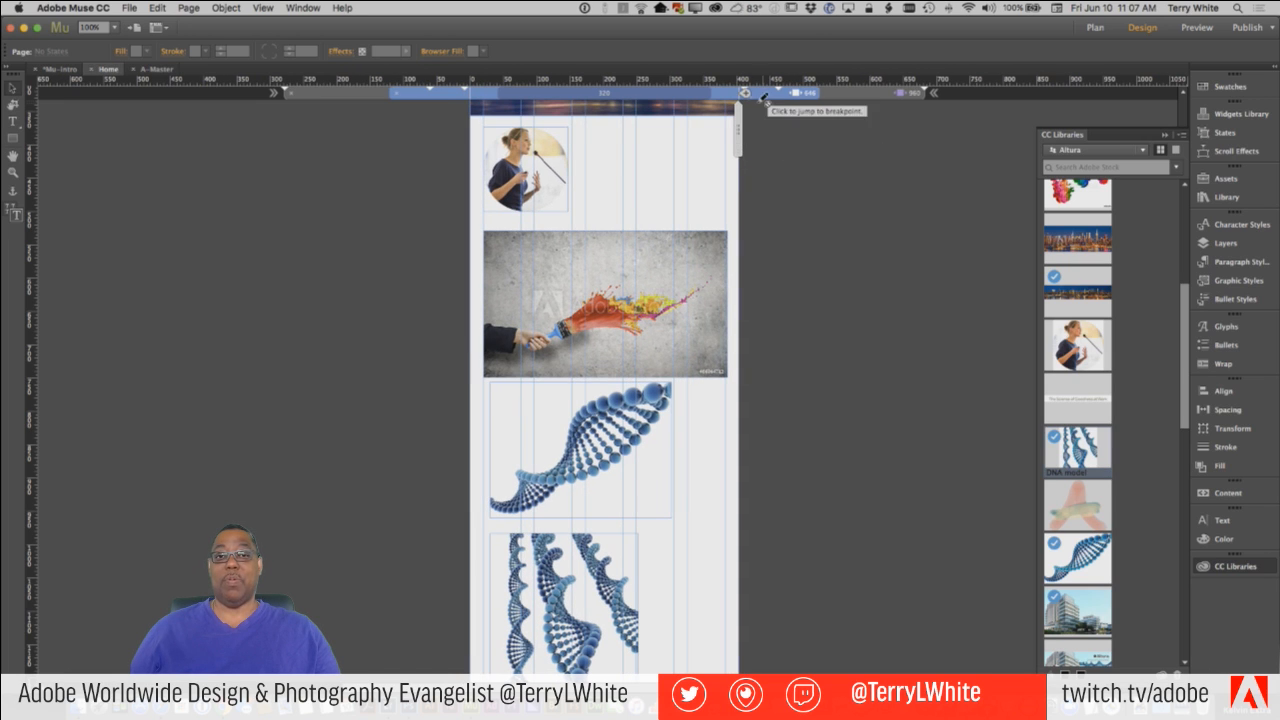
{"action": "left_click", "coordinate": [745, 93]}
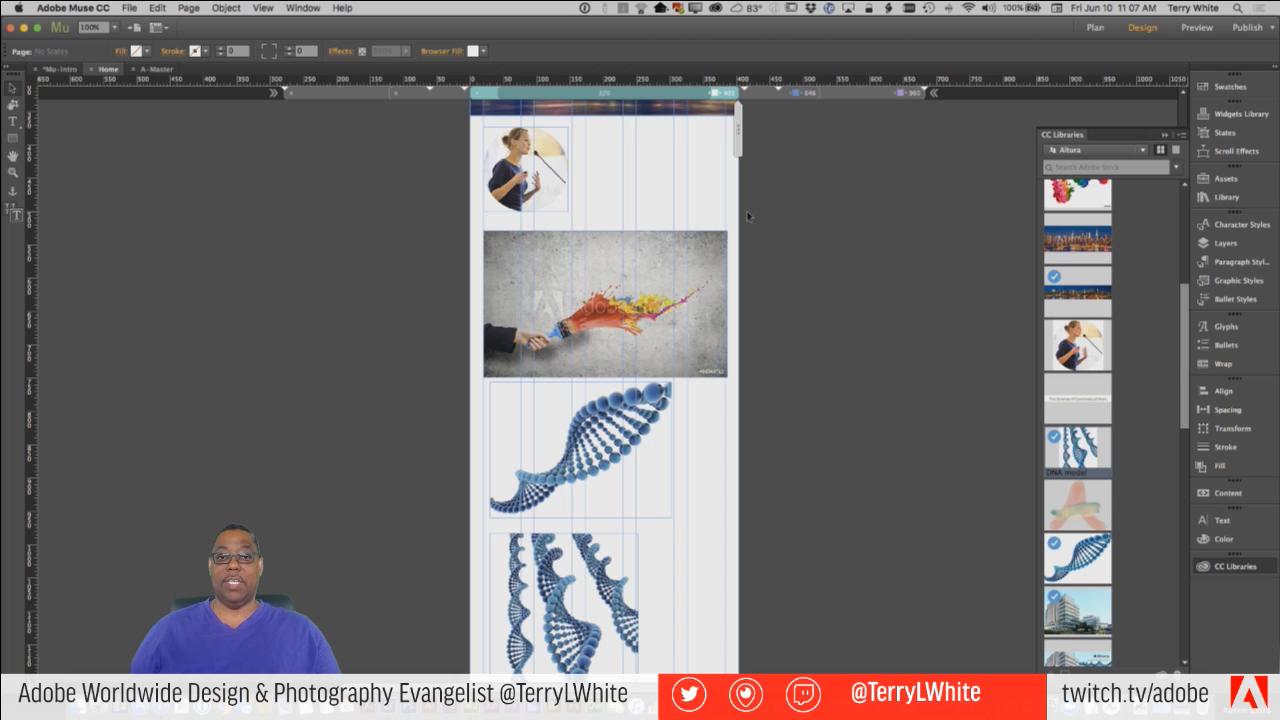
Set the paintbrush image's resizing to Responsive Width and Height in the 403 px breakpoint, and test it down to about 320 px.
{"action": "left_click", "coordinate": [712, 270]}
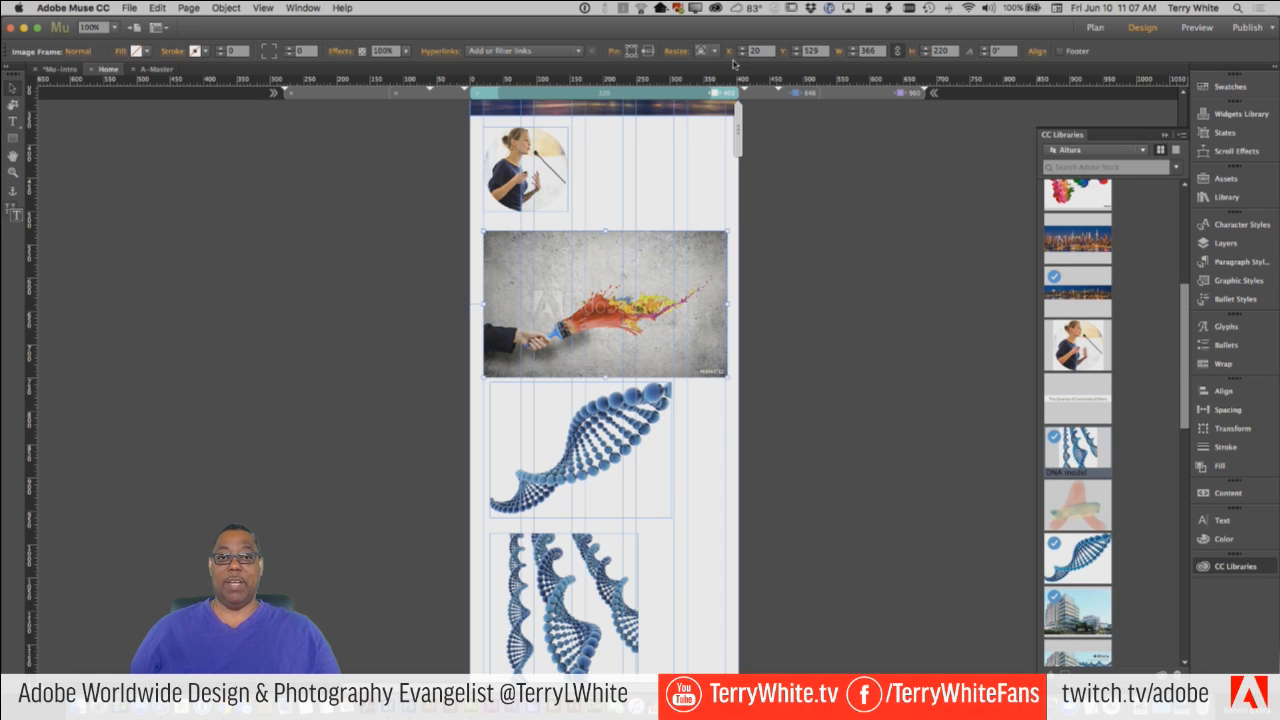
{"action": "left_click", "coordinate": [717, 53]}
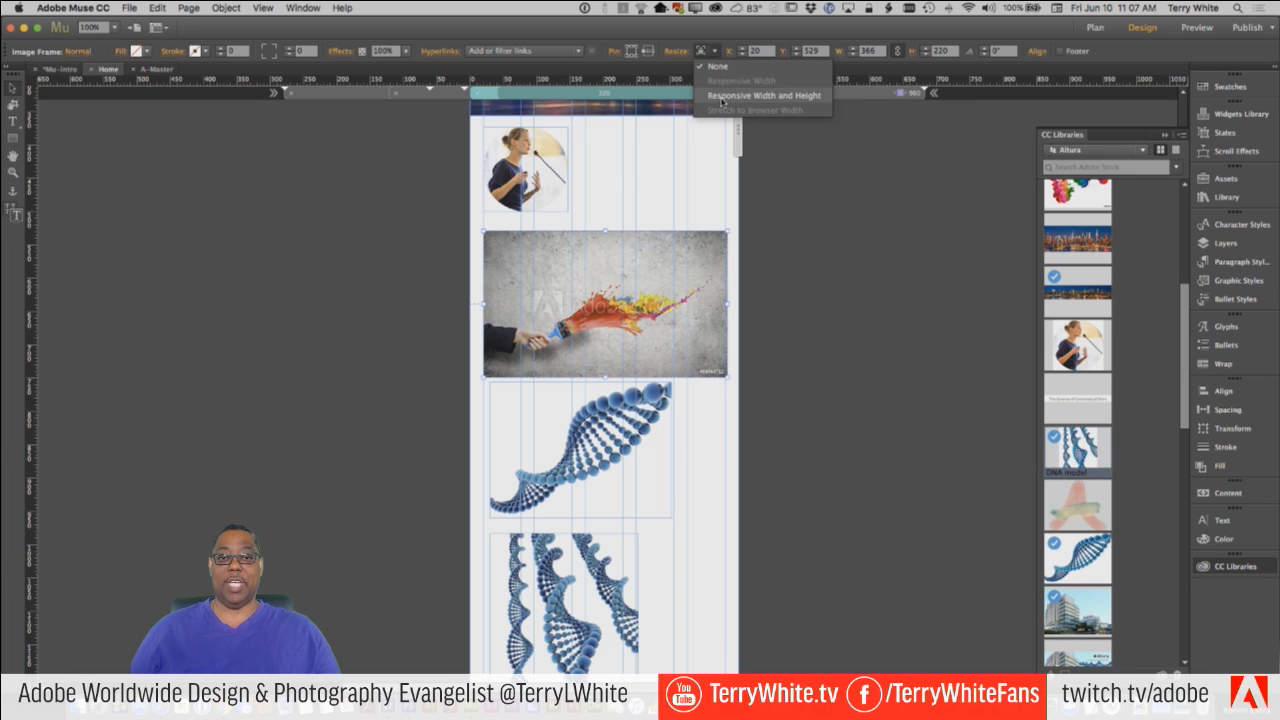
{"action": "left_click", "coordinate": [725, 99]}
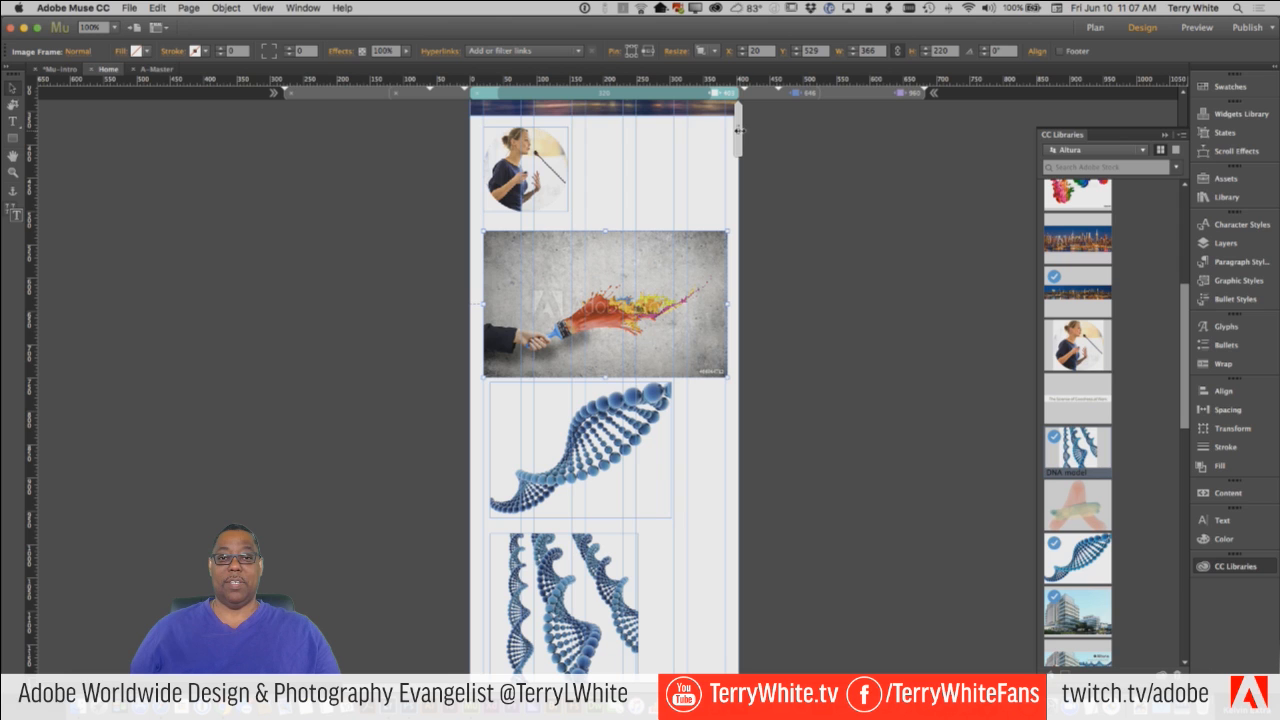
{"action": "left_click", "coordinate": [736, 130]}
{"action": "left_click_drag", "start_coordinate": [733, 133], "coordinate": [711, 133]}
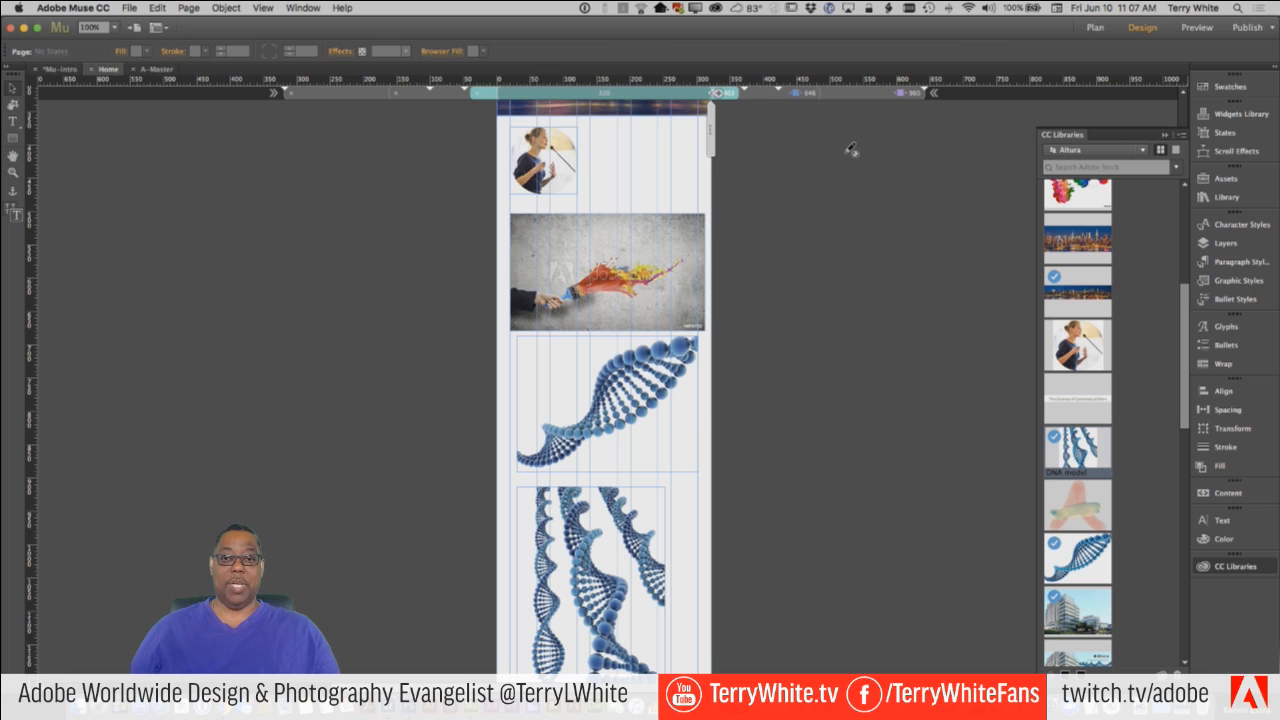
Preview the Home page from the 960 px breakpoint in the browser, test it by narrowing and rewidening the window, and switch back to Adobe Muse.
{"action": "left_click", "coordinate": [876, 94]}
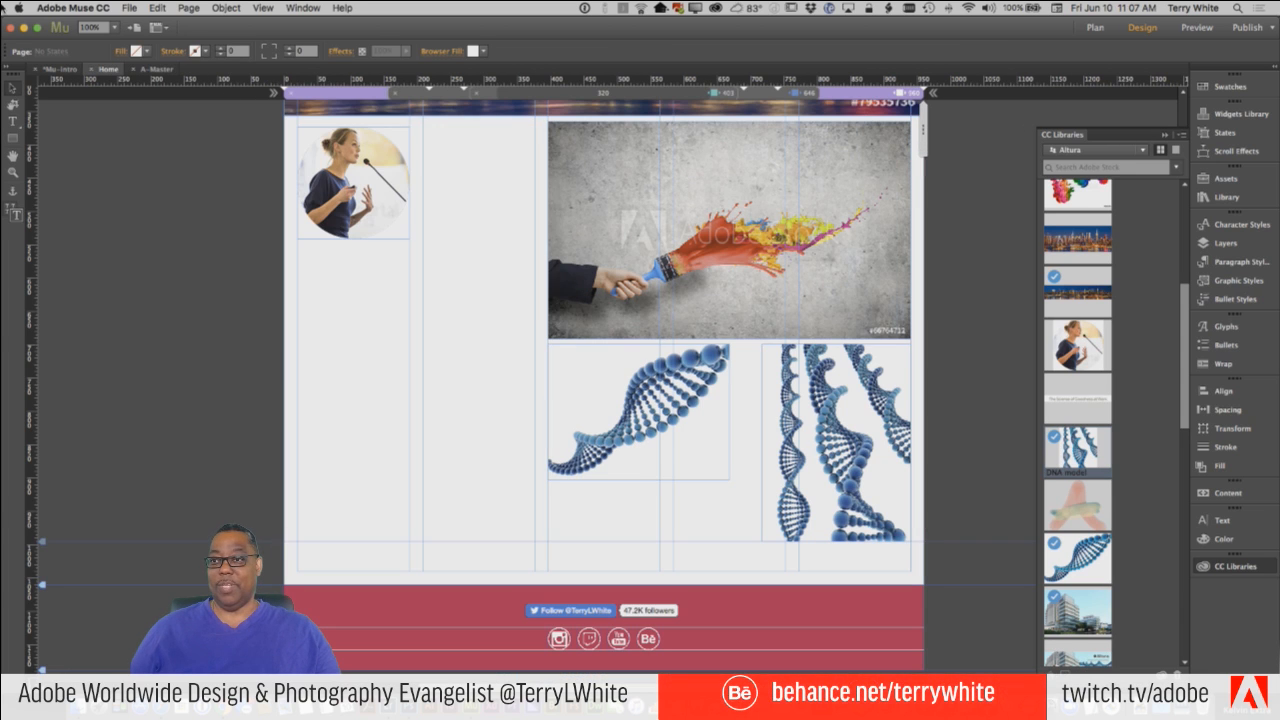
{"action": "left_click", "coordinate": [129, 8]}
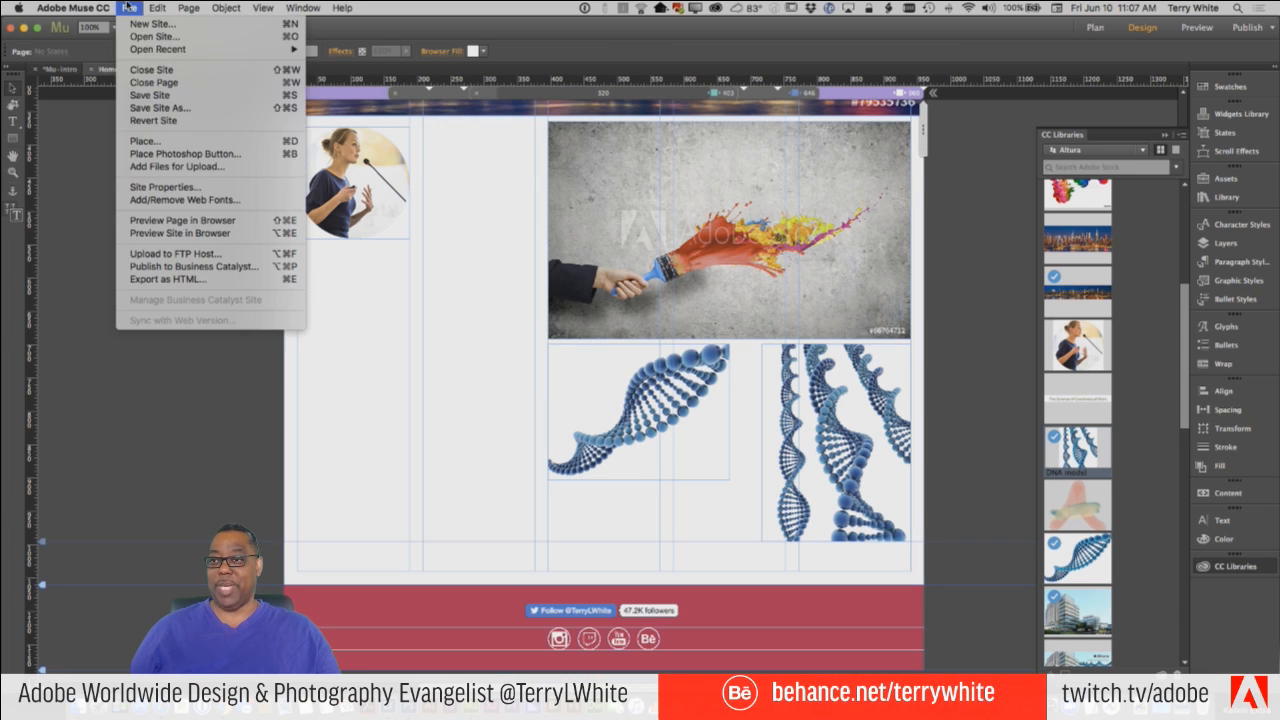
{"action": "left_click", "coordinate": [185, 220]}
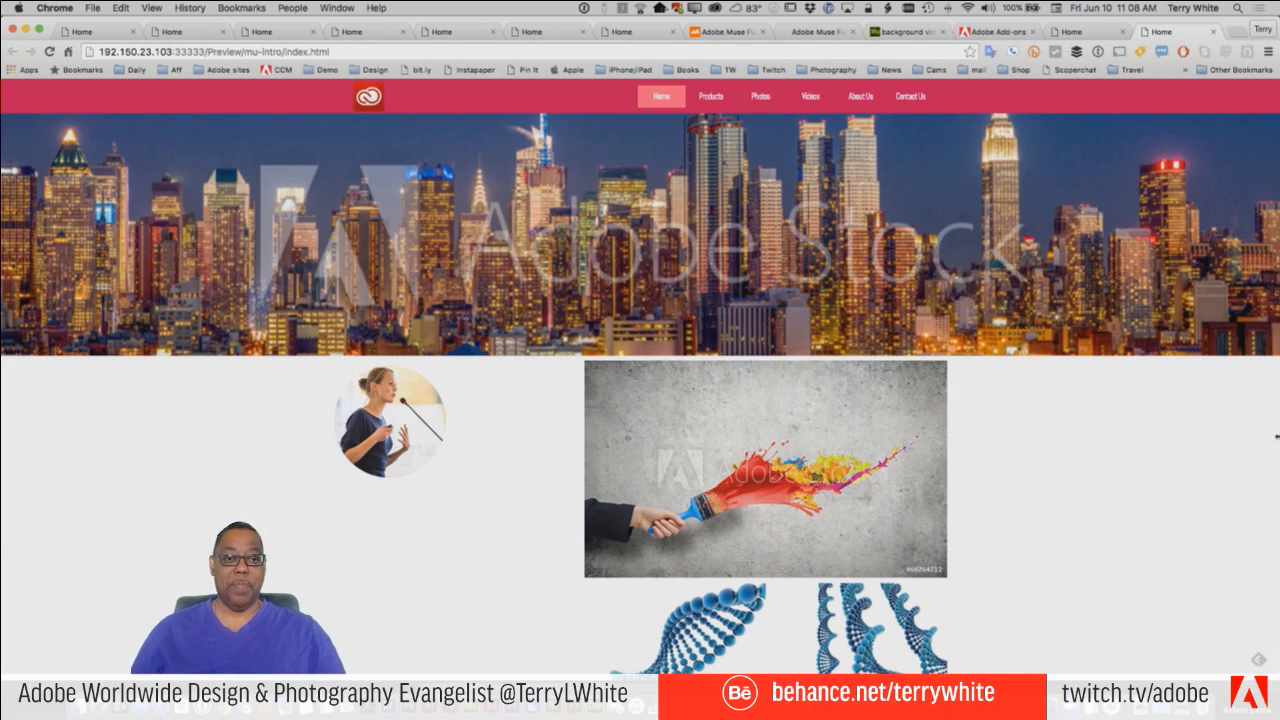
{"action": "scroll", "coordinate": [1147, 428], "scroll_direction": "down", "scroll_amount": 4}
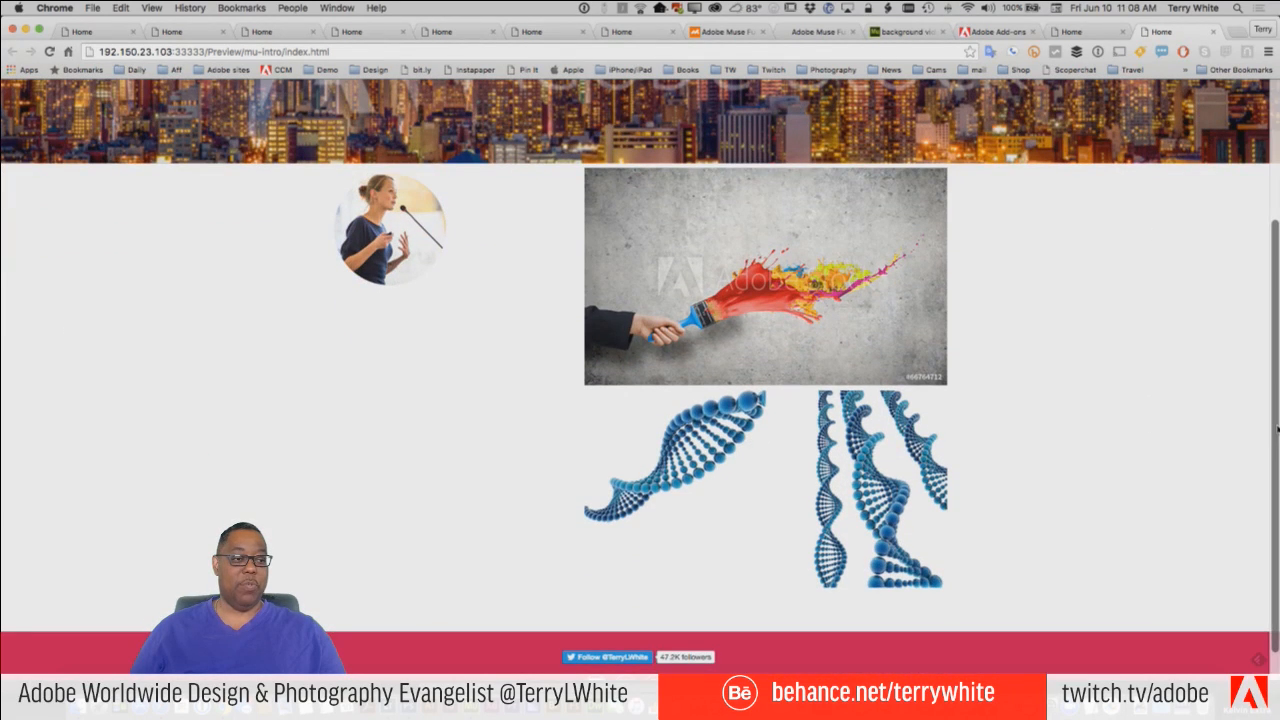
{"action": "left_click_drag", "start_coordinate": [1277, 428], "coordinate": [578, 436]}
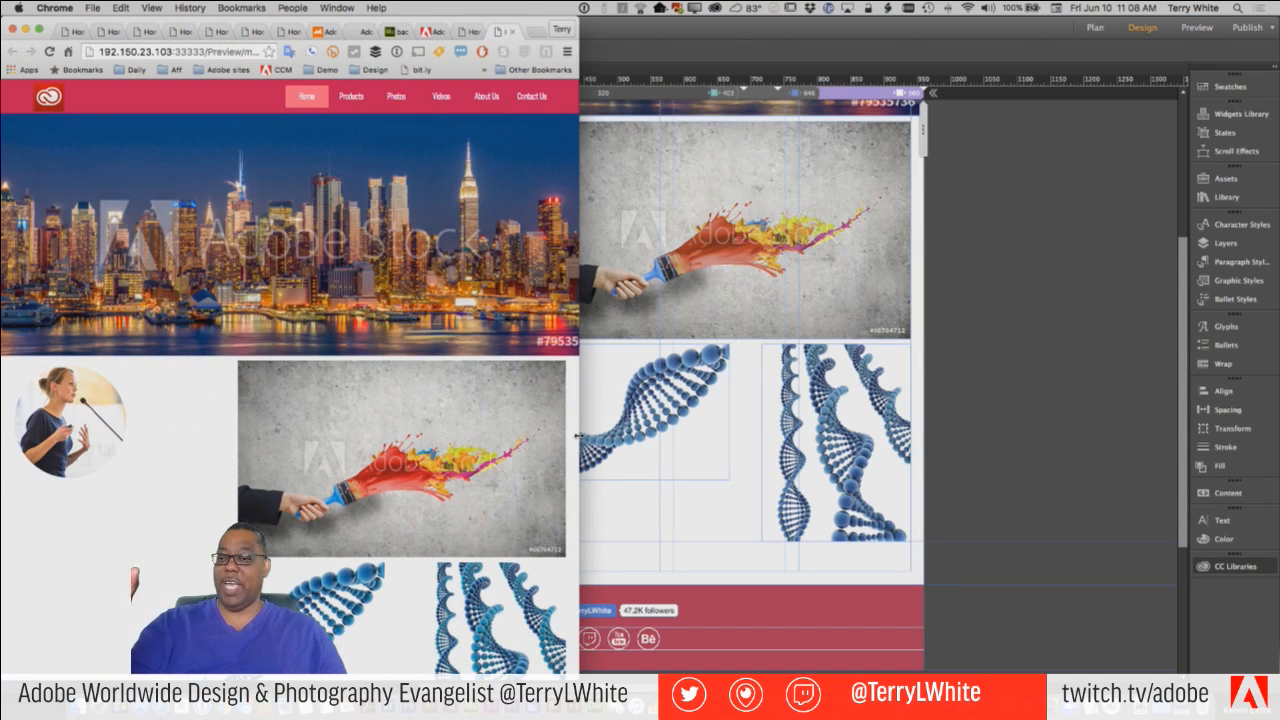
{"action": "left_click_drag", "start_coordinate": [578, 436], "coordinate": [1277, 440]}
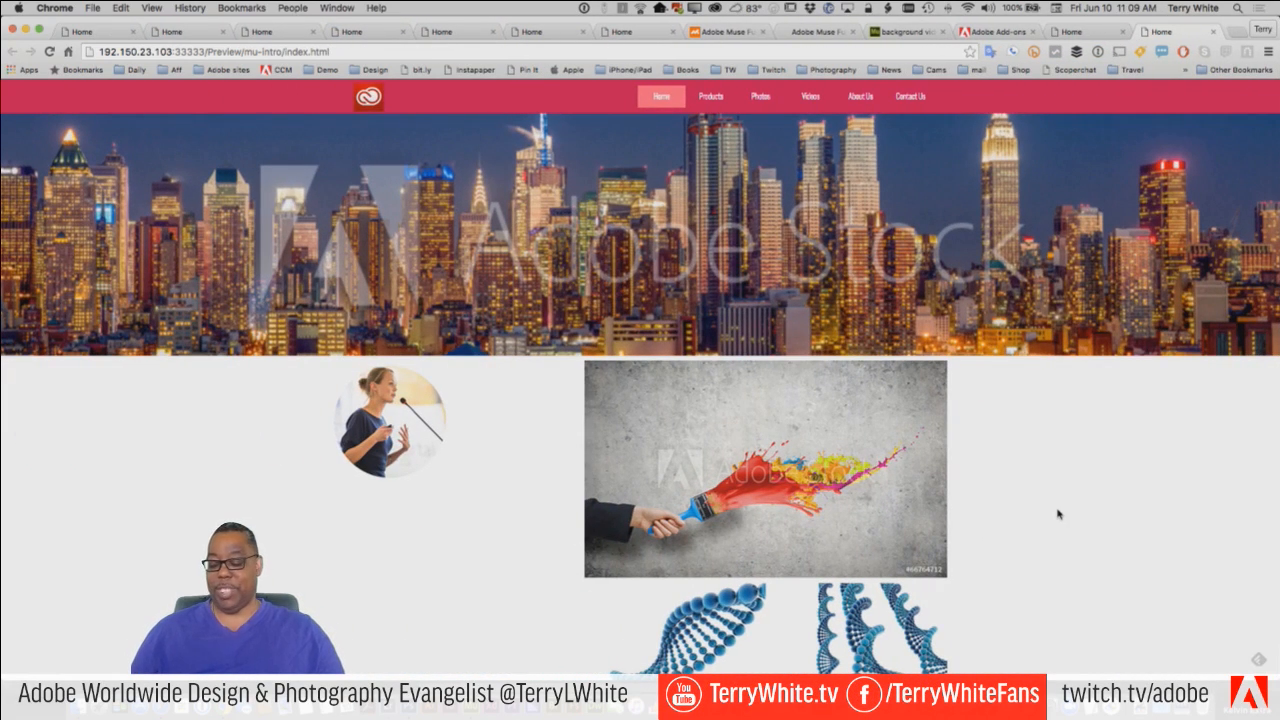
{"action": "key", "text": "super+Tab"}
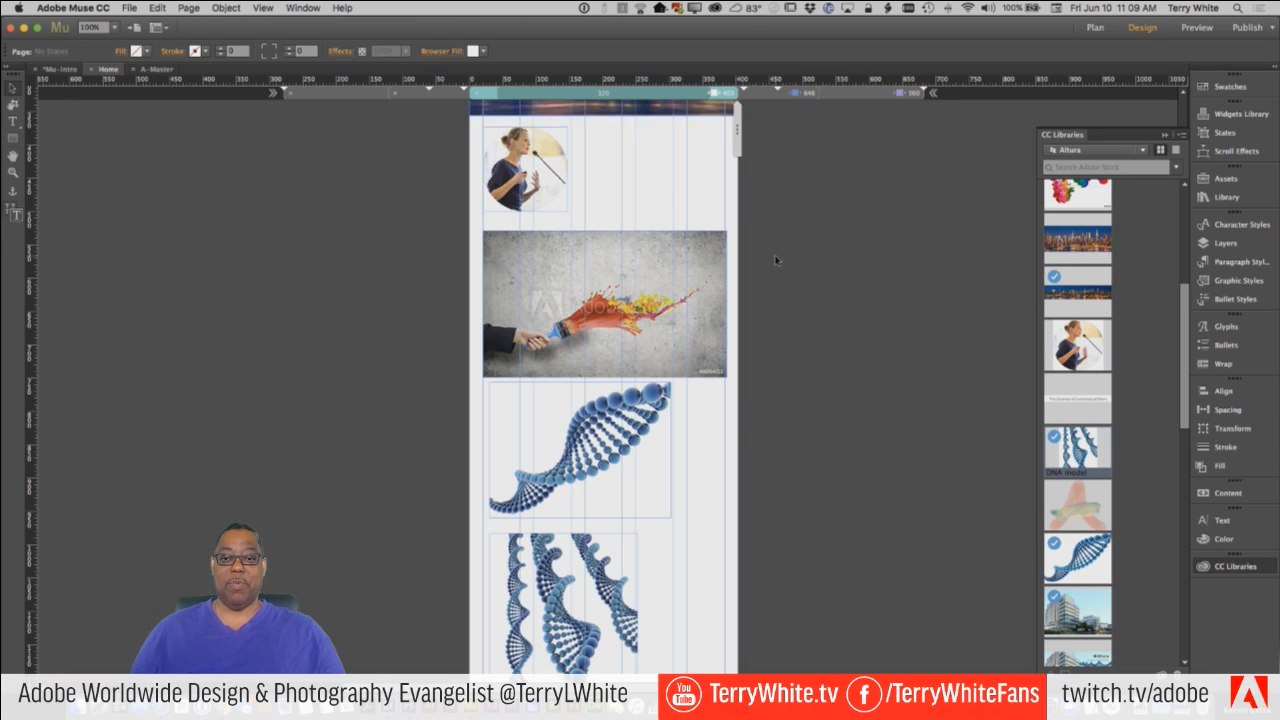
Hide the paintbrush image in Layer 1 at the 403 px breakpoint, compare with a wider breakpoint, and return to 403 px.
{"action": "left_click", "coordinate": [720, 282]}
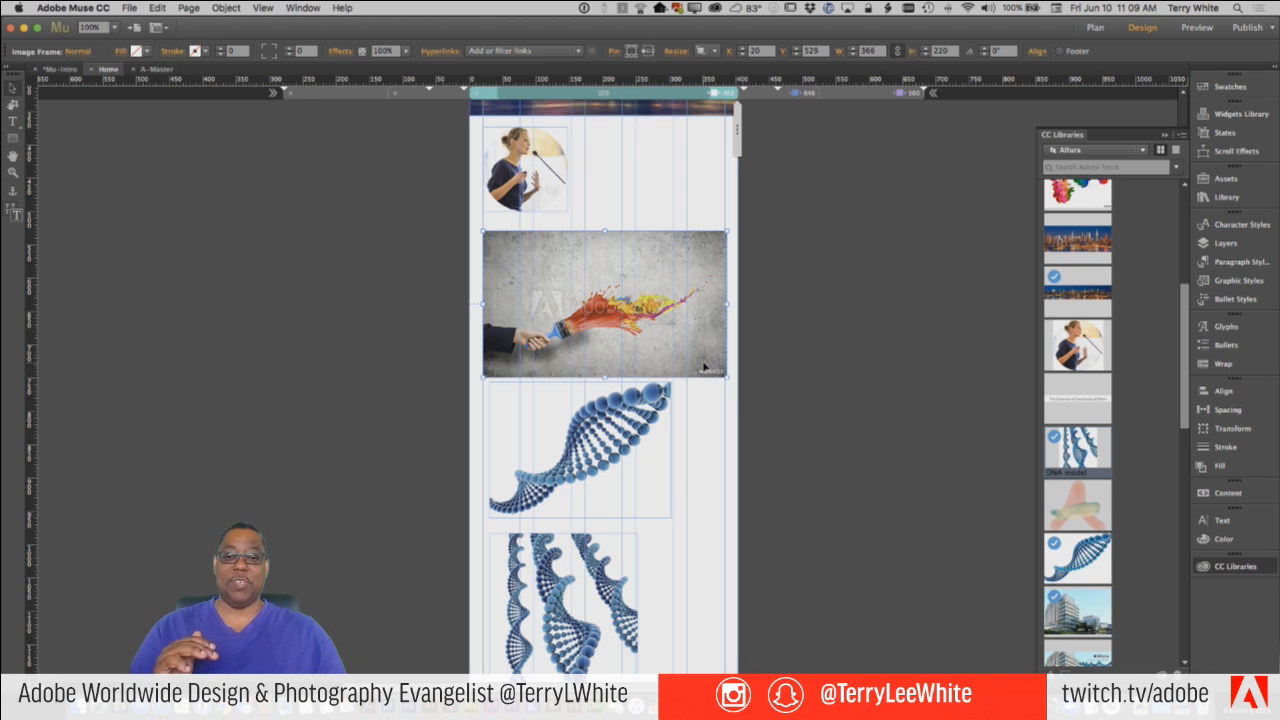
{"action": "right_click", "coordinate": [652, 300]}
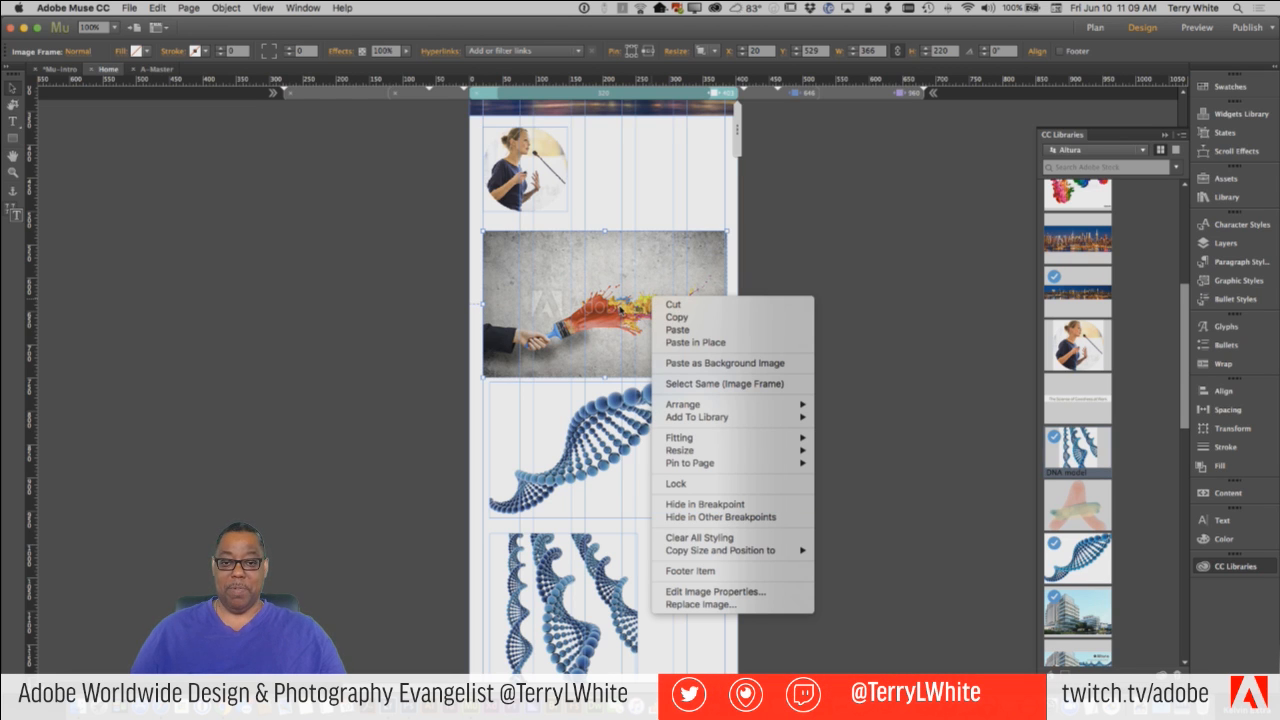
{"action": "left_click", "coordinate": [620, 310]}
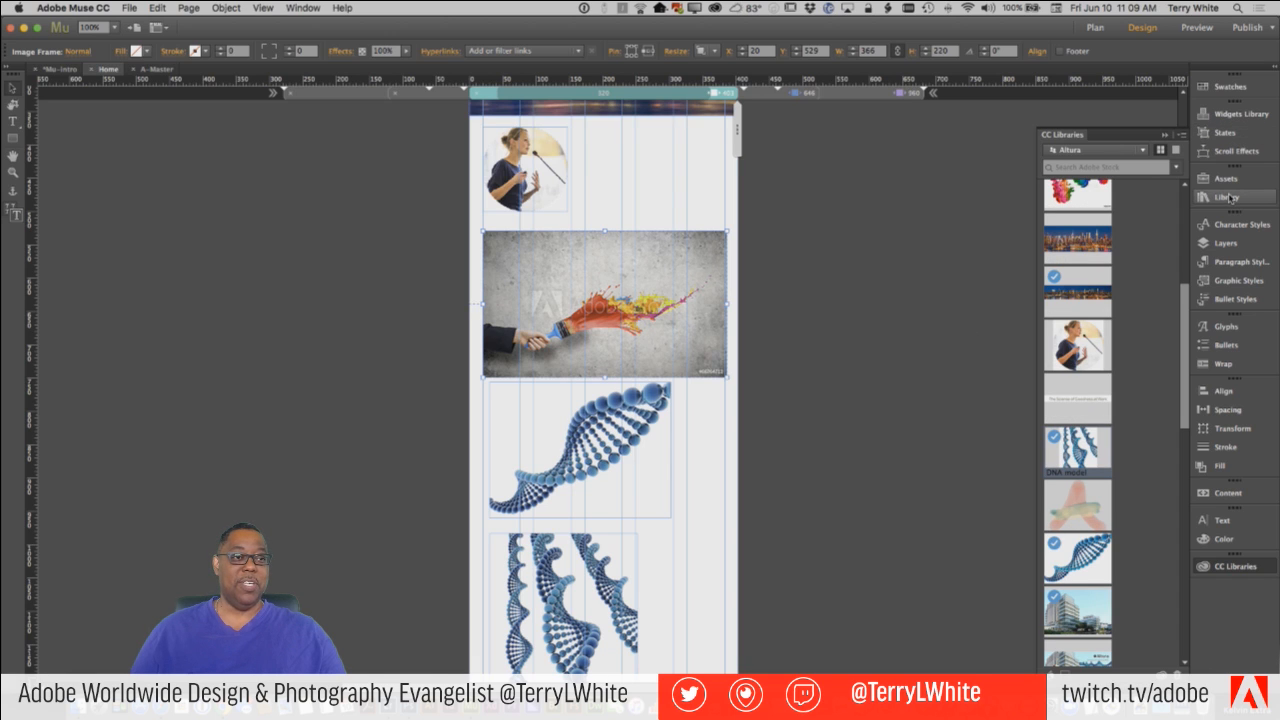
{"action": "left_click", "coordinate": [1224, 243]}
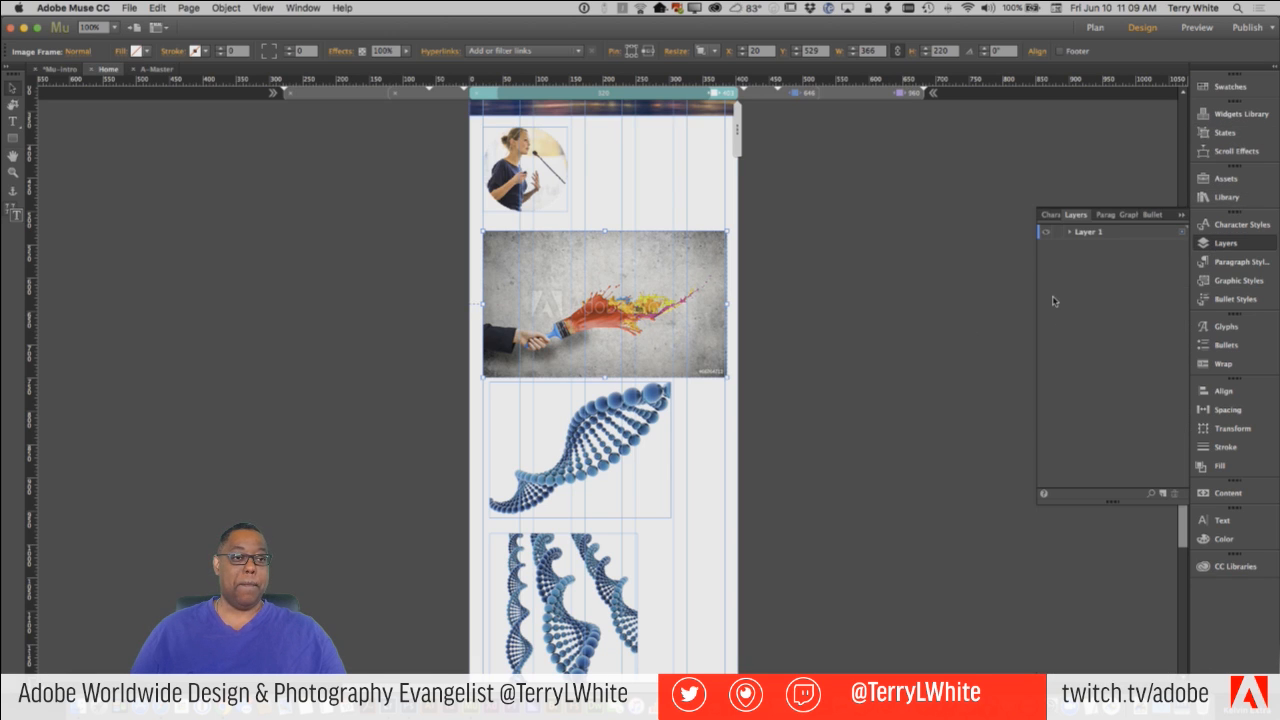
{"action": "left_click", "coordinate": [1069, 233]}
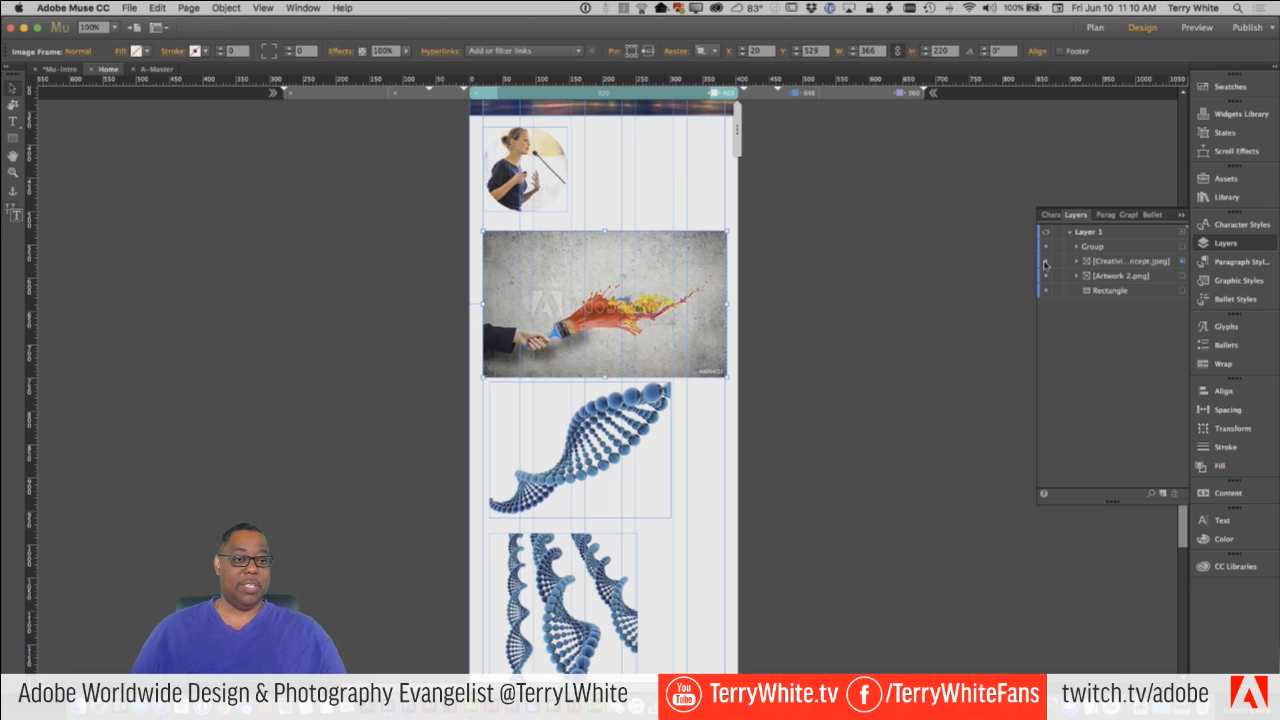
{"action": "left_click", "coordinate": [1046, 261]}
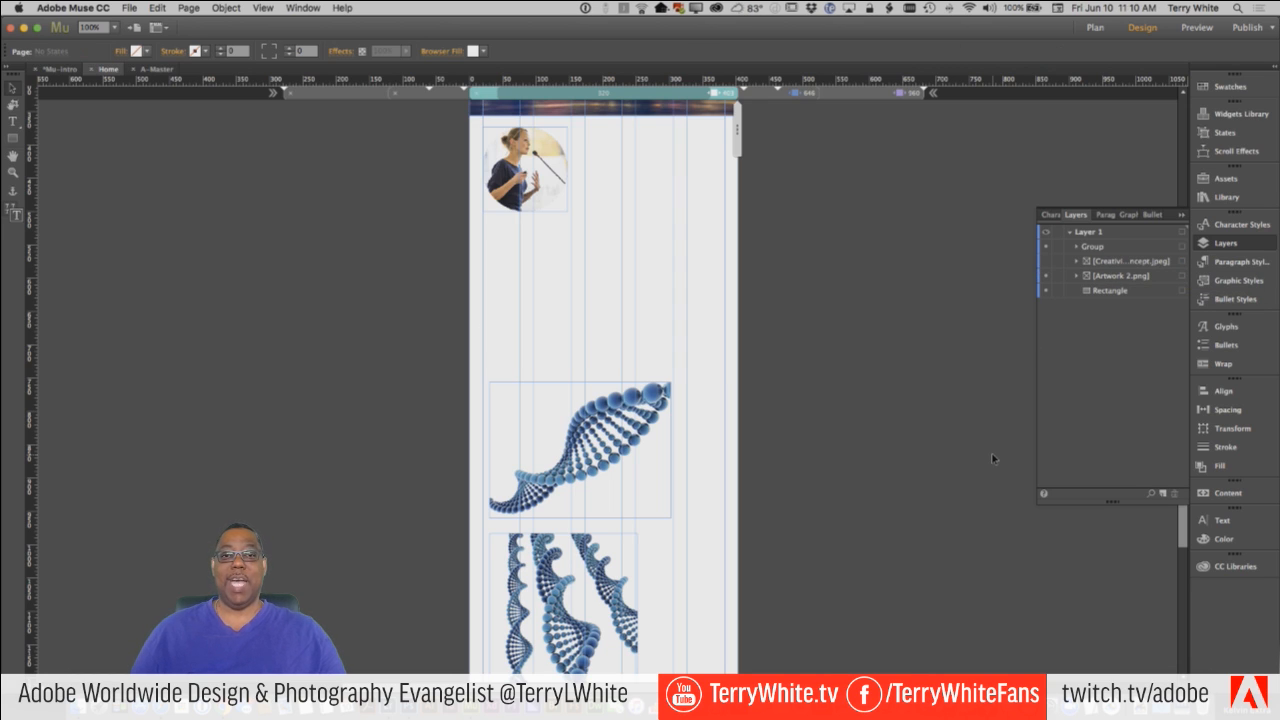
{"action": "left_click", "coordinate": [753, 96]}
{"action": "left_click", "coordinate": [700, 96]}
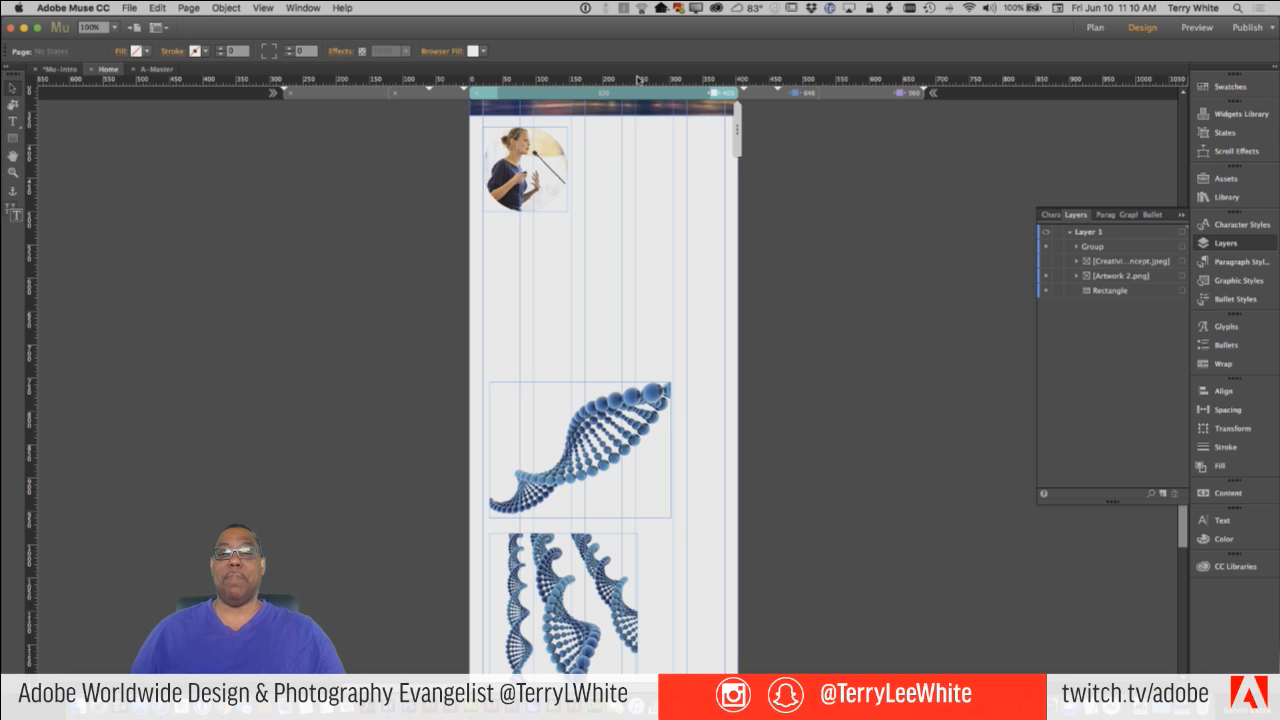
Place the Artwork 1 headline from the CC Libraries below the portrait at about X 20, Y 545, and resize it to about 363 px wide.
{"action": "left_click", "coordinate": [1181, 214]}
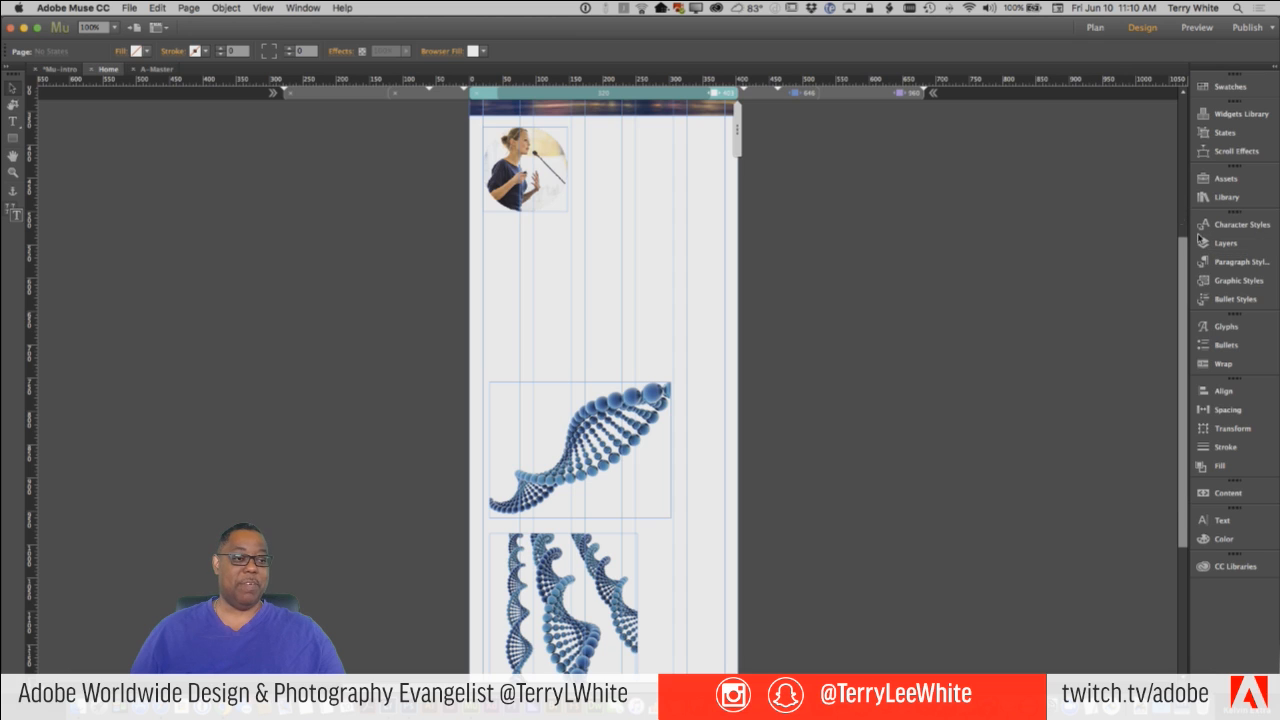
{"action": "left_click", "coordinate": [1225, 566]}
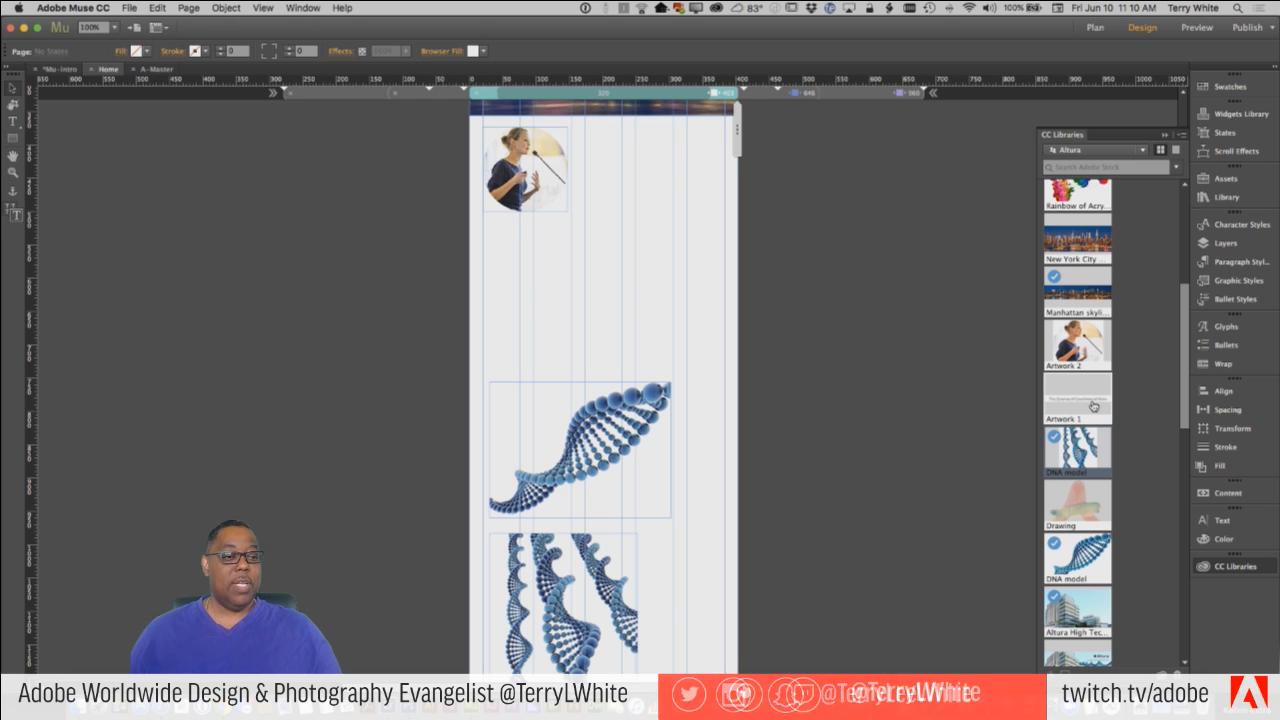
{"action": "left_click_drag", "start_coordinate": [1093, 405], "coordinate": [508, 266]}
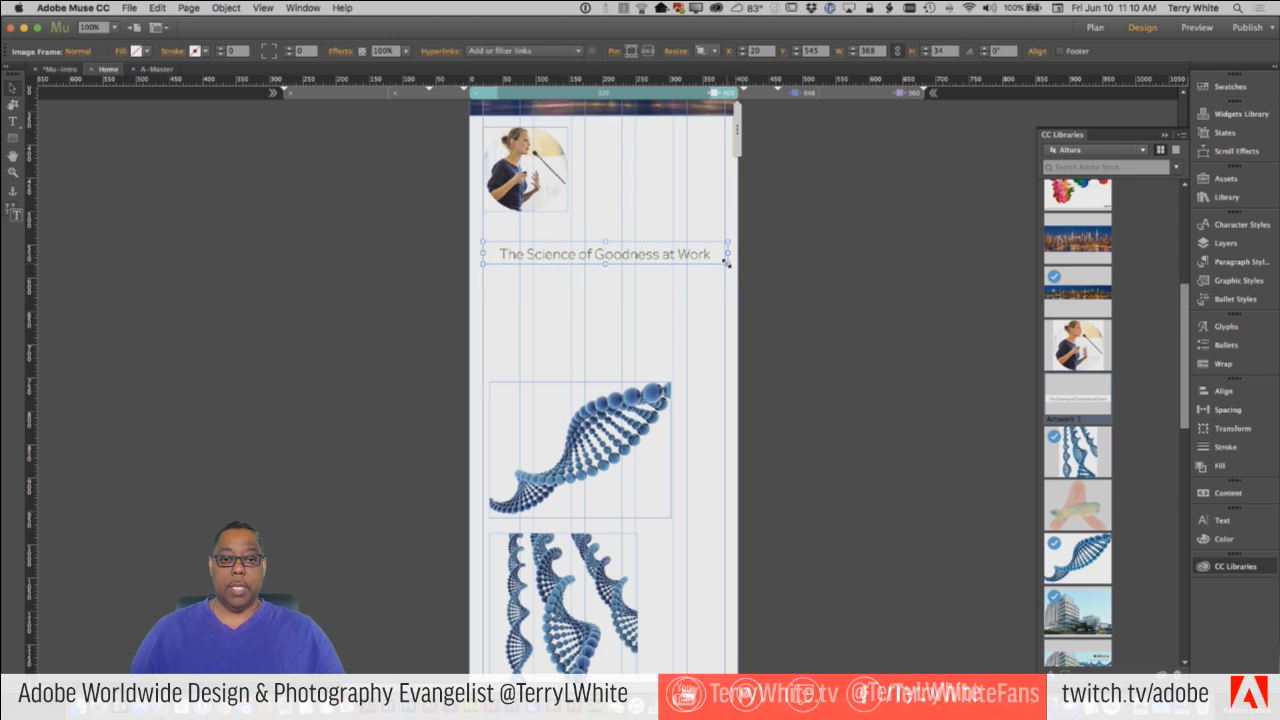
{"action": "left_click_drag", "start_coordinate": [728, 263], "coordinate": [724, 259]}
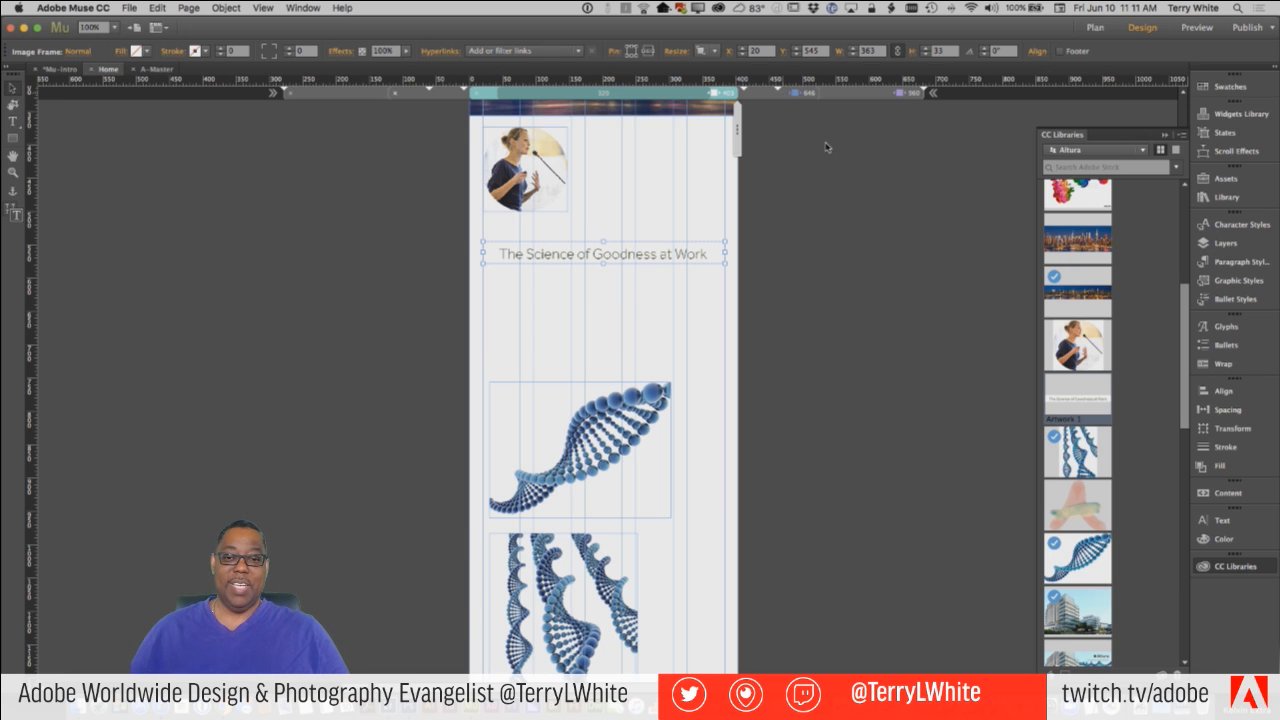
Check the "The Science of Goodness at Work" headline in the 646 px and 960 px breakpoints, and return to the 403 px breakpoint.
{"action": "left_click", "coordinate": [800, 93]}
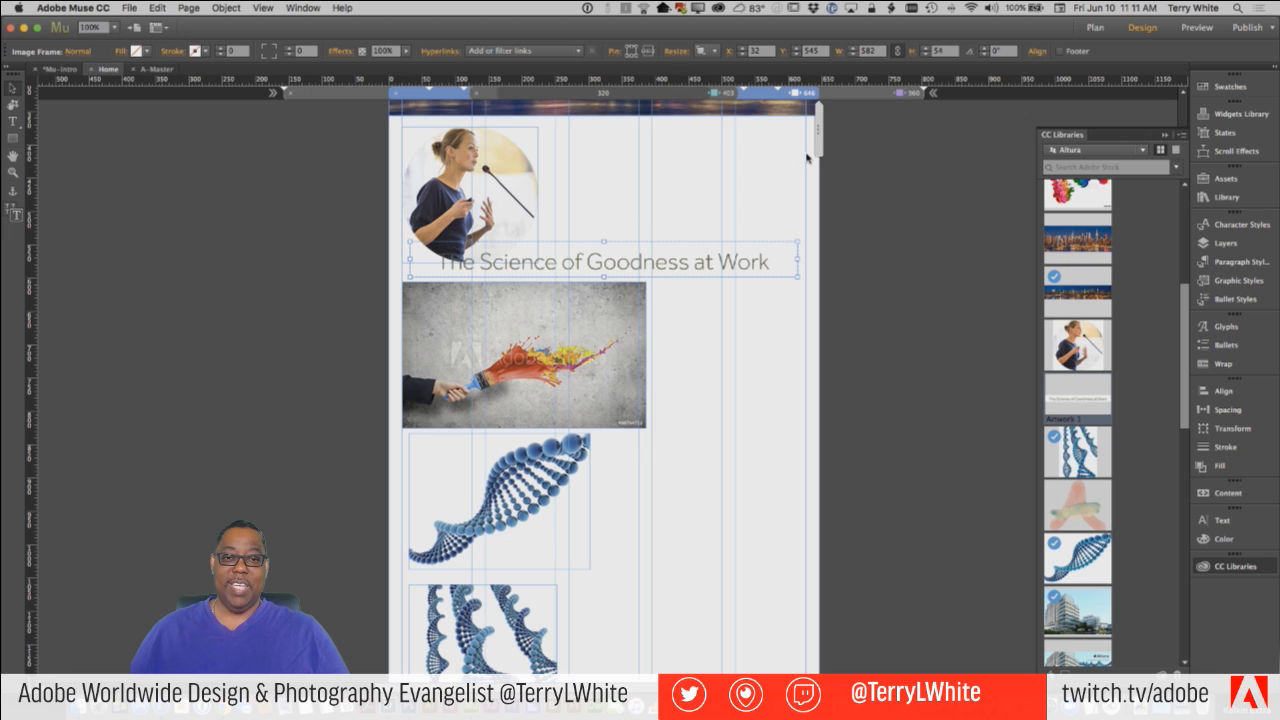
{"action": "left_click", "coordinate": [861, 97]}
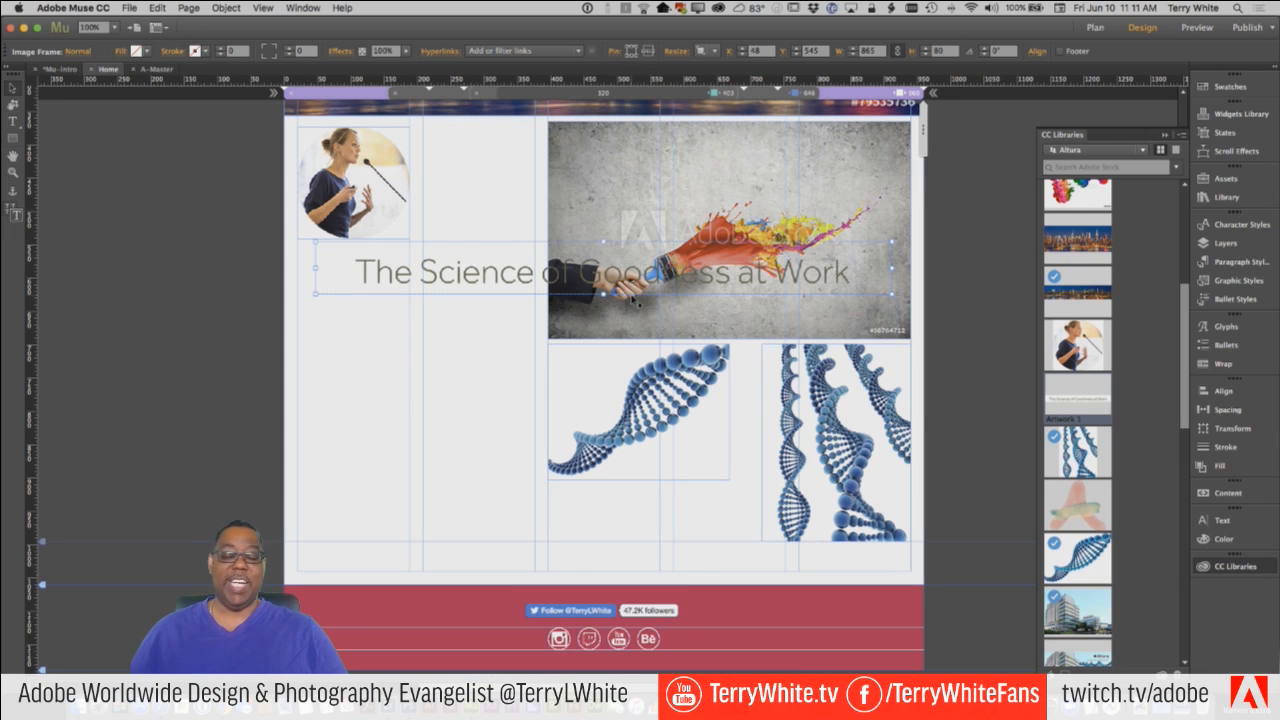
{"action": "left_click", "coordinate": [677, 98]}
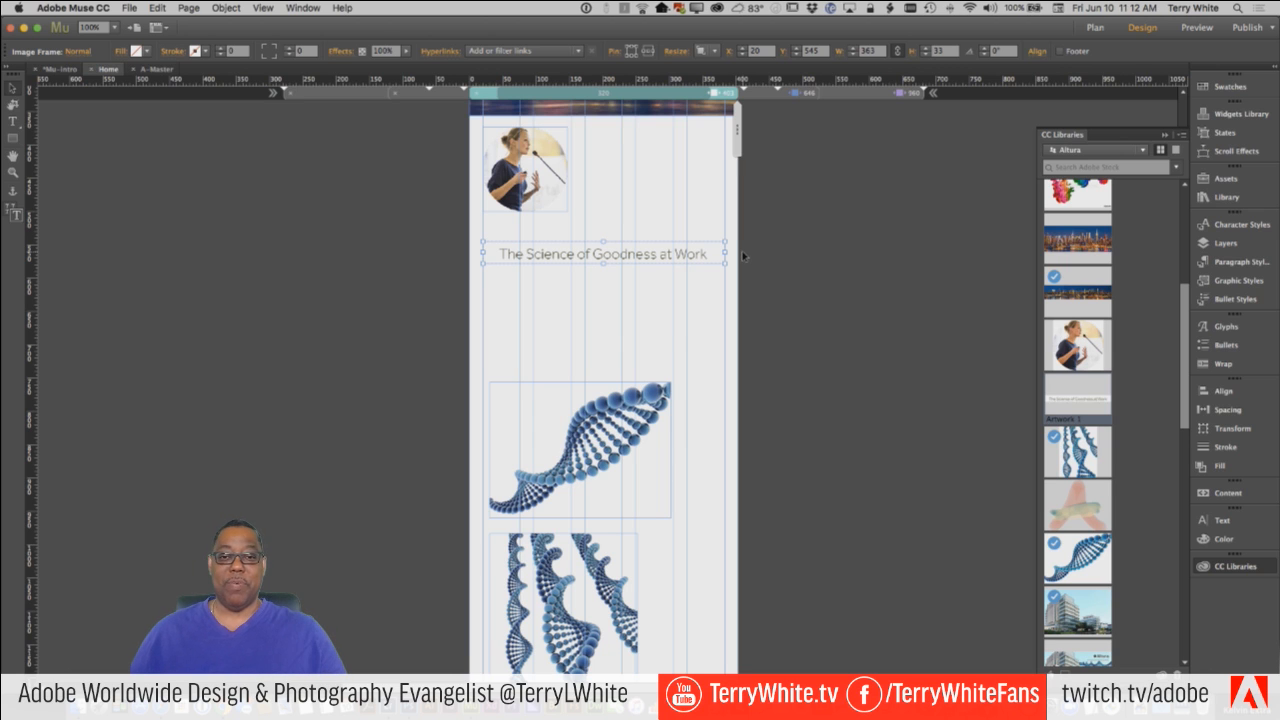
Hide the "The Science of Goodness at Work" headline in the other breakpoints, check the 646 px and 960 px breakpoints, and return to 403 px.
{"action": "right_click", "coordinate": [638, 256]}
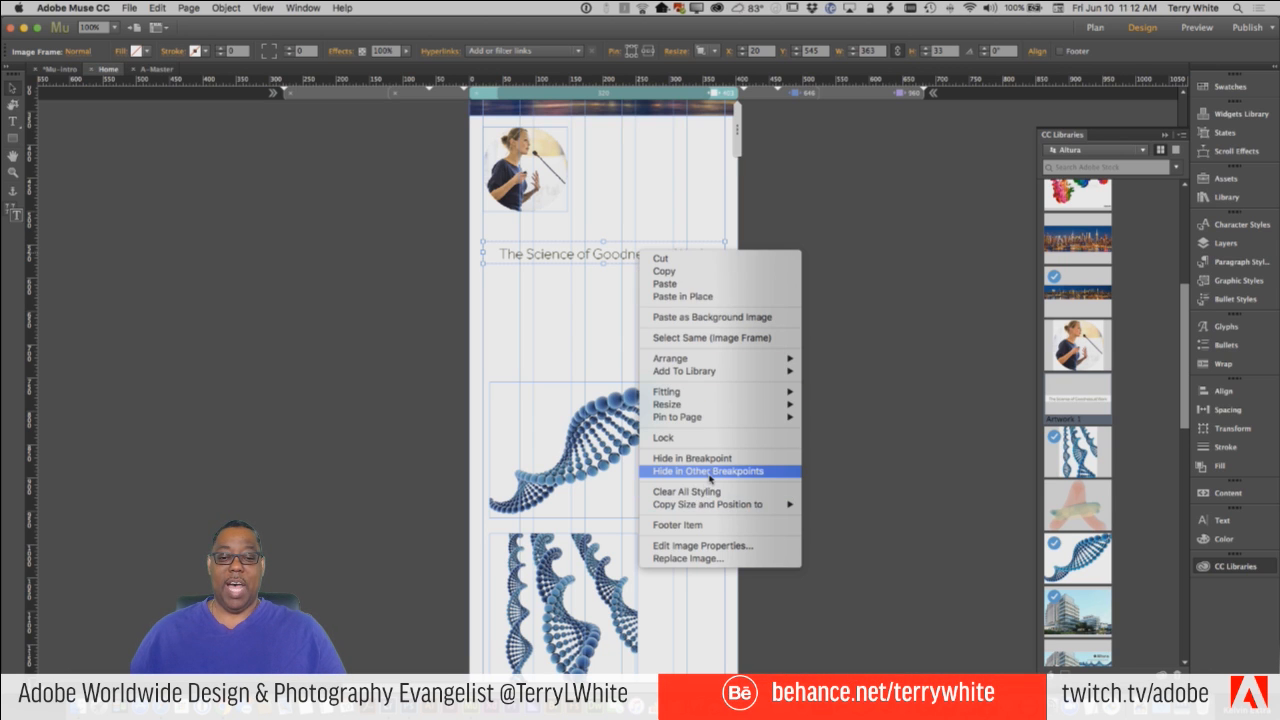
{"action": "left_click", "coordinate": [716, 474]}
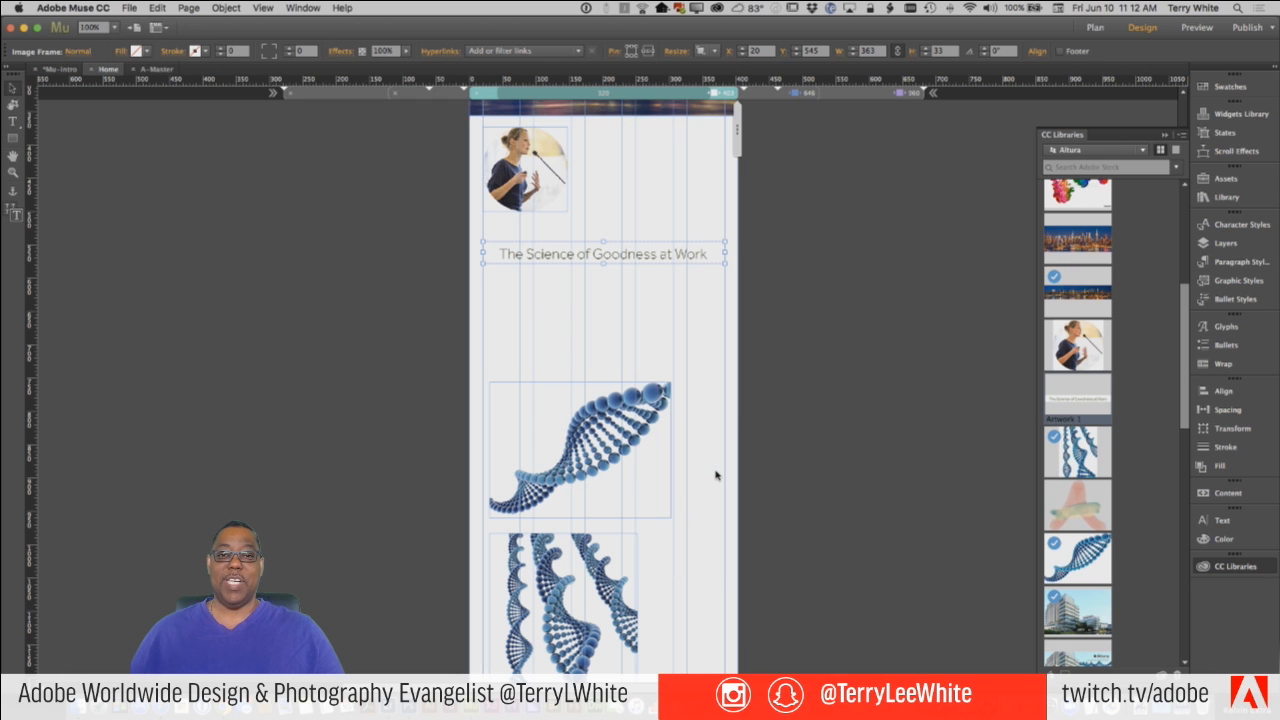
{"action": "left_click", "coordinate": [776, 94]}
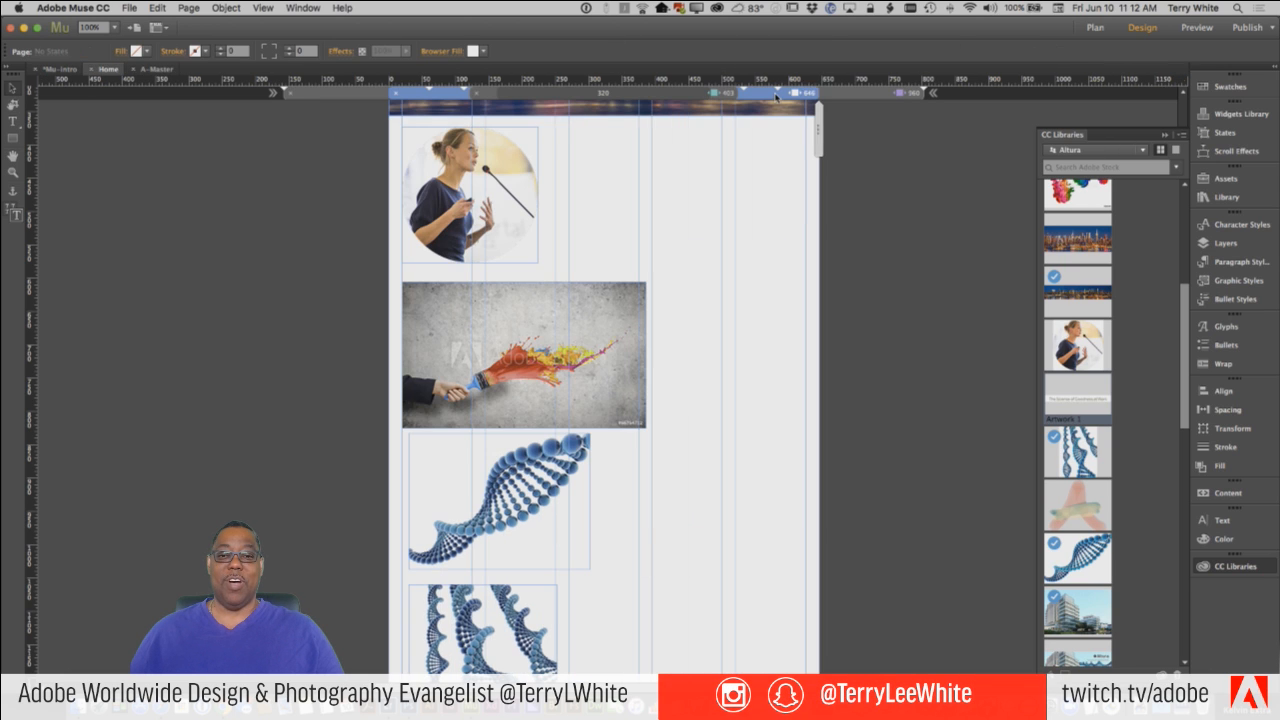
{"action": "left_click", "coordinate": [846, 96]}
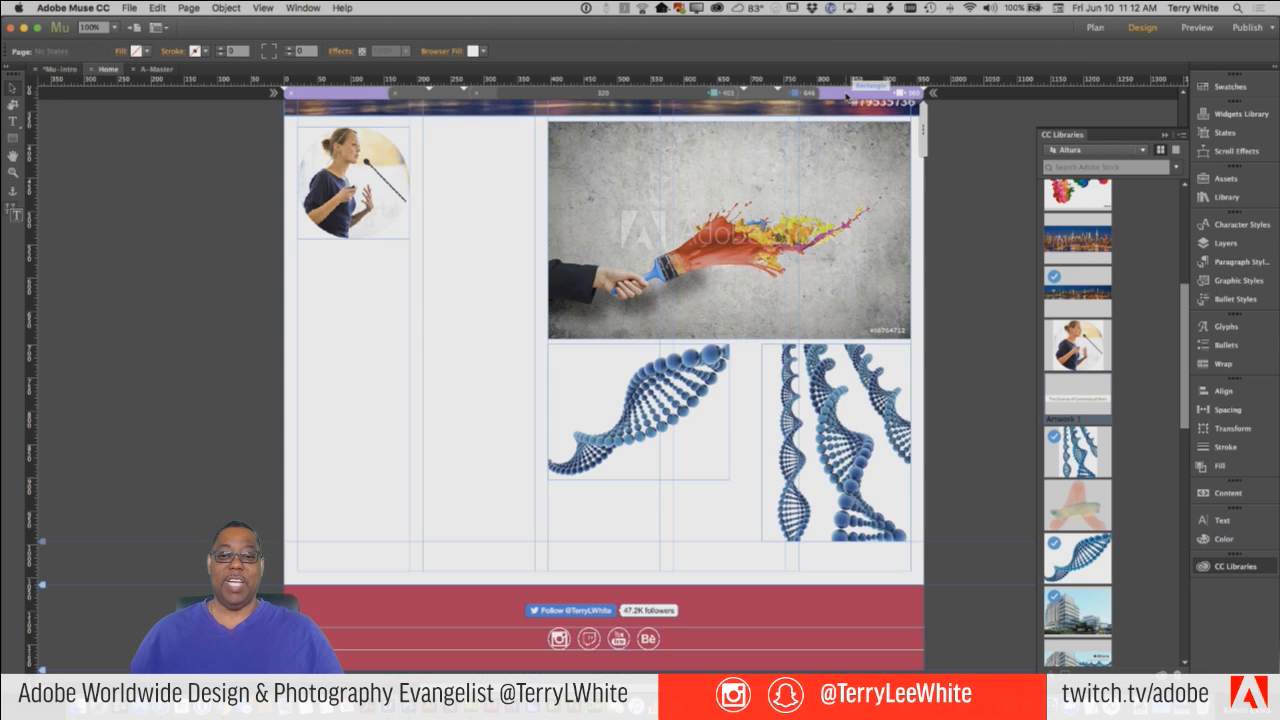
{"action": "left_click", "coordinate": [715, 95]}
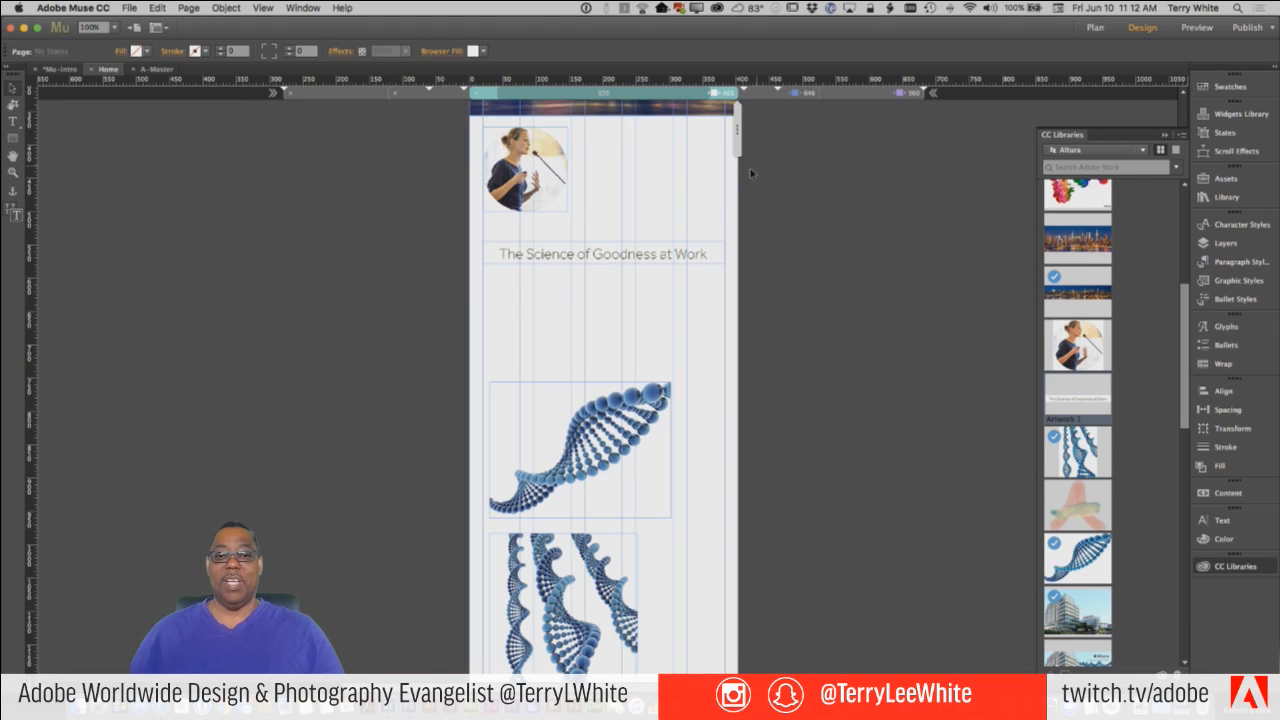
Test the headline's scaling by narrowing the page view to about 320 px, and return to the 403 px breakpoint.
{"action": "left_click", "coordinate": [674, 256]}
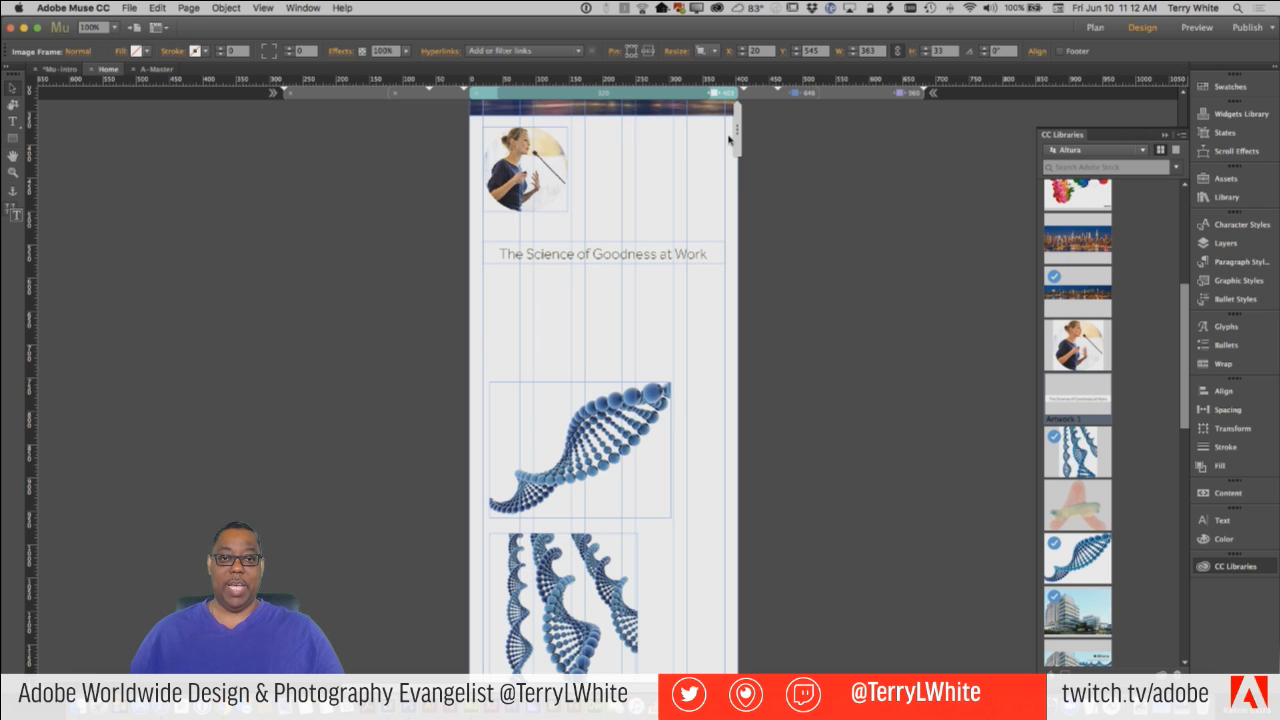
{"action": "left_click", "coordinate": [723, 141]}
{"action": "left_click_drag", "start_coordinate": [720, 141], "coordinate": [714, 140]}
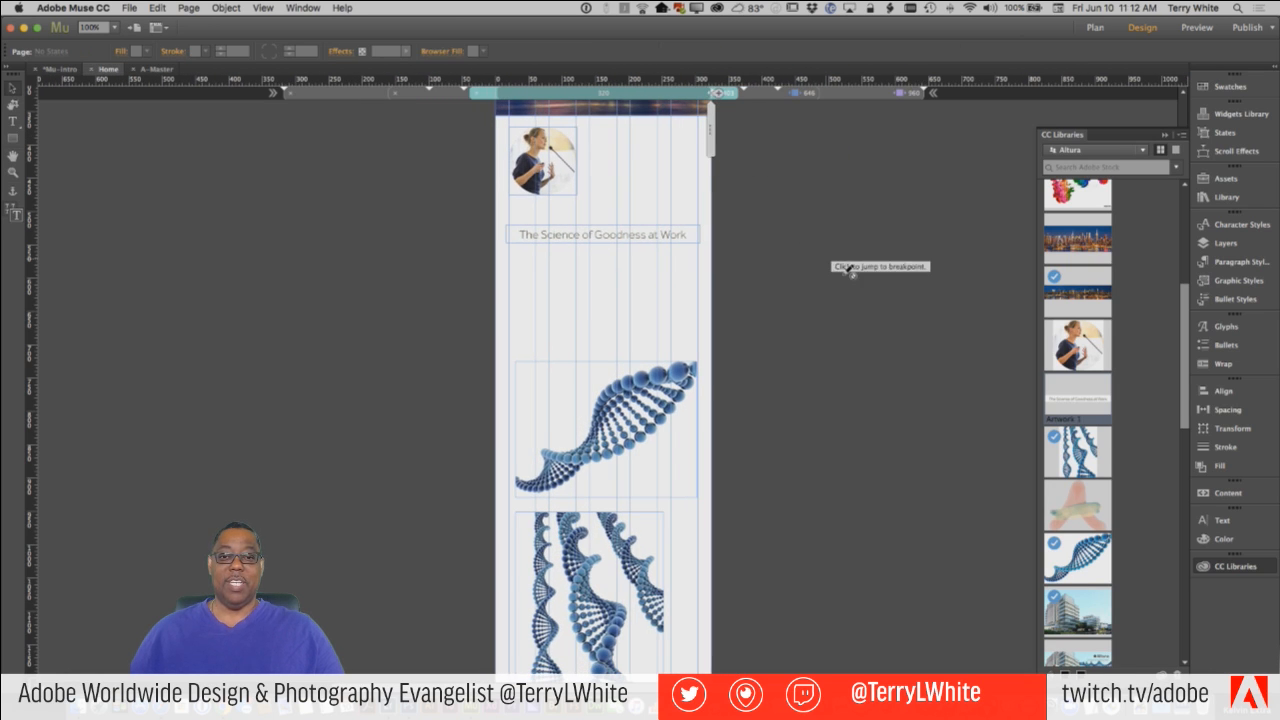
{"action": "left_click", "coordinate": [729, 96]}
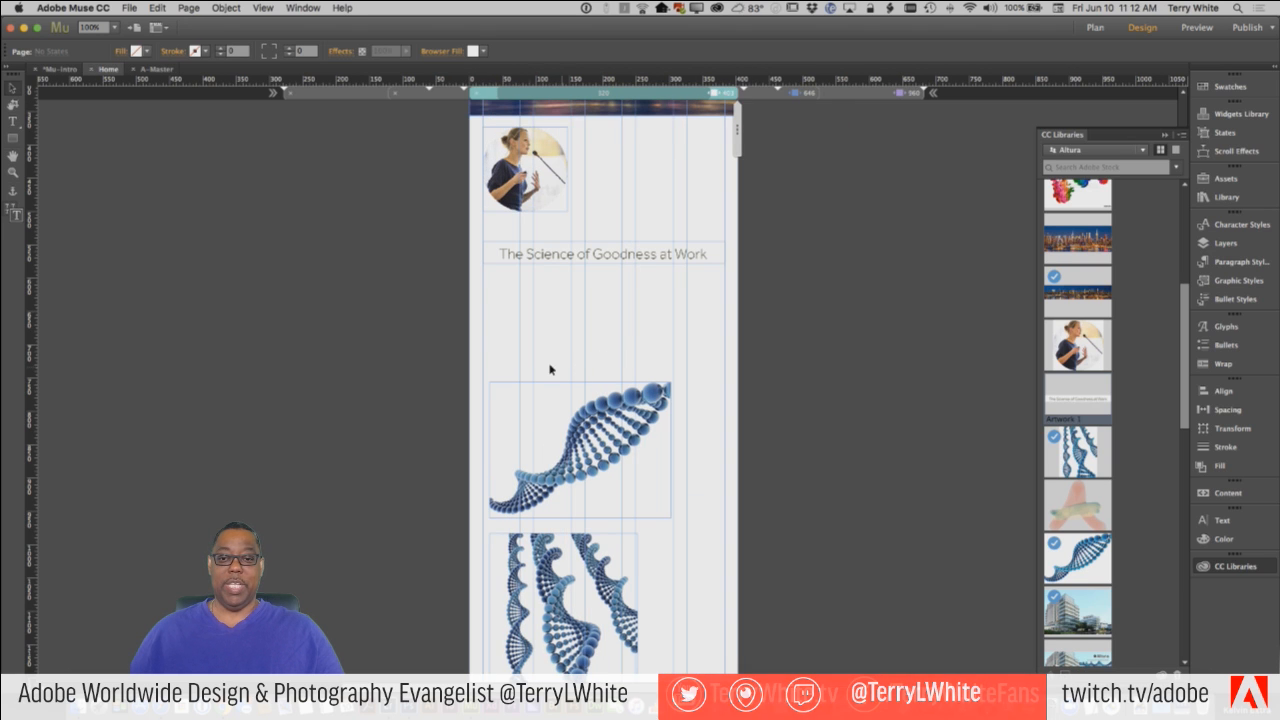
Move the grouped DNA images up beneath the headline to about X 65, Y 593 in the 403 px breakpoint.
{"action": "left_click", "coordinate": [521, 393]}
{"action": "left_click_drag", "start_coordinate": [521, 393], "coordinate": [521, 296]}
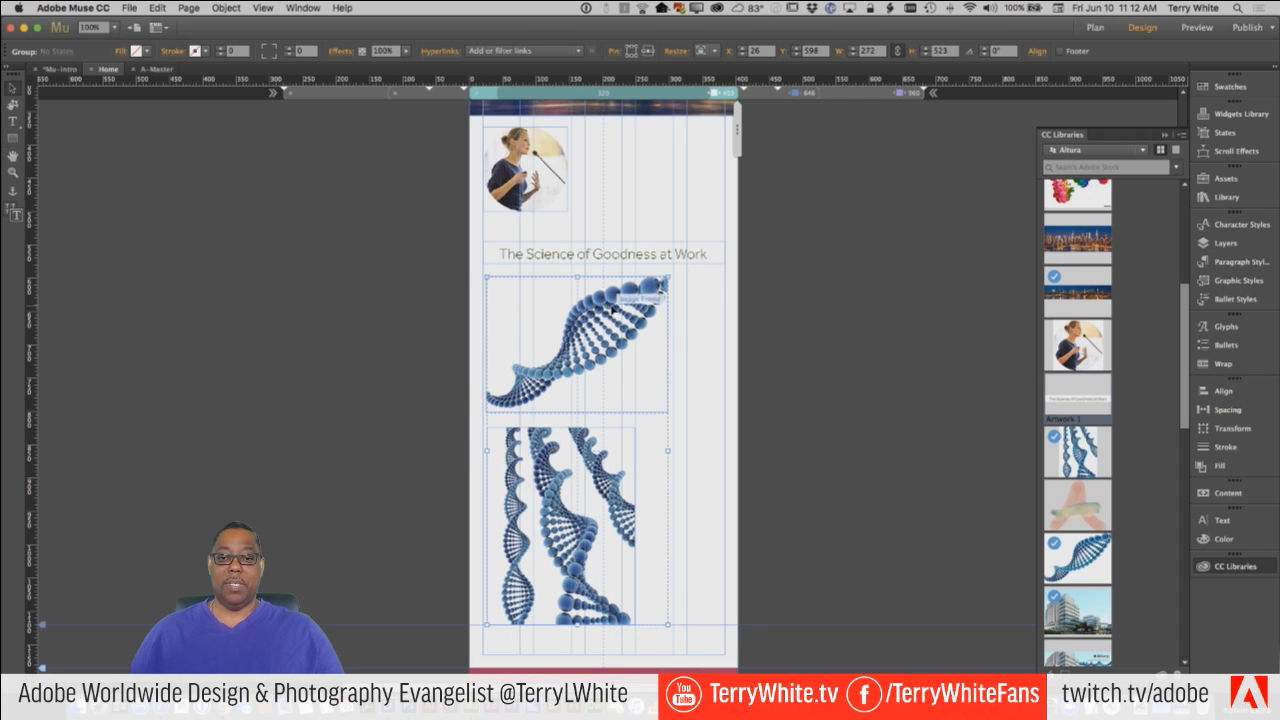
{"action": "left_click_drag", "start_coordinate": [614, 300], "coordinate": [639, 307]}
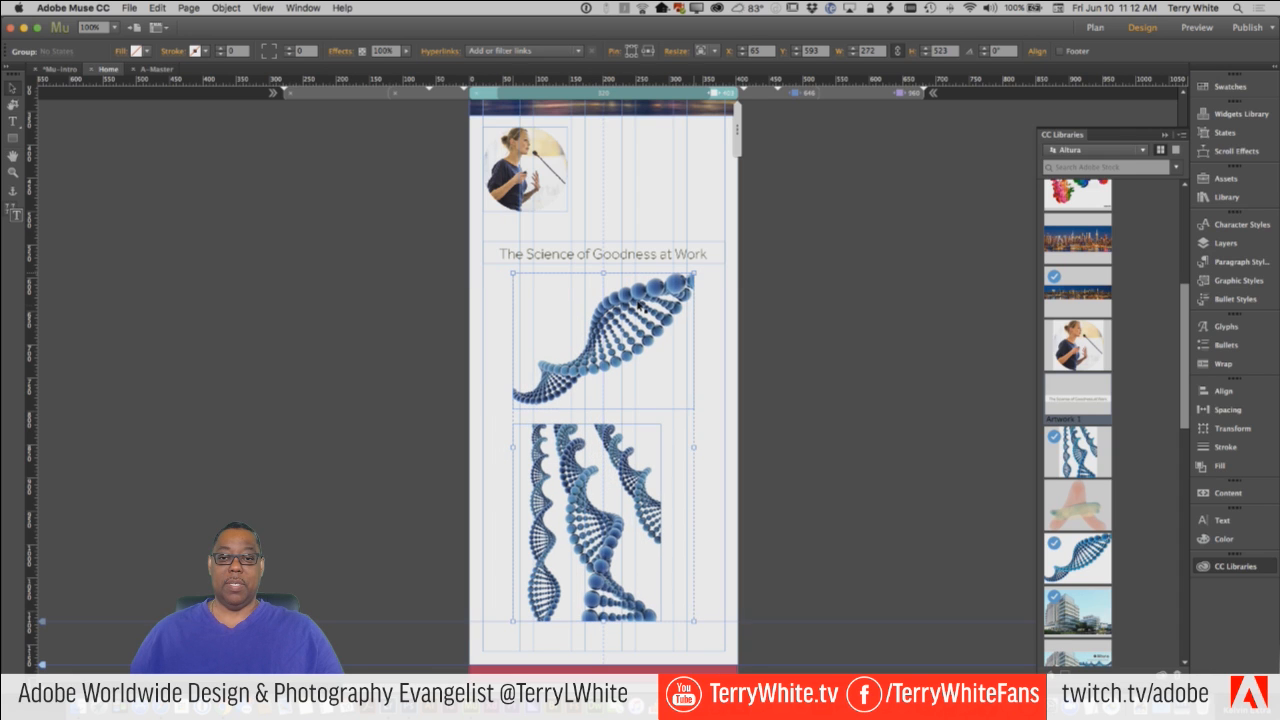
{"action": "left_click", "coordinate": [814, 266]}
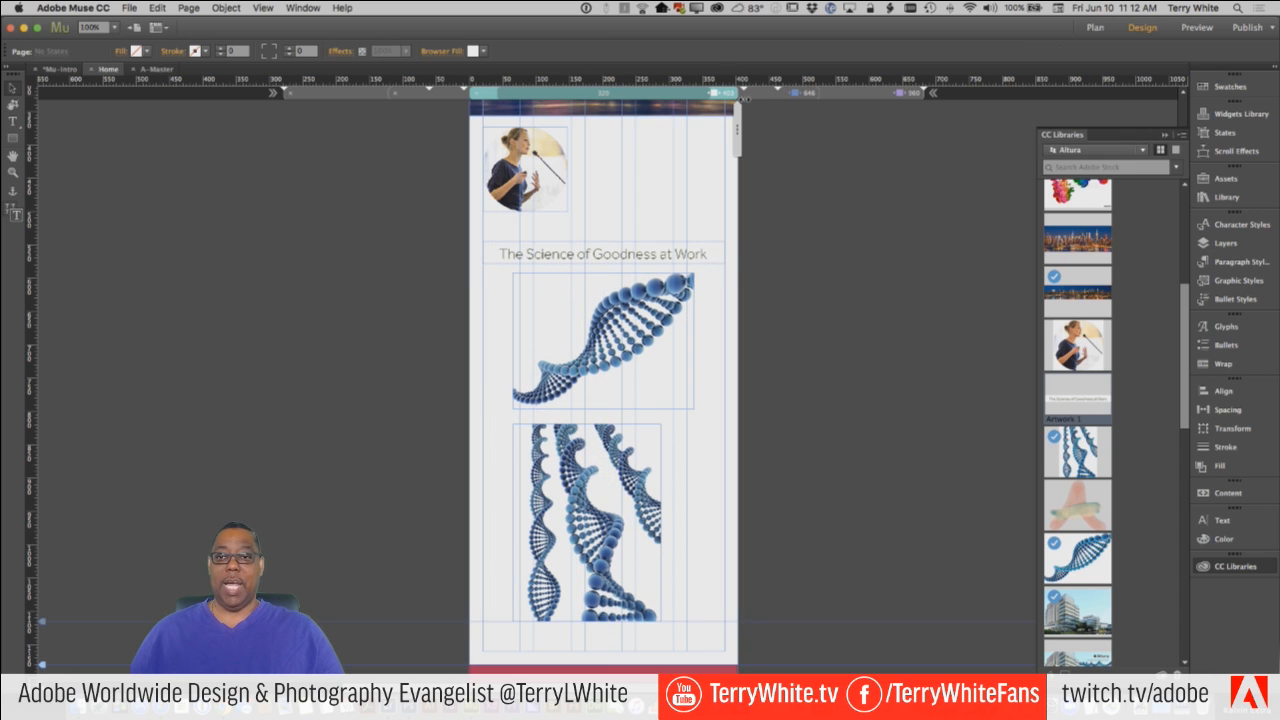
Preview the Home page in the browser, test it by narrowing and rewidening the window, and switch back to Adobe Muse.
{"action": "left_click", "coordinate": [129, 7]}
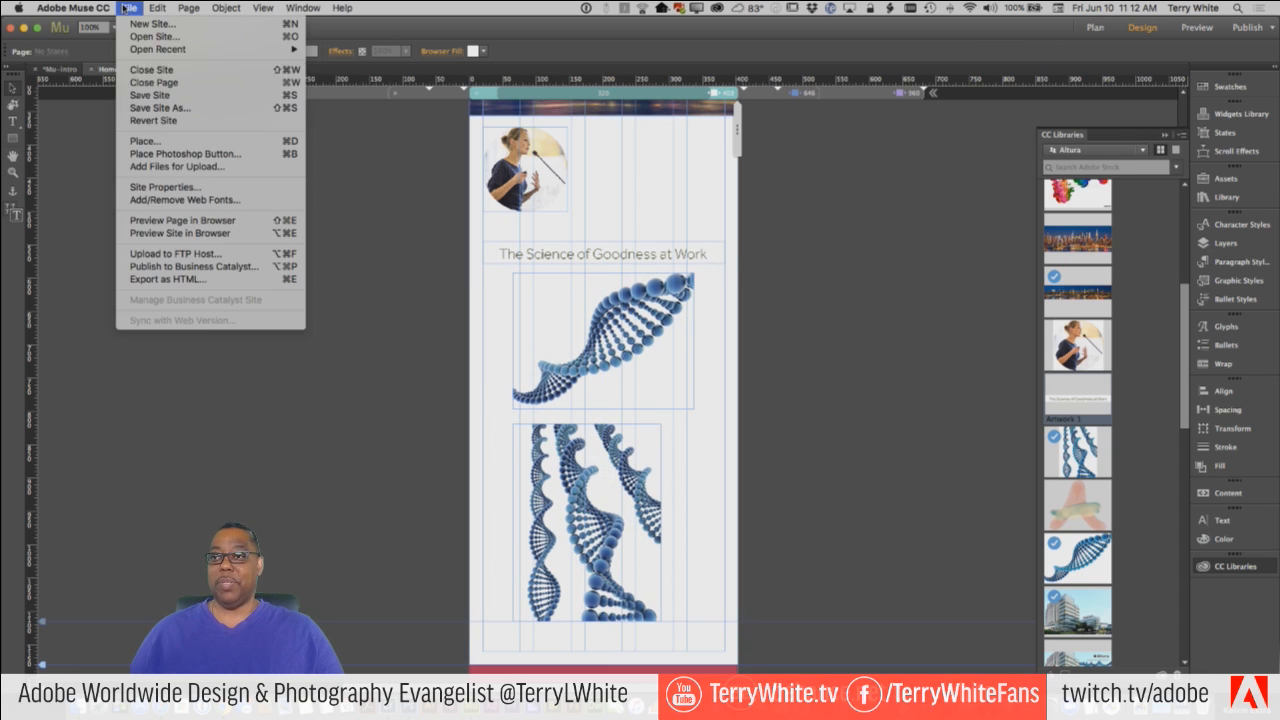
{"action": "left_click", "coordinate": [188, 221]}
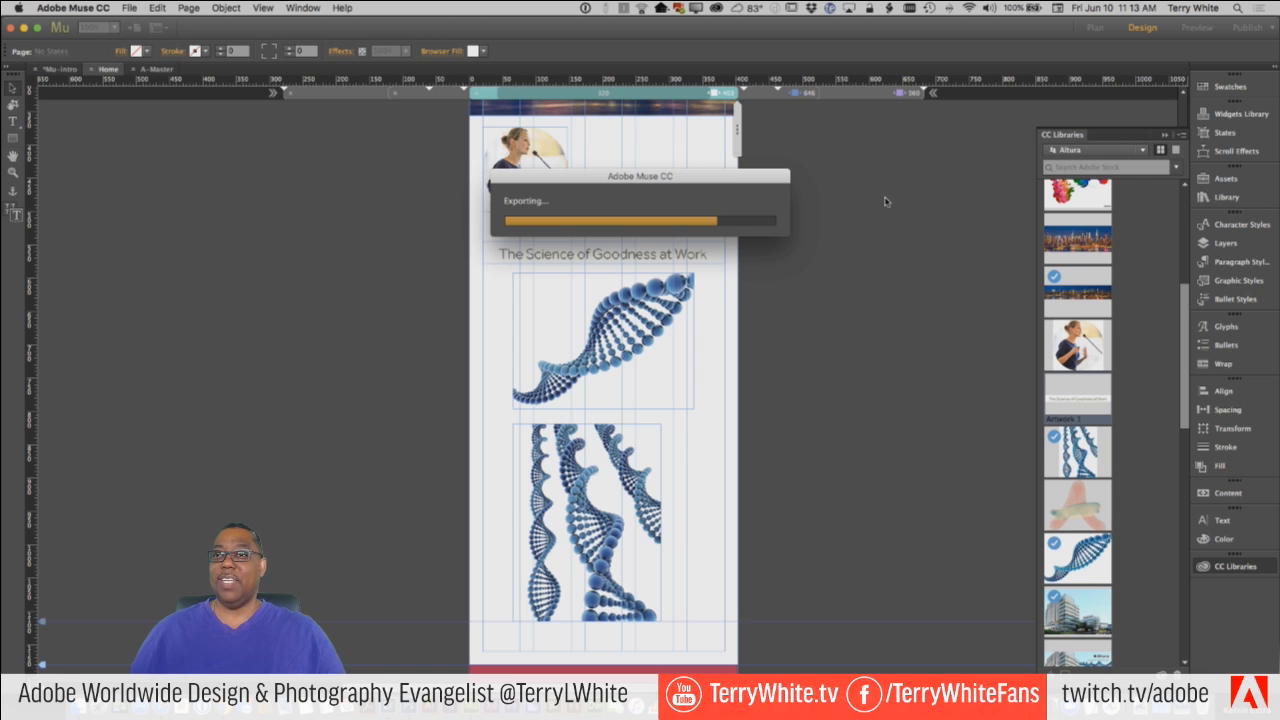
{"action": "left_click_drag", "start_coordinate": [743, 177], "coordinate": [992, 173]}
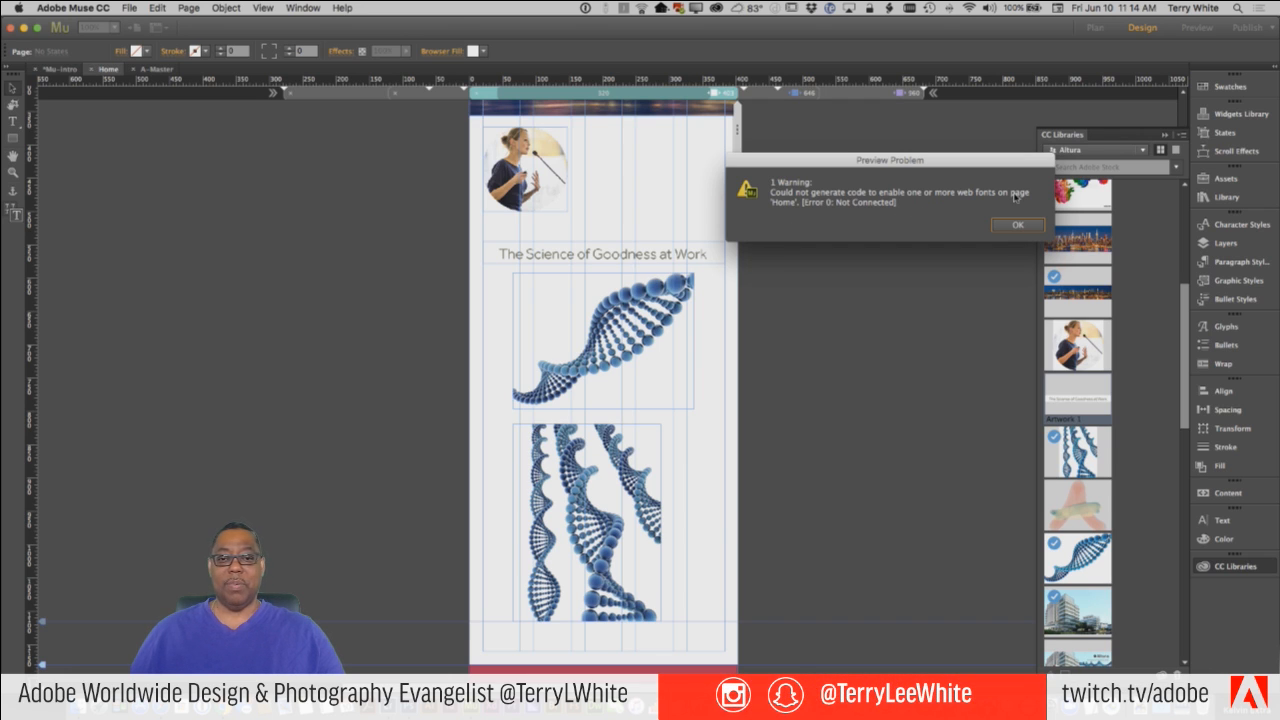
{"action": "left_click", "coordinate": [1031, 224]}
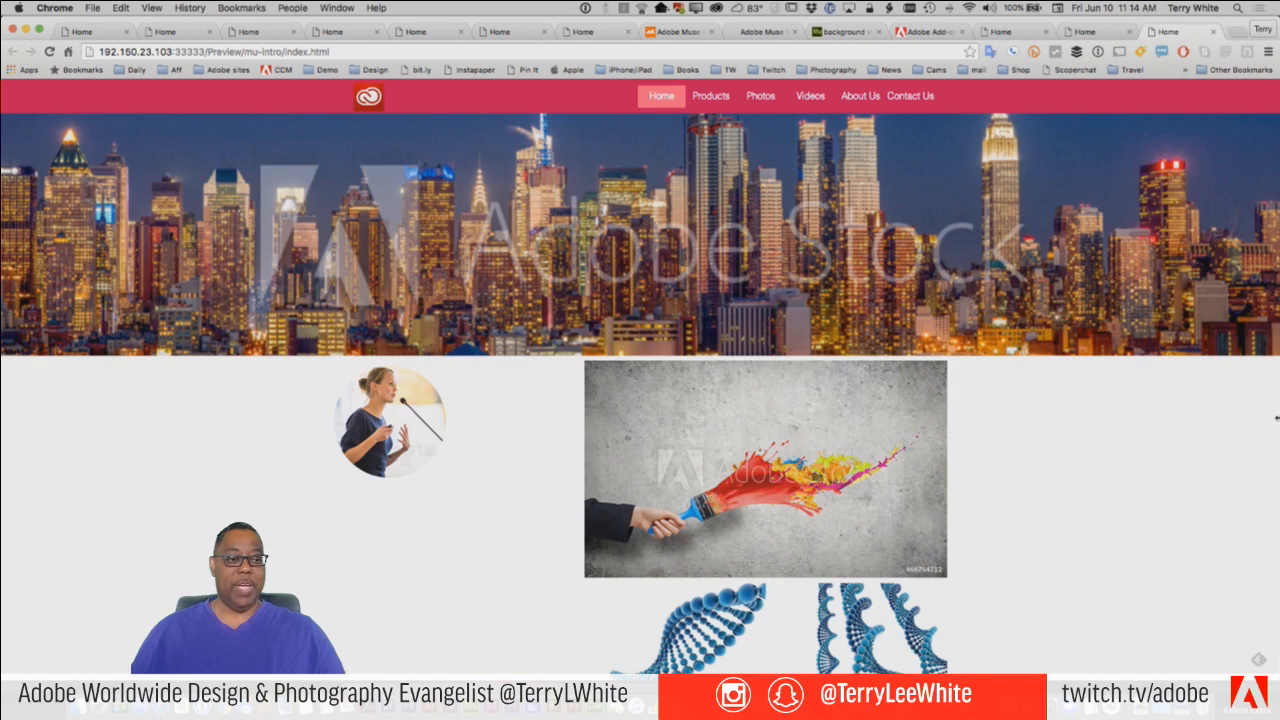
{"action": "left_click_drag", "start_coordinate": [1276, 418], "coordinate": [120, 341]}
{"action": "left_click_drag", "start_coordinate": [220, 352], "coordinate": [265, 427]}
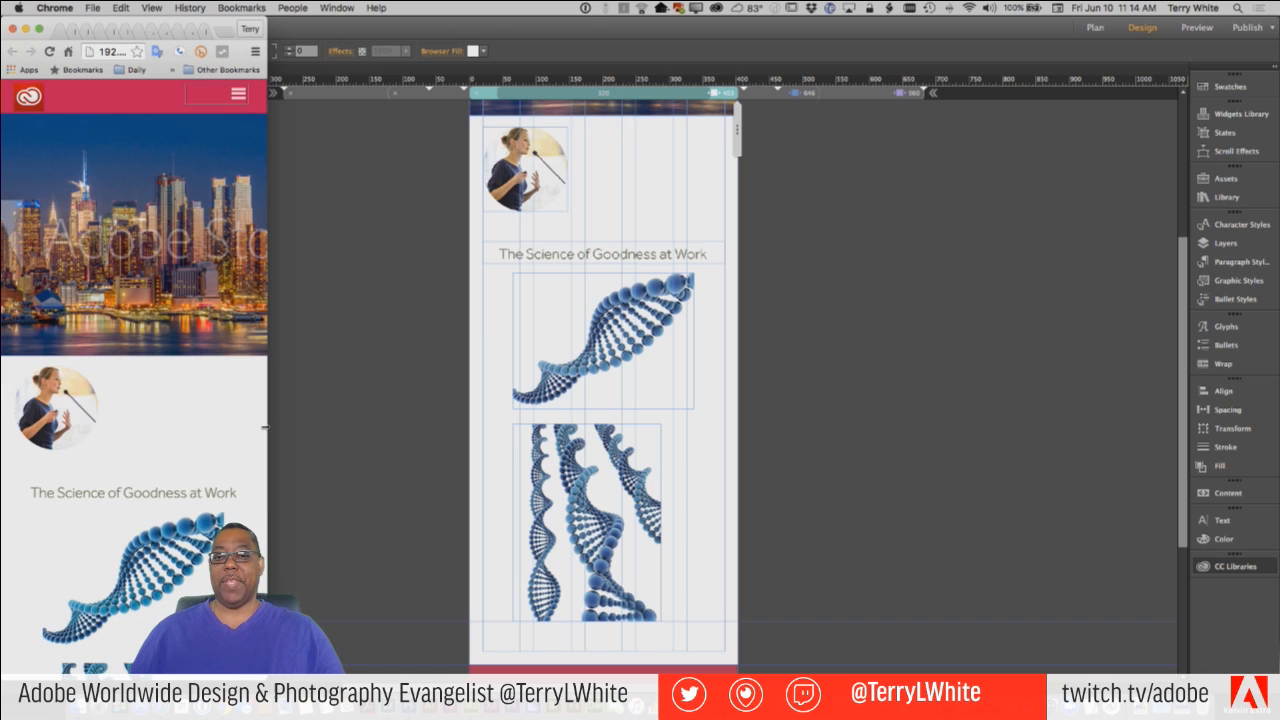
{"action": "left_click_drag", "start_coordinate": [265, 428], "coordinate": [1273, 438]}
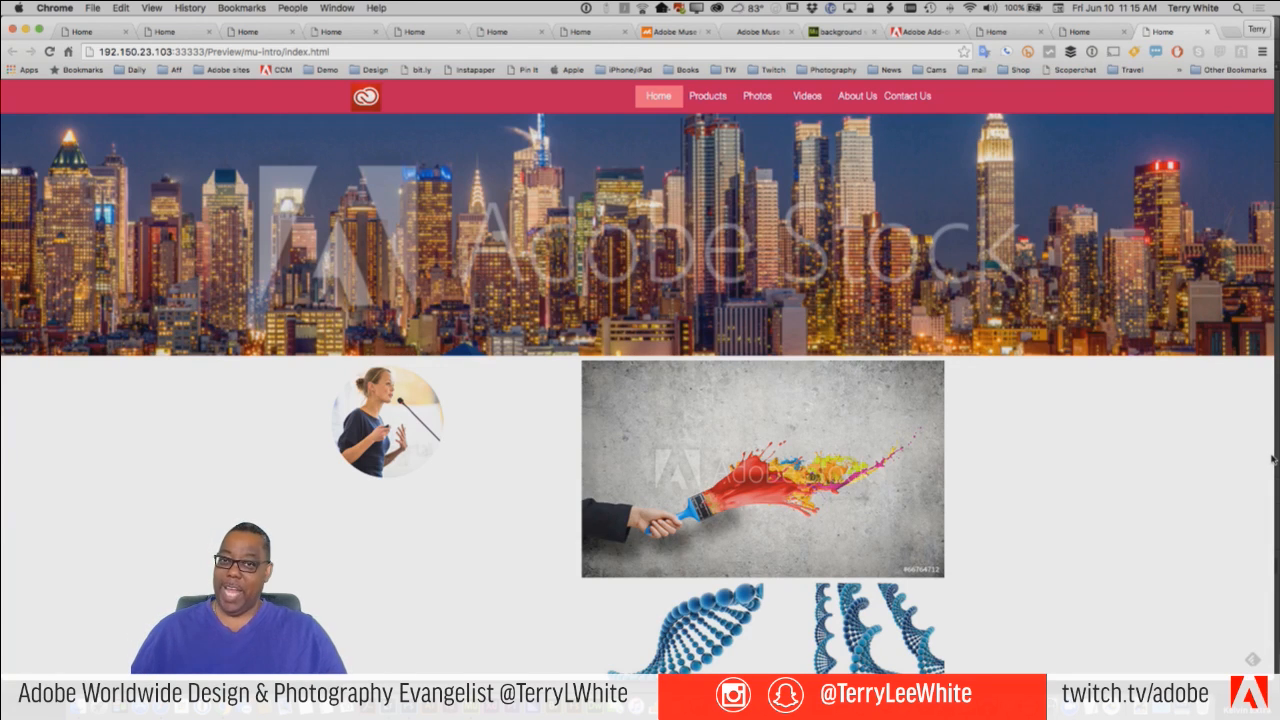
{"action": "key", "text": "super+Tab"}
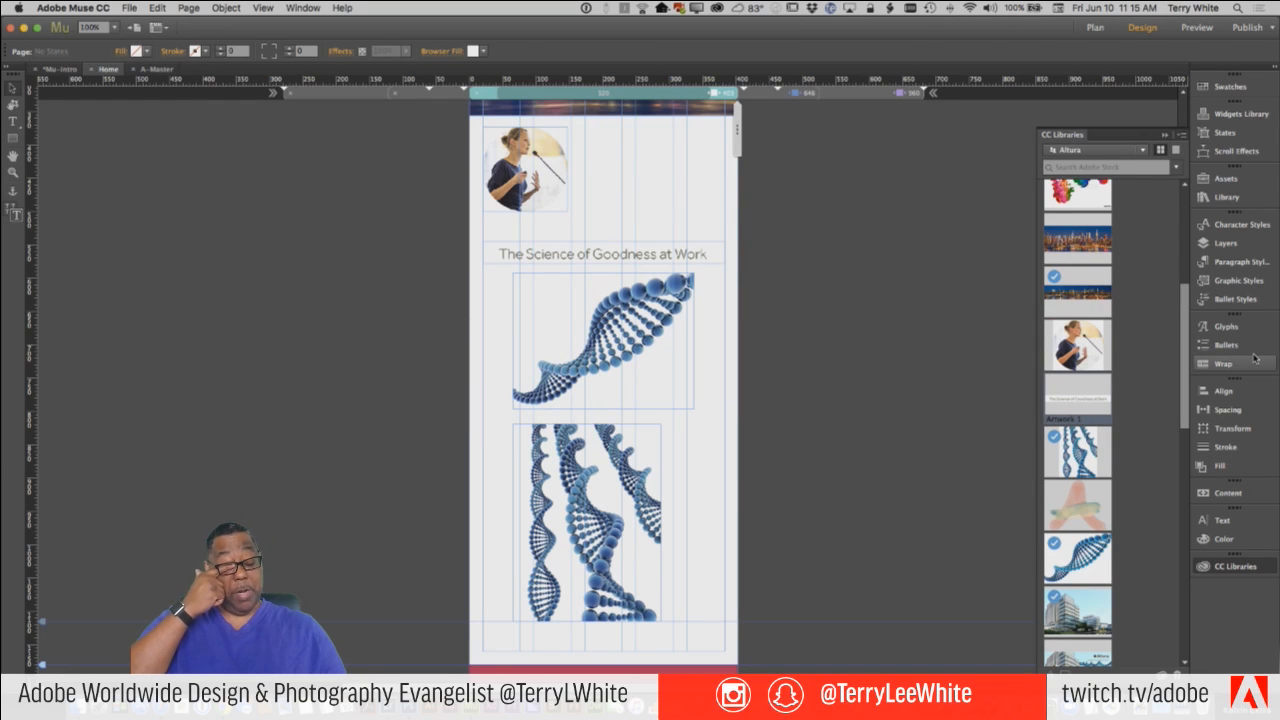
Review the top of the Home page in the 960 px breakpoint, and open the Products page from the site plan.
{"action": "left_click", "coordinate": [845, 95]}
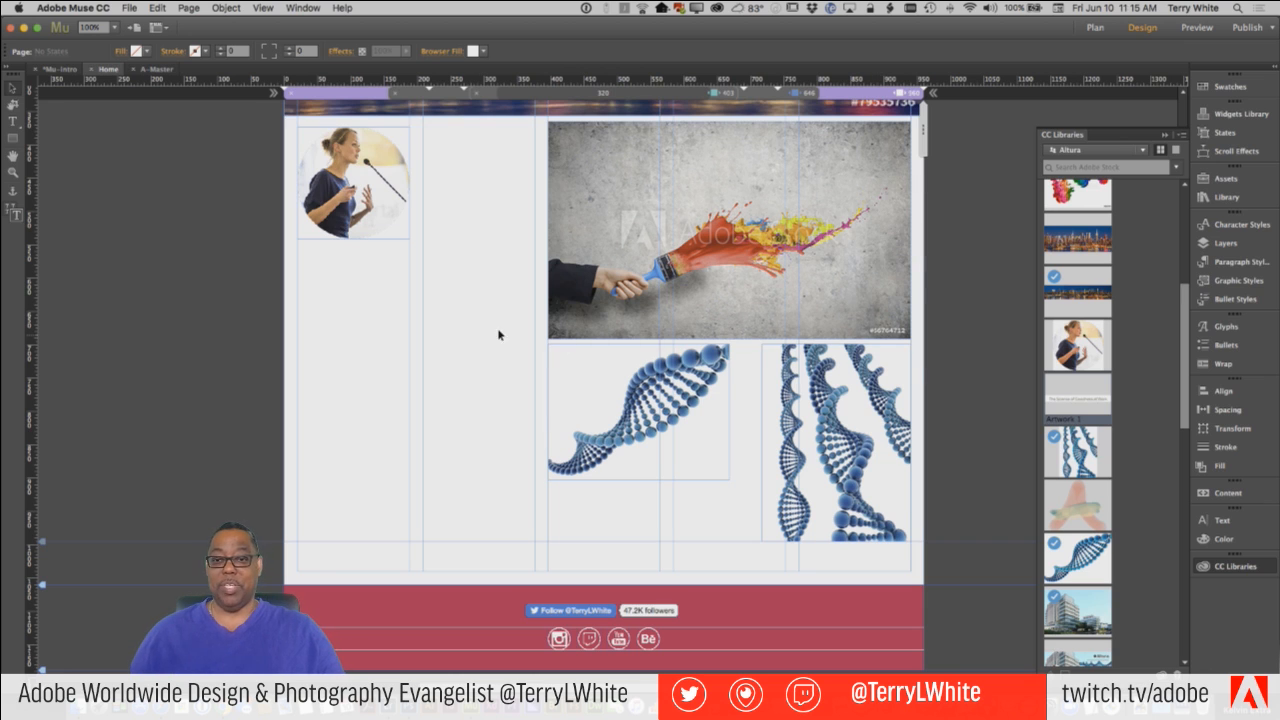
{"action": "scroll", "coordinate": [495, 340], "scroll_direction": "up", "scroll_amount": 2}
{"action": "scroll", "coordinate": [492, 344], "scroll_direction": "up", "scroll_amount": 3}
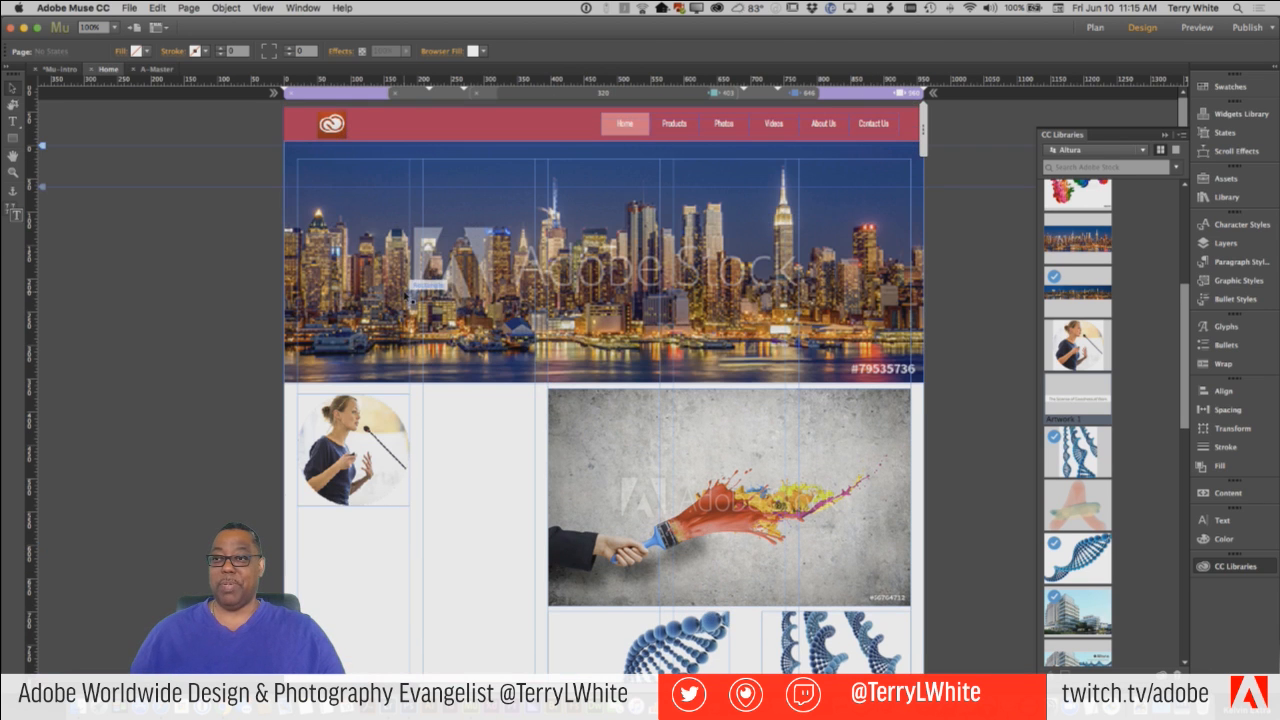
{"action": "left_click", "coordinate": [66, 70]}
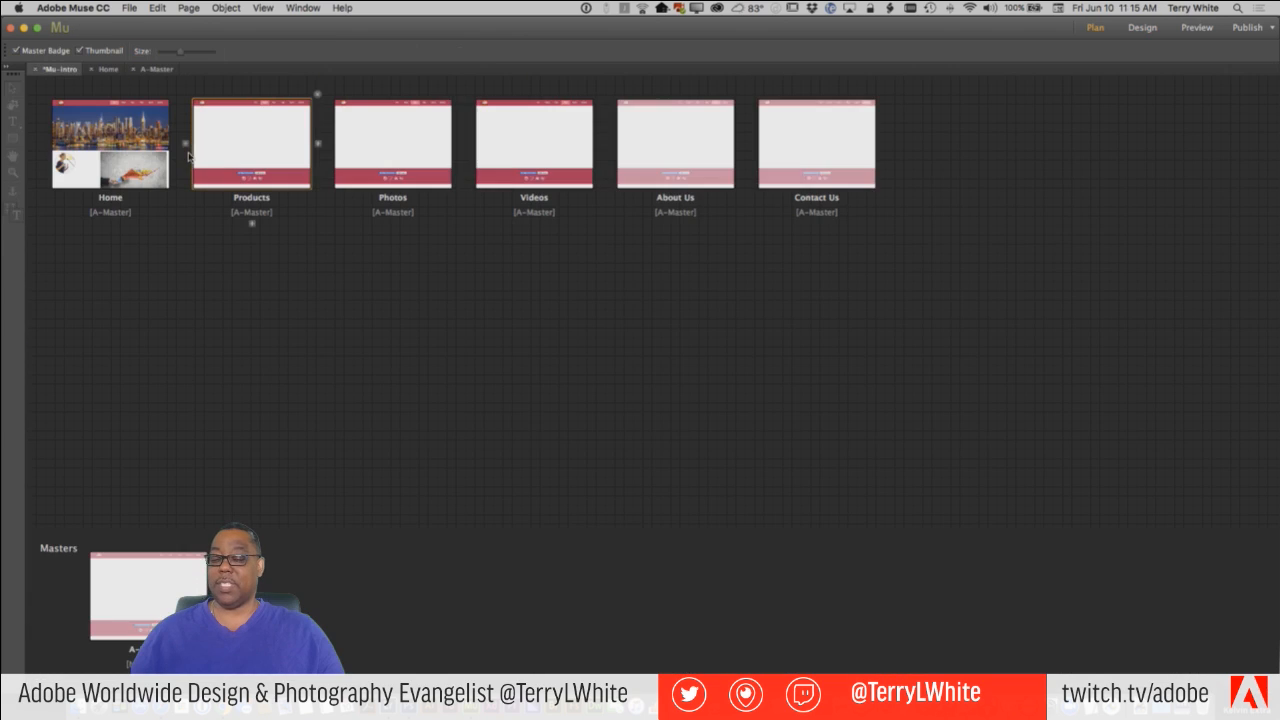
{"action": "double_click", "coordinate": [278, 138]}
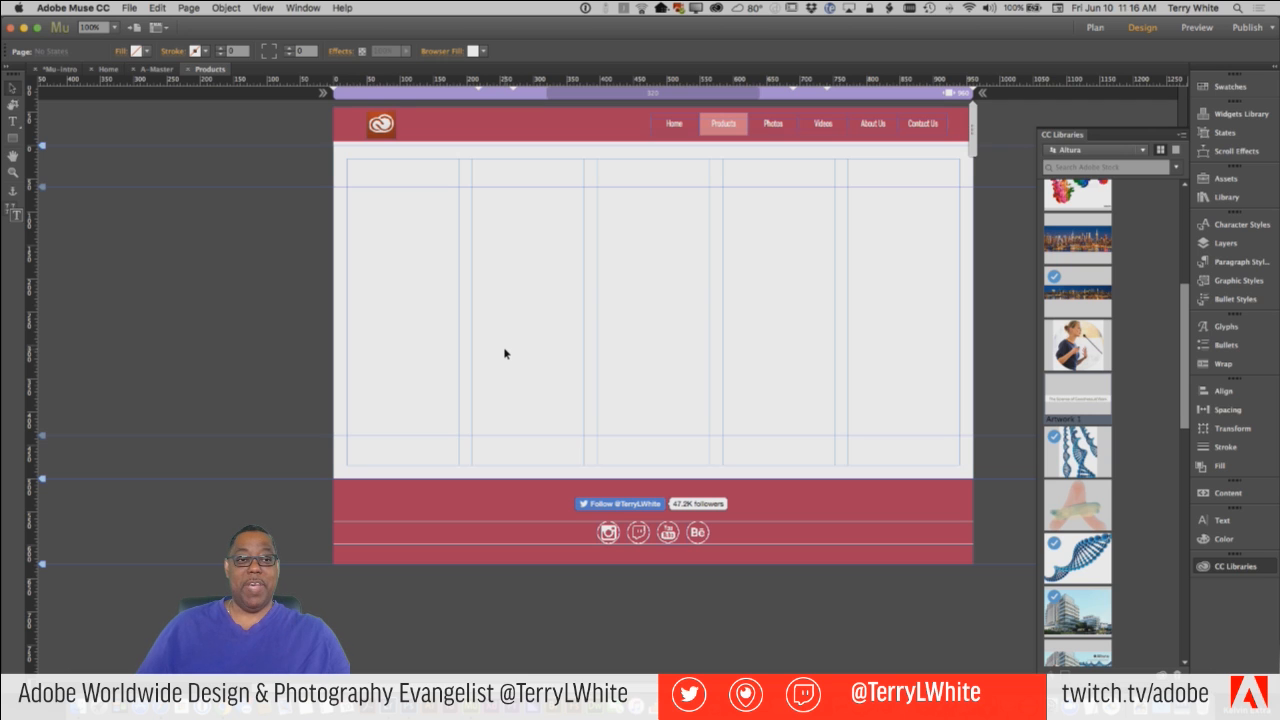
Switch the CC Libraries from Altura to the Icons library and find the Artwork 6 icon.
{"action": "left_click", "coordinate": [1117, 152]}
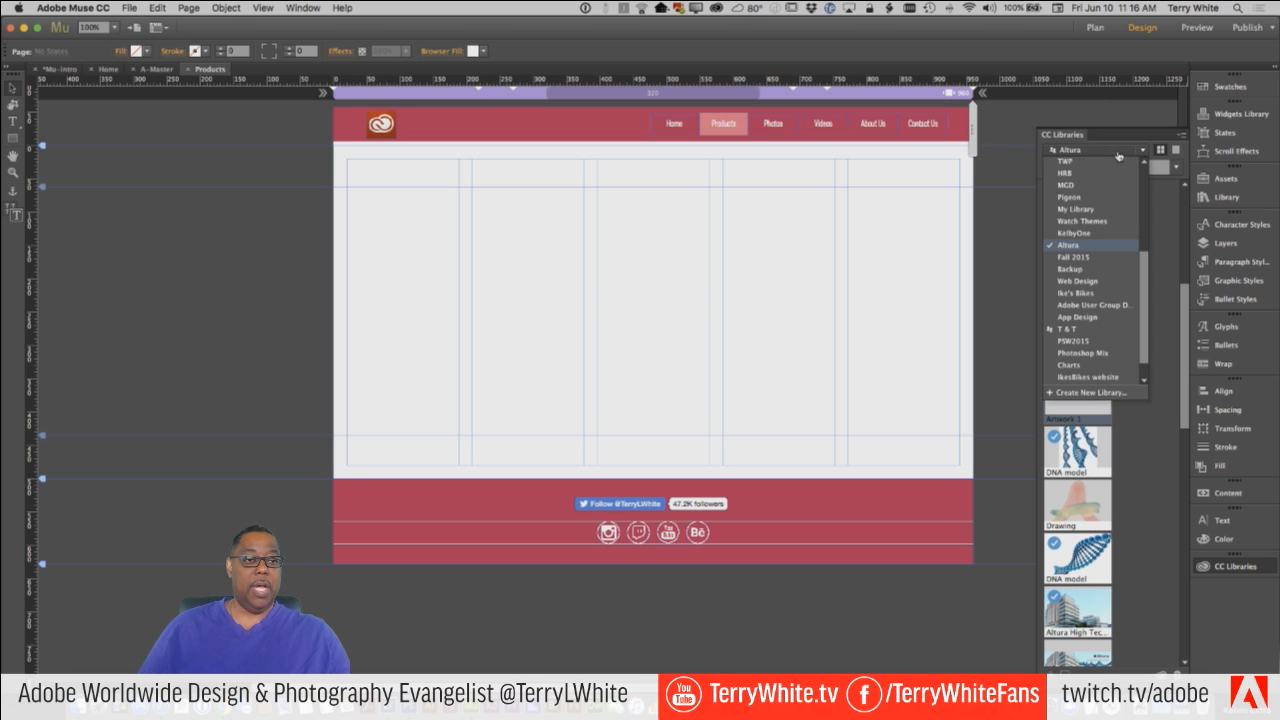
{"action": "scroll", "coordinate": [1090, 200], "scroll_direction": "up", "scroll_amount": 3}
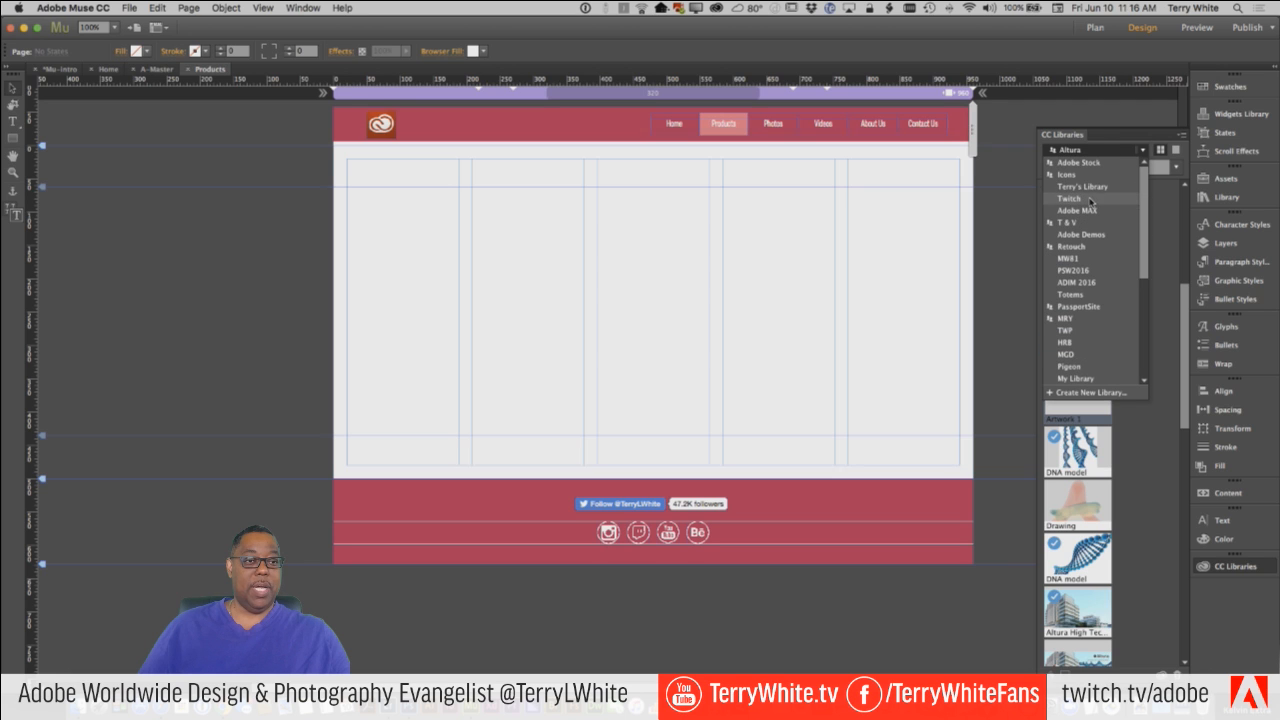
{"action": "left_click", "coordinate": [1077, 188]}
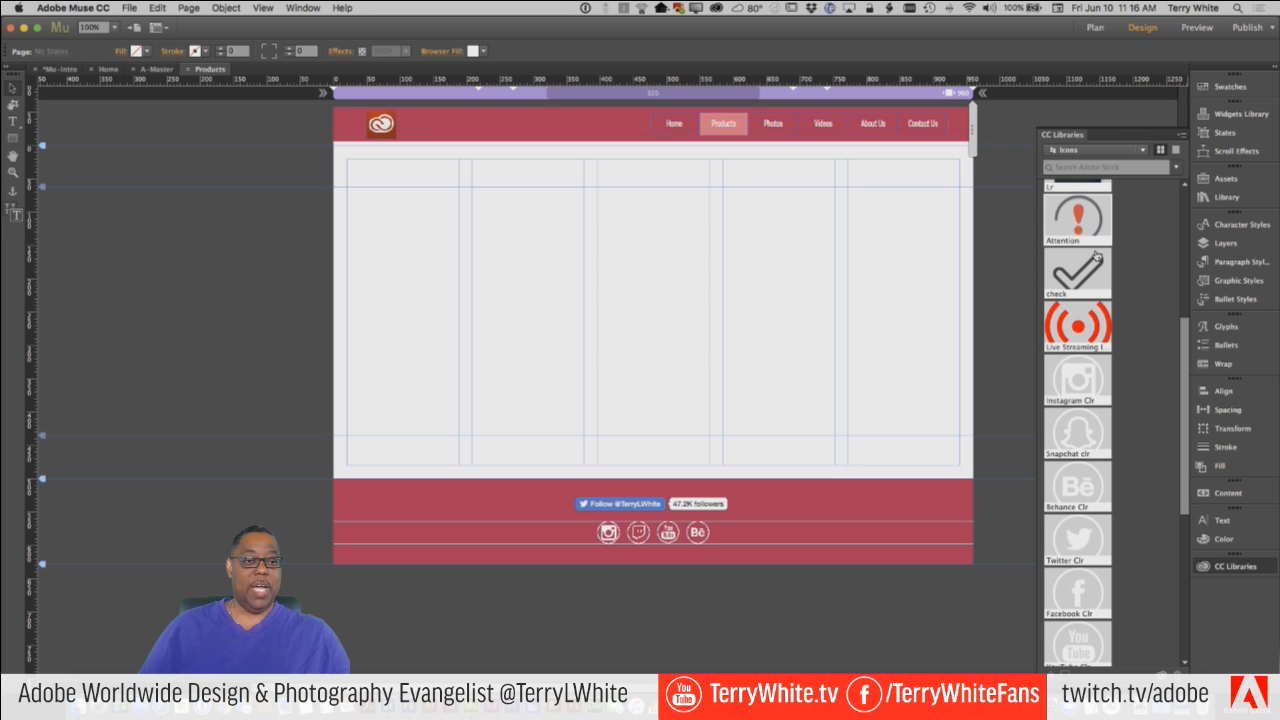
{"action": "scroll", "coordinate": [1101, 286], "scroll_direction": "up", "scroll_amount": 3}
{"action": "scroll", "coordinate": [1101, 286], "scroll_direction": "up", "scroll_amount": 3}
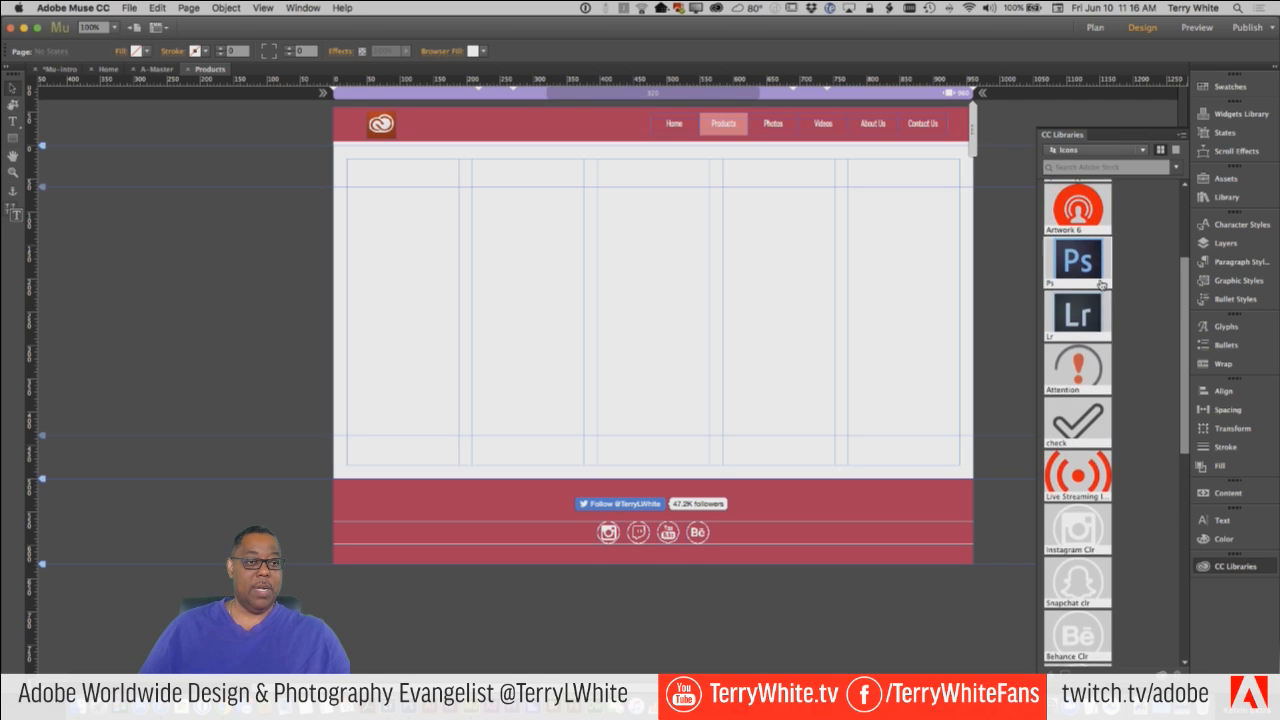
Place Artwork 6 on the Products page, enlarge it to about 569 px wide, and move it to about X 208, Y 79.
{"action": "left_click_drag", "start_coordinate": [1082, 272], "coordinate": [528, 245]}
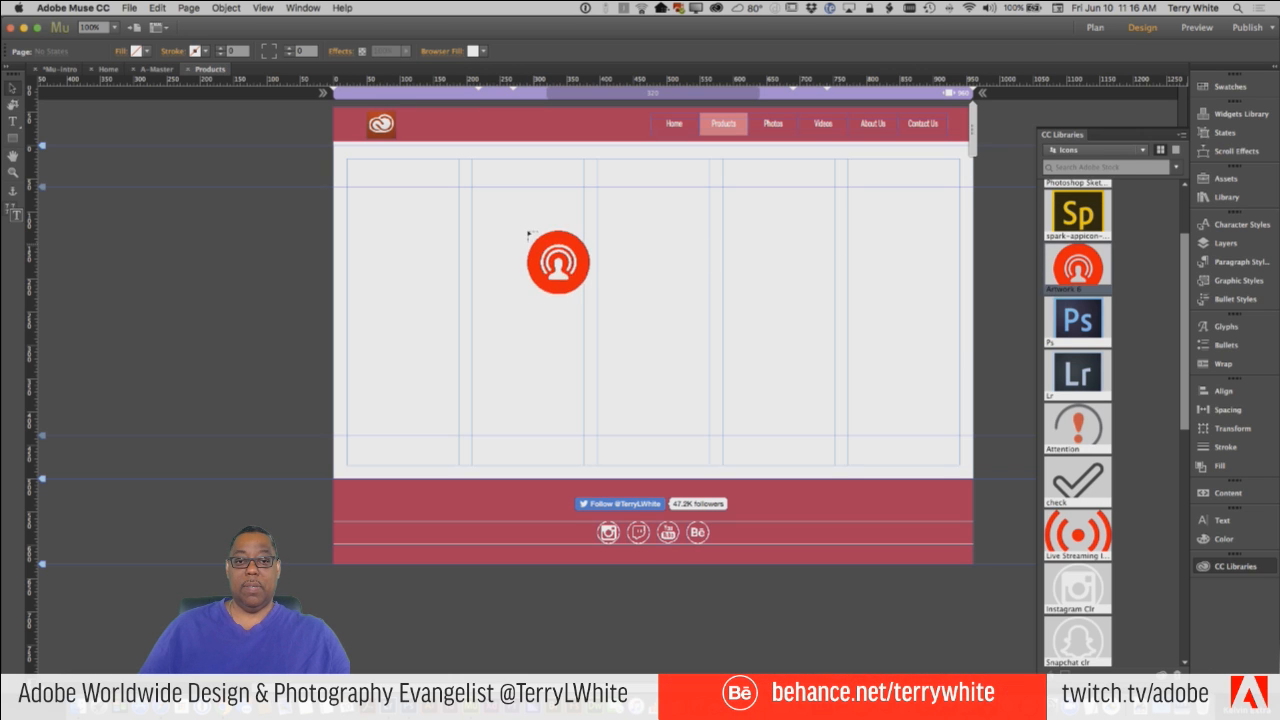
{"action": "left_click", "coordinate": [500, 214]}
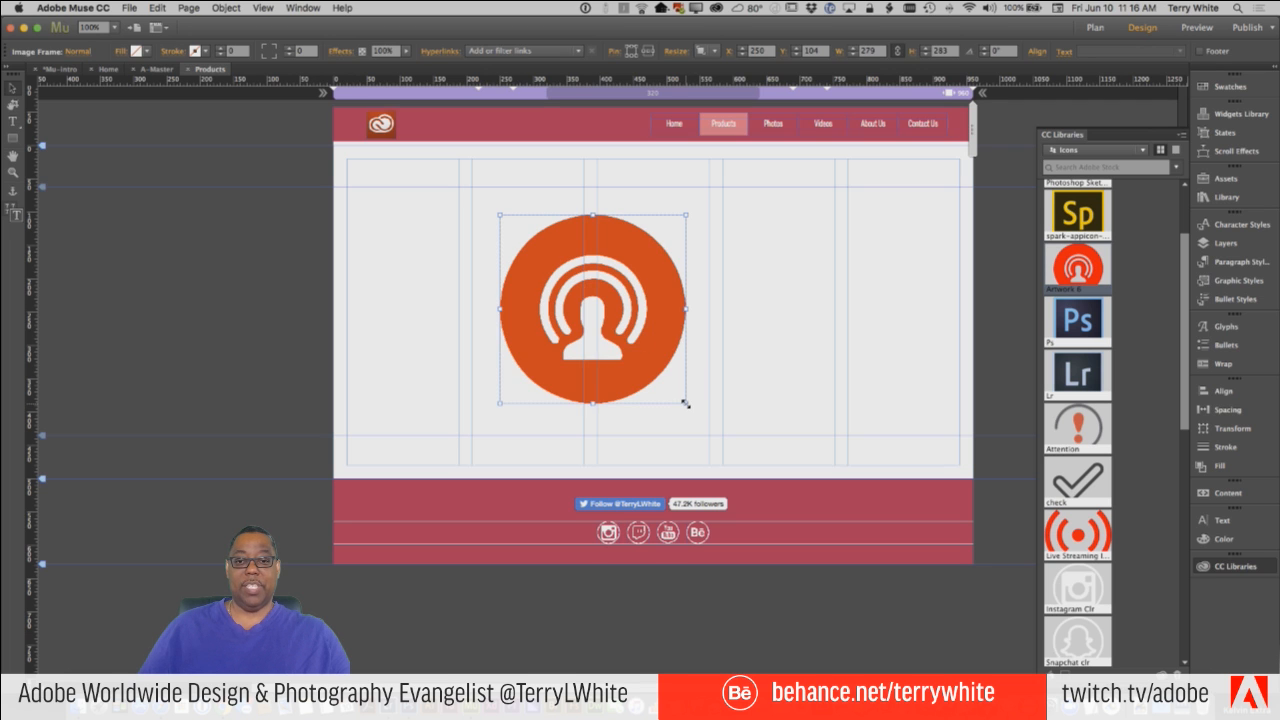
{"action": "left_click_drag", "start_coordinate": [686, 403], "coordinate": [886, 562]}
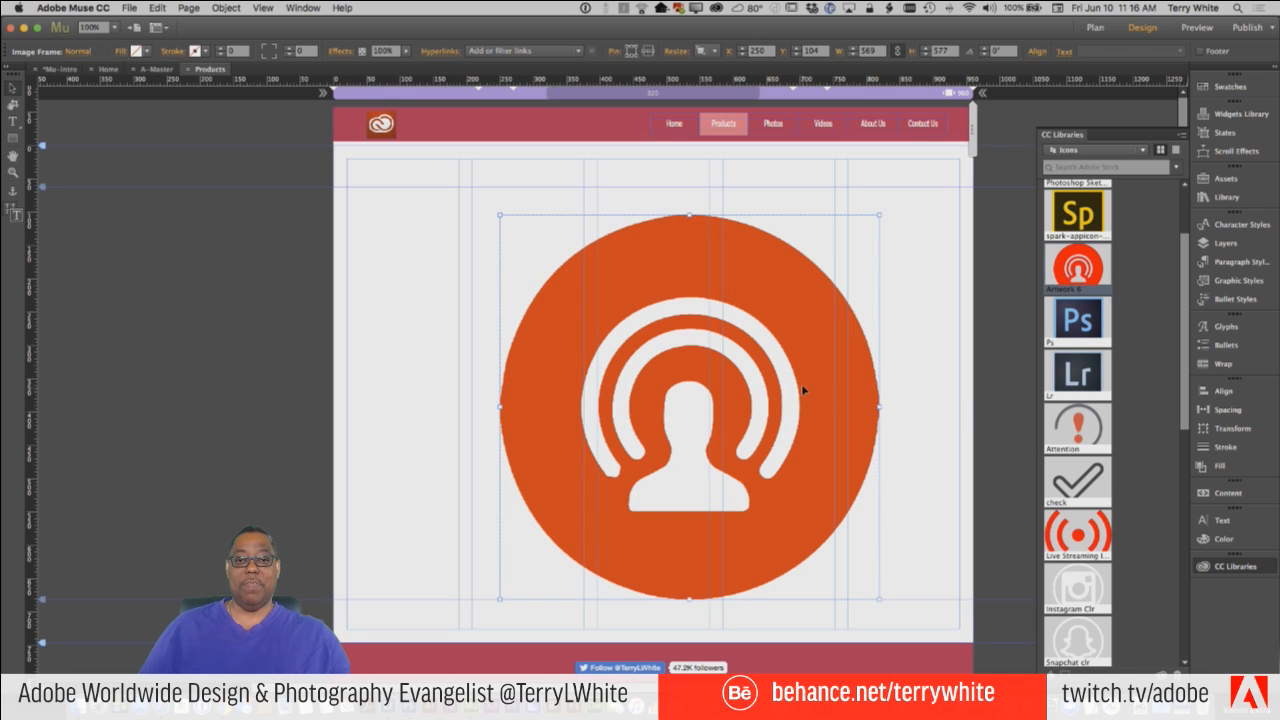
{"action": "left_click_drag", "start_coordinate": [803, 388], "coordinate": [776, 373]}
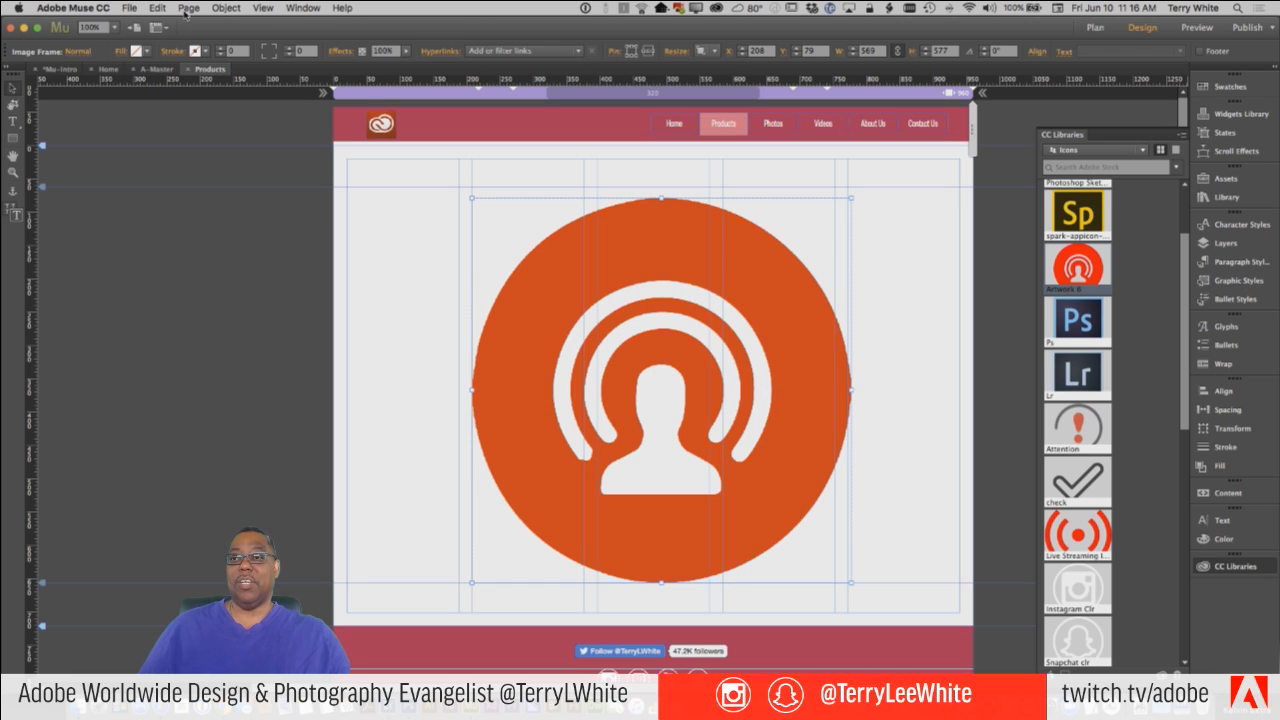
Preview the Products page in the browser and examine the enlarged icon's edges.
{"action": "left_click", "coordinate": [129, 7]}
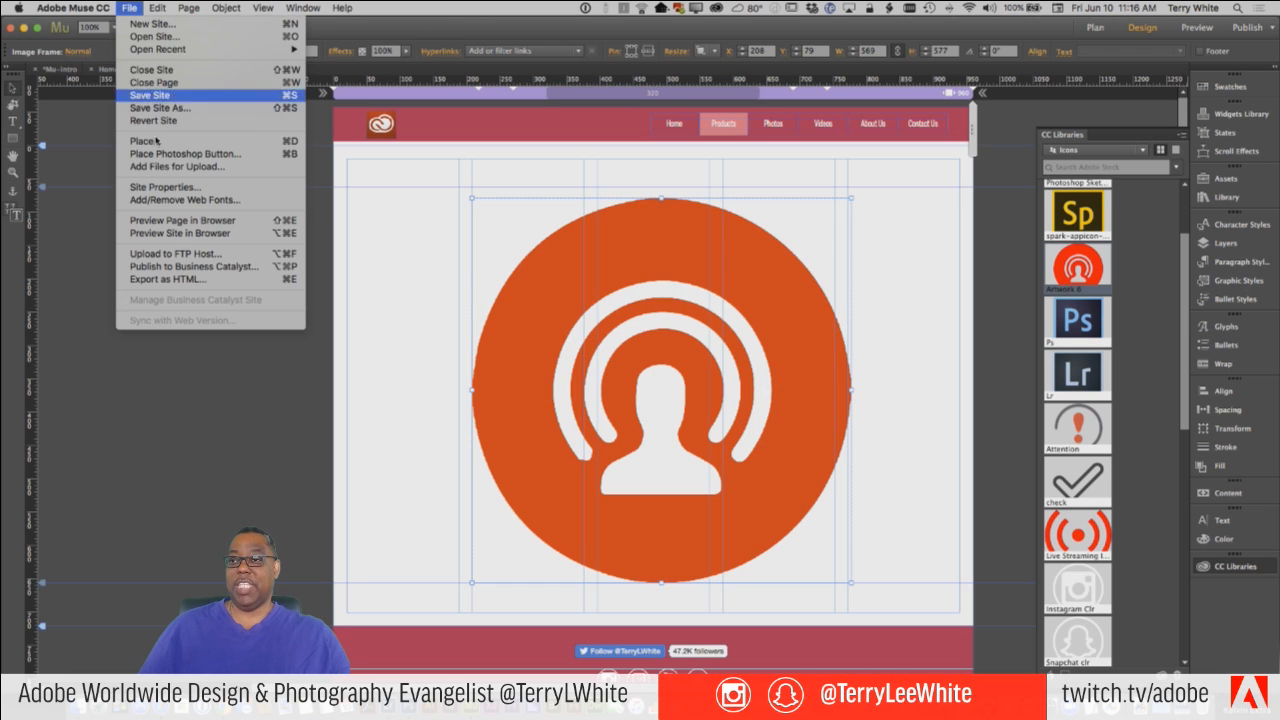
{"action": "left_click", "coordinate": [198, 224]}
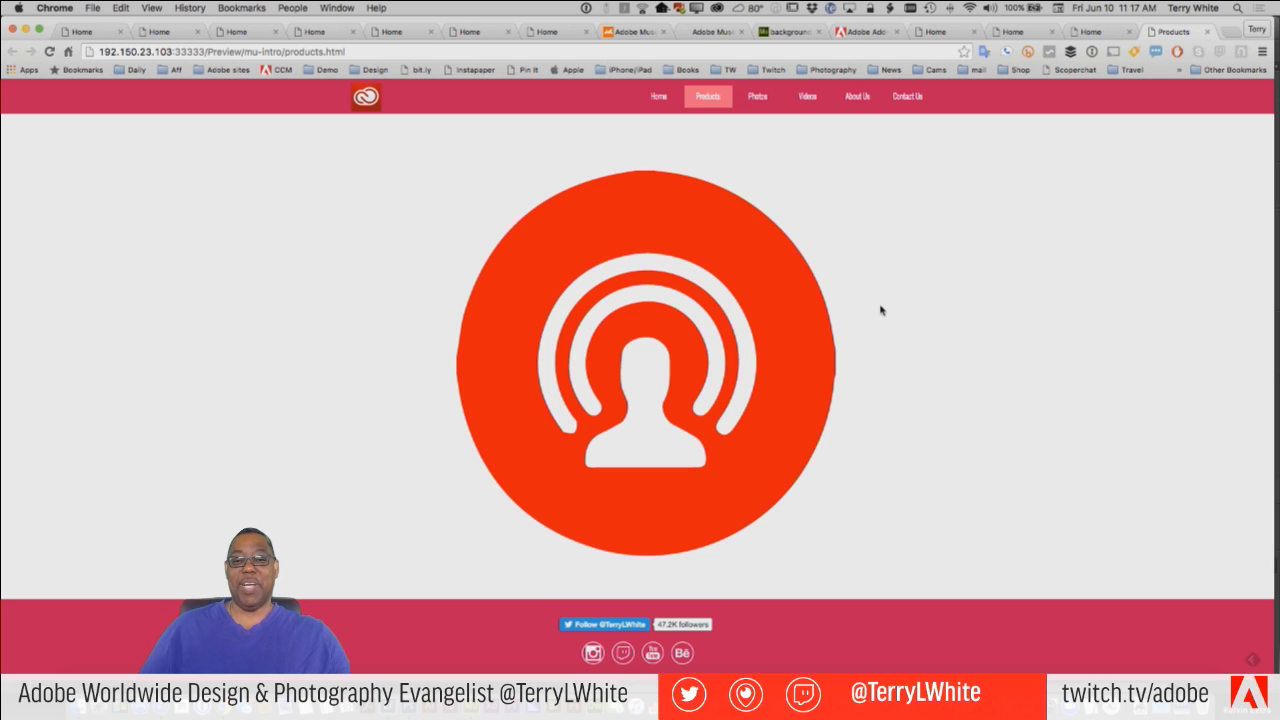
{"action": "mouse_move", "coordinate": [766, 333]}
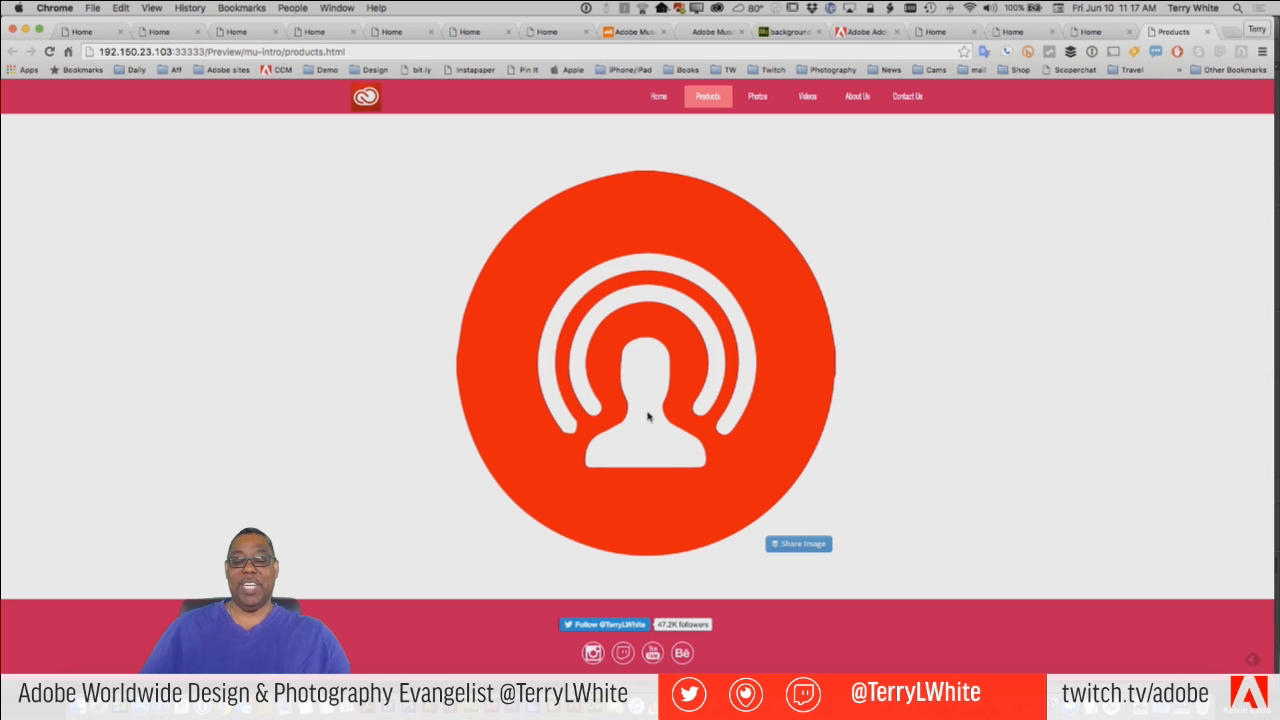
Switch back to Adobe Muse and delete the Artwork 6 icon from the Products page.
{"action": "key", "text": "super+Tab"}
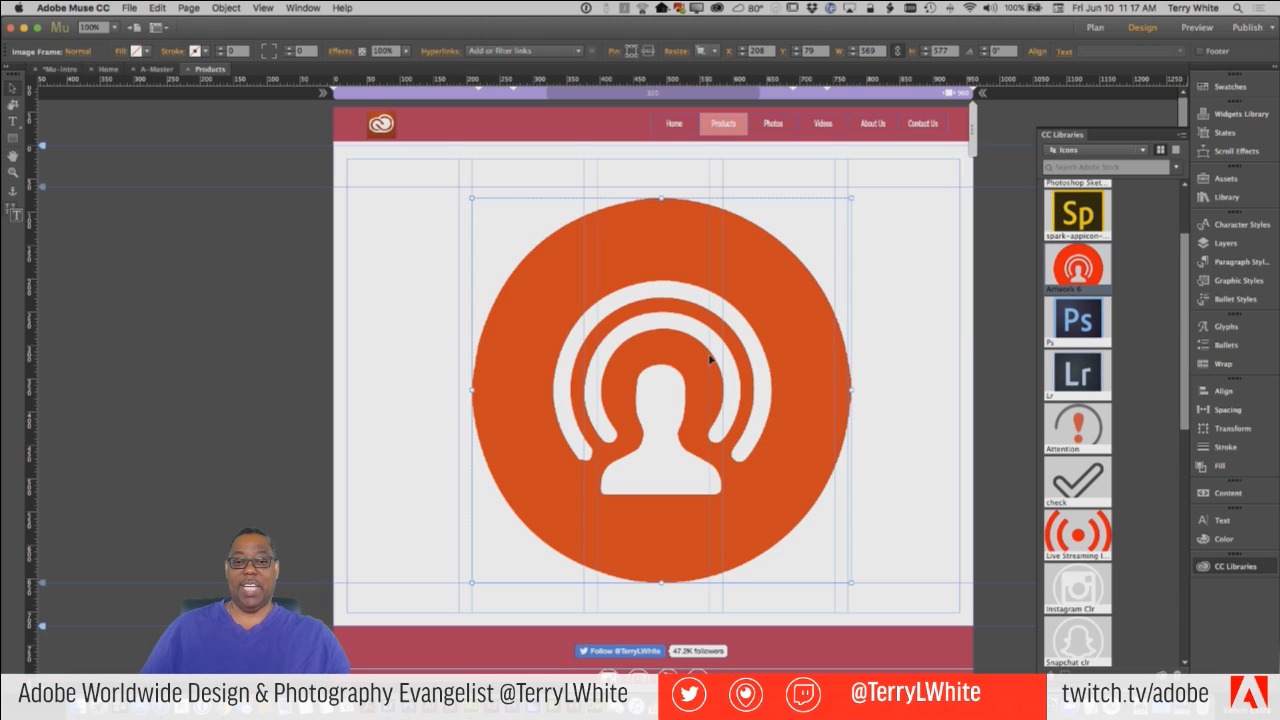
{"action": "key", "text": "Delete"}
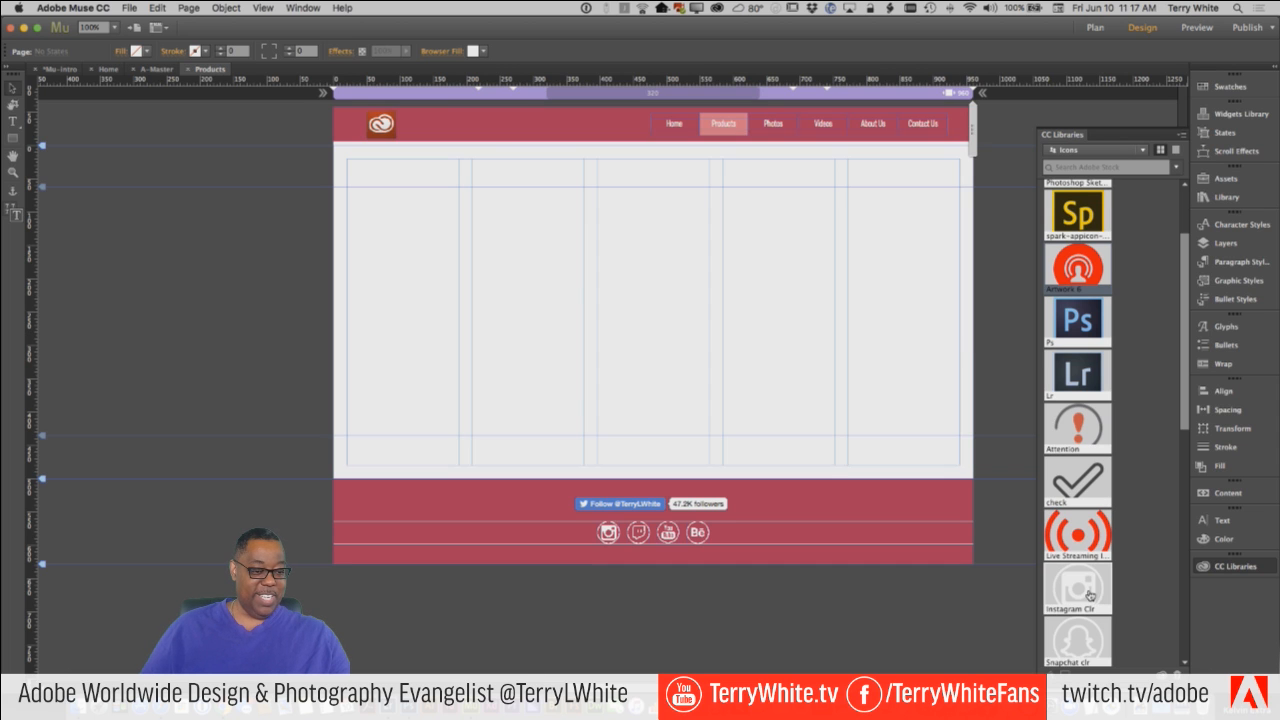
Look through the Icons library for a light-coloured social media icon to use on the Products page.
{"action": "scroll", "coordinate": [1086, 590], "scroll_direction": "down", "scroll_amount": 5}
{"action": "scroll", "coordinate": [1086, 586], "scroll_direction": "down", "scroll_amount": 12}
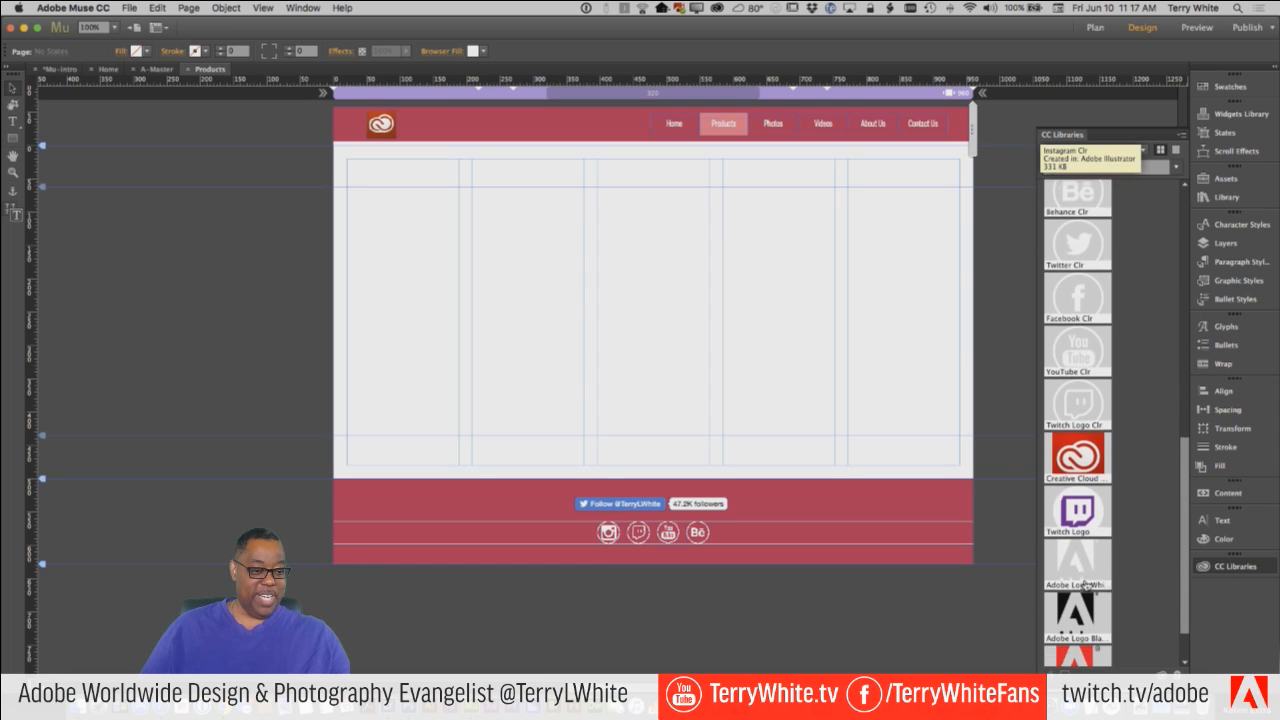
{"action": "scroll", "coordinate": [1086, 586], "scroll_direction": "down", "scroll_amount": 1}
{"action": "scroll", "coordinate": [1086, 586], "scroll_direction": "up", "scroll_amount": 2}
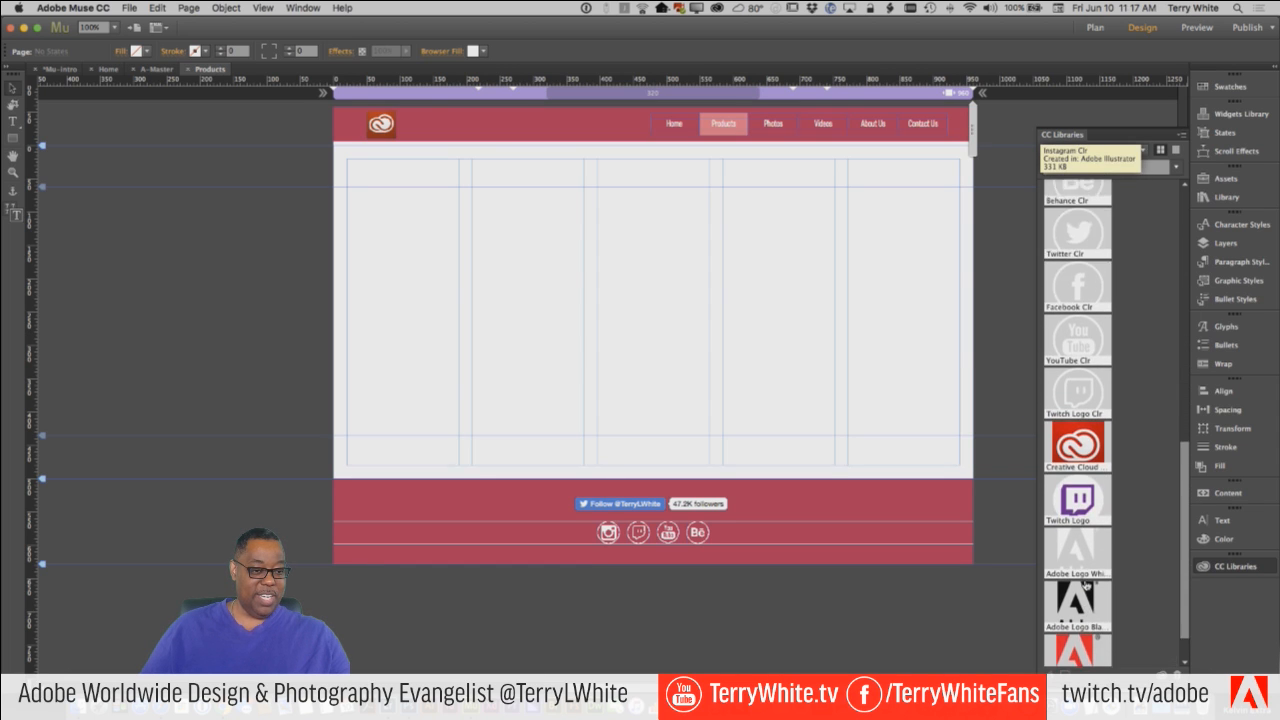
{"action": "scroll", "coordinate": [1086, 586], "scroll_direction": "down", "scroll_amount": 1}
{"action": "scroll", "coordinate": [1083, 583], "scroll_direction": "up", "scroll_amount": 12}
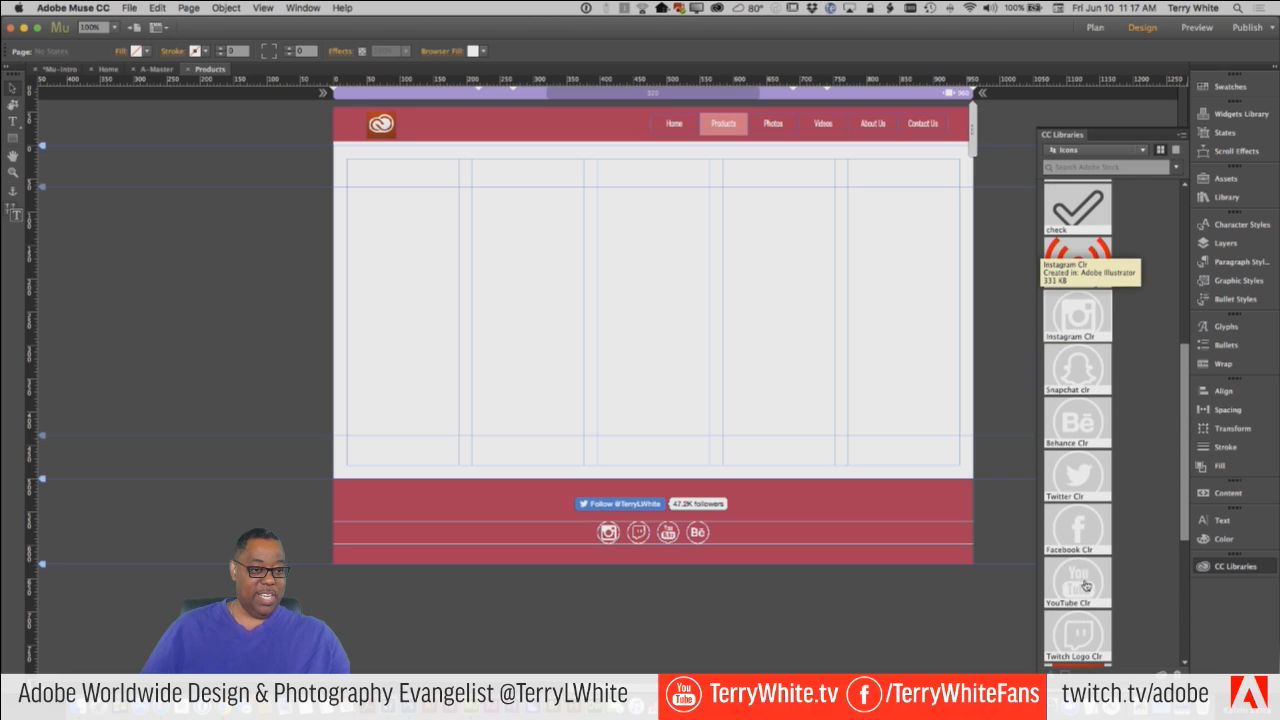
Draw a solid blue rectangle about 827 × 280 px on the Products page and stretch it to the full browser width.
{"action": "left_click", "coordinate": [13, 138]}
{"action": "mouse_move", "coordinate": [358, 205]}
{"action": "left_mouse_down"}
{"action": "mouse_move", "coordinate": [529, 277]}
{"action": "mouse_move", "coordinate": [909, 391]}
{"action": "left_mouse_up"}
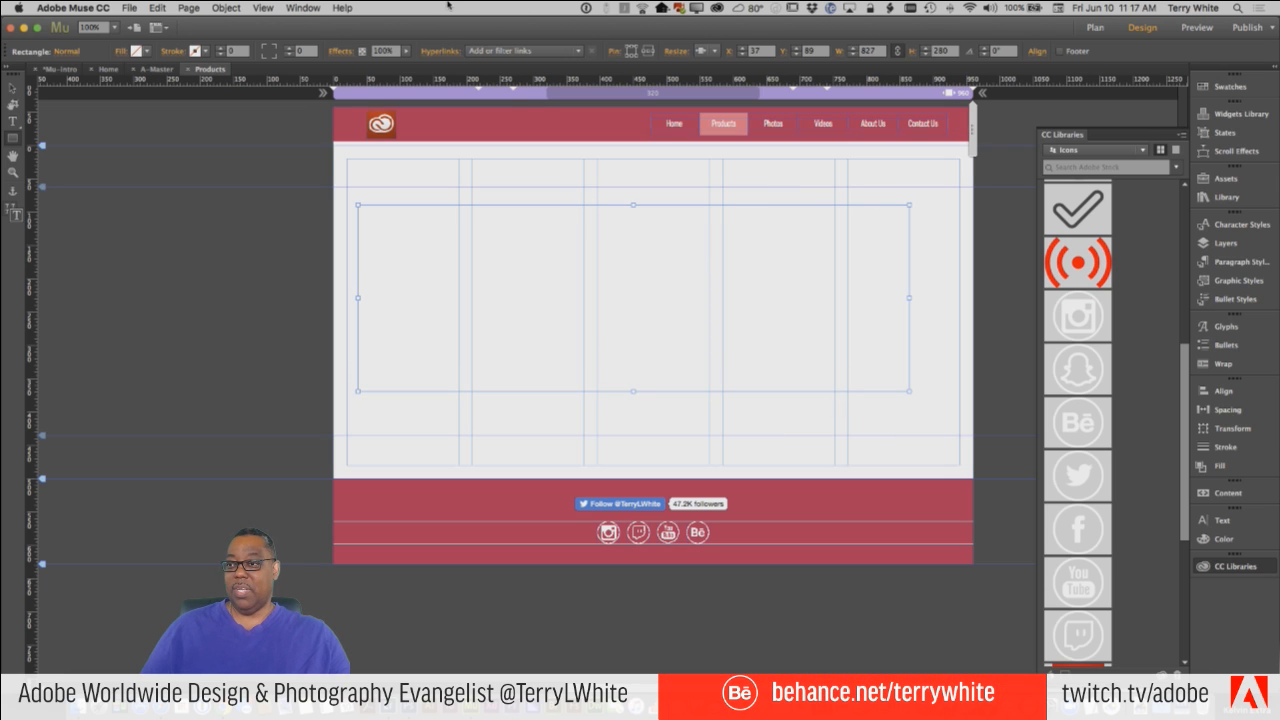
{"action": "left_click", "coordinate": [121, 54]}
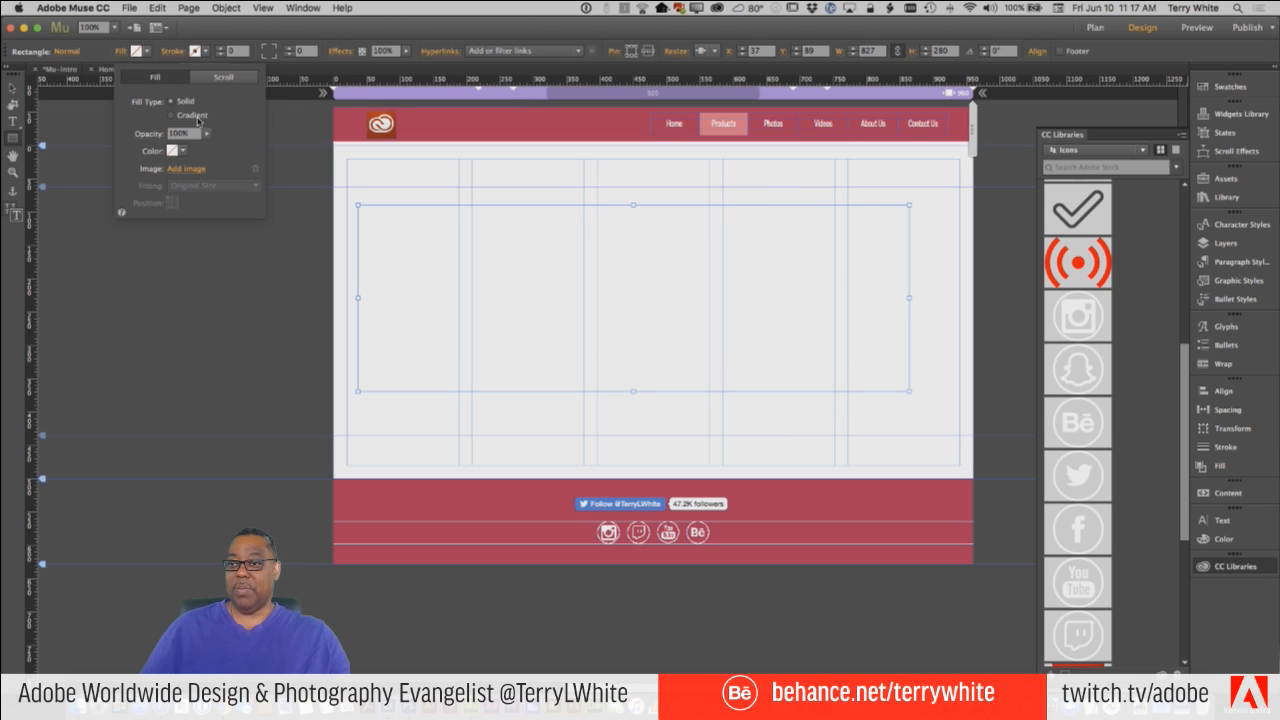
{"action": "left_click", "coordinate": [145, 51]}
{"action": "left_click", "coordinate": [145, 51]}
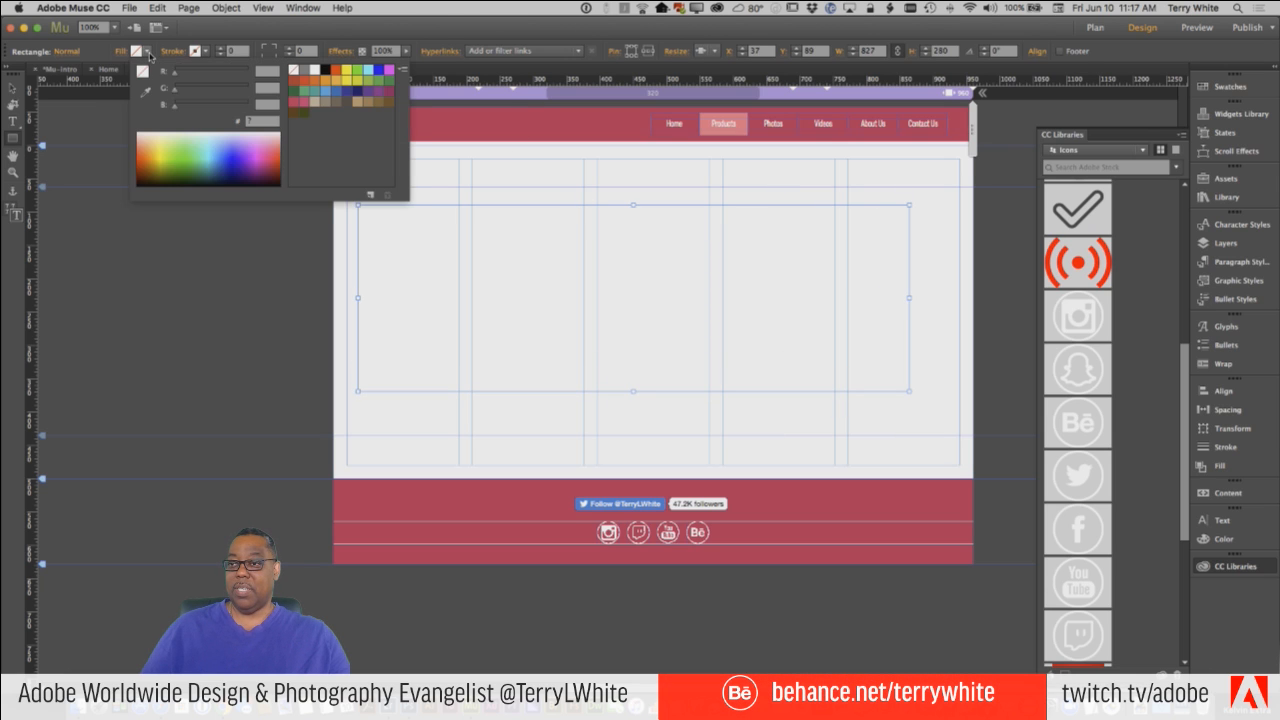
{"action": "left_click", "coordinate": [229, 149]}
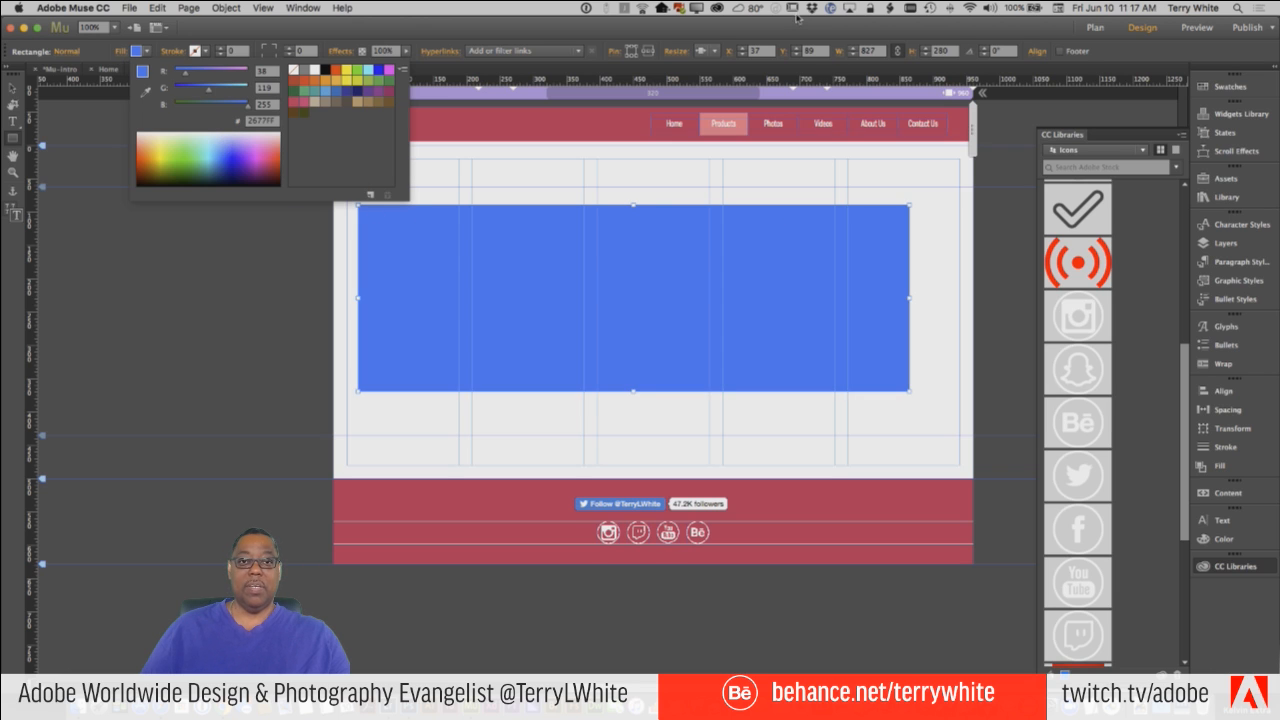
{"action": "left_click", "coordinate": [713, 51]}
{"action": "left_click", "coordinate": [755, 110]}
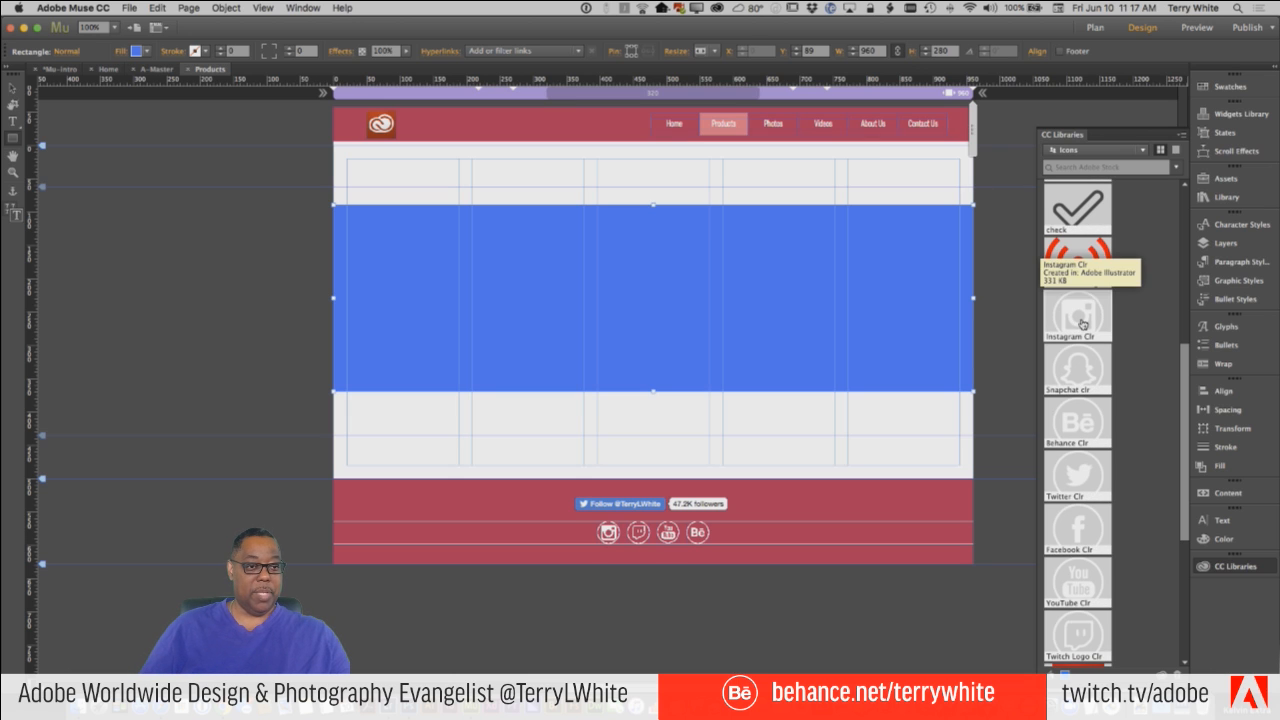
Place the Instagram Clr icon over the blue rectangle and extend the rectangle's height to about 620 px.
{"action": "left_click_drag", "start_coordinate": [1081, 324], "coordinate": [501, 218]}
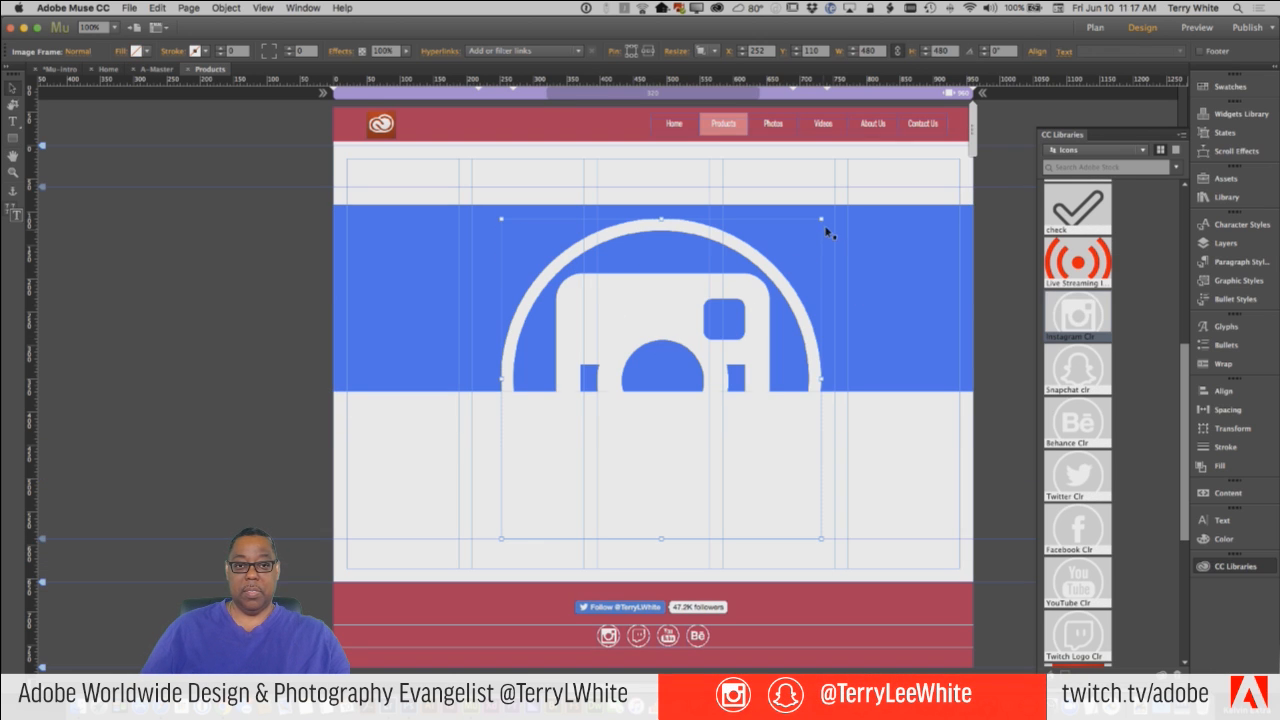
{"action": "left_click", "coordinate": [885, 385]}
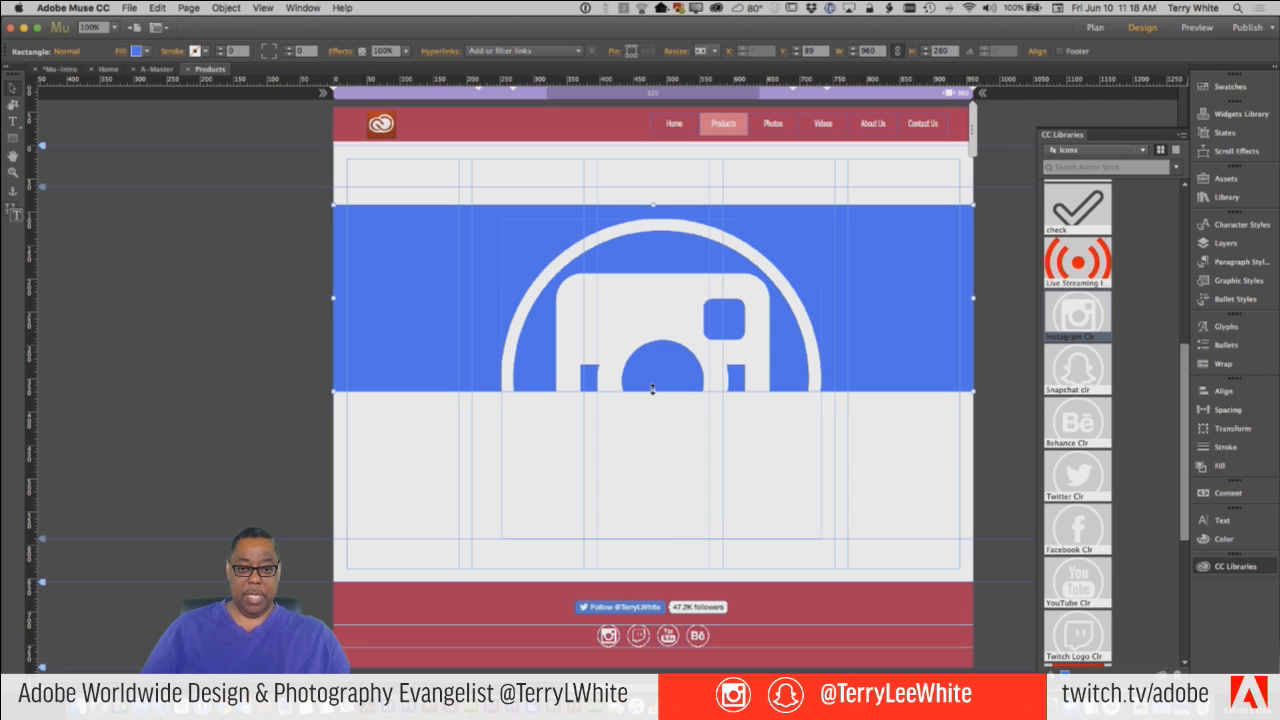
{"action": "left_click_drag", "start_coordinate": [652, 418], "coordinate": [674, 618]}
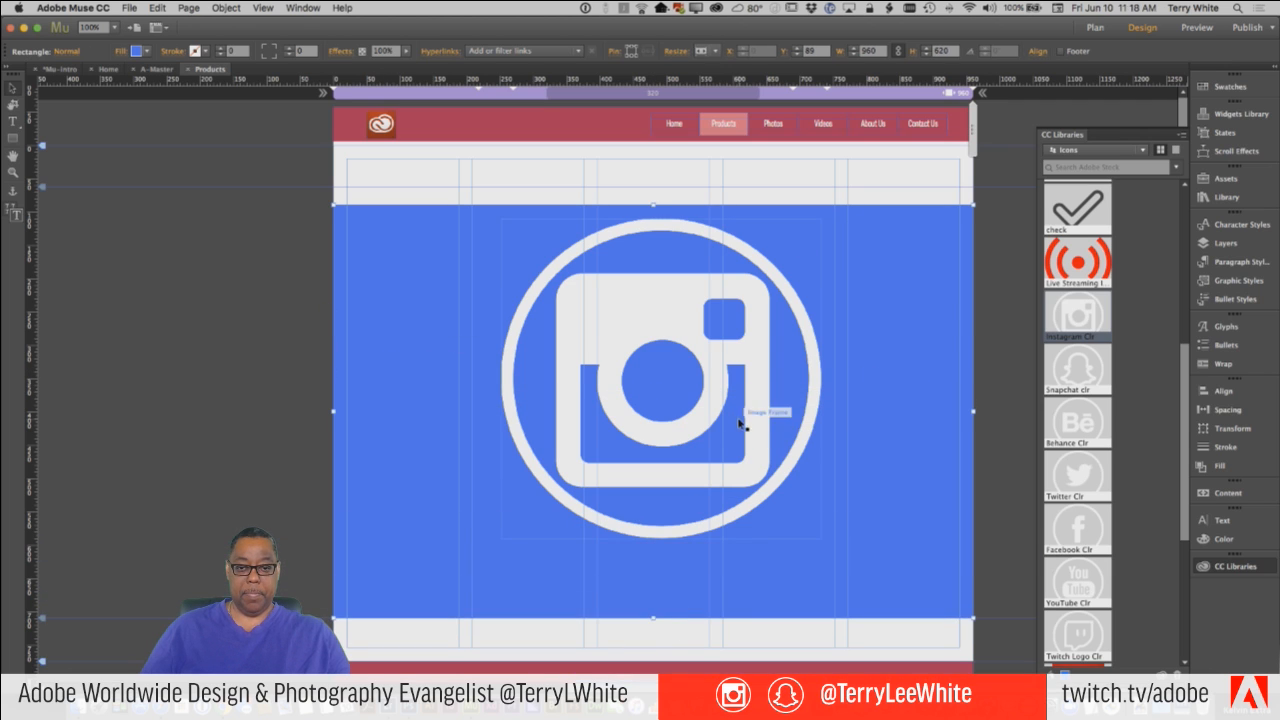
Enlarge the Instagram icon to about 575 × 575 px and centre it in the blue rectangle at about X 193, Y 100.
{"action": "left_click_drag", "start_coordinate": [760, 428], "coordinate": [665, 430]}
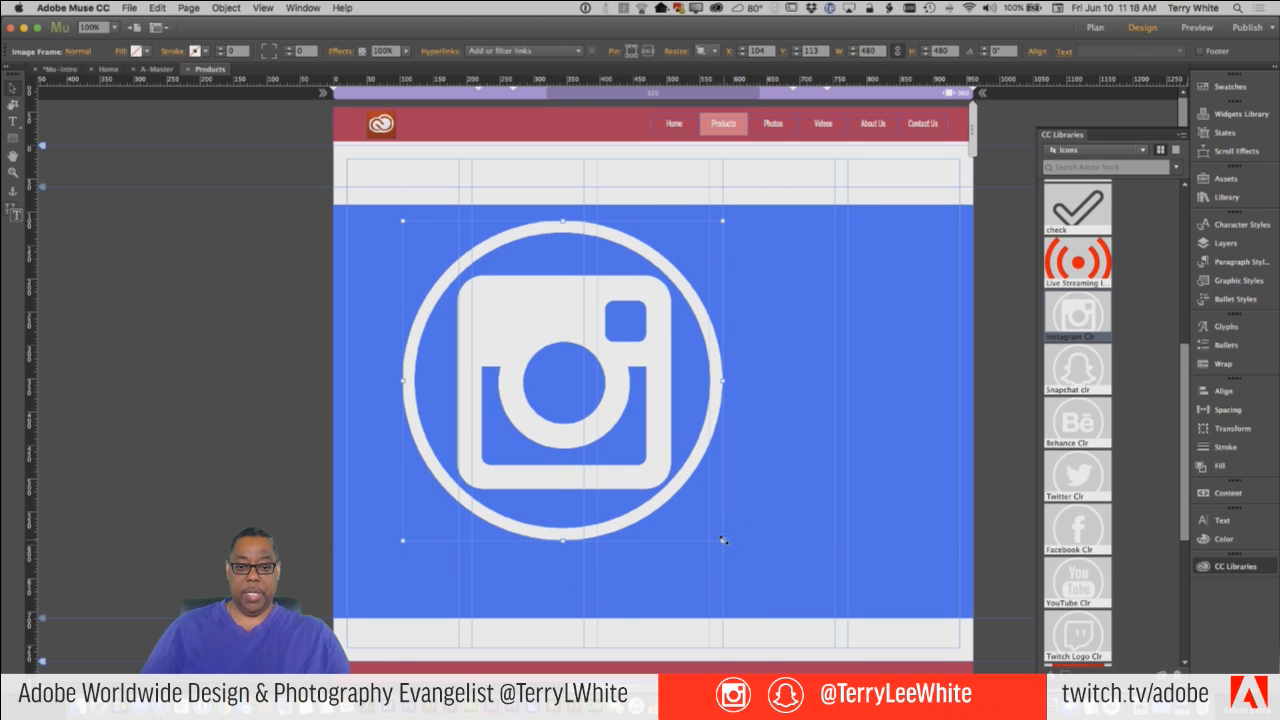
{"action": "left_click_drag", "start_coordinate": [724, 543], "coordinate": [778, 556]}
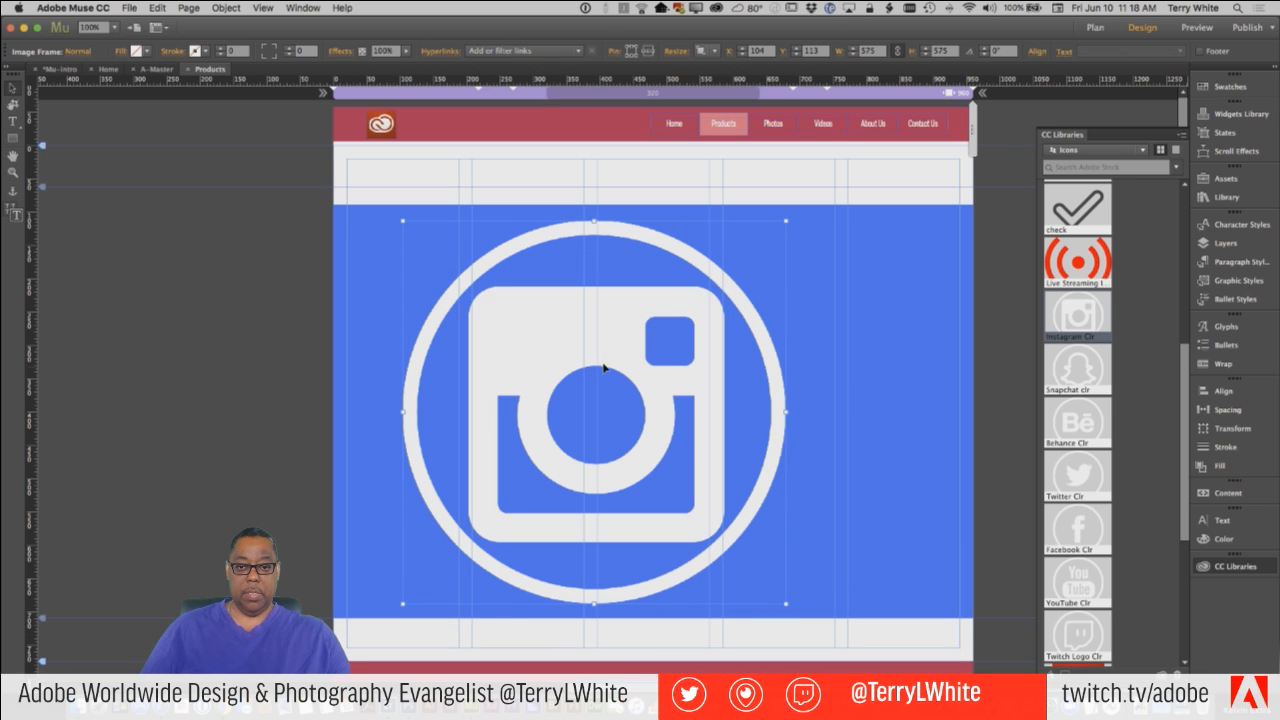
{"action": "left_click_drag", "start_coordinate": [632, 355], "coordinate": [674, 349]}
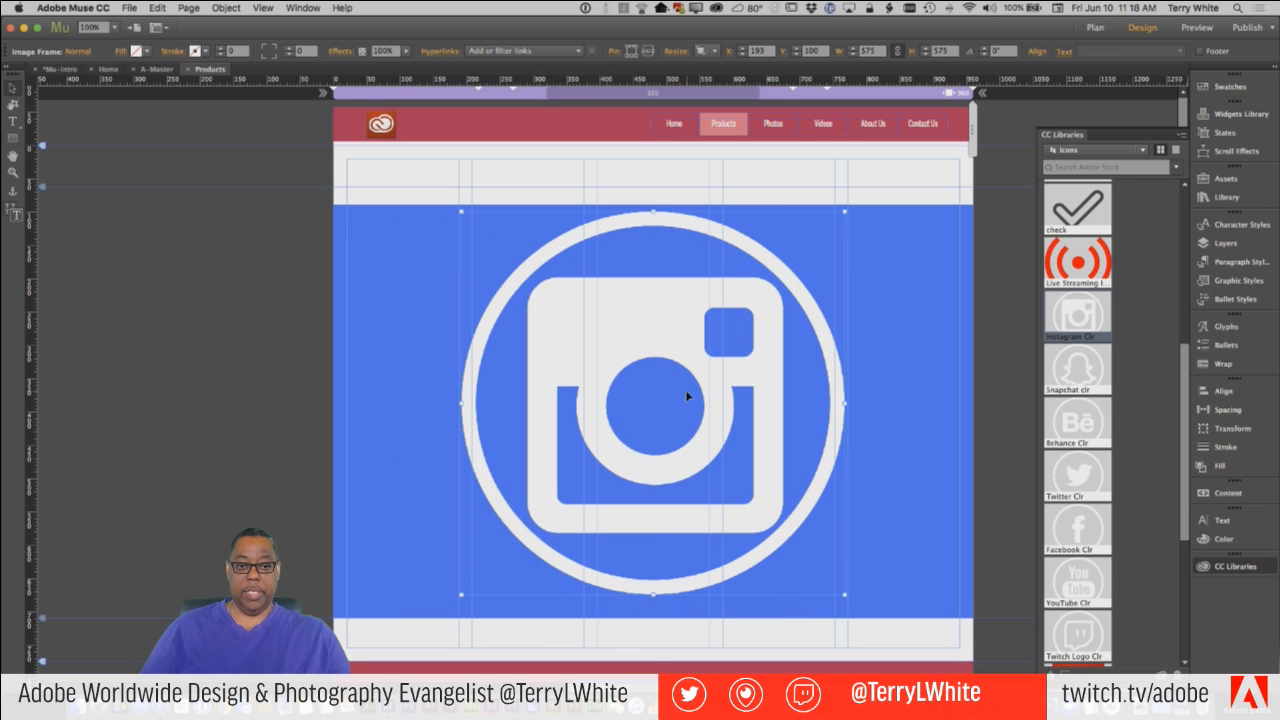
Preview the Products page in the browser, examine the white icon on the blue band, and return to Adobe Muse.
{"action": "left_click", "coordinate": [131, 8]}
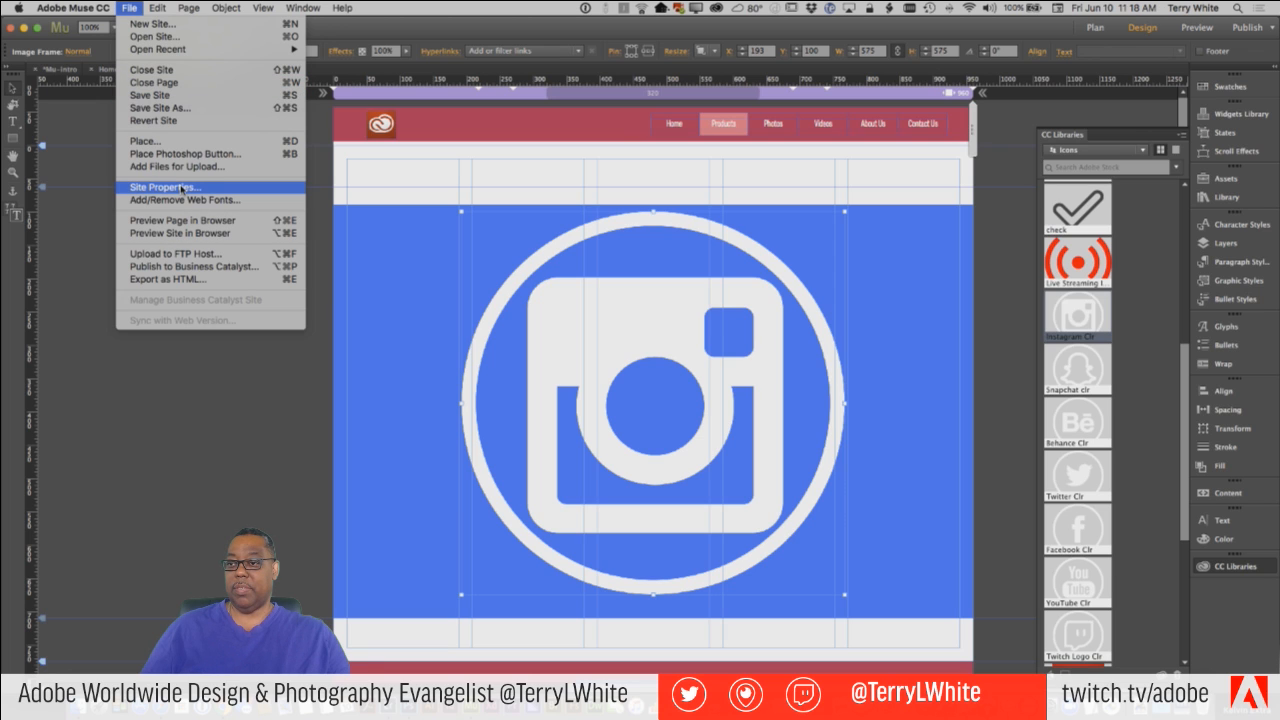
{"action": "left_click", "coordinate": [200, 222]}
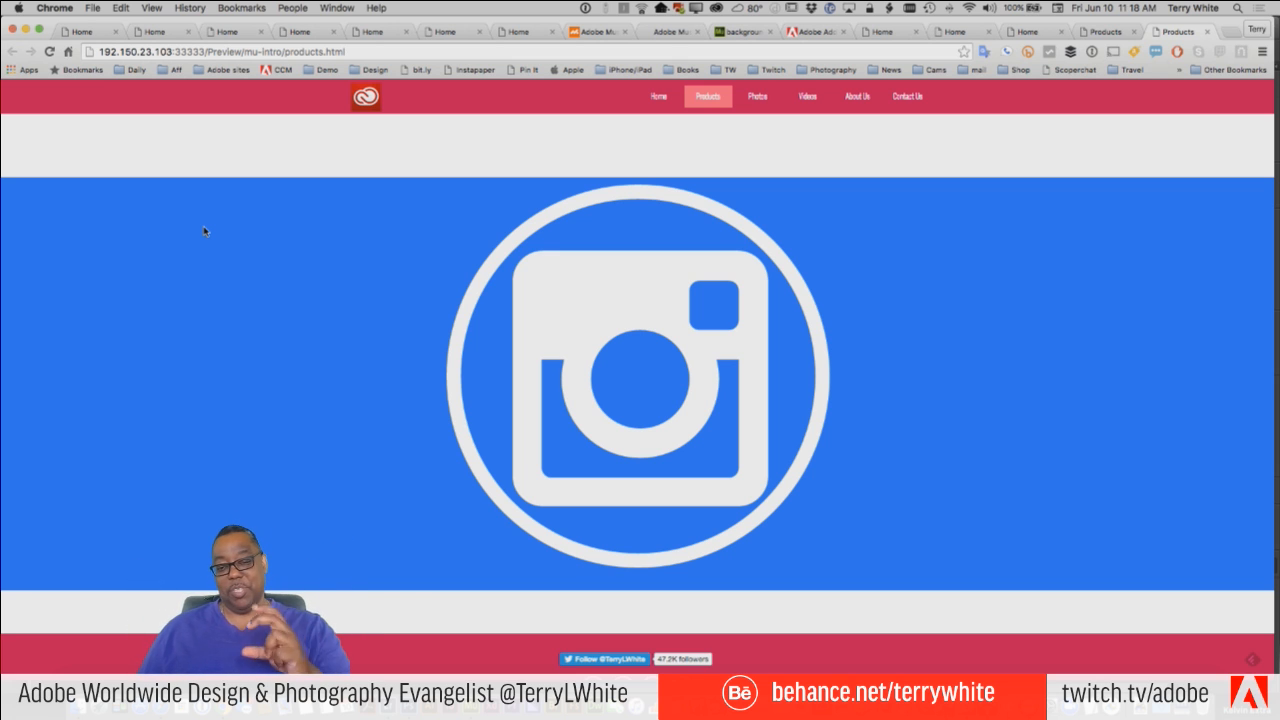
{"action": "key", "text": "super+Tab"}
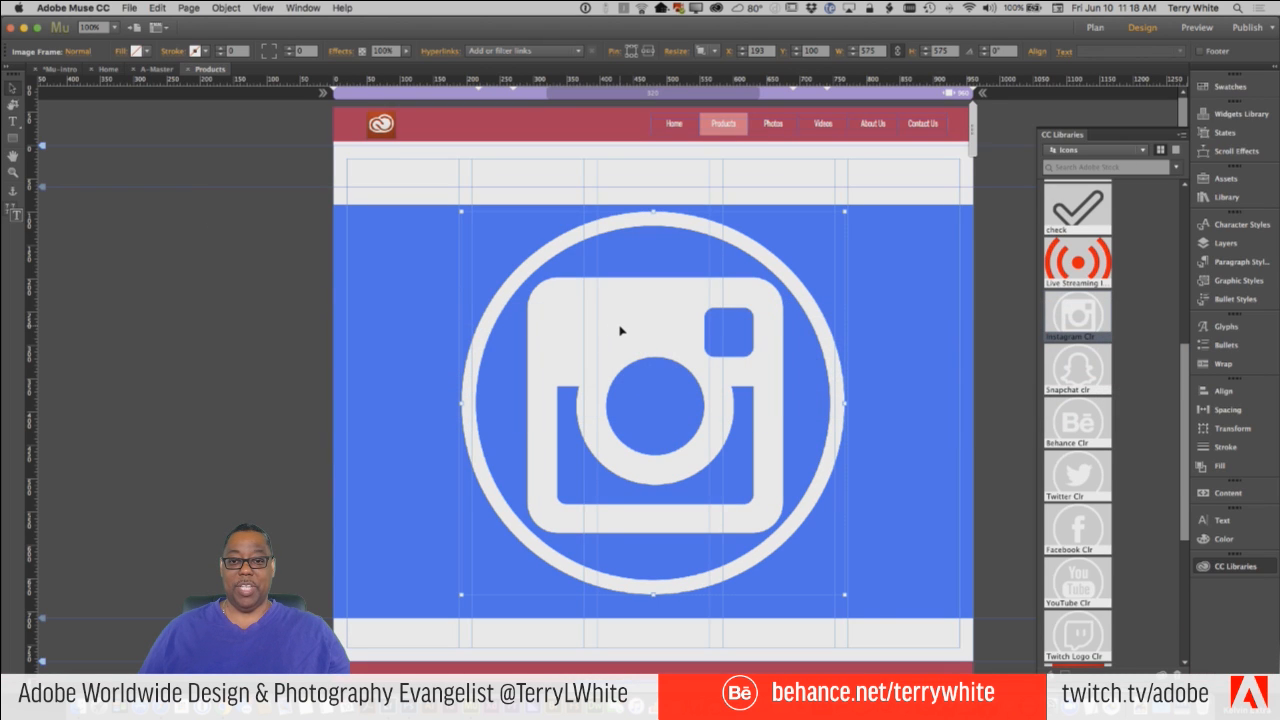
Delete the Instagram icon and the blue rectangle from the Products page.
{"action": "key", "text": "Delete"}
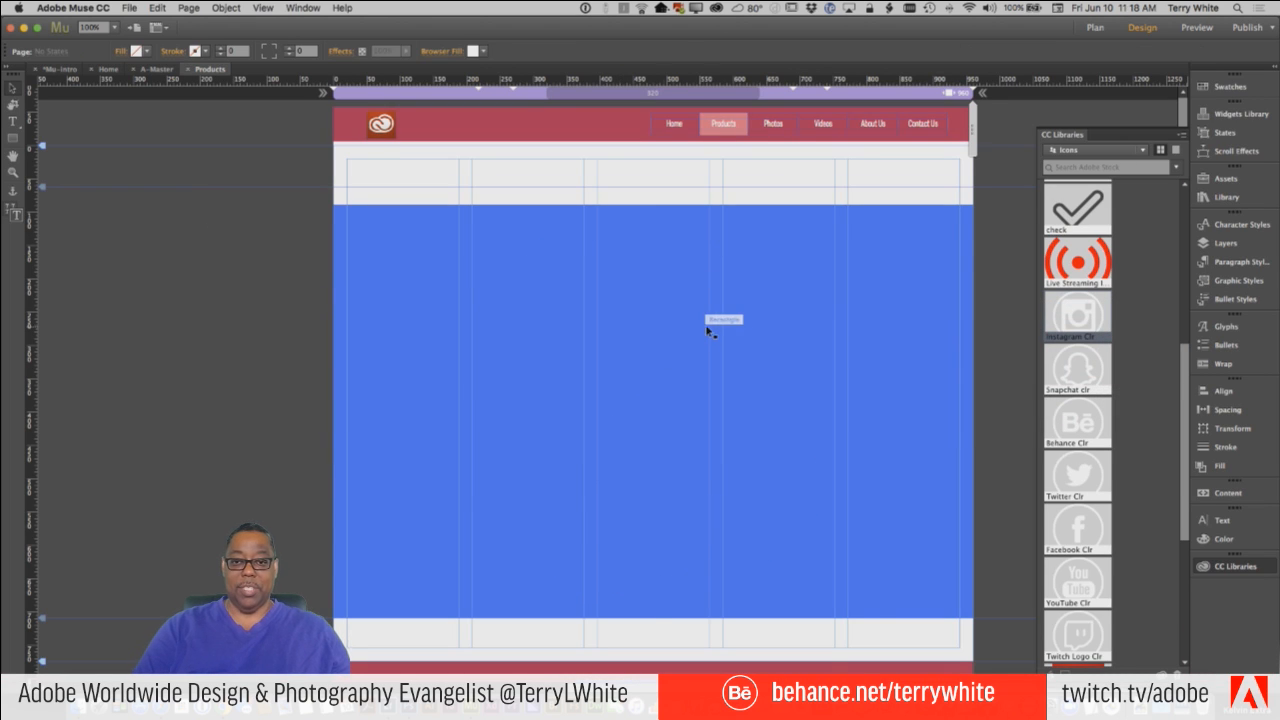
{"action": "left_click", "coordinate": [706, 325]}
{"action": "key", "text": "Delete"}
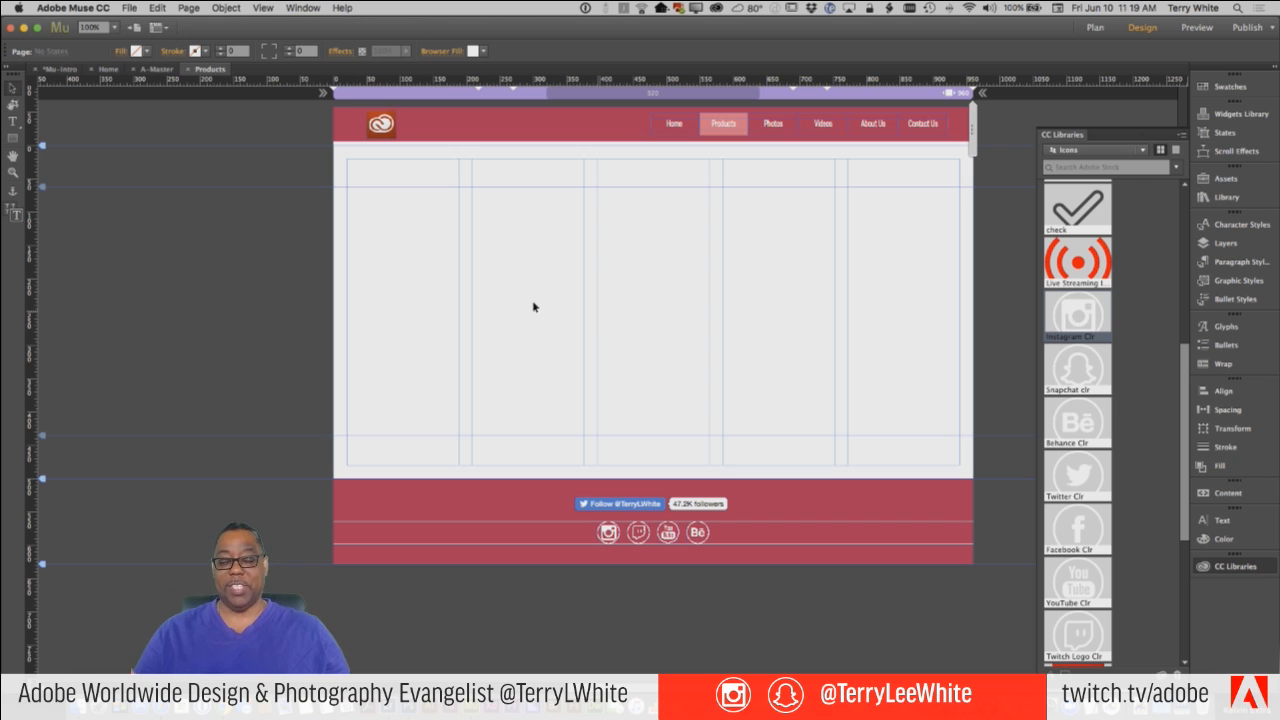
Start placing an image file and browse through Demo Files, CC Demo Files and Adobe Muse CC to the Assets to Place folder.
{"action": "left_click", "coordinate": [130, 8]}
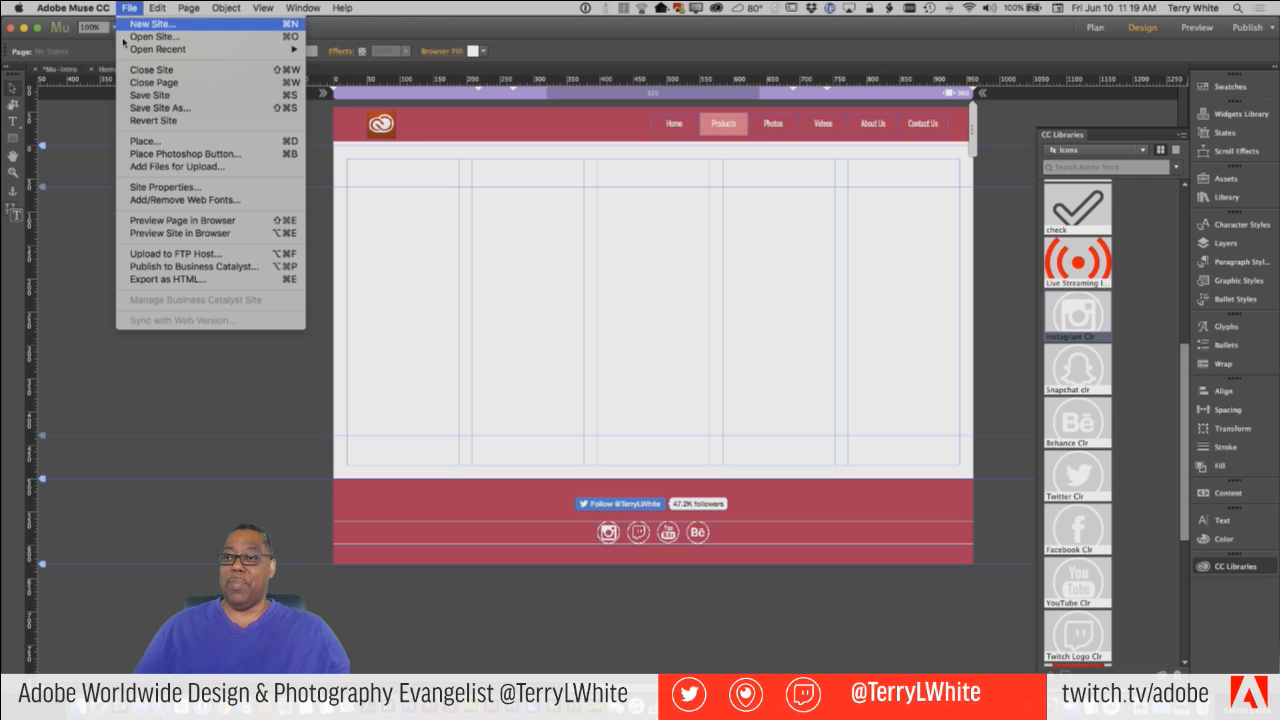
{"action": "left_click", "coordinate": [160, 141]}
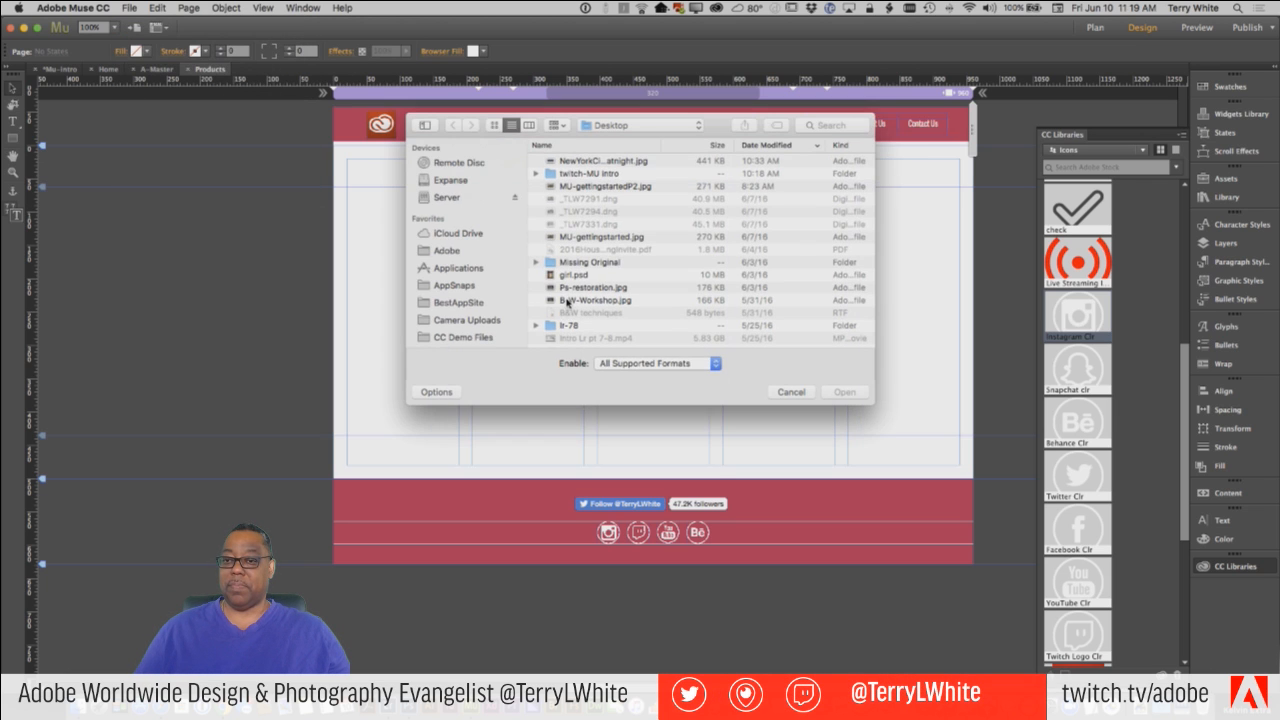
{"action": "scroll", "coordinate": [500, 309], "scroll_direction": "down", "scroll_amount": 5}
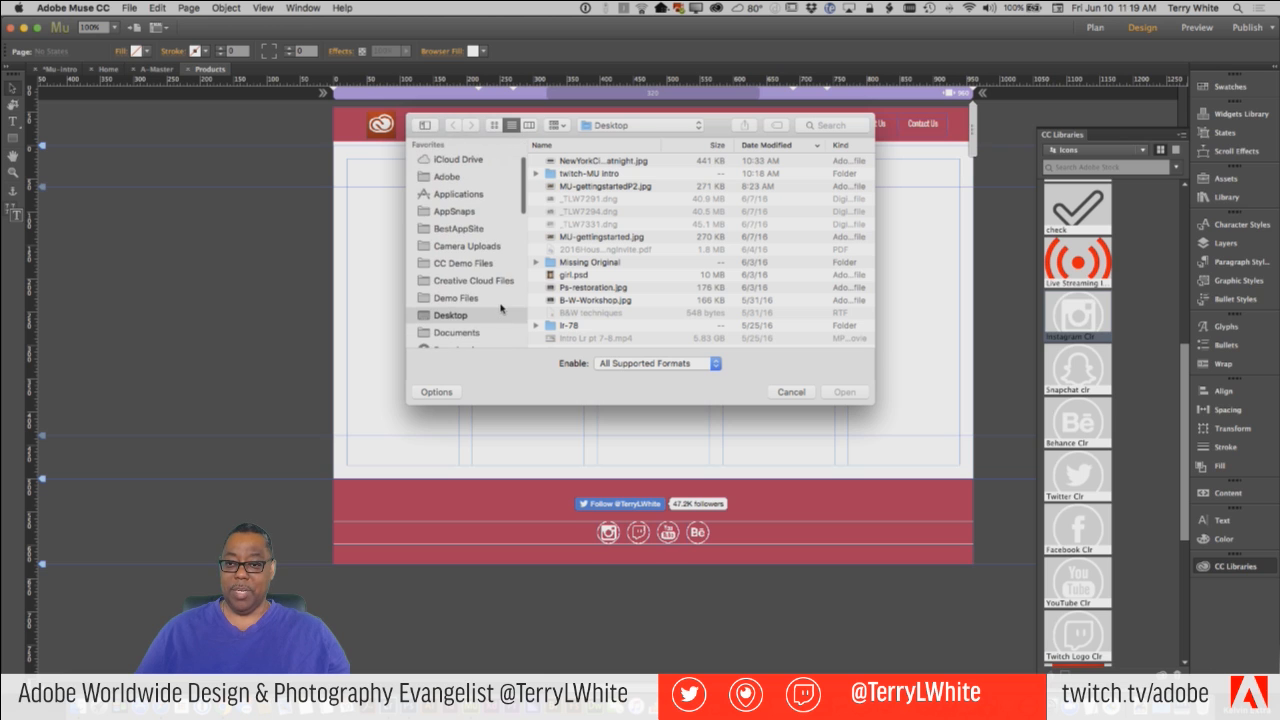
{"action": "scroll", "coordinate": [500, 305], "scroll_direction": "down", "scroll_amount": 2}
{"action": "left_click", "coordinate": [468, 273]}
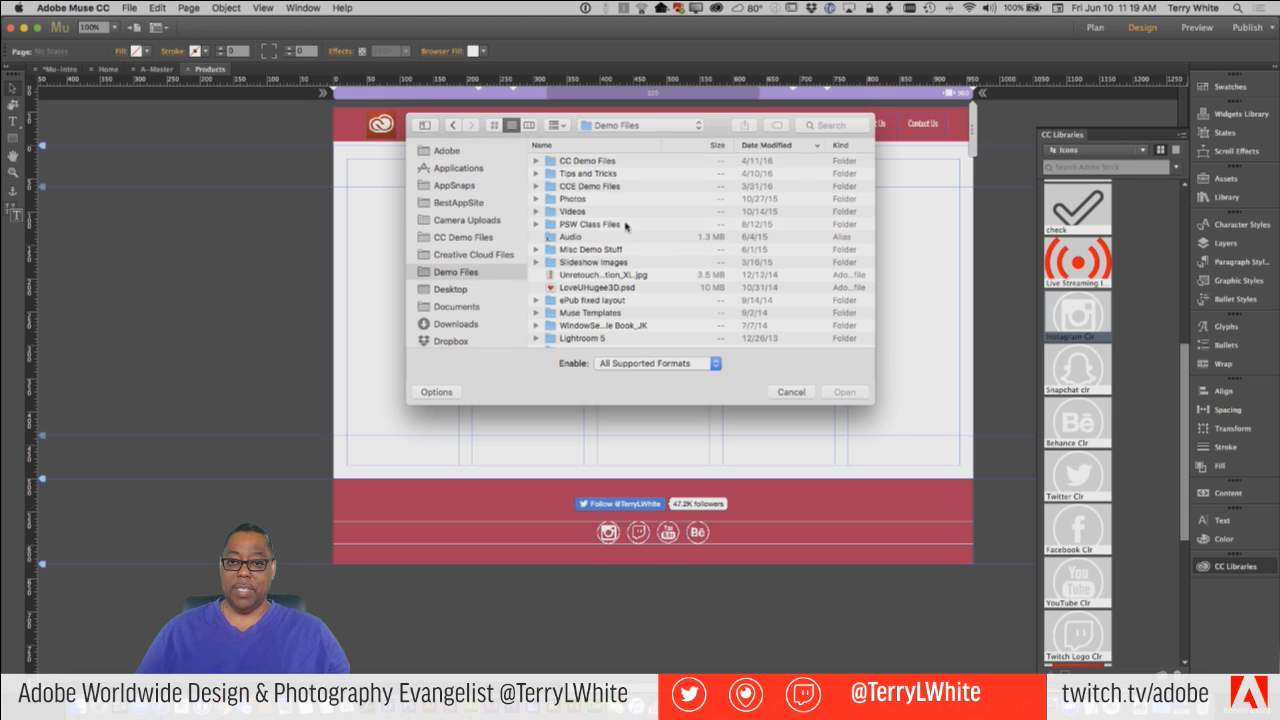
{"action": "double_click", "coordinate": [592, 162]}
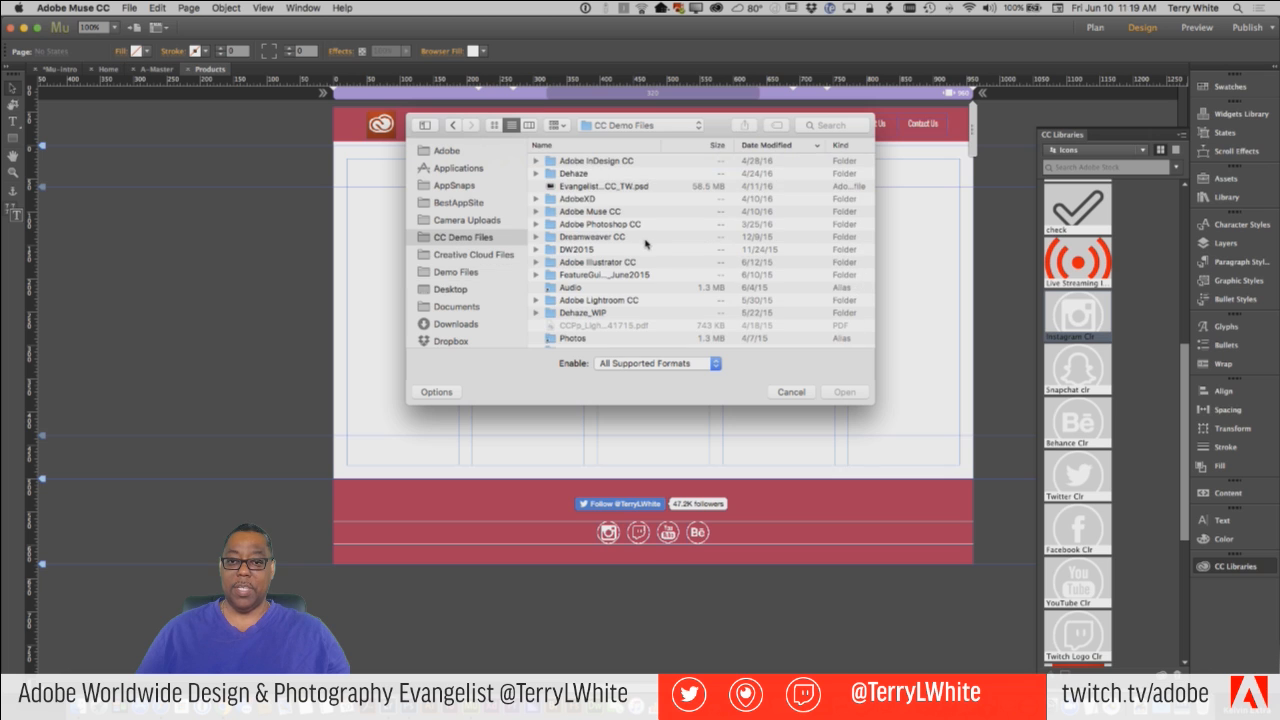
{"action": "scroll", "coordinate": [645, 243], "scroll_direction": "down", "scroll_amount": 3}
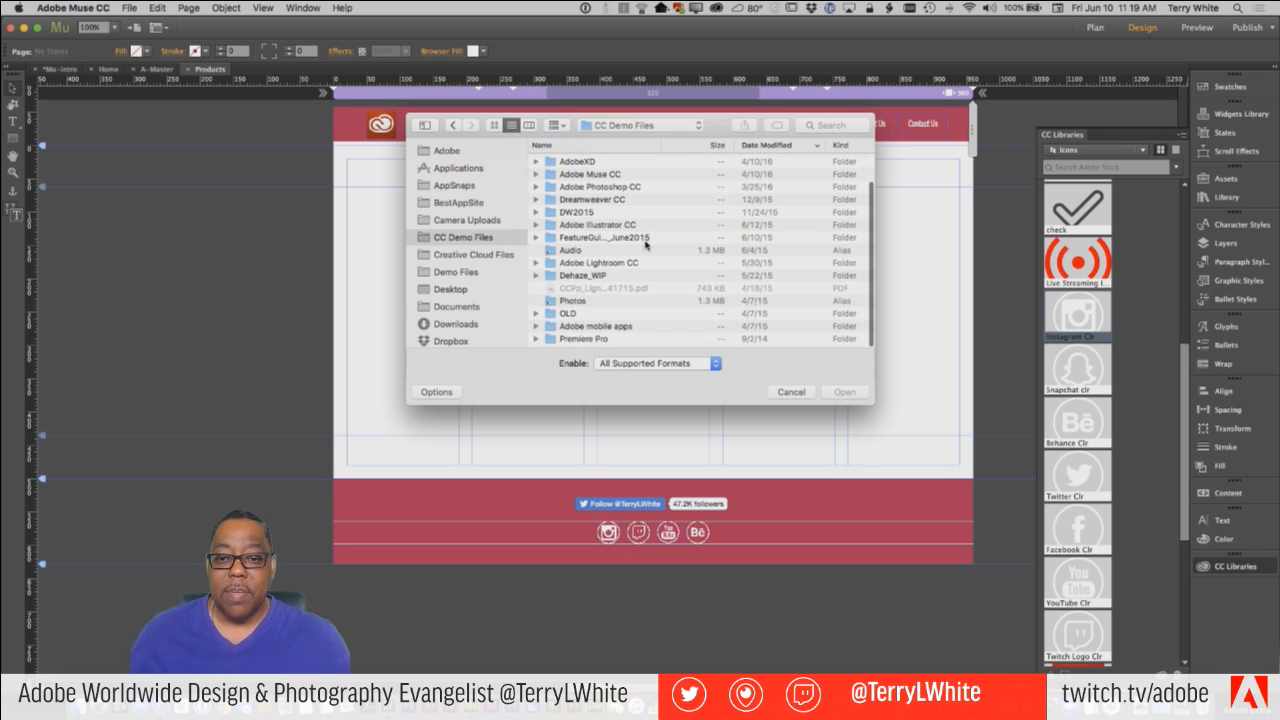
{"action": "scroll", "coordinate": [645, 243], "scroll_direction": "up", "scroll_amount": 3}
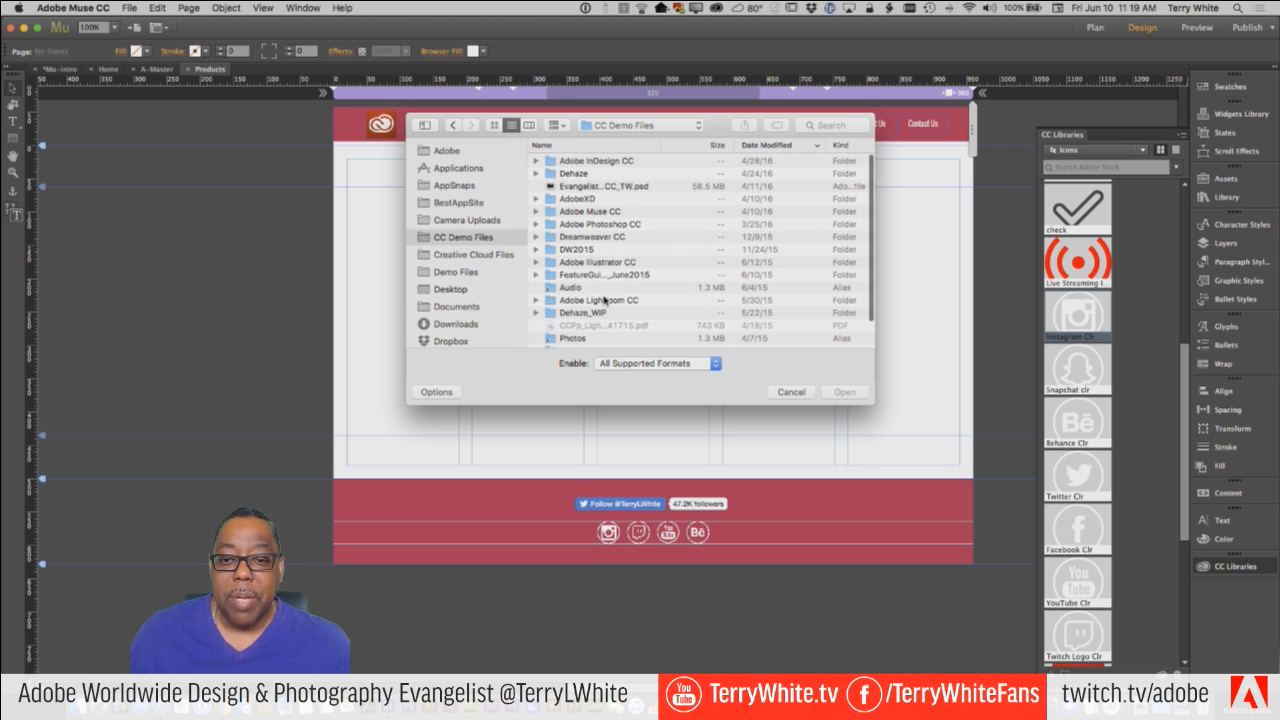
{"action": "double_click", "coordinate": [600, 211]}
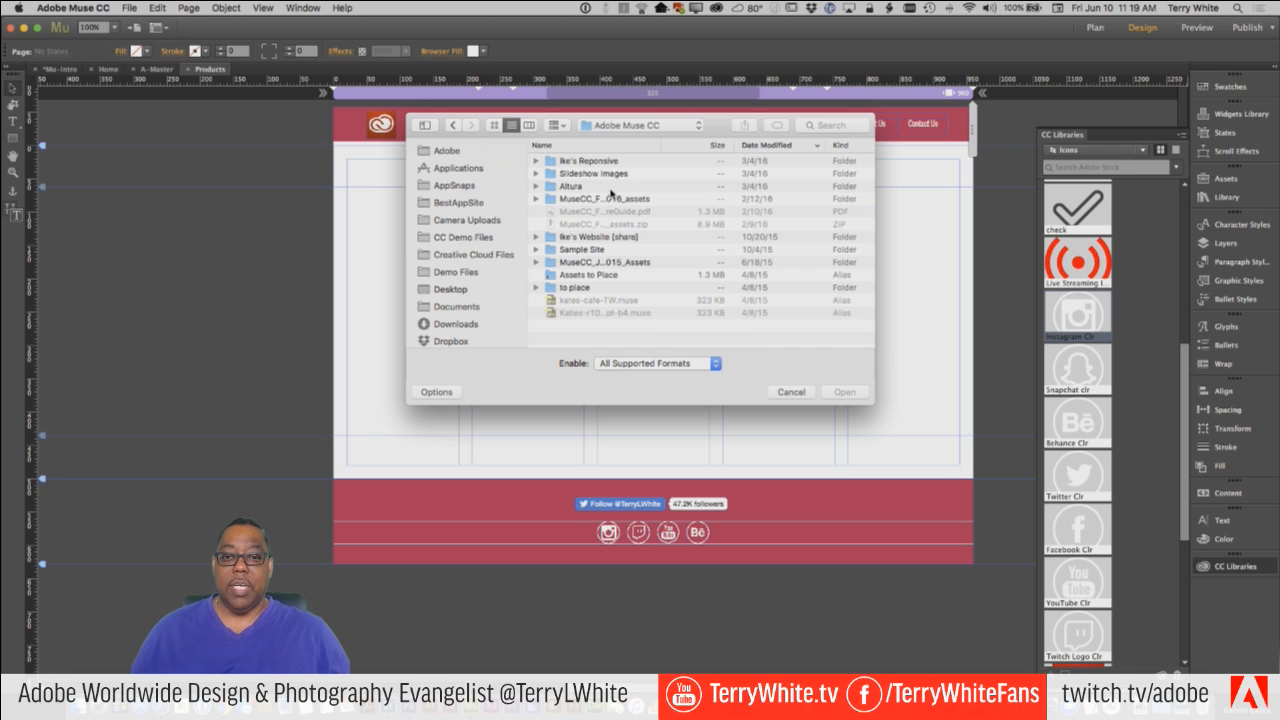
{"action": "double_click", "coordinate": [597, 275]}
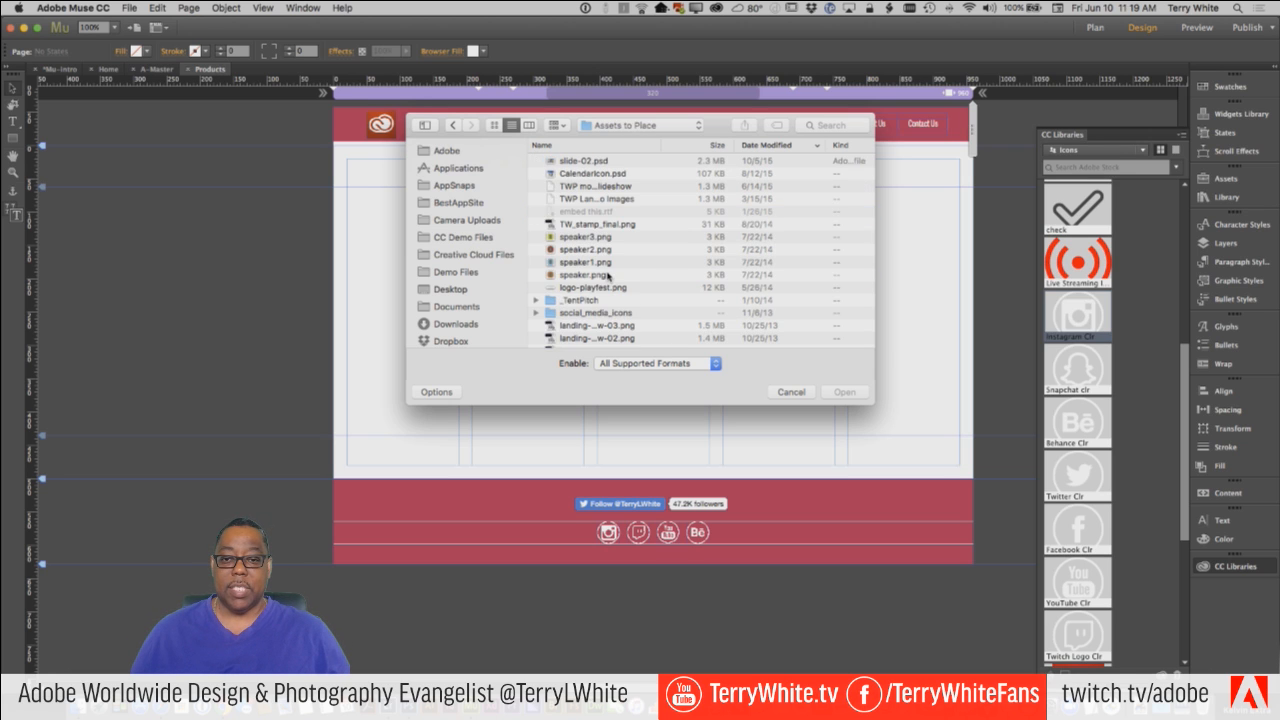
Import slide-02.psd as a composite image and place it at about 81% scale along the left margin of the Products page.
{"action": "left_click", "coordinate": [587, 162]}
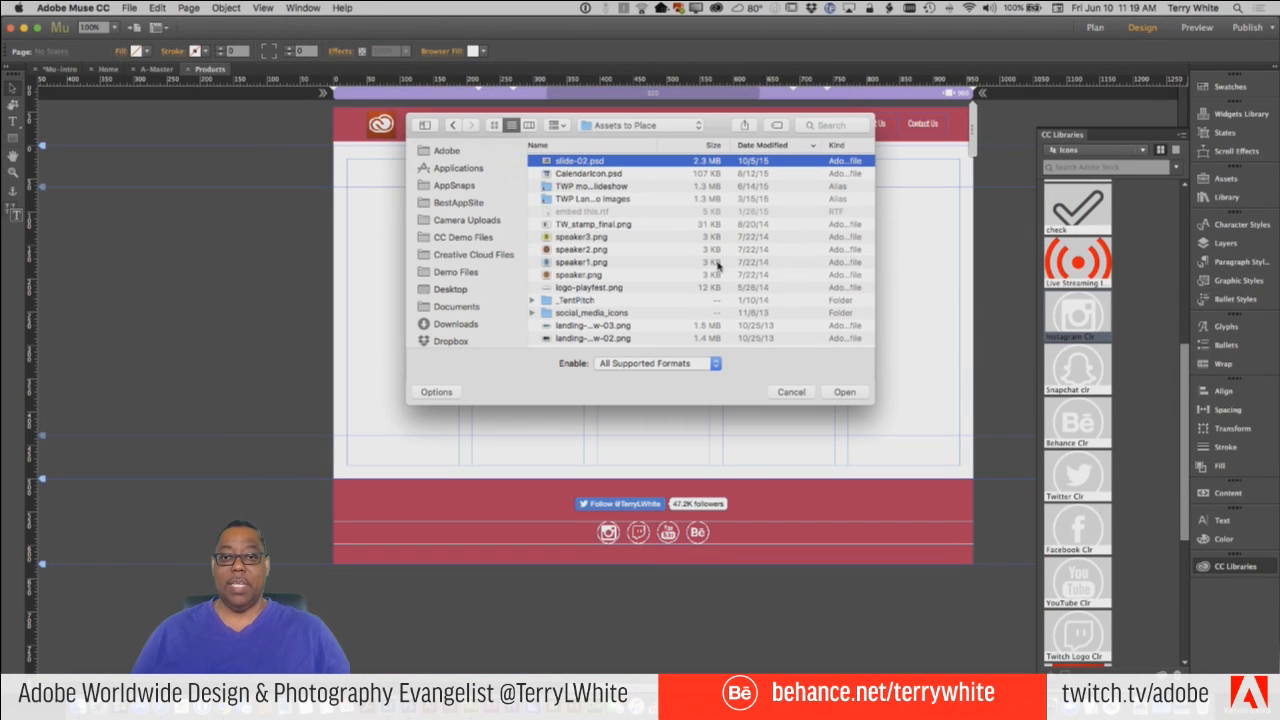
{"action": "left_click", "coordinate": [844, 391]}
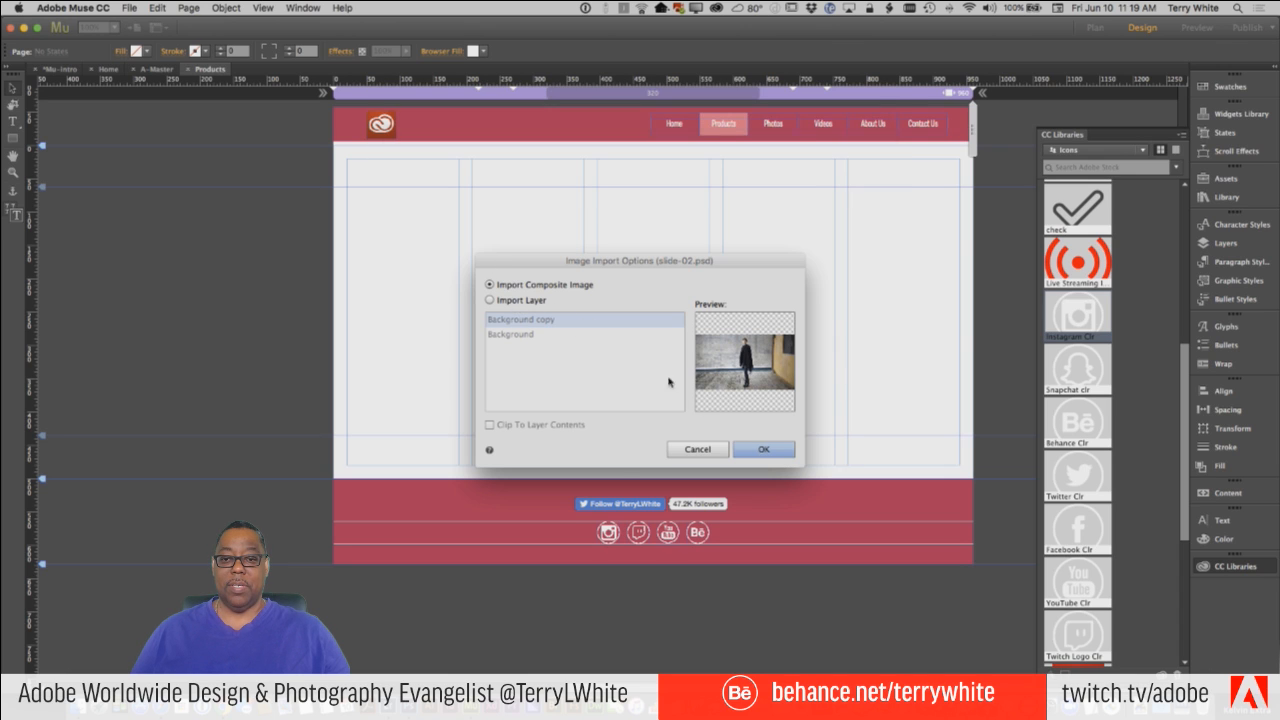
{"action": "left_click", "coordinate": [765, 451]}
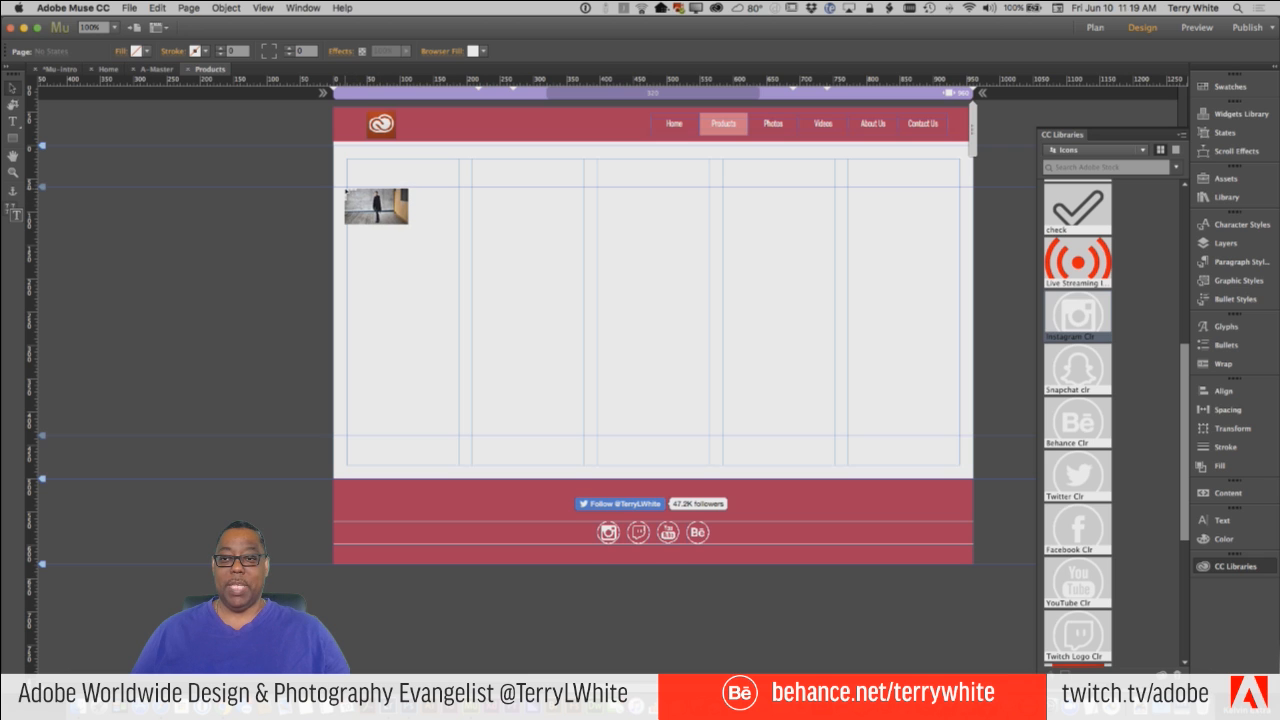
{"action": "left_click_drag", "start_coordinate": [345, 188], "coordinate": [647, 391]}
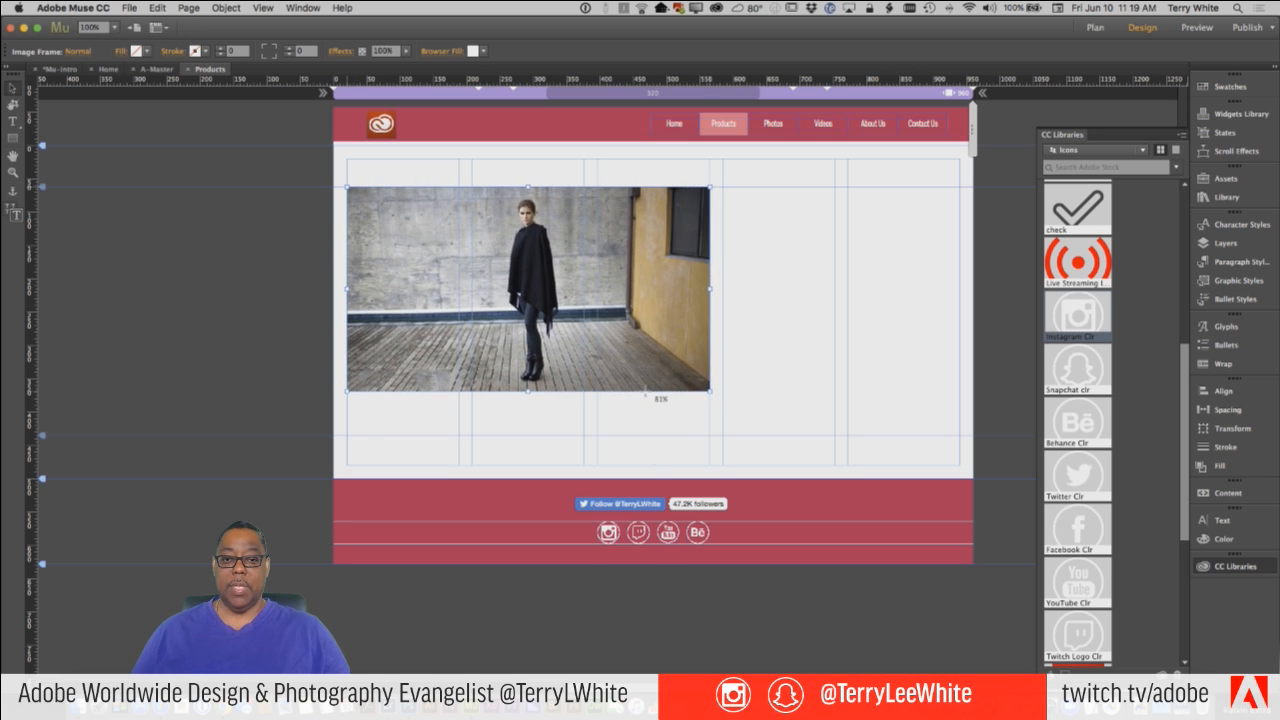
{"action": "left_click", "coordinate": [748, 378]}
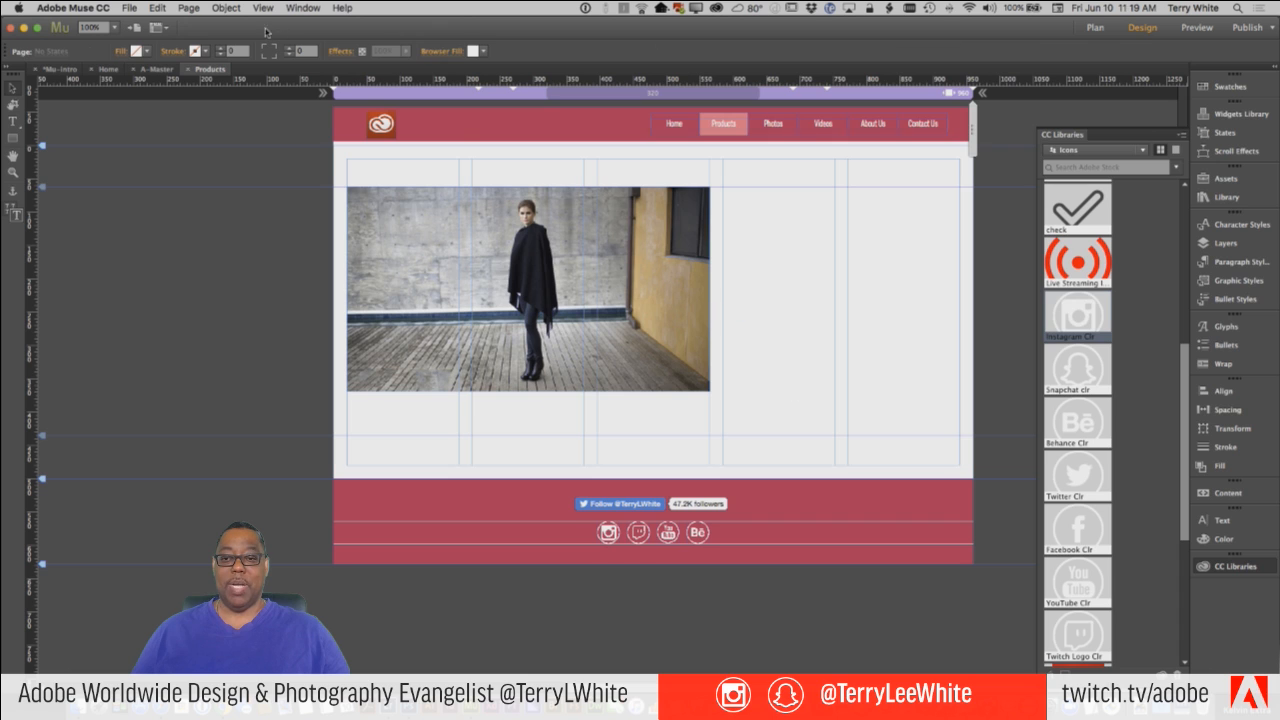
Preview the Products page in the browser and examine the placed photo.
{"action": "left_click", "coordinate": [128, 8]}
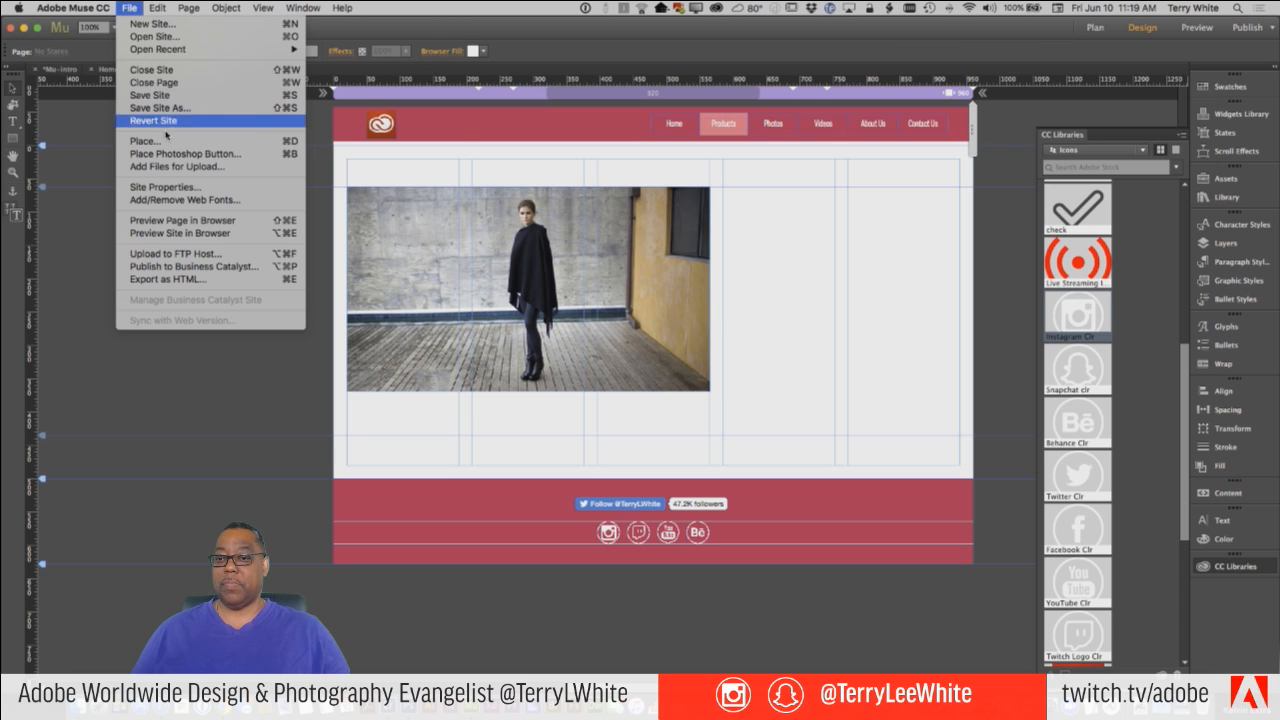
{"action": "left_click", "coordinate": [190, 220]}
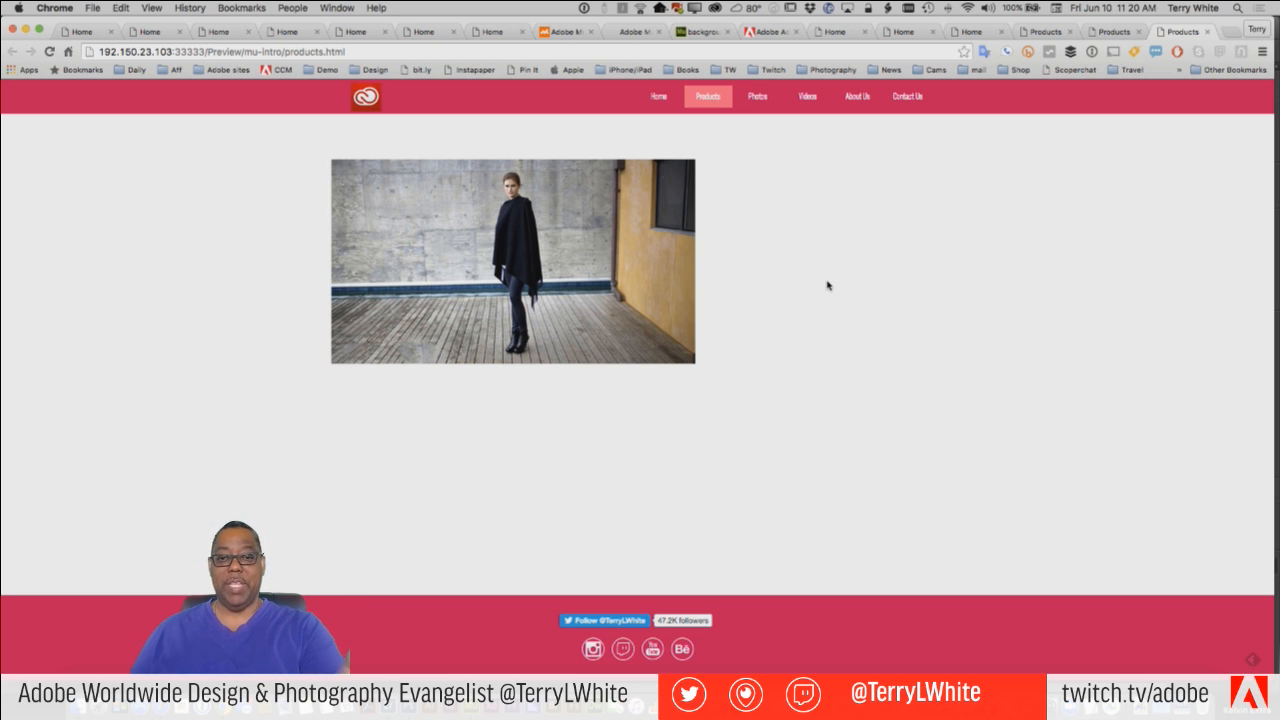
Return to Muse, open the placed photo's original in Photoshop, and hide its Background copy layer, saving and closing the file.
{"action": "key", "text": "super+Tab"}
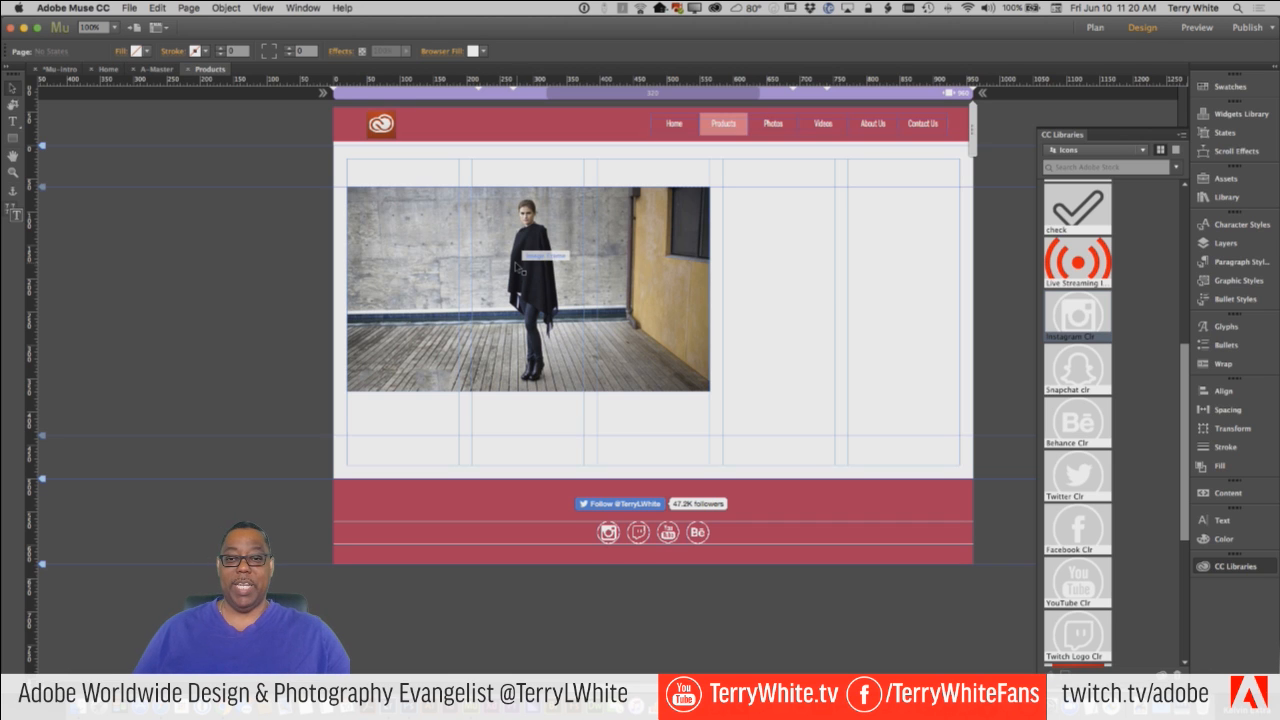
{"action": "right_click", "coordinate": [431, 257]}
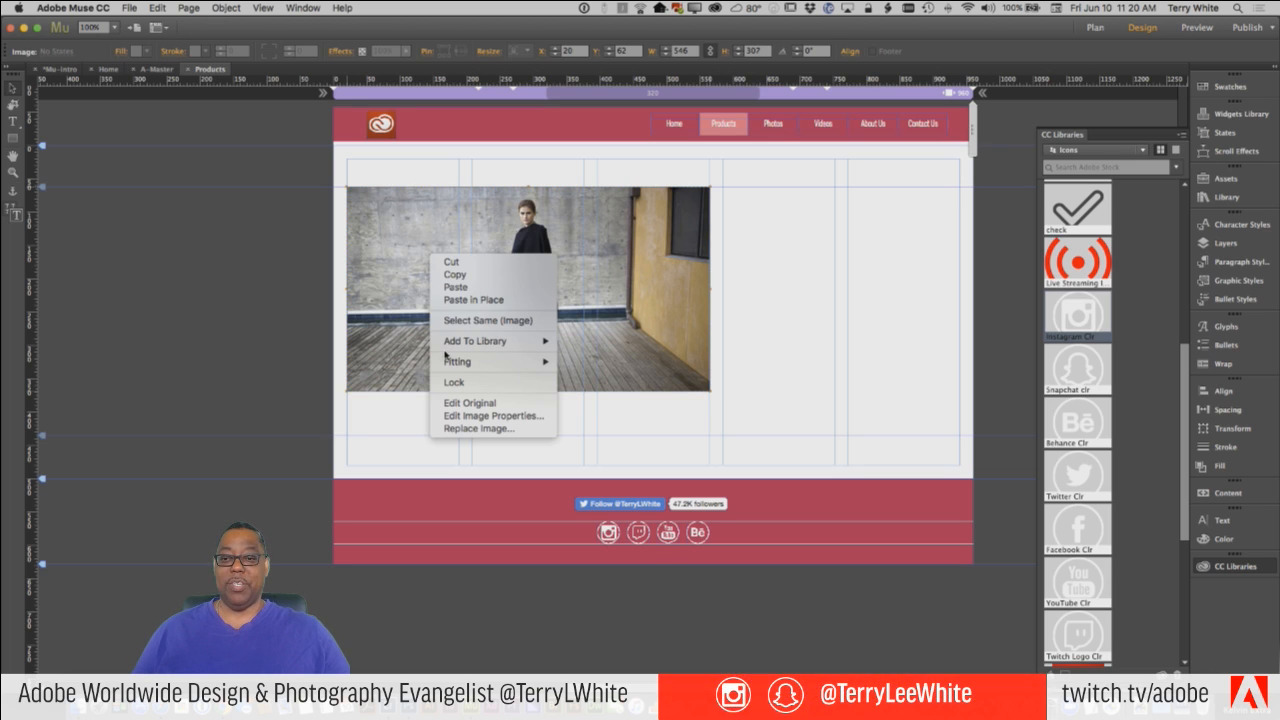
{"action": "left_click", "coordinate": [484, 404]}
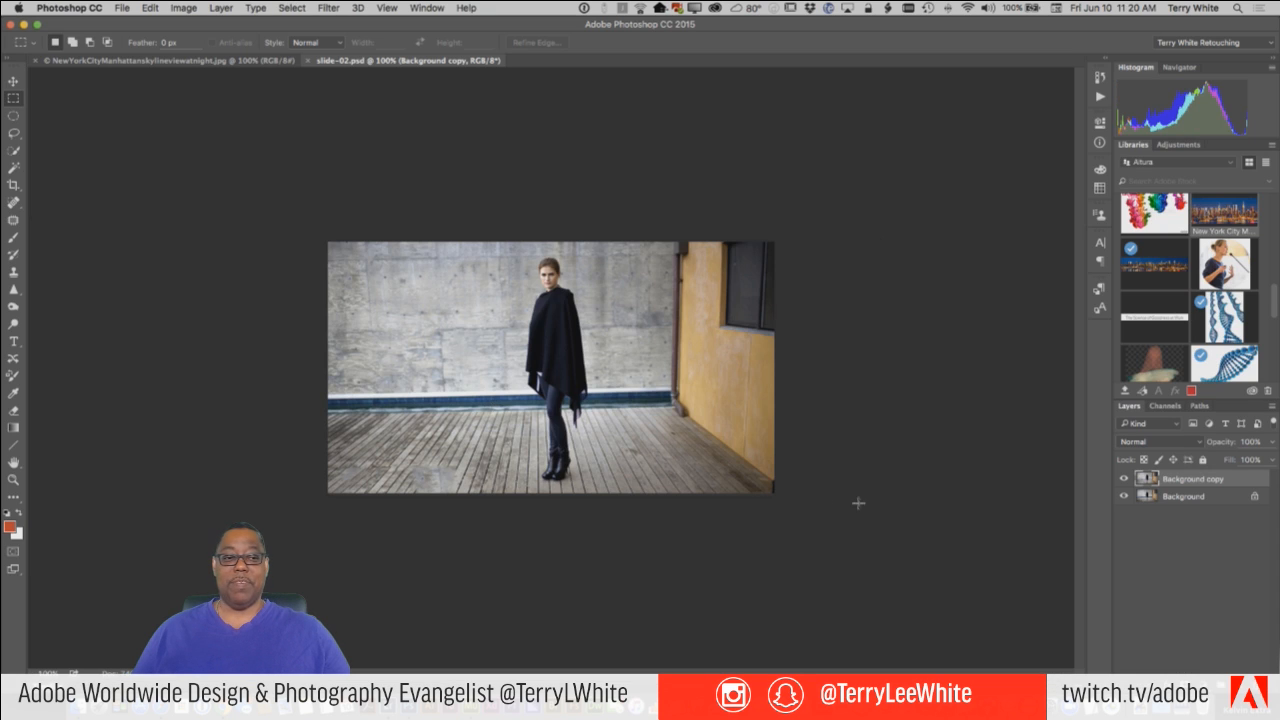
{"action": "left_click", "coordinate": [1123, 481]}
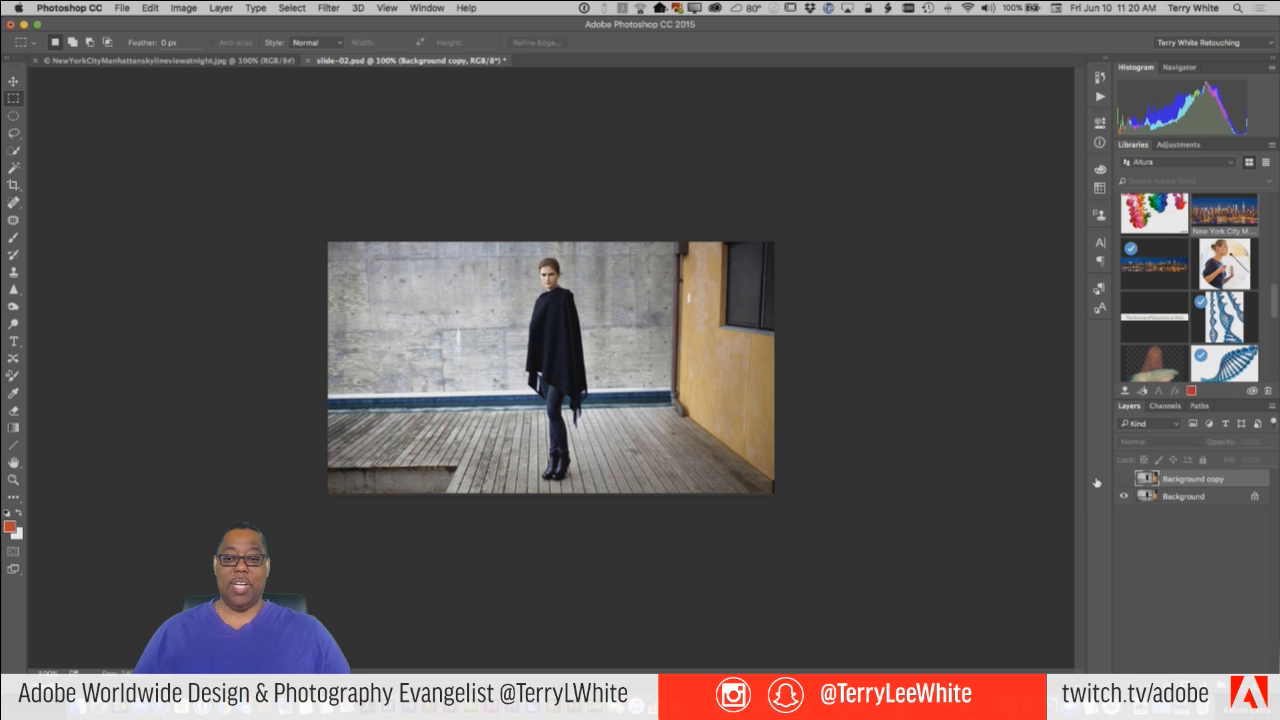
{"action": "key", "text": "super+s"}
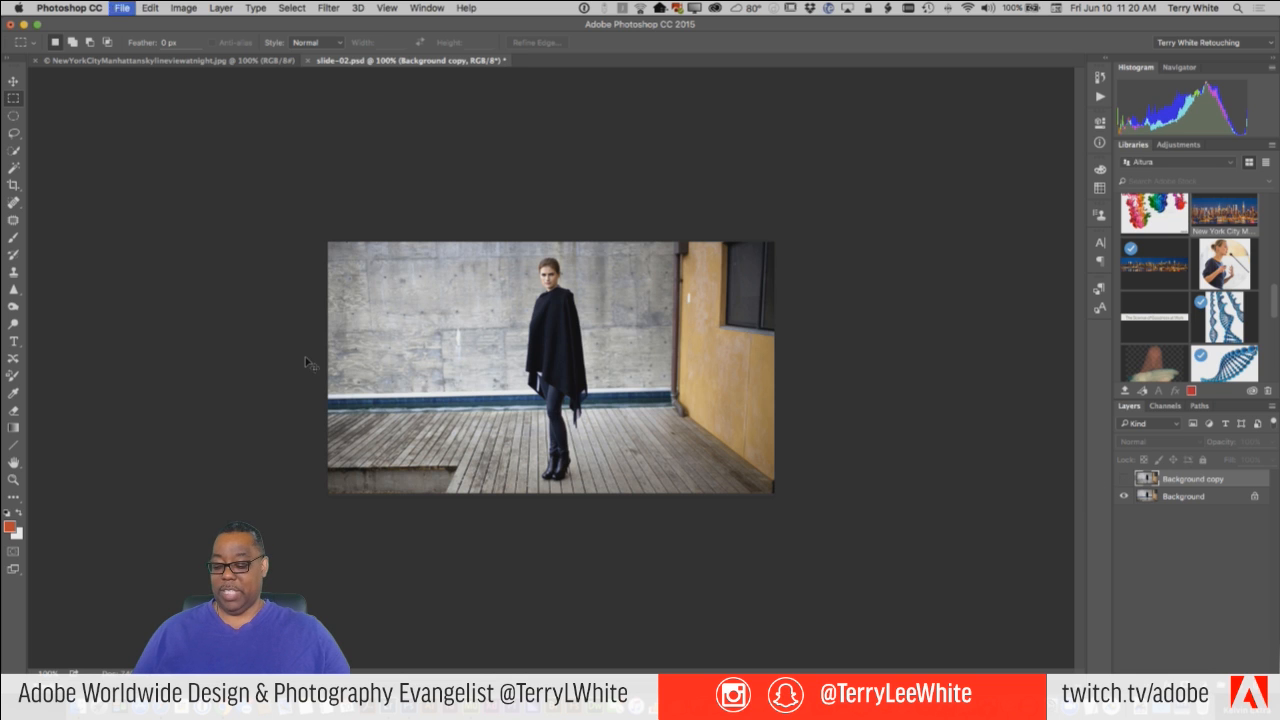
{"action": "key", "text": "super+w"}
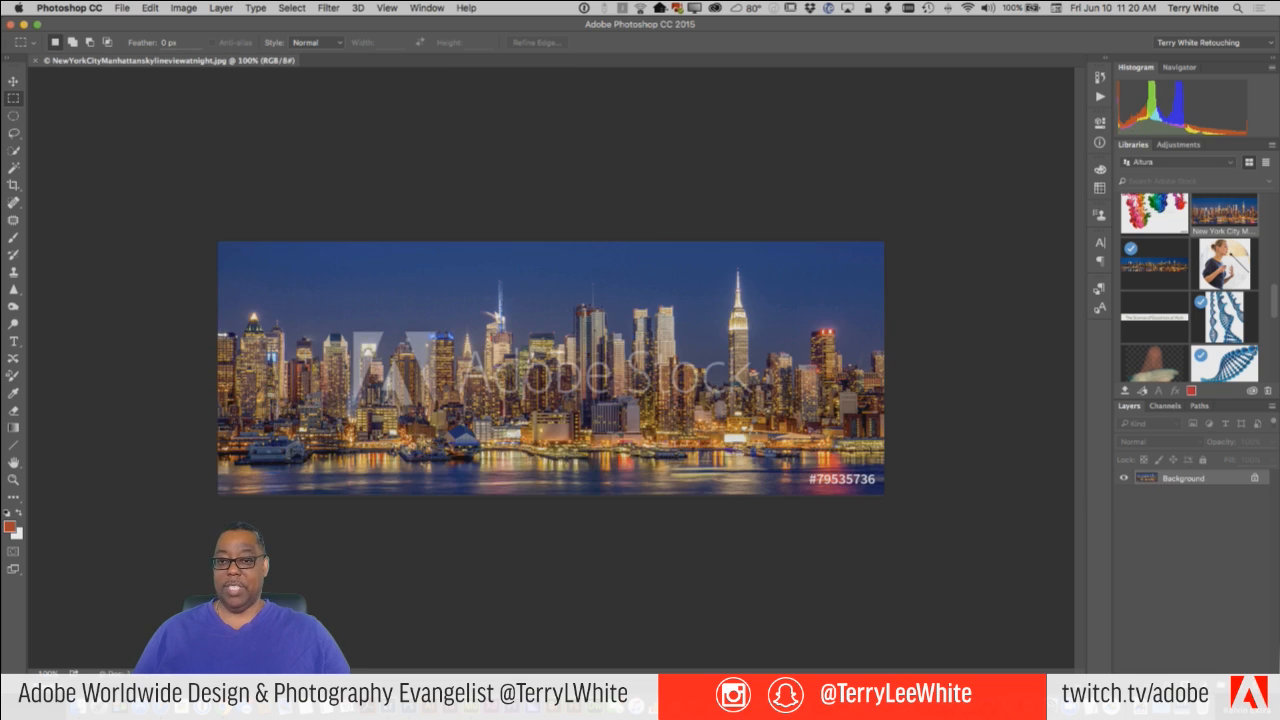
Switch back to Muse and preview the Products page in the browser to check the updated photo.
{"action": "key", "text": "super+Tab"}
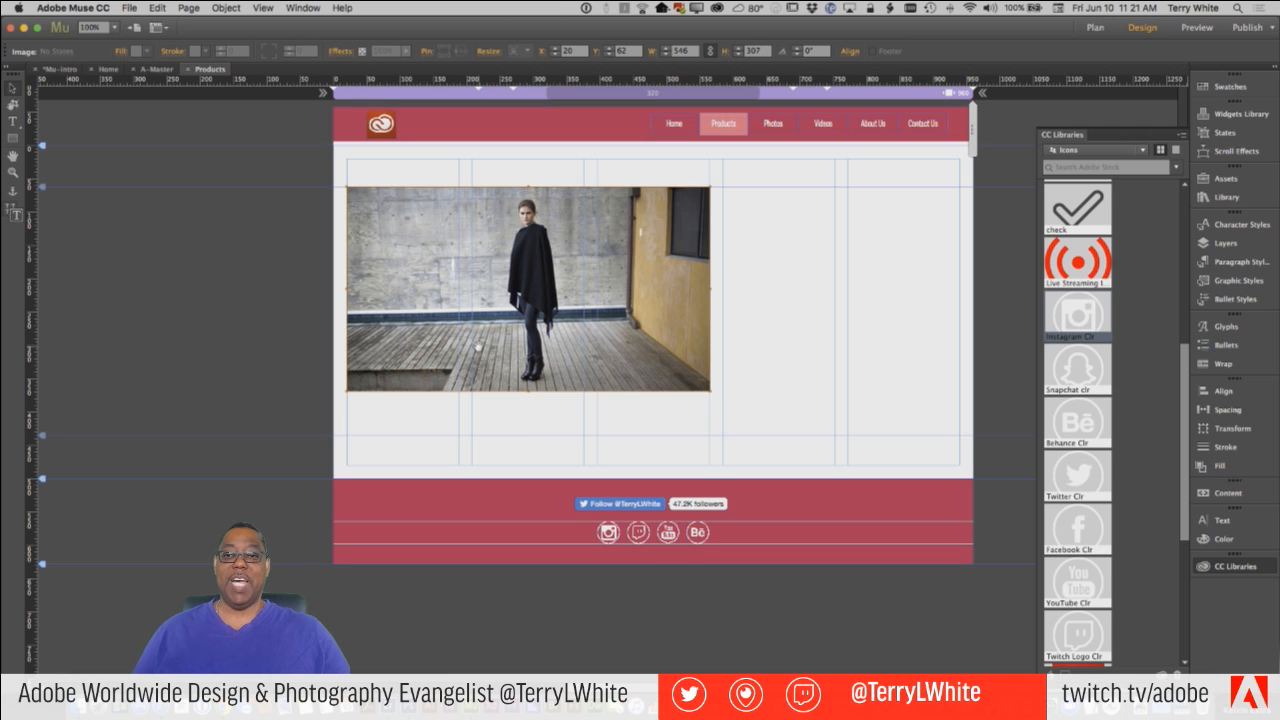
{"action": "left_click", "coordinate": [131, 8]}
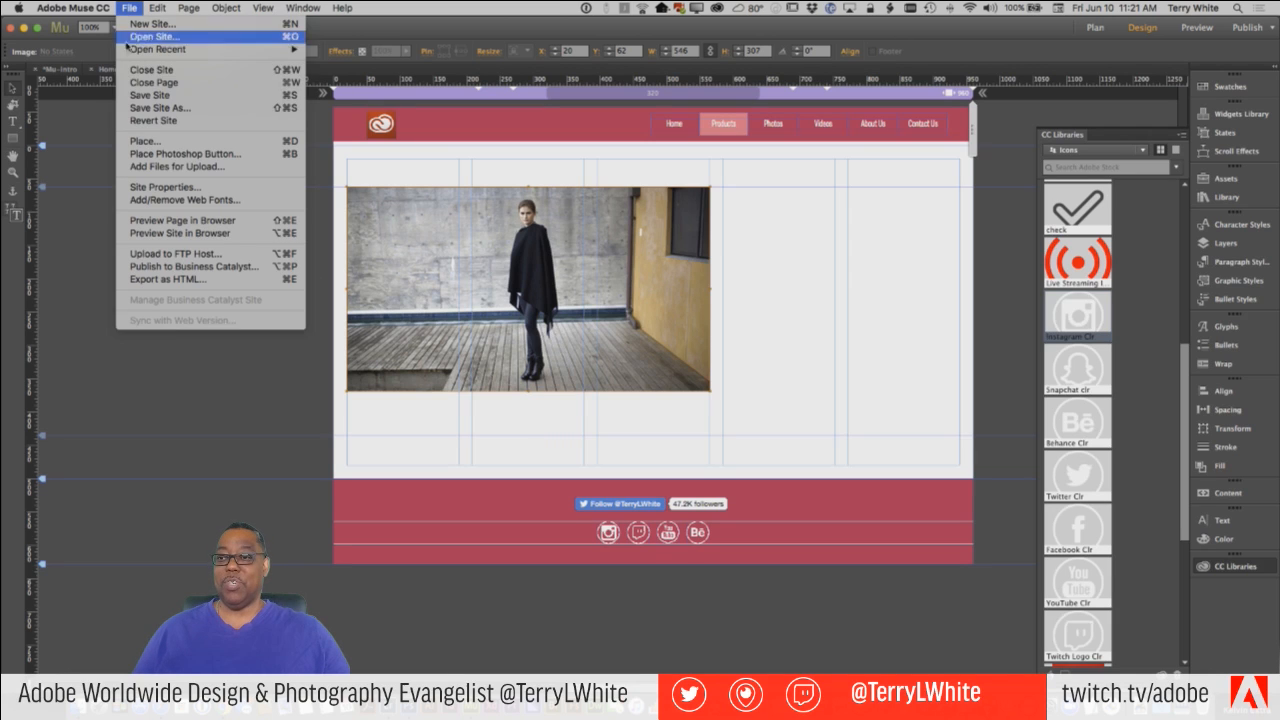
{"action": "left_click", "coordinate": [178, 222]}
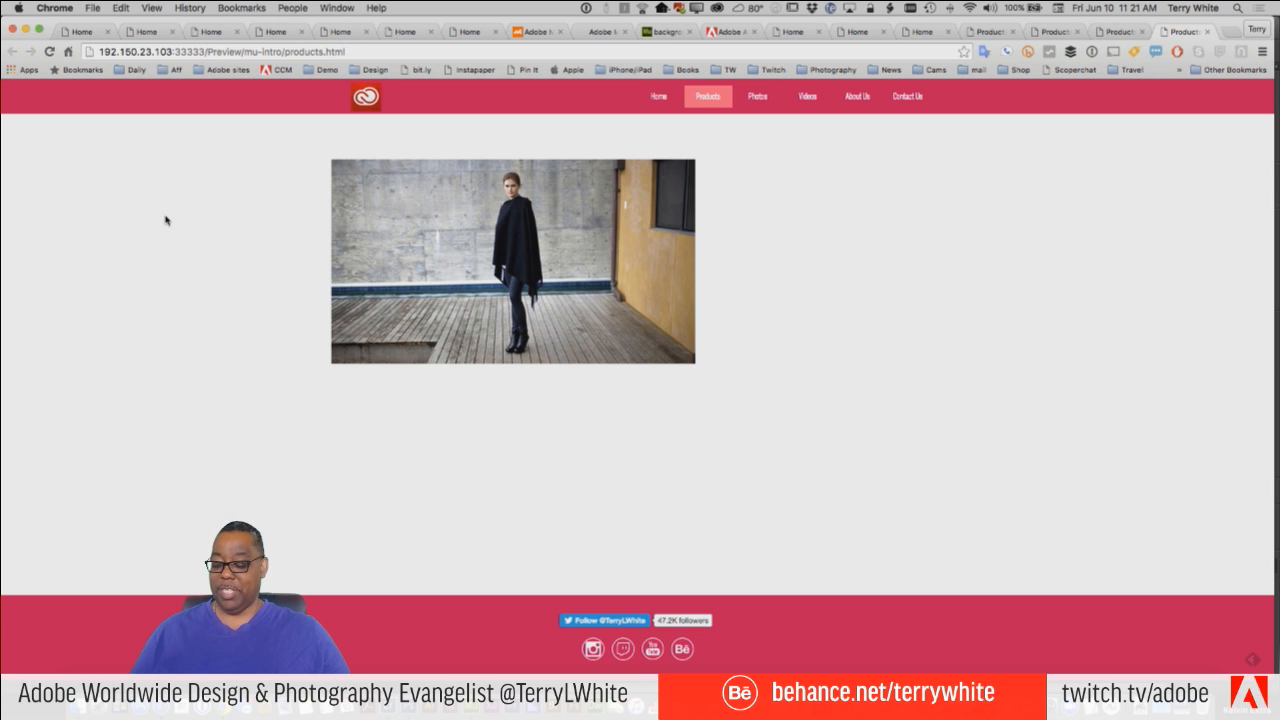
Return to Muse and delete the photo together with its image frame from the Products page.
{"action": "key", "text": "super+Tab"}
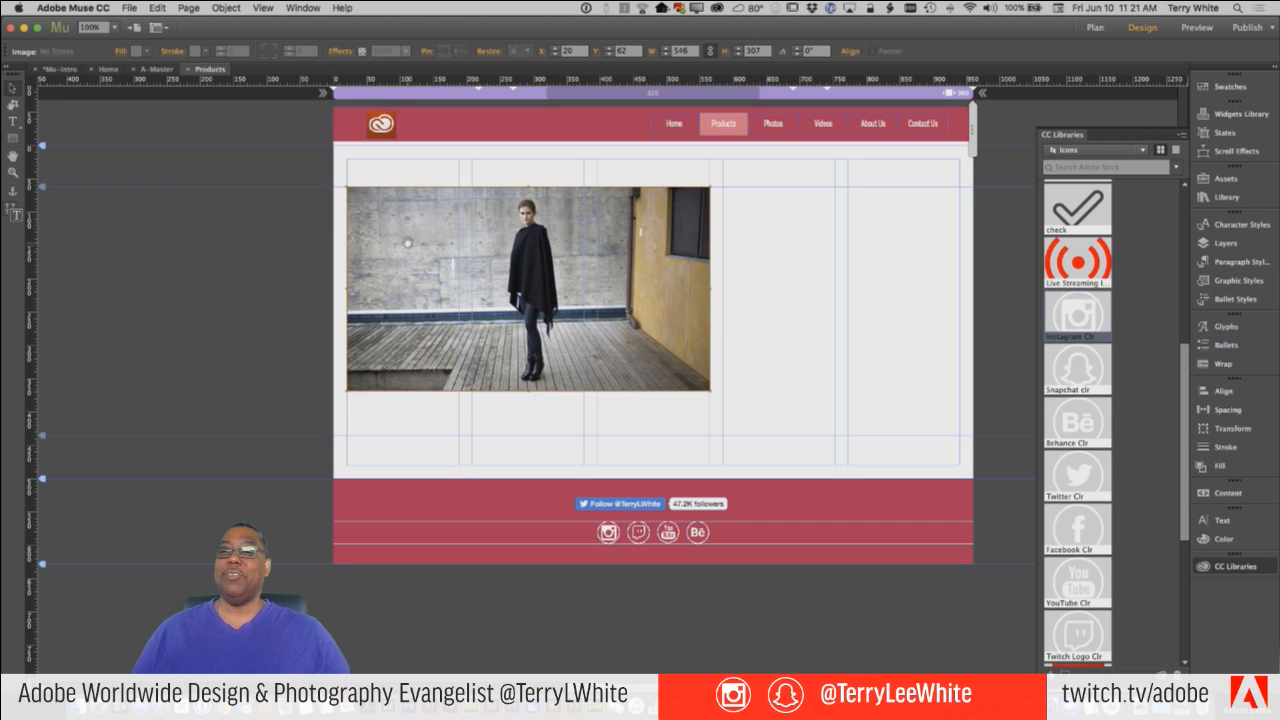
{"action": "key", "text": "Delete"}
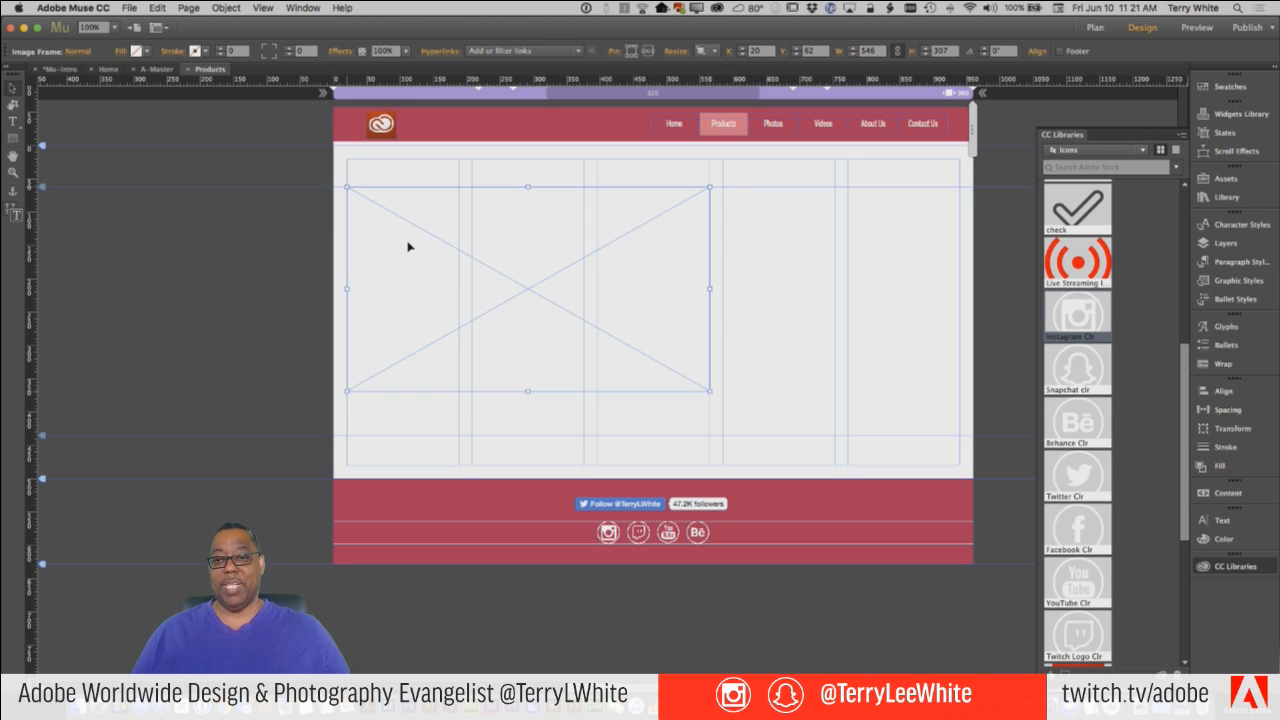
{"action": "key", "text": "Delete"}
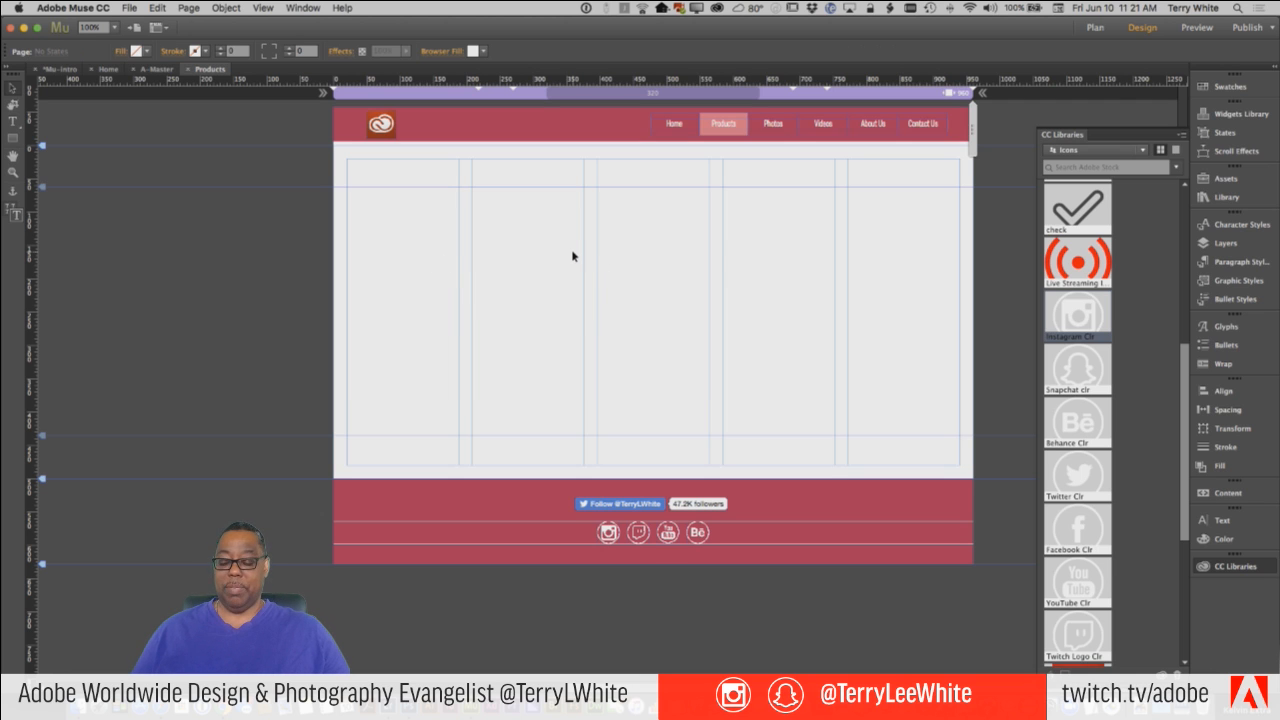
Import CalendarIcon.psd as a composite image and place it about 125 × 122 px in the last column of the Products page.
{"action": "key", "text": "super+d"}
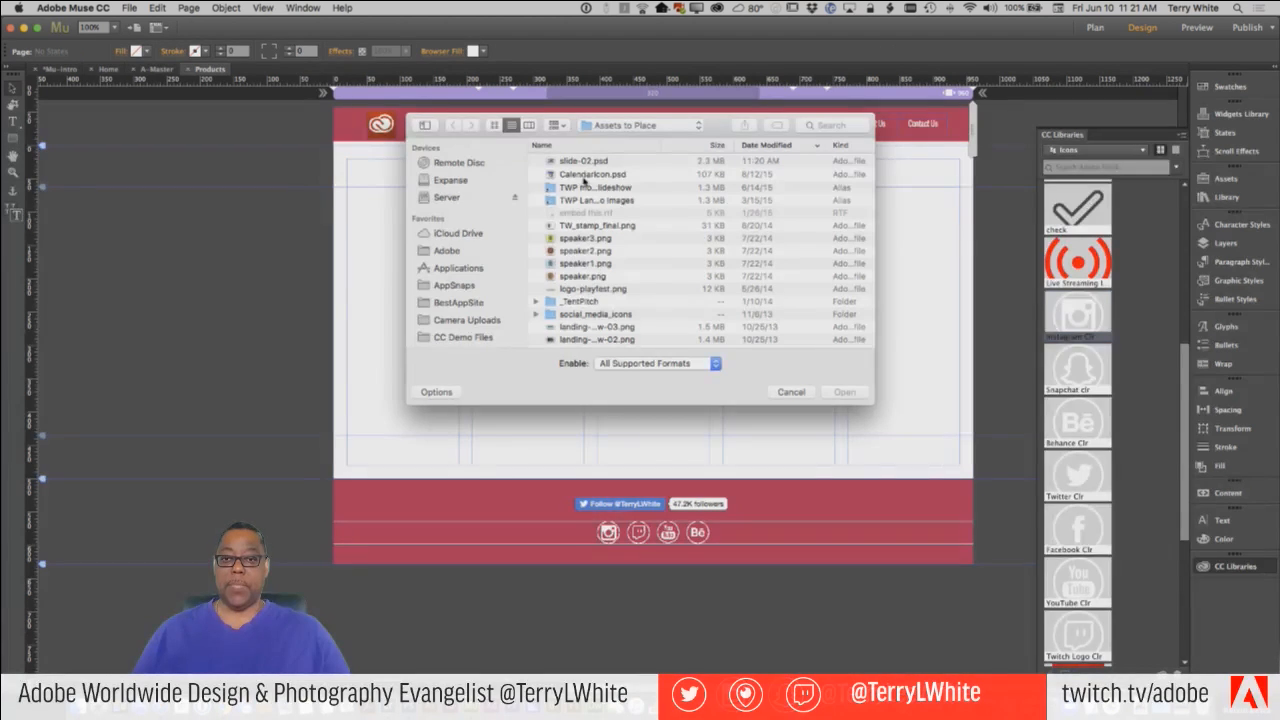
{"action": "double_click", "coordinate": [585, 176]}
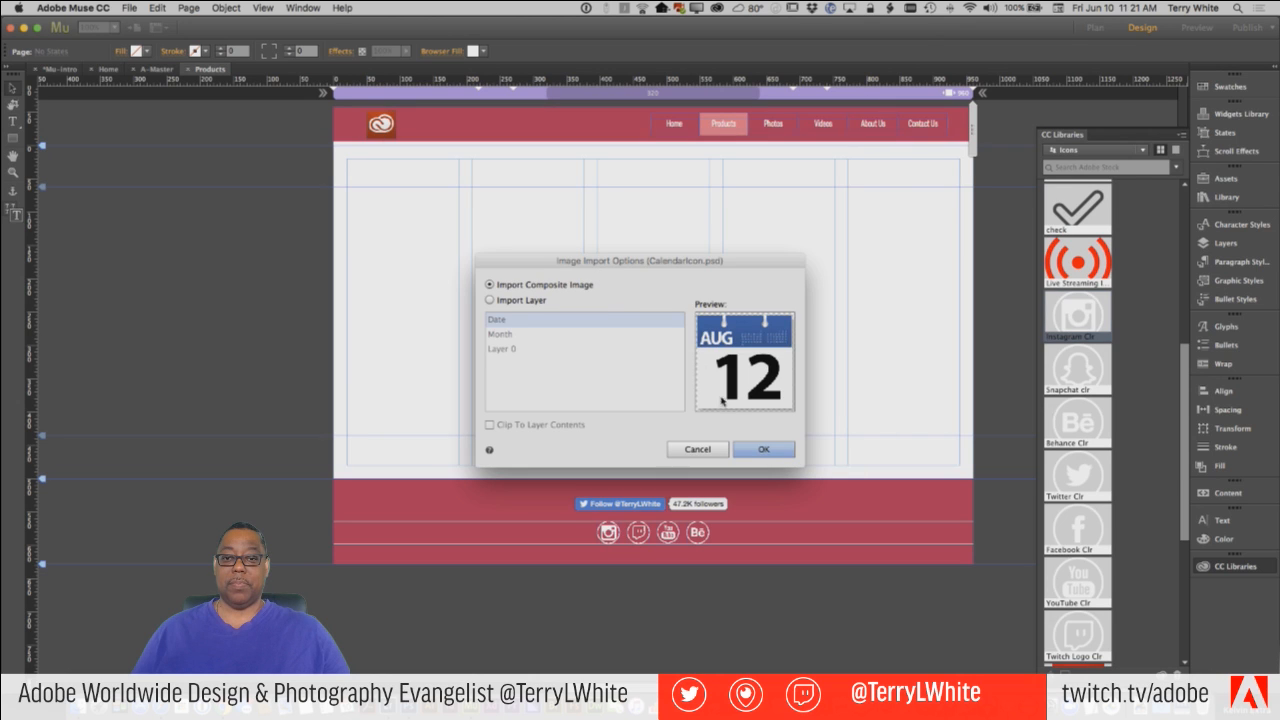
{"action": "left_click", "coordinate": [775, 449]}
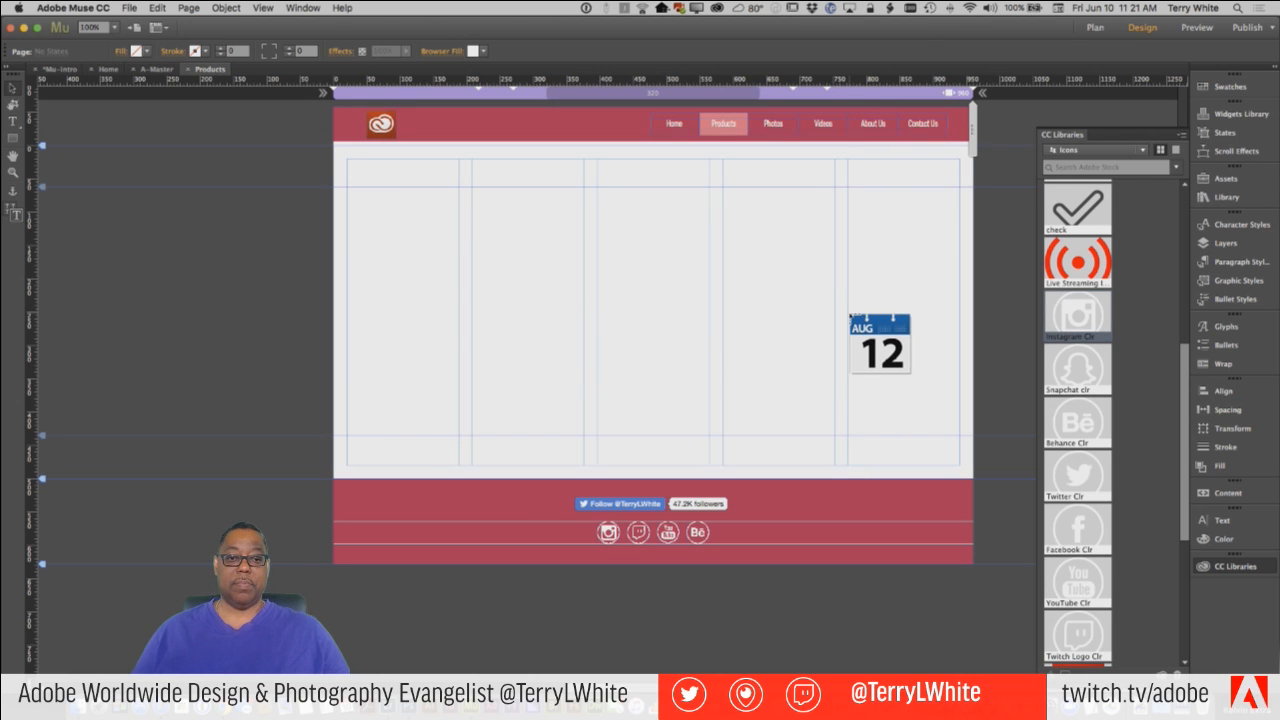
{"action": "left_click_drag", "start_coordinate": [851, 316], "coordinate": [931, 389]}
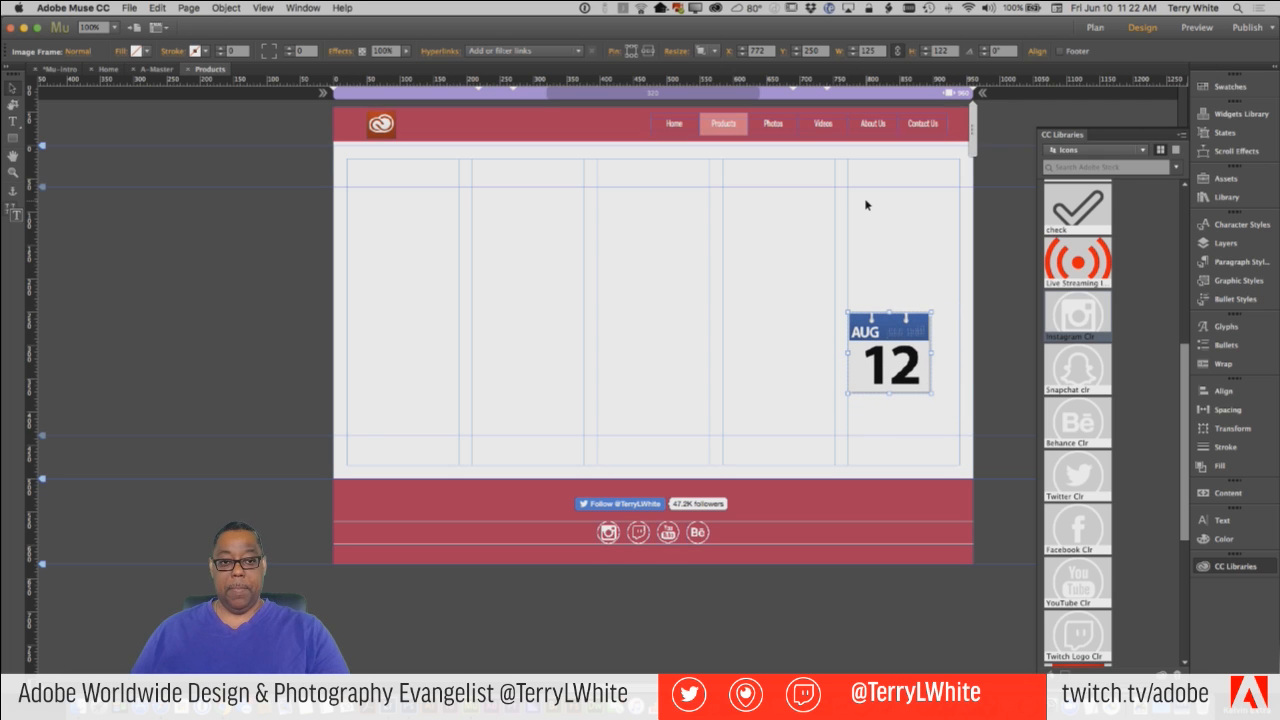
{"action": "left_click", "coordinate": [888, 254]}
Open the calendar icon's original in Photoshop and change its month text to JUN.
{"action": "left_click", "coordinate": [878, 342]}
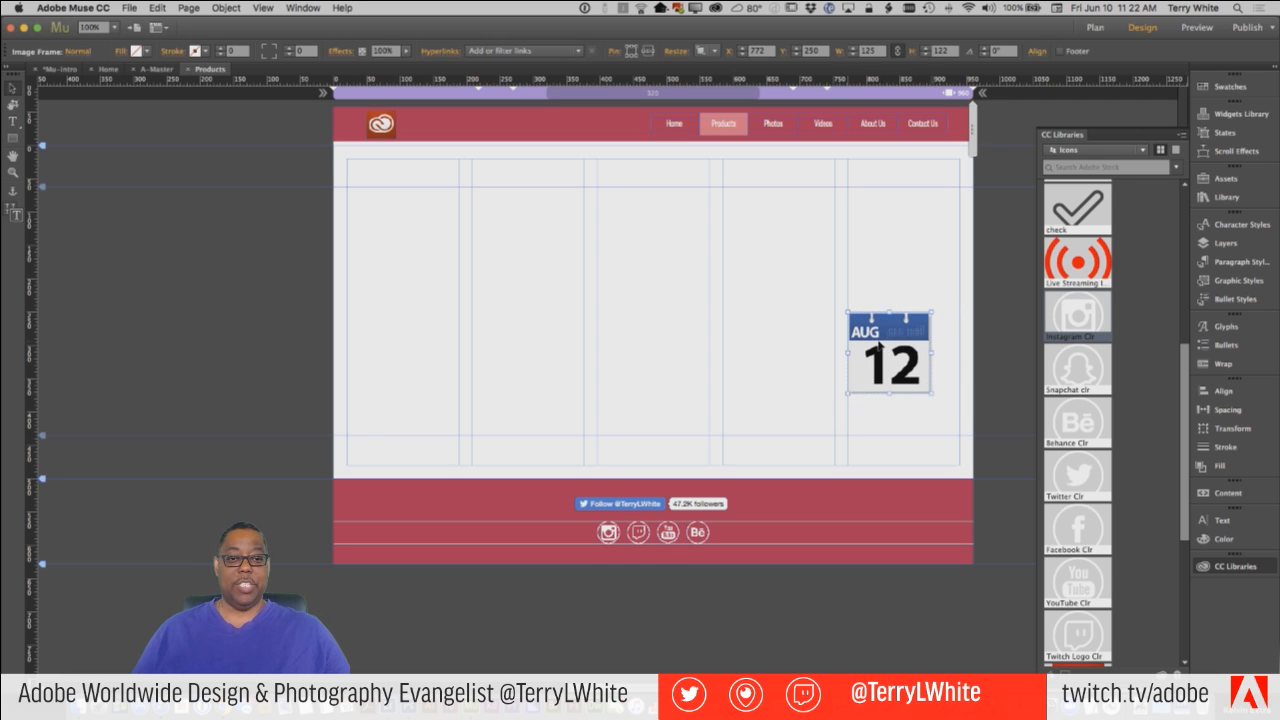
{"action": "right_click", "coordinate": [878, 344]}
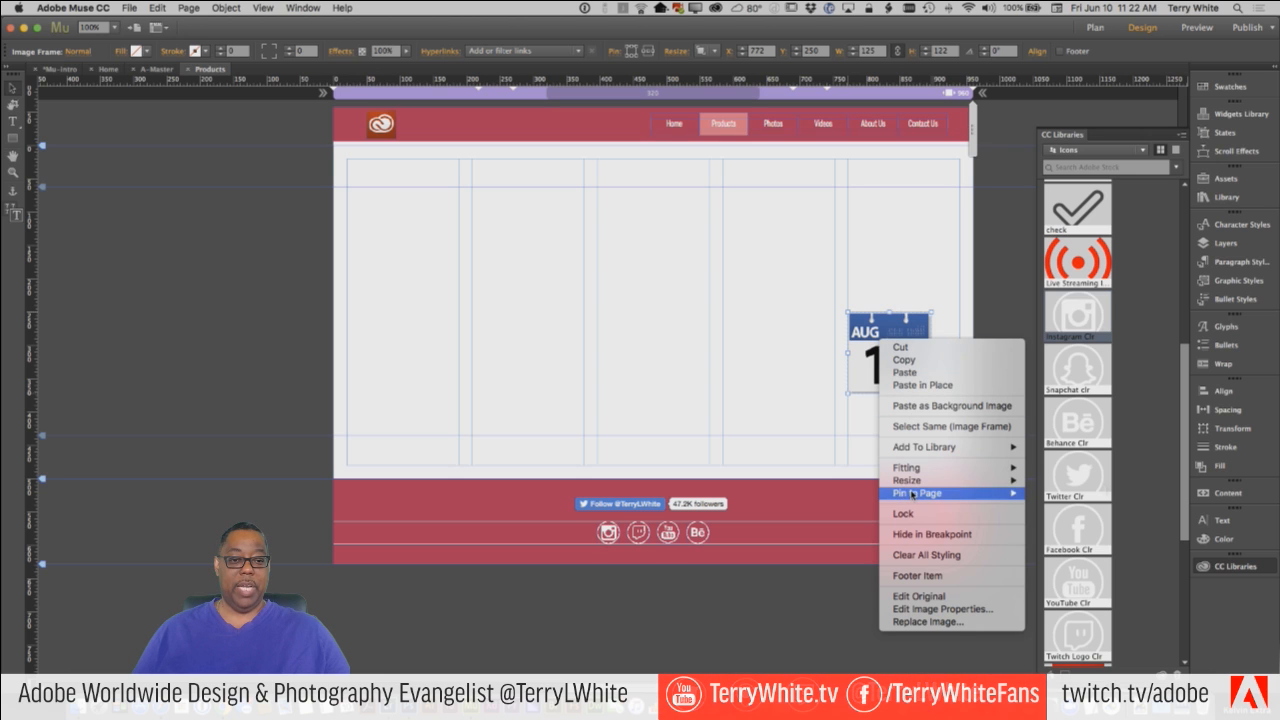
{"action": "mouse_move", "coordinate": [918, 470]}
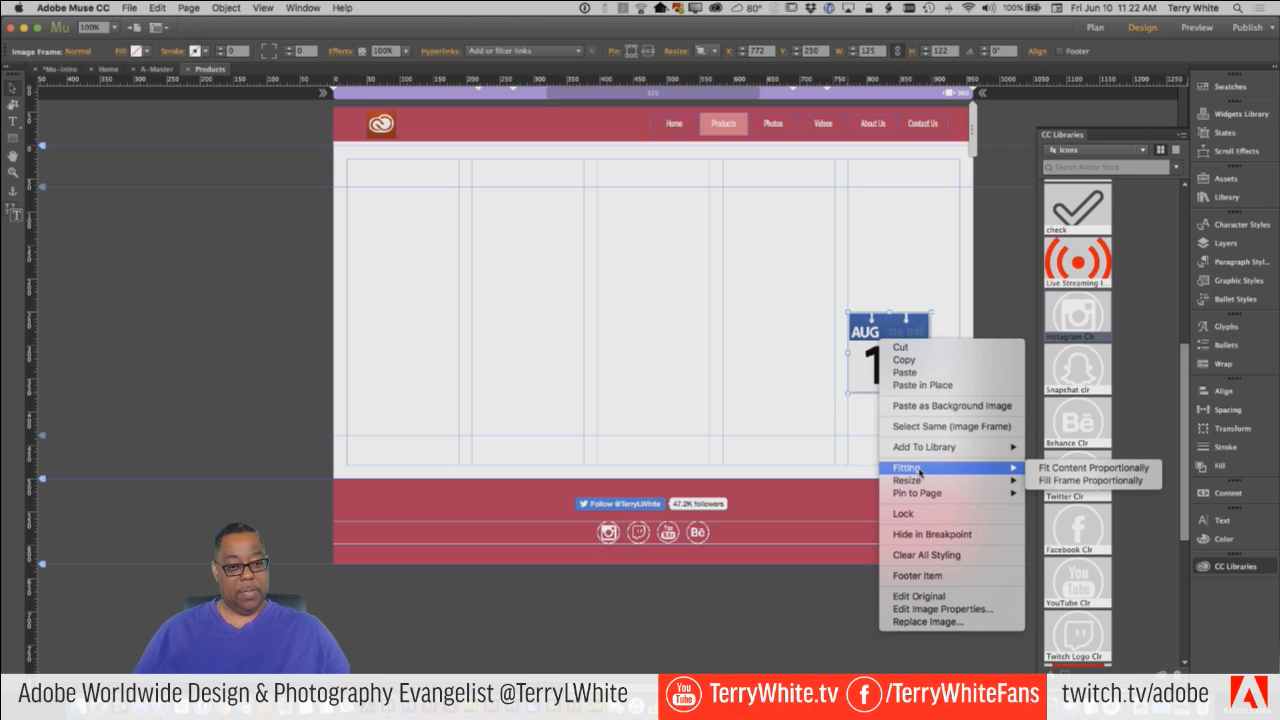
{"action": "left_click", "coordinate": [949, 597]}
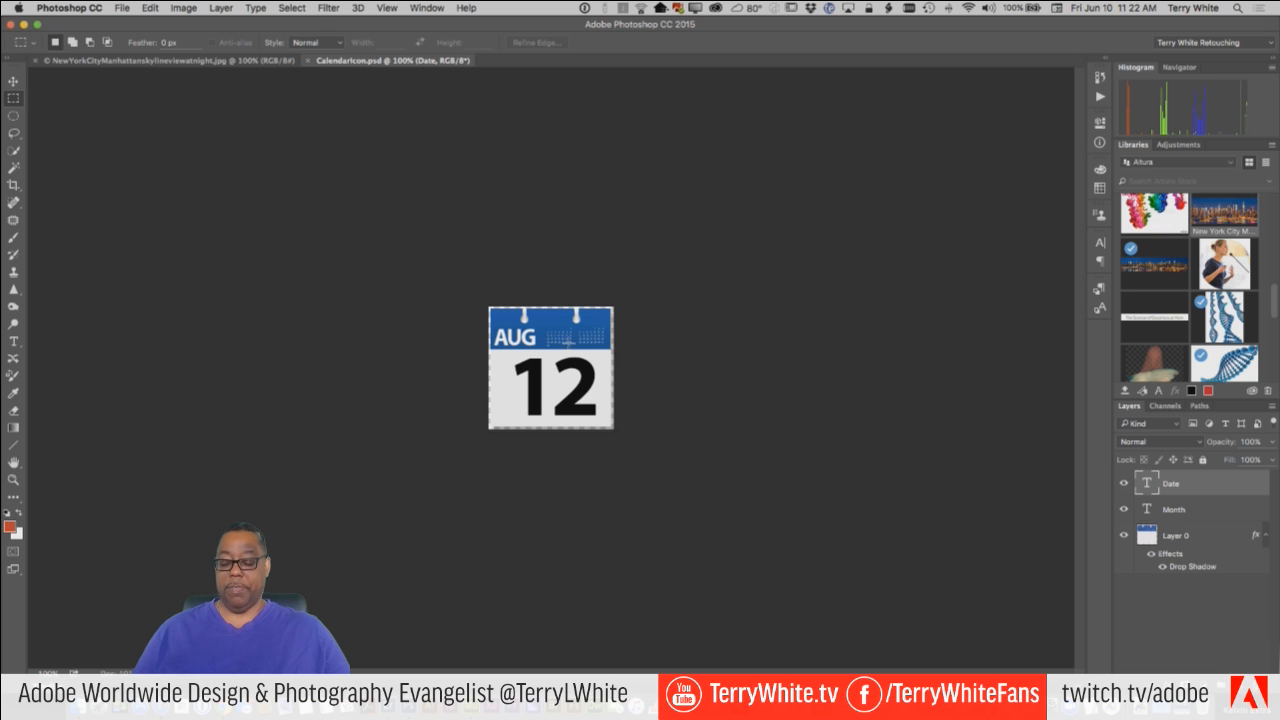
{"action": "key", "text": "t"}
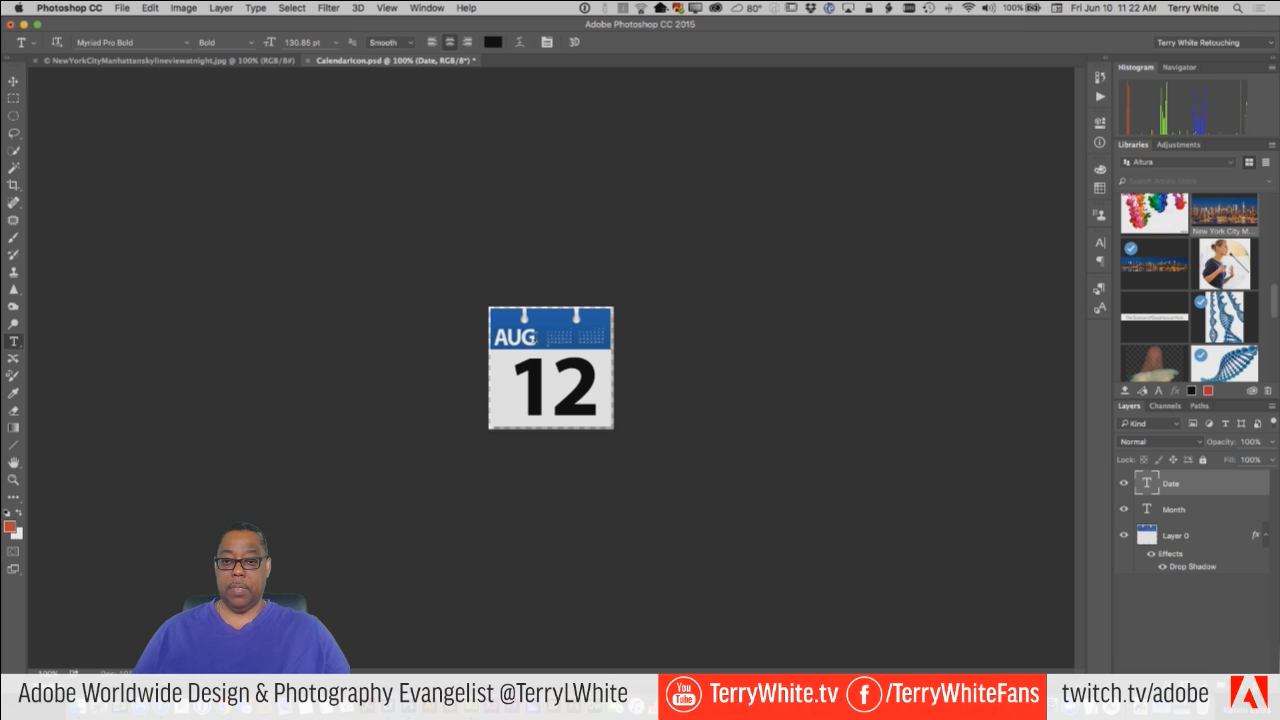
{"action": "left_click_drag", "start_coordinate": [538, 338], "coordinate": [452, 337]}
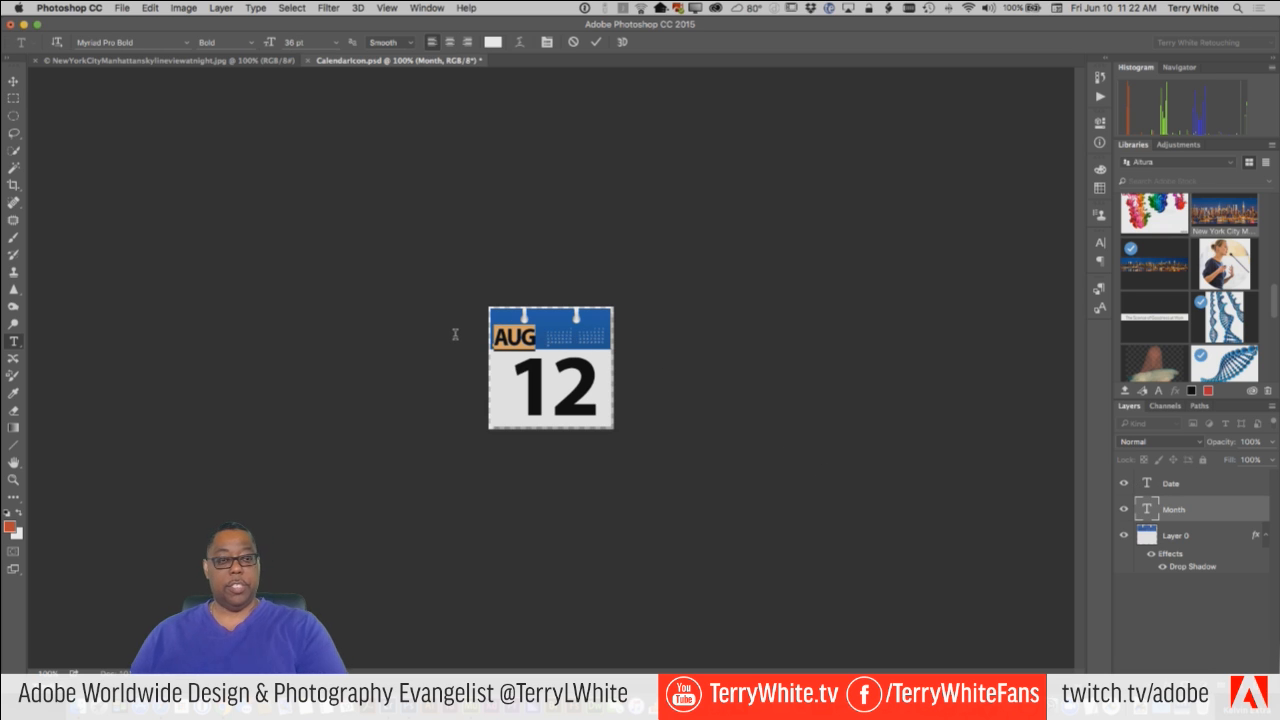
{"action": "type", "text": "JUN"}
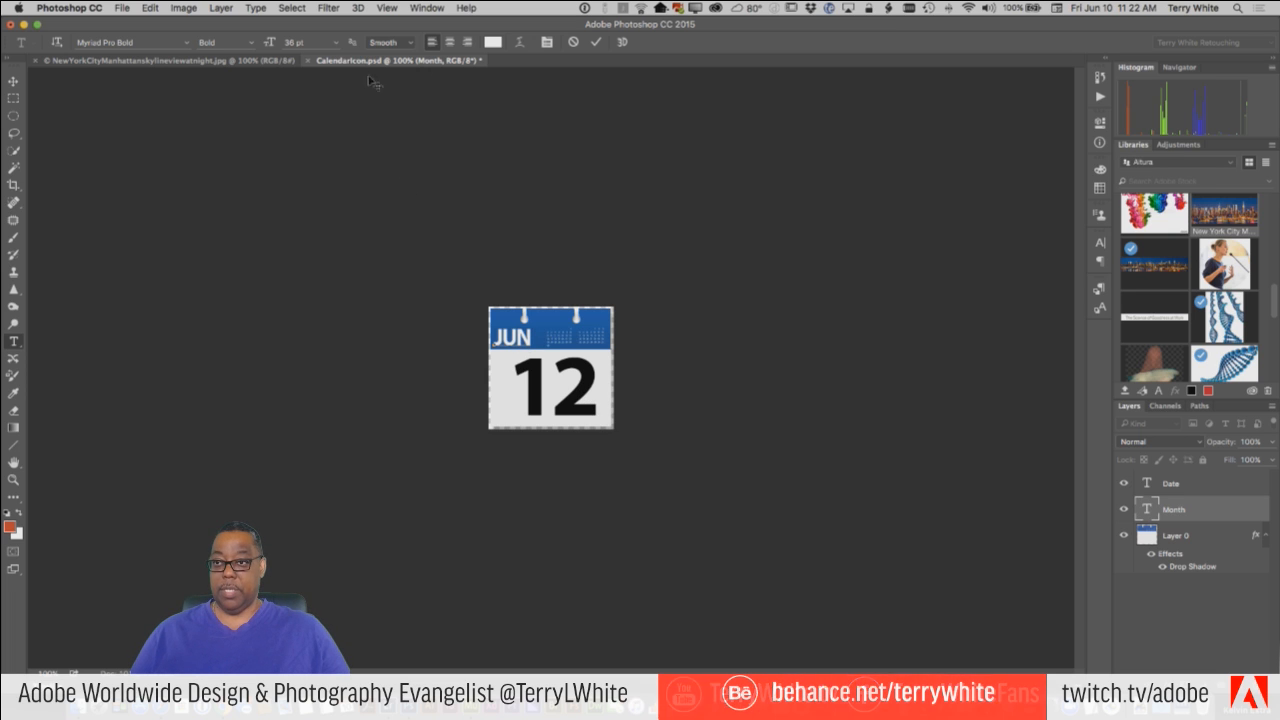
{"action": "left_click", "coordinate": [596, 42]}
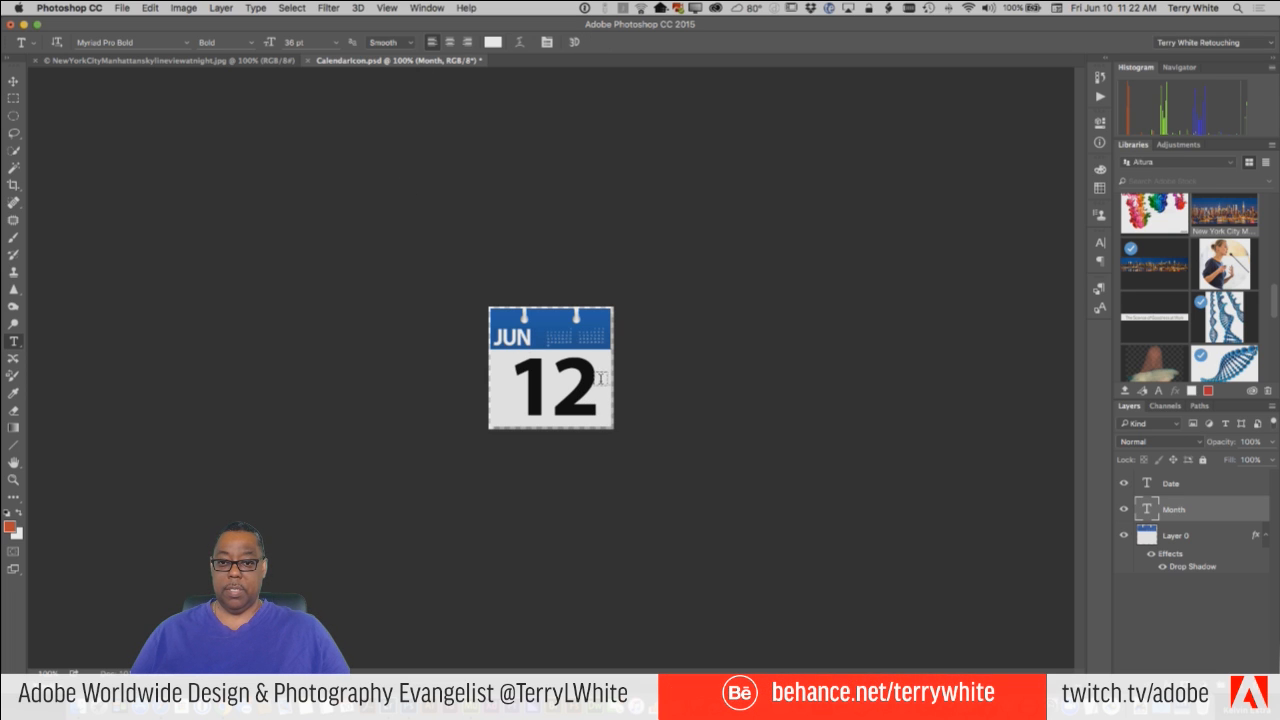
Change the calendar's date text to 10, then save and close CalendarIcon.psd and return to Muse.
{"action": "left_click_drag", "start_coordinate": [592, 380], "coordinate": [555, 372]}
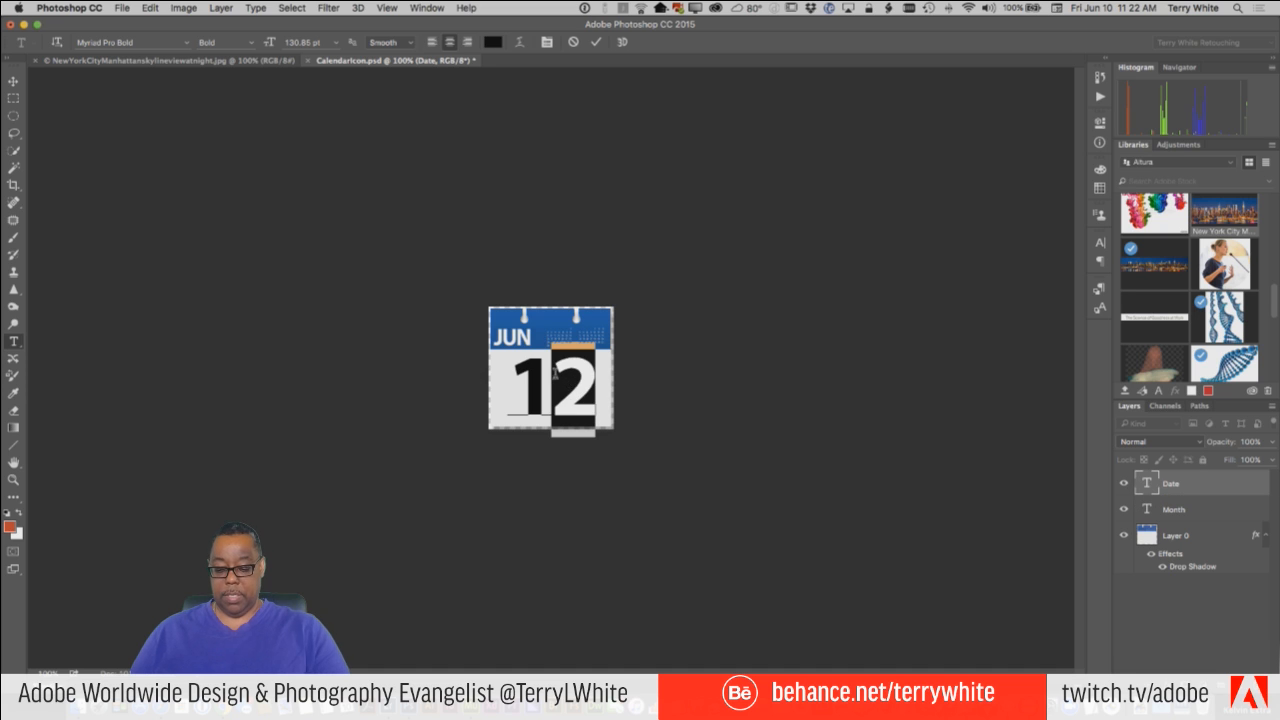
{"action": "type", "text": "0"}
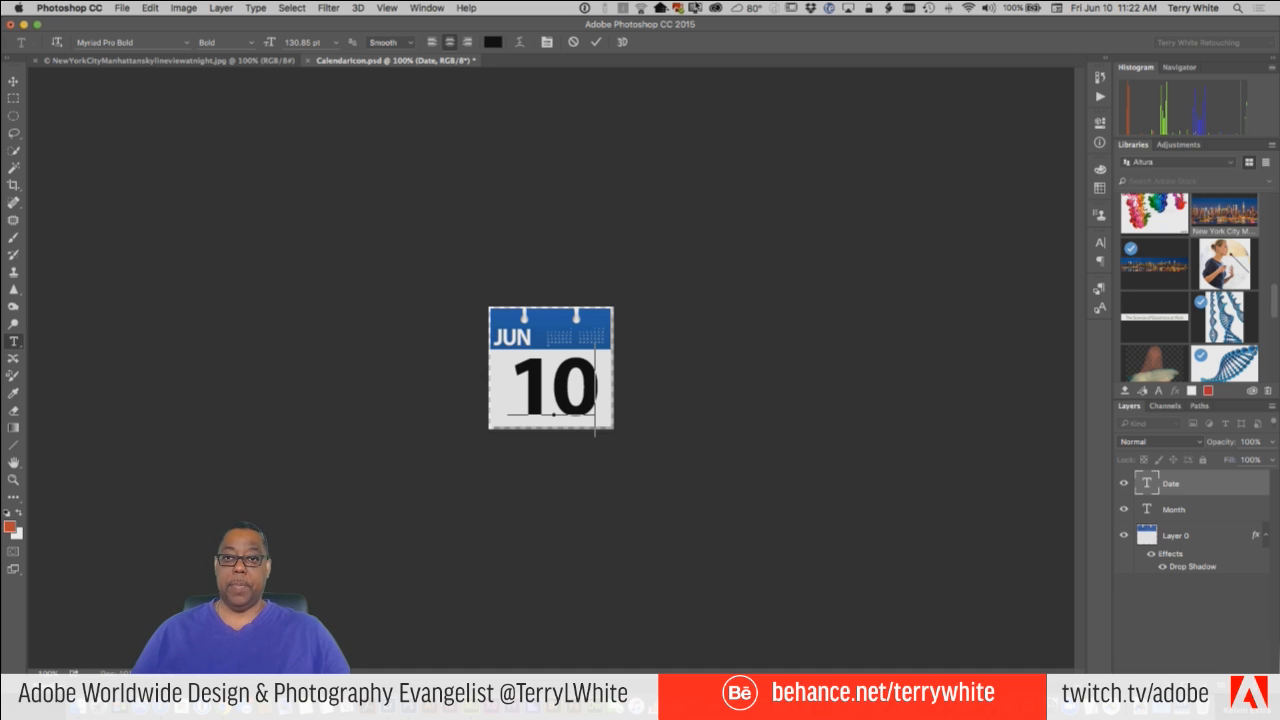
{"action": "left_click", "coordinate": [596, 42]}
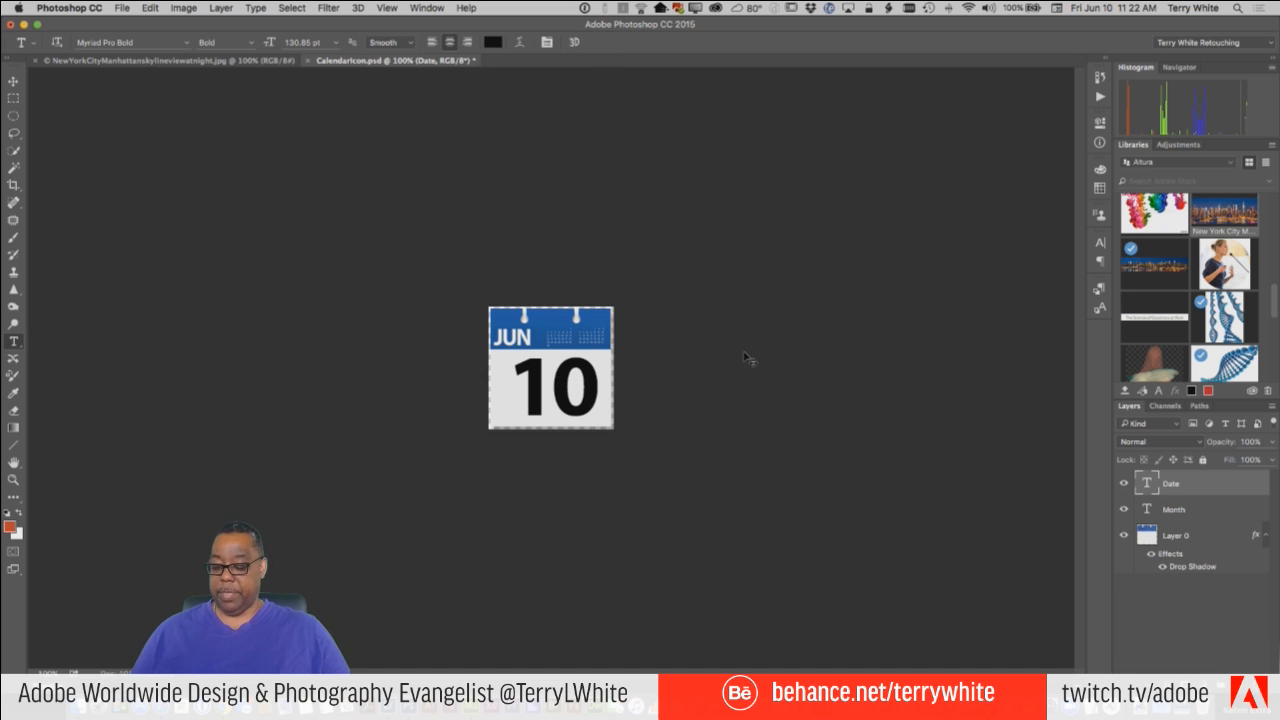
{"action": "key", "text": "super+s"}
{"action": "key", "text": "super+w"}
{"action": "key", "text": "super+Tab"}
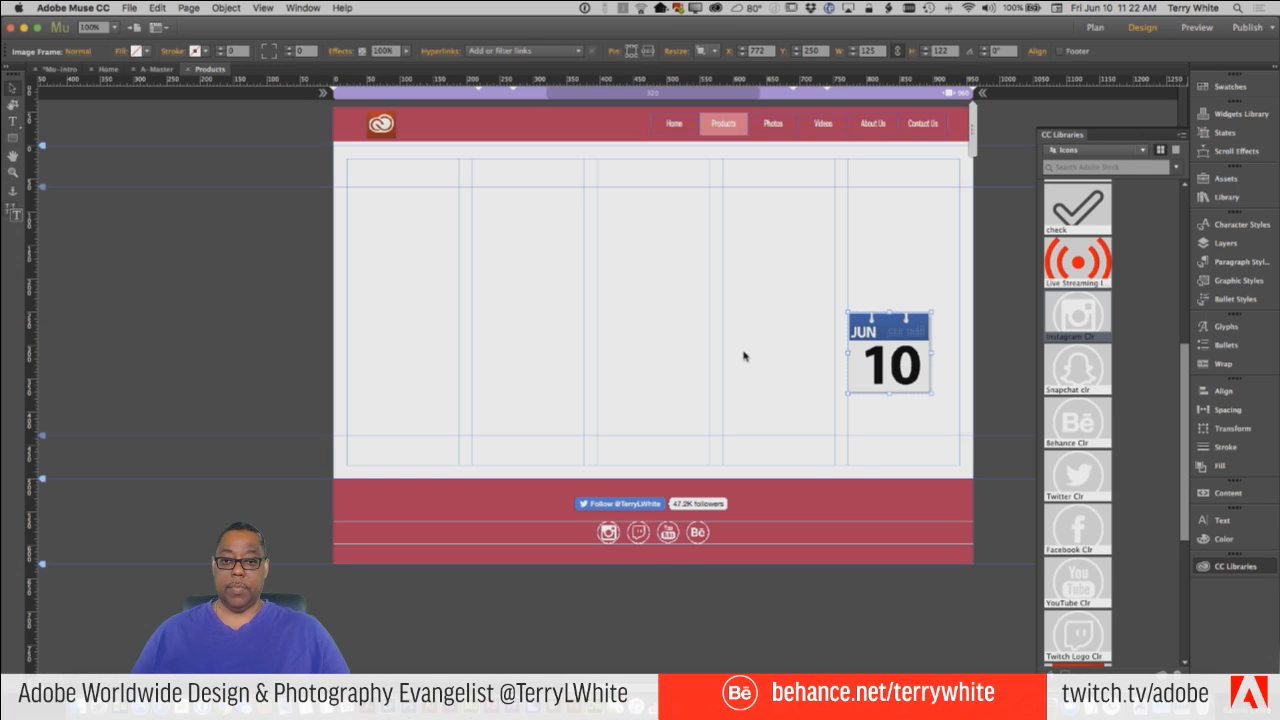
{"action": "left_click", "coordinate": [878, 247]}
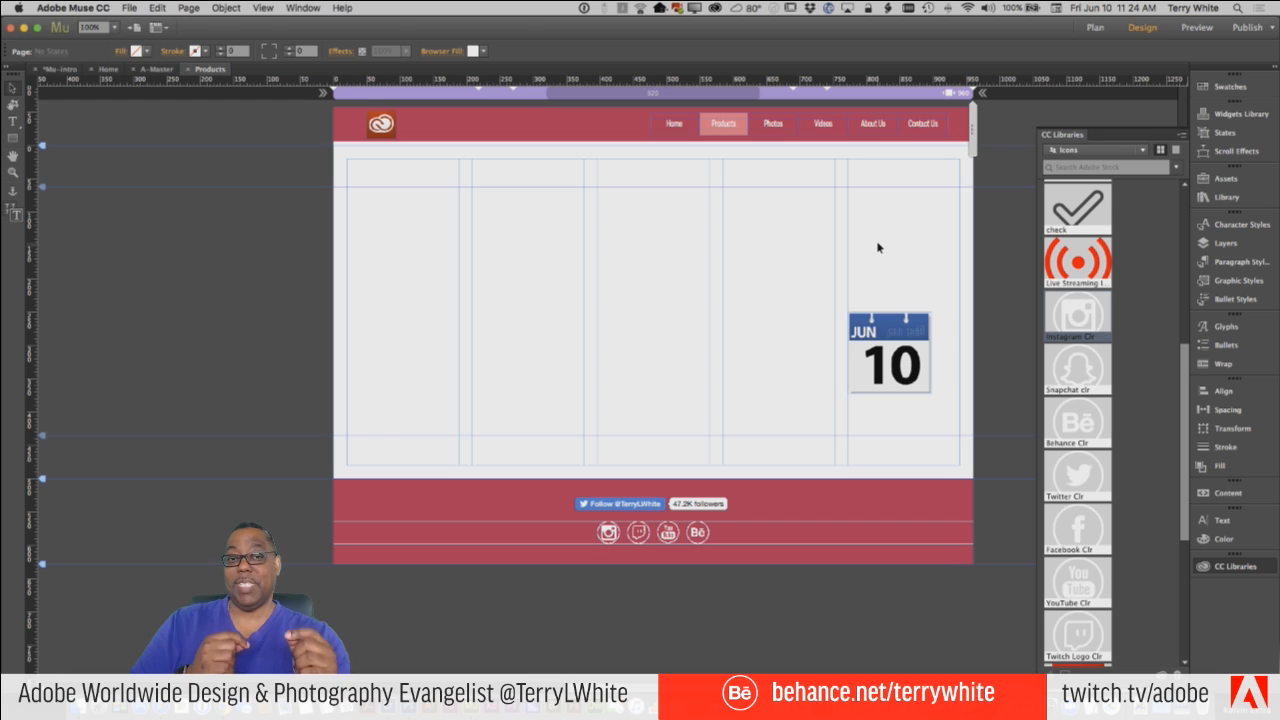
Draw a text frame about 145 × 85 px in the second column of the Products page and enter 10.
{"action": "left_click", "coordinate": [908, 376]}
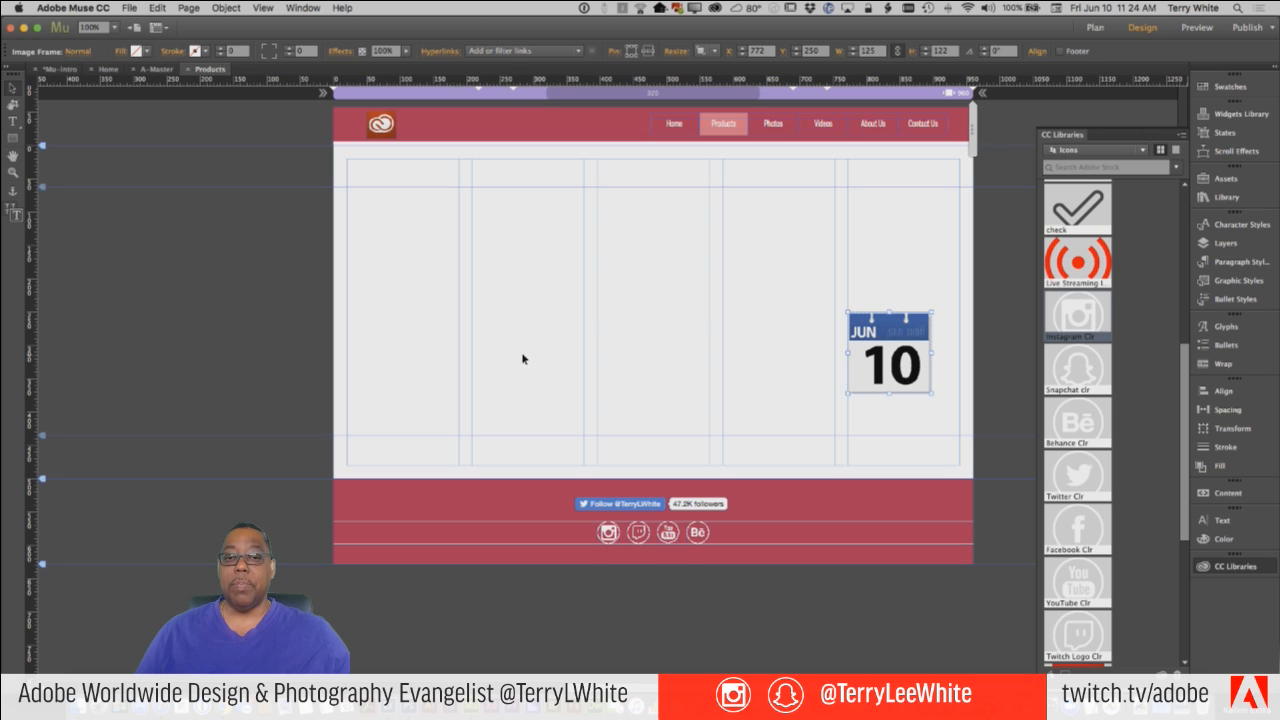
{"action": "left_click", "coordinate": [13, 120]}
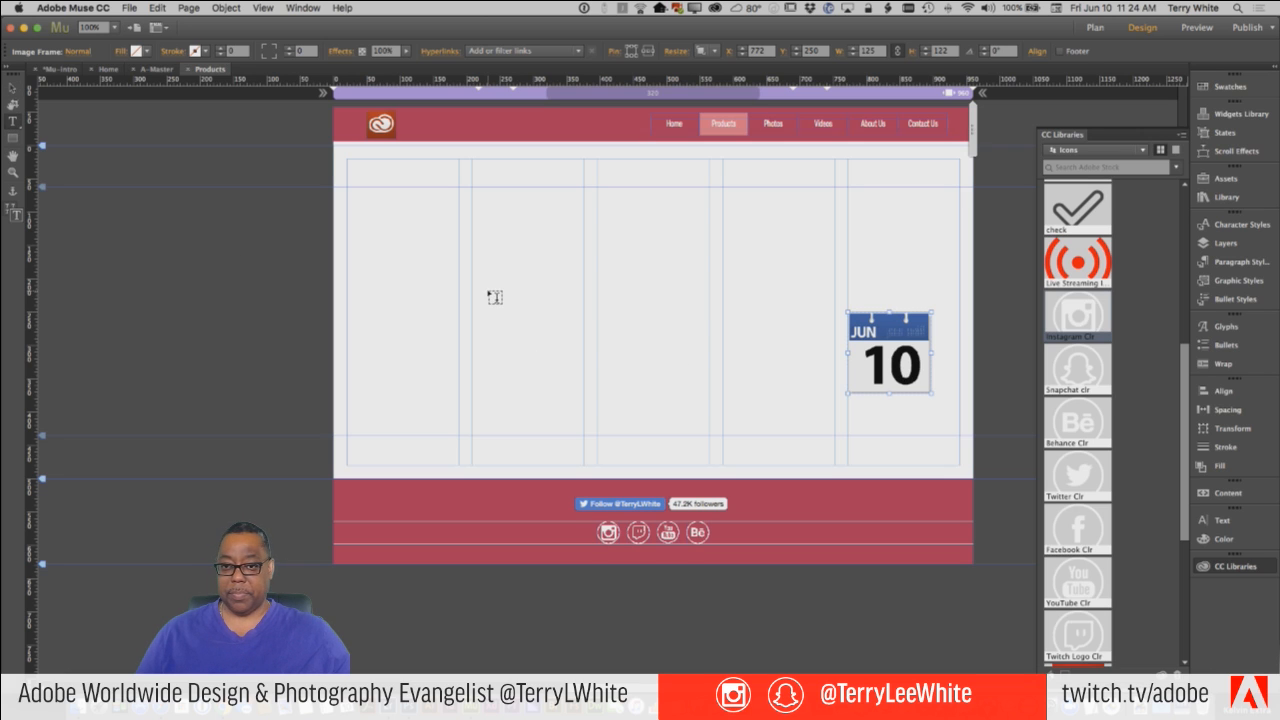
{"action": "left_click_drag", "start_coordinate": [481, 290], "coordinate": [578, 347]}
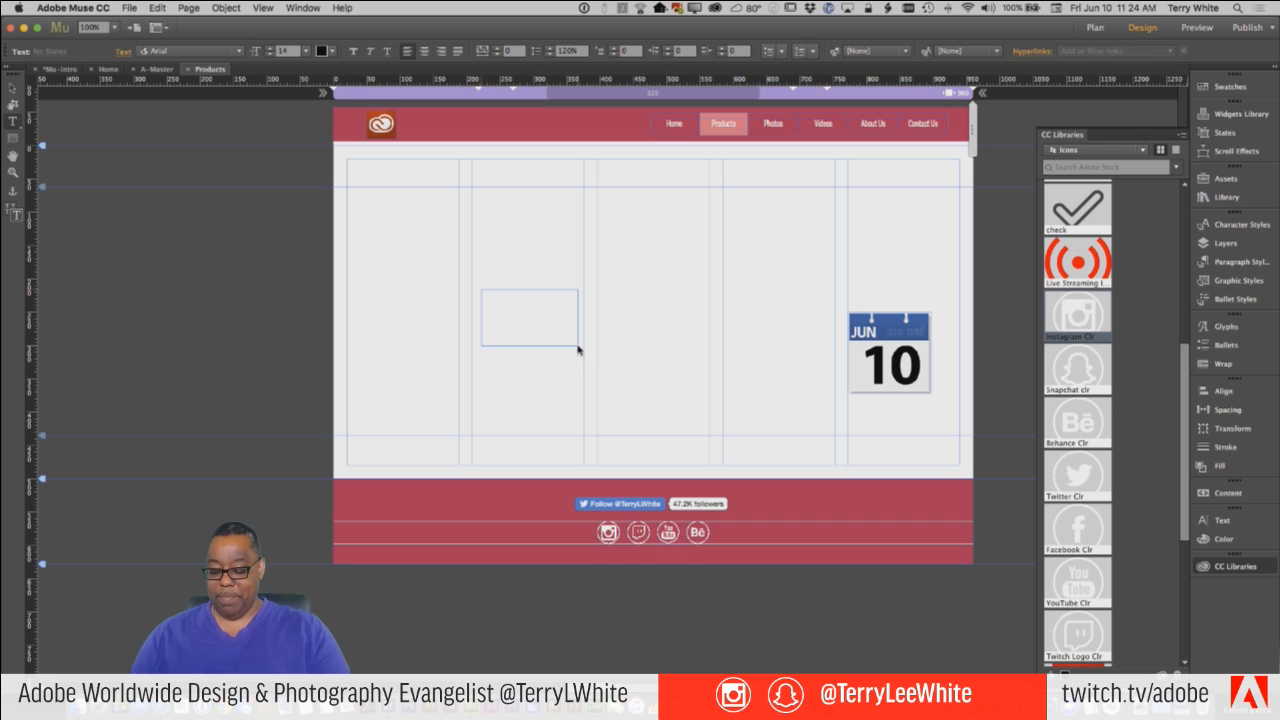
{"action": "type", "text": "10"}
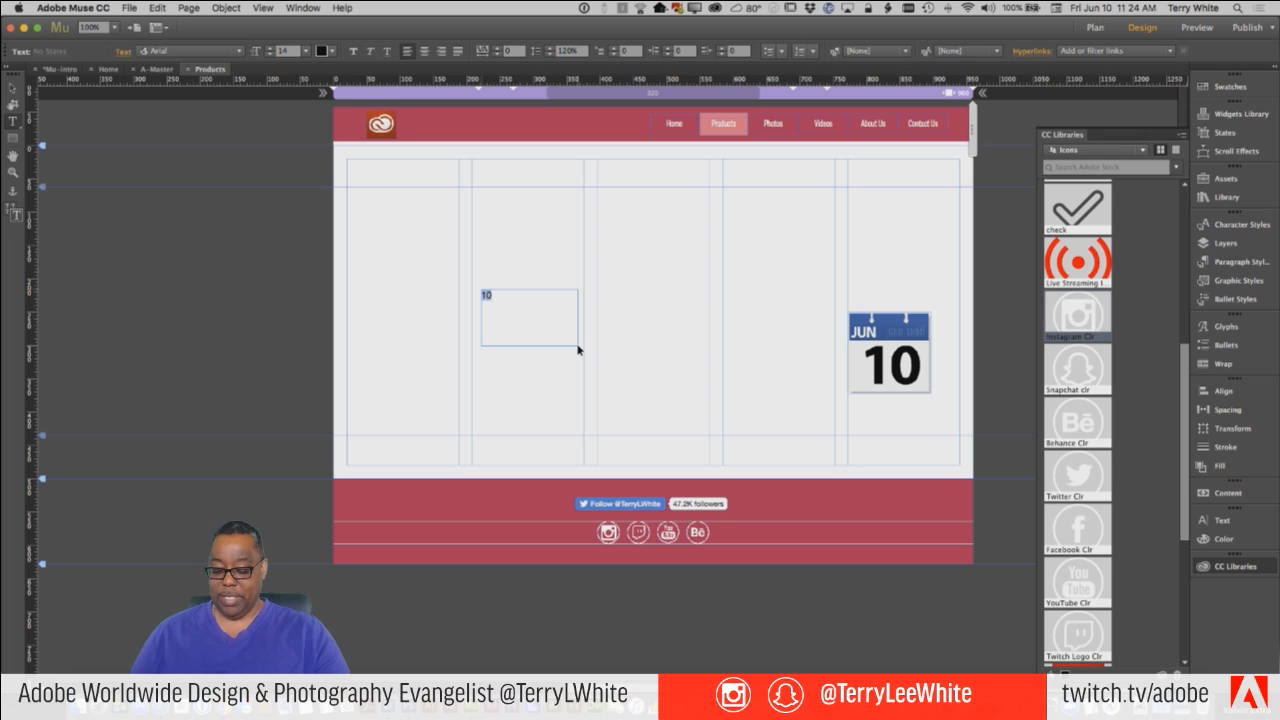
Enlarge the 10 in the new text frame to a font size of 68 and select the frame itself.
{"action": "key", "text": "super+shift+period"}
{"action": "key", "text": "super+shift+period"}
{"action": "key", "text": "super+shift+period"}
{"action": "key", "text": "super+shift+period"}
{"action": "key", "text": "super+shift+period"}
{"action": "key", "text": "super+shift+period"}
{"action": "key", "text": "super+shift+period"}
{"action": "key", "text": "super+shift+period"}
{"action": "key", "text": "super+shift+period"}
{"action": "key", "text": "super+shift+period"}
{"action": "key", "text": "super+shift+period"}
{"action": "key", "text": "super+shift+period"}
{"action": "key", "text": "super+shift+period"}
{"action": "key", "text": "super+shift+period"}
{"action": "key", "text": "super+shift+period"}
{"action": "key", "text": "super+shift+period"}
{"action": "key", "text": "super+shift+period"}
{"action": "key", "text": "super+shift+period"}
{"action": "key", "text": "super+shift+period"}
{"action": "key", "text": "super+shift+period"}
{"action": "key", "text": "super+shift+period"}
{"action": "key", "text": "super+shift+period"}
{"action": "key", "text": "super+shift+period"}
{"action": "key", "text": "super+shift+period"}
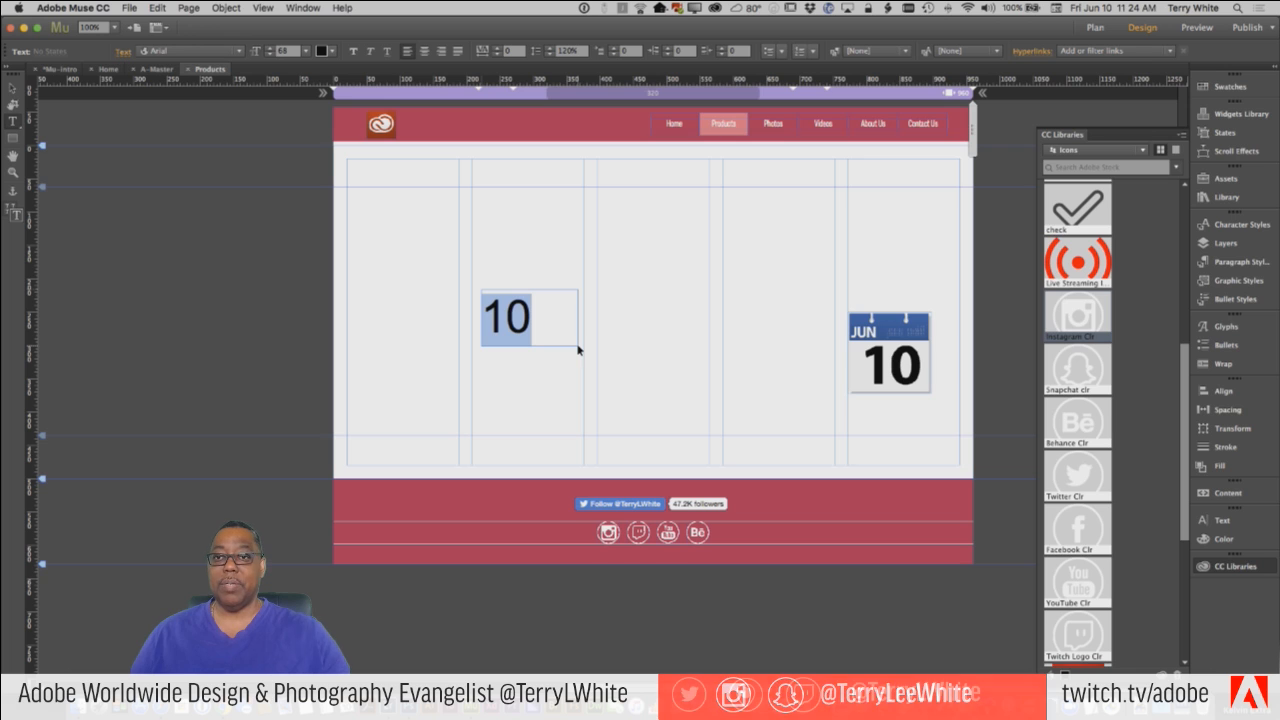
{"action": "left_click", "coordinate": [12, 88]}
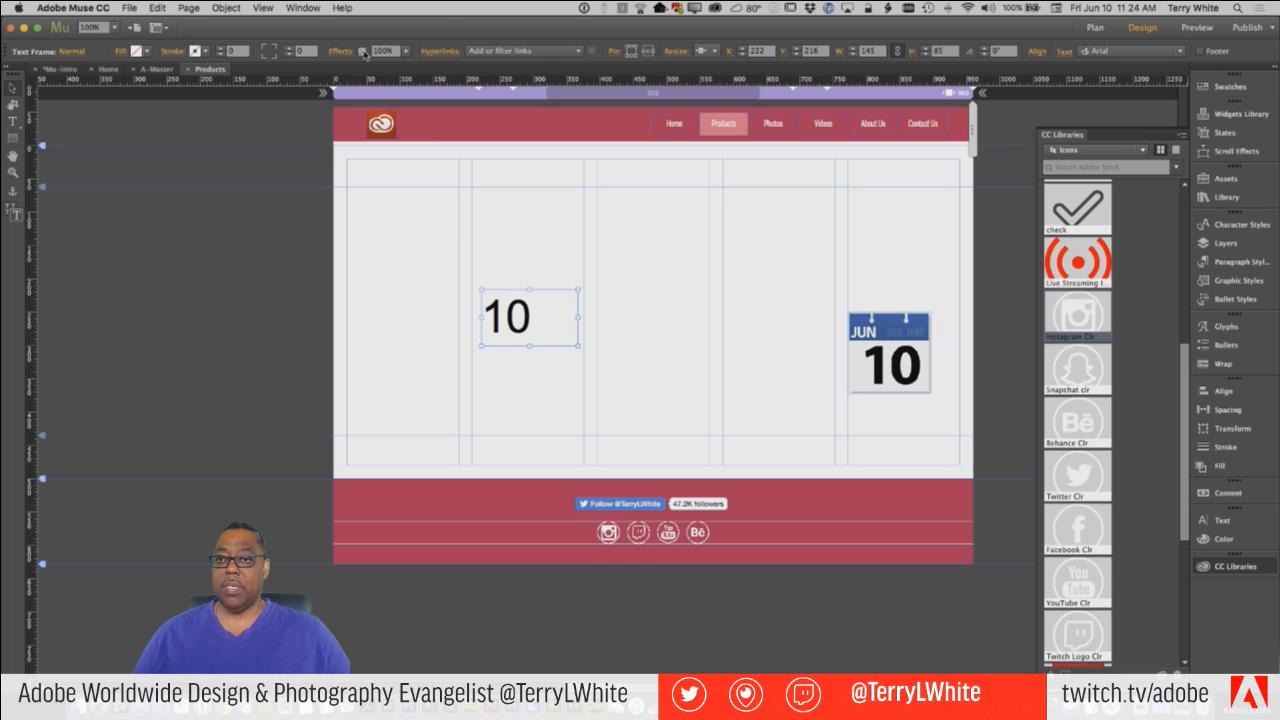
Turn on the shadow effect for the 10 text frame and delete the frame from the page.
{"action": "left_click", "coordinate": [349, 52]}
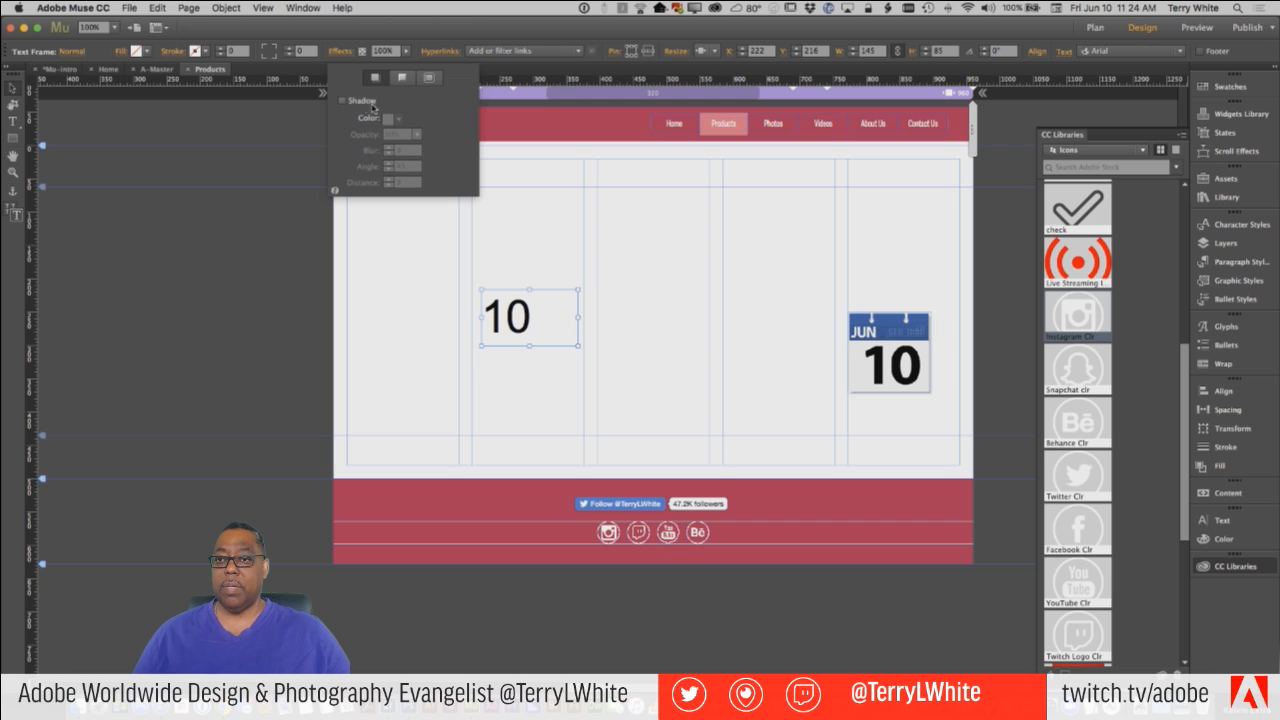
{"action": "left_click", "coordinate": [342, 100]}
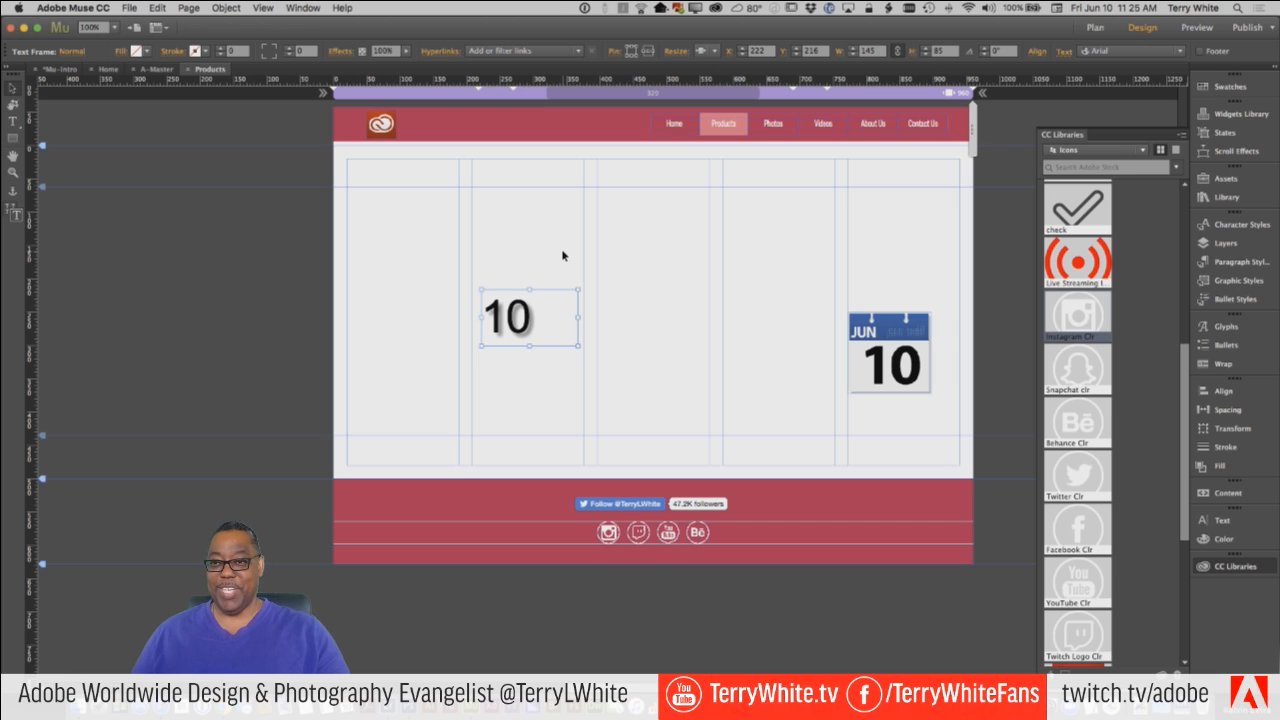
{"action": "key", "text": "Delete"}
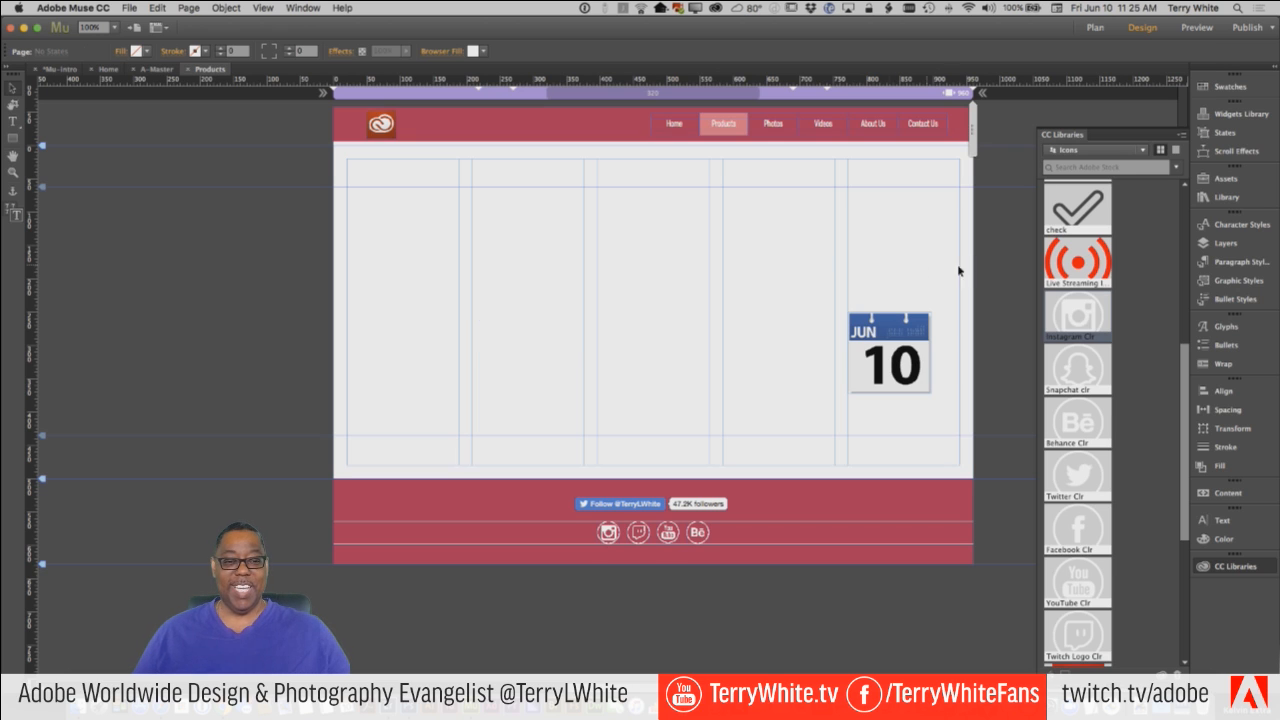
Select the calendar icon on the Products page and open its original in Photoshop.
{"action": "left_click", "coordinate": [877, 367]}
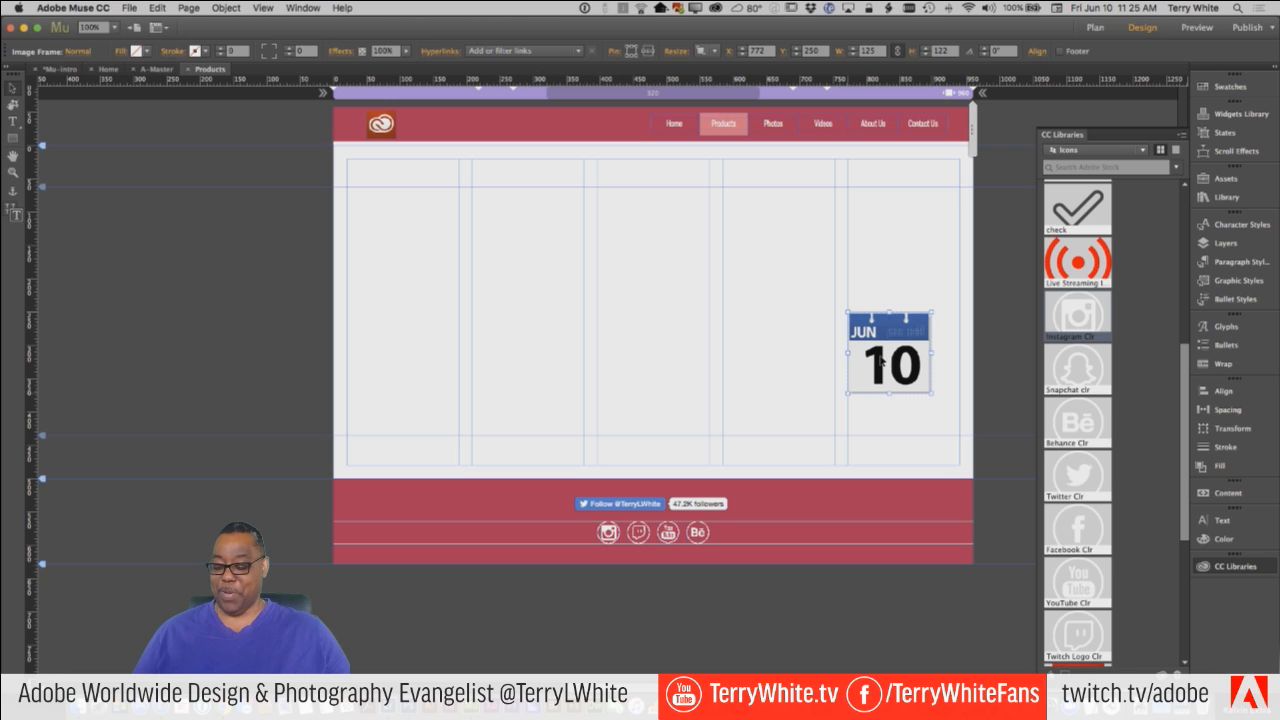
{"action": "key", "text": "super+e"}
{"action": "left_click", "coordinate": [694, 393]}
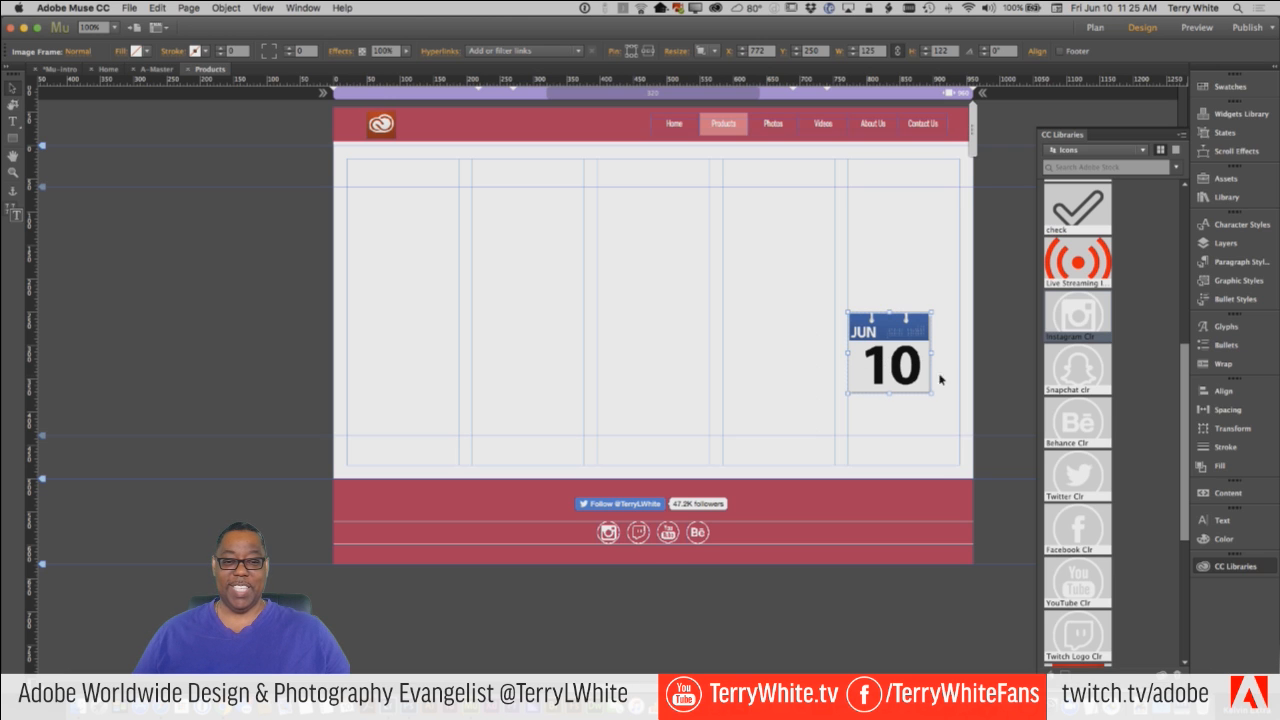
{"action": "right_click", "coordinate": [888, 368]}
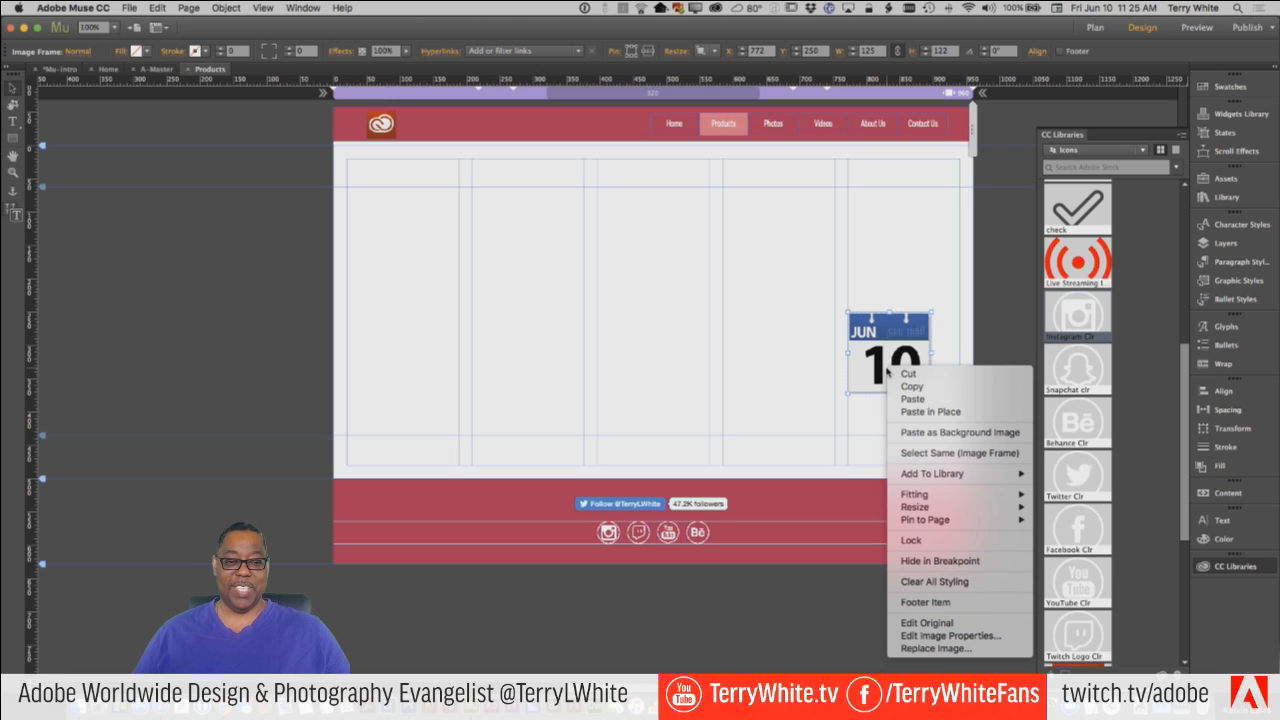
{"action": "left_click", "coordinate": [912, 626]}
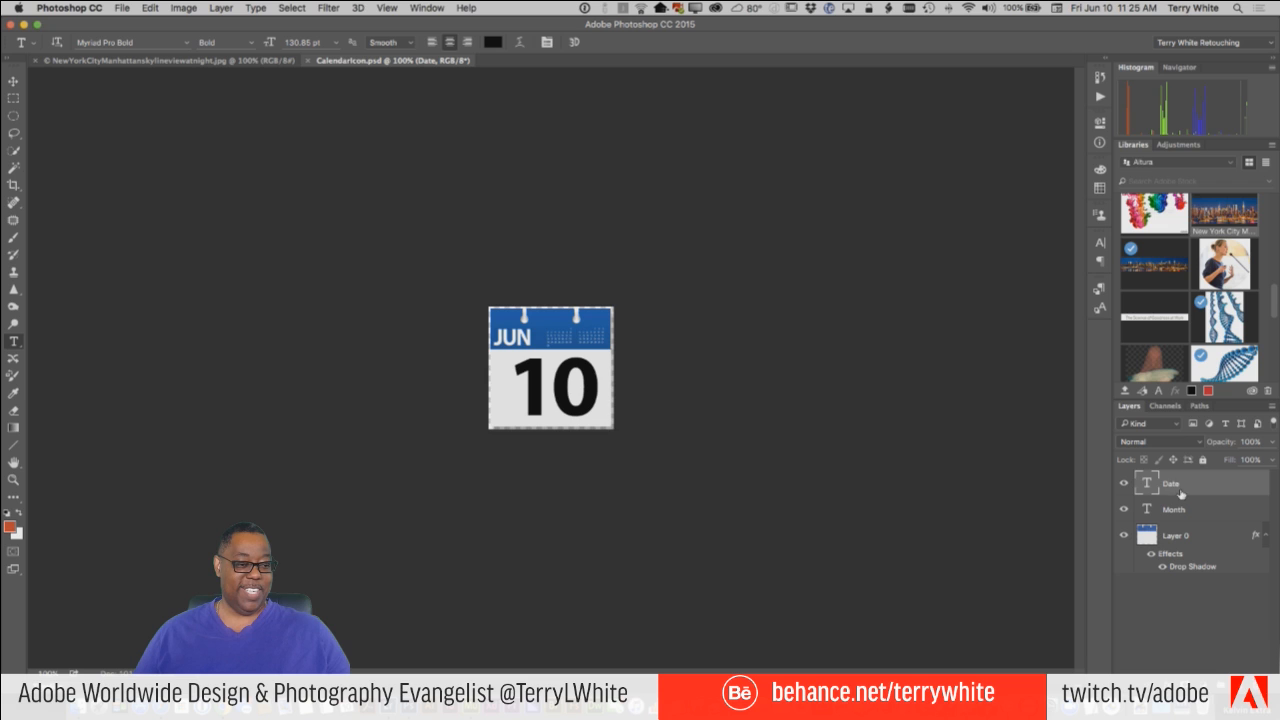
Add a Bevel & Emboss effect to the Date layer, keeping the calendar in view beside the effect settings.
{"action": "left_click", "coordinate": [1170, 676]}
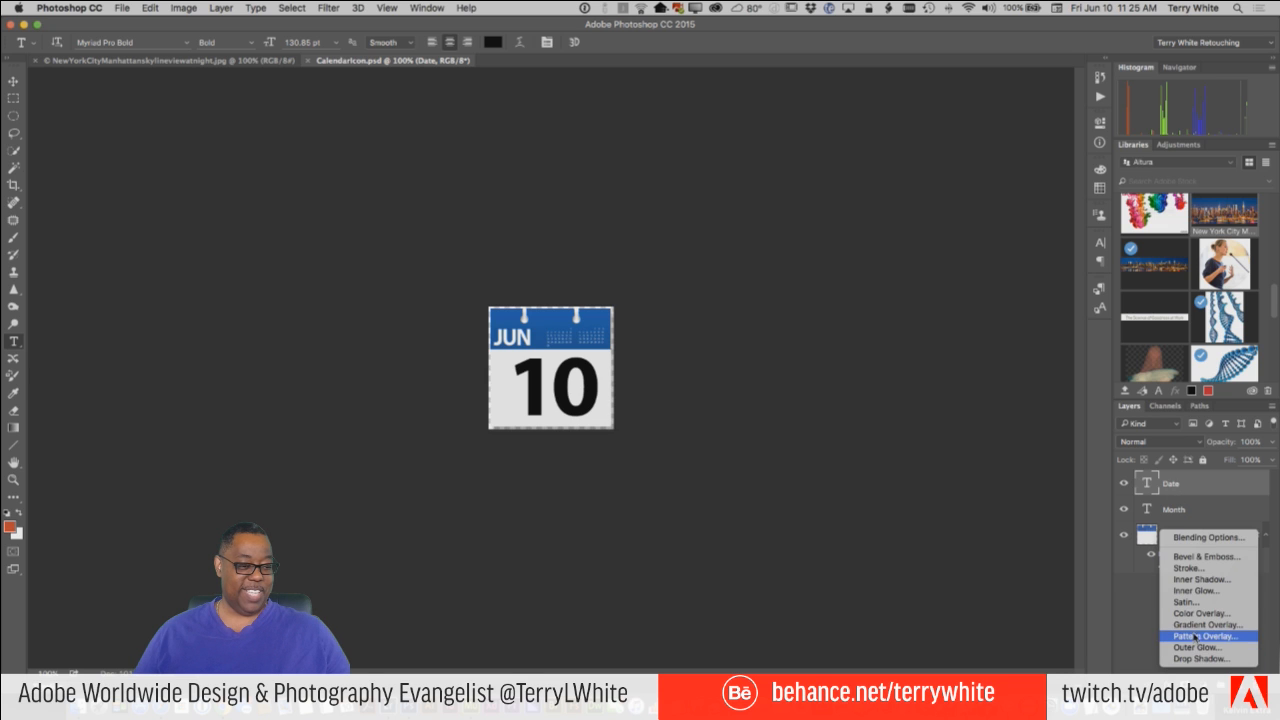
{"action": "left_click", "coordinate": [1200, 557]}
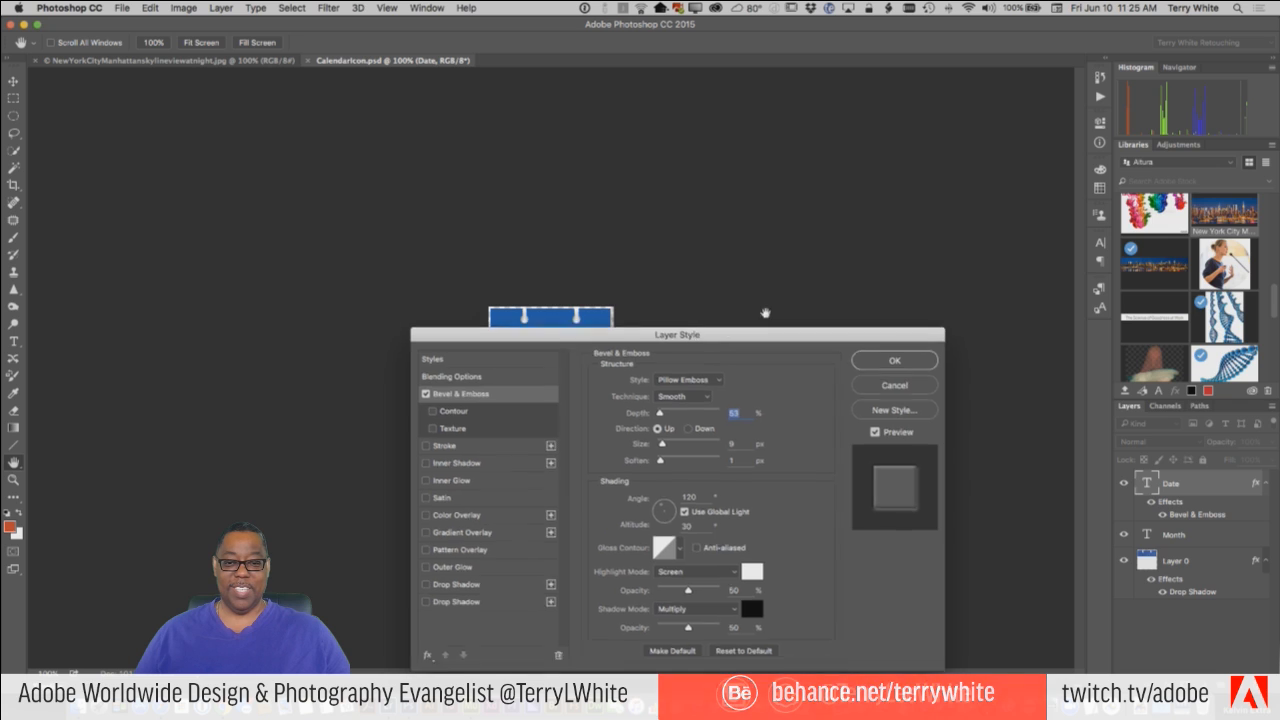
{"action": "left_click_drag", "start_coordinate": [765, 335], "coordinate": [1078, 195]}
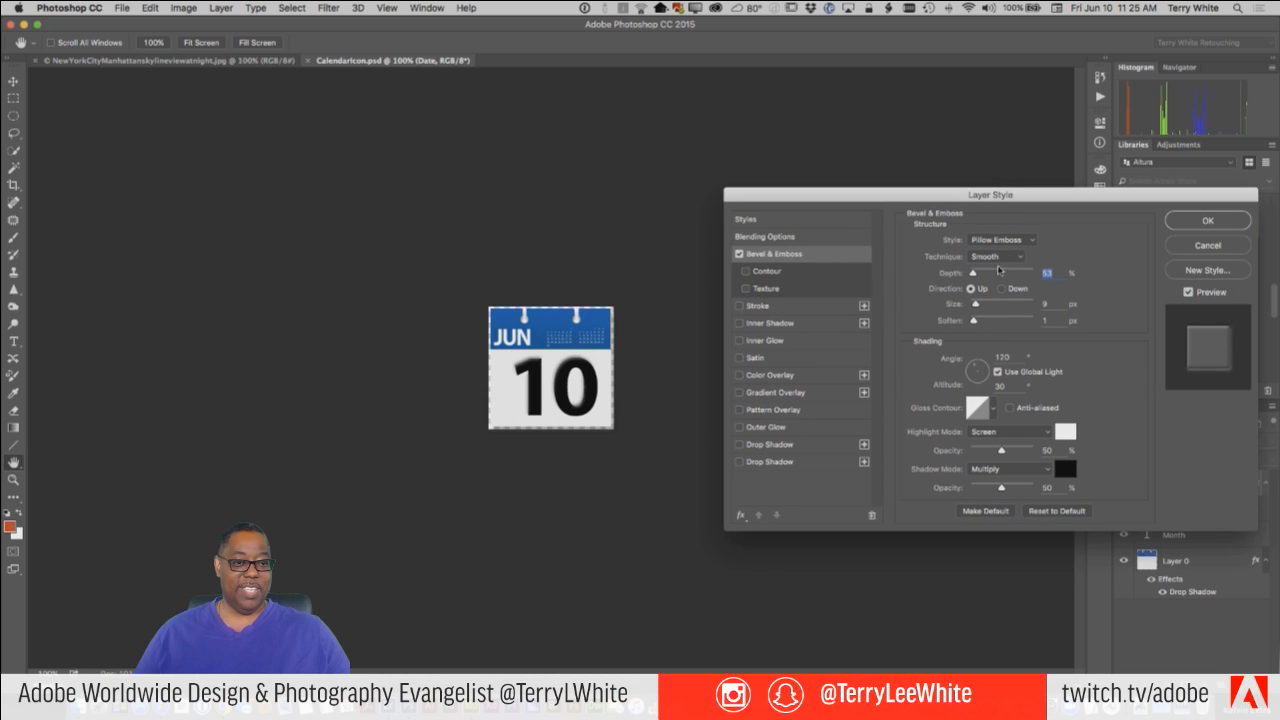
Set the Date layer's bevel style to Inner Bevel with a depth of about 365% and apply it.
{"action": "left_click", "coordinate": [1029, 242]}
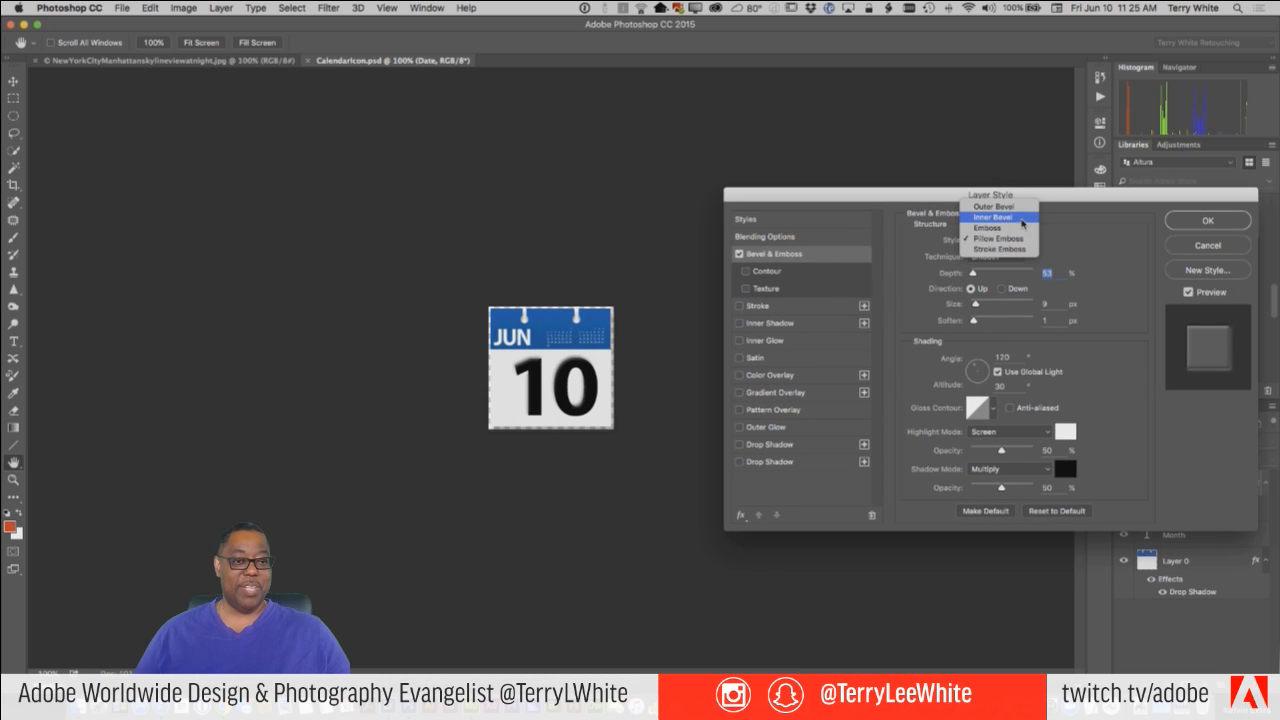
{"action": "left_click", "coordinate": [993, 206]}
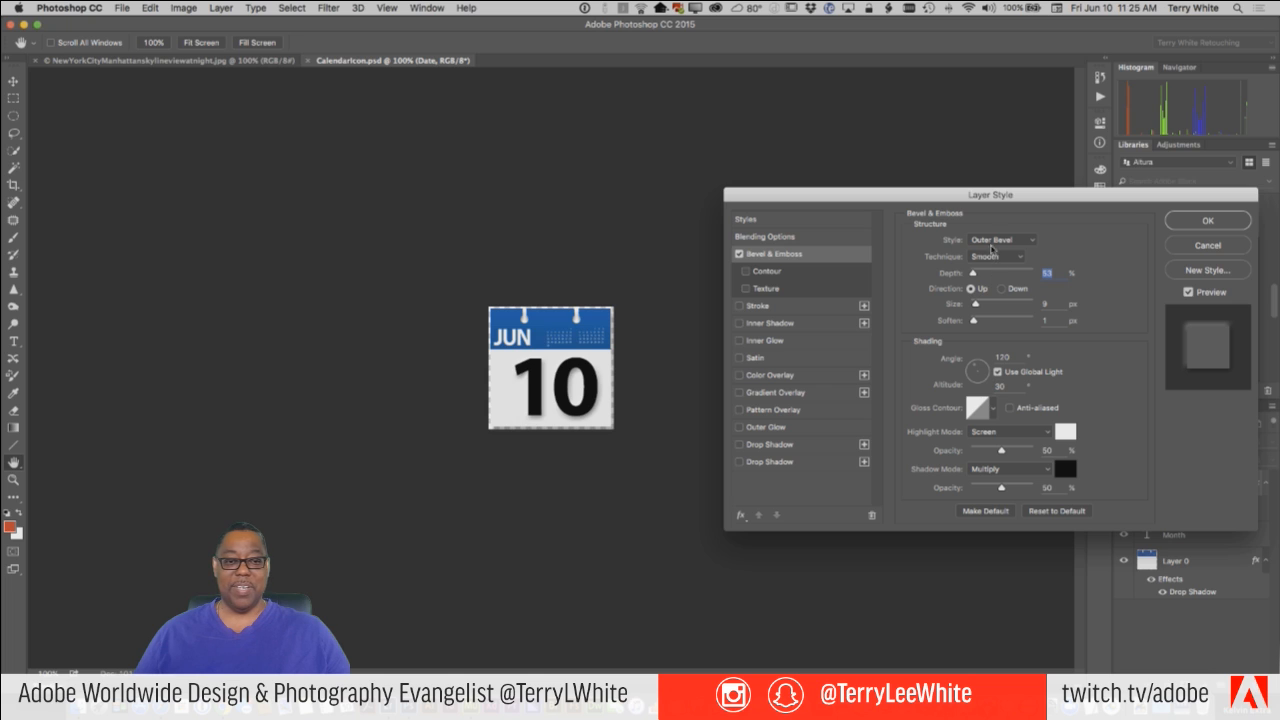
{"action": "left_click", "coordinate": [1000, 241]}
{"action": "left_click", "coordinate": [999, 256]}
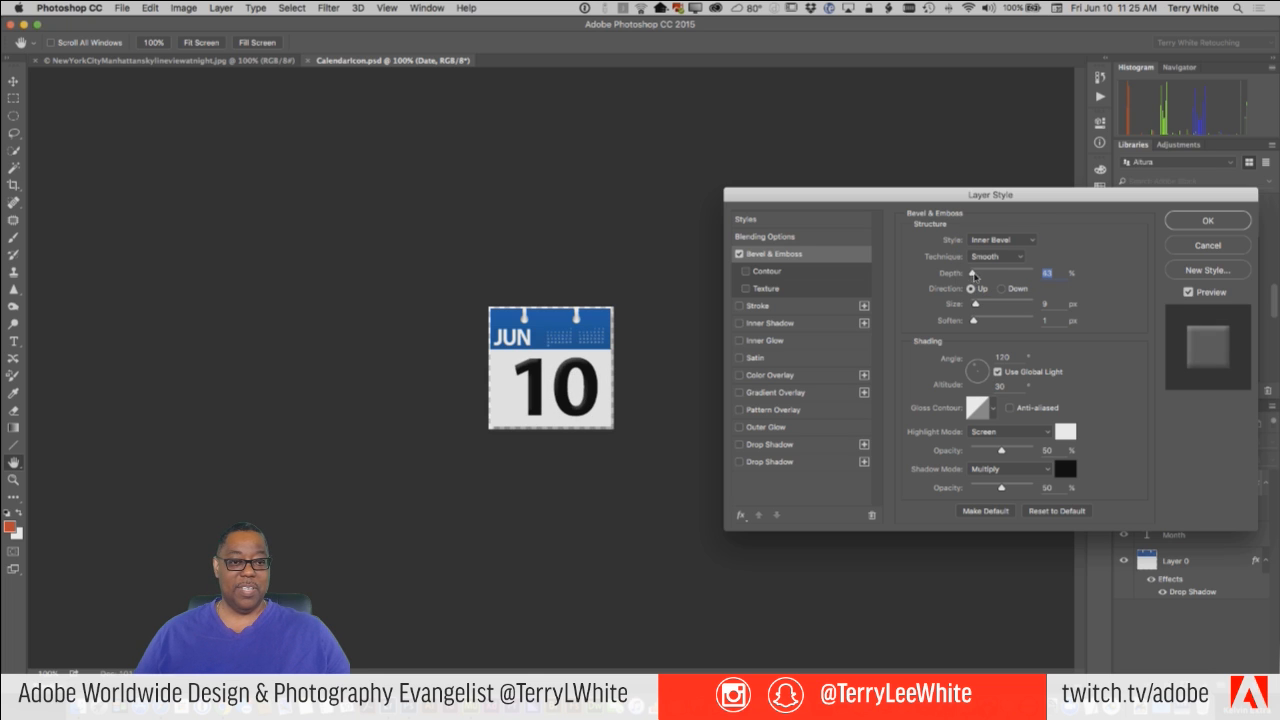
{"action": "left_click_drag", "start_coordinate": [974, 276], "coordinate": [993, 276]}
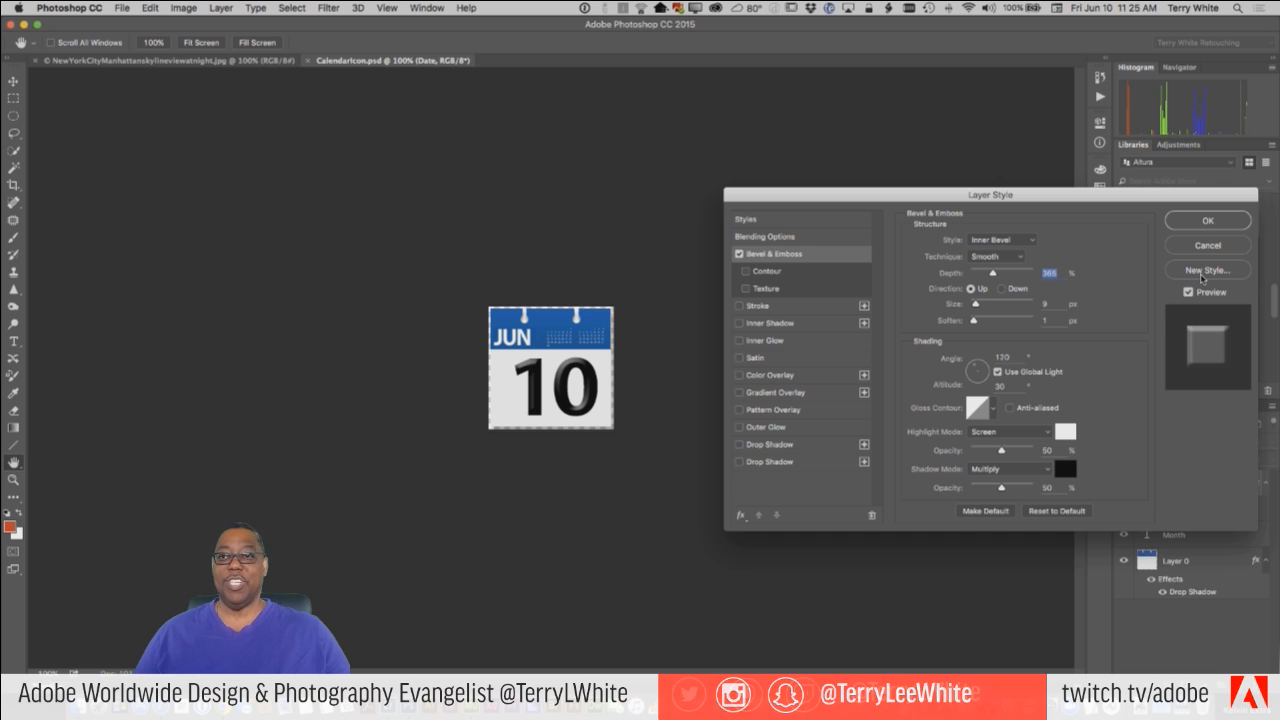
{"action": "left_click", "coordinate": [1208, 221]}
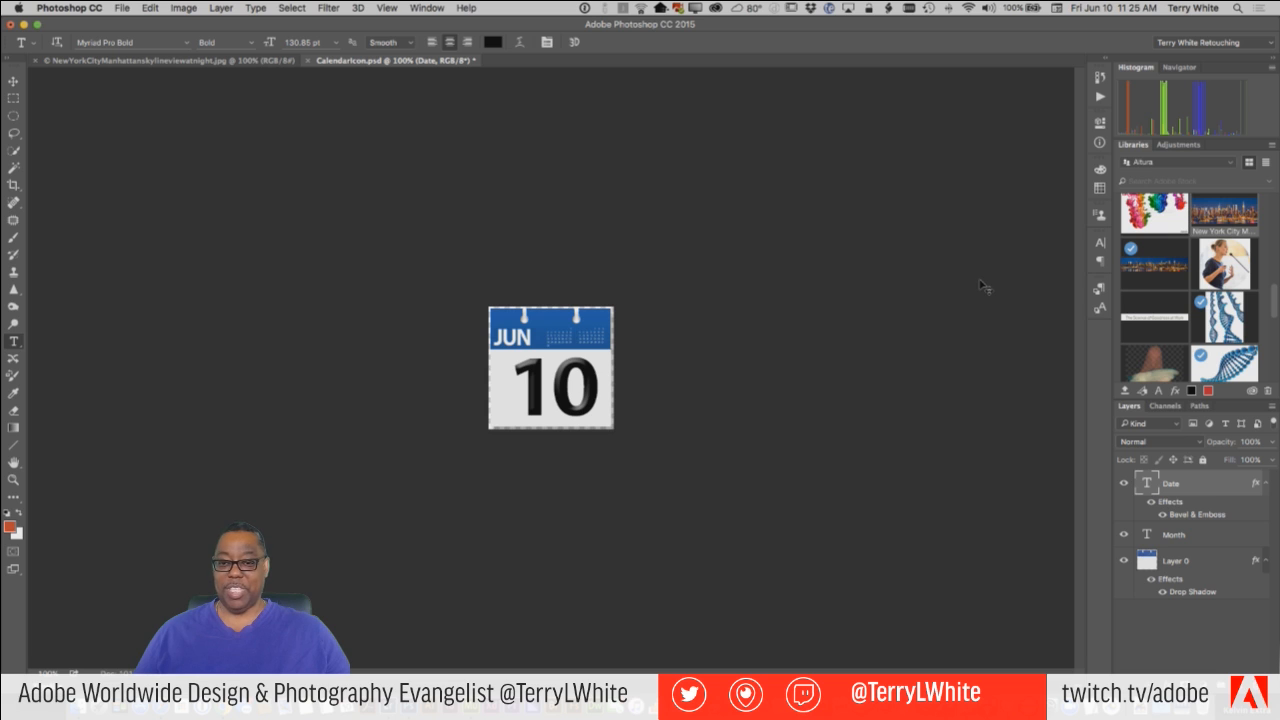
Save and close the beveled CalendarIcon.psd, return to Muse and deselect the icon.
{"action": "key", "text": "ctrl+s"}
{"action": "key", "text": "super+w"}
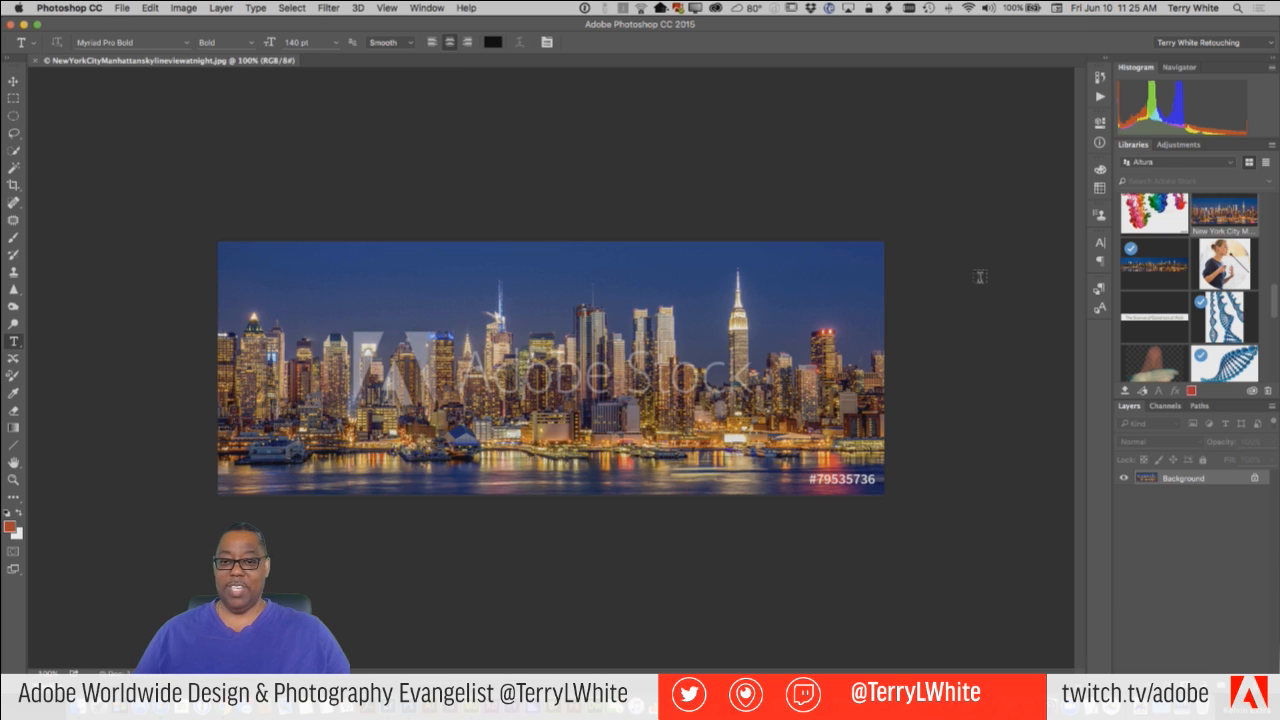
{"action": "key", "text": "super+Tab"}
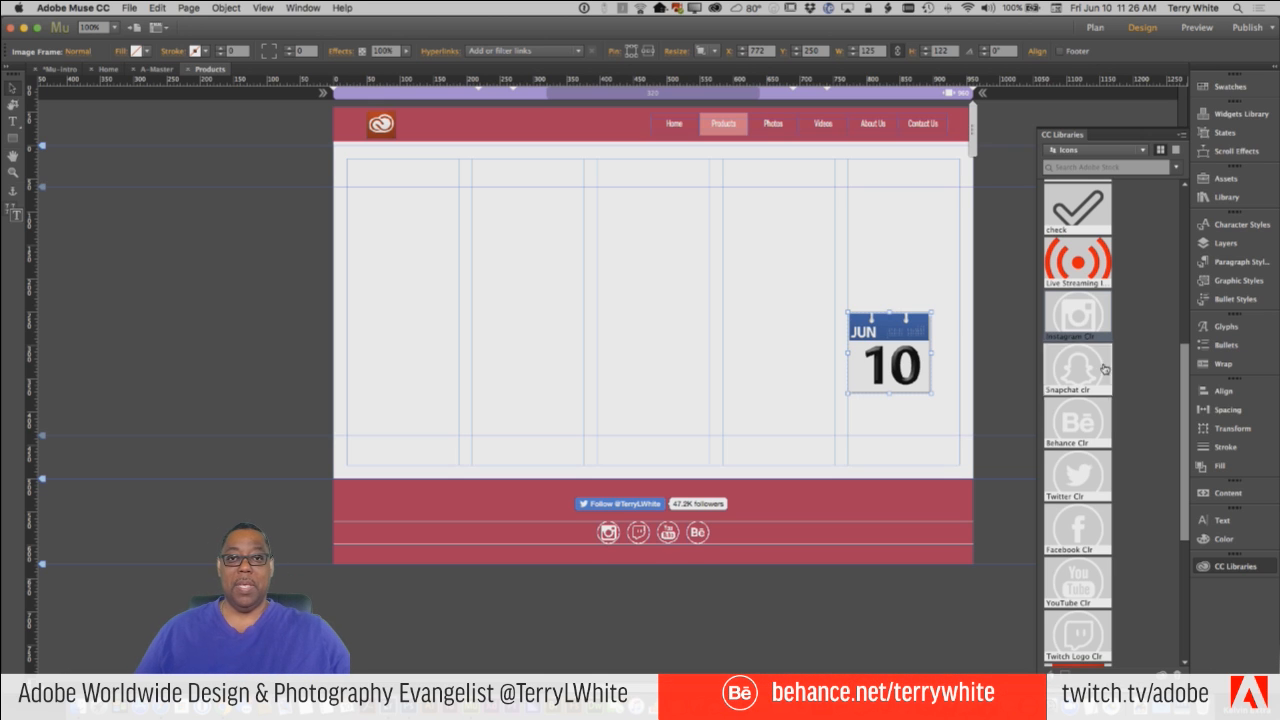
{"action": "left_click", "coordinate": [789, 332]}
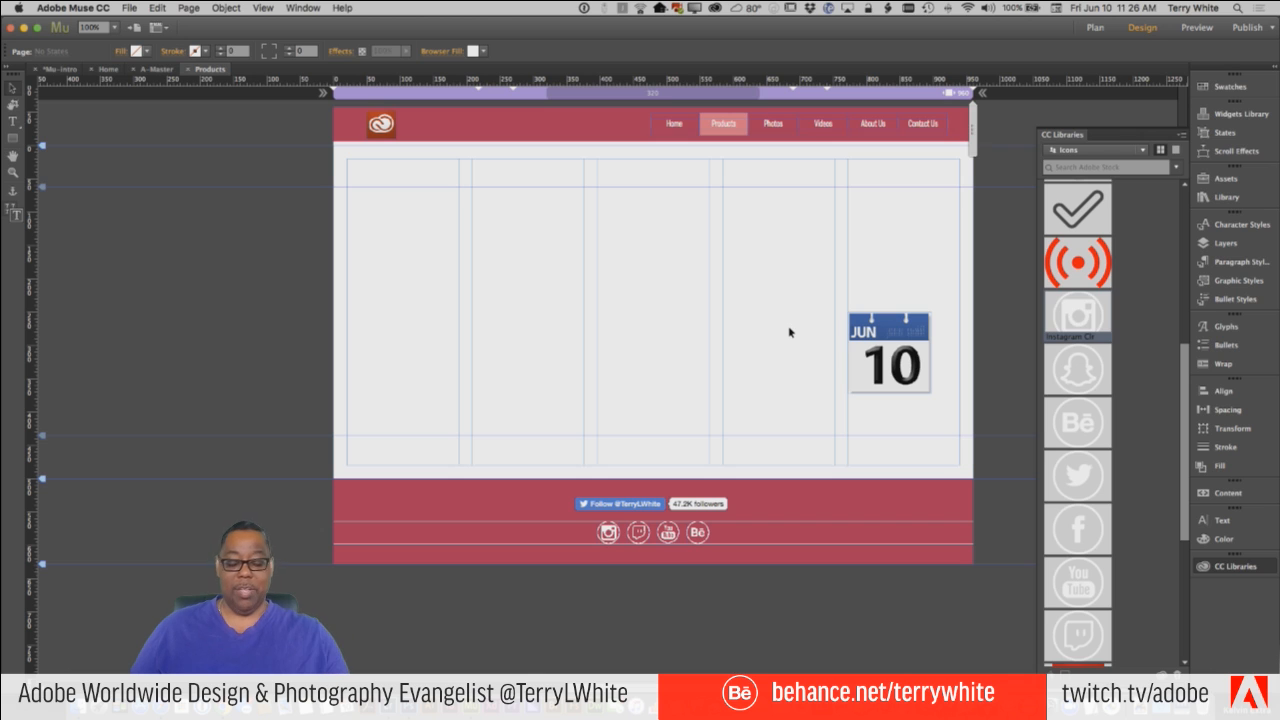
Open the calendar icon's original in Photoshop again and change its date text to 14.
{"action": "right_click", "coordinate": [899, 368]}
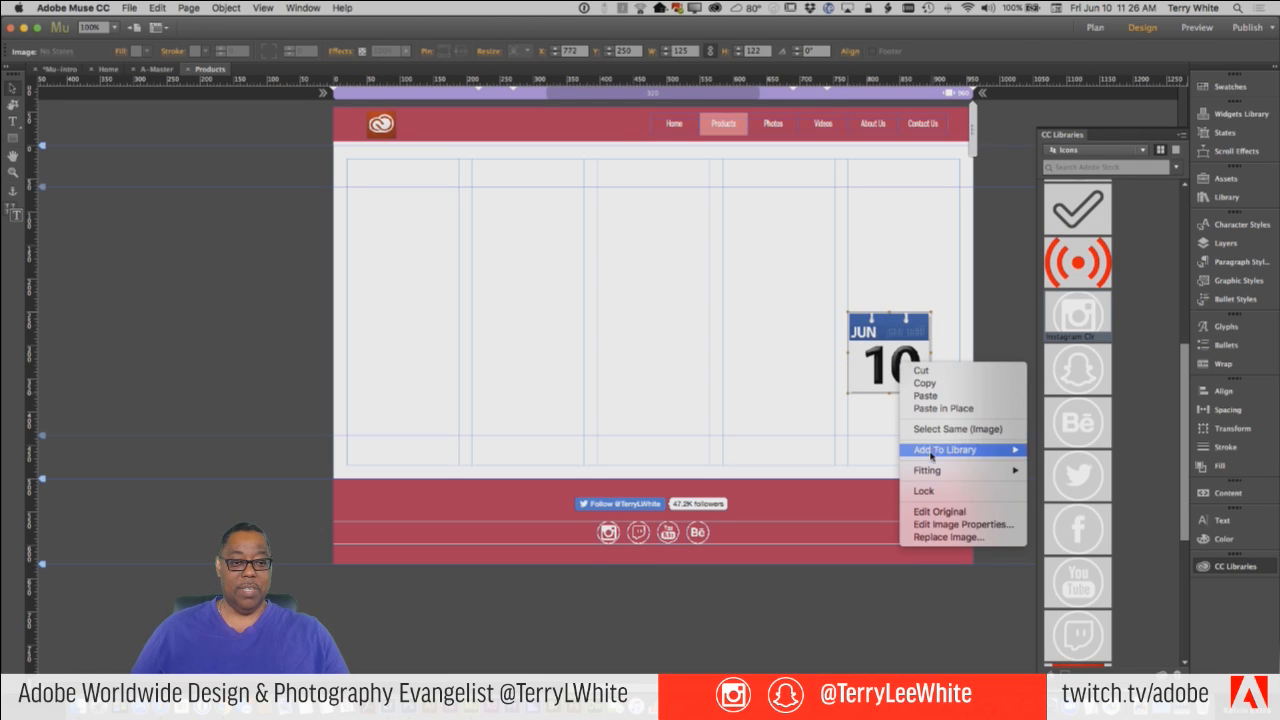
{"action": "left_click", "coordinate": [934, 511]}
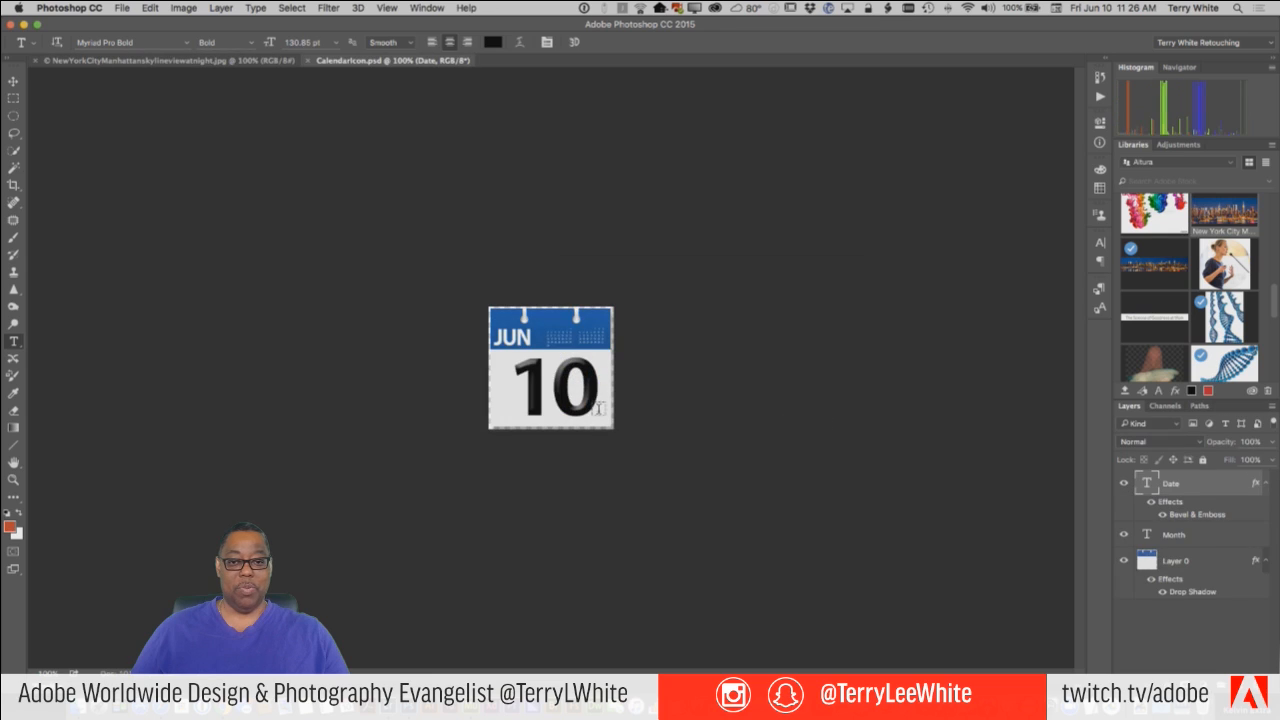
{"action": "left_click_drag", "start_coordinate": [590, 385], "coordinate": [525, 388]}
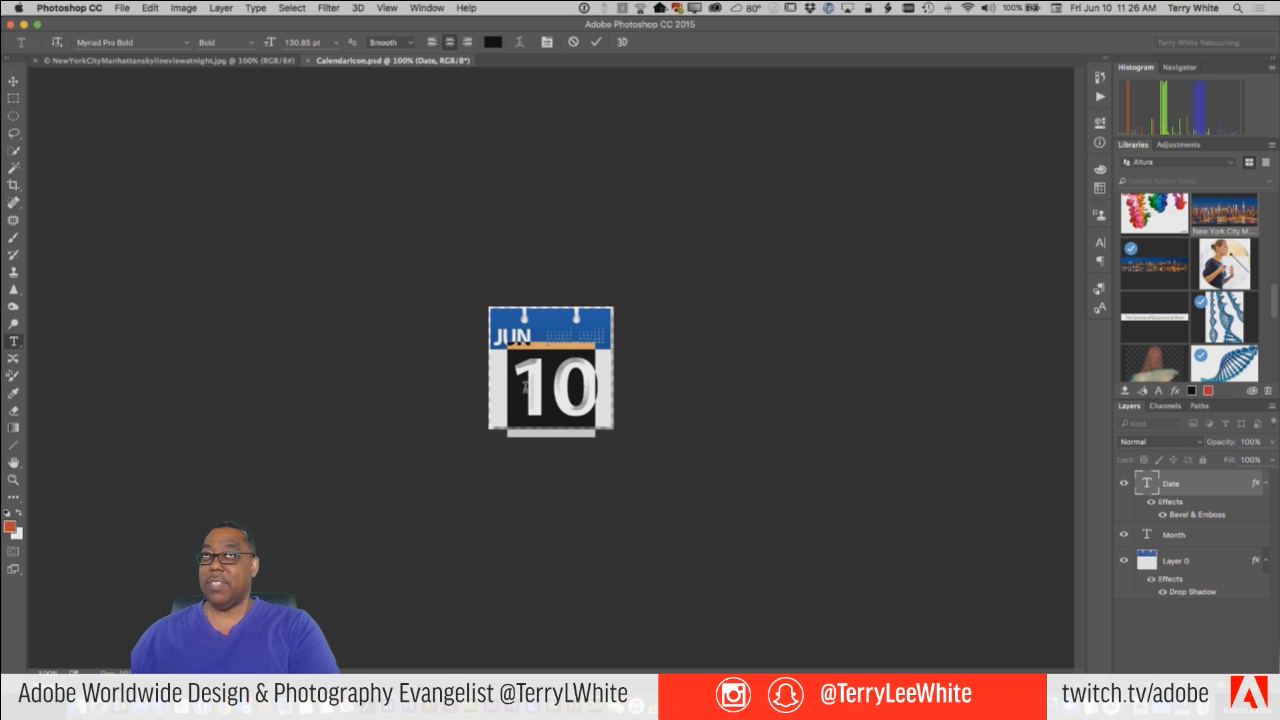
{"action": "type", "text": "14"}
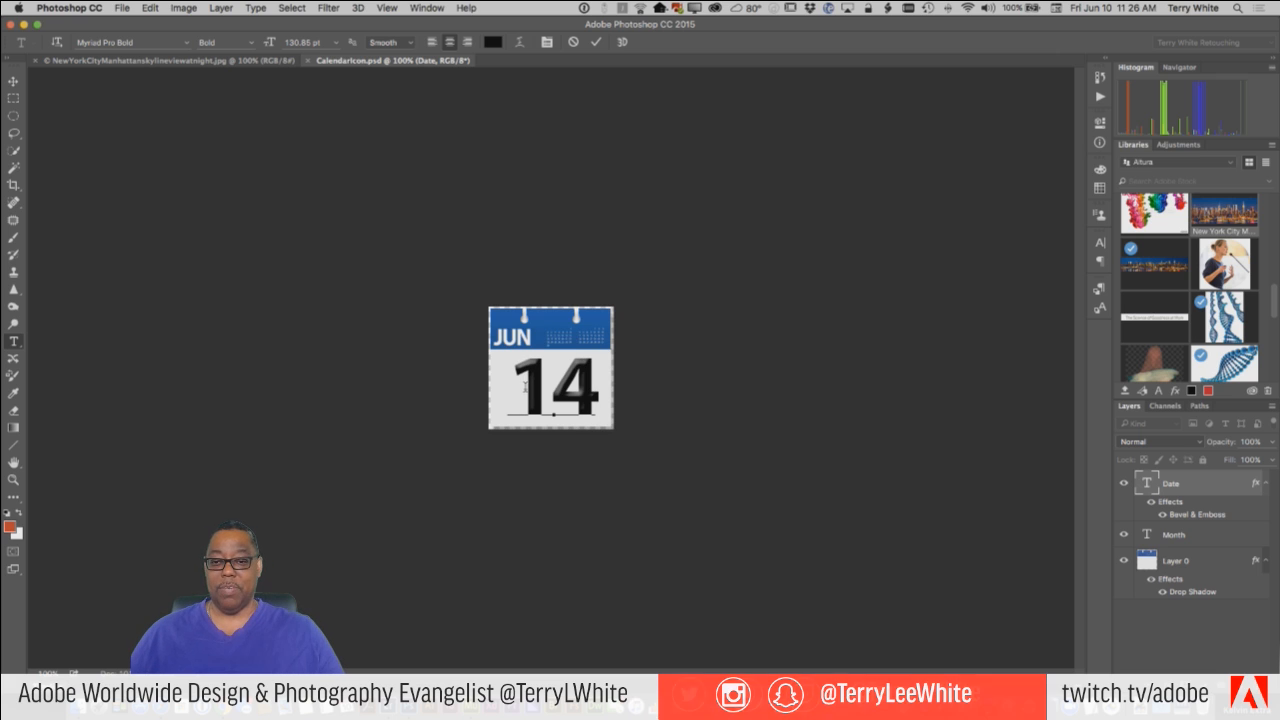
{"action": "left_click", "coordinate": [596, 42]}
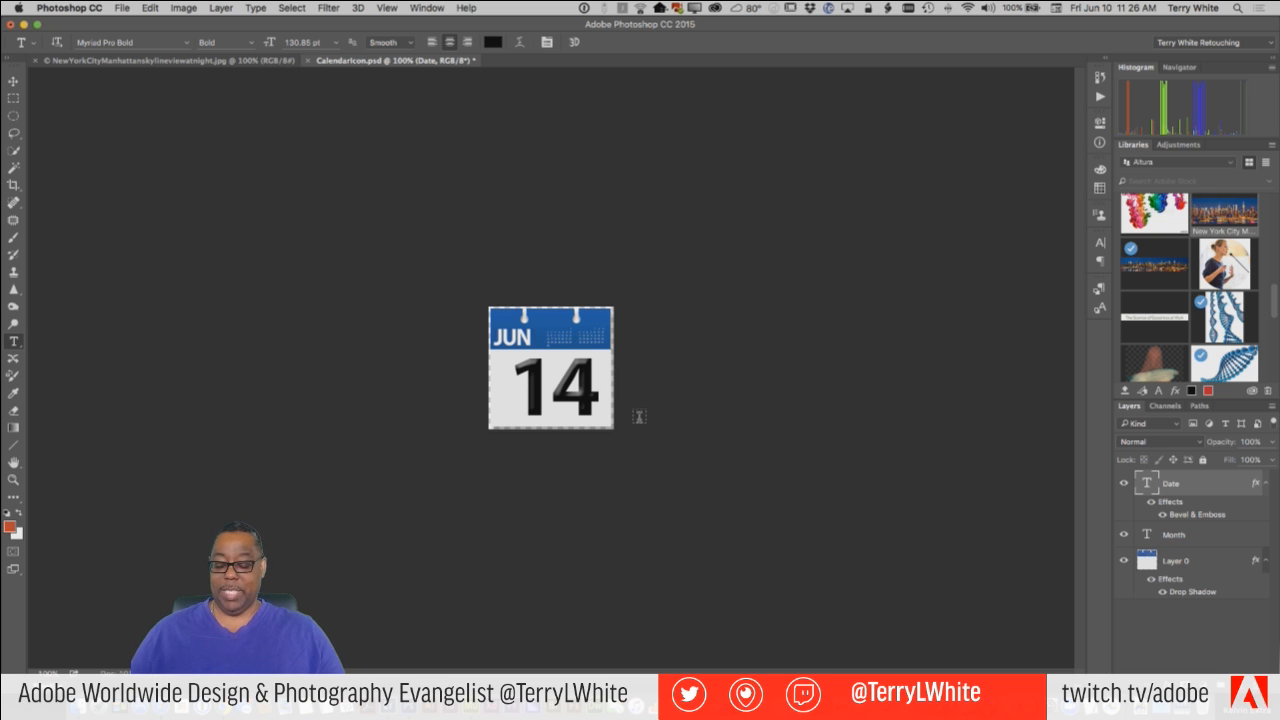
Save and close CalendarIcon.psd with its new date, and return to the Products page in Muse with nothing selected.
{"action": "key", "text": "super+s"}
{"action": "key", "text": "super+w"}
{"action": "key", "text": "super+Tab"}
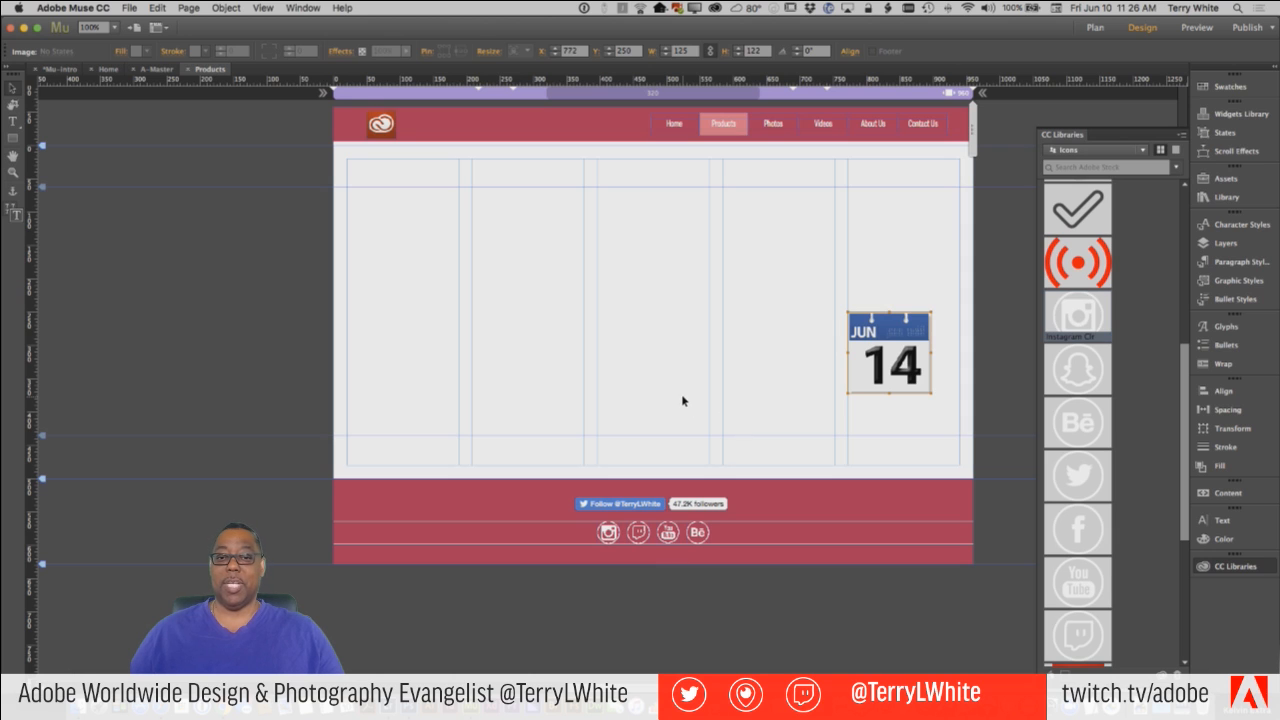
{"action": "left_click", "coordinate": [425, 172]}
Preview the Products page in the browser and return to Muse.
{"action": "left_click", "coordinate": [129, 8]}
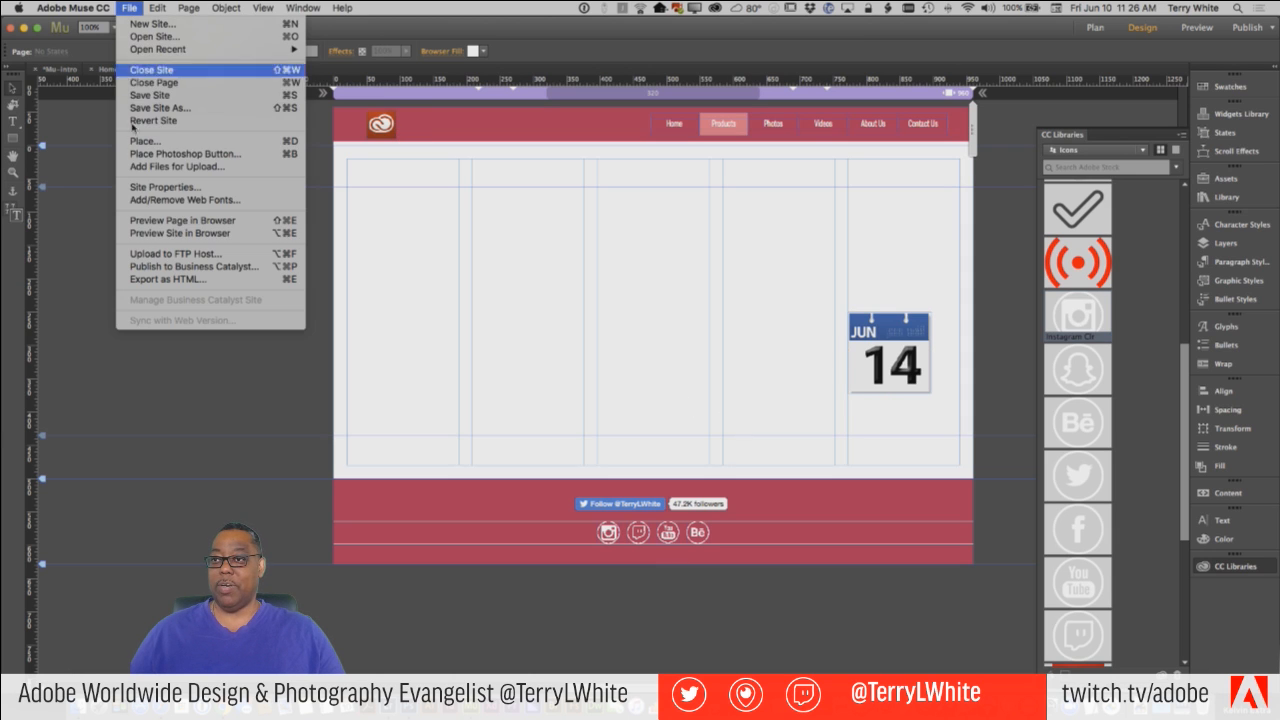
{"action": "left_click", "coordinate": [155, 226]}
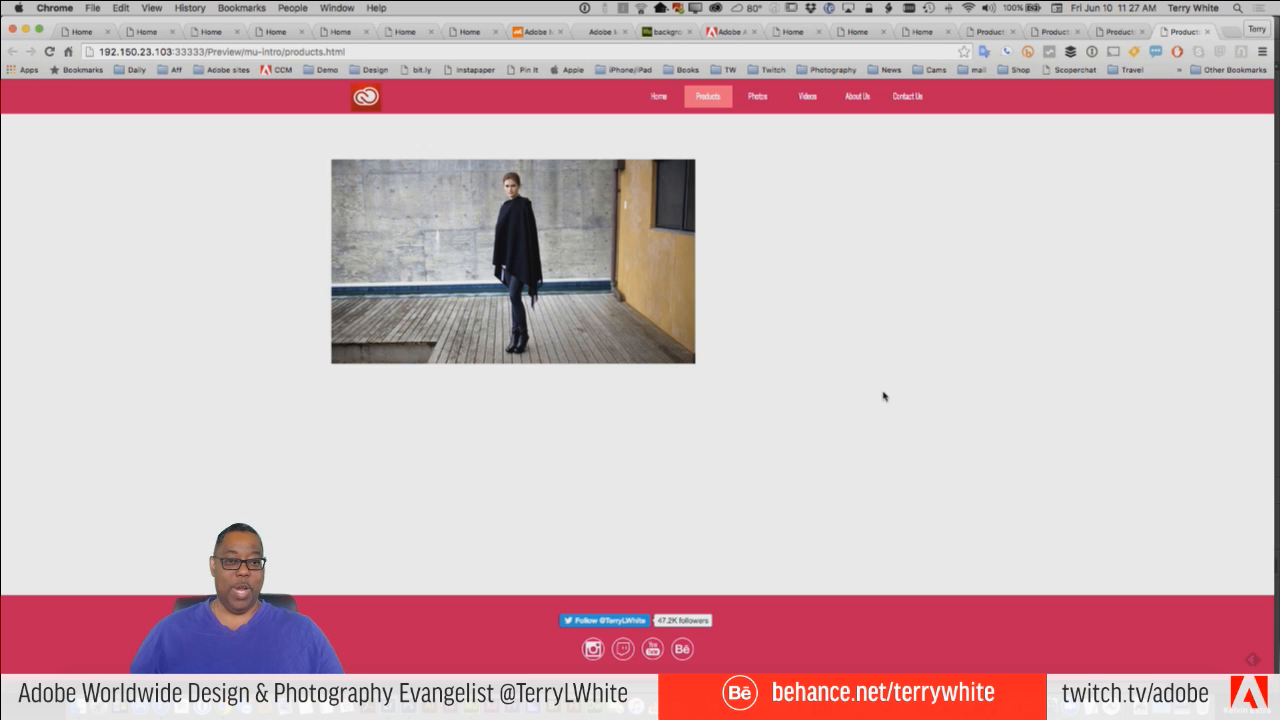
{"action": "key", "text": "super+Tab"}
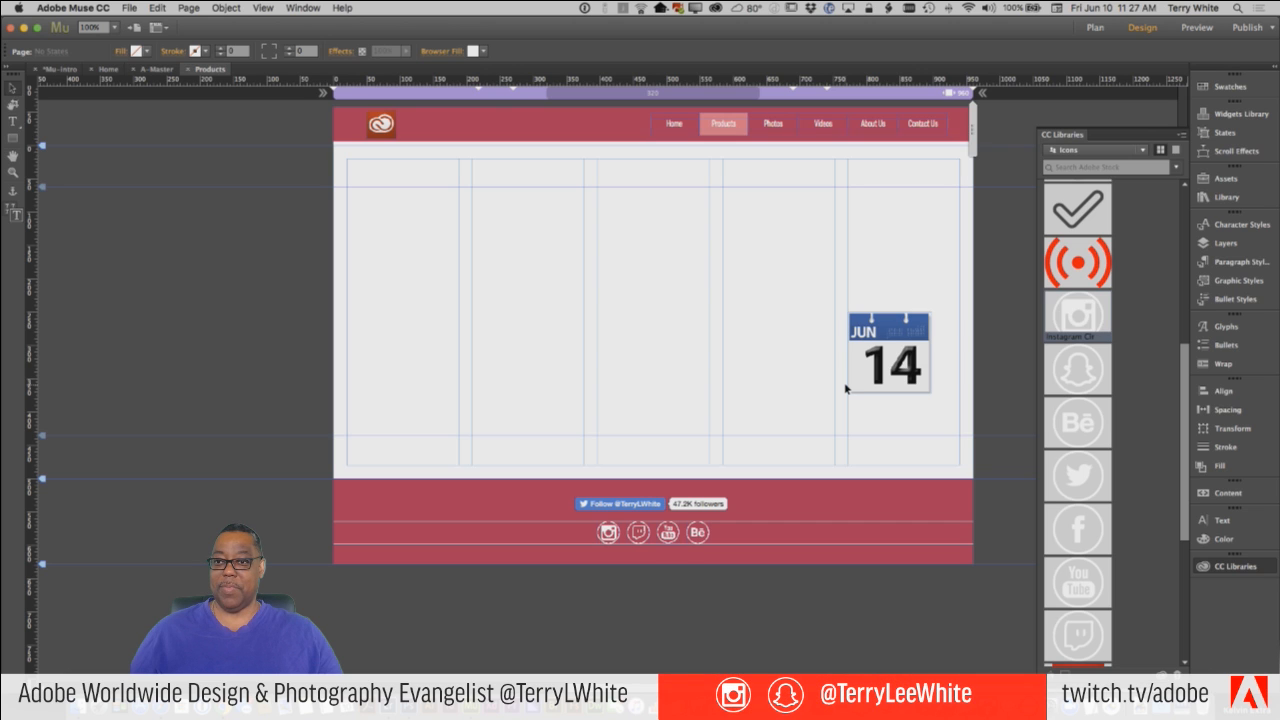
Switch to Photoshop and close the New York City skyline image.
{"action": "key", "text": "super+Tab"}
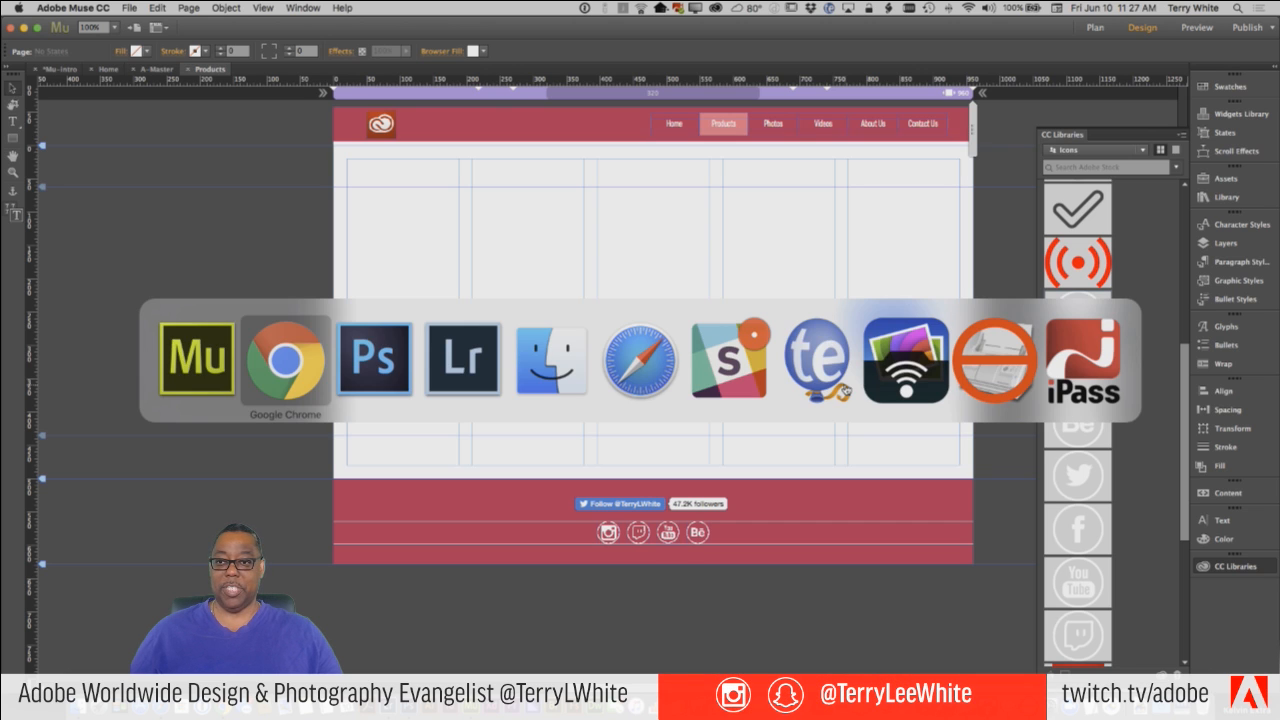
{"action": "left_click", "coordinate": [374, 383]}
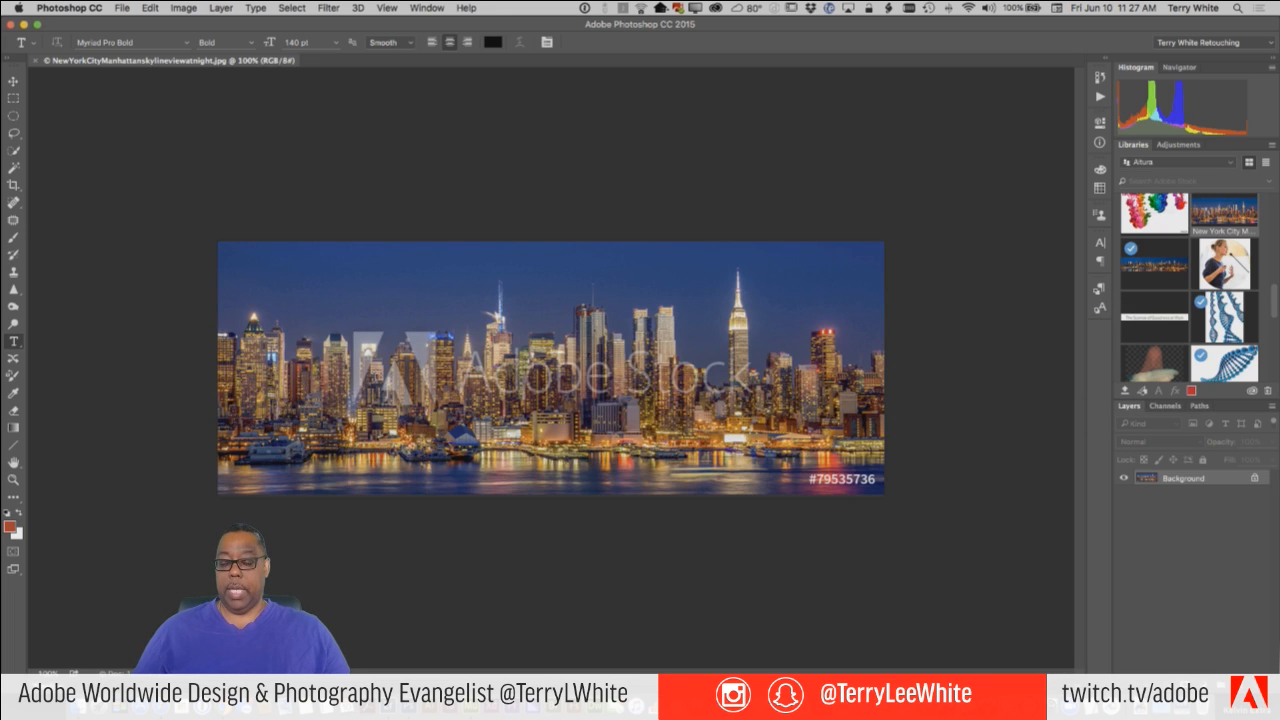
{"action": "key", "text": "super+w"}
Start a new document named button with its dimensions measured in pixels.
{"action": "key", "text": "super+space"}
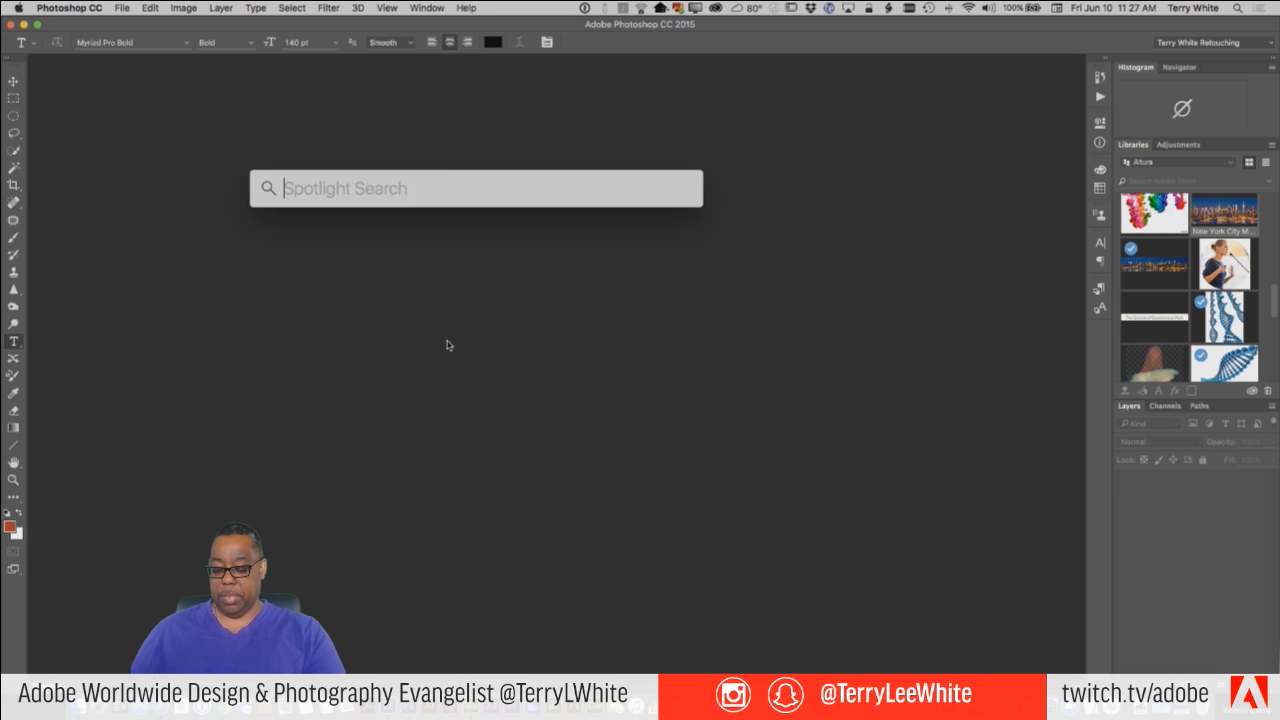
{"action": "key", "text": "super+n"}
{"action": "left_click", "coordinate": [626, 267]}
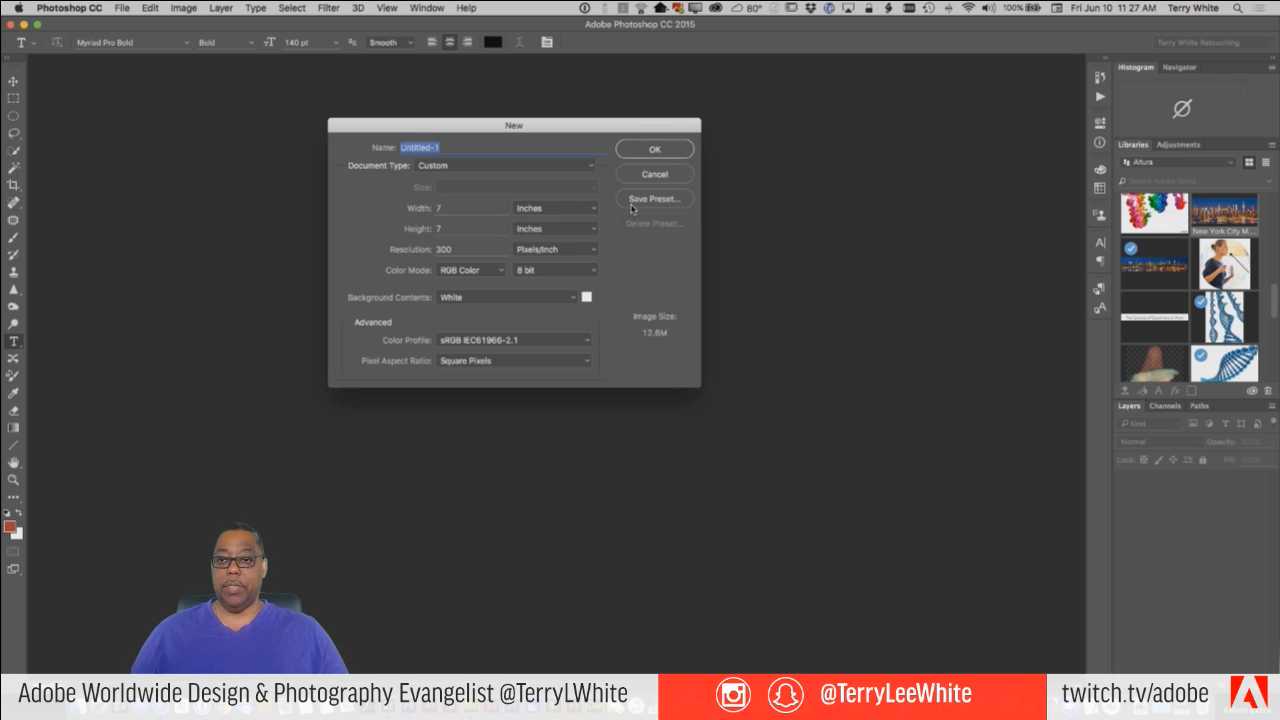
{"action": "type", "text": "button"}
{"action": "key", "text": "Tab"}
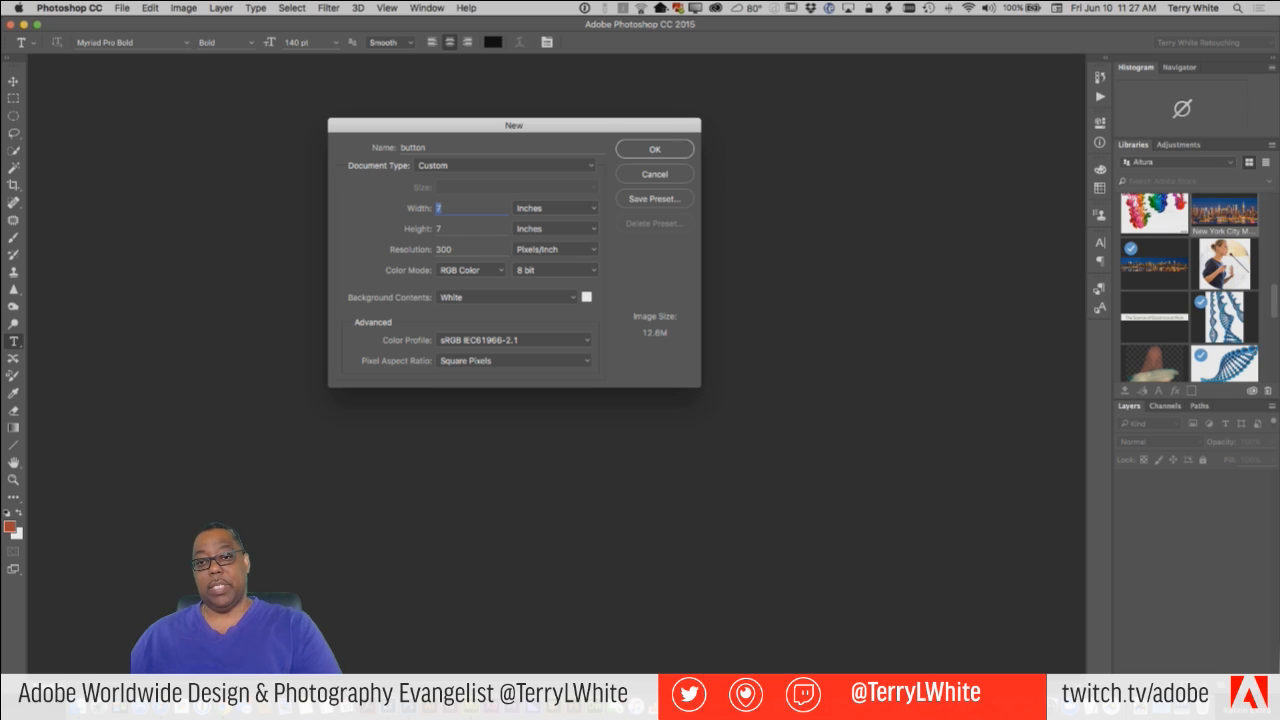
{"action": "left_click", "coordinate": [592, 203]}
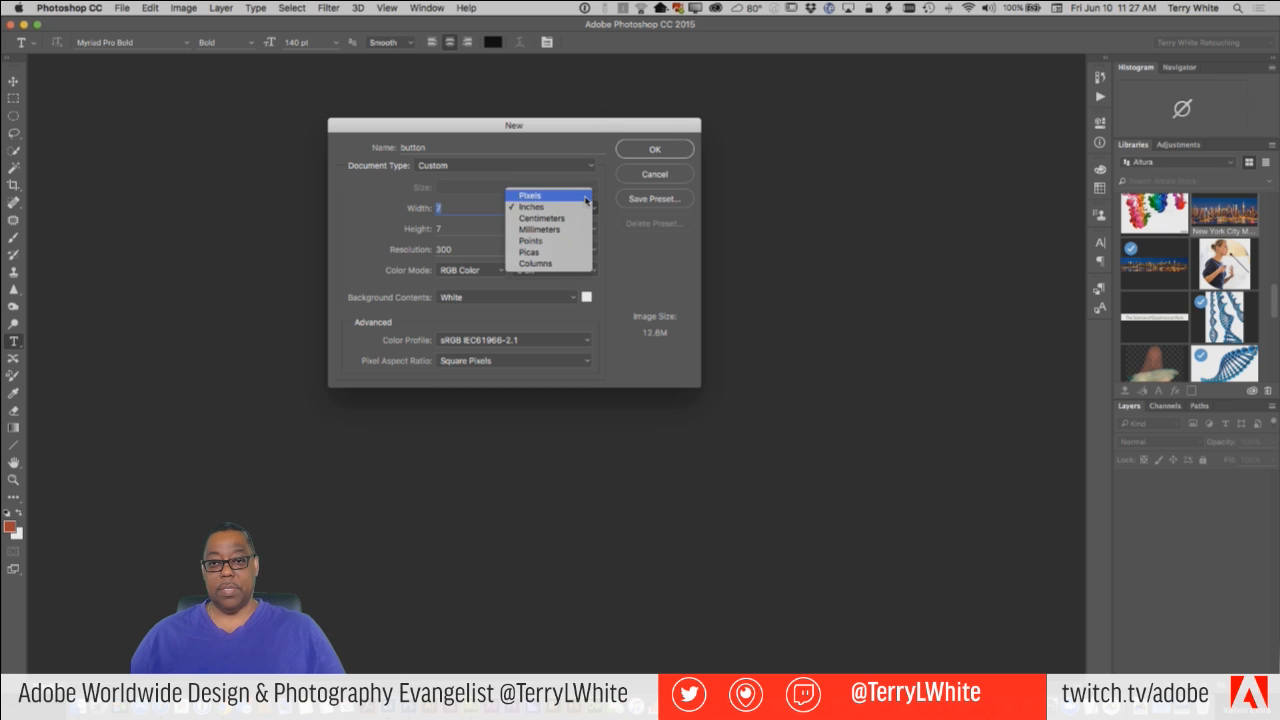
{"action": "left_click", "coordinate": [535, 189]}
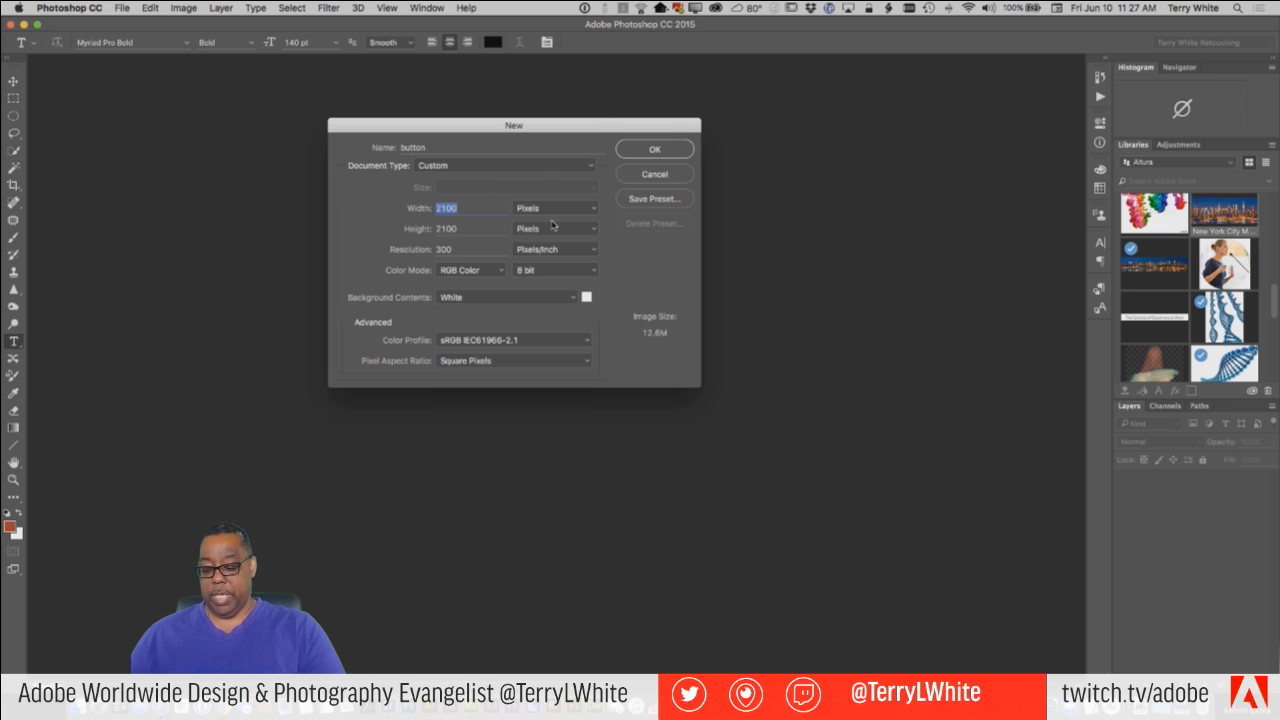
Set the new document to 150 by 150 pixels with transparent background contents and create it.
{"action": "type", "text": "150"}
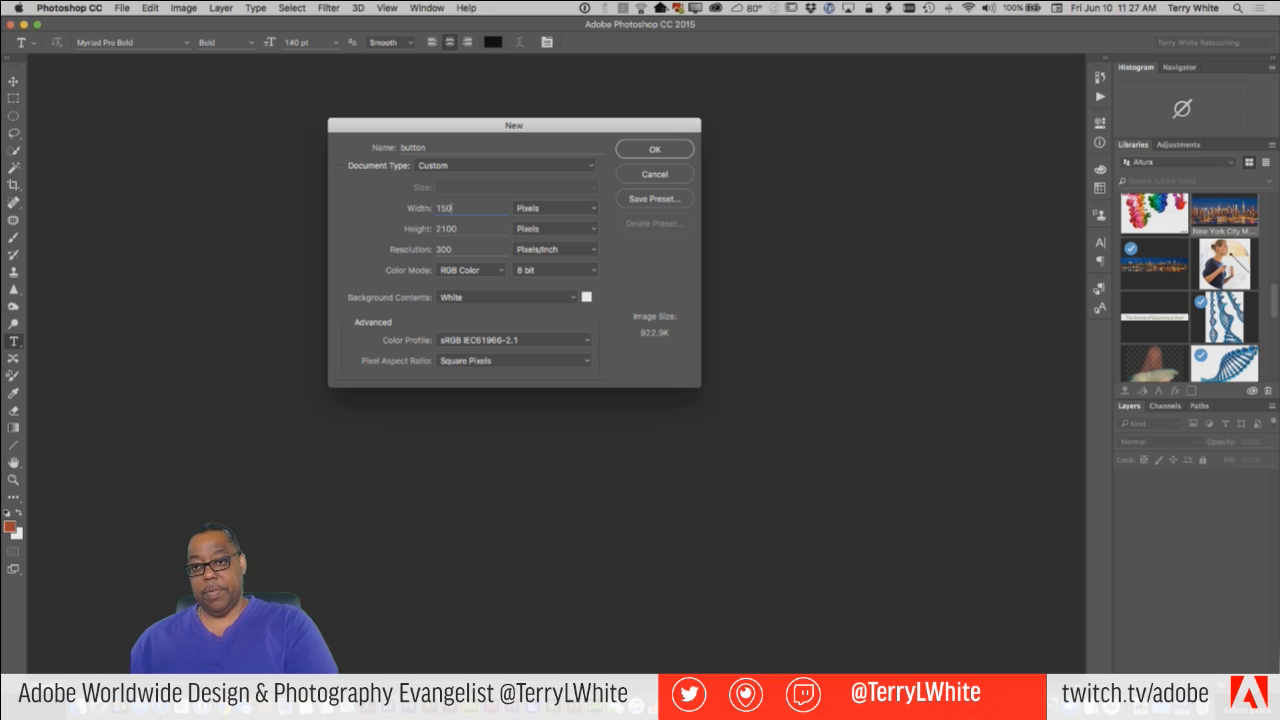
{"action": "key", "text": "Tab"}
{"action": "type", "text": "150"}
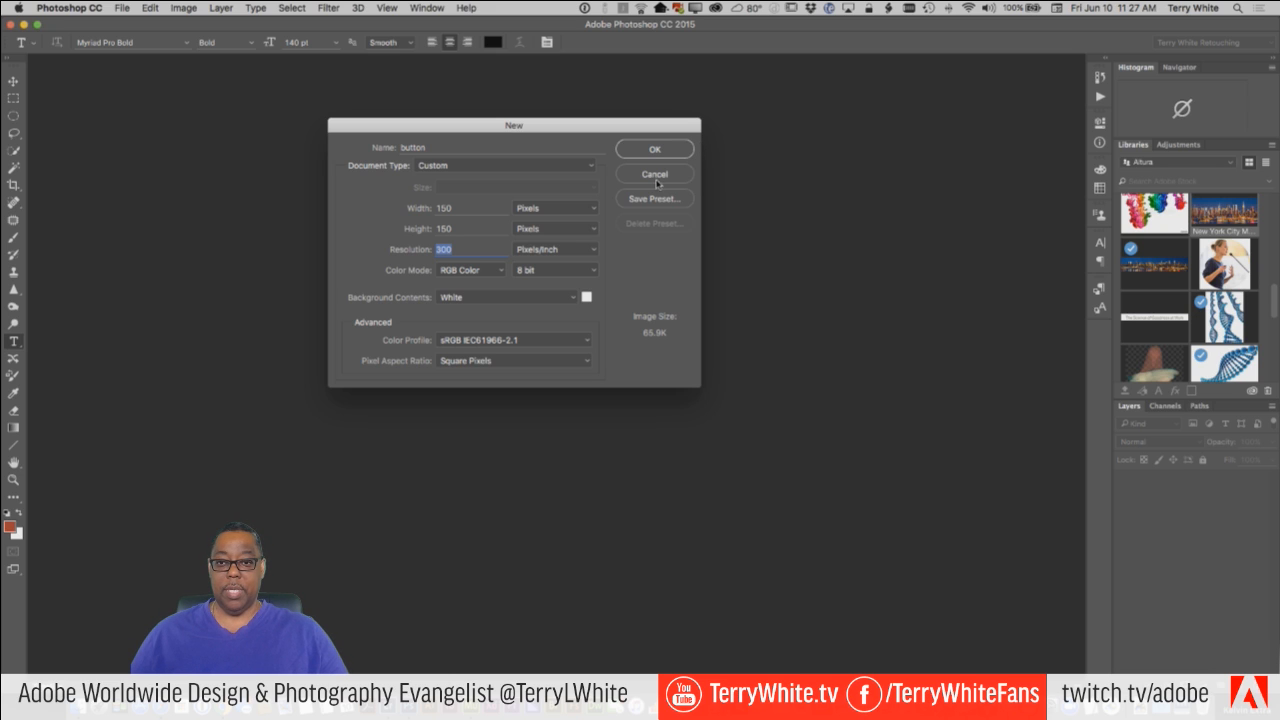
{"action": "left_click", "coordinate": [575, 297]}
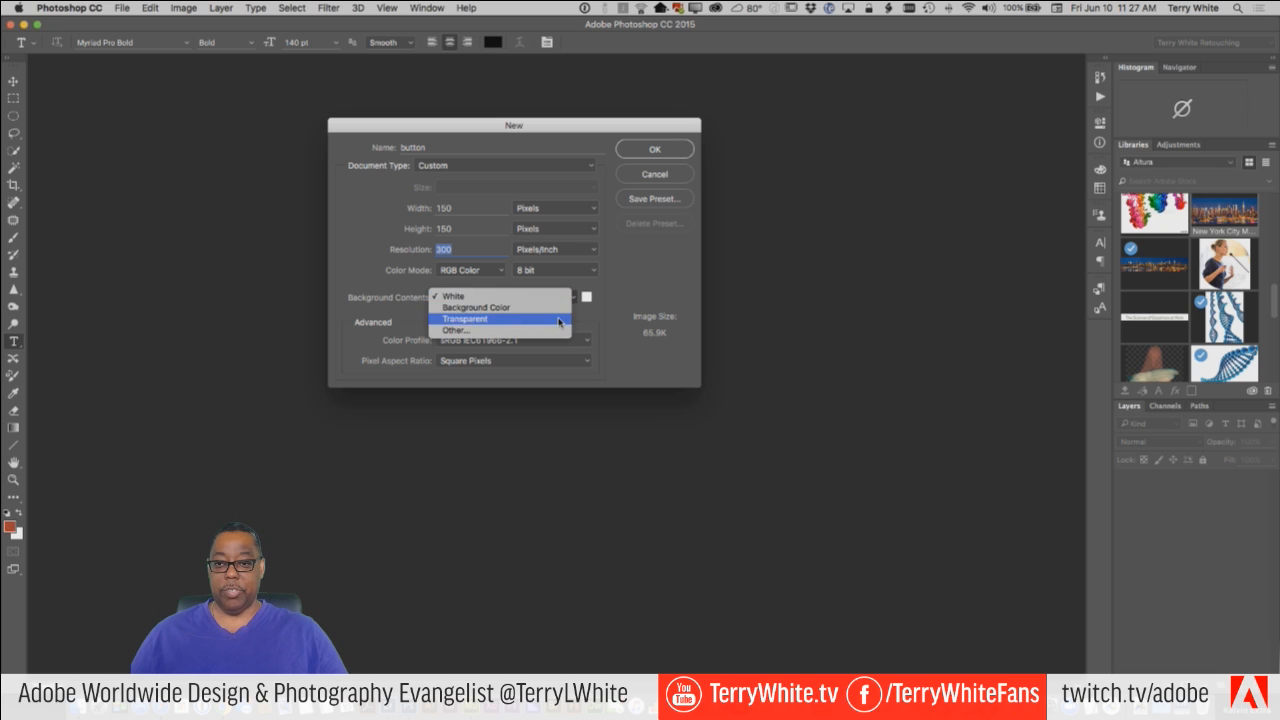
{"action": "left_click", "coordinate": [465, 323]}
{"action": "left_click", "coordinate": [679, 153]}
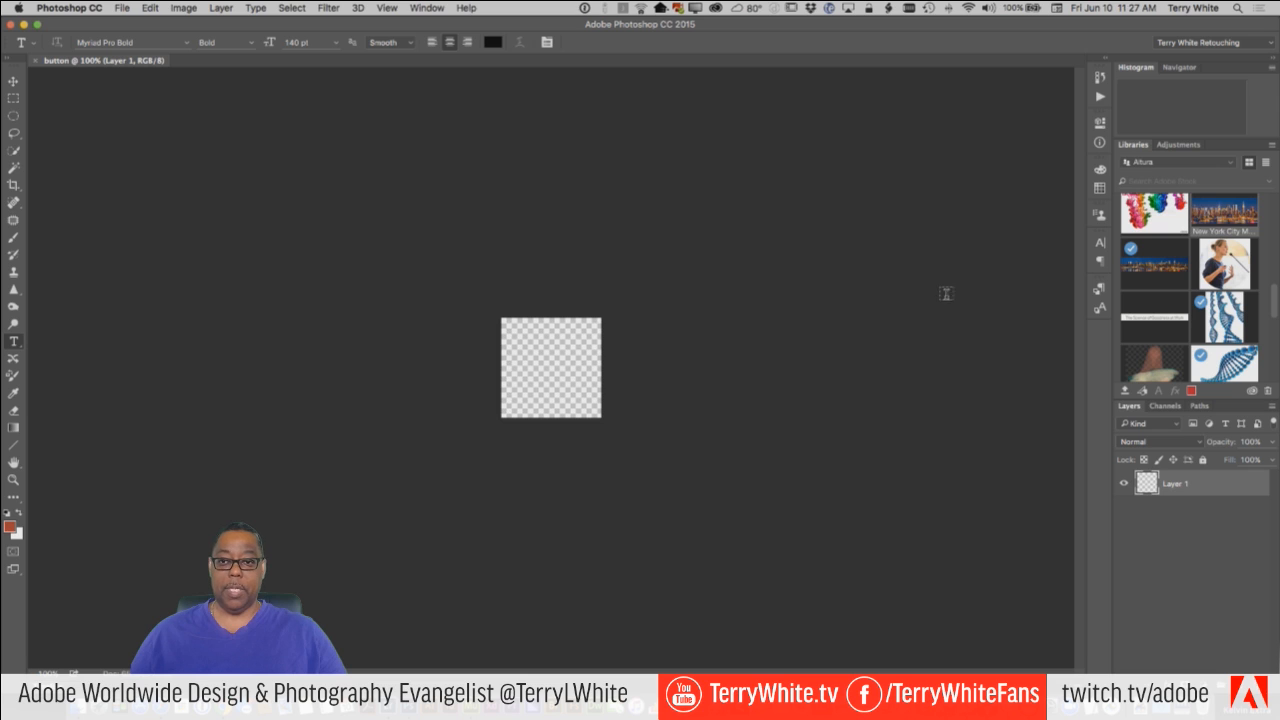
Switch the displayed Creative Cloud library from Altura to Icons.
{"action": "scroll", "coordinate": [1189, 264], "scroll_direction": "up", "scroll_amount": 5}
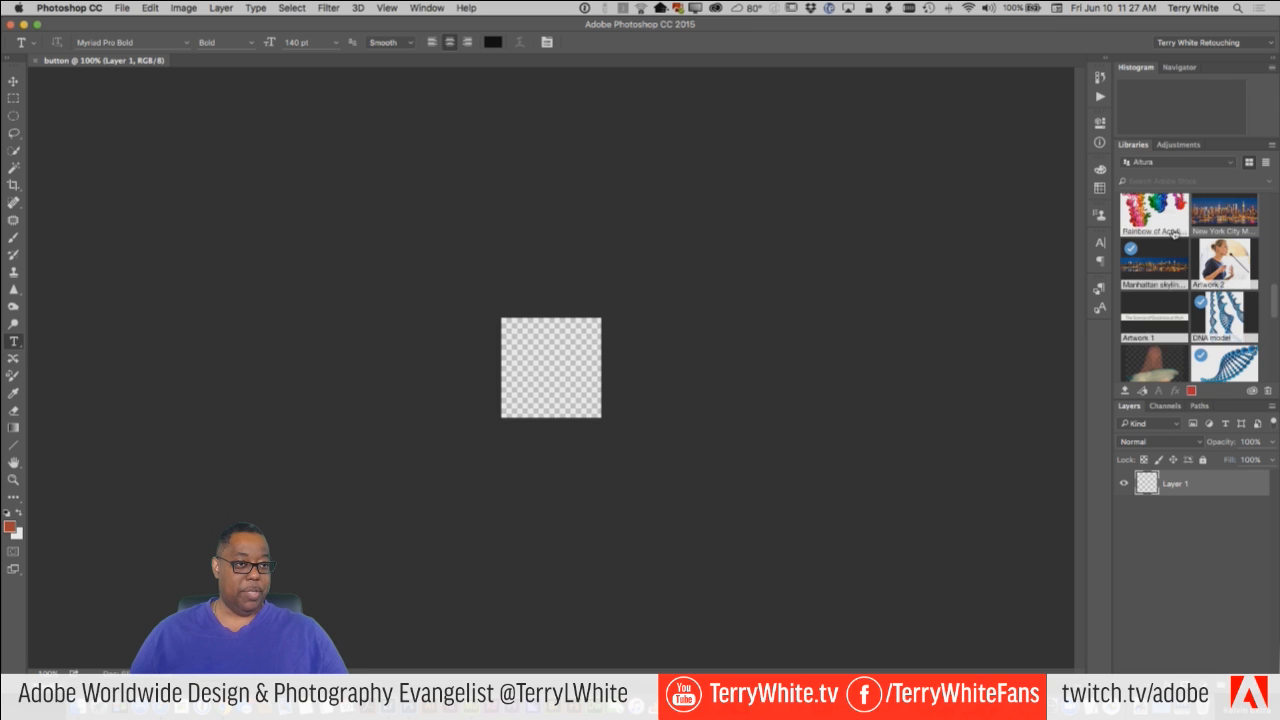
{"action": "scroll", "coordinate": [1188, 255], "scroll_direction": "up", "scroll_amount": 2}
{"action": "scroll", "coordinate": [1188, 255], "scroll_direction": "down", "scroll_amount": 6}
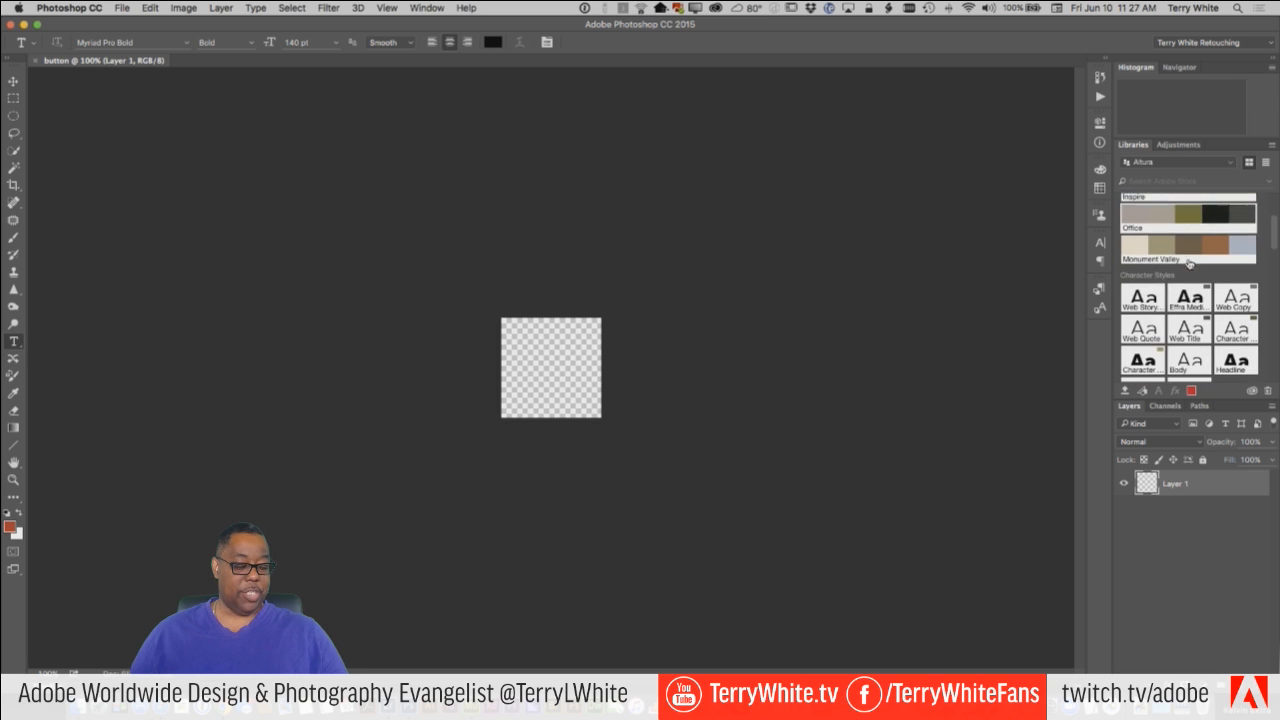
{"action": "scroll", "coordinate": [1189, 262], "scroll_direction": "up", "scroll_amount": 5}
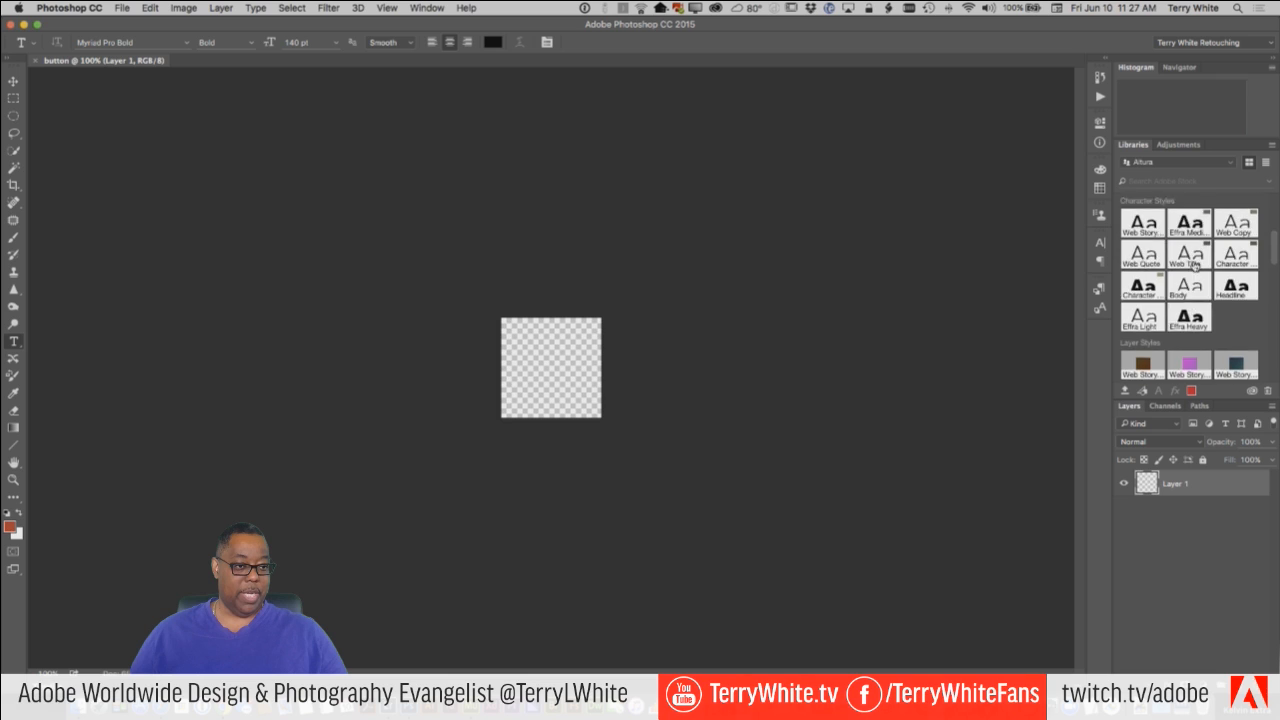
{"action": "left_click", "coordinate": [1228, 163]}
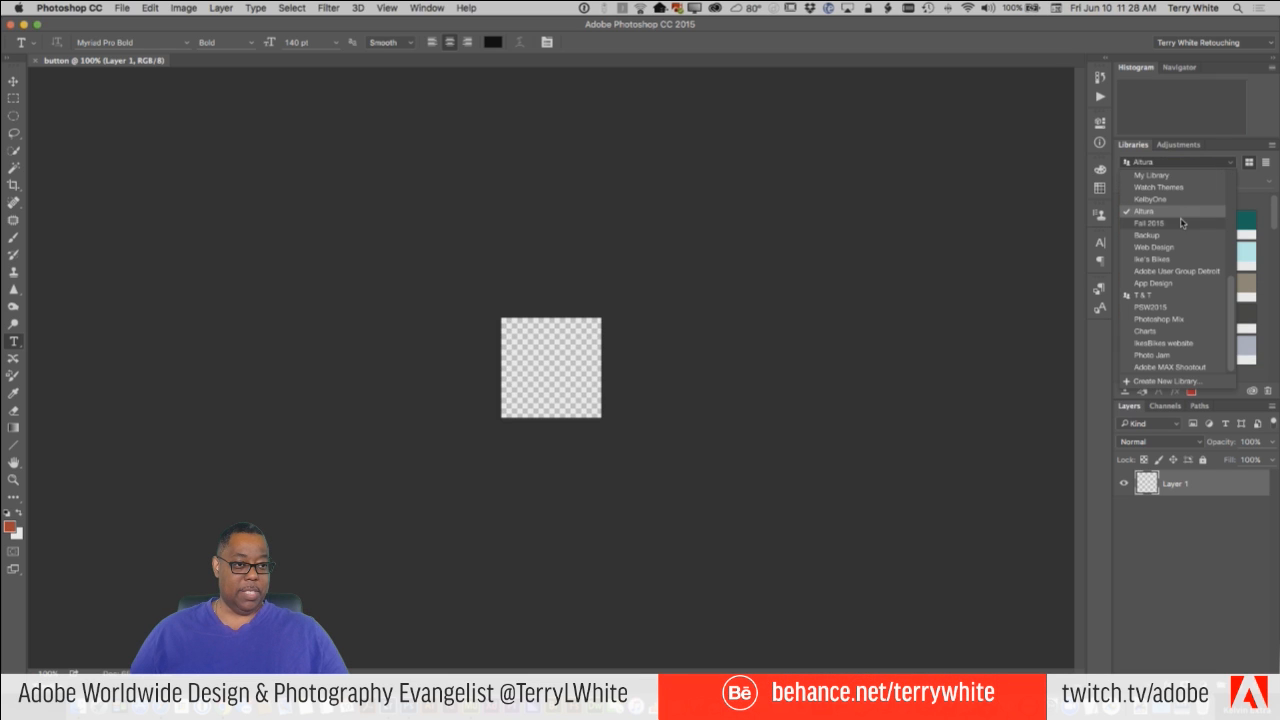
{"action": "scroll", "coordinate": [1175, 237], "scroll_direction": "up", "scroll_amount": 3}
{"action": "scroll", "coordinate": [1175, 237], "scroll_direction": "up", "scroll_amount": 5}
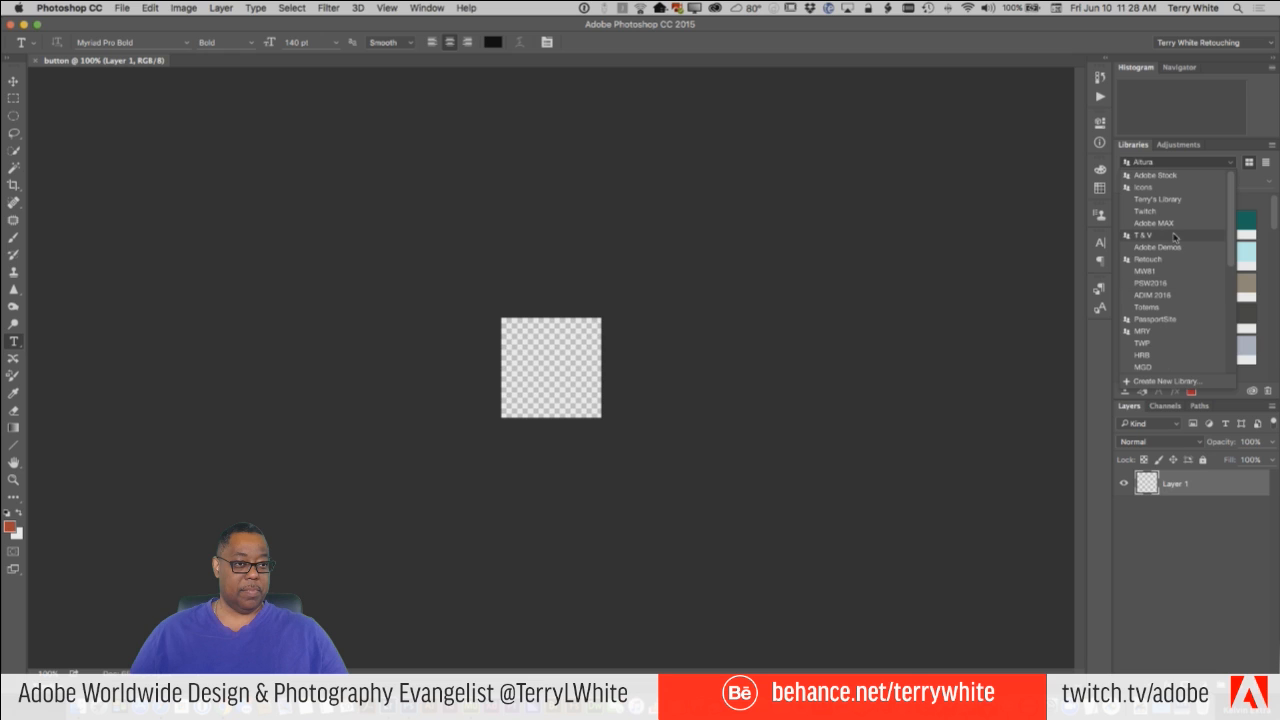
{"action": "left_click", "coordinate": [1145, 187]}
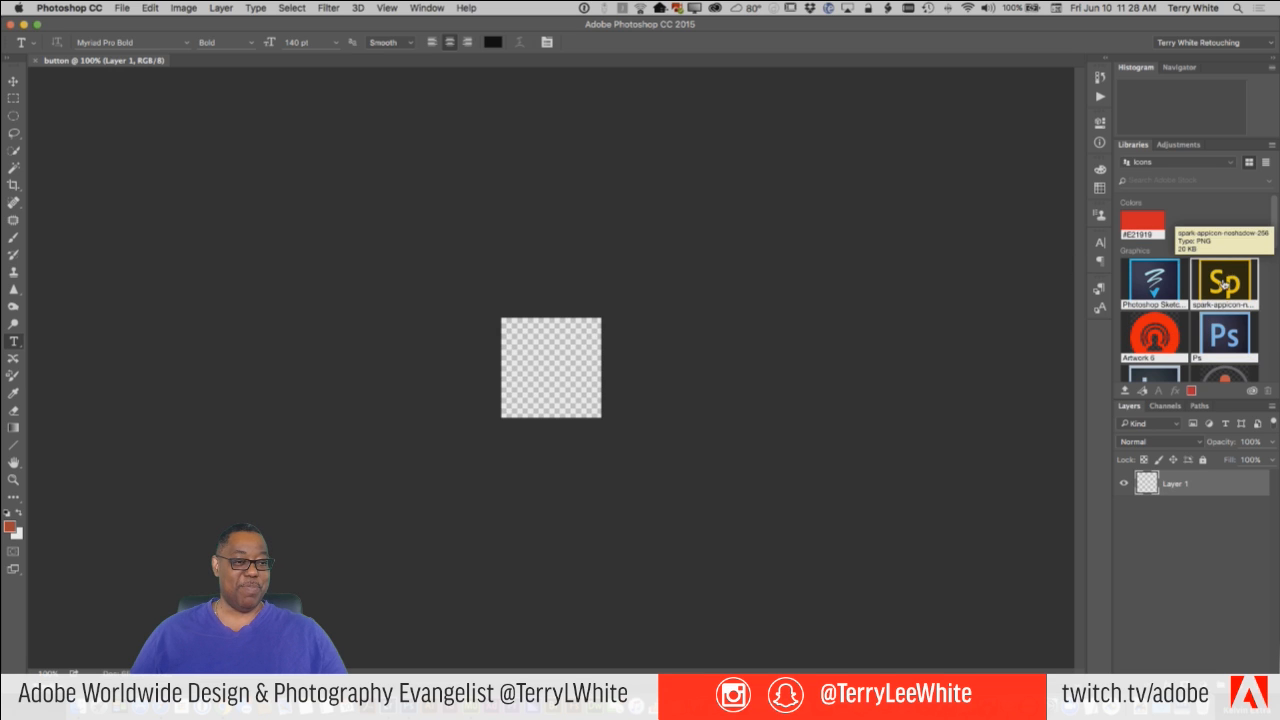
Place the Facebook Clr graphic from the Icons library onto the button canvas, filling it, and commit the placement.
{"action": "scroll", "coordinate": [1224, 285], "scroll_direction": "down", "scroll_amount": 5}
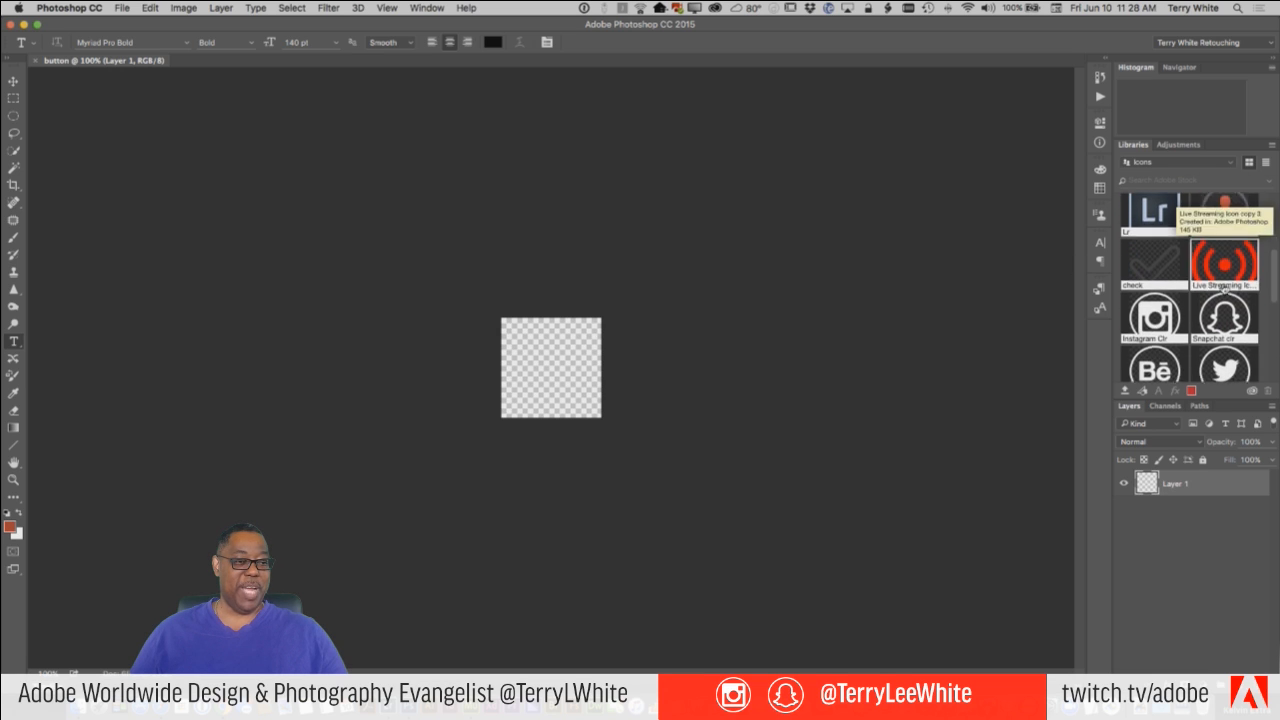
{"action": "scroll", "coordinate": [1224, 286], "scroll_direction": "down", "scroll_amount": 1}
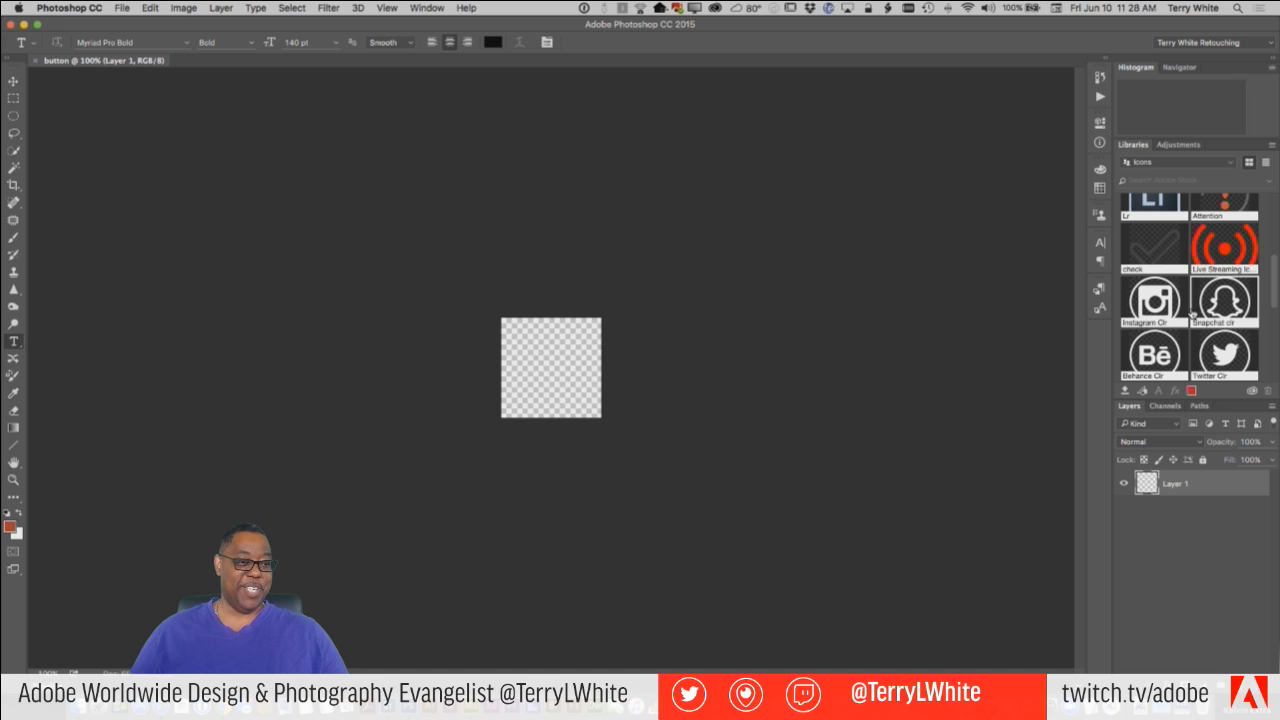
{"action": "scroll", "coordinate": [1190, 313], "scroll_direction": "down", "scroll_amount": 3}
{"action": "scroll", "coordinate": [1191, 313], "scroll_direction": "down", "scroll_amount": 1}
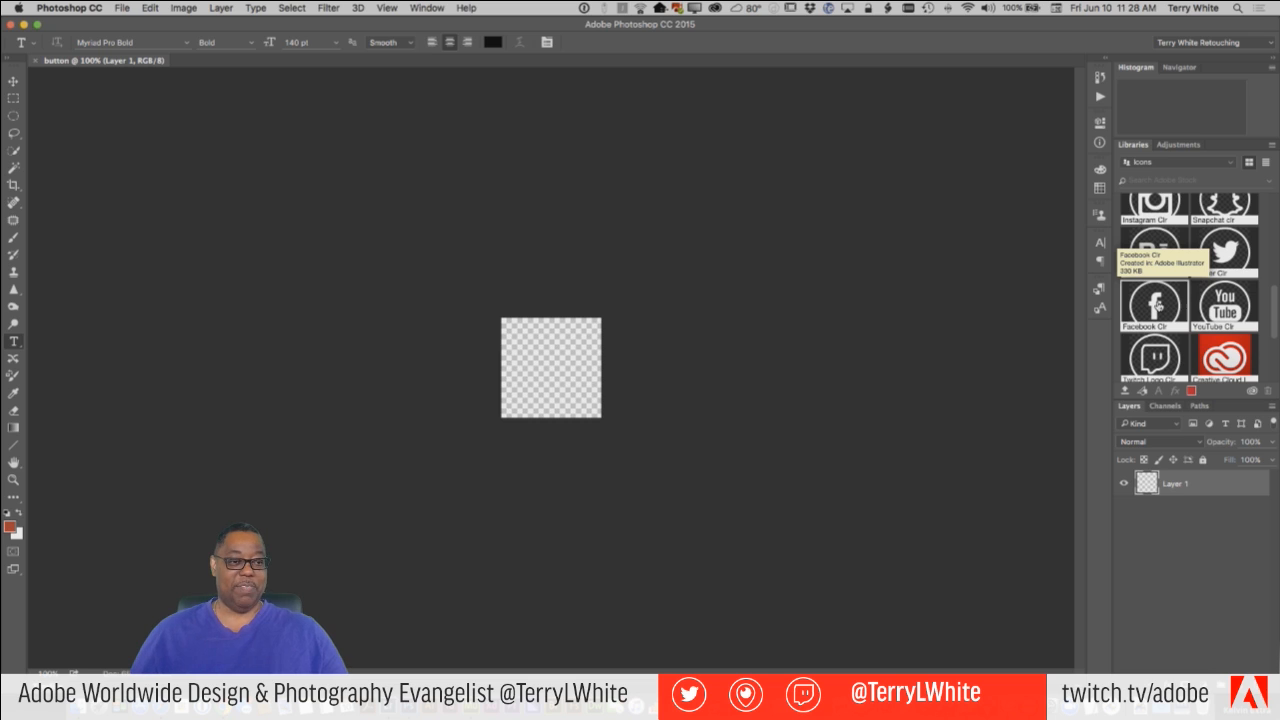
{"action": "left_click_drag", "start_coordinate": [1155, 303], "coordinate": [548, 344]}
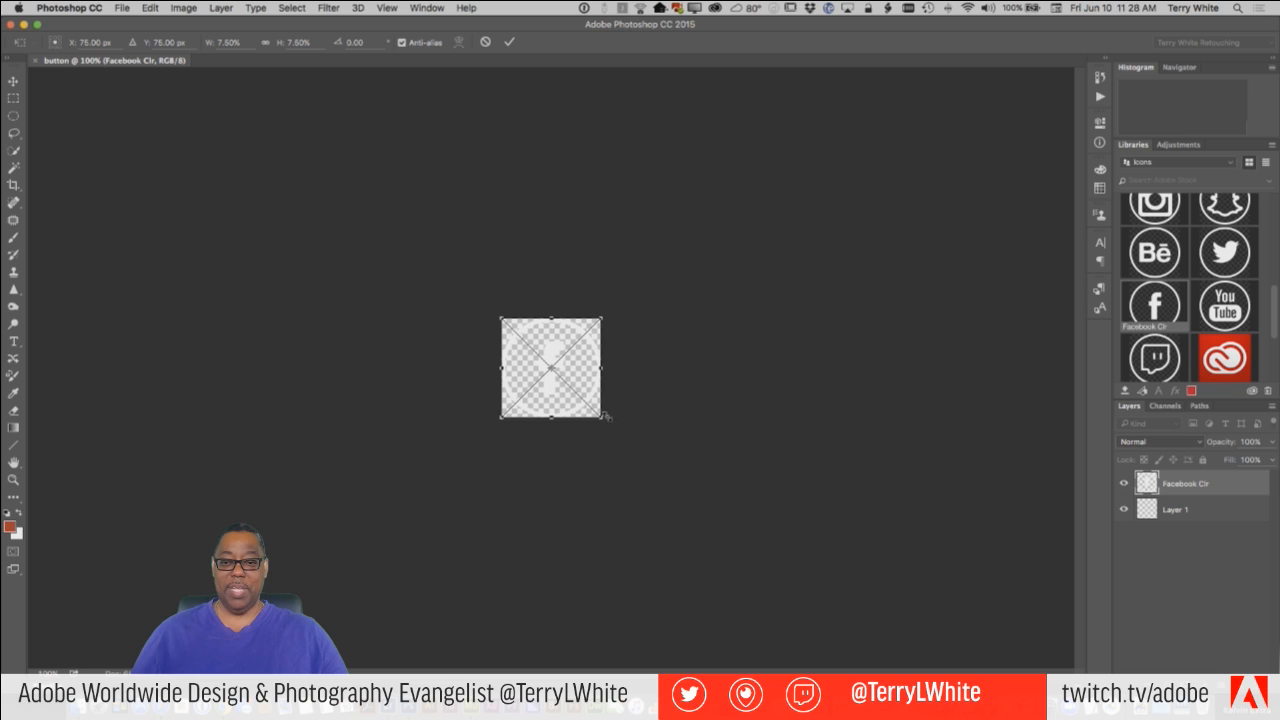
{"action": "key", "text": "Return"}
{"action": "key", "text": "t"}
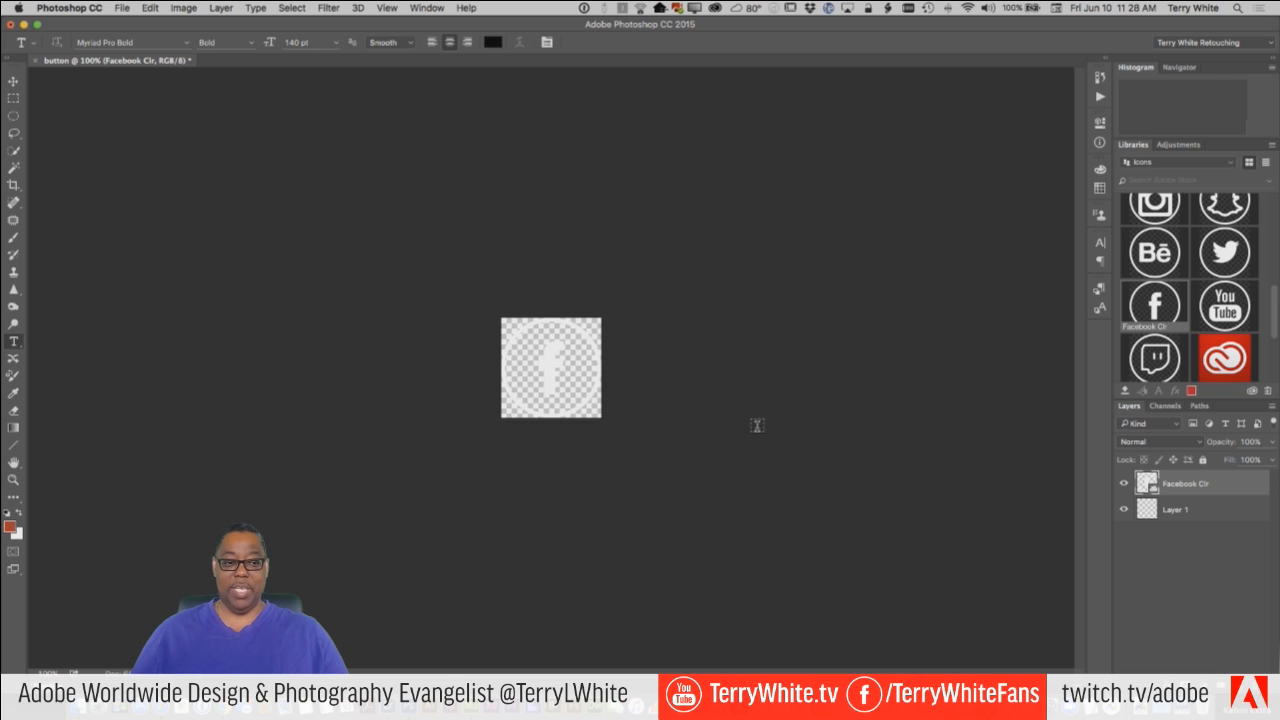
Duplicate the Facebook Clr layer and name the copy Over.
{"action": "left_click_drag", "start_coordinate": [1204, 487], "coordinate": [1266, 670]}
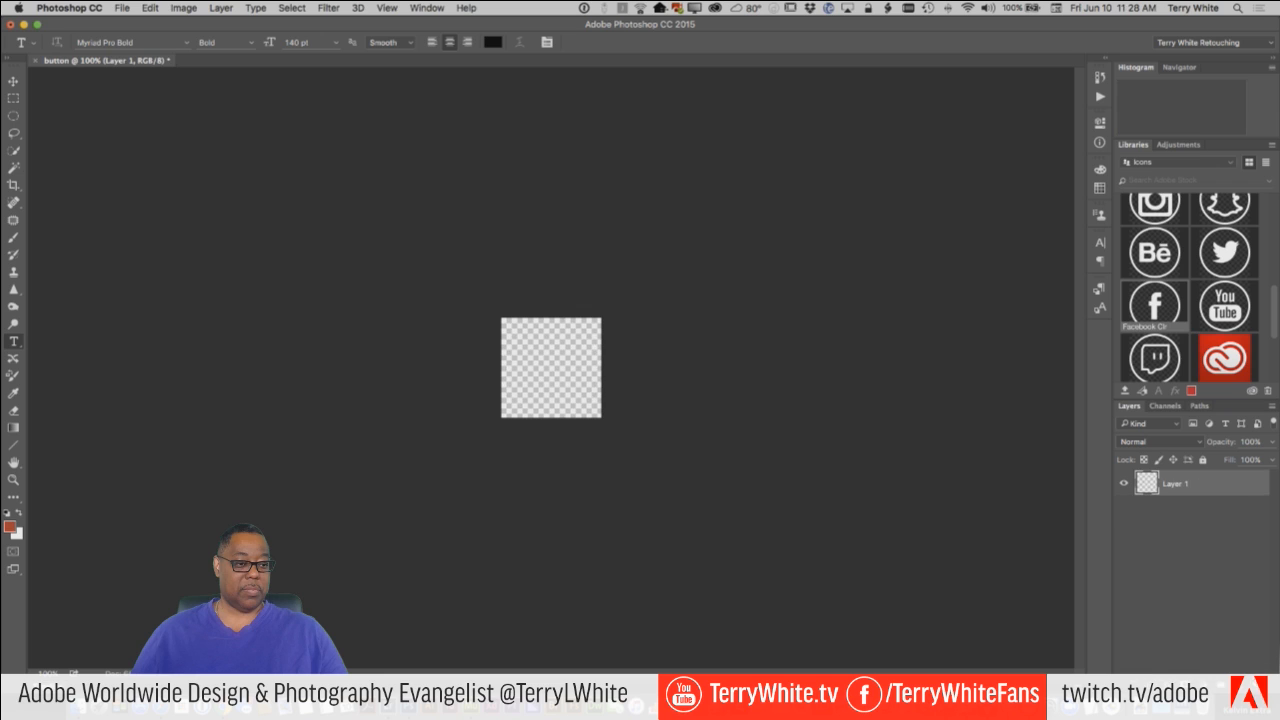
{"action": "key", "text": "super+z"}
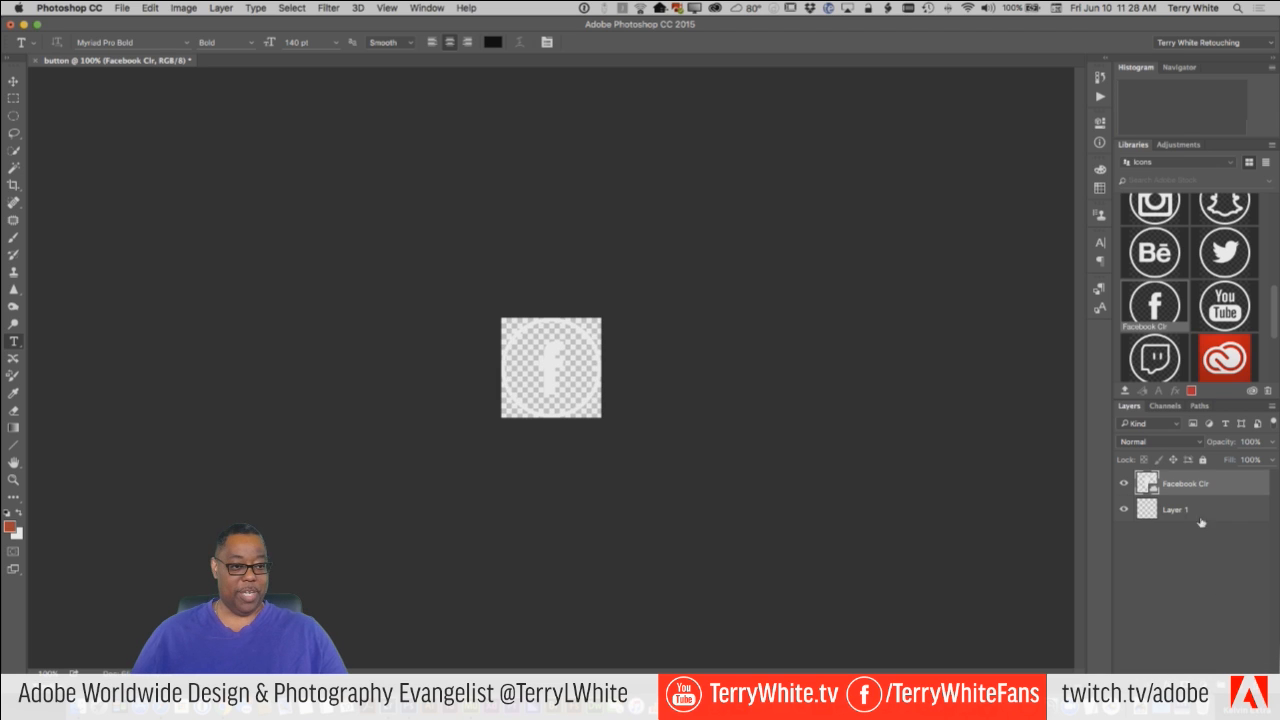
{"action": "left_click_drag", "start_coordinate": [1194, 492], "coordinate": [1249, 670]}
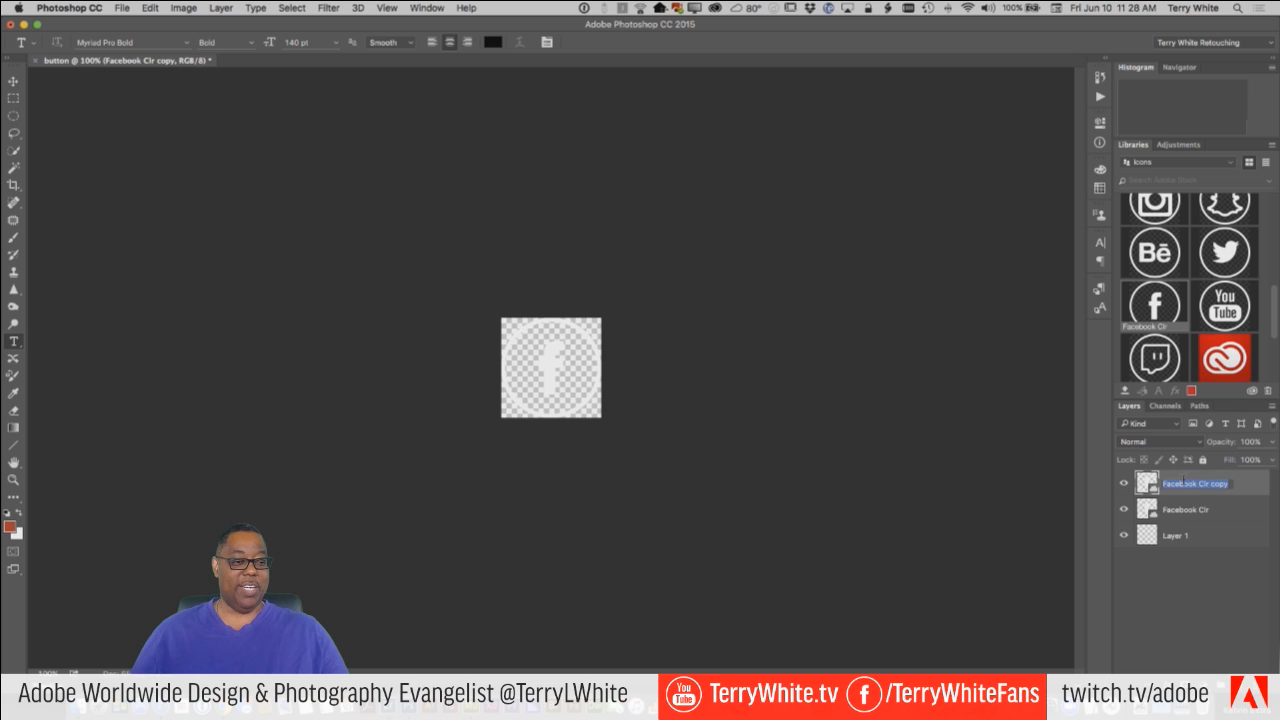
{"action": "type", "text": "O"}
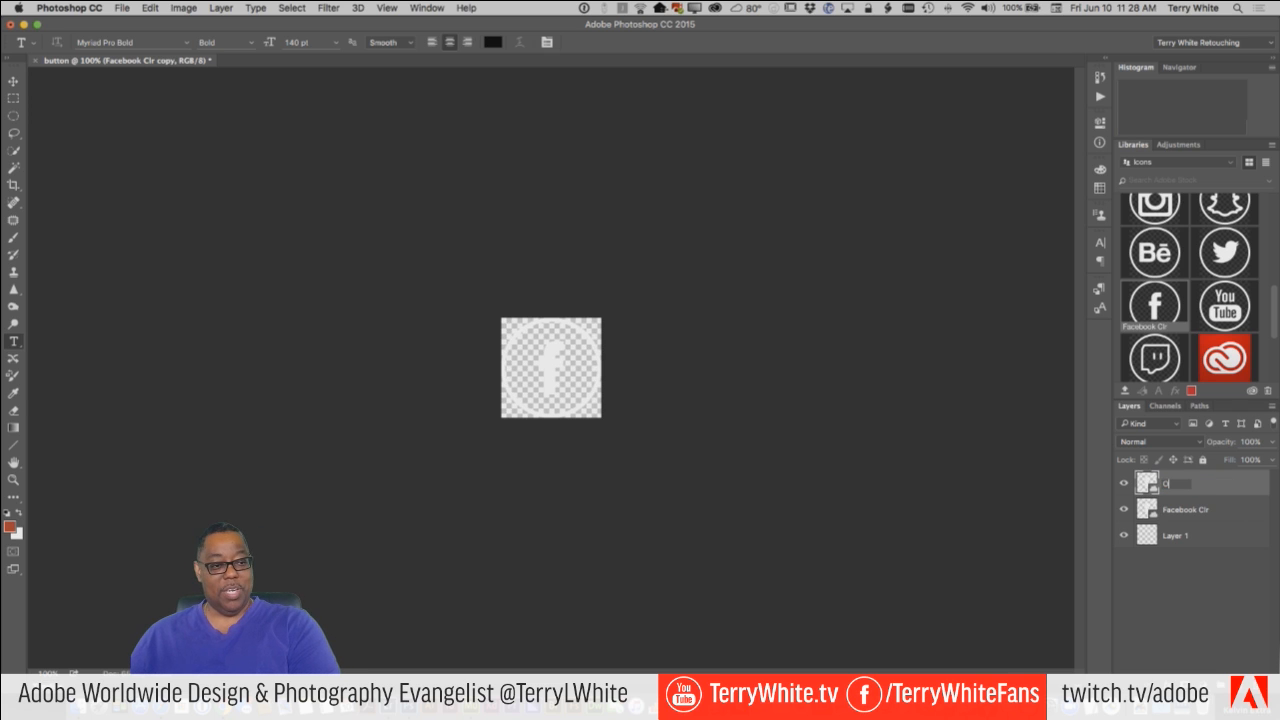
{"action": "type", "text": "ver"}
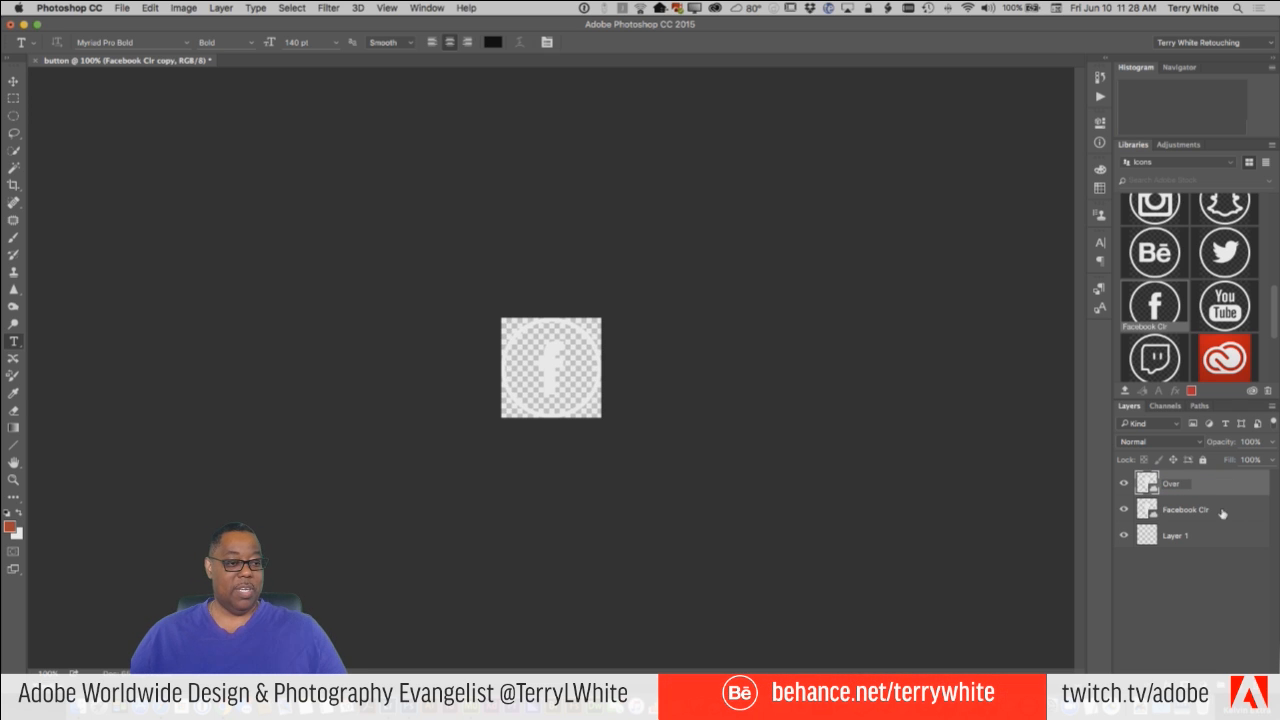
{"action": "key", "text": "Return"}
Rename the original Facebook Clr layer Normal and delete the empty Layer 1.
{"action": "double_click", "coordinate": [1184, 512]}
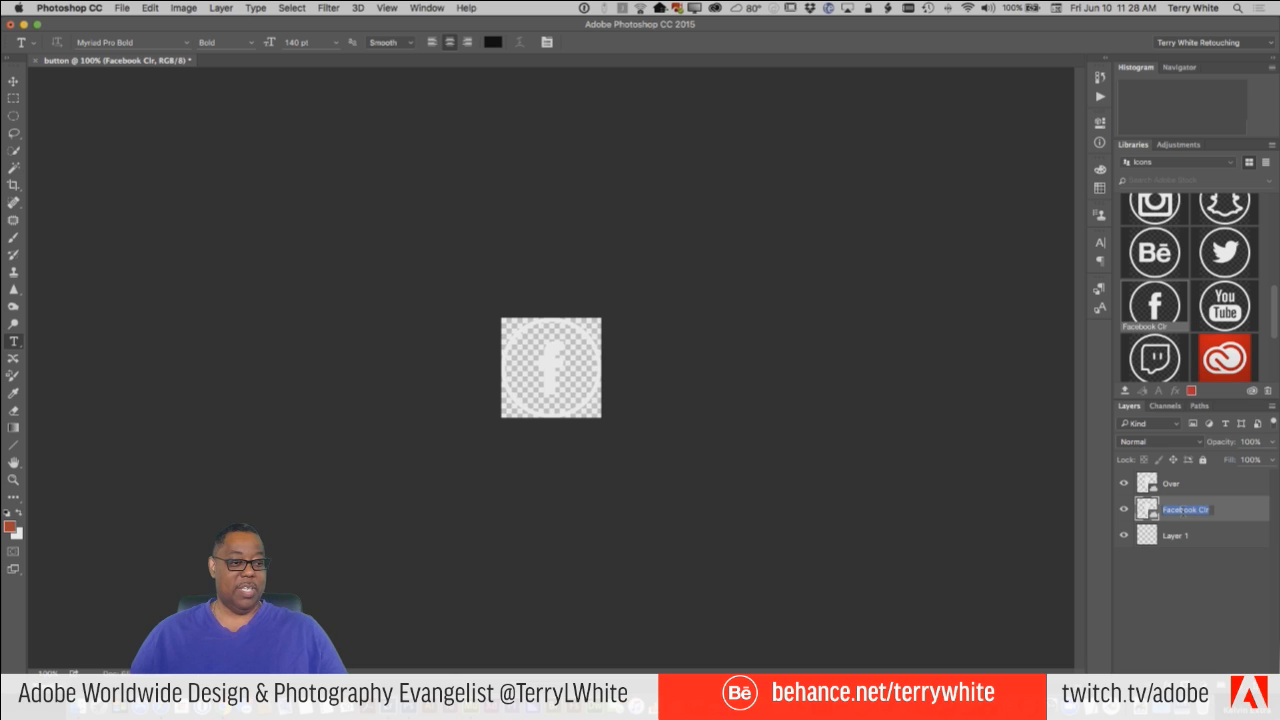
{"action": "type", "text": "Norma"}
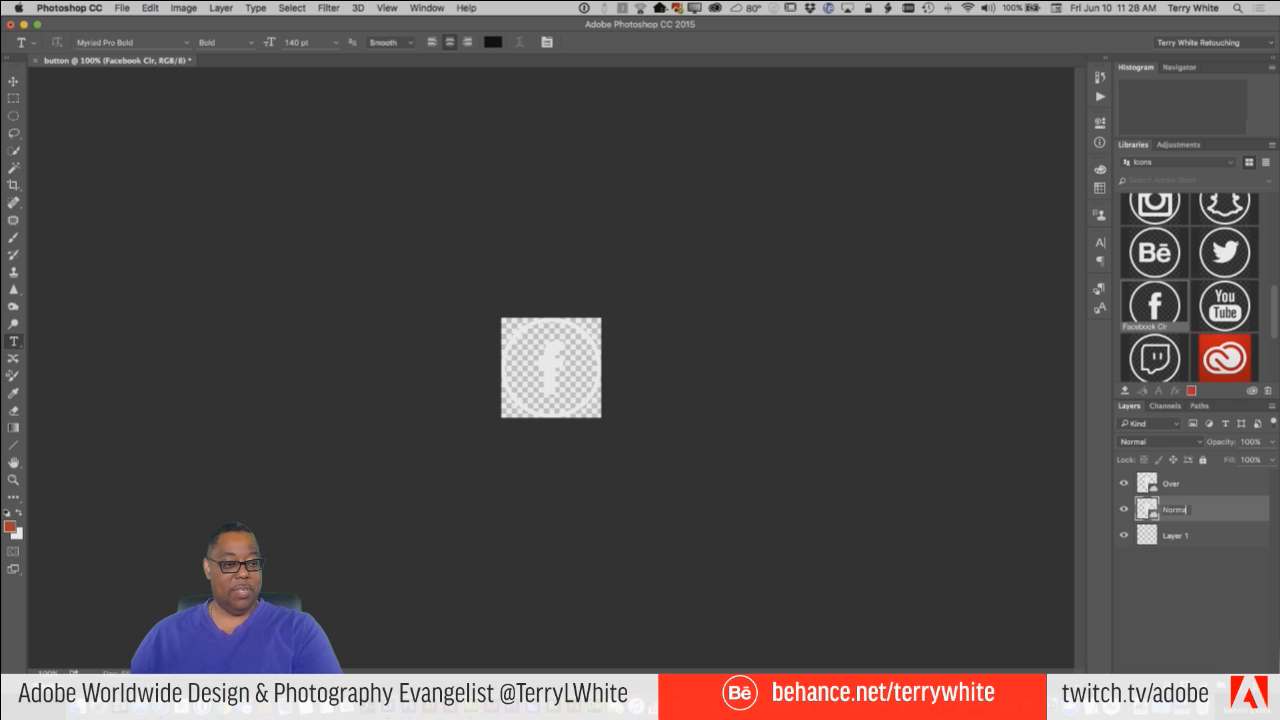
{"action": "type", "text": "l"}
{"action": "key", "text": "Return"}
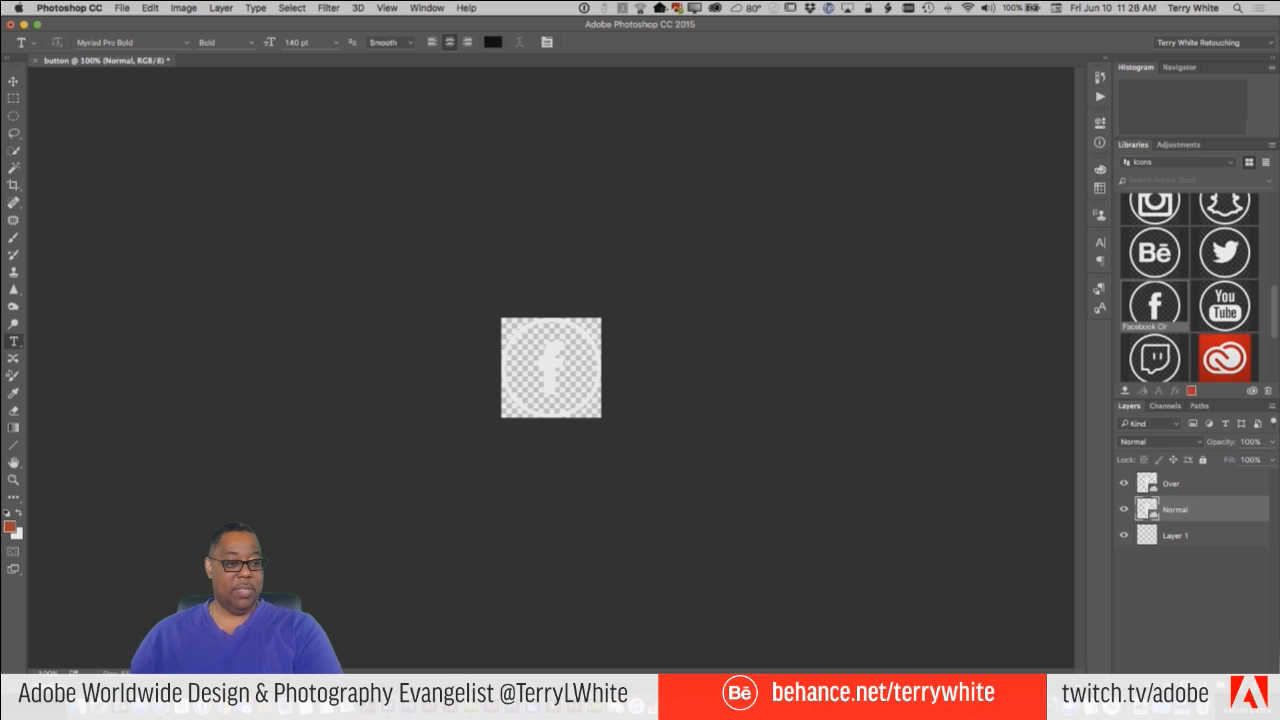
{"action": "double_click", "coordinate": [1171, 540]}
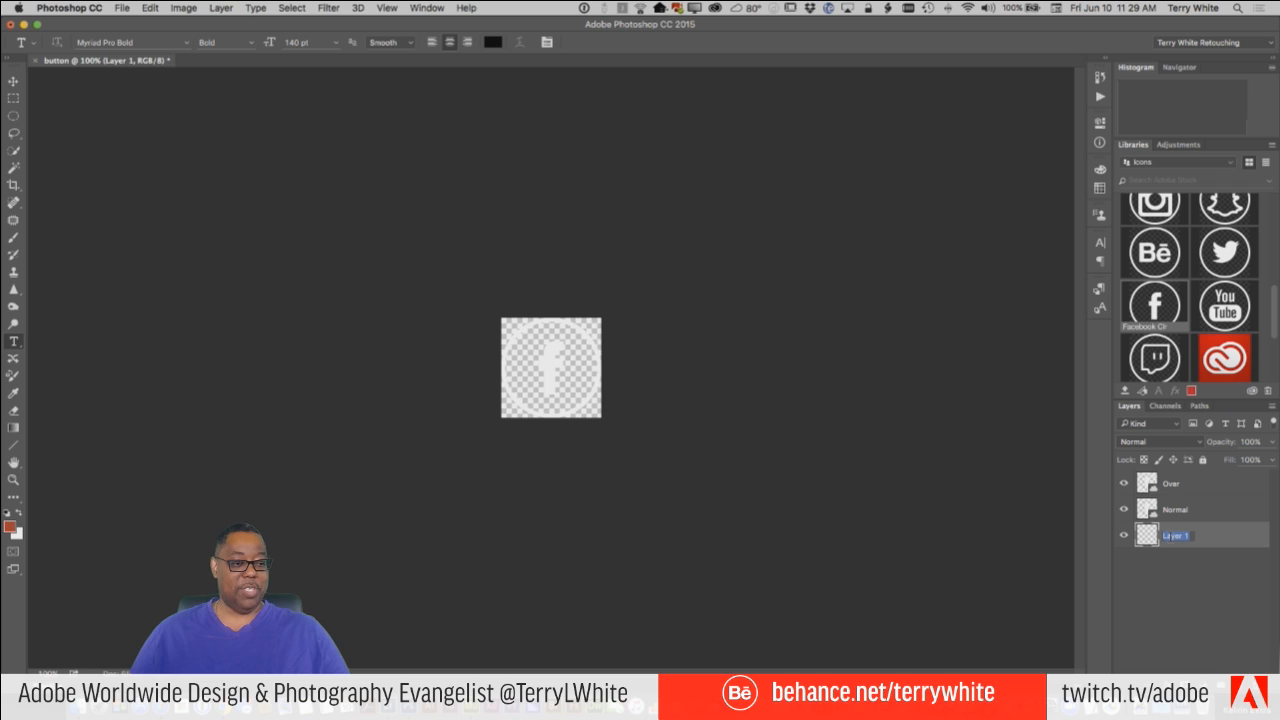
{"action": "left_click_drag", "start_coordinate": [1232, 540], "coordinate": [1262, 700]}
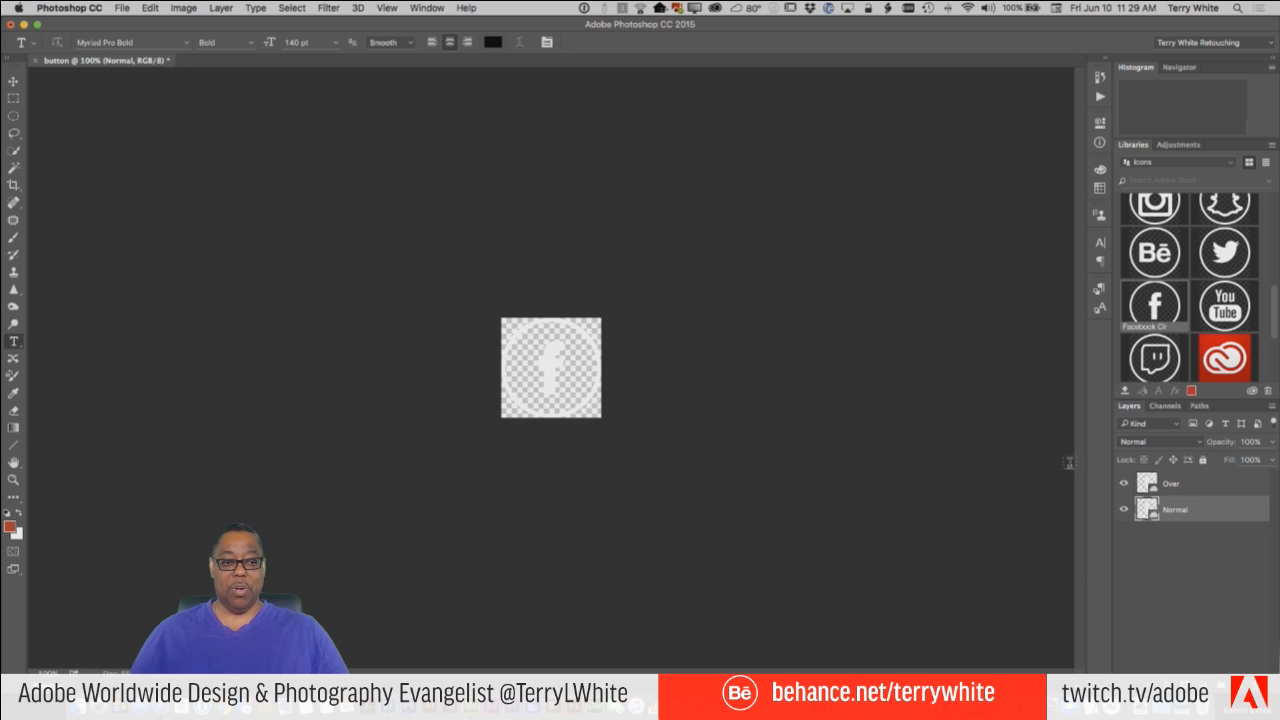
Hide the Over layer and give the Normal layer a blue Color Overlay (#0c00ff) at 44% opacity.
{"action": "left_click", "coordinate": [1124, 484]}
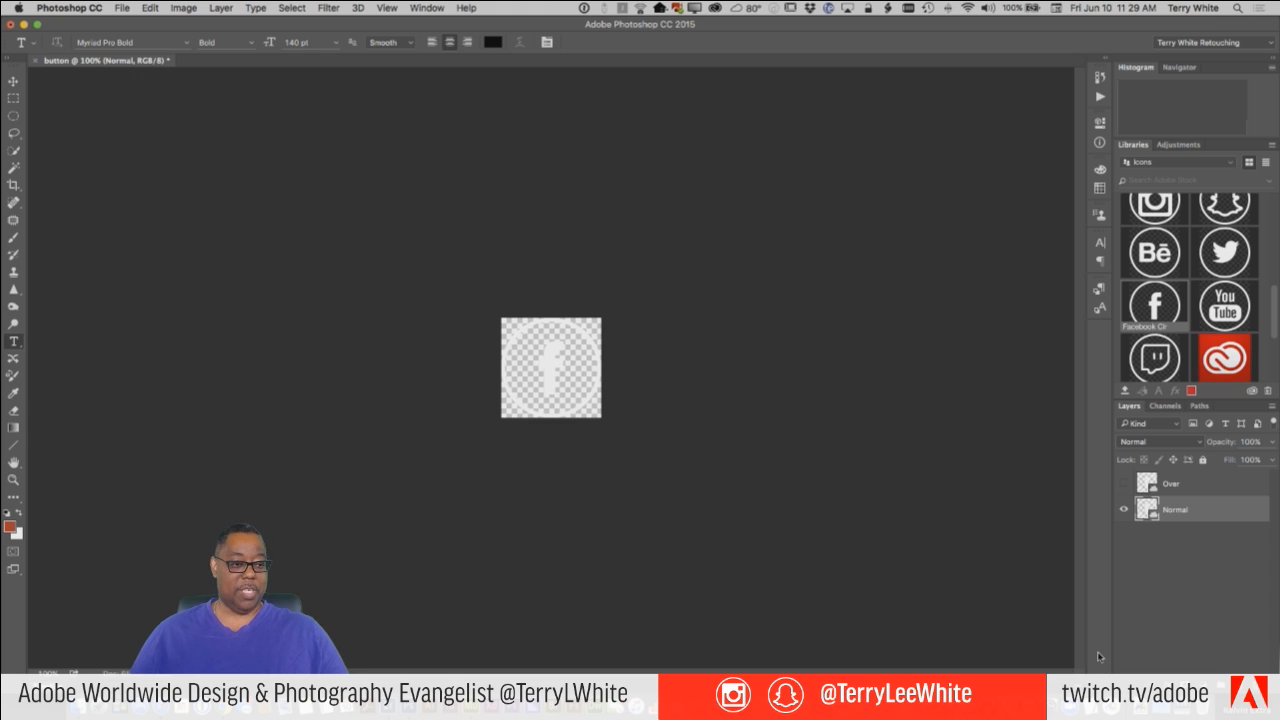
{"action": "left_click", "coordinate": [1163, 678]}
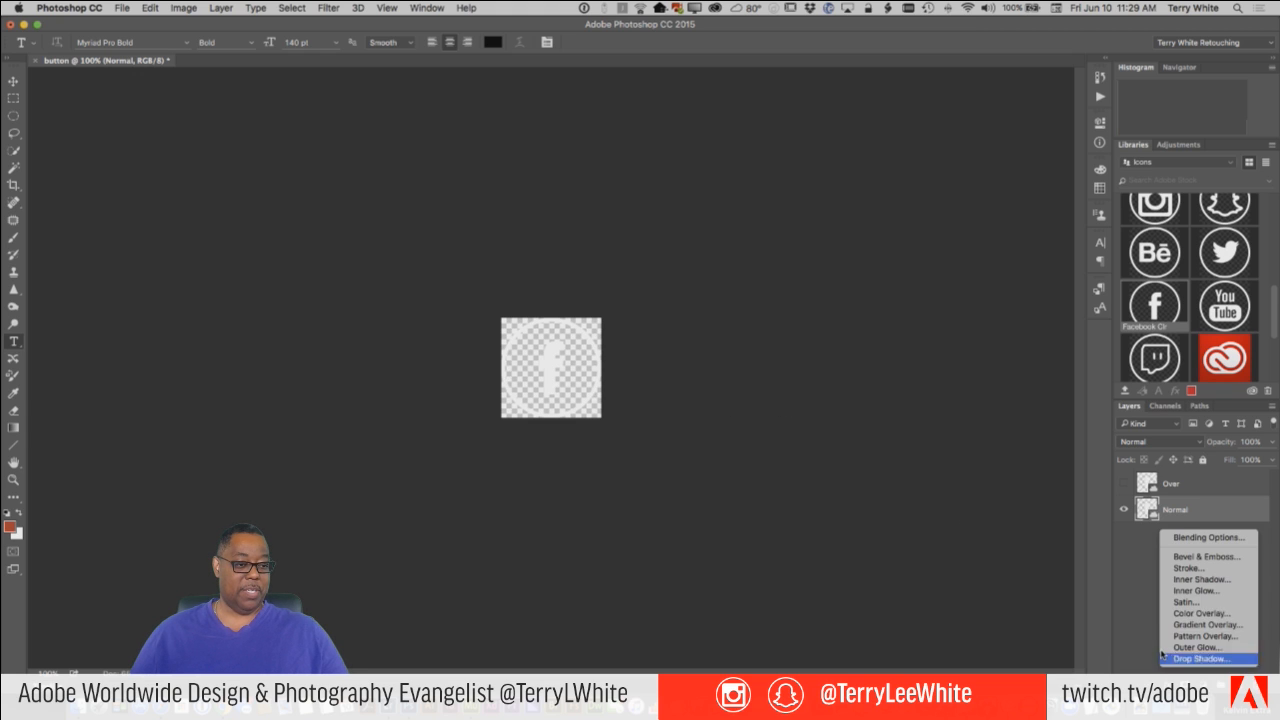
{"action": "left_click", "coordinate": [1201, 613]}
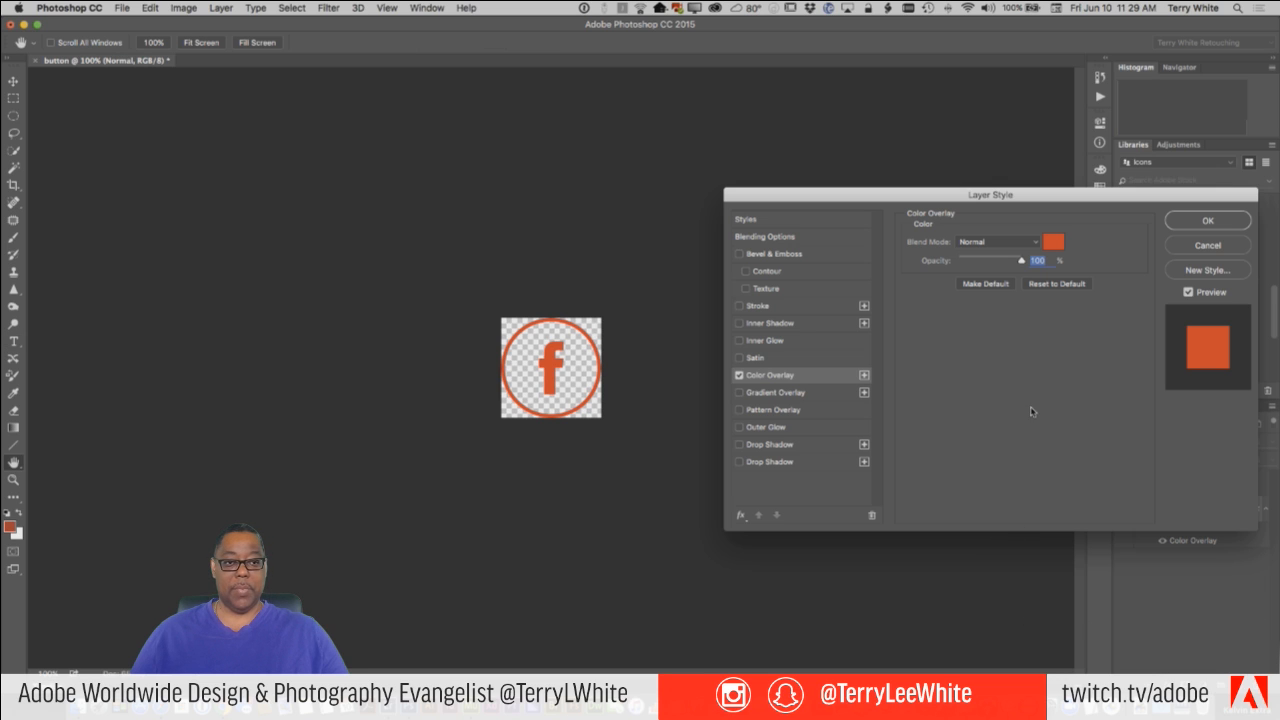
{"action": "left_click", "coordinate": [1053, 243]}
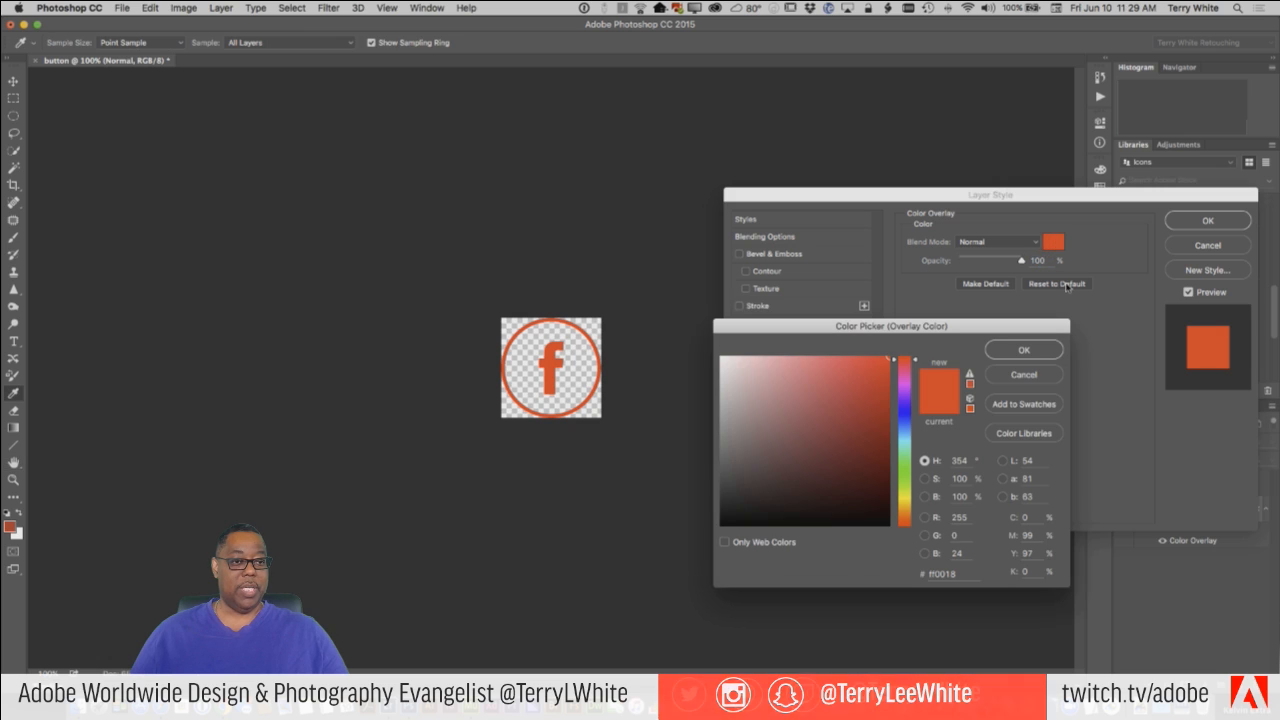
{"action": "left_click", "coordinate": [907, 413]}
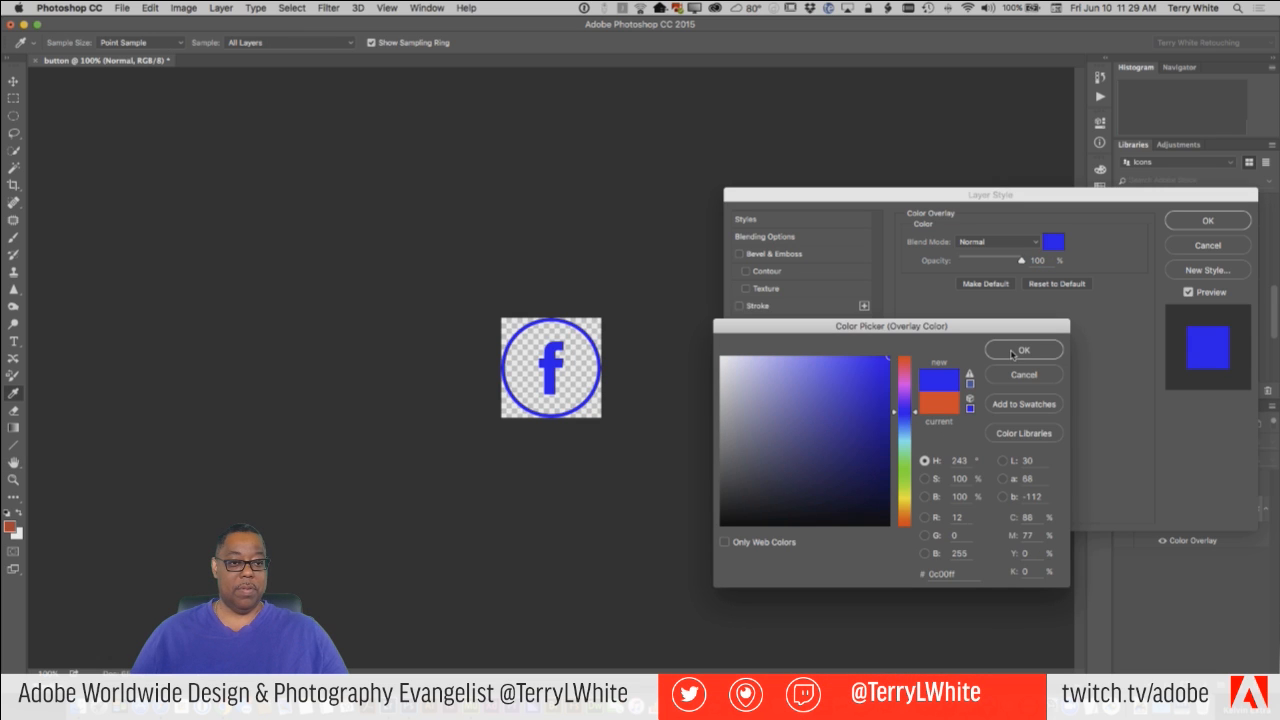
{"action": "left_click", "coordinate": [1022, 350]}
{"action": "left_click_drag", "start_coordinate": [1020, 262], "coordinate": [986, 264]}
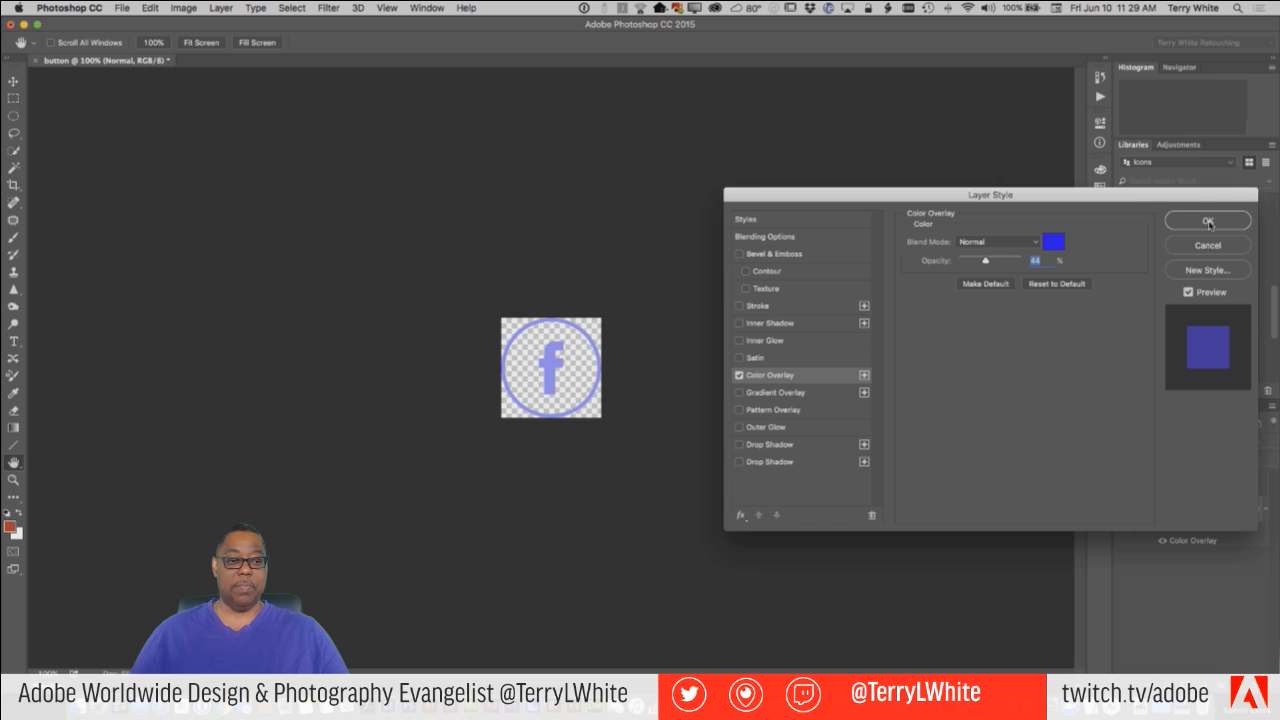
{"action": "left_click", "coordinate": [1208, 222]}
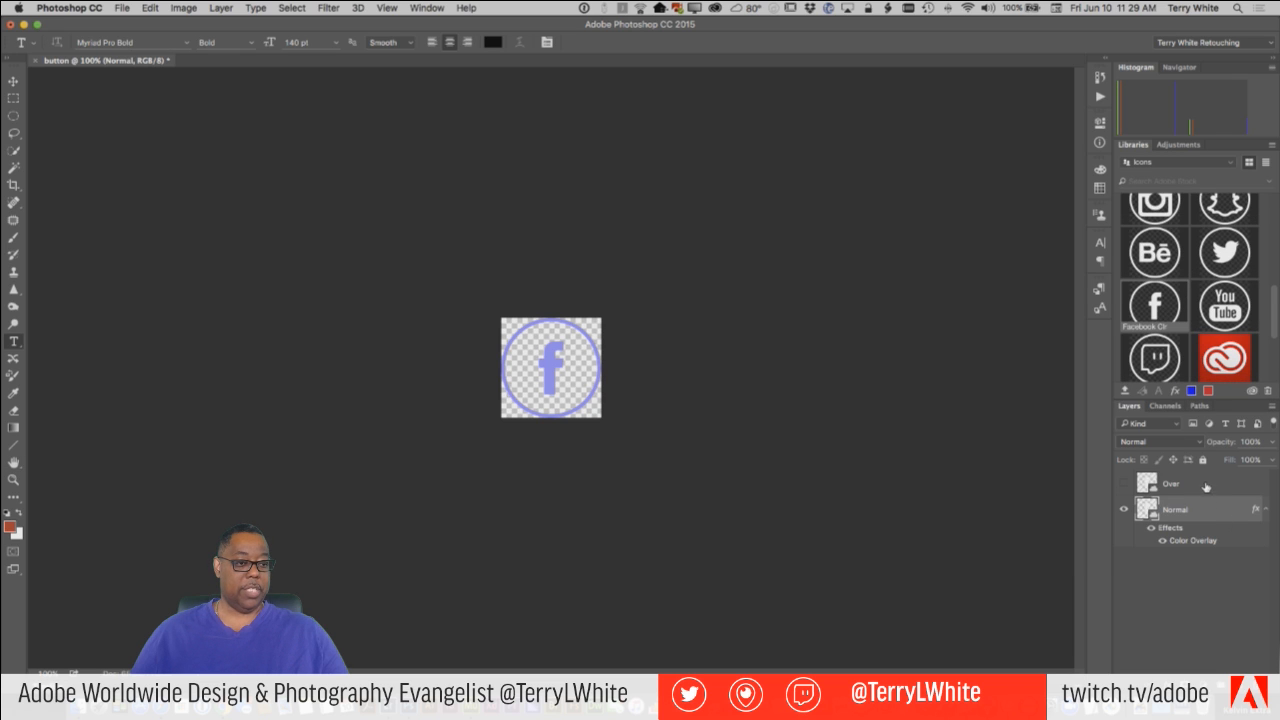
Delete the old Over layer, duplicate the Normal layer with its effect, and name the copy Over.
{"action": "left_click_drag", "start_coordinate": [1206, 487], "coordinate": [1267, 680]}
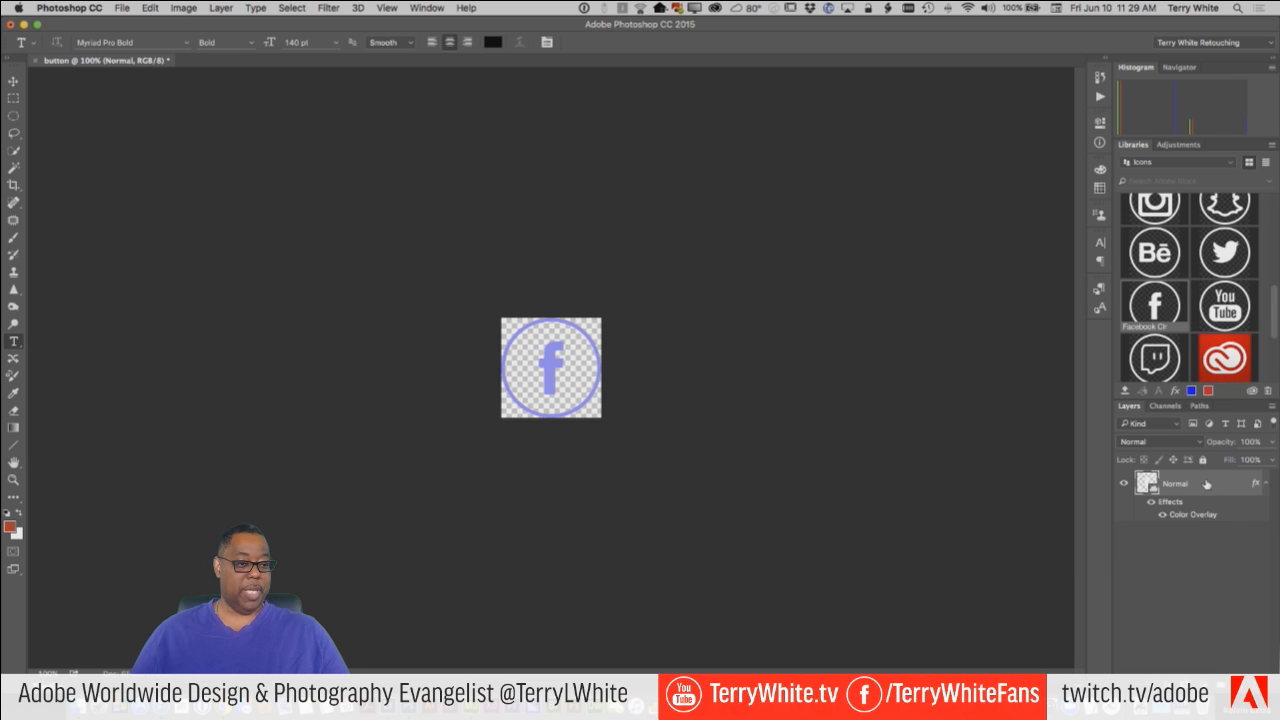
{"action": "left_click_drag", "start_coordinate": [1206, 484], "coordinate": [1250, 679]}
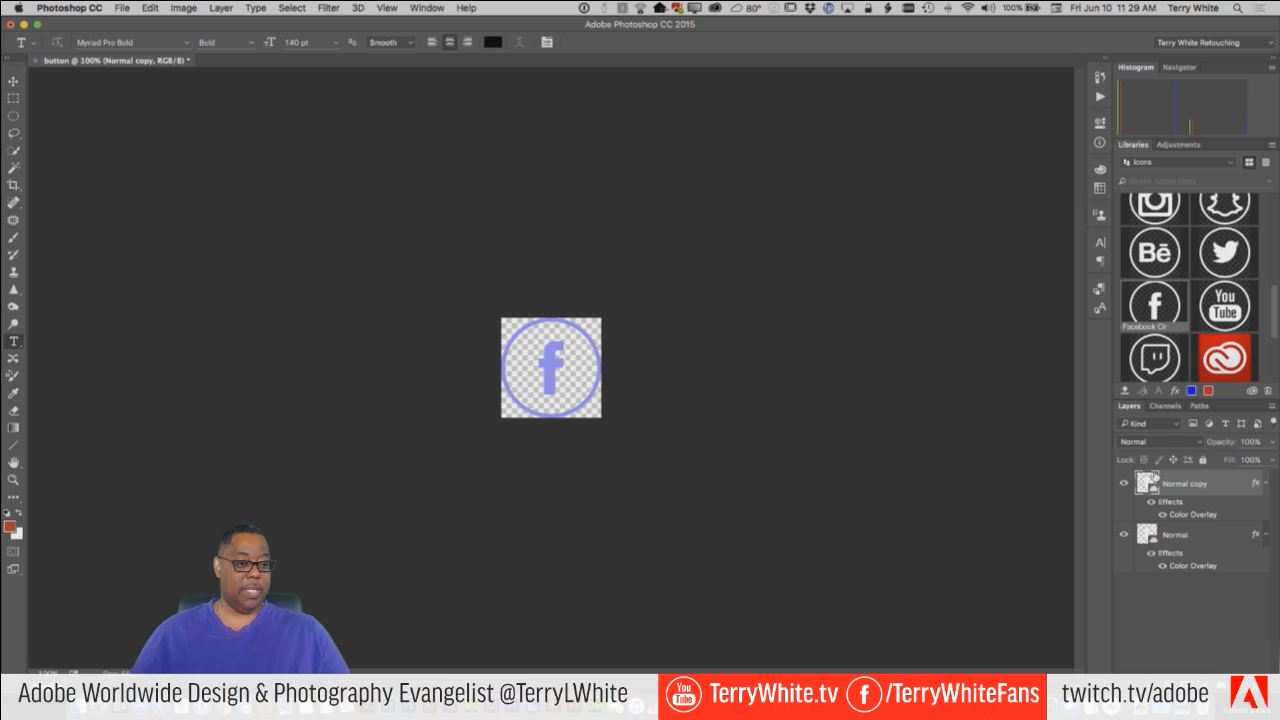
{"action": "double_click", "coordinate": [1196, 483]}
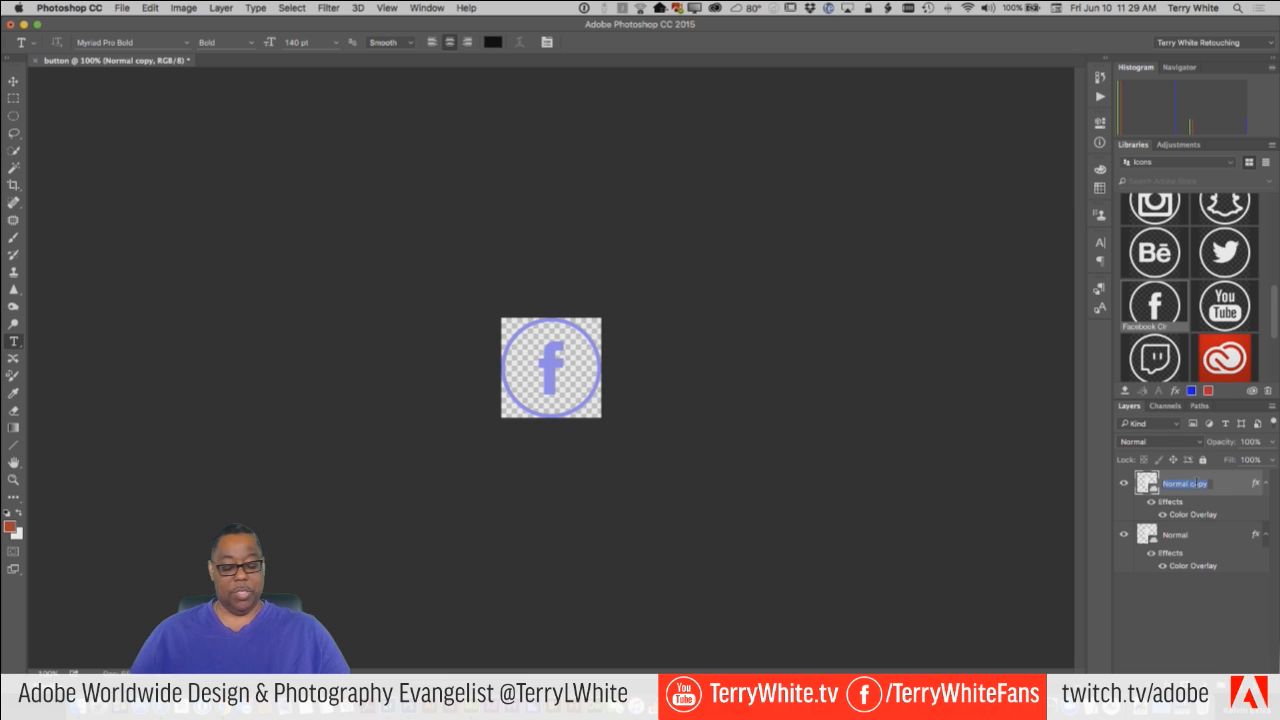
{"action": "type", "text": "Over"}
{"action": "key", "text": "Return"}
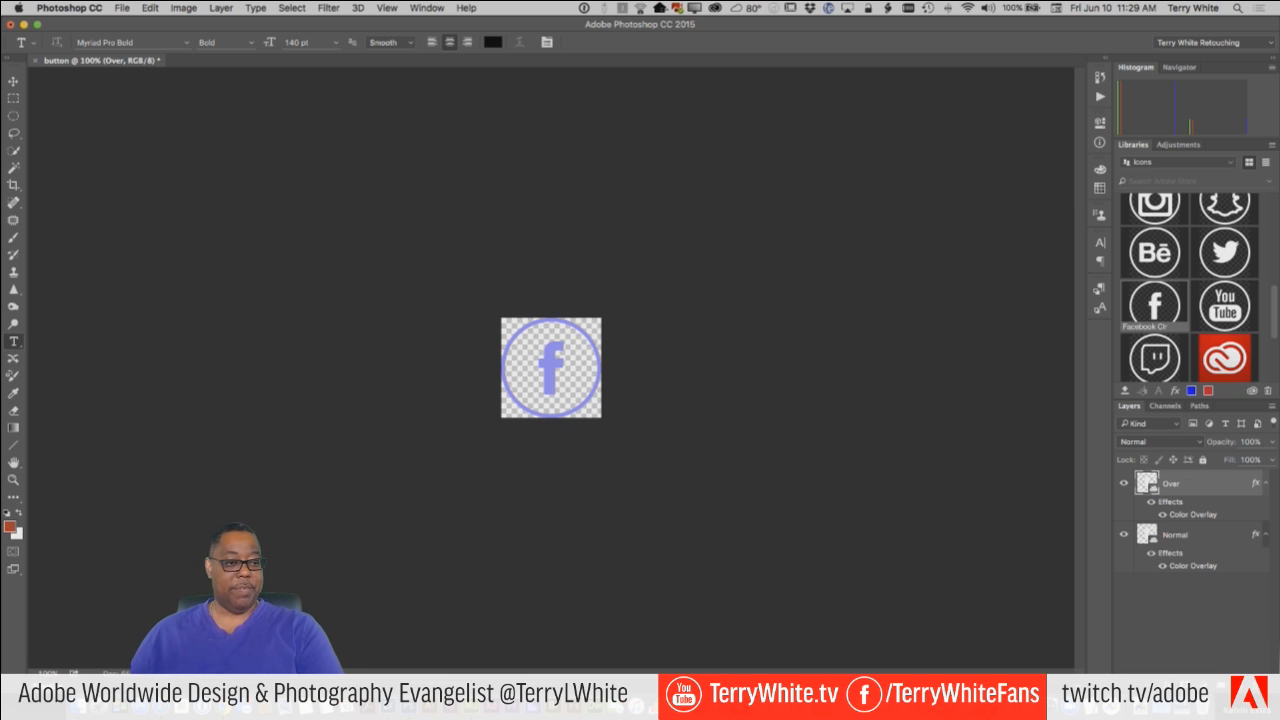
Set the Over layer's Color Overlay opacity to 100%.
{"action": "double_click", "coordinate": [1193, 514]}
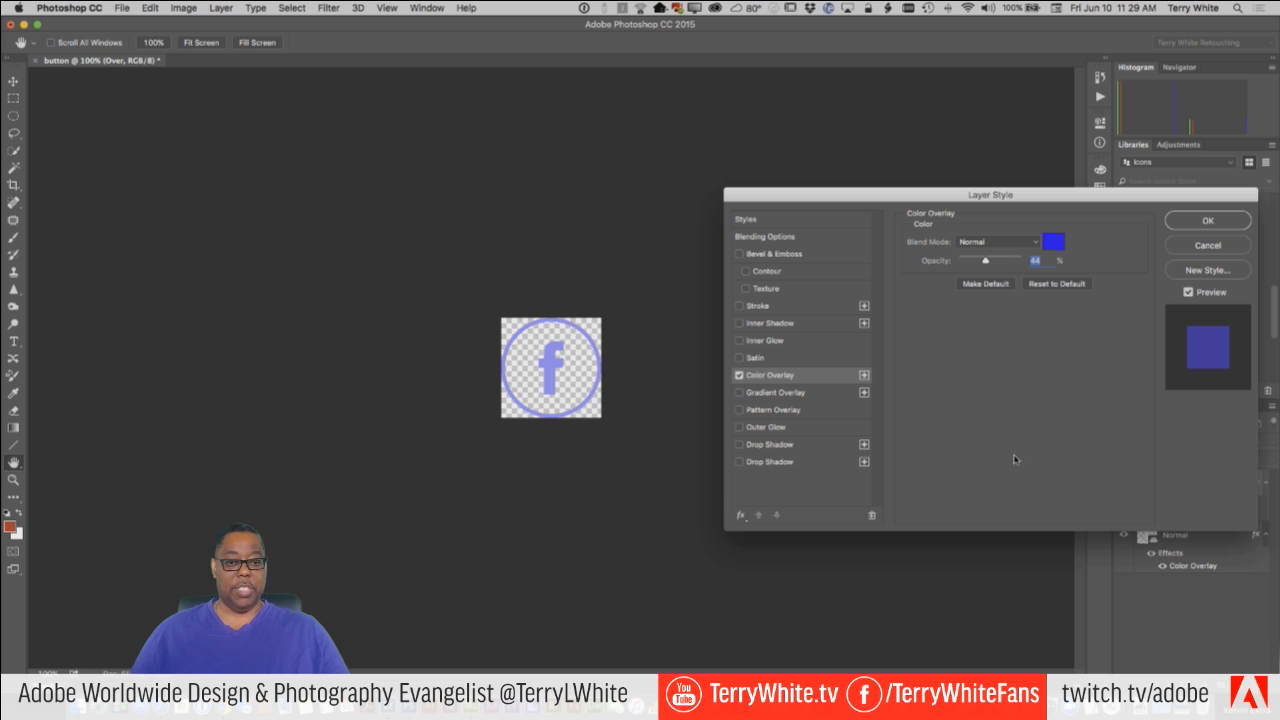
{"action": "left_click_drag", "start_coordinate": [985, 262], "coordinate": [1024, 262]}
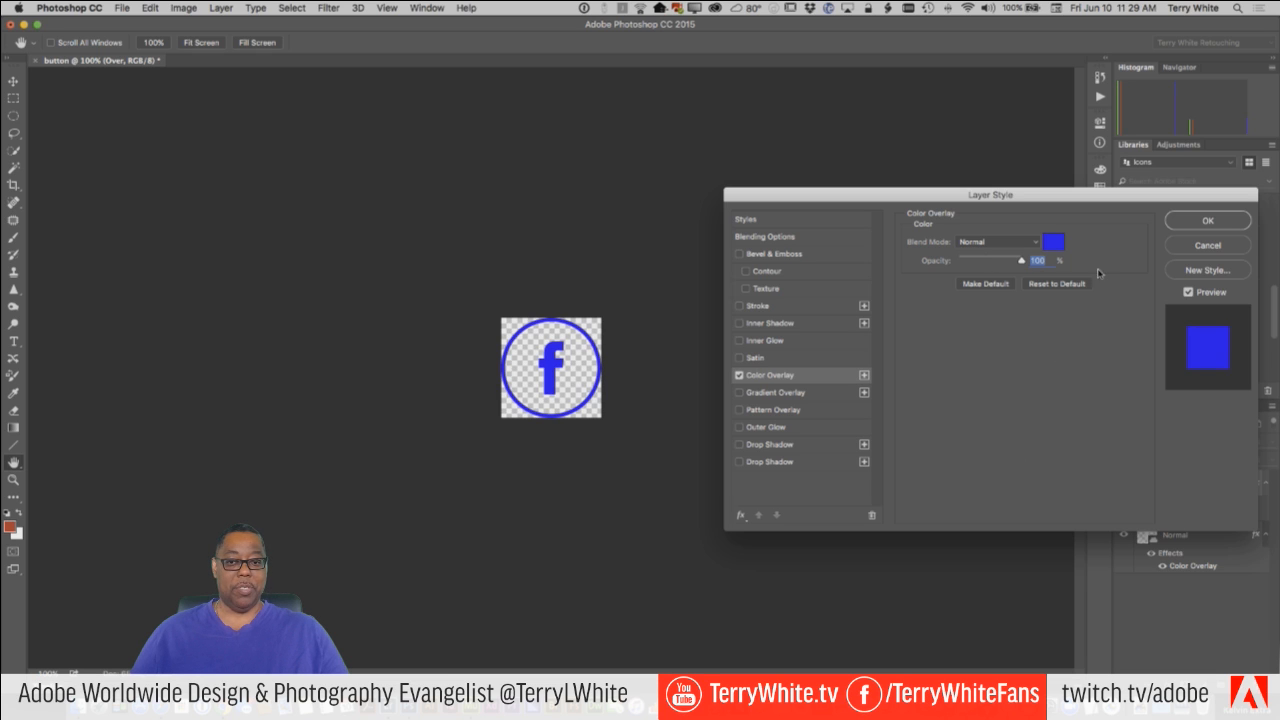
{"action": "left_click", "coordinate": [1207, 220]}
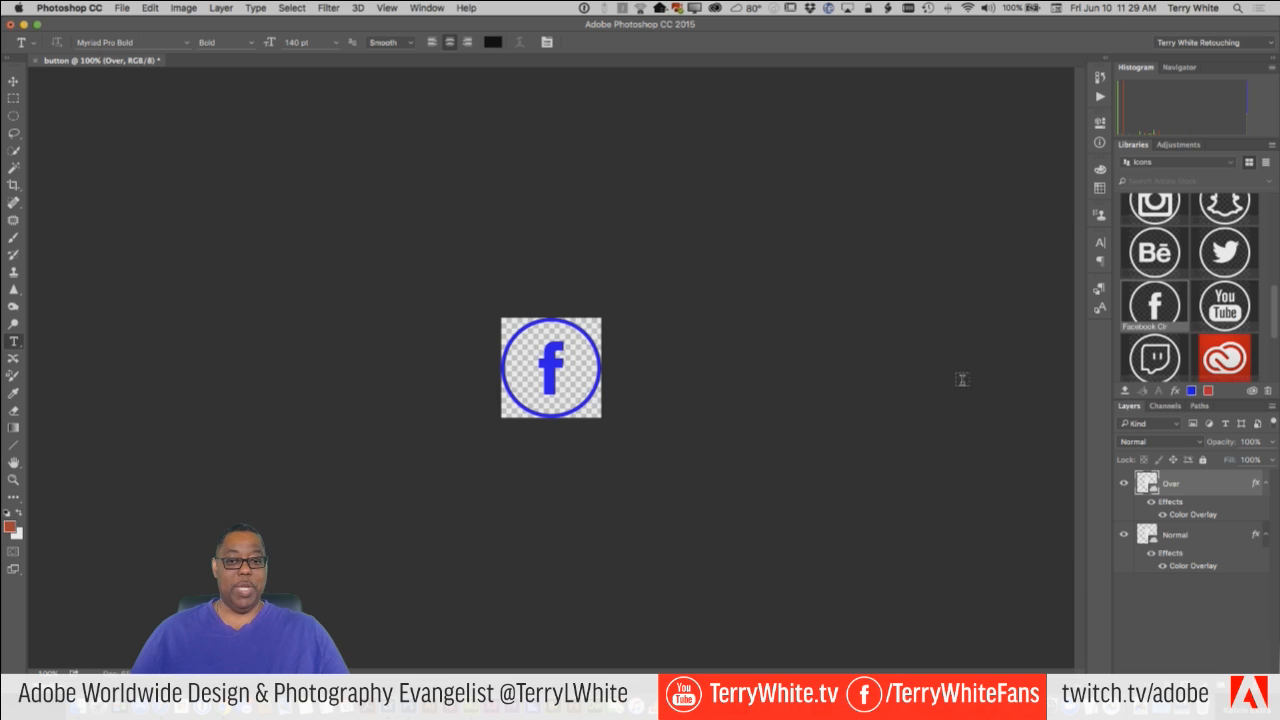
Compare the button's two states by repeatedly hiding and showing the Over layer.
{"action": "left_click", "coordinate": [1124, 484]}
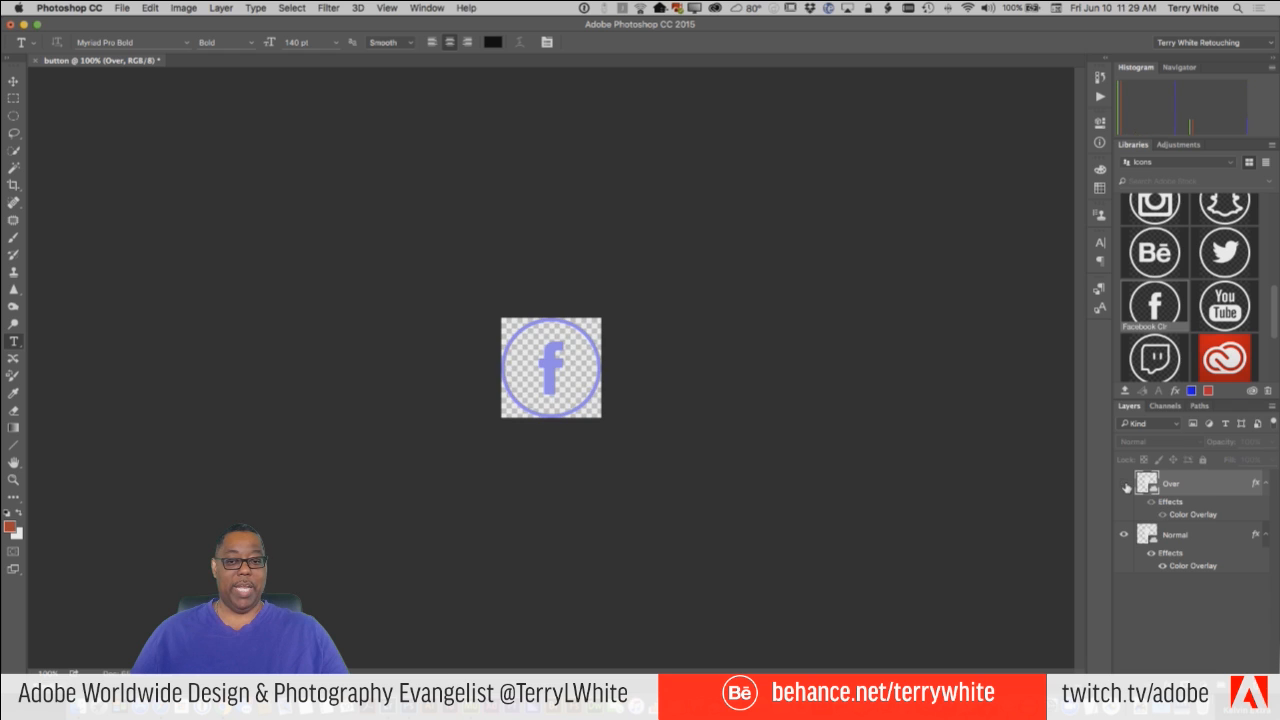
{"action": "left_click", "coordinate": [1124, 484]}
{"action": "left_click", "coordinate": [1124, 484]}
{"action": "left_click", "coordinate": [1124, 484]}
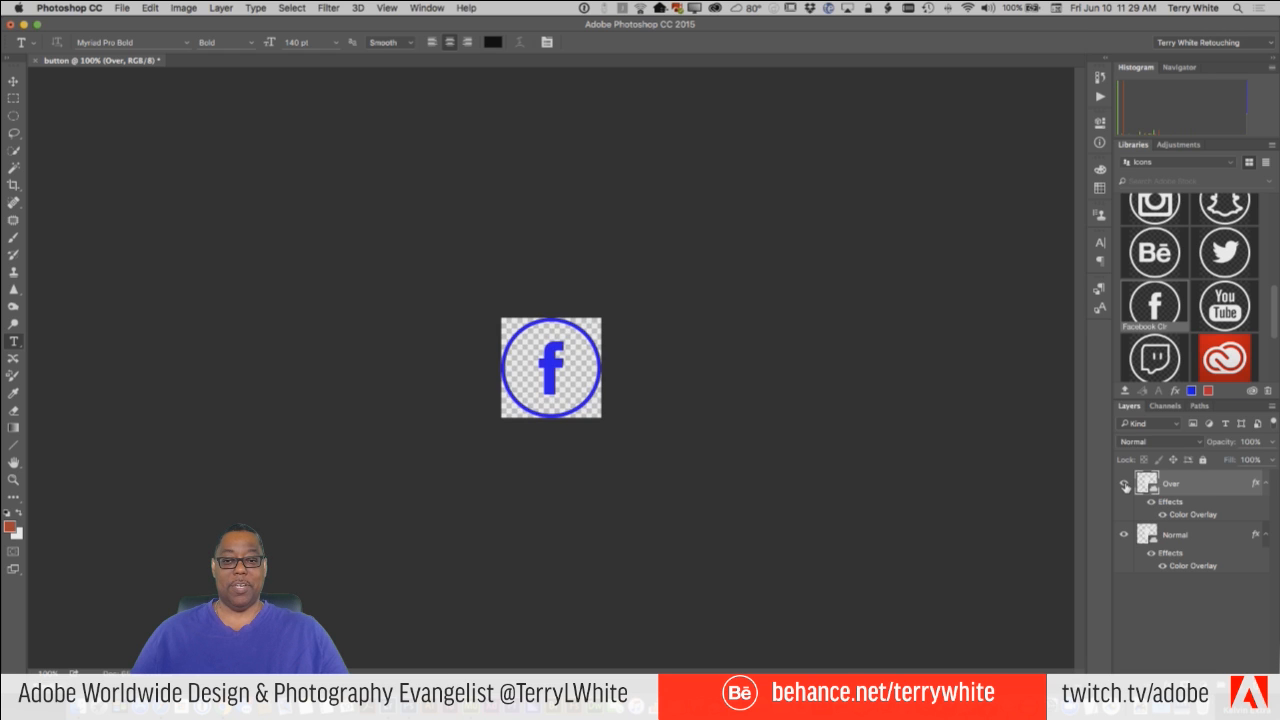
{"action": "left_click", "coordinate": [1124, 484]}
{"action": "left_click", "coordinate": [1124, 484]}
{"action": "left_click", "coordinate": [1124, 484]}
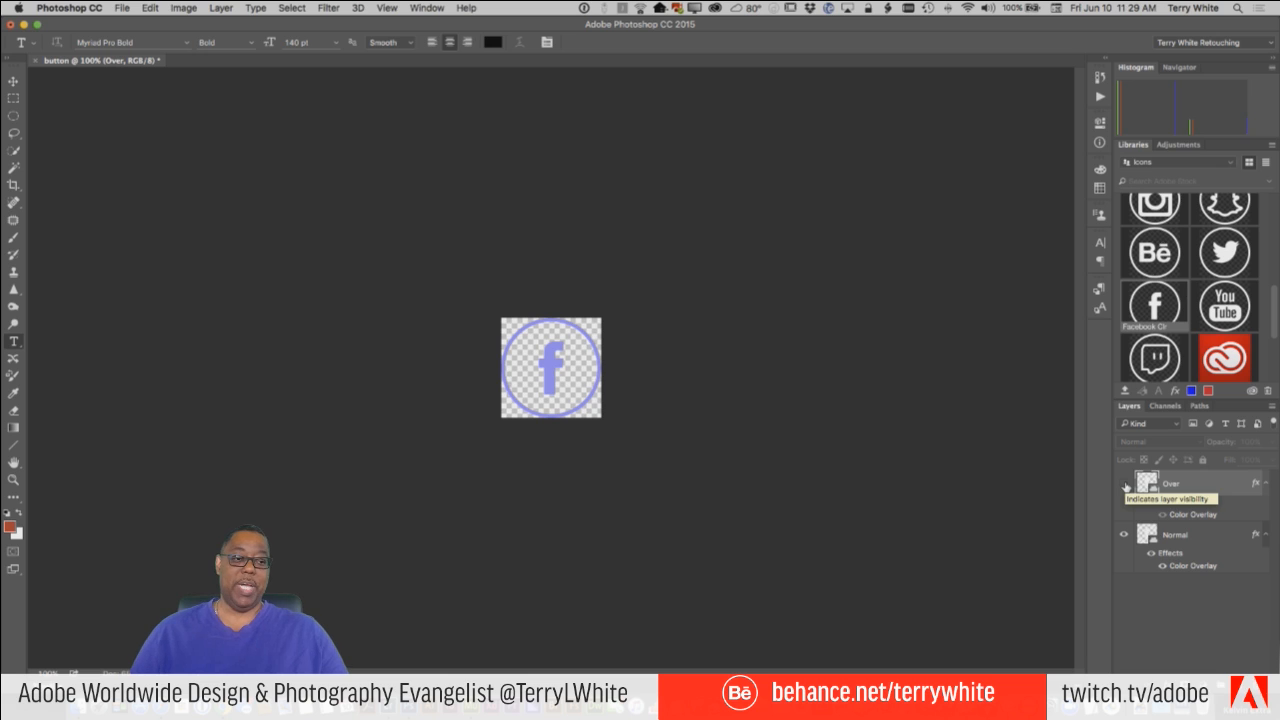
{"action": "left_click", "coordinate": [1124, 484]}
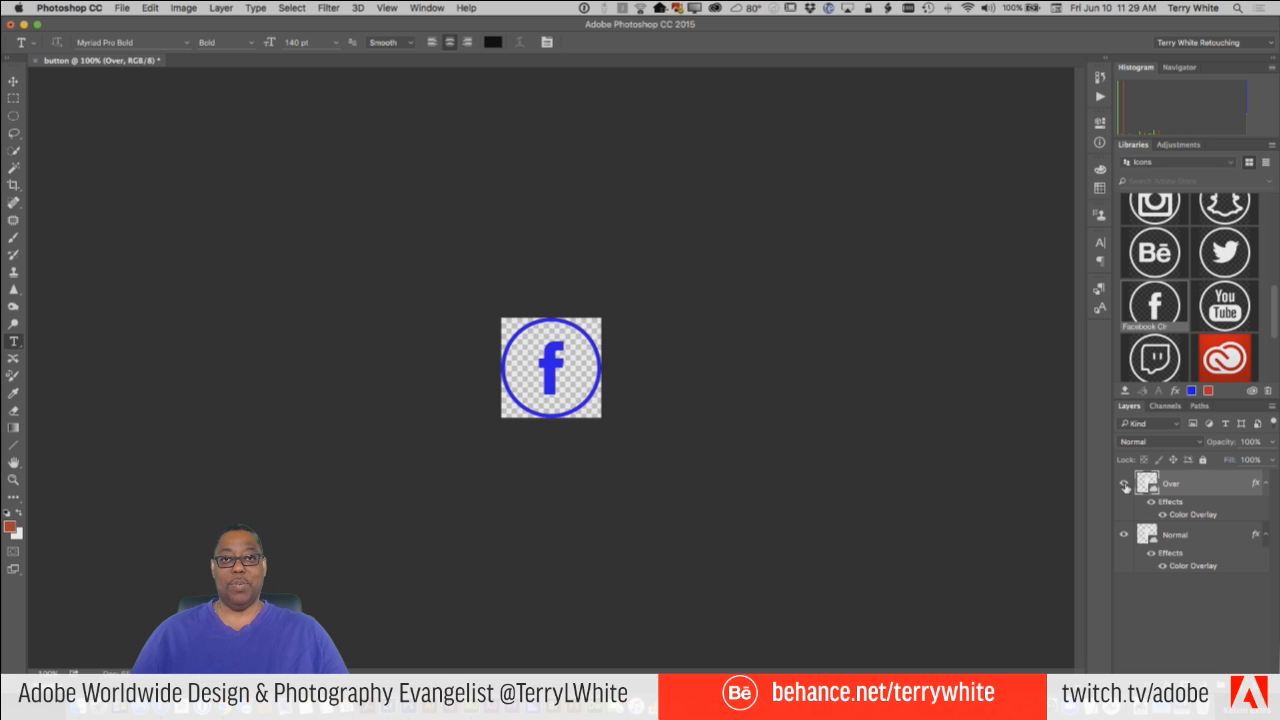
Save the button document to the Desktop as FB-button.psd with its layers kept.
{"action": "left_click", "coordinate": [121, 8]}
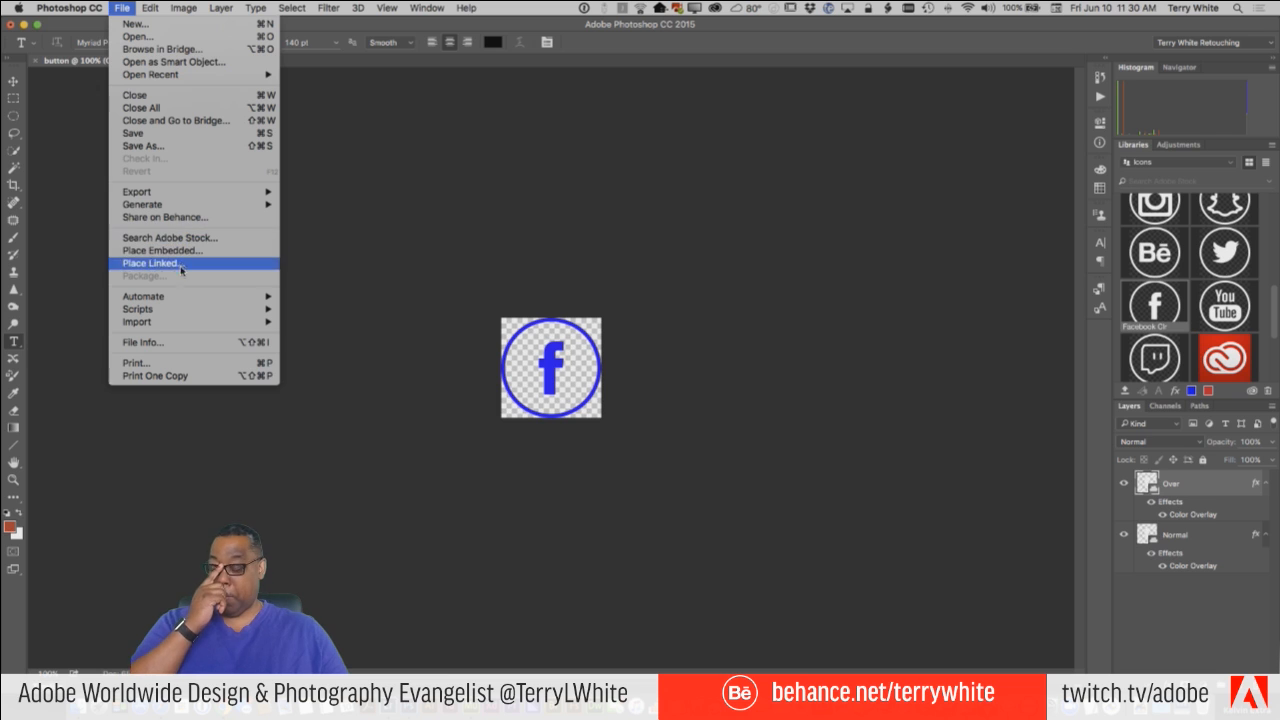
{"action": "left_click", "coordinate": [168, 148]}
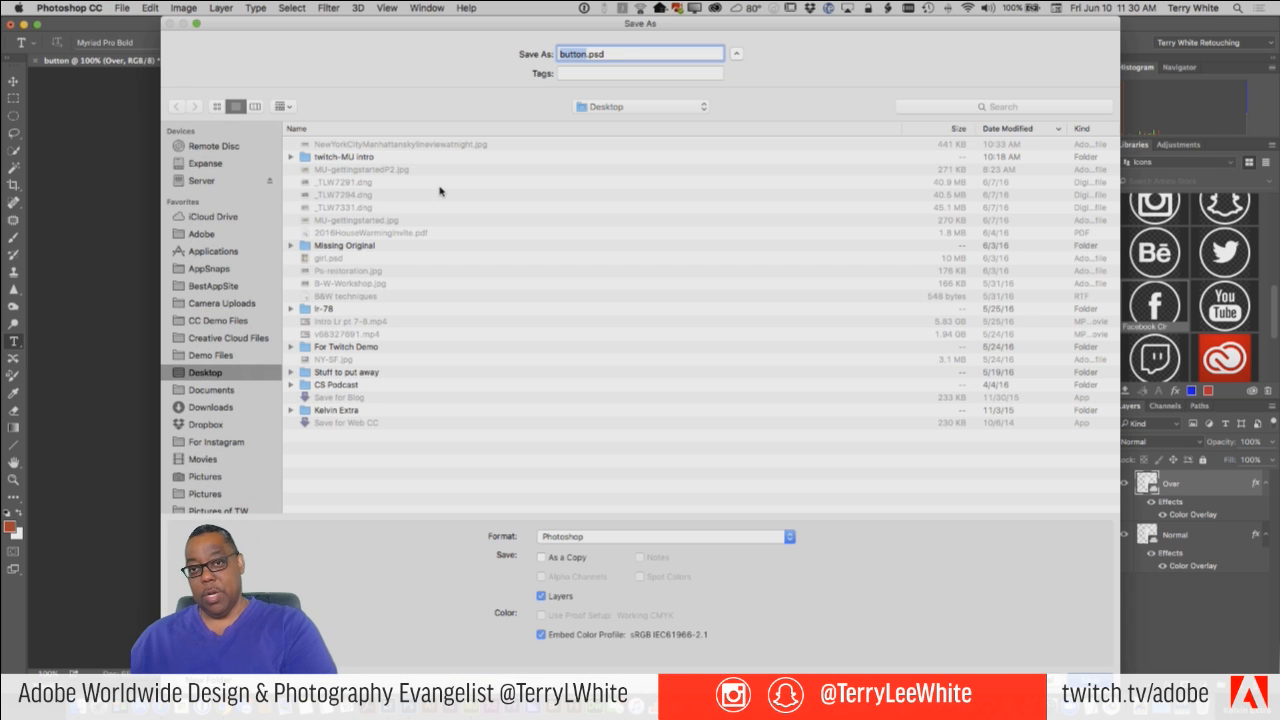
{"action": "type", "text": "FB-button"}
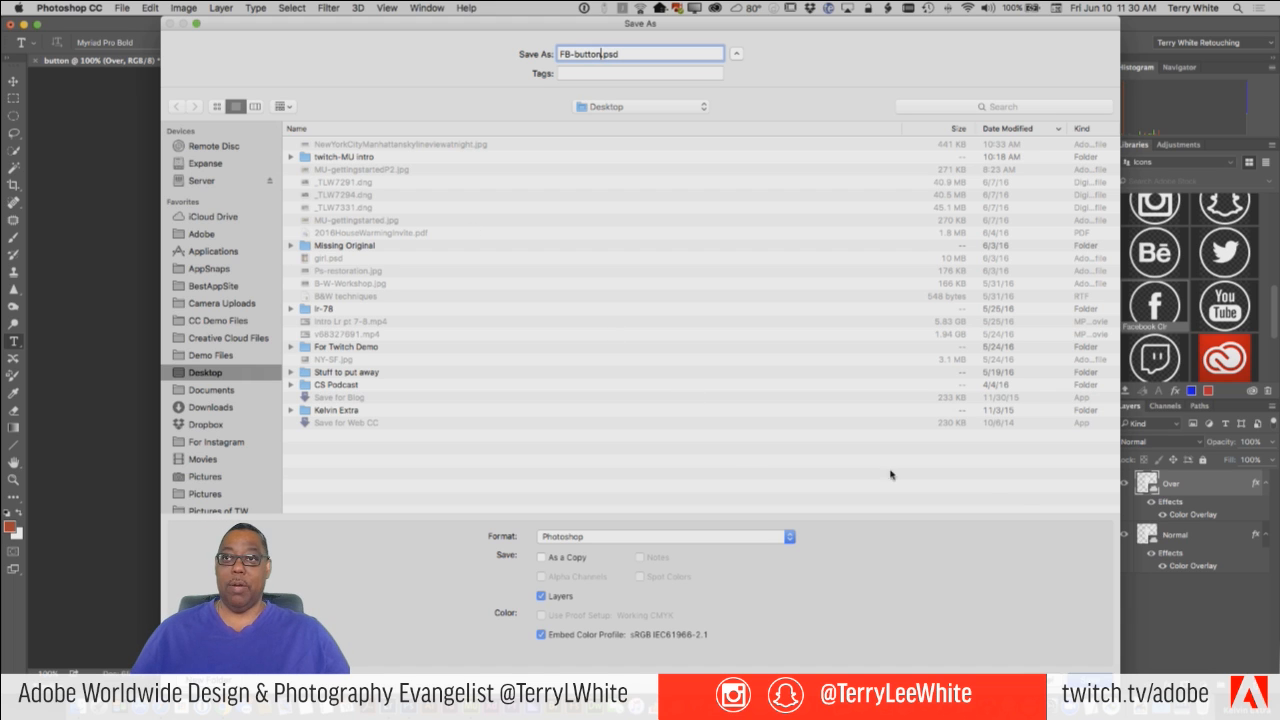
{"action": "left_click", "coordinate": [1048, 672]}
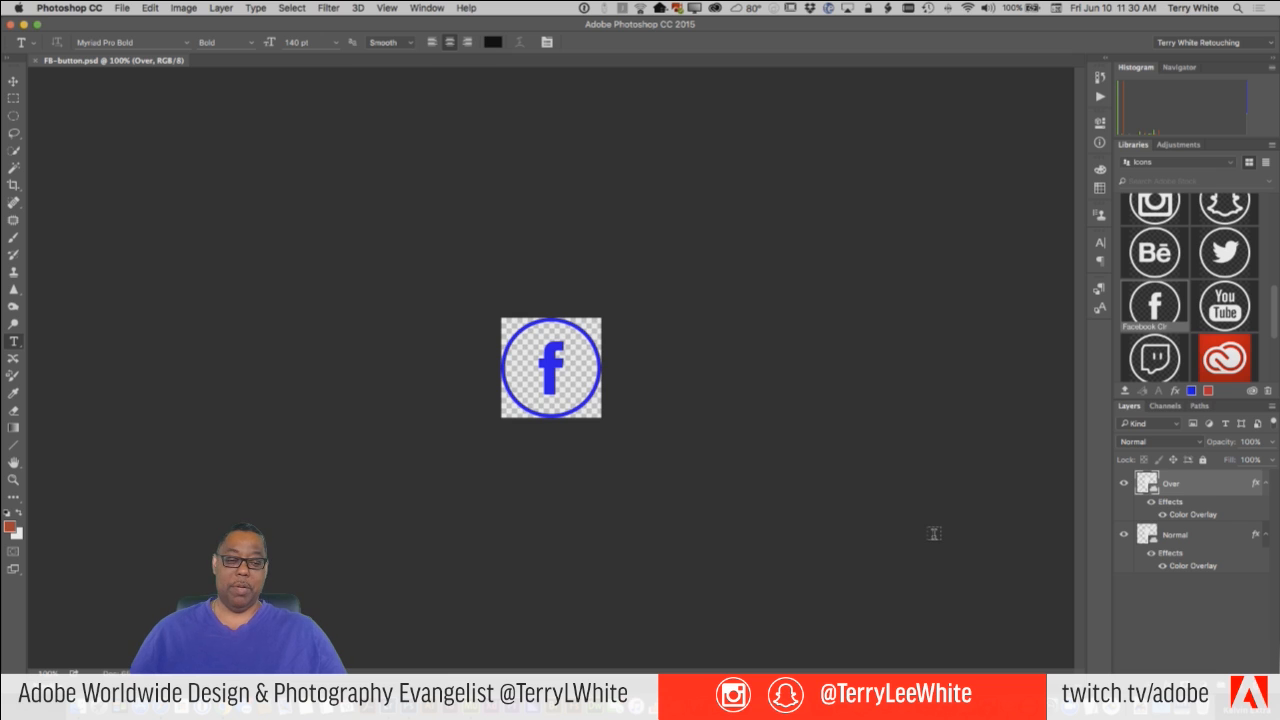
Switch to Adobe Muse and open FB-button.psd from the Desktop as a Photoshop button for the Products page.
{"action": "key", "text": "super+Tab"}
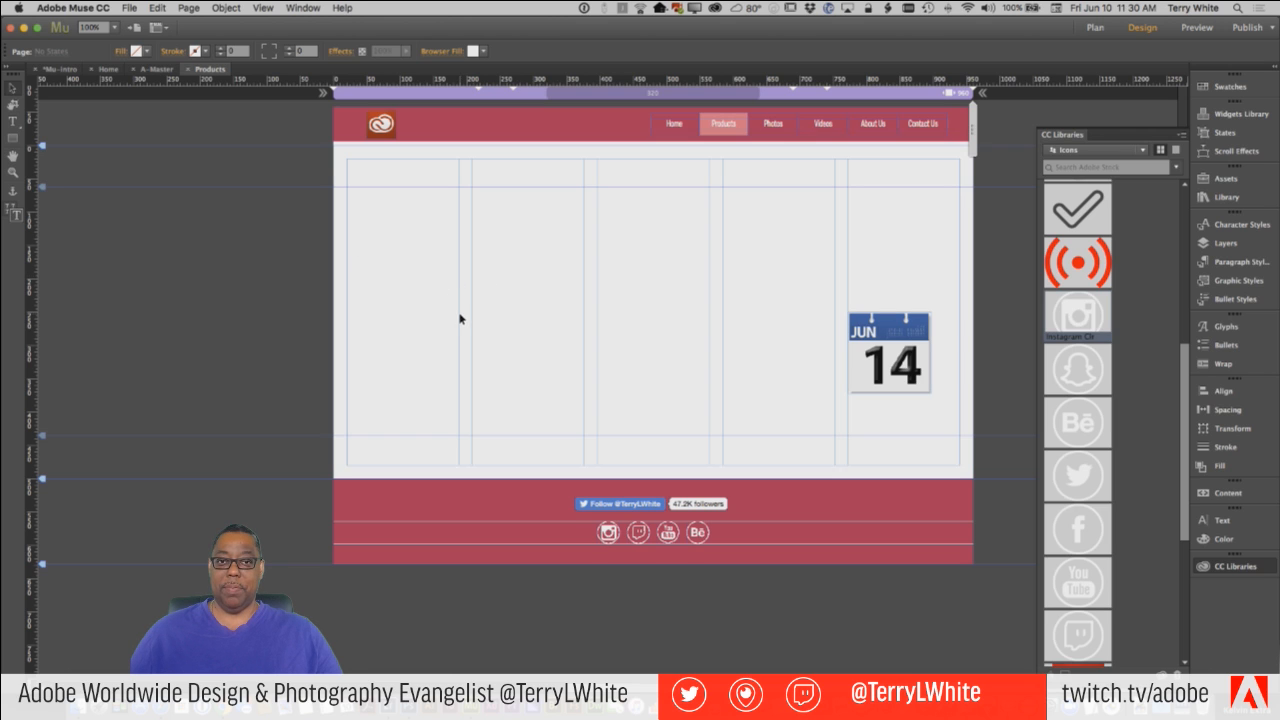
{"action": "left_click", "coordinate": [127, 8]}
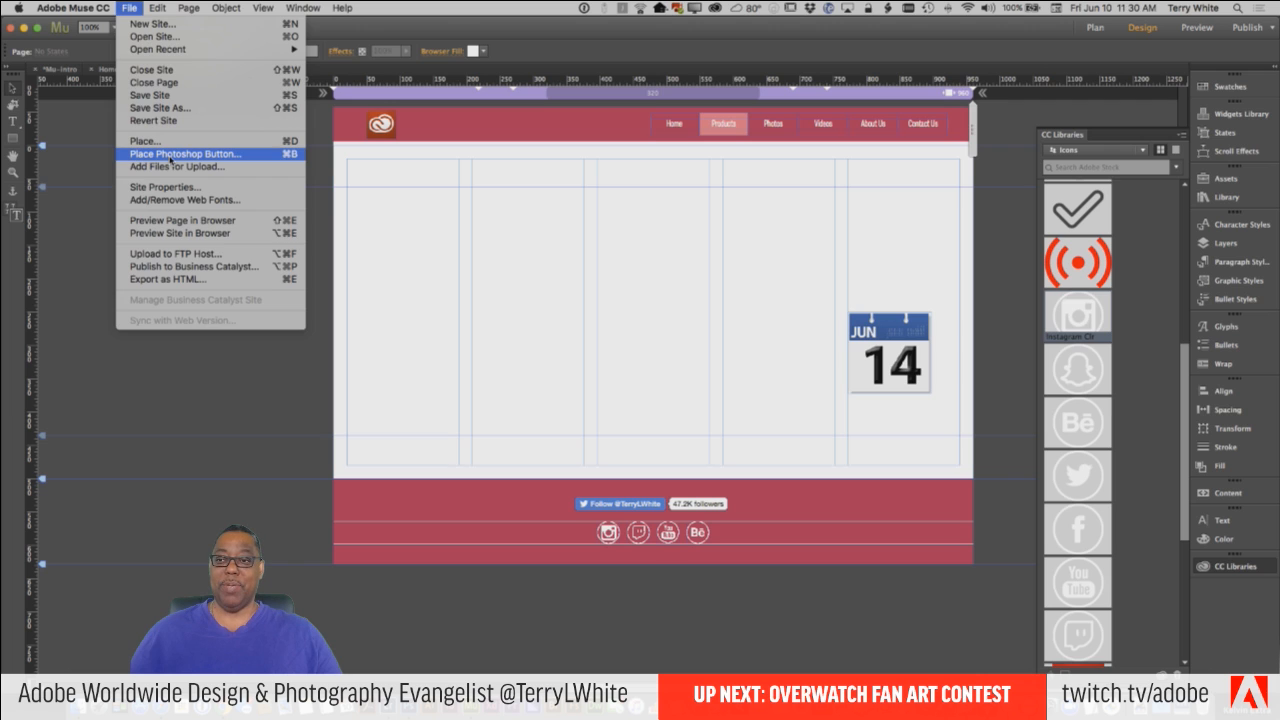
{"action": "left_click", "coordinate": [170, 155]}
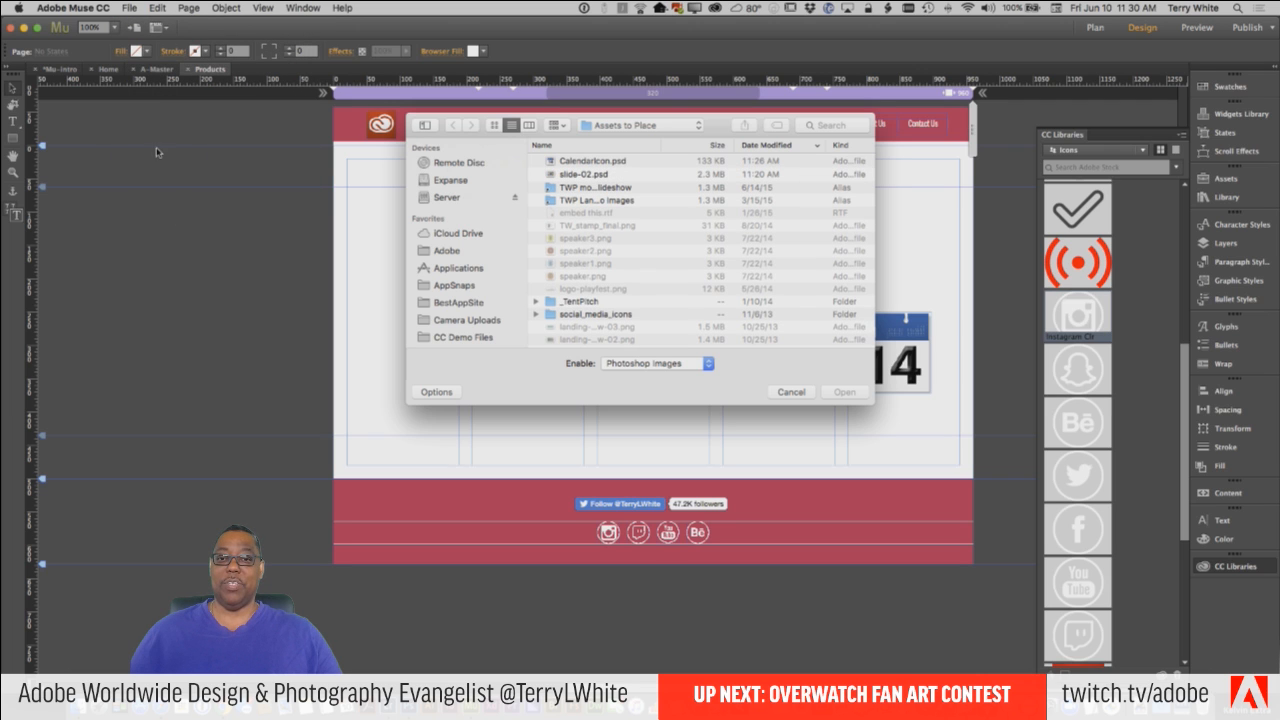
{"action": "key", "text": "super+d"}
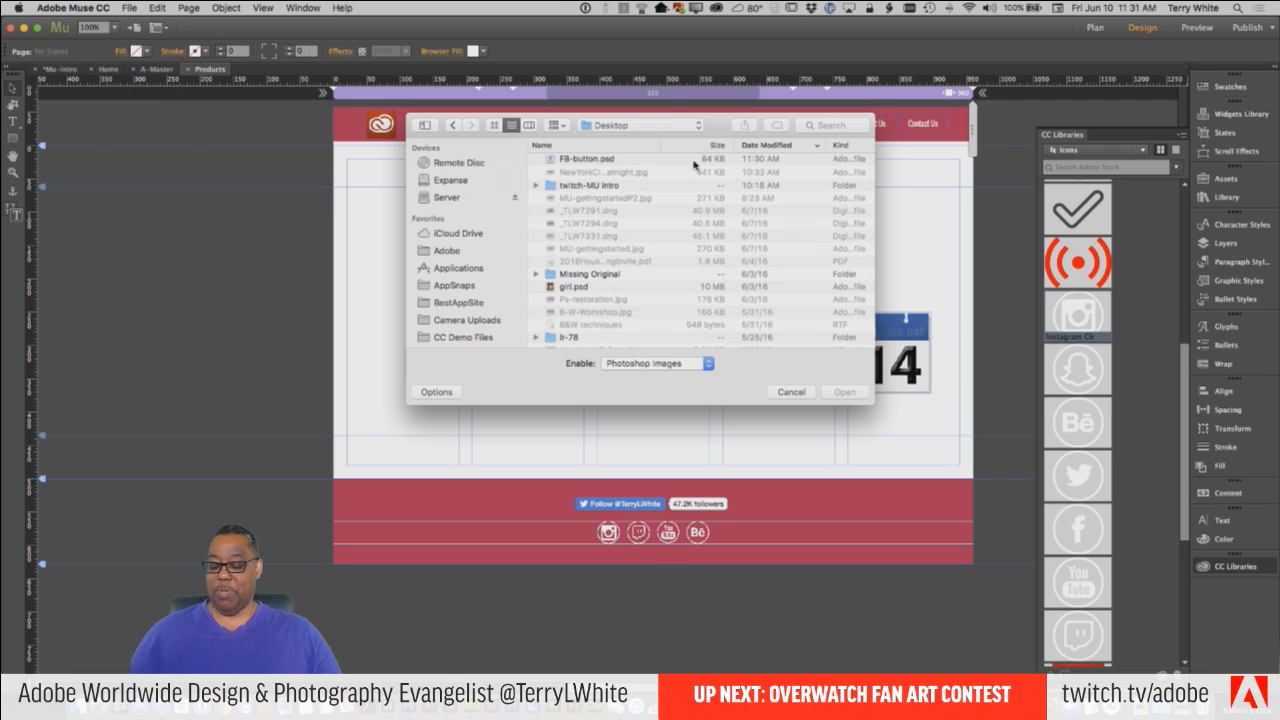
{"action": "left_click", "coordinate": [600, 162]}
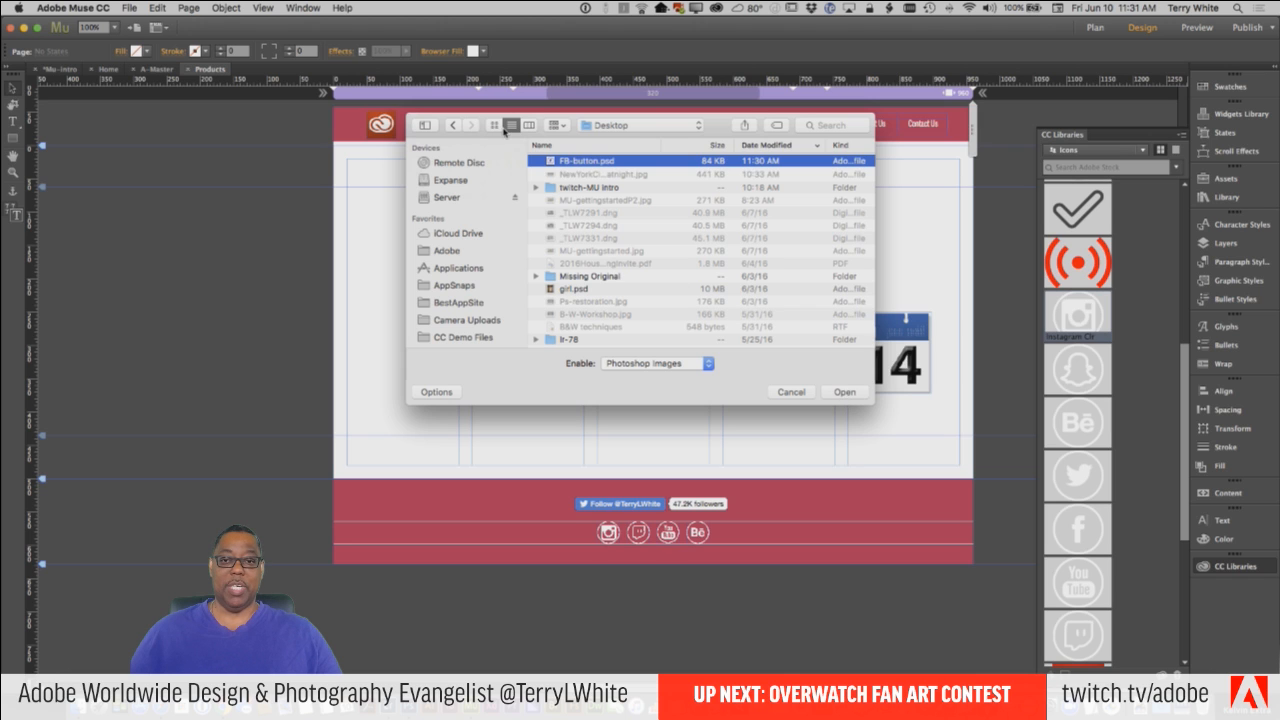
{"action": "left_click", "coordinate": [845, 392]}
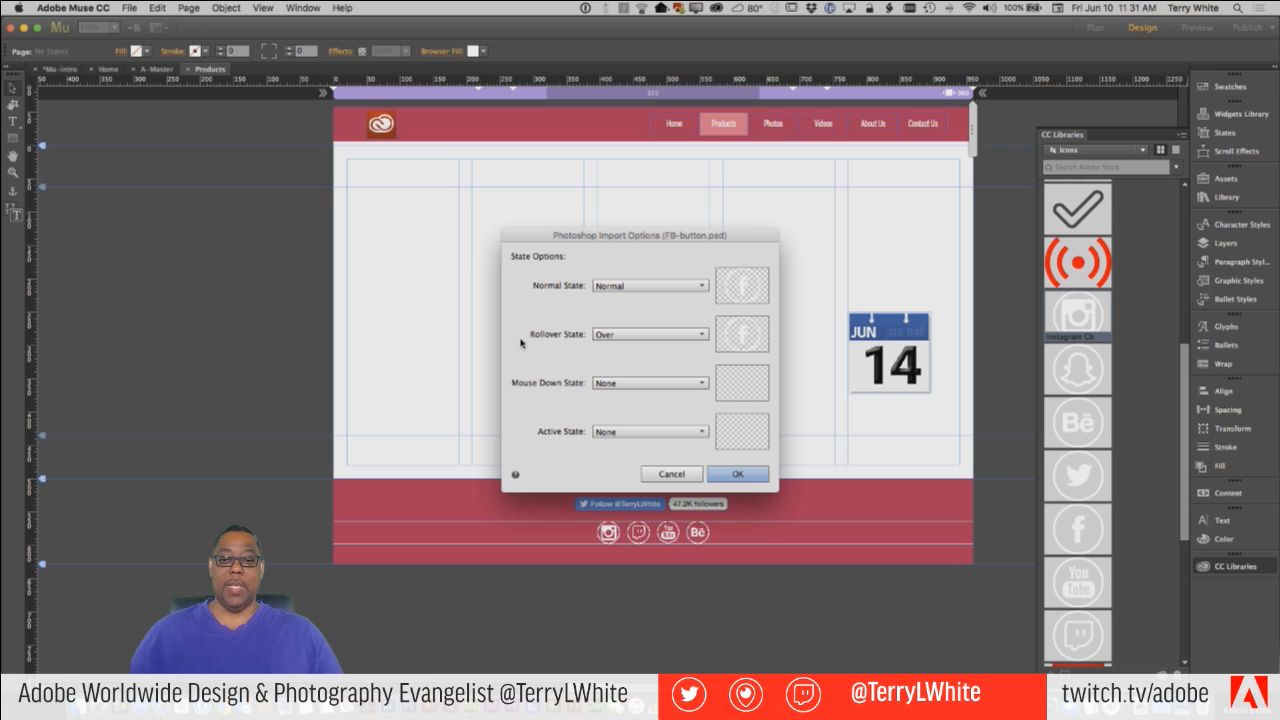
Try Composite as the button's Normal state in the import options, and set it back to Normal.
{"action": "left_click", "coordinate": [639, 336]}
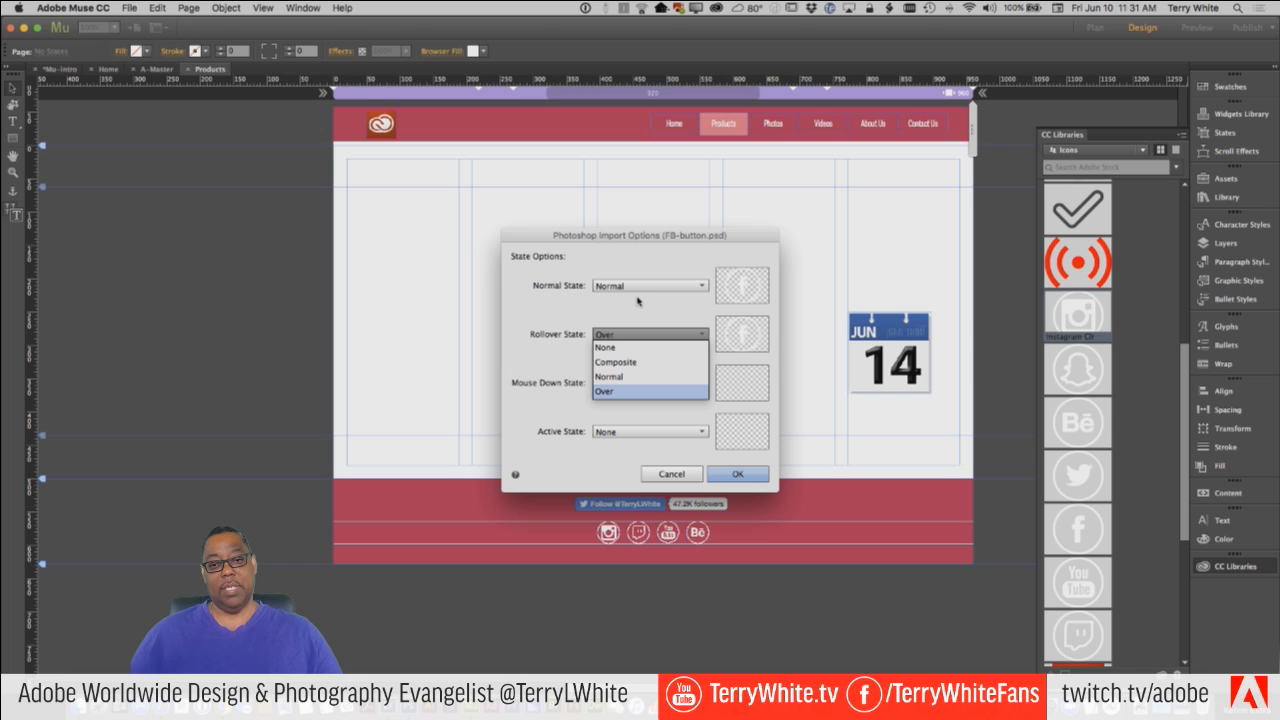
{"action": "left_click", "coordinate": [637, 305]}
{"action": "left_click", "coordinate": [625, 288]}
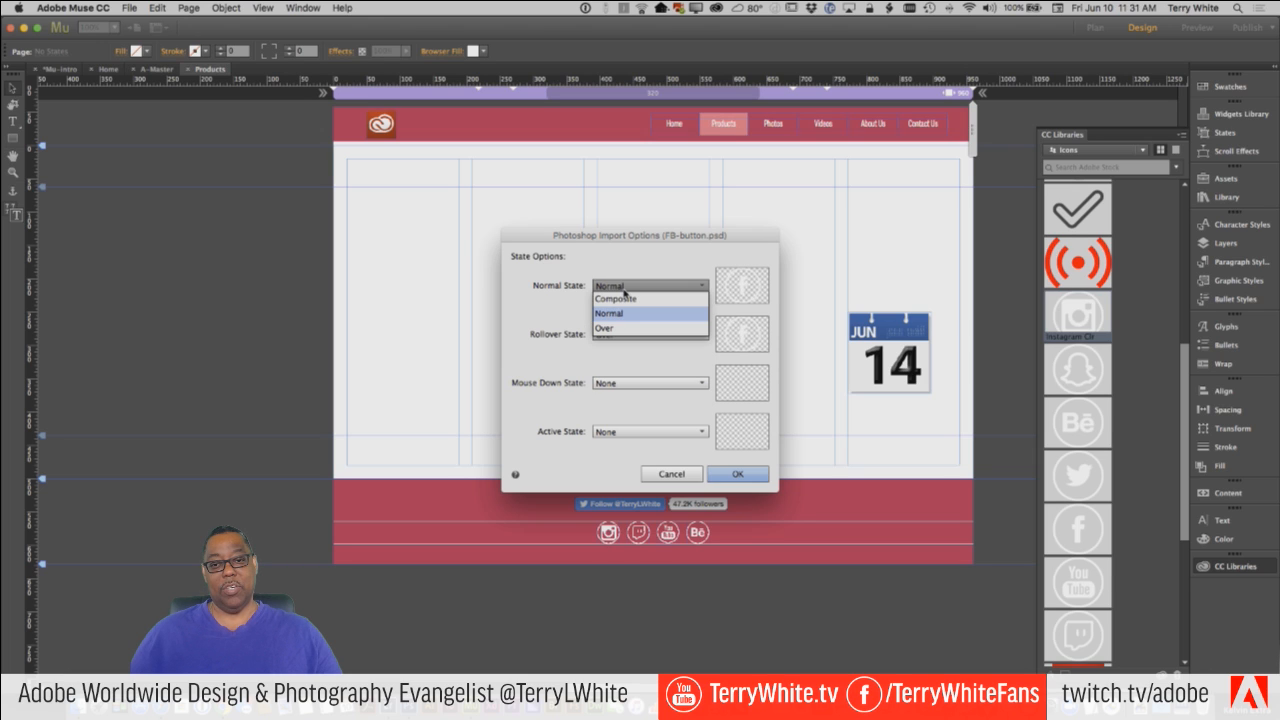
{"action": "left_click", "coordinate": [627, 301]}
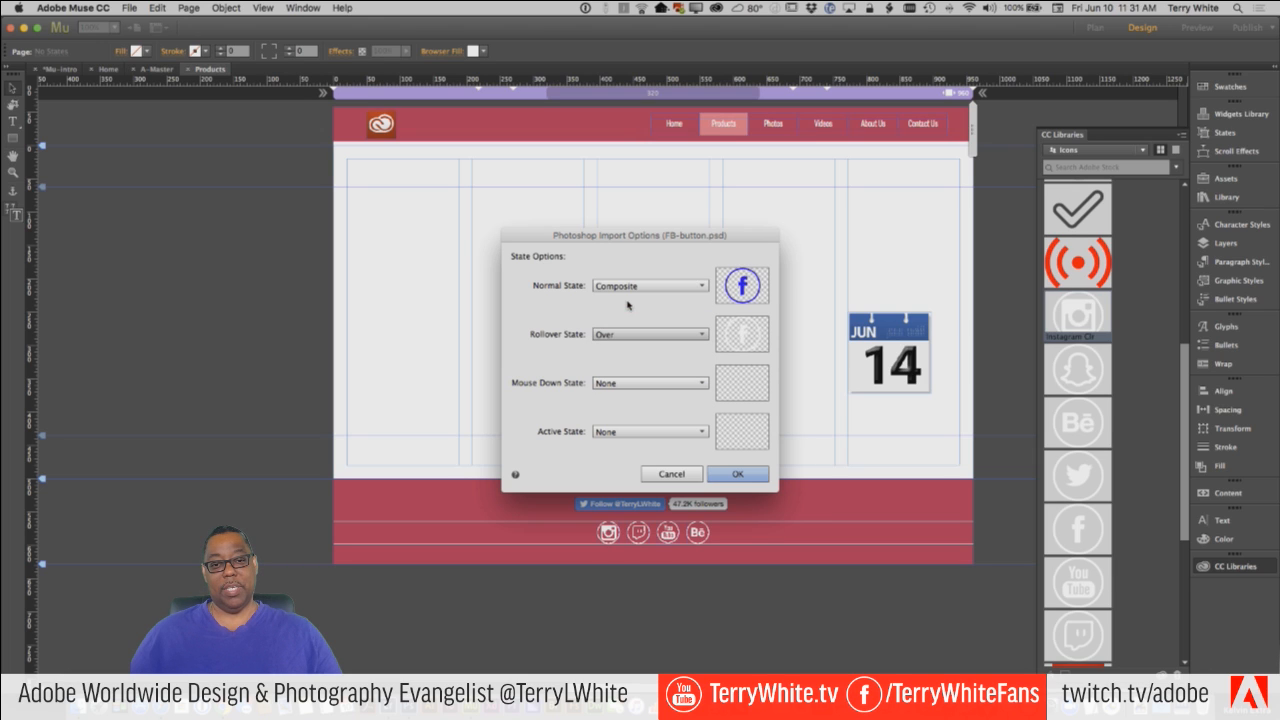
{"action": "left_click", "coordinate": [629, 291]}
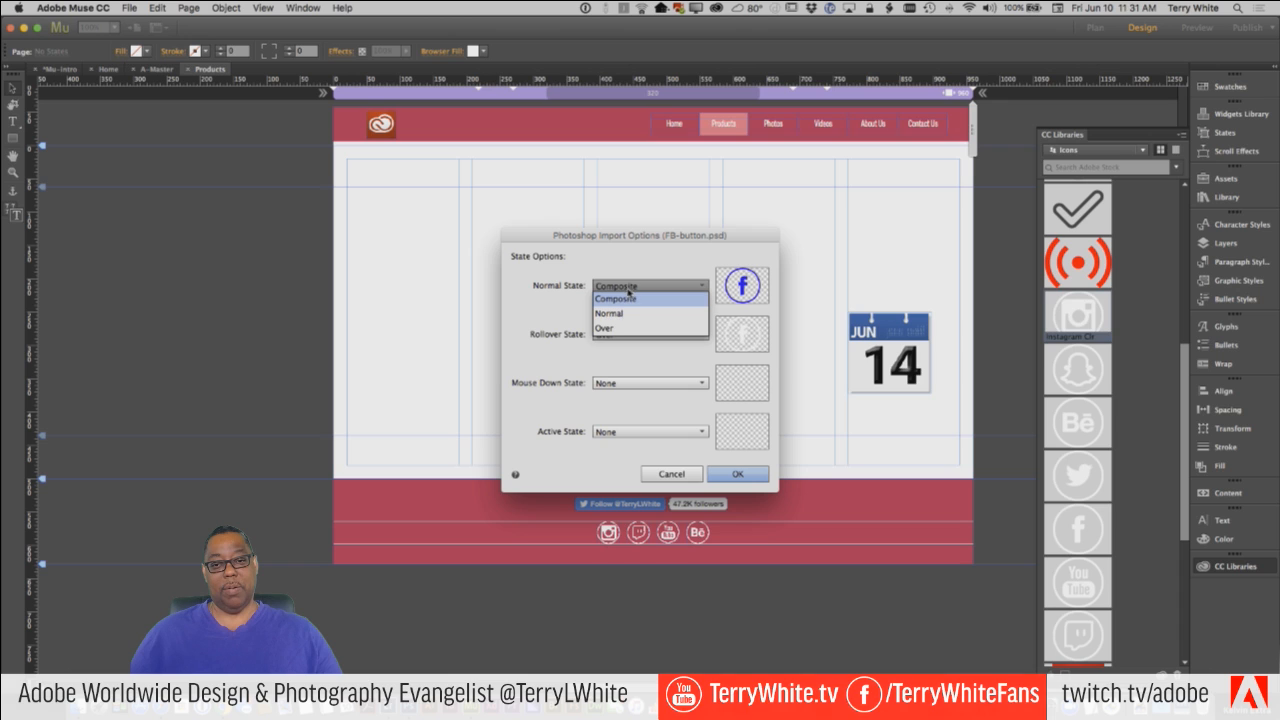
{"action": "left_click", "coordinate": [616, 314]}
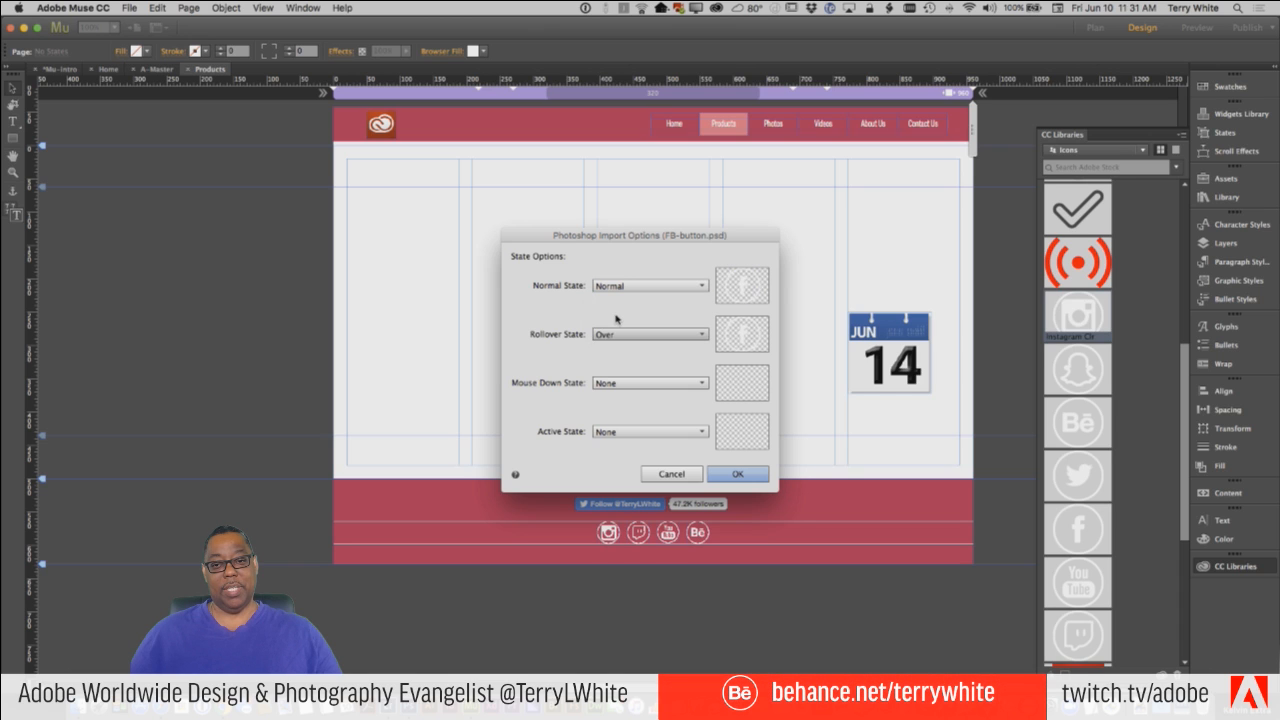
Set the Rollover state to Composite and place the button at about 94 by 91 px in the page's empty middle area.
{"action": "left_click", "coordinate": [615, 335]}
{"action": "left_click", "coordinate": [615, 336]}
{"action": "left_click", "coordinate": [616, 336]}
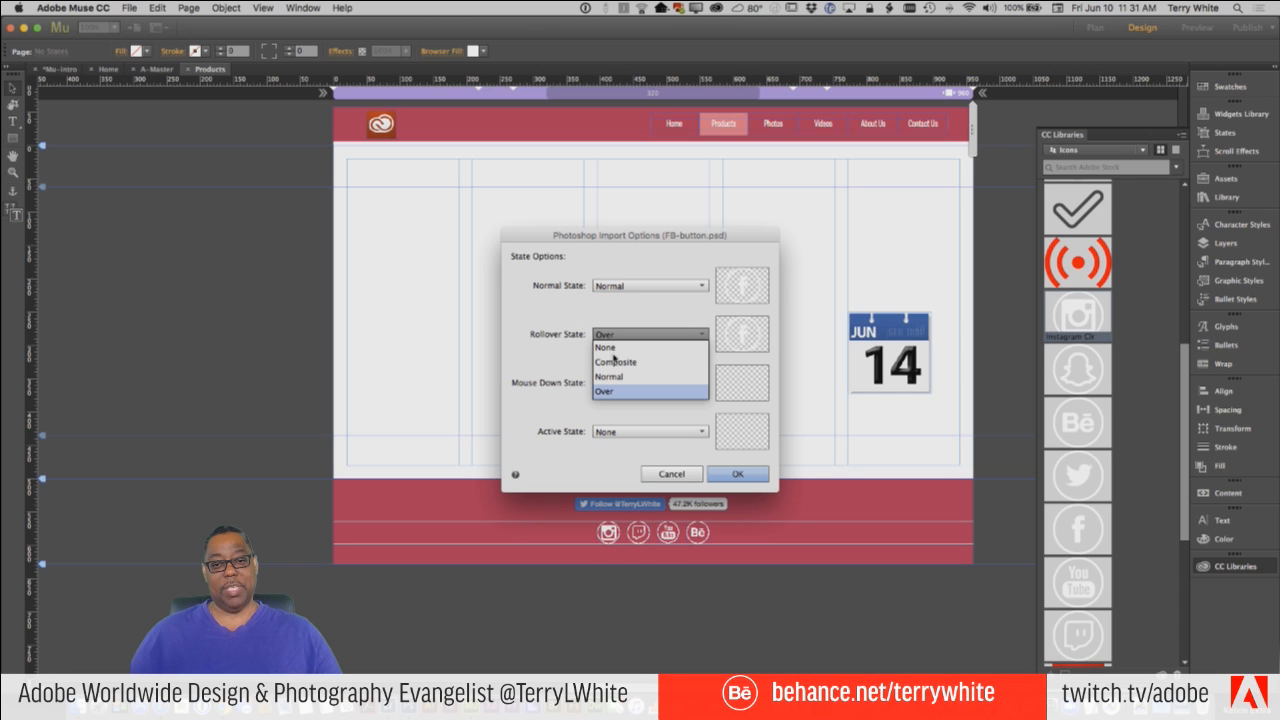
{"action": "left_click", "coordinate": [614, 364]}
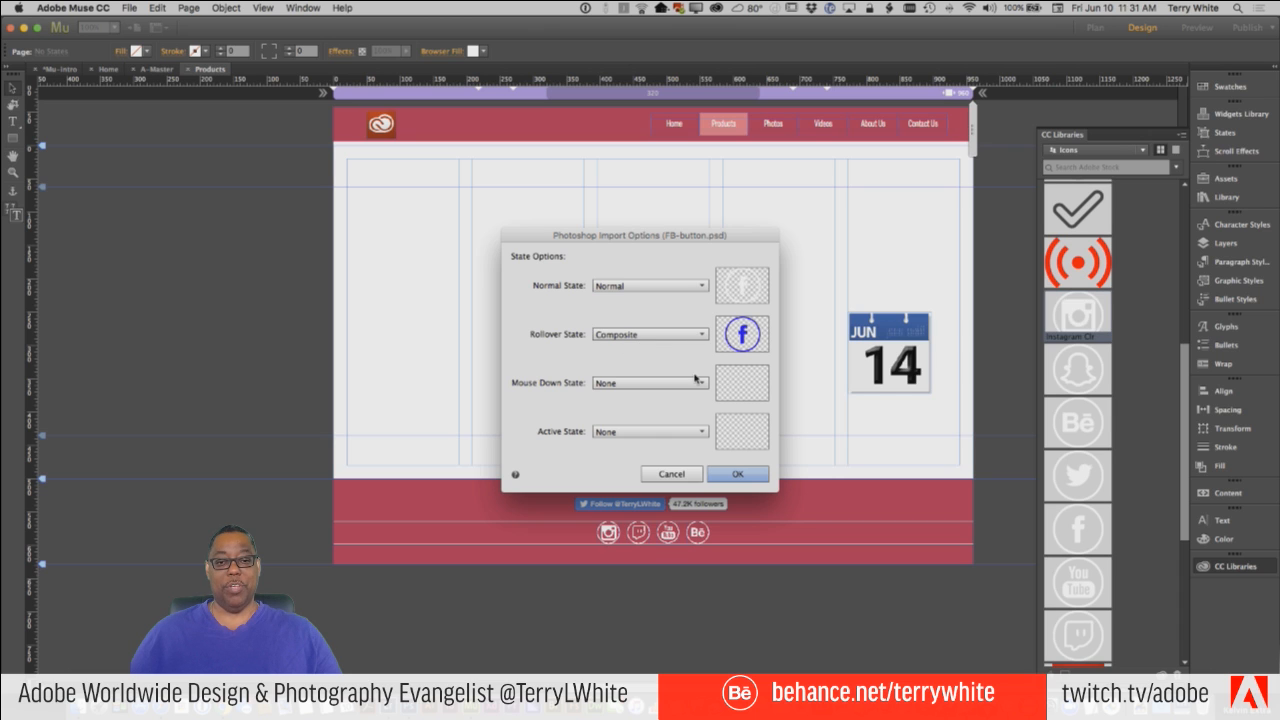
{"action": "left_click", "coordinate": [735, 480]}
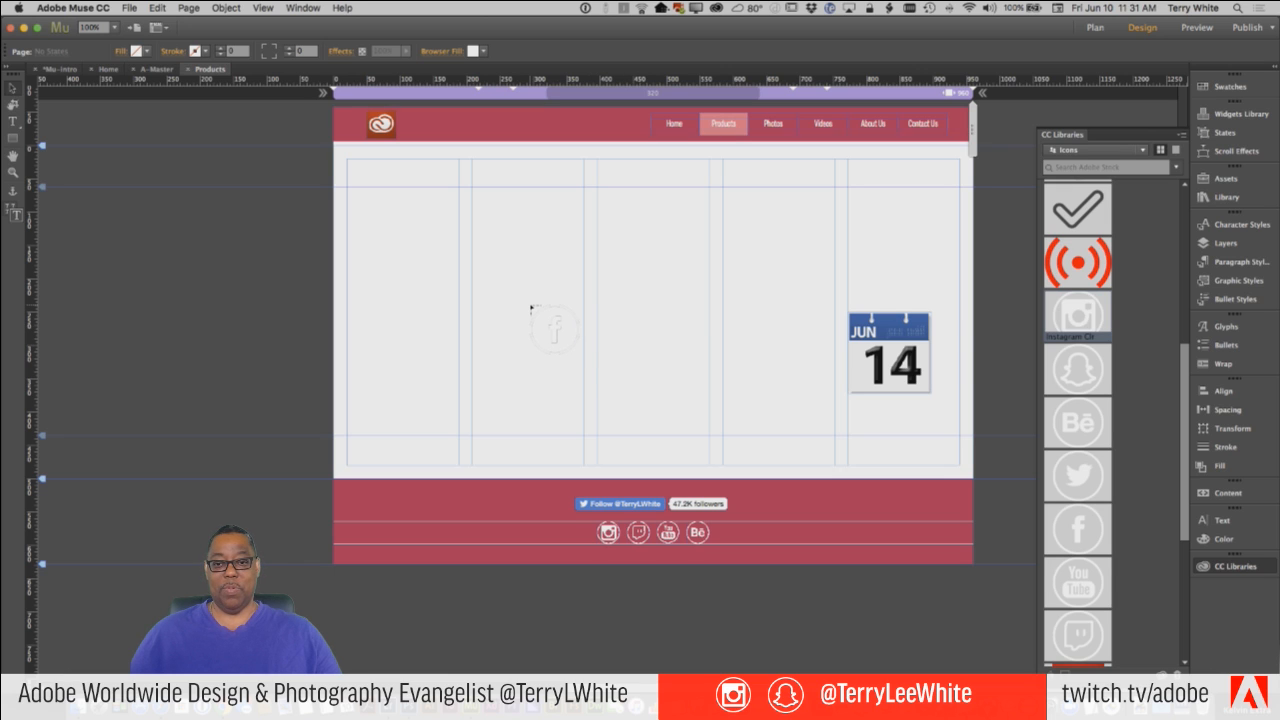
{"action": "left_click_drag", "start_coordinate": [523, 297], "coordinate": [588, 359]}
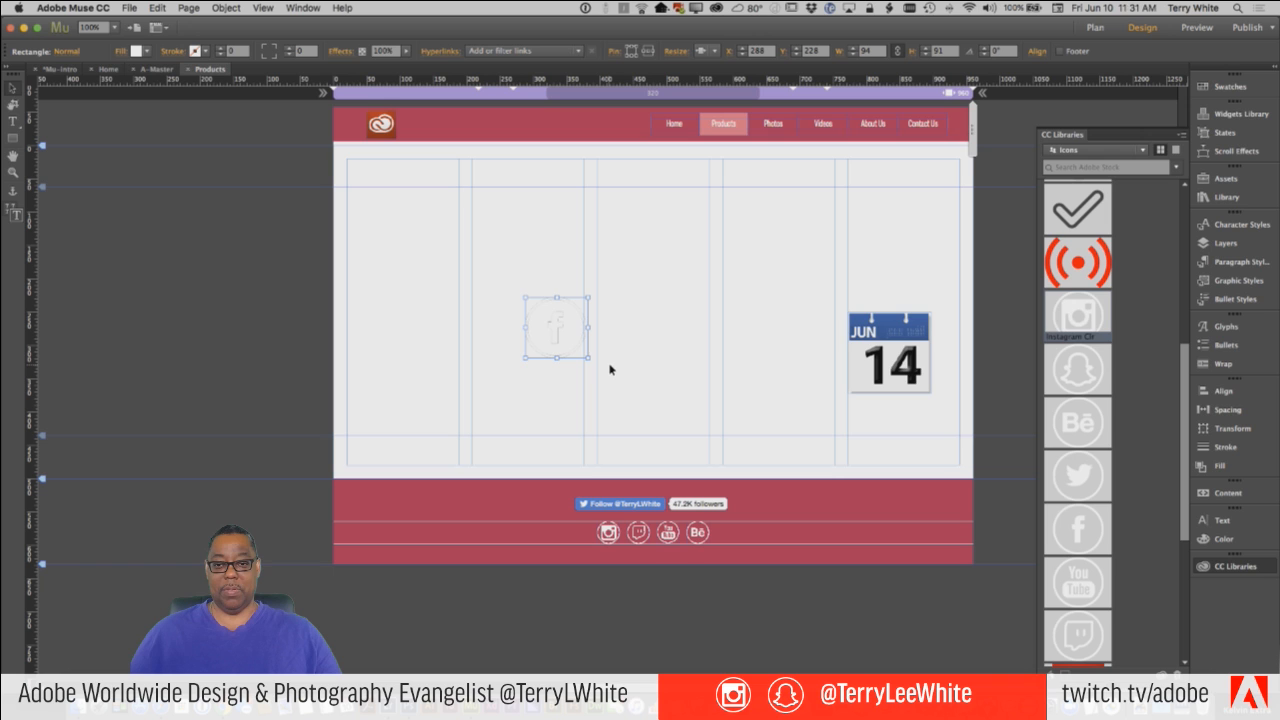
Check the button placed in Muse against its source and return to FB-button.psd in Photoshop.
{"action": "key", "text": "super+Tab"}
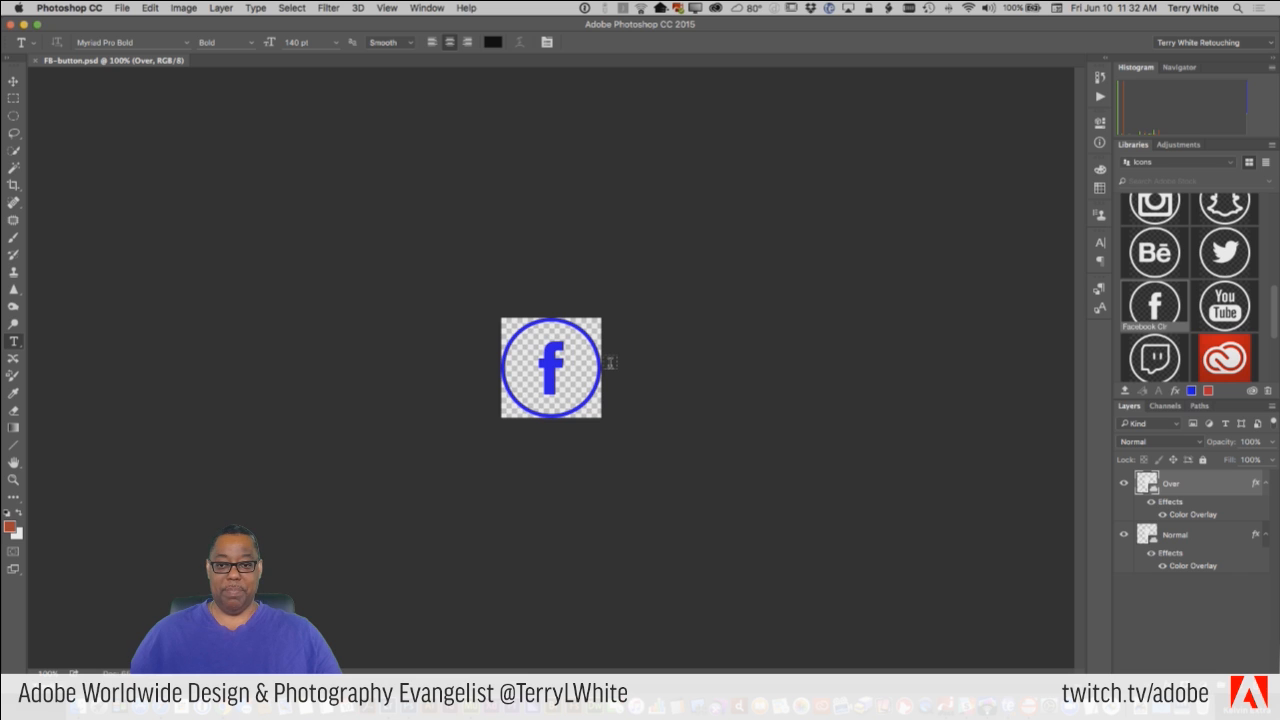
{"action": "key", "text": "super+Tab"}
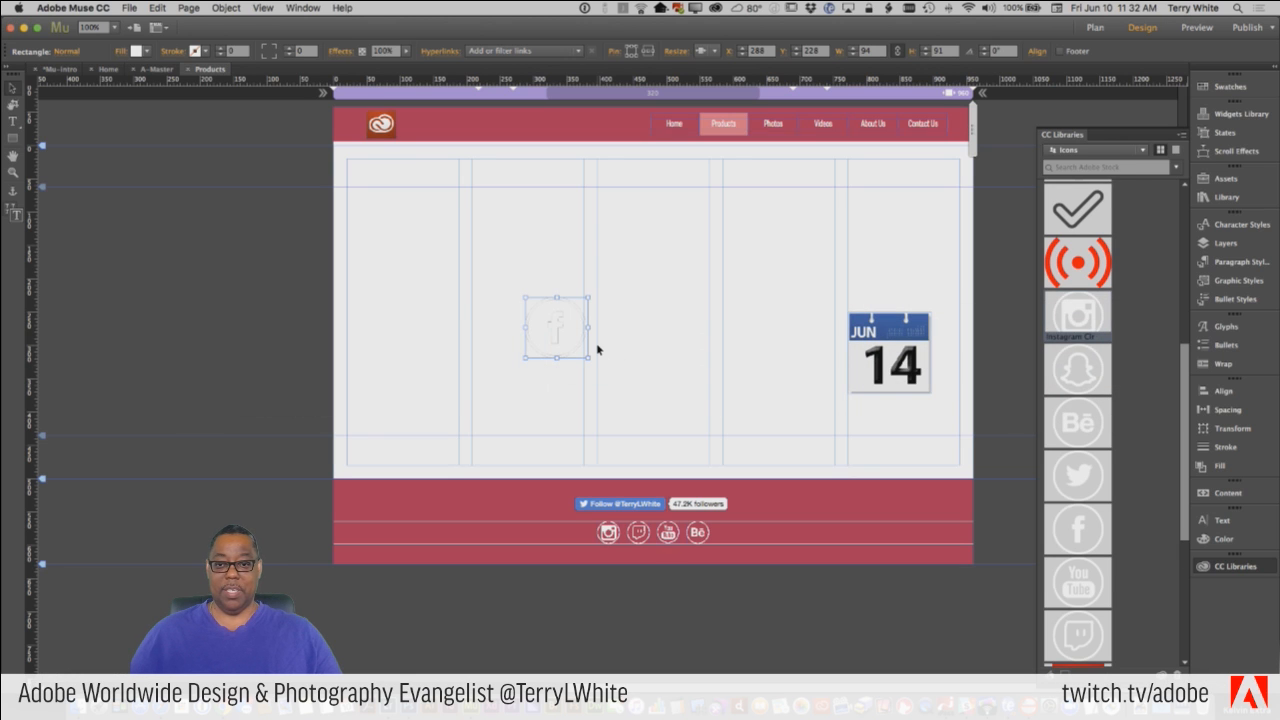
{"action": "key", "text": "super+Tab"}
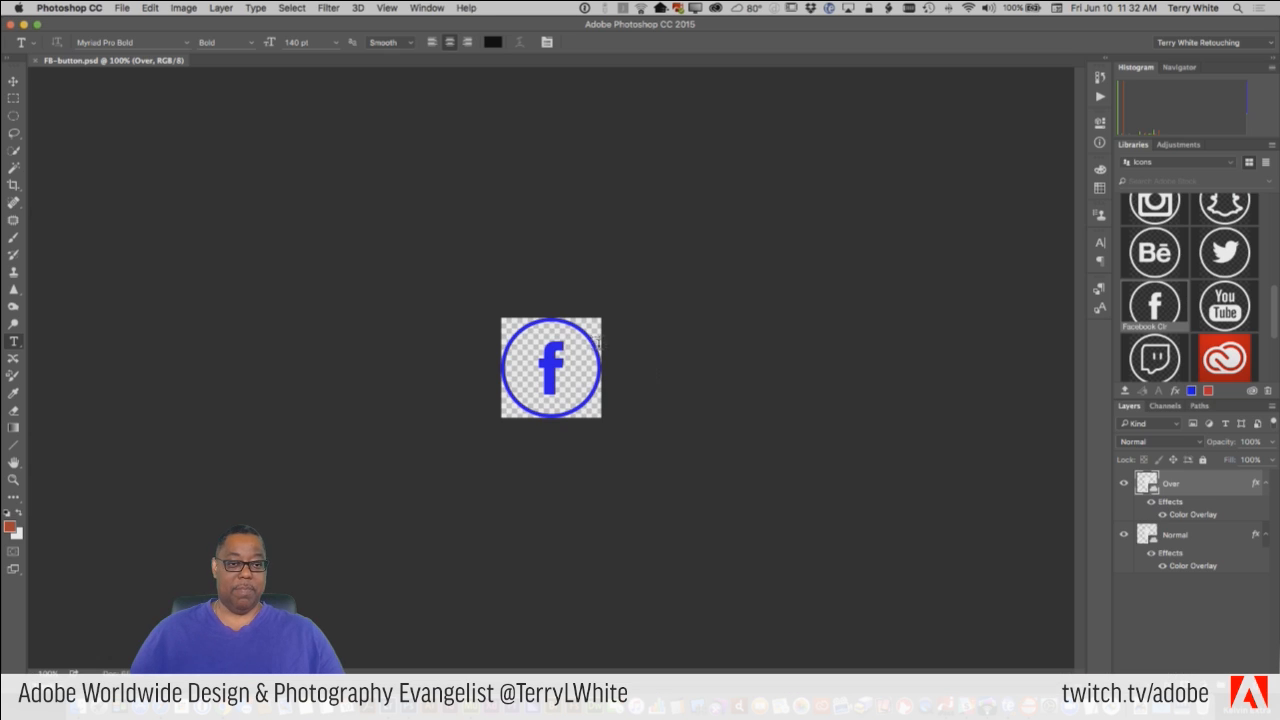
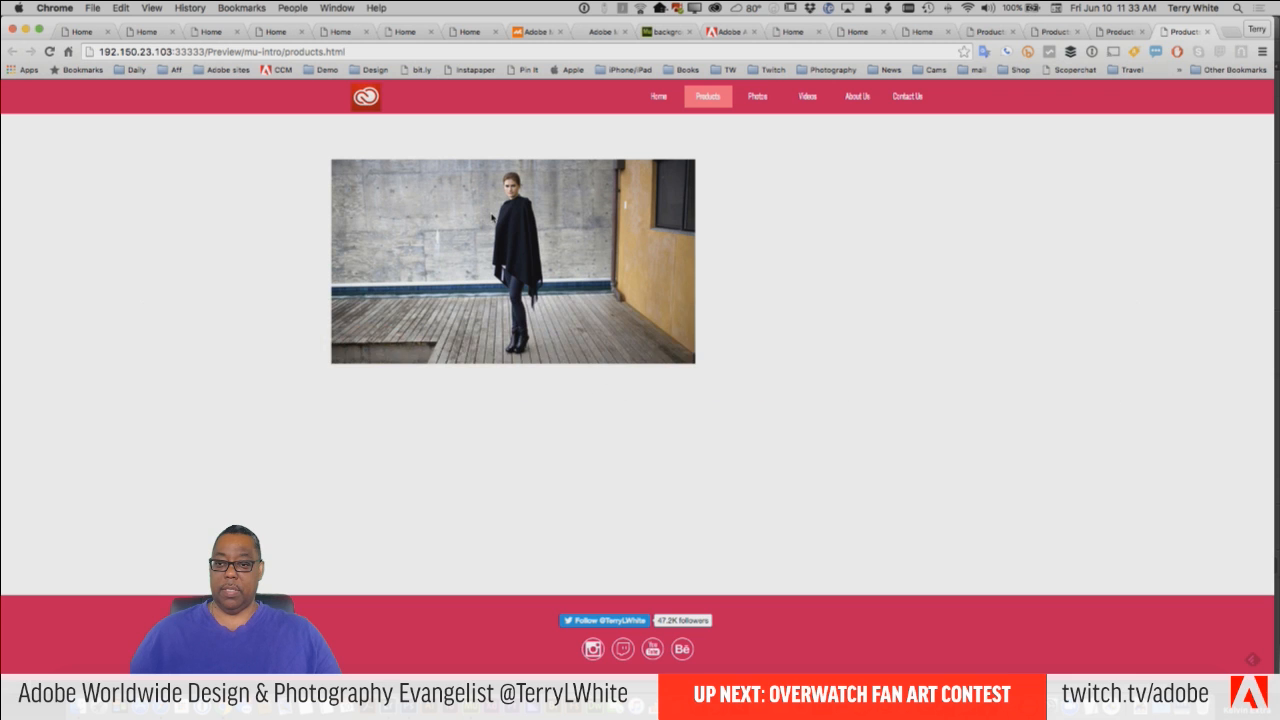
{"action": "key", "text": "super+Tab"}
{"action": "key", "text": "super+Tab"}
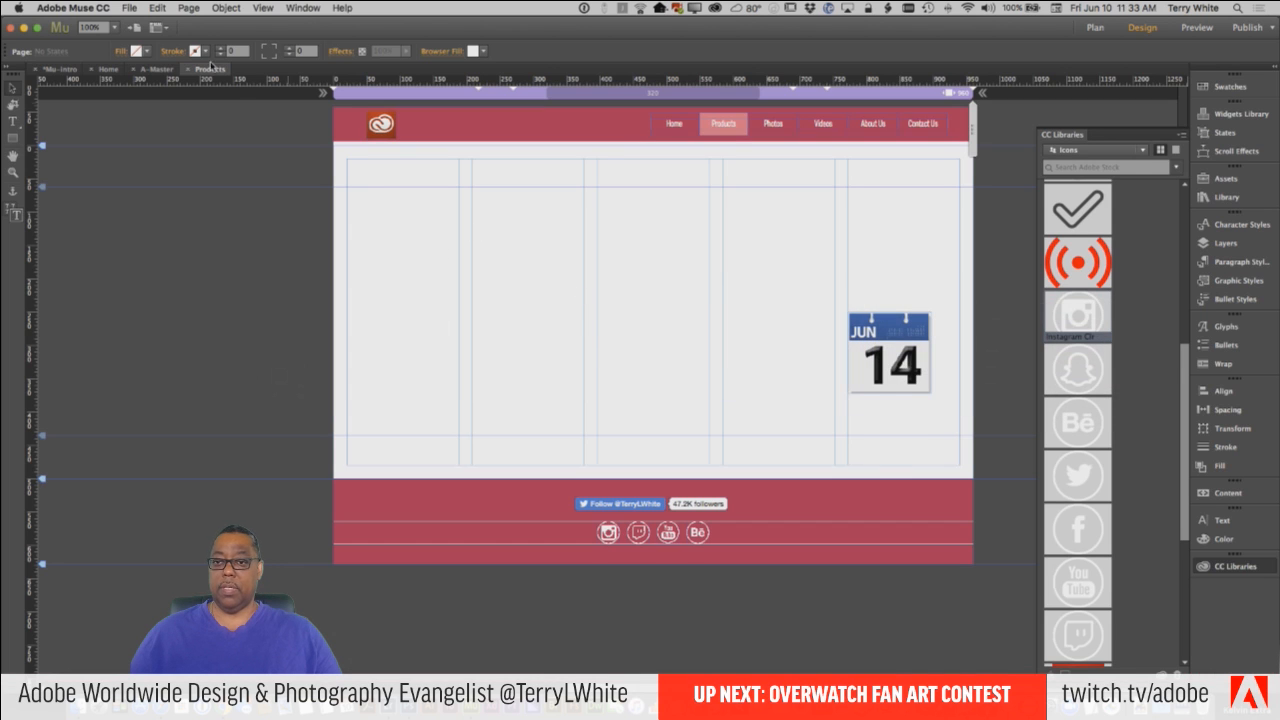
{"action": "left_click", "coordinate": [128, 7]}
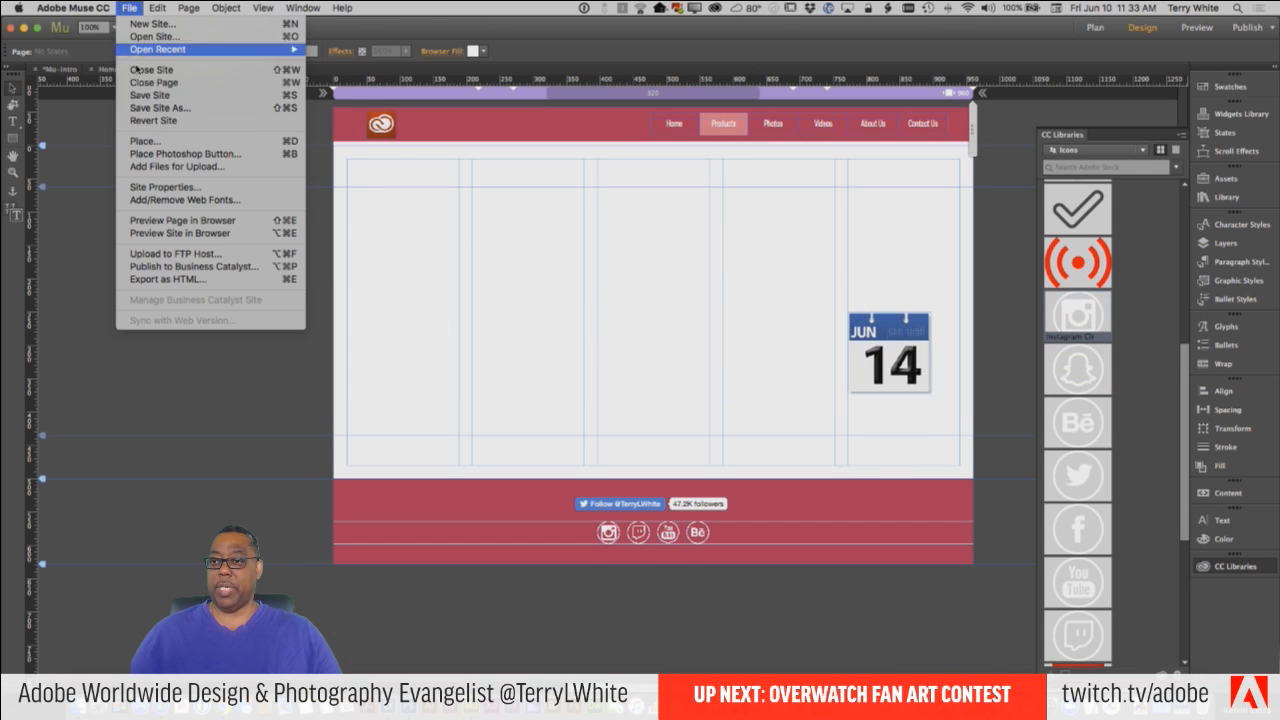
{"action": "left_click", "coordinate": [170, 155]}
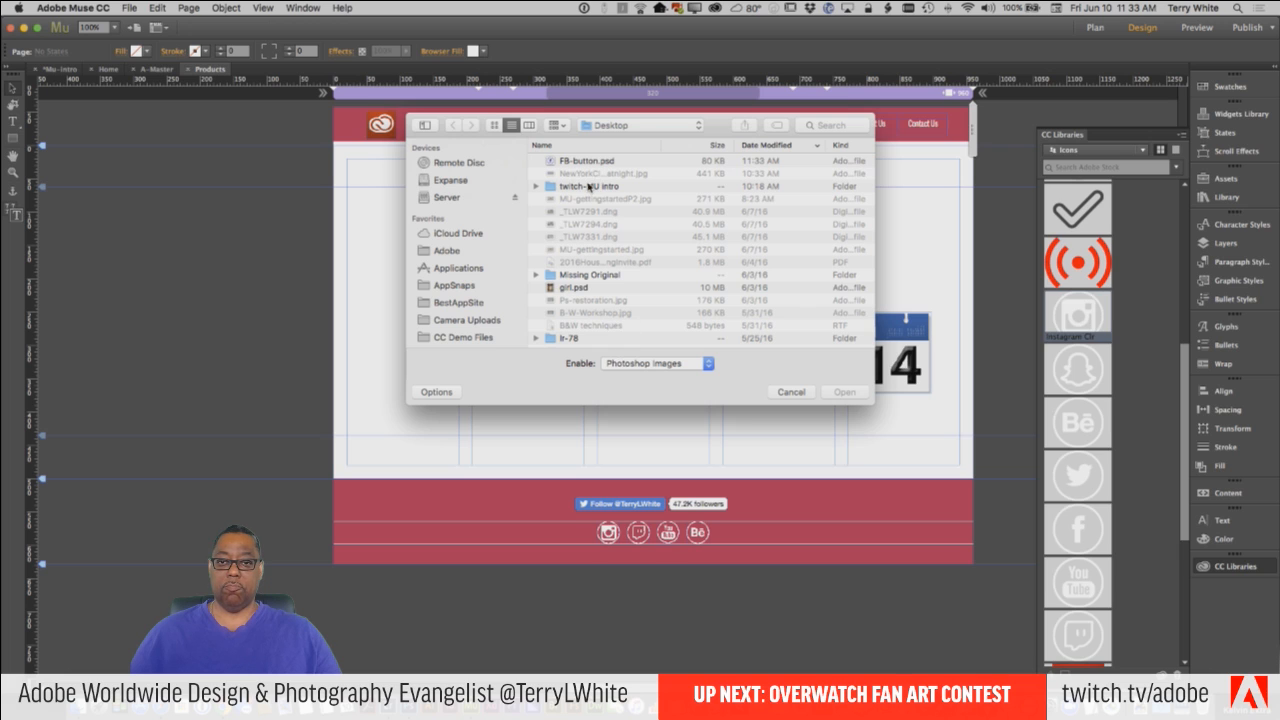
{"action": "left_click", "coordinate": [586, 165]}
{"action": "left_click", "coordinate": [843, 392]}
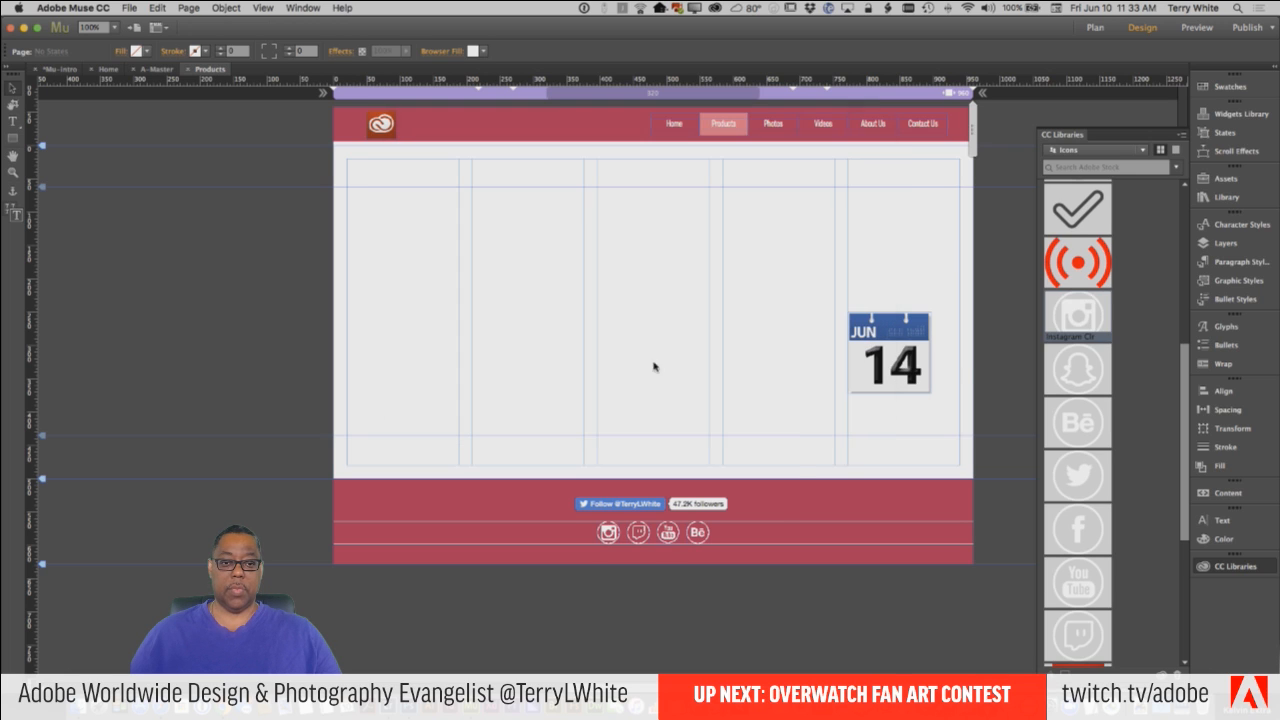
{"action": "left_click", "coordinate": [640, 332]}
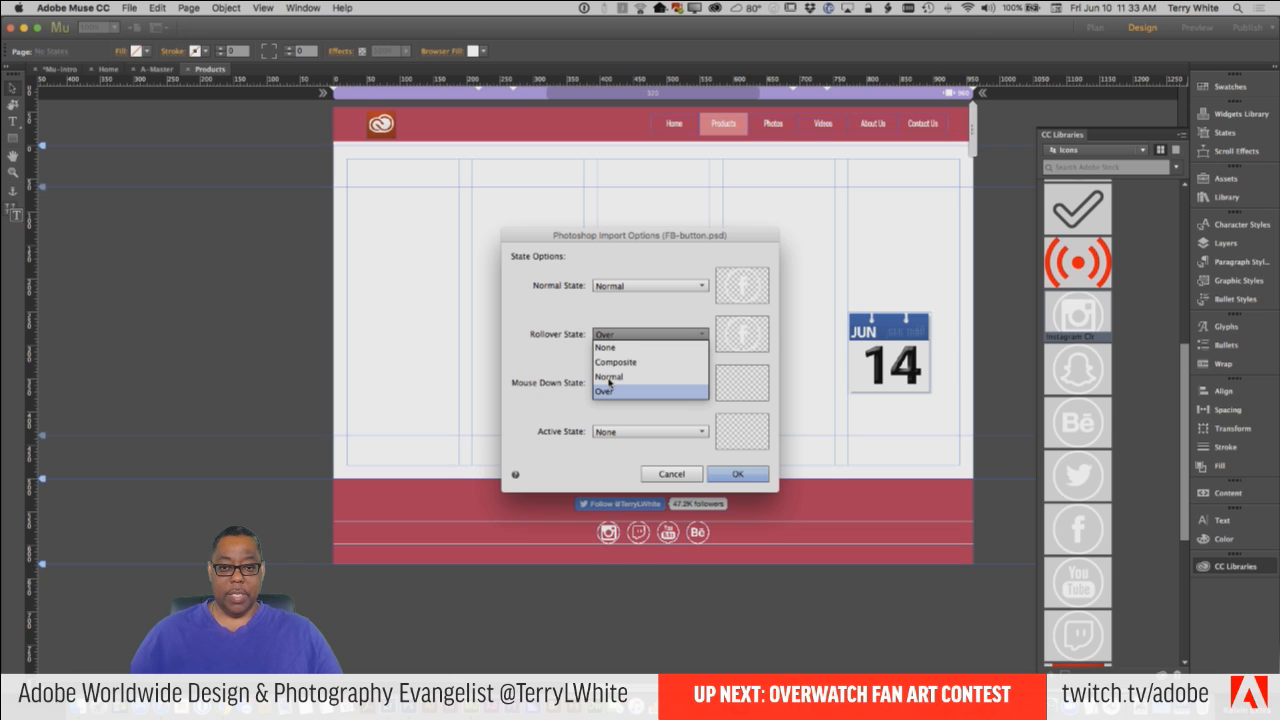
{"action": "left_click", "coordinate": [609, 377]}
{"action": "left_click", "coordinate": [674, 476]}
Switch to Photoshop, hide the Normal layer in FB-button.psd and rasterize the layer style of the Over layer.
{"action": "key", "text": "super+Tab"}
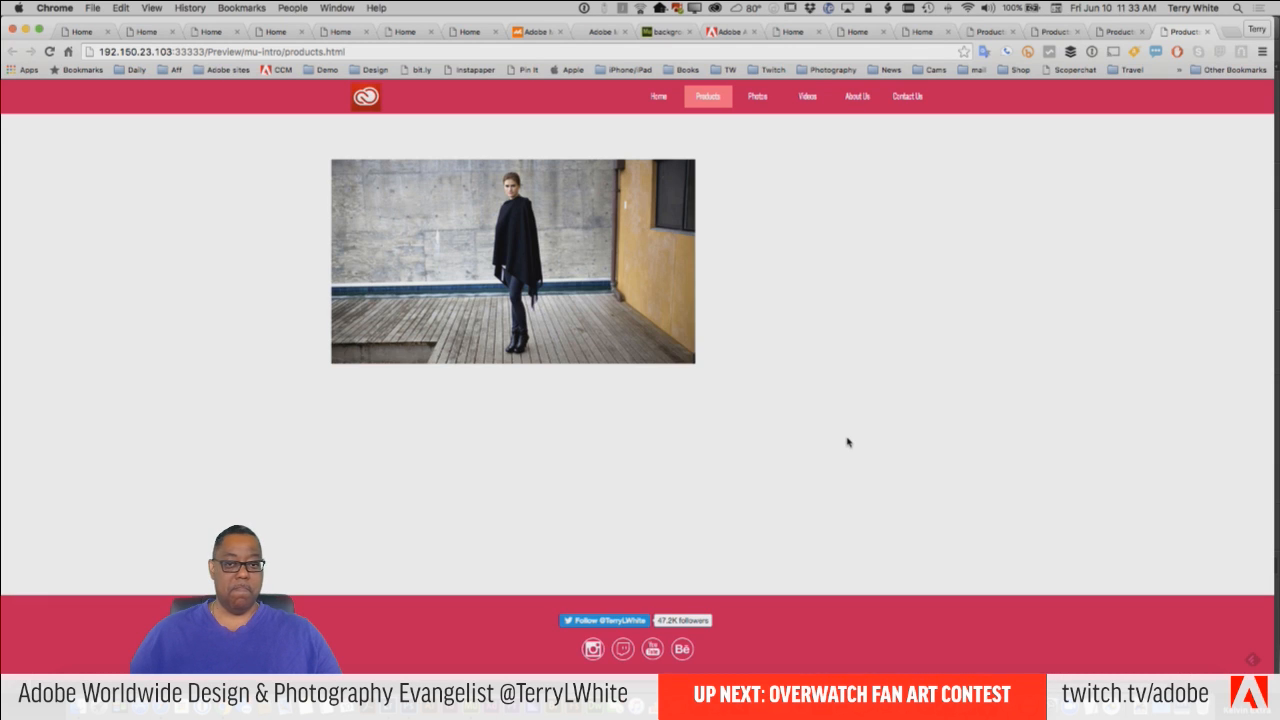
{"action": "key", "text": "super+Tab"}
{"action": "key", "text": "super+Tab"}
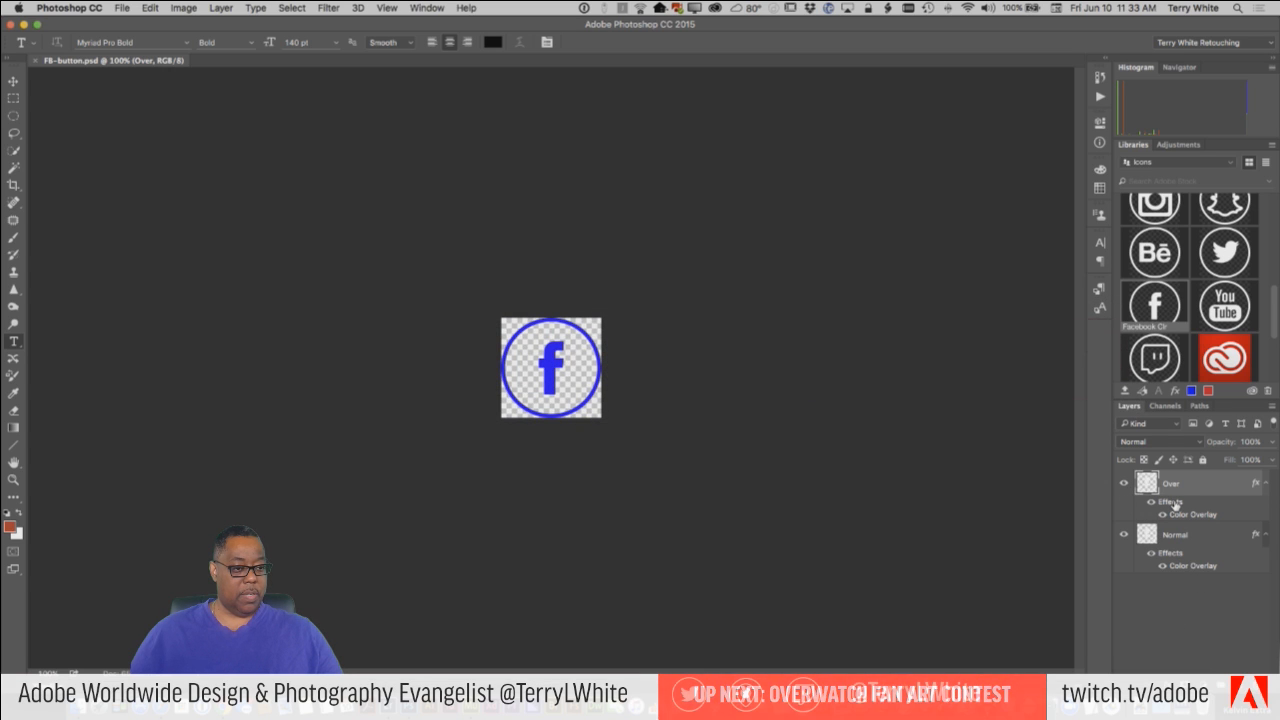
{"action": "left_click", "coordinate": [1272, 407]}
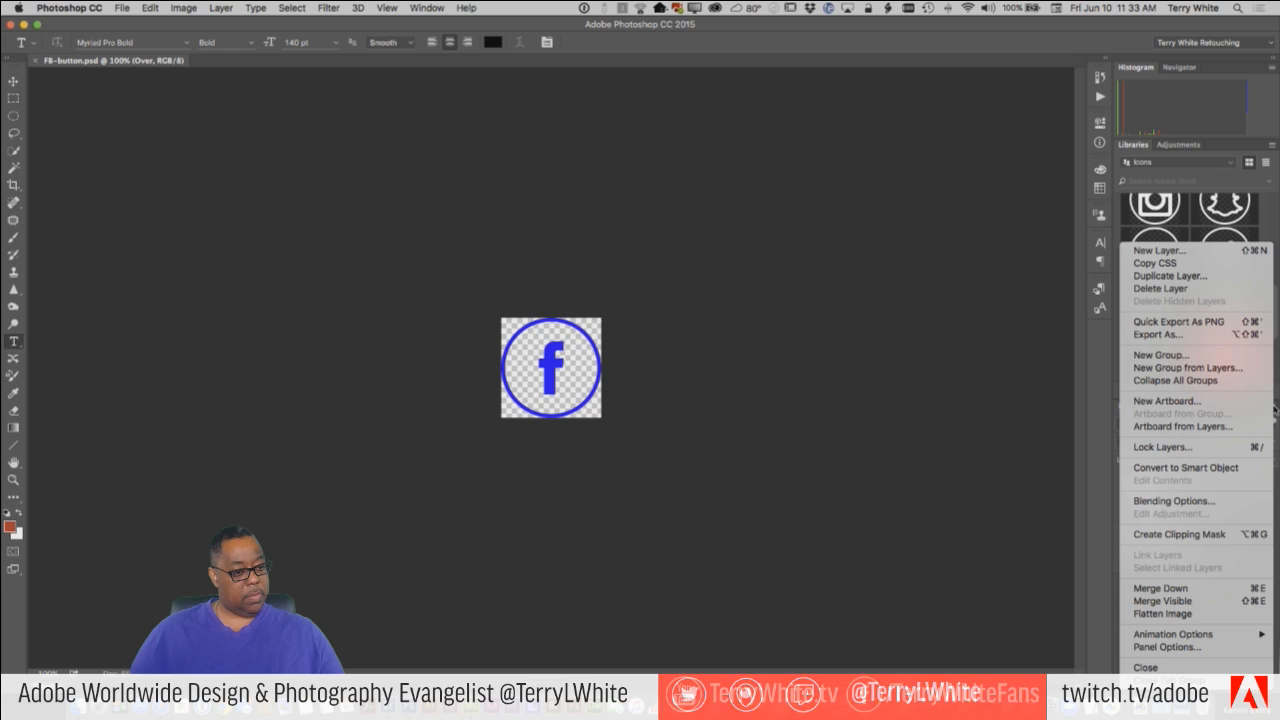
{"action": "left_click", "coordinate": [1096, 470]}
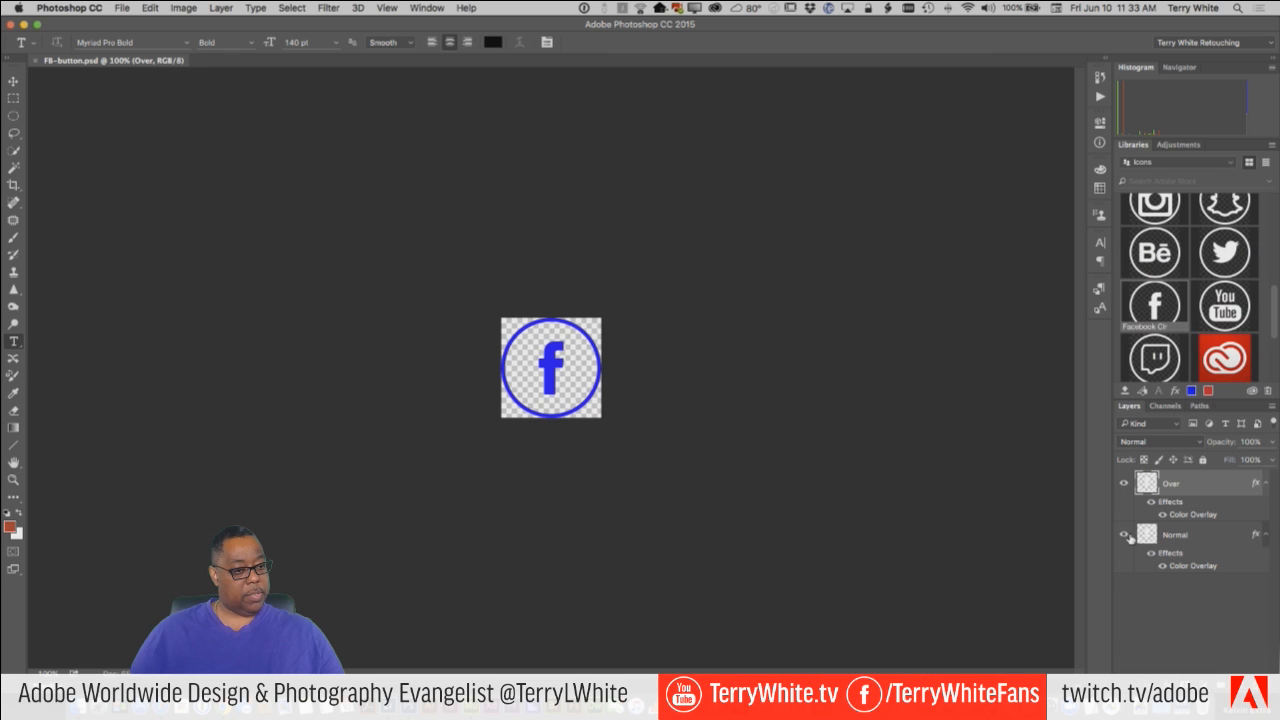
{"action": "left_click", "coordinate": [1125, 536]}
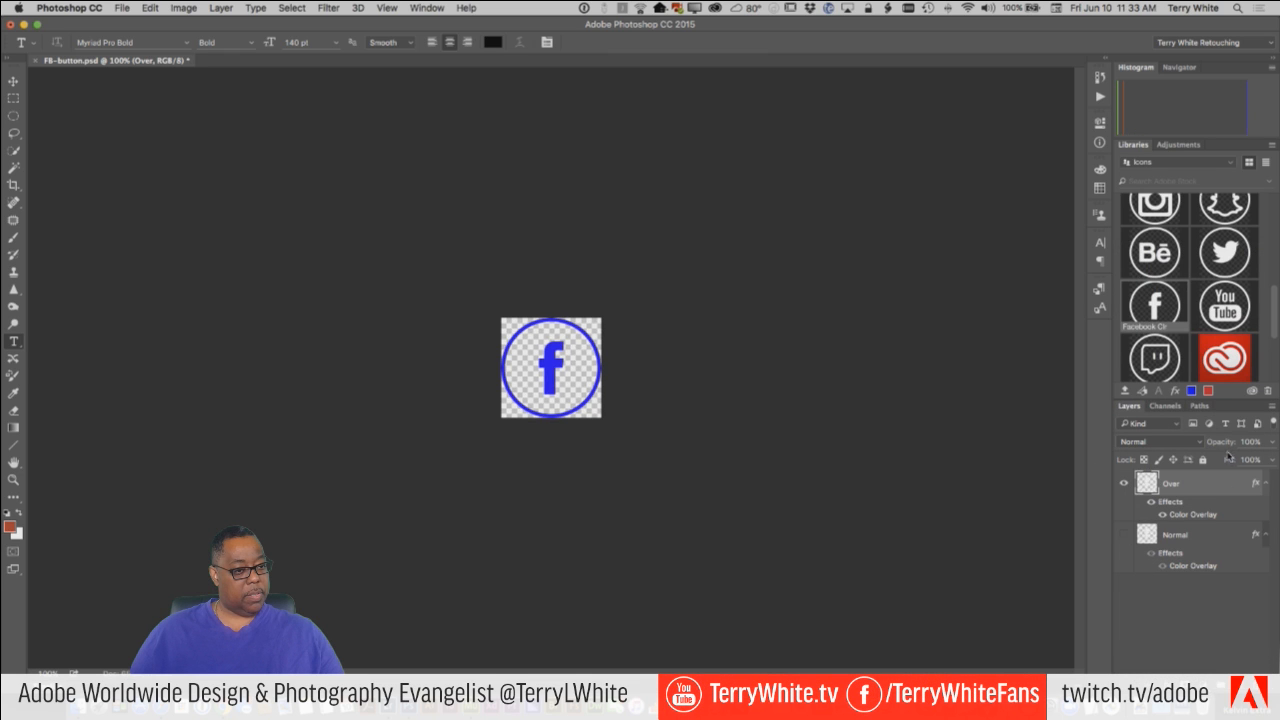
{"action": "left_click", "coordinate": [1271, 412]}
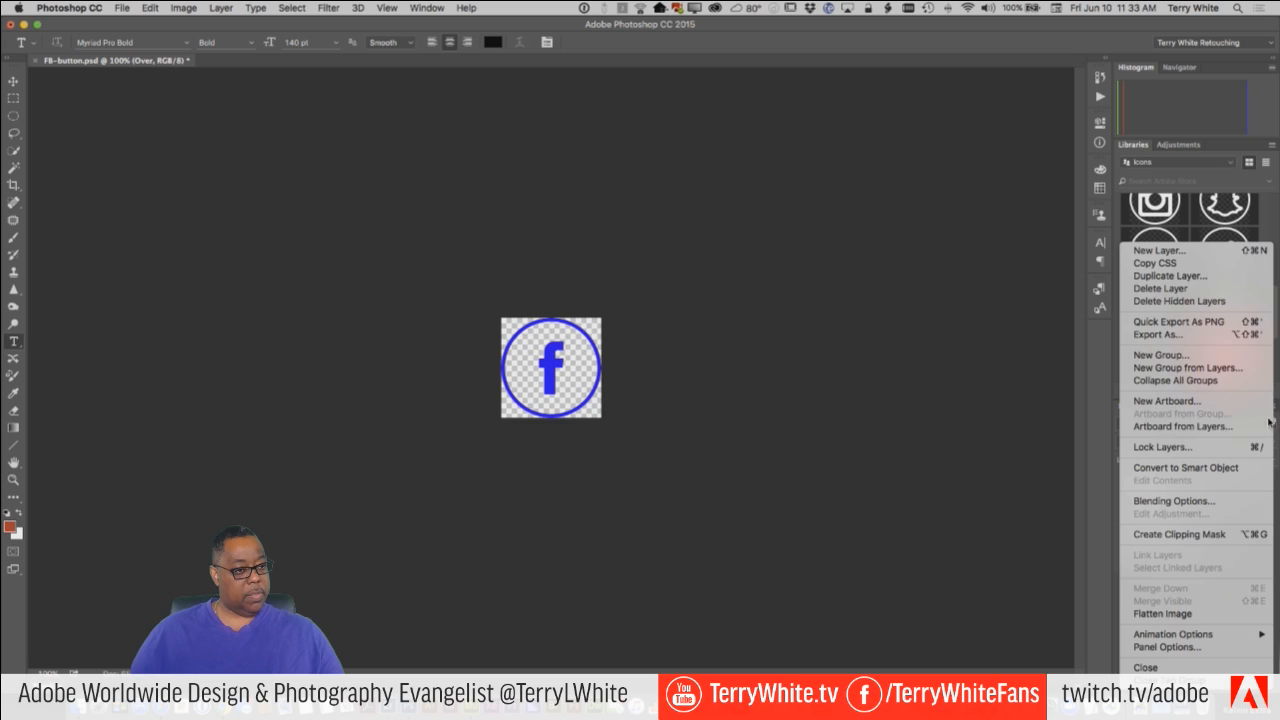
{"action": "left_click", "coordinate": [1110, 571]}
{"action": "left_click", "coordinate": [222, 8]}
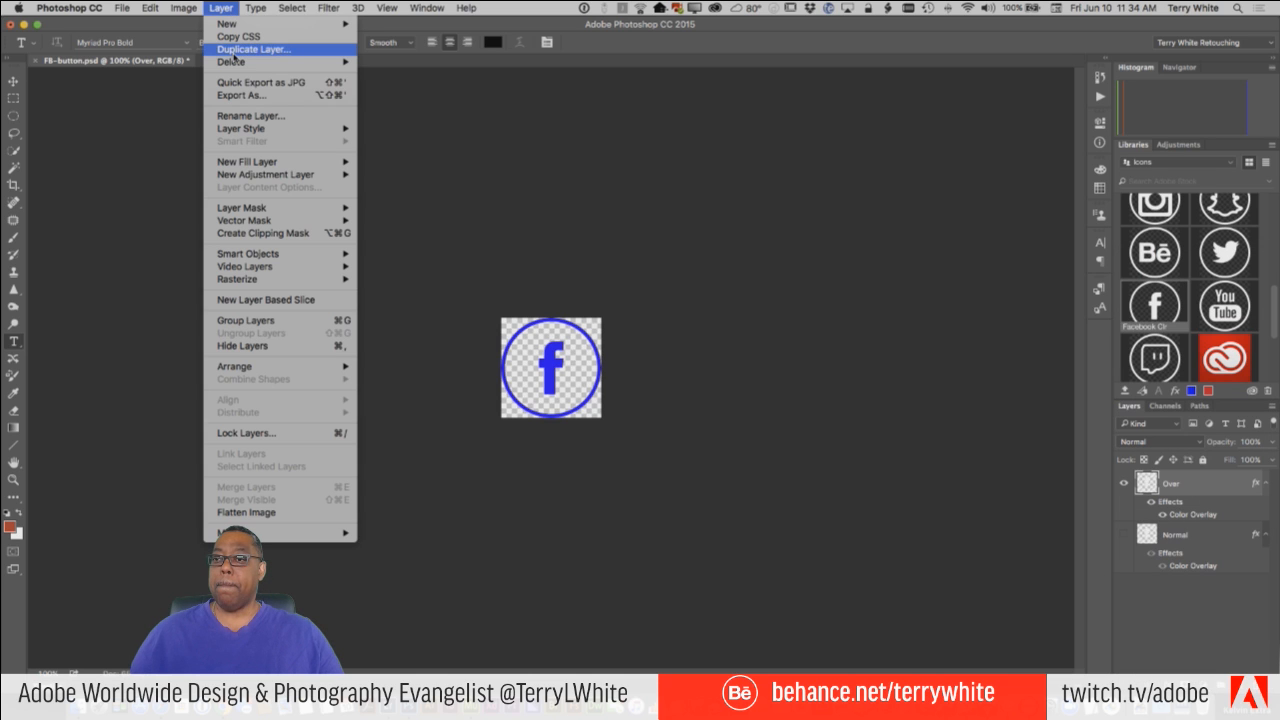
{"action": "mouse_move", "coordinate": [266, 286]}
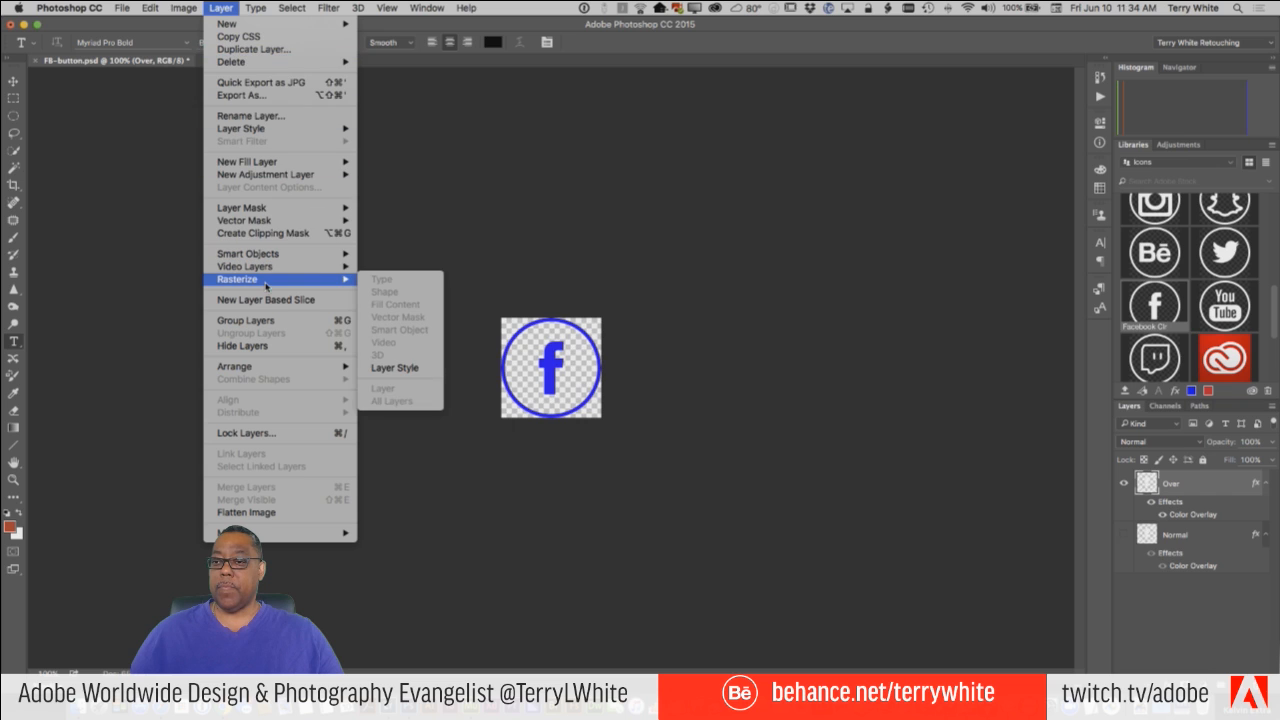
{"action": "left_click", "coordinate": [406, 368]}
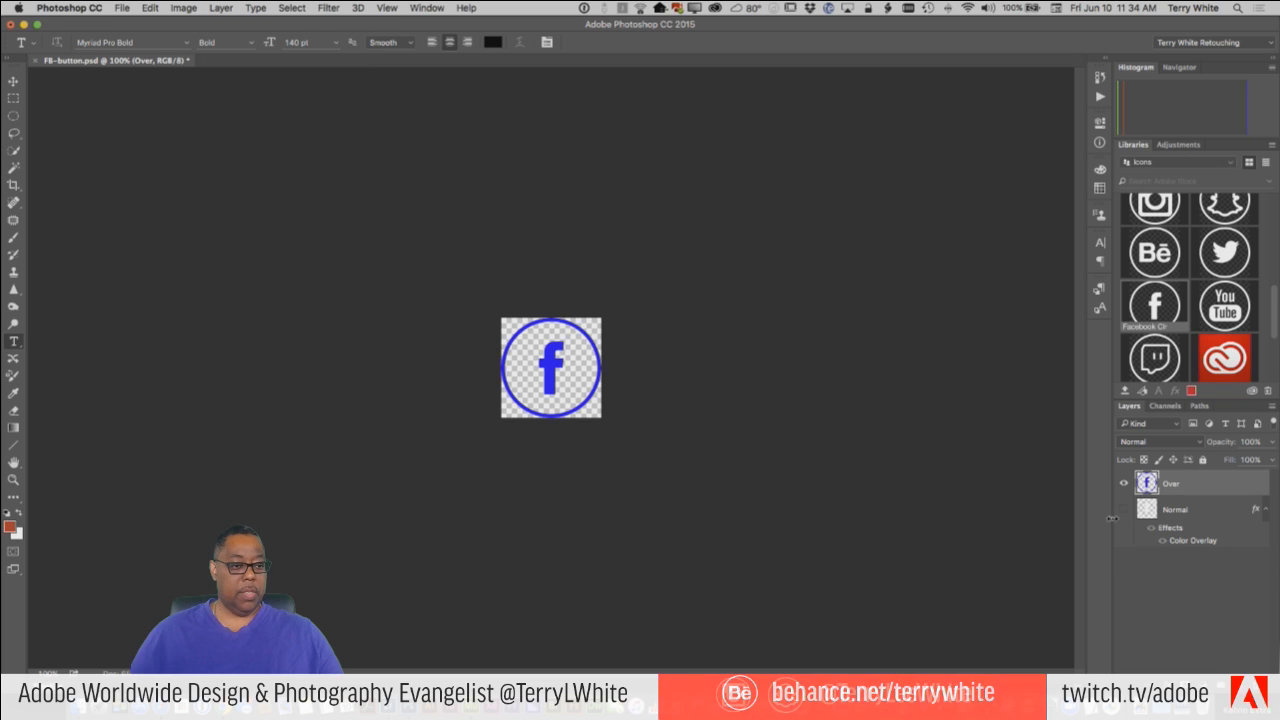
Show the Normal layer again, rasterize its layer style and save FB-button.psd.
{"action": "left_click", "coordinate": [1124, 509]}
{"action": "left_click", "coordinate": [1180, 510]}
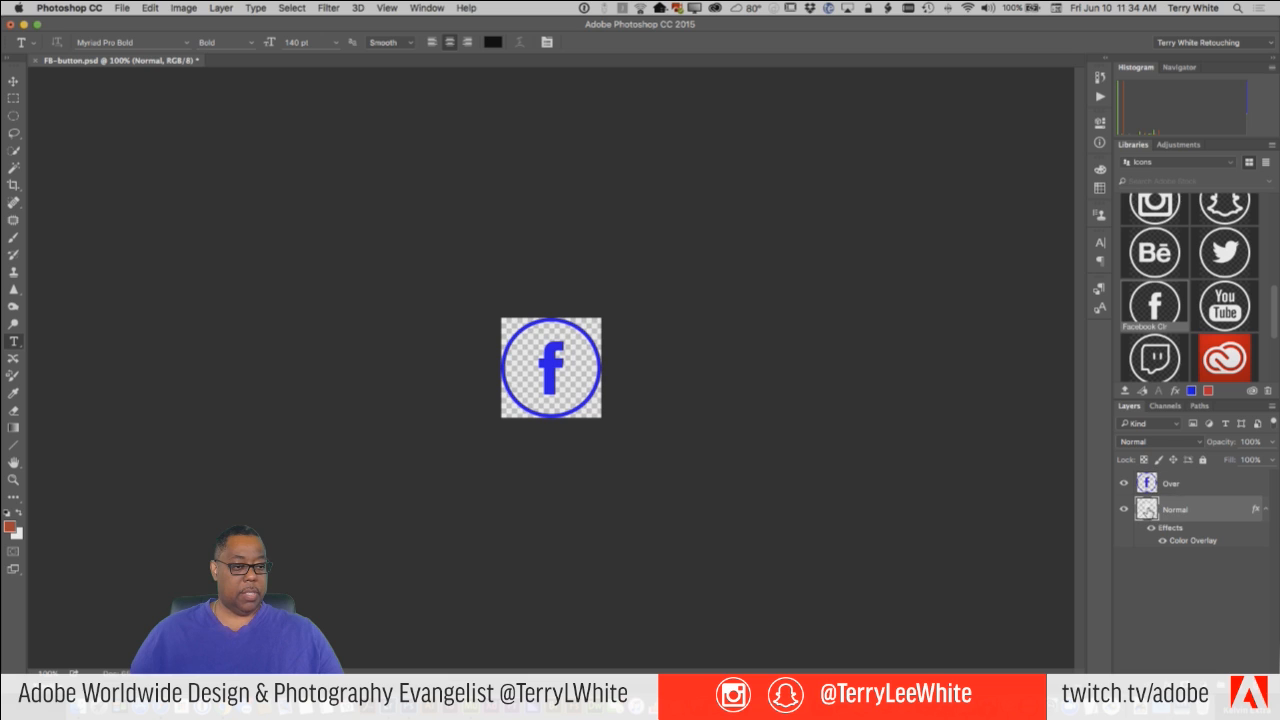
{"action": "left_click", "coordinate": [221, 8]}
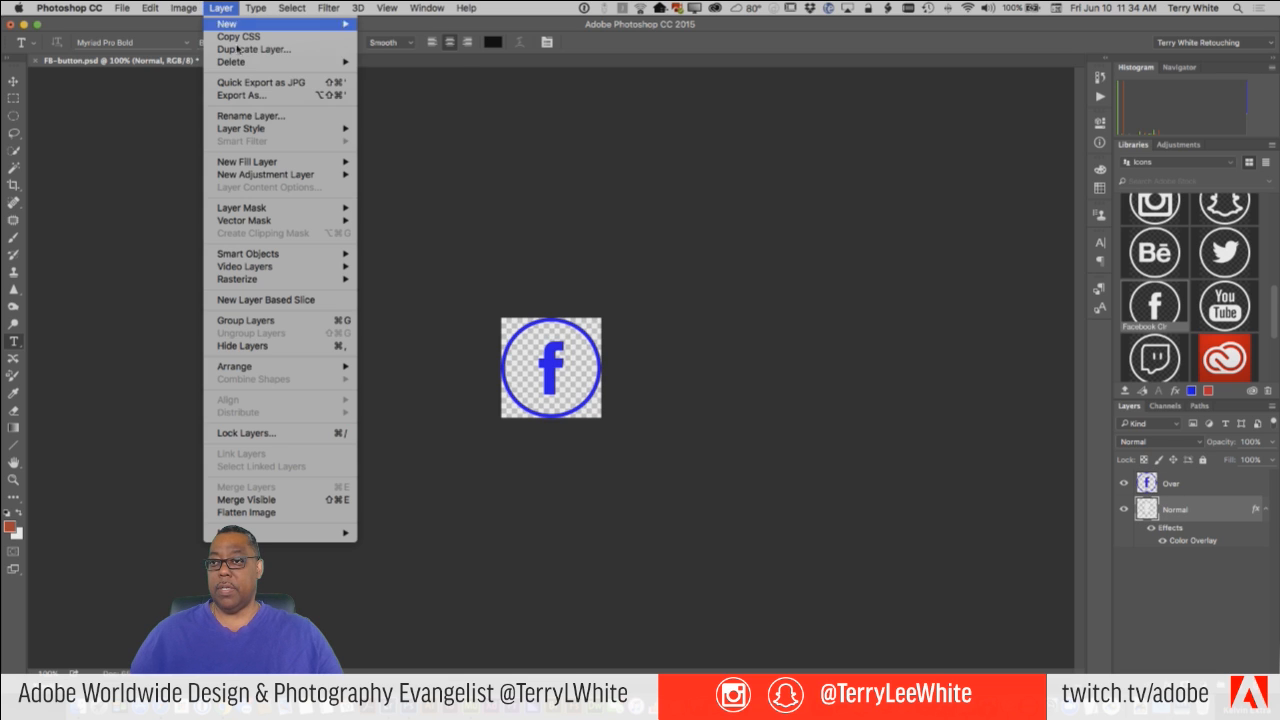
{"action": "mouse_move", "coordinate": [340, 284]}
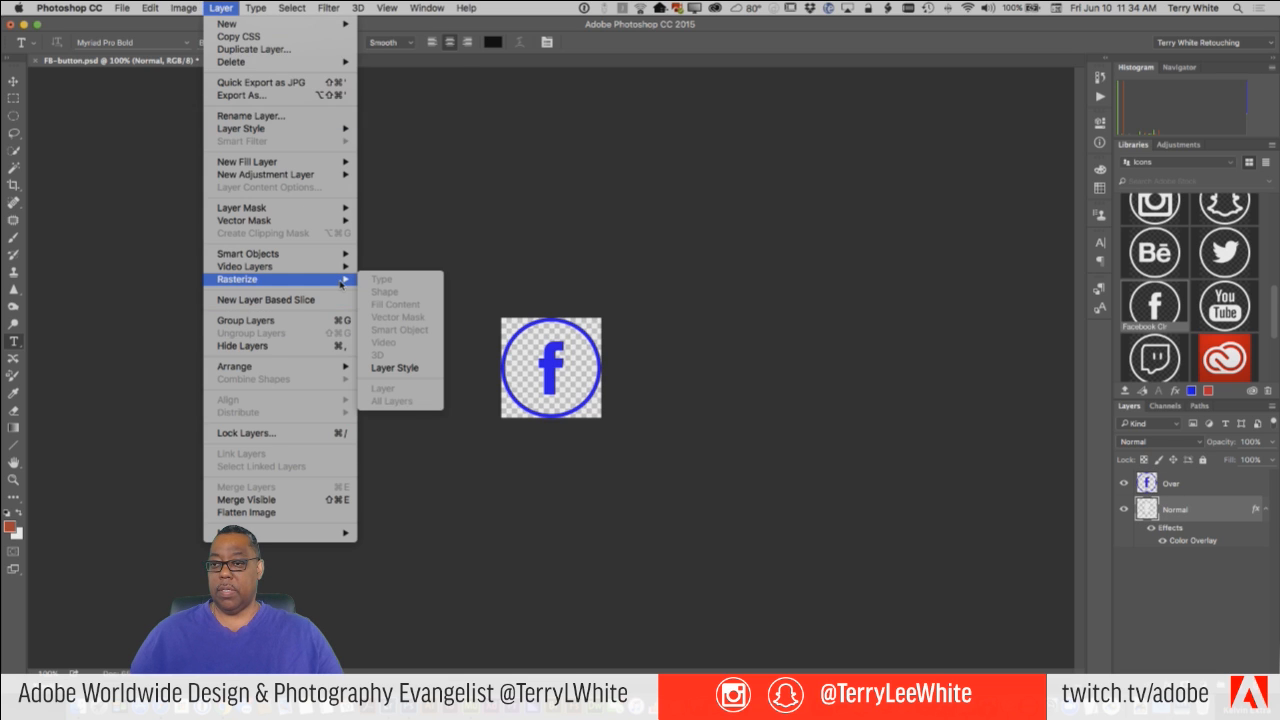
{"action": "left_click", "coordinate": [430, 367]}
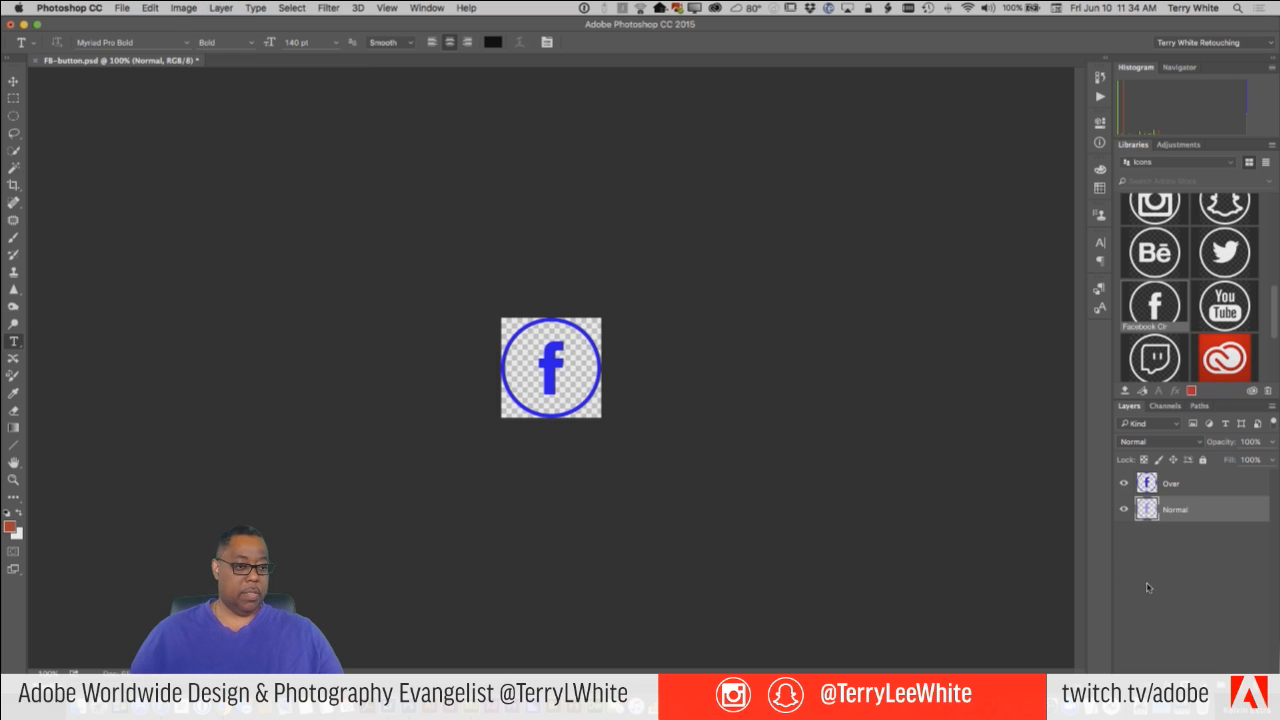
{"action": "key", "text": "super+s"}
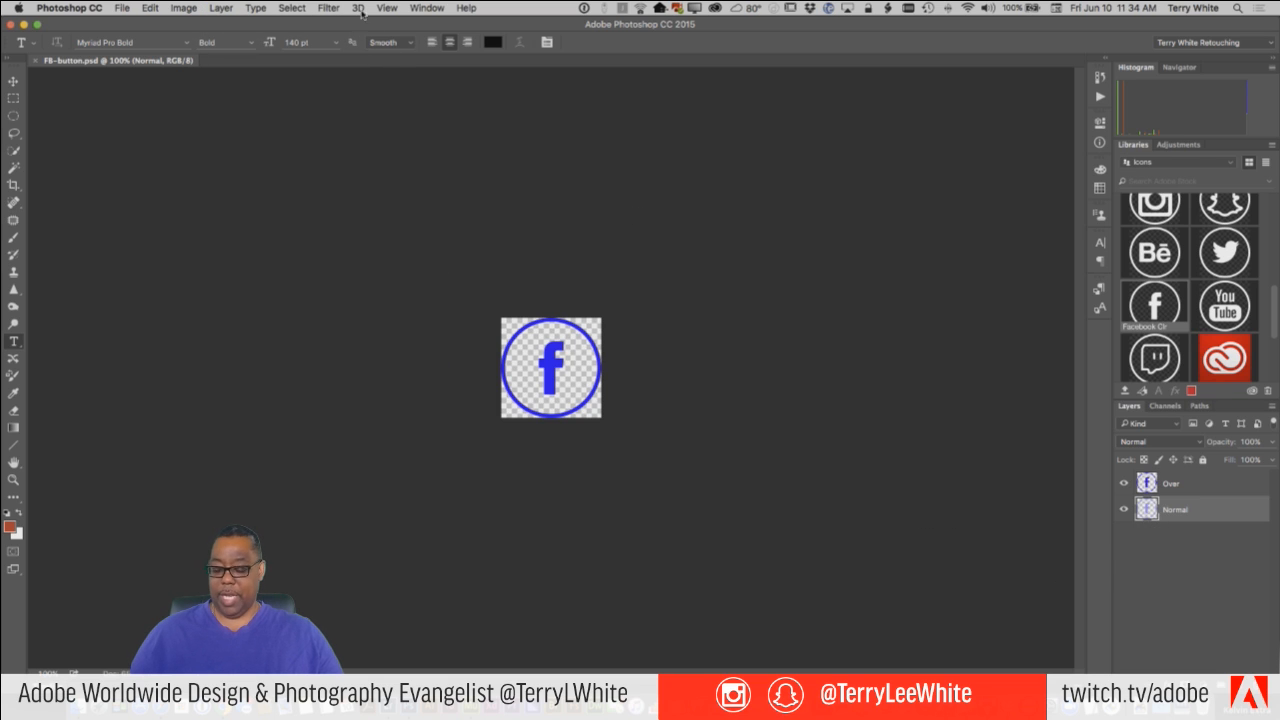
Switch to Adobe Muse and import FB-button.psd as a Photoshop button with Normal as the Normal state and Over as the Rollover state.
{"action": "key", "text": "super+Tab"}
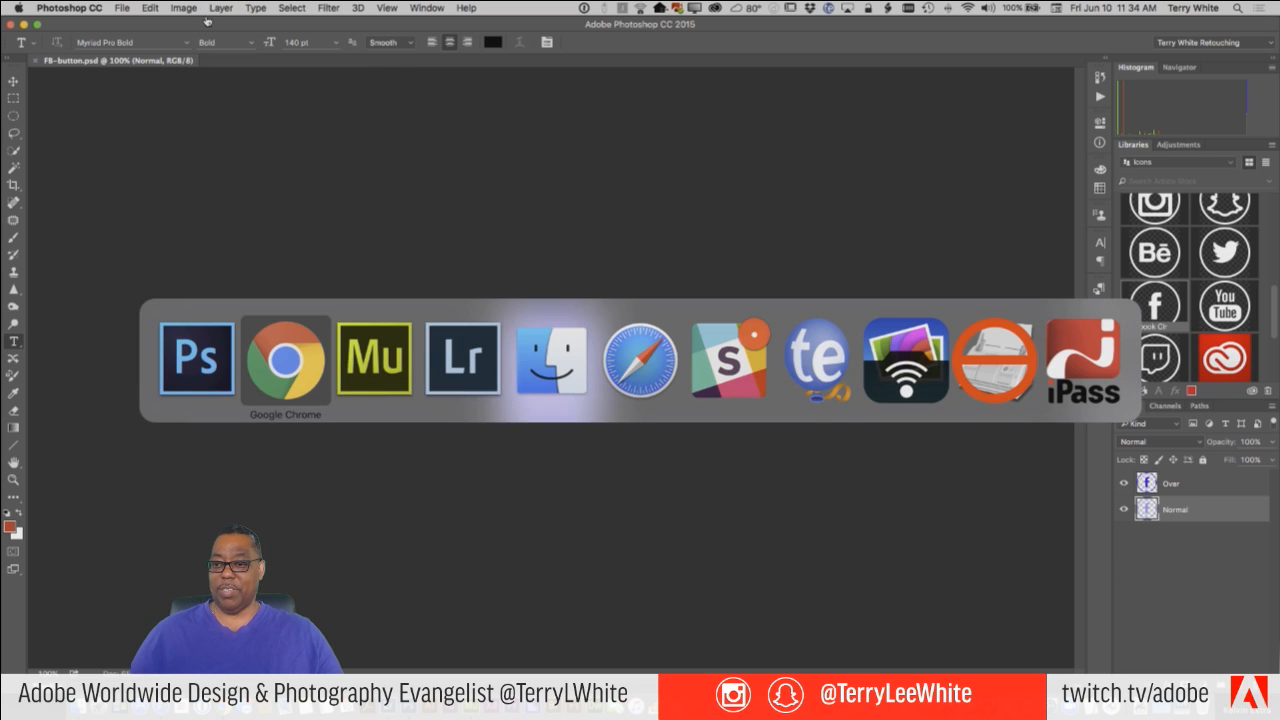
{"action": "key", "text": "super+Tab"}
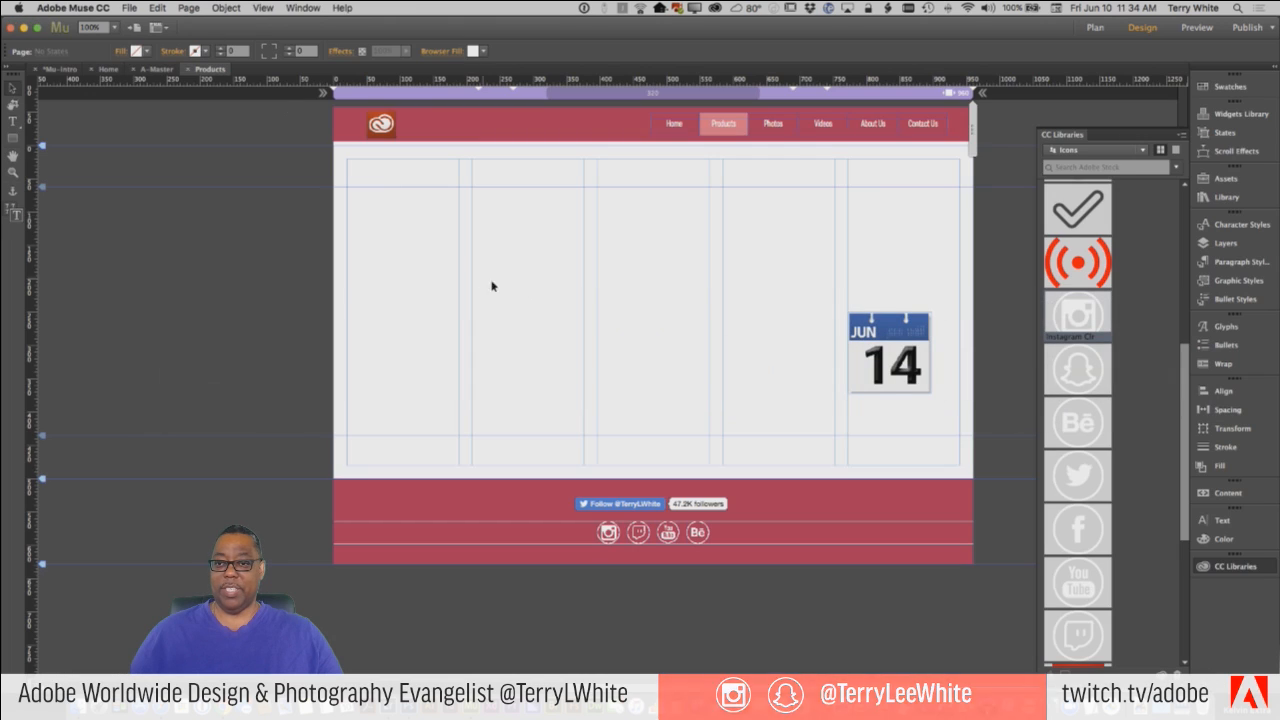
{"action": "left_click", "coordinate": [130, 8]}
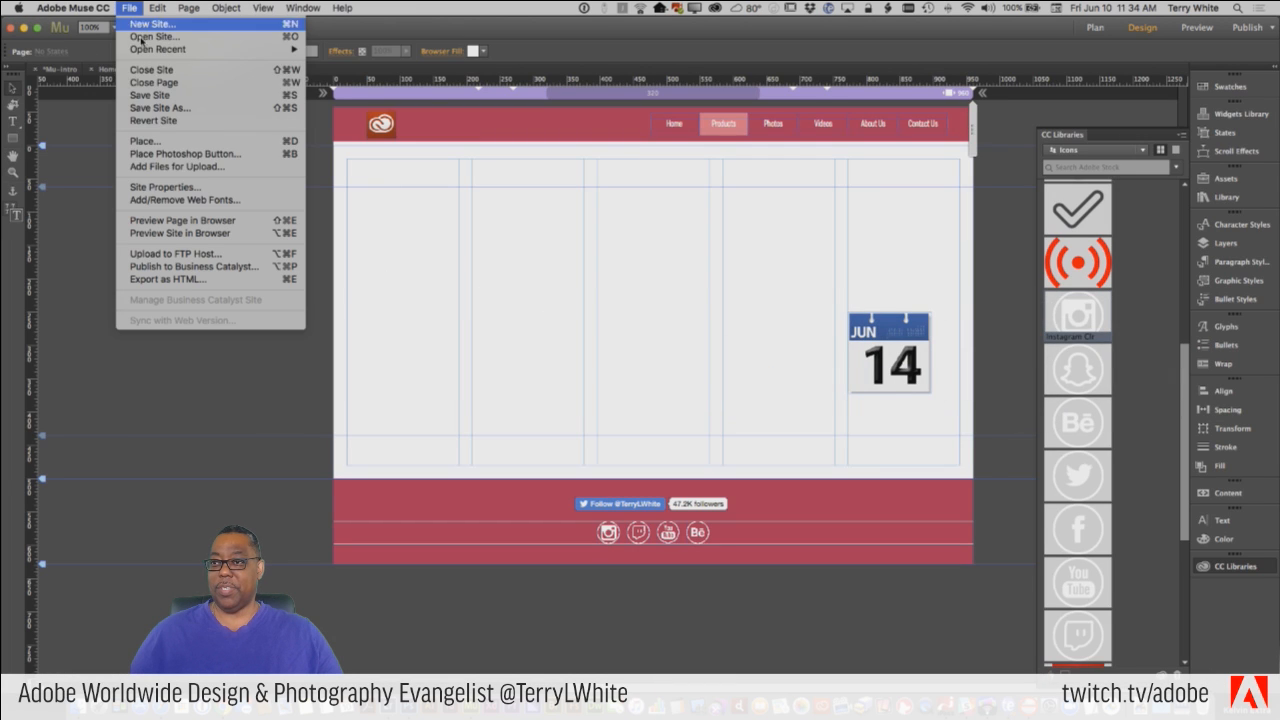
{"action": "left_click", "coordinate": [192, 153]}
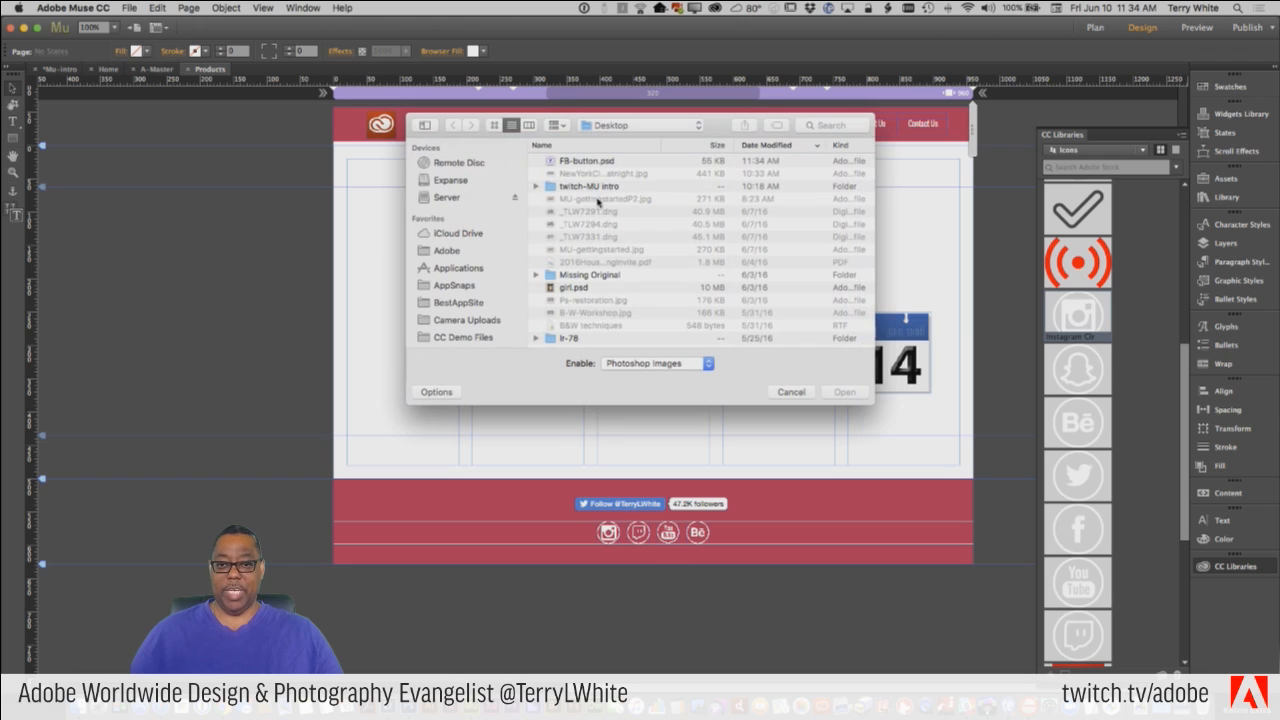
{"action": "left_click", "coordinate": [584, 164]}
{"action": "left_click", "coordinate": [843, 391]}
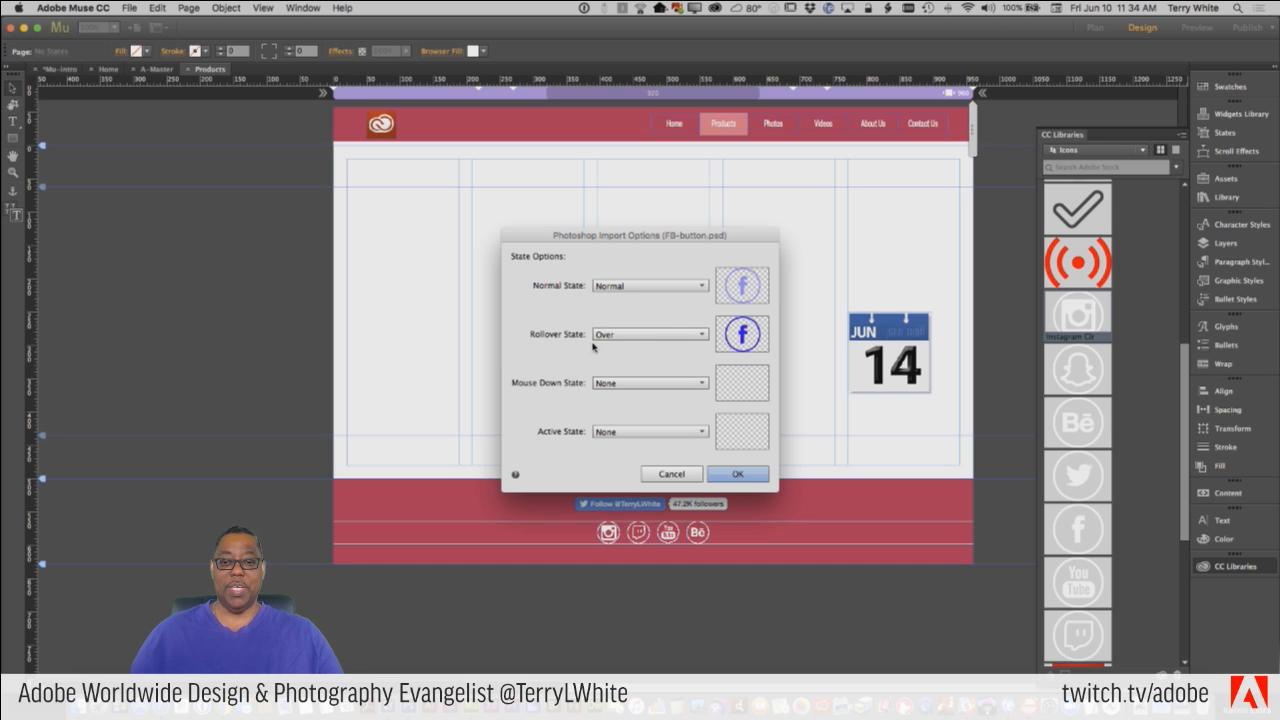
{"action": "left_click", "coordinate": [745, 474]}
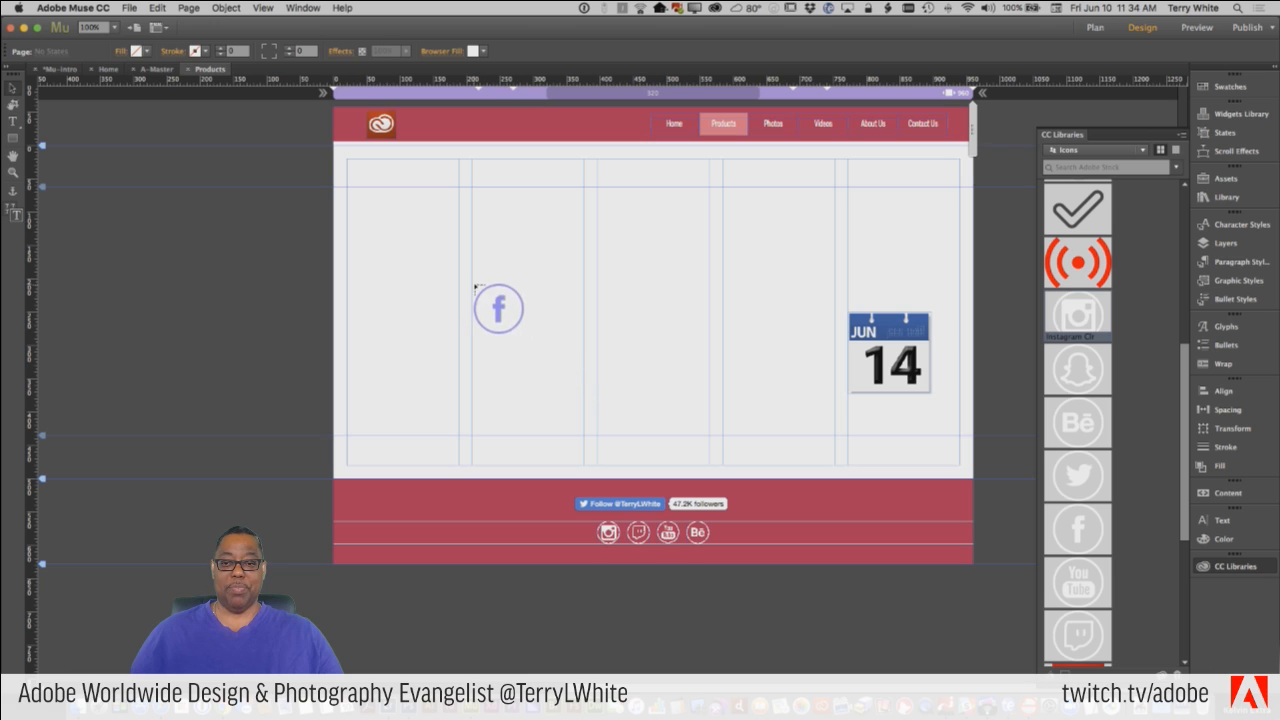
Place the Facebook button about 88 by 76 px in the page's second column and move it down to about X 204, Y 296.
{"action": "left_click_drag", "start_coordinate": [476, 279], "coordinate": [536, 330]}
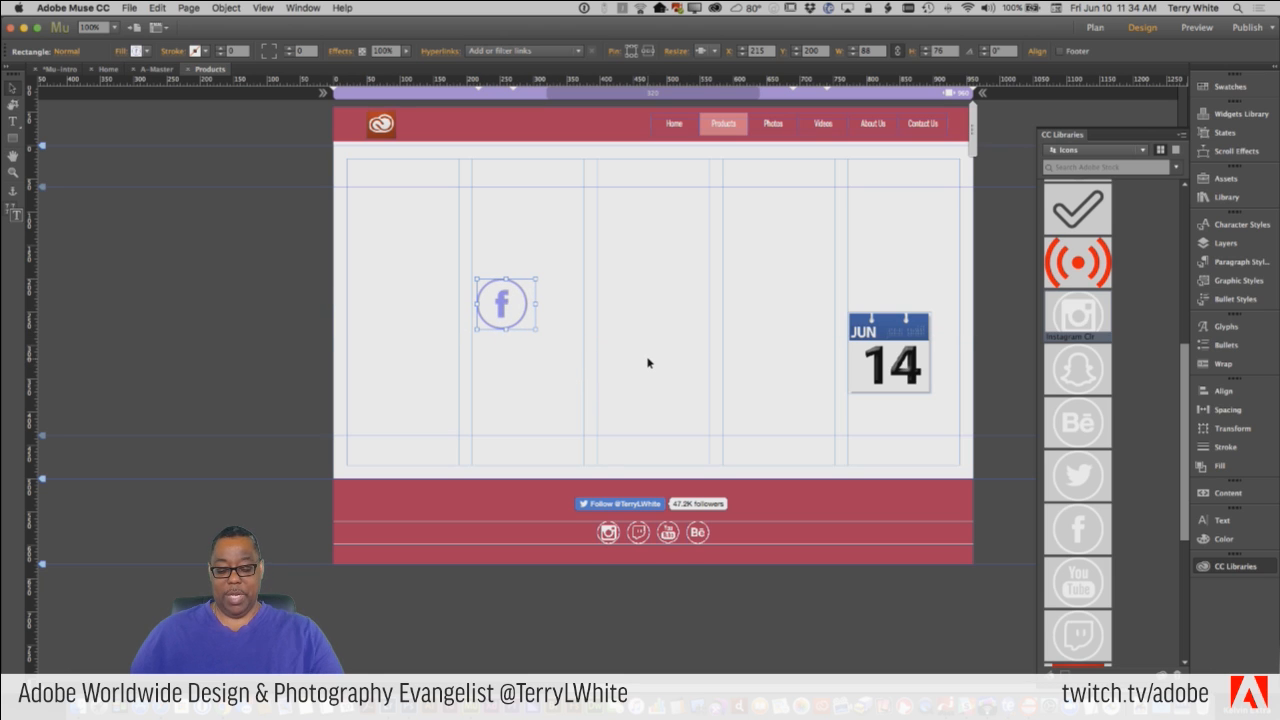
{"action": "left_click", "coordinate": [575, 331]}
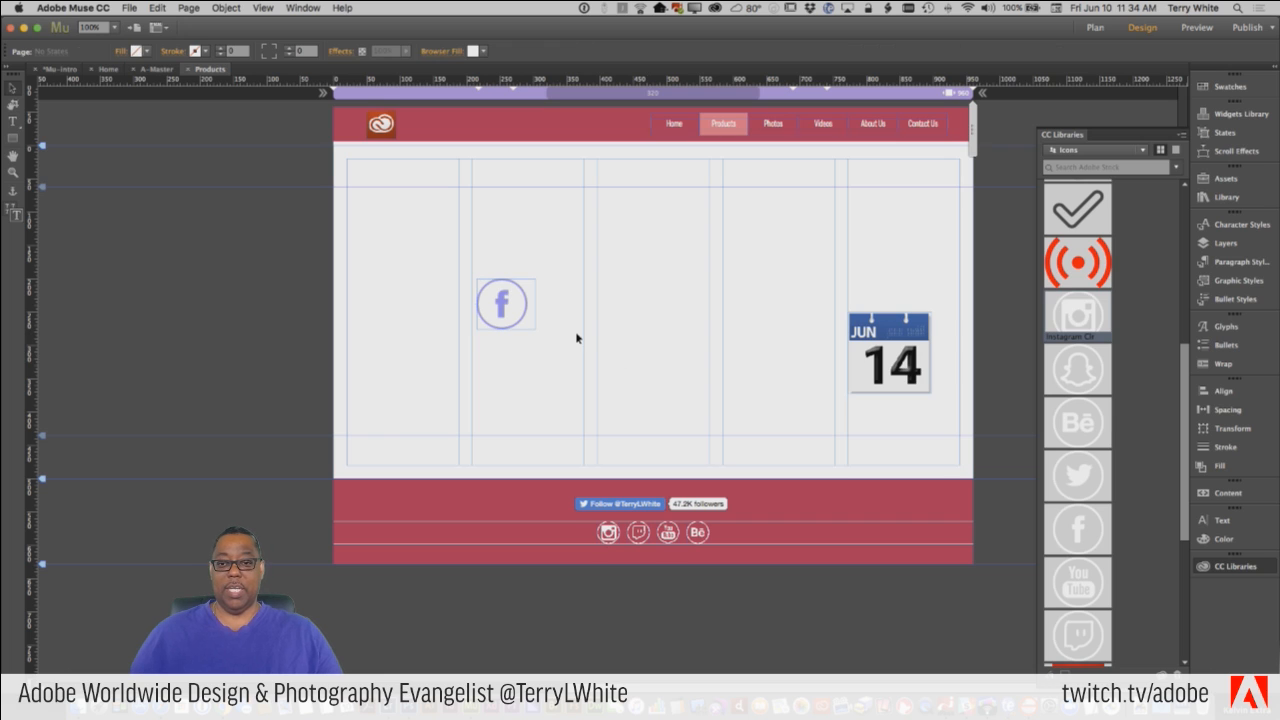
{"action": "left_click_drag", "start_coordinate": [513, 306], "coordinate": [507, 370]}
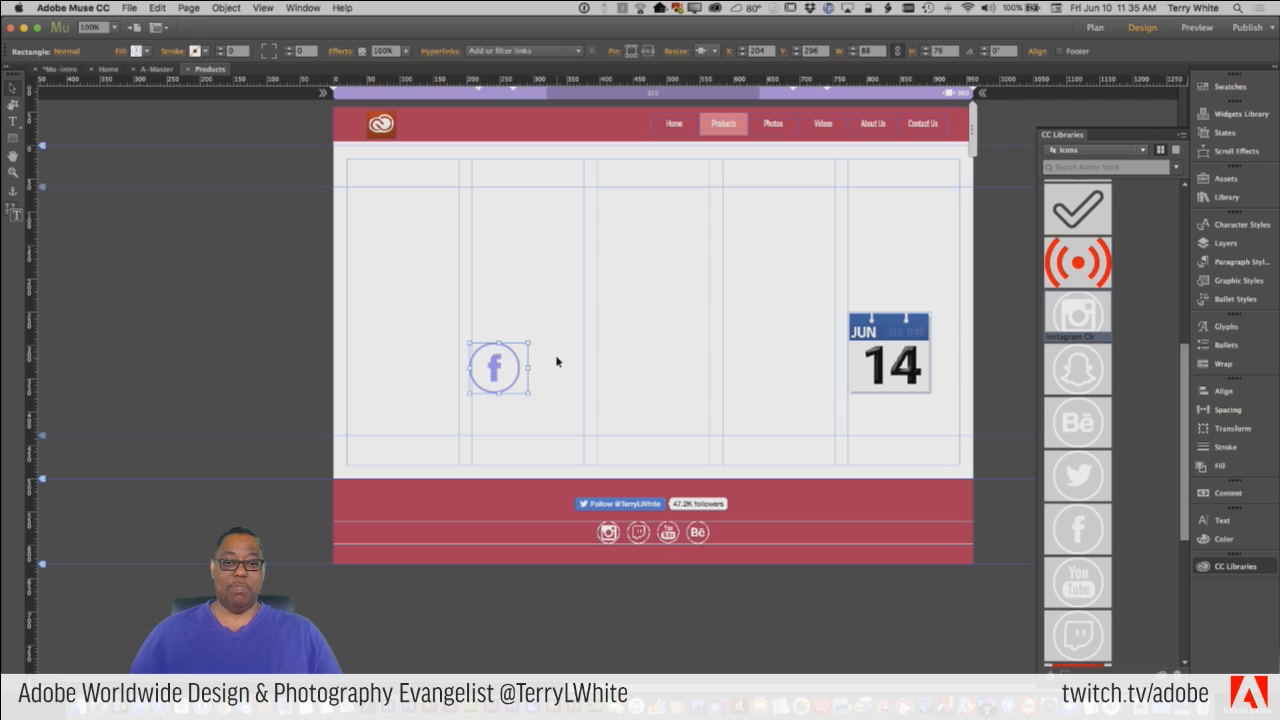
Preview the Products page in the browser to check the Facebook button, and return to Muse.
{"action": "left_click", "coordinate": [123, 7]}
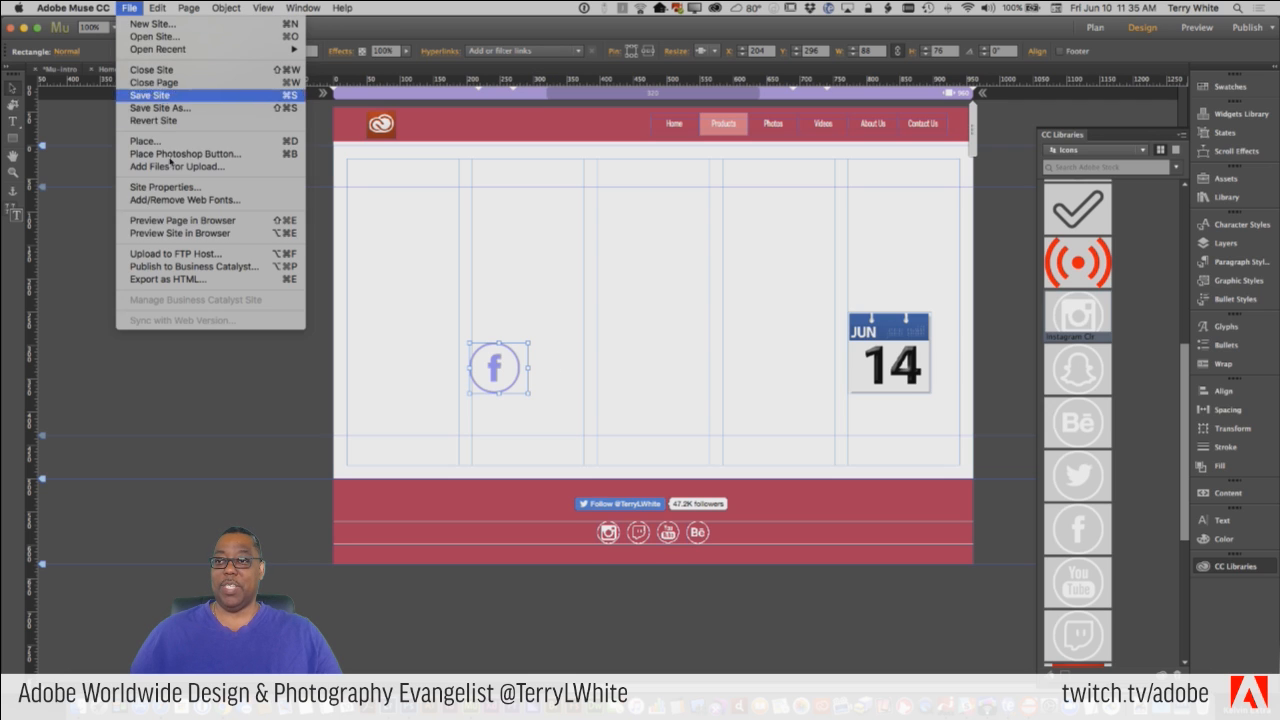
{"action": "left_click", "coordinate": [202, 223]}
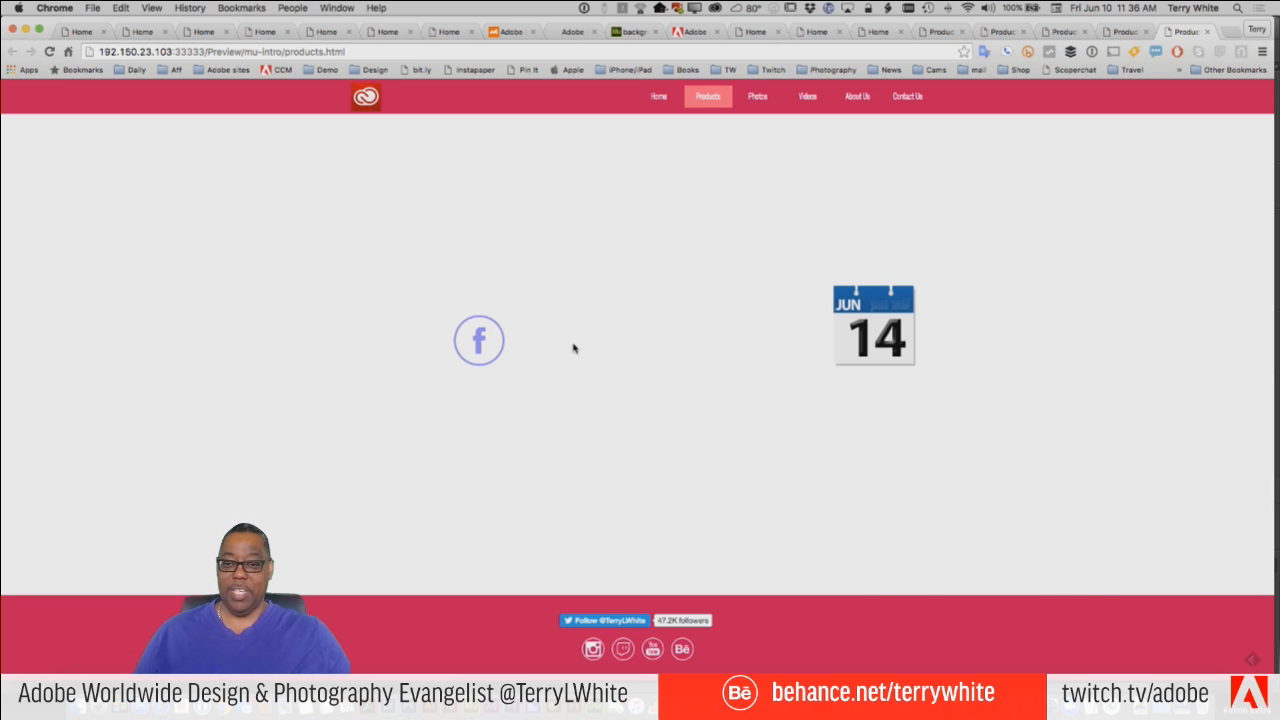
{"action": "key", "text": "super+Tab"}
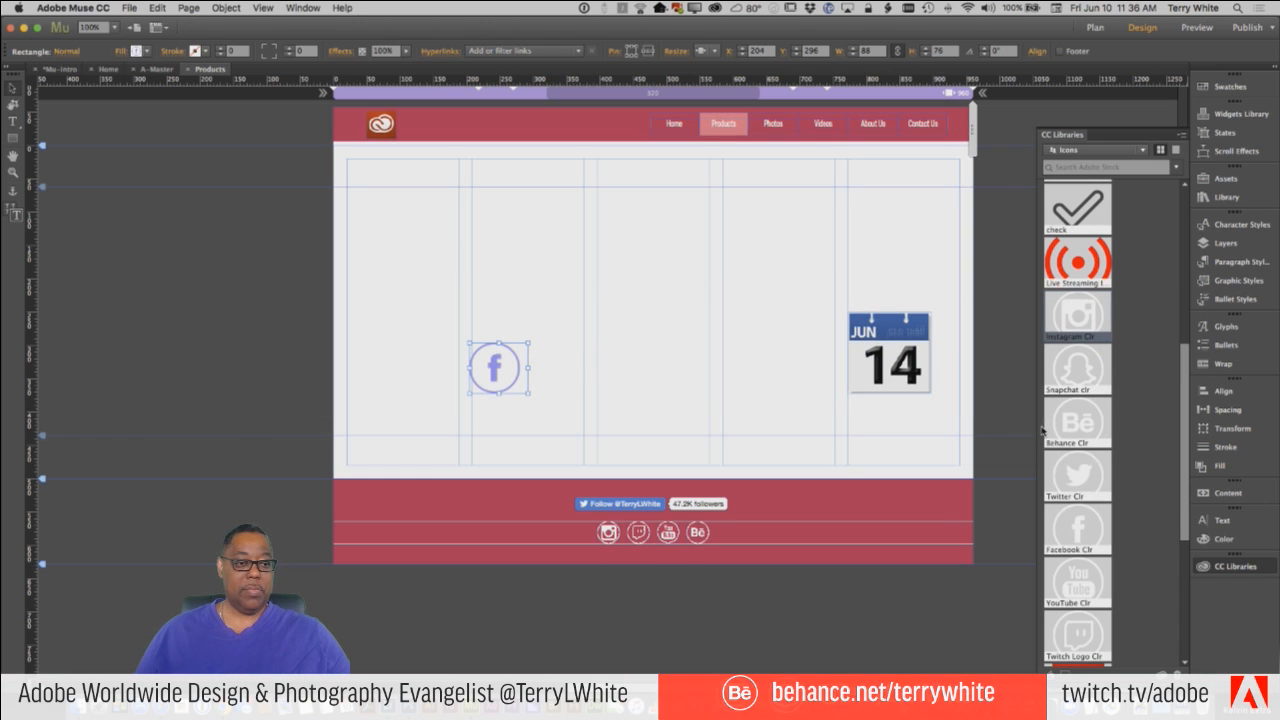
Switch to Photoshop, add the Over layer of FB-button.psd to the Icons library as a graphic, and switch back to Muse.
{"action": "key", "text": "super+Tab"}
{"action": "key", "text": "super+Tab"}
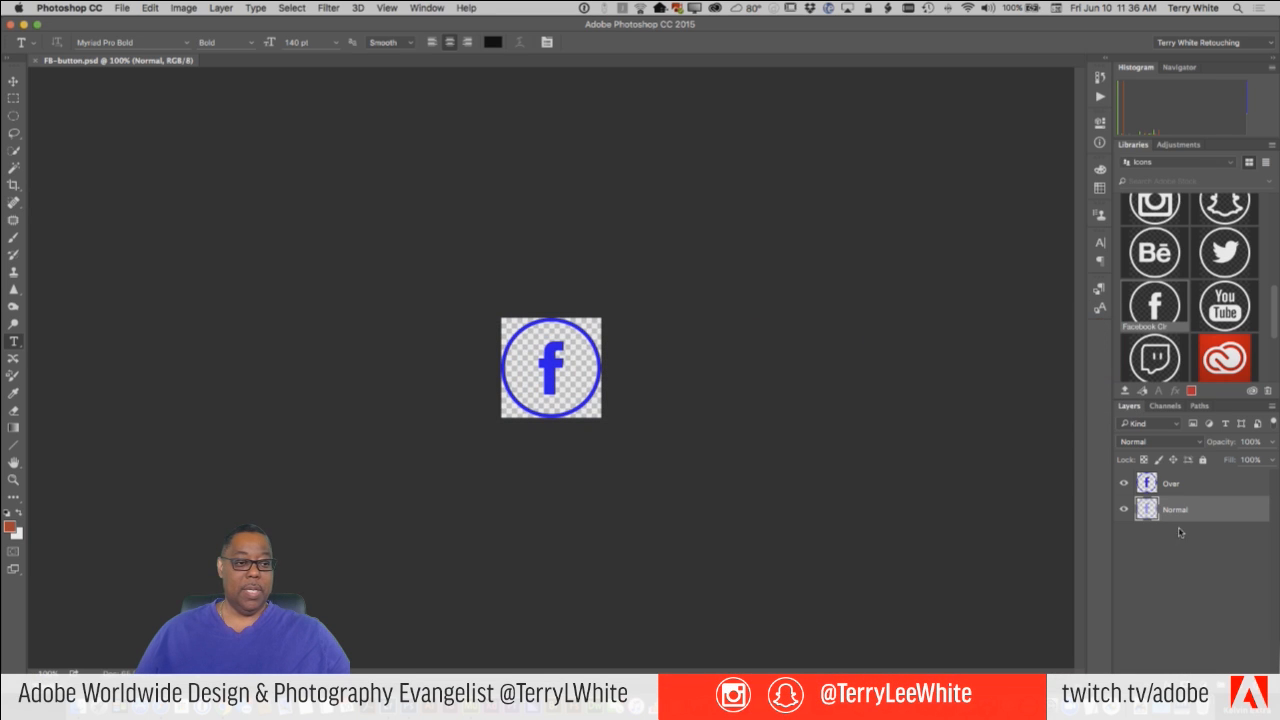
{"action": "left_click", "coordinate": [1191, 488]}
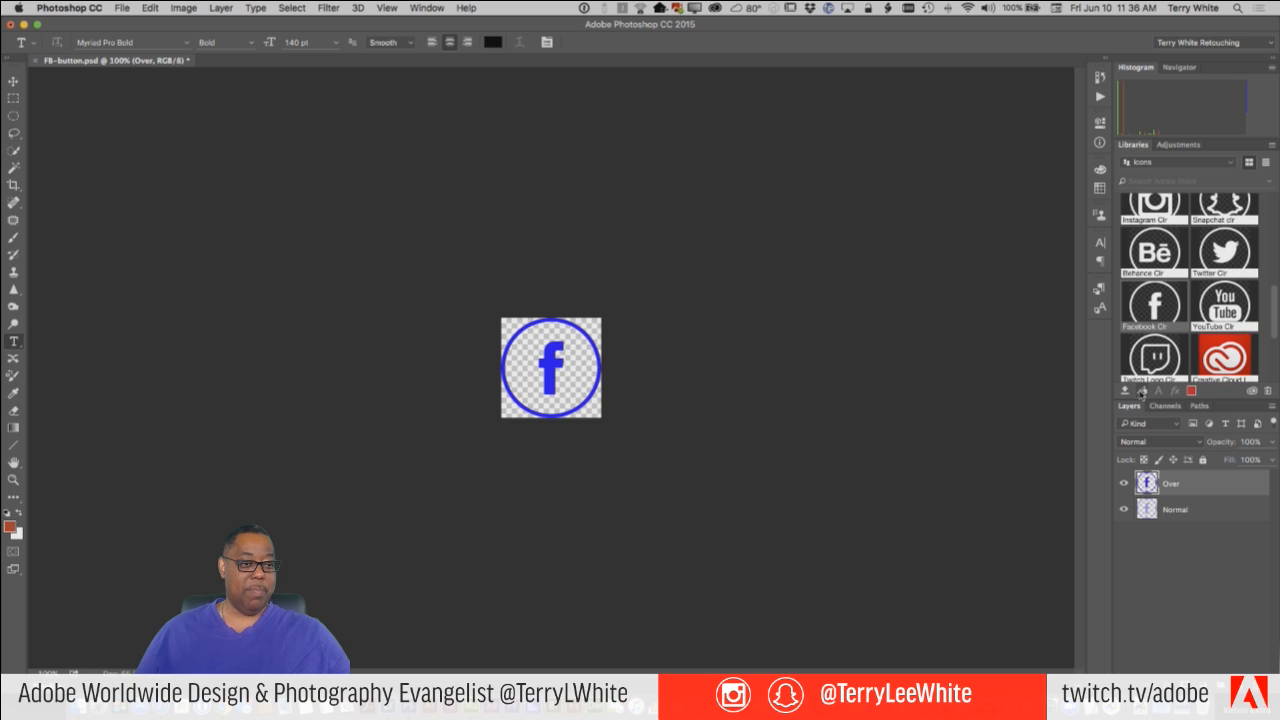
{"action": "scroll", "coordinate": [1163, 290], "scroll_direction": "up", "scroll_amount": 5}
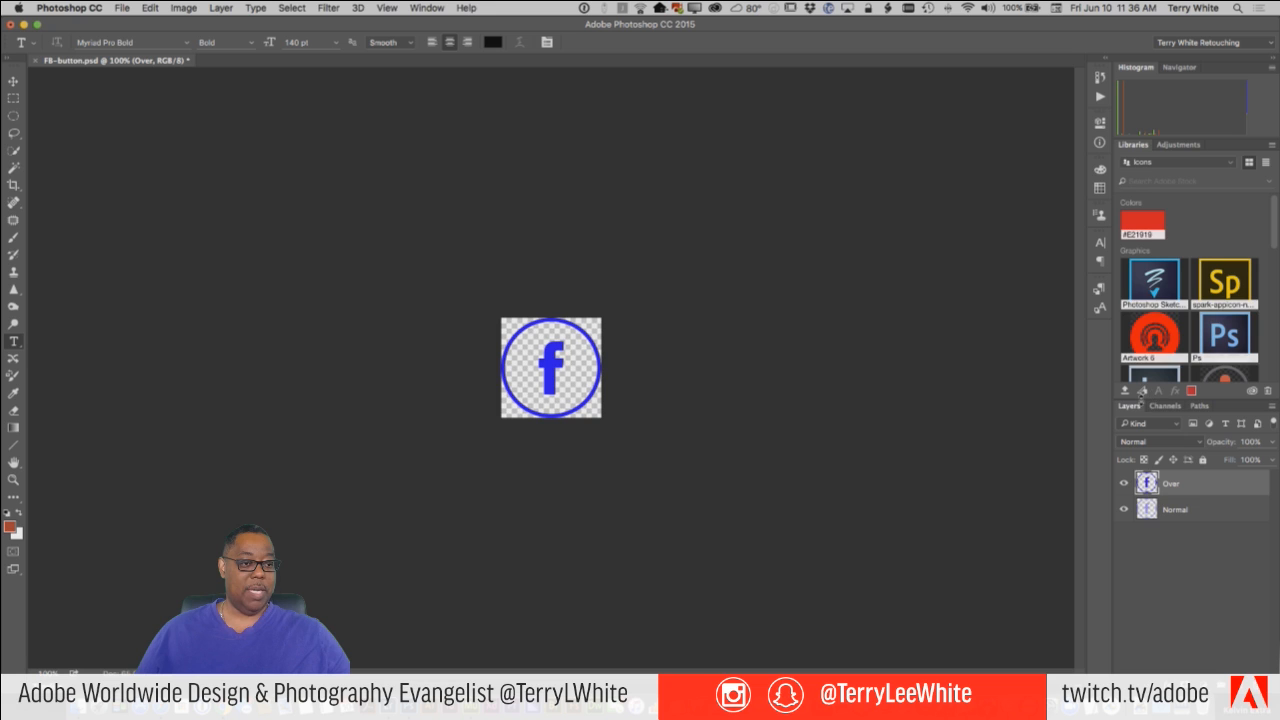
{"action": "left_click", "coordinate": [1125, 391]}
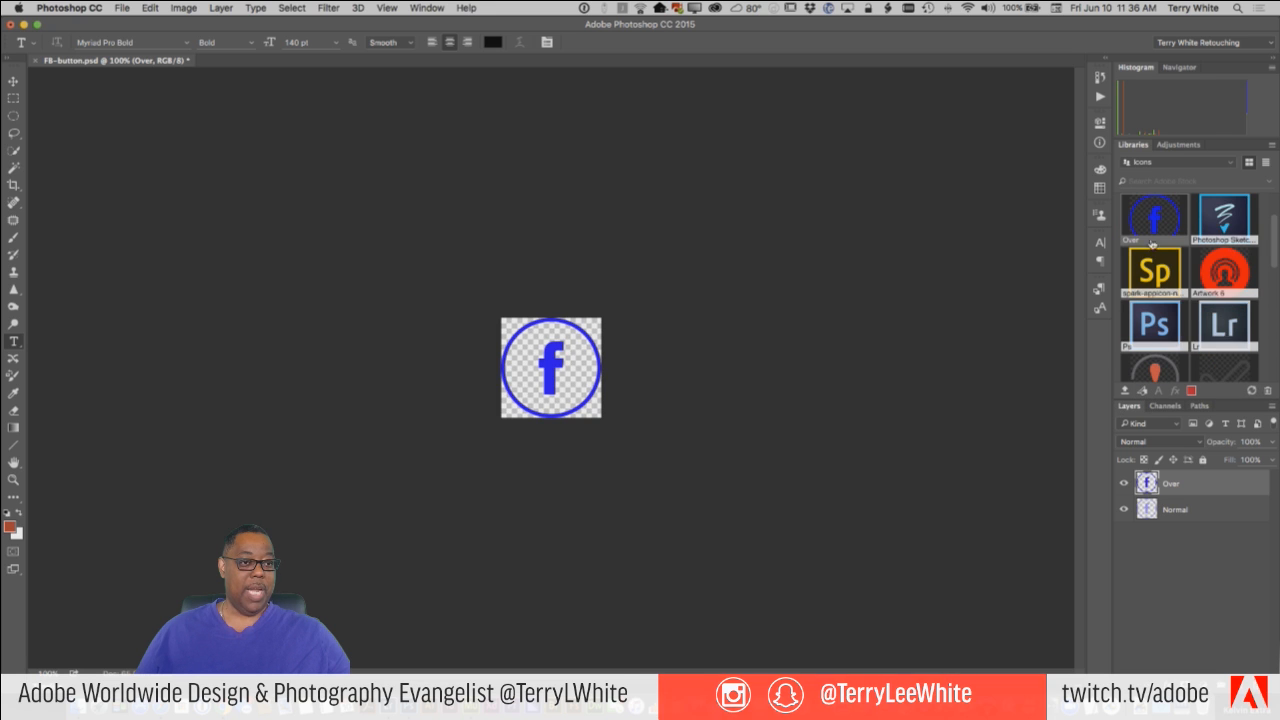
{"action": "key", "text": "super+Tab"}
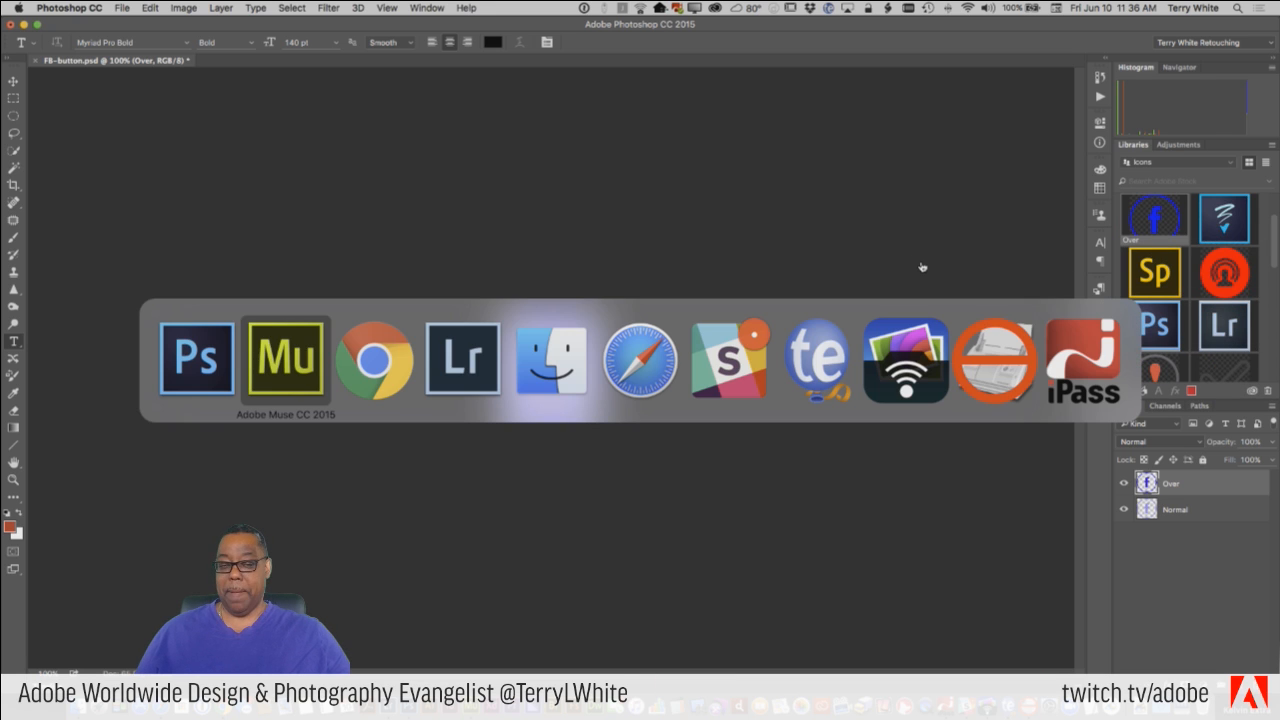
Switch to Adobe Muse and add a Fluid Width breakpoint at 768 to the Products page.
{"action": "key", "text": "super+Tab"}
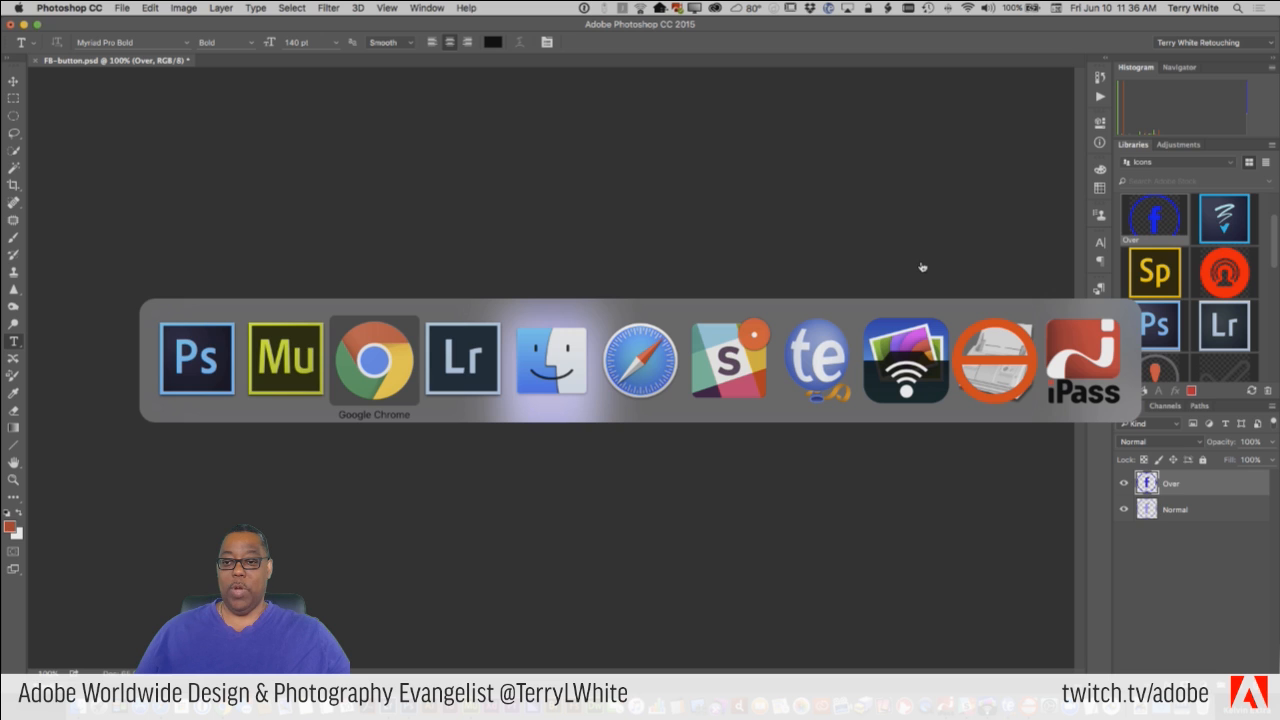
{"action": "key", "text": "super+shift+Tab"}
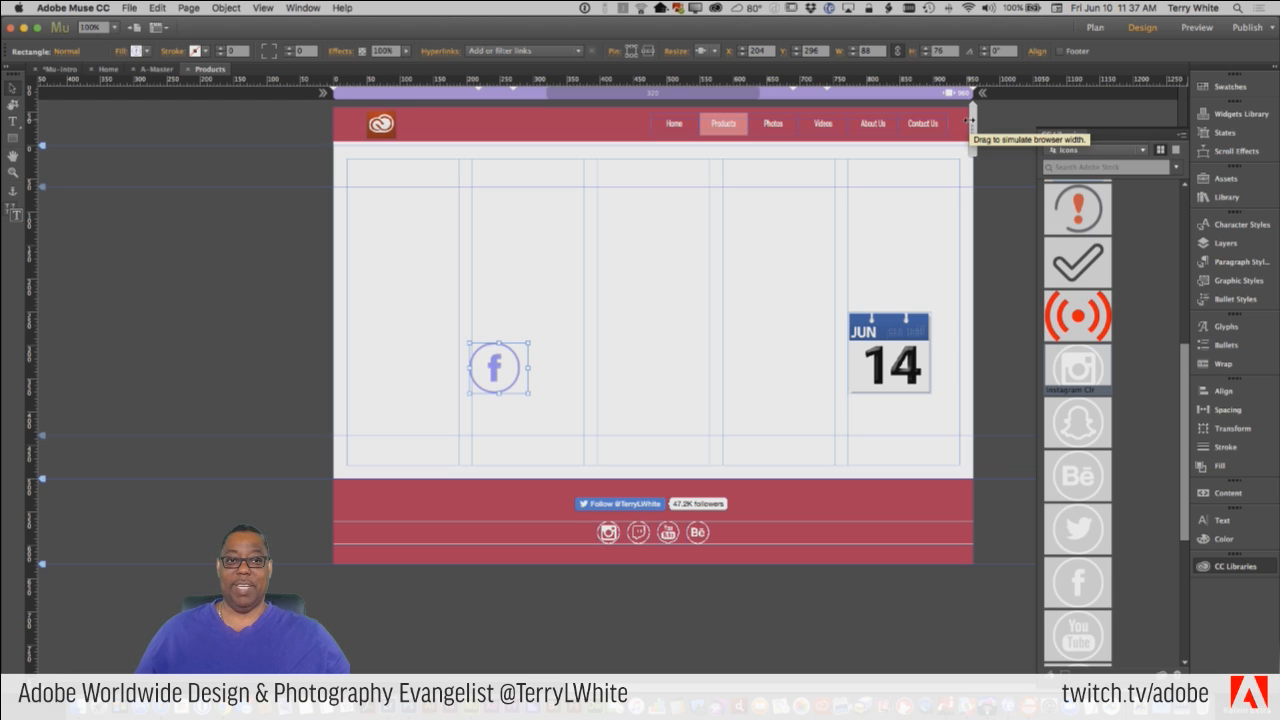
{"action": "left_click", "coordinate": [806, 100]}
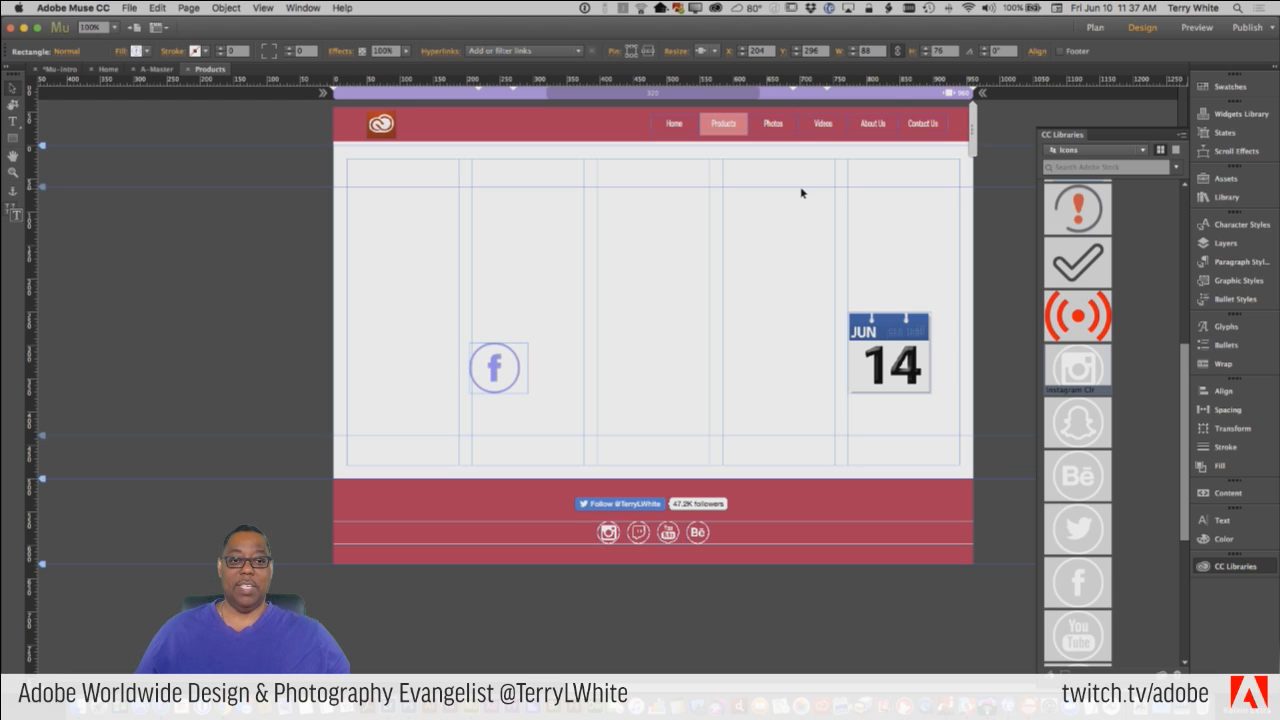
{"action": "right_click", "coordinate": [805, 97]}
{"action": "left_click", "coordinate": [844, 101]}
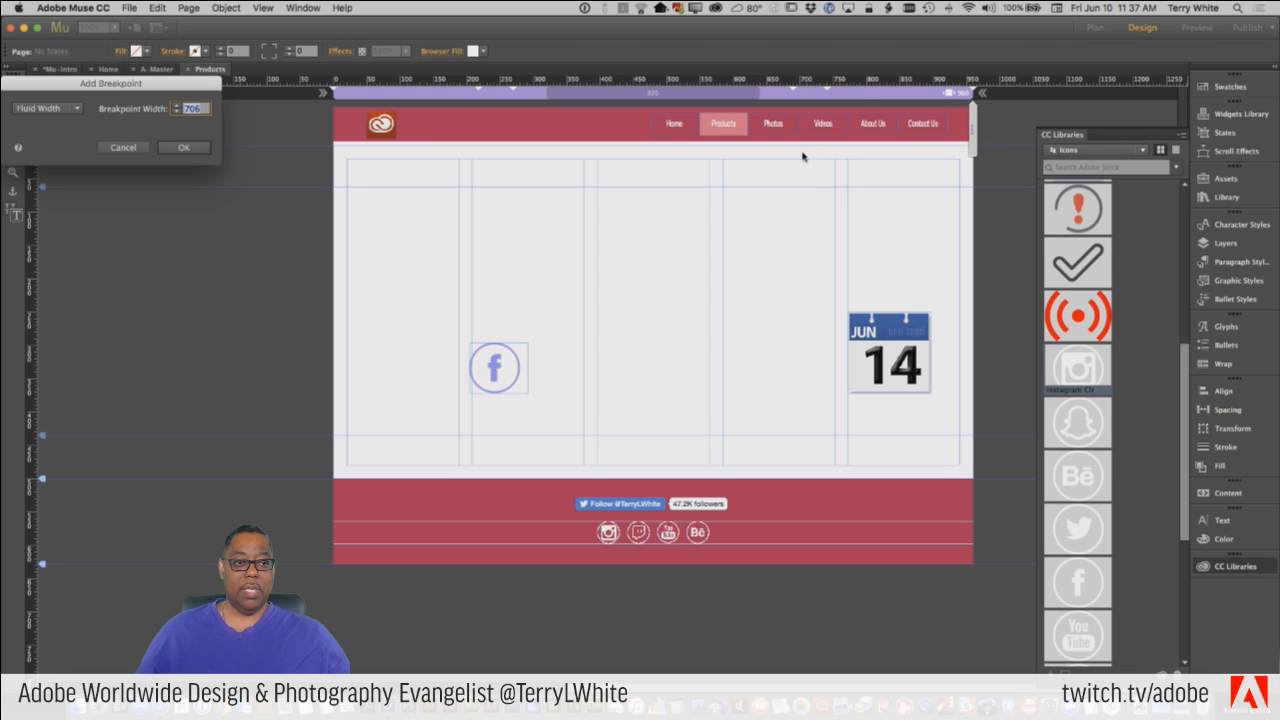
{"action": "left_click_drag", "start_coordinate": [198, 92], "coordinate": [832, 226]}
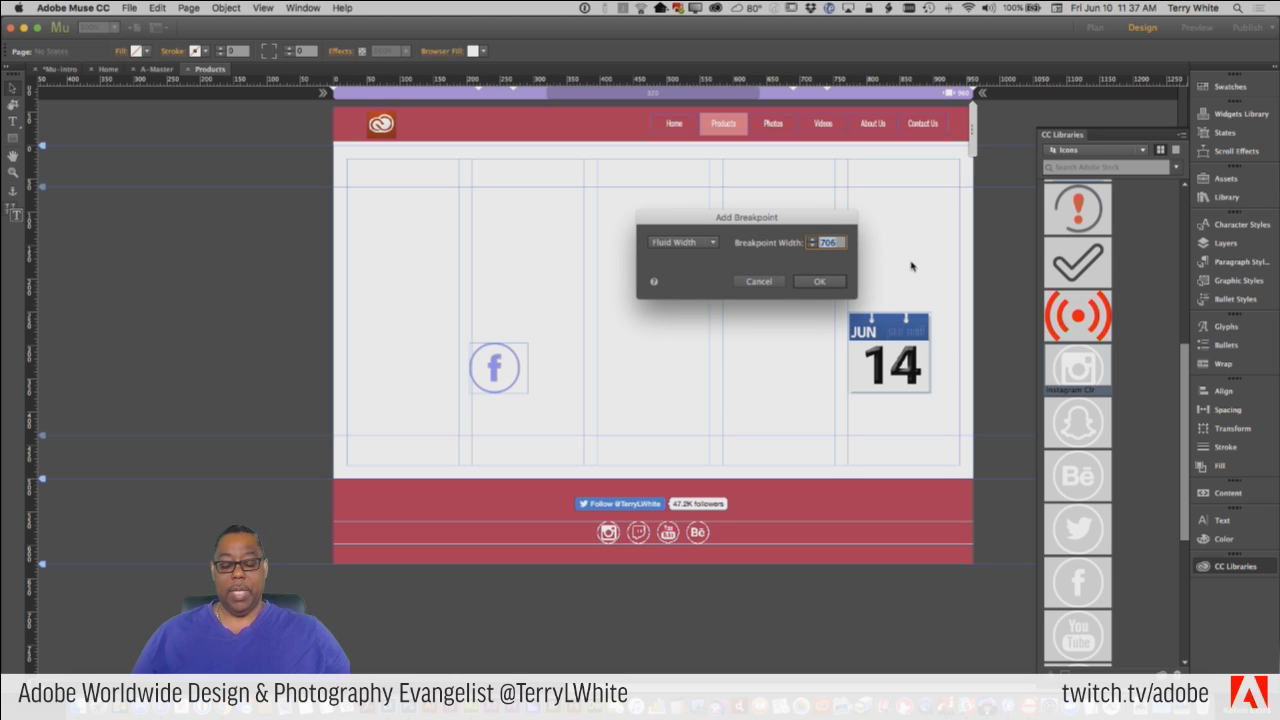
{"action": "type", "text": "768"}
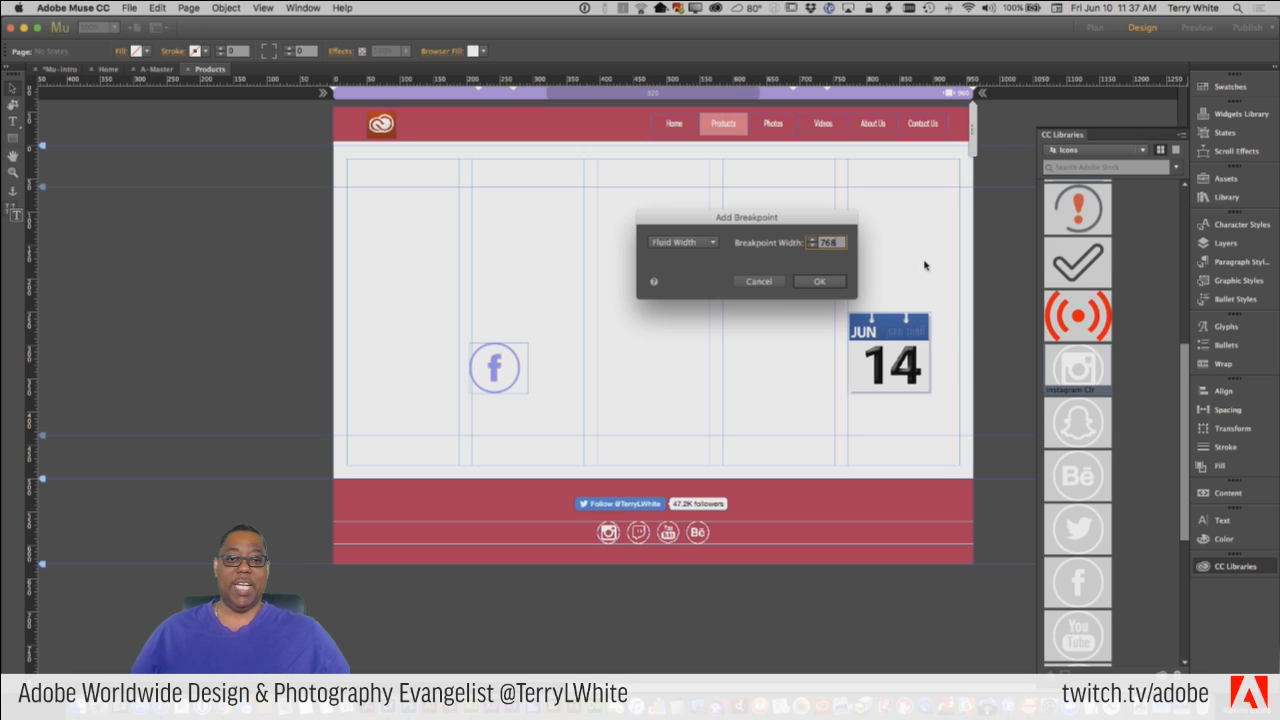
{"action": "left_click", "coordinate": [821, 283]}
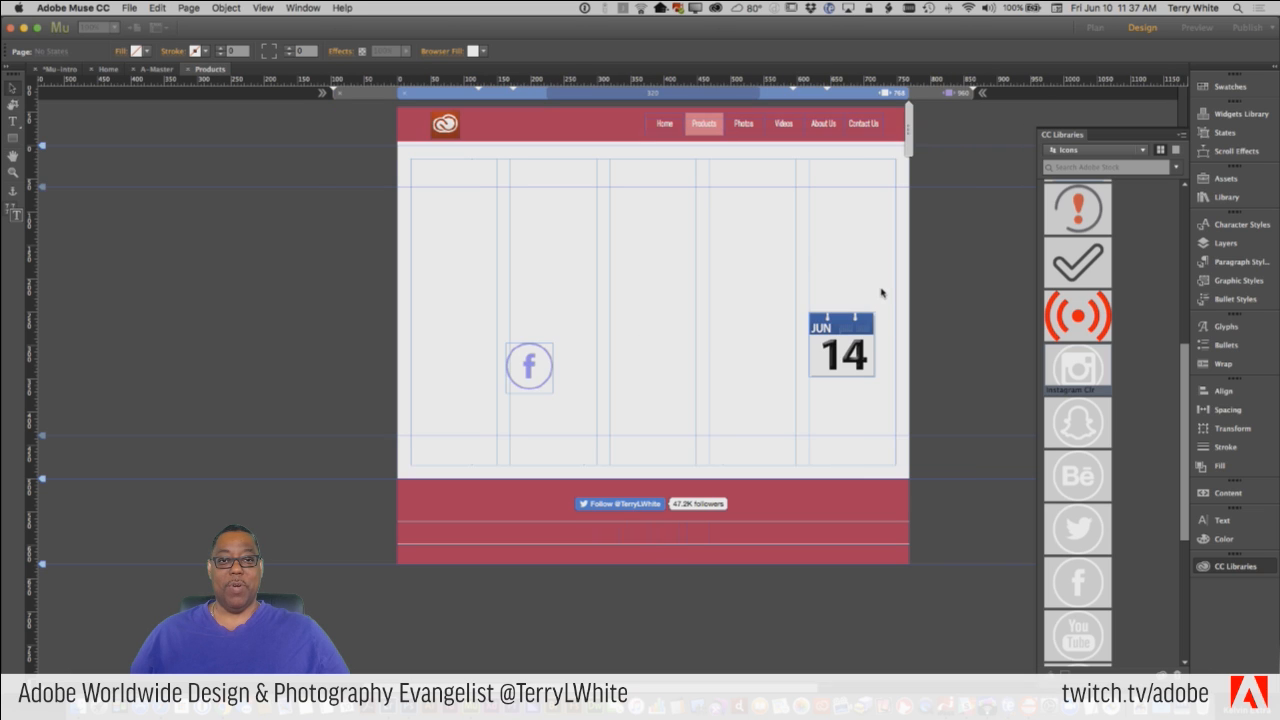
Try moving the Facebook button to about X 170, Y 272 in the 768 breakpoint, and undo the move.
{"action": "left_click_drag", "start_coordinate": [547, 366], "coordinate": [547, 349]}
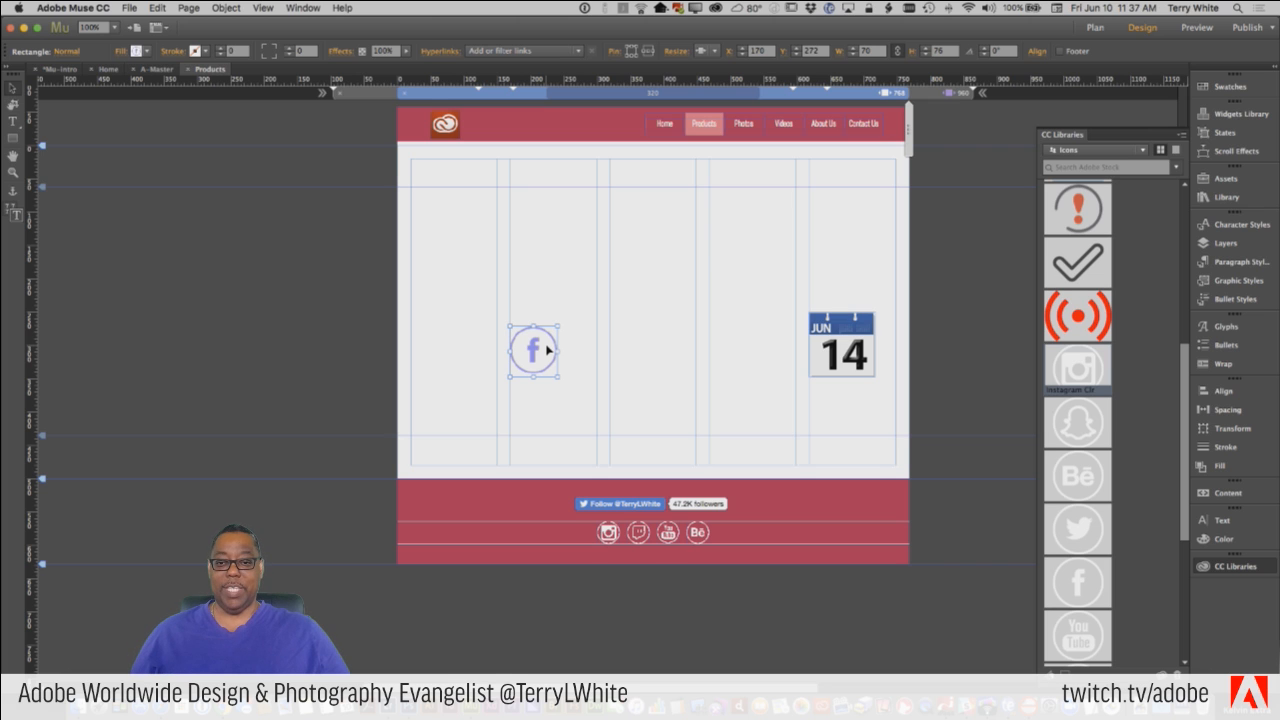
{"action": "right_click", "coordinate": [547, 349]}
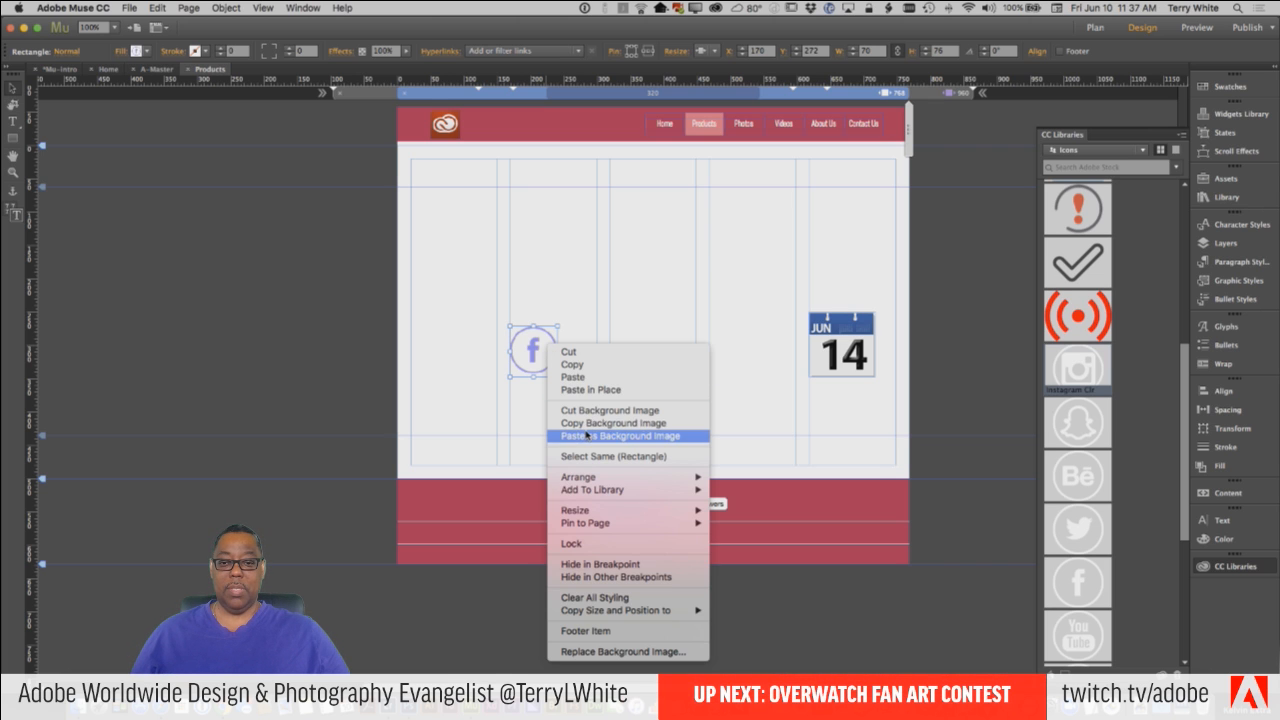
{"action": "left_click", "coordinate": [628, 301]}
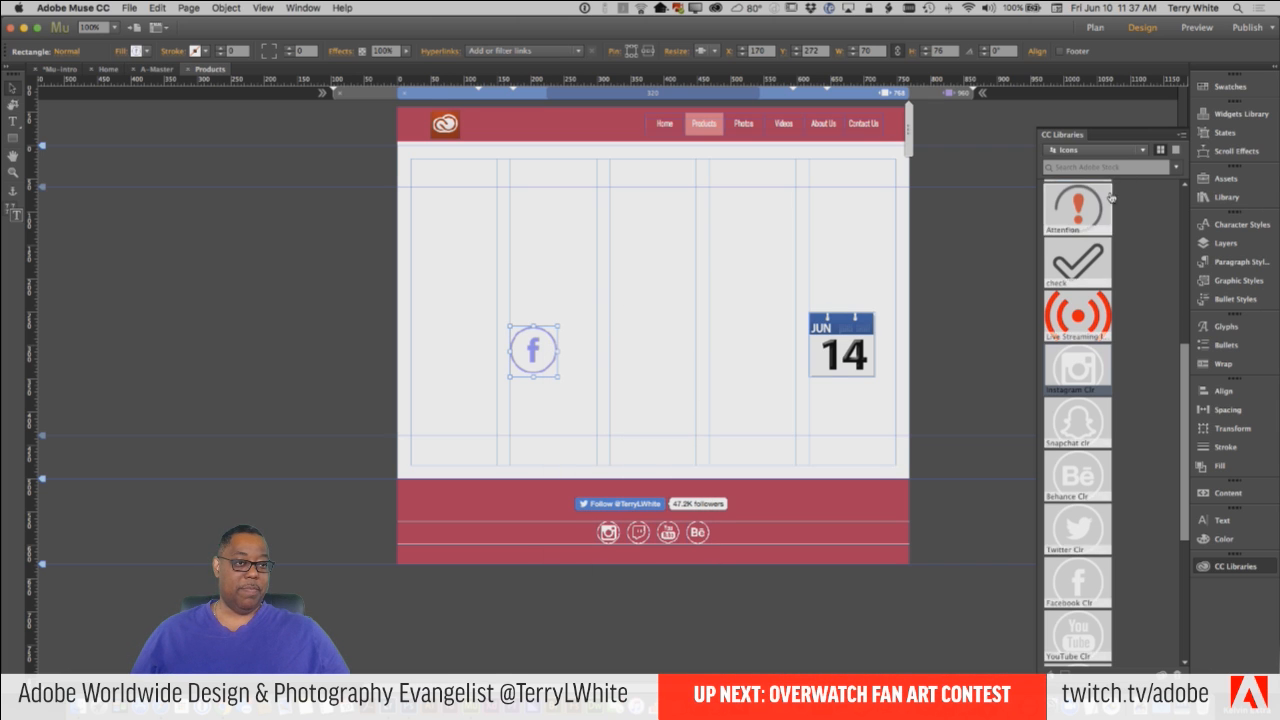
{"action": "scroll", "coordinate": [1111, 197], "scroll_direction": "up", "scroll_amount": 5}
{"action": "left_click_drag", "start_coordinate": [1090, 262], "coordinate": [664, 333]}
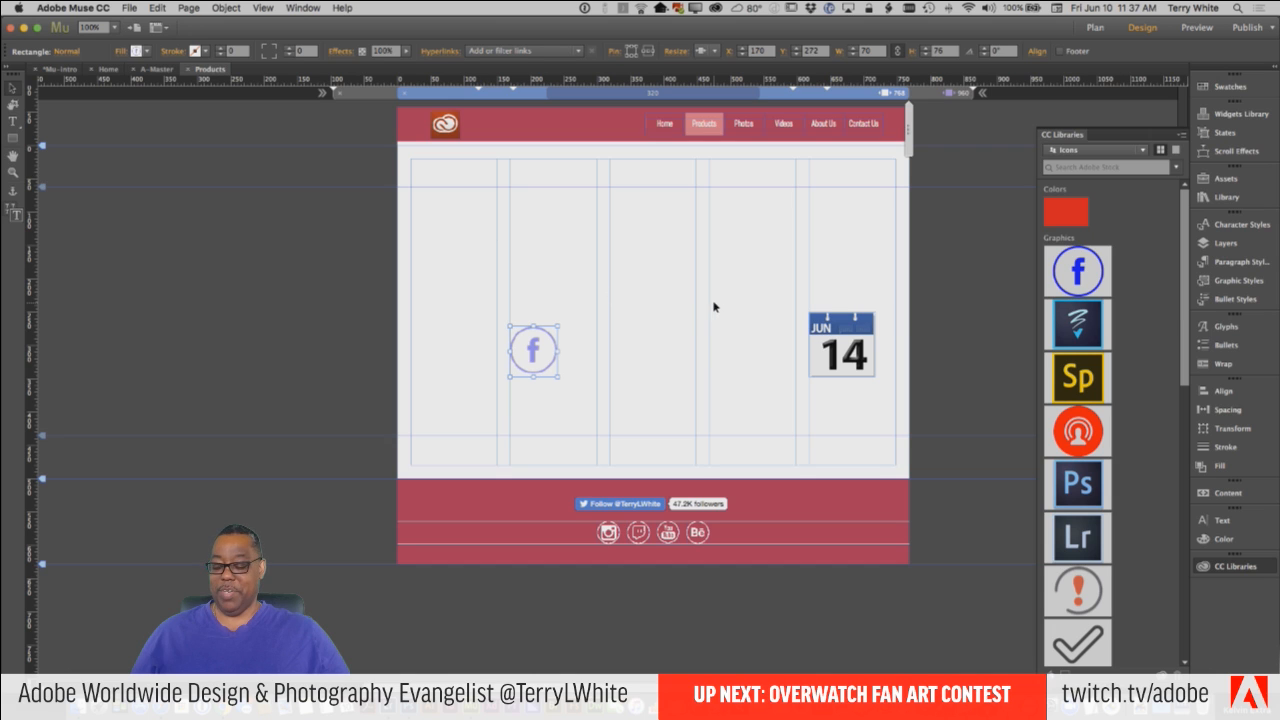
{"action": "key", "text": "super+z"}
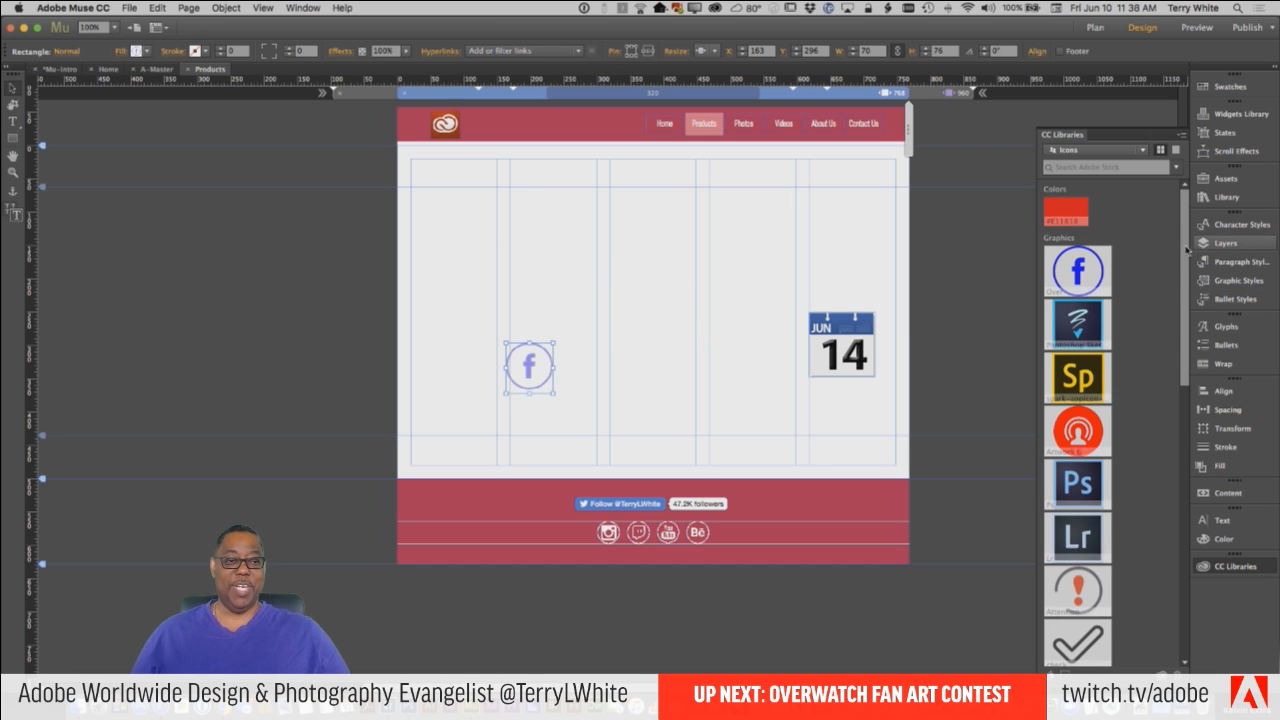
Place the Over graphic from the Icons library over the Facebook button at about 70 by 70 px and hide it in other breakpoints.
{"action": "left_click_drag", "start_coordinate": [1097, 271], "coordinate": [530, 366]}
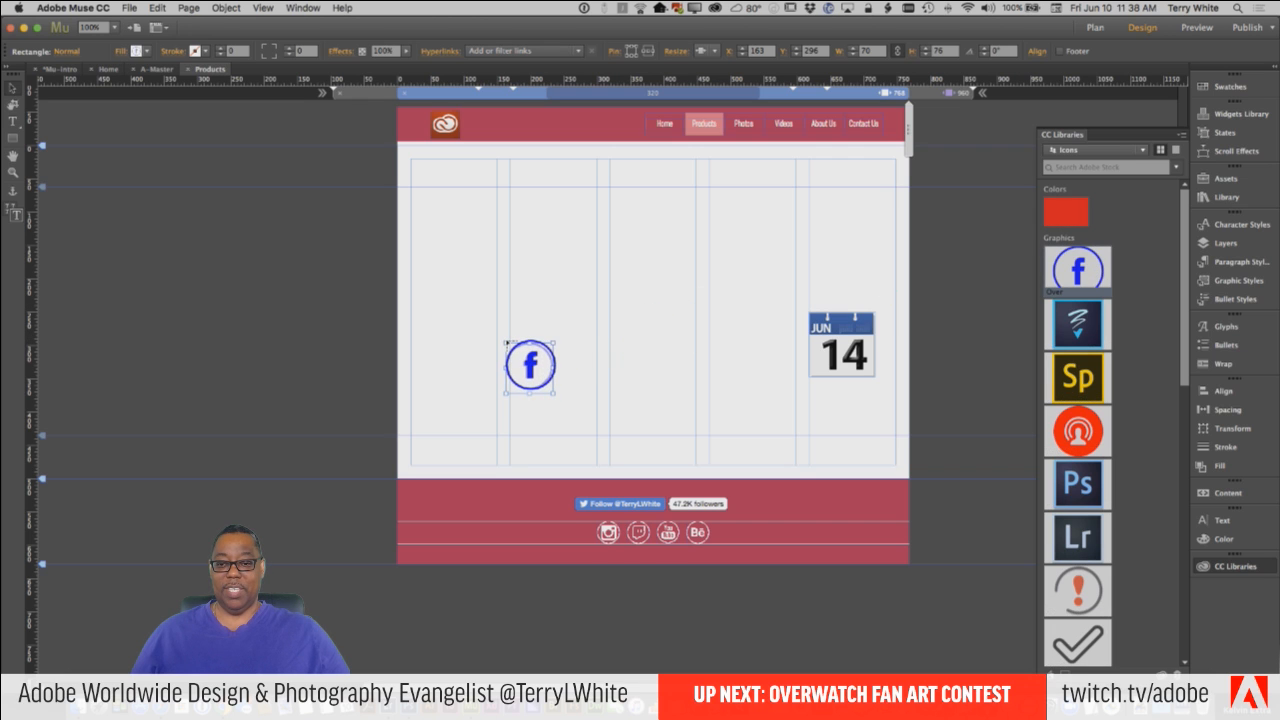
{"action": "left_click_drag", "start_coordinate": [506, 343], "coordinate": [543, 392]}
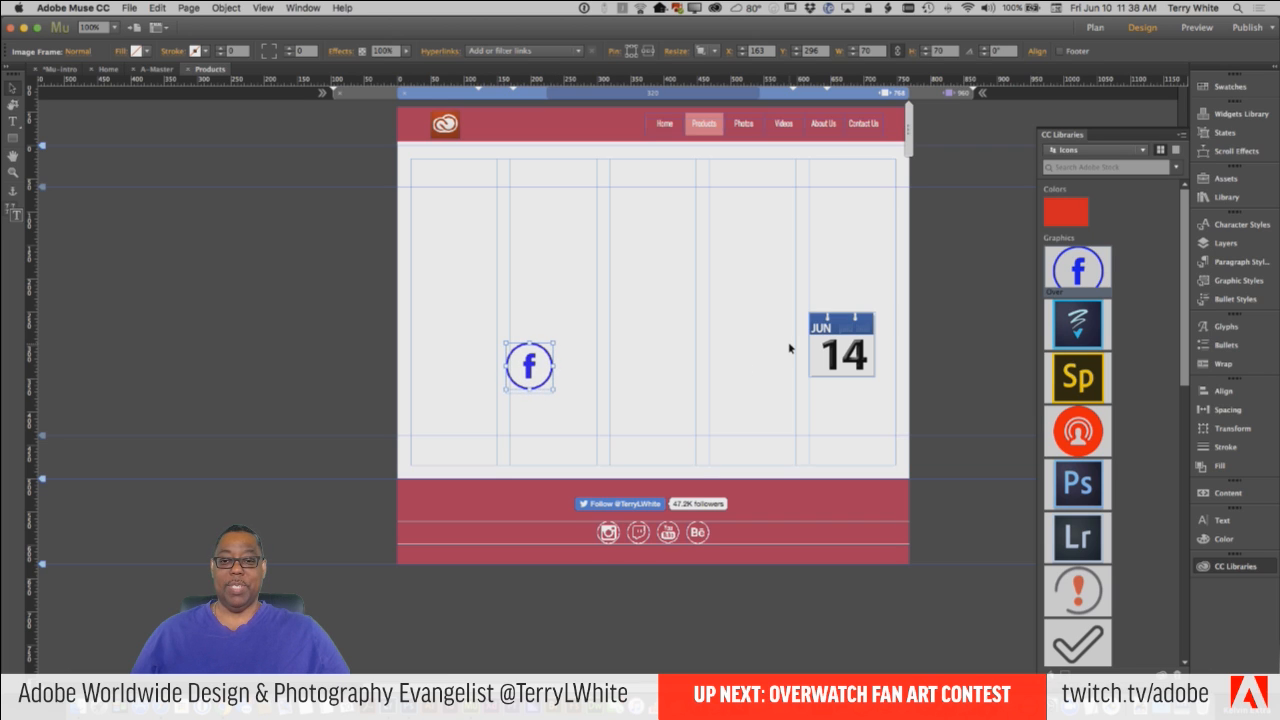
{"action": "right_click", "coordinate": [530, 356]}
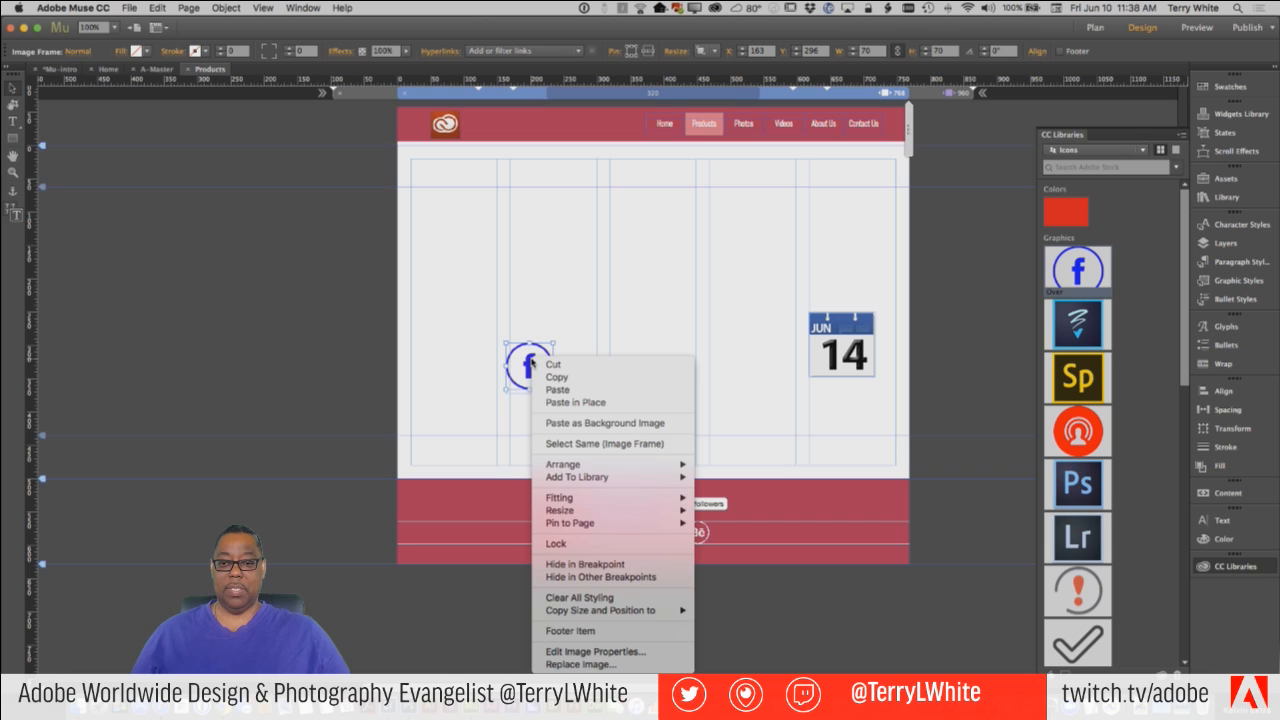
{"action": "left_click", "coordinate": [569, 577]}
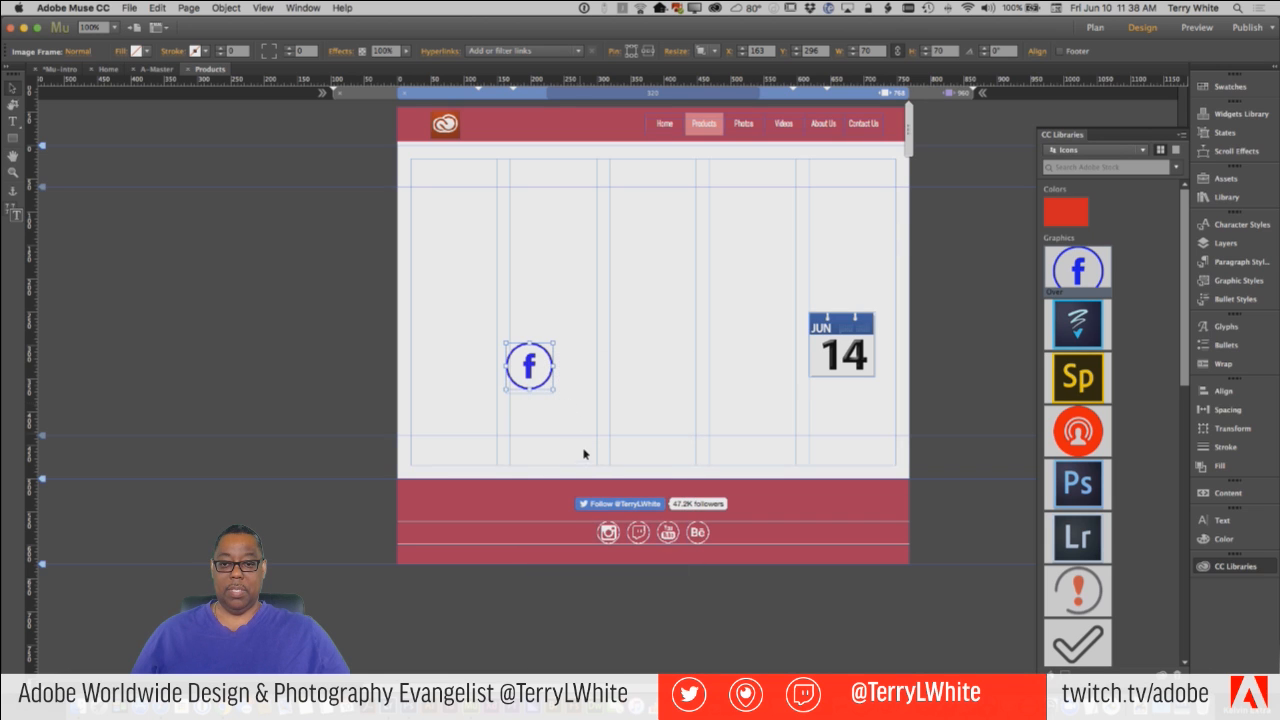
Hide the original Facebook rollover button beneath the placed graphic in the 768 breakpoint.
{"action": "left_click", "coordinate": [542, 395]}
{"action": "right_click", "coordinate": [542, 395]}
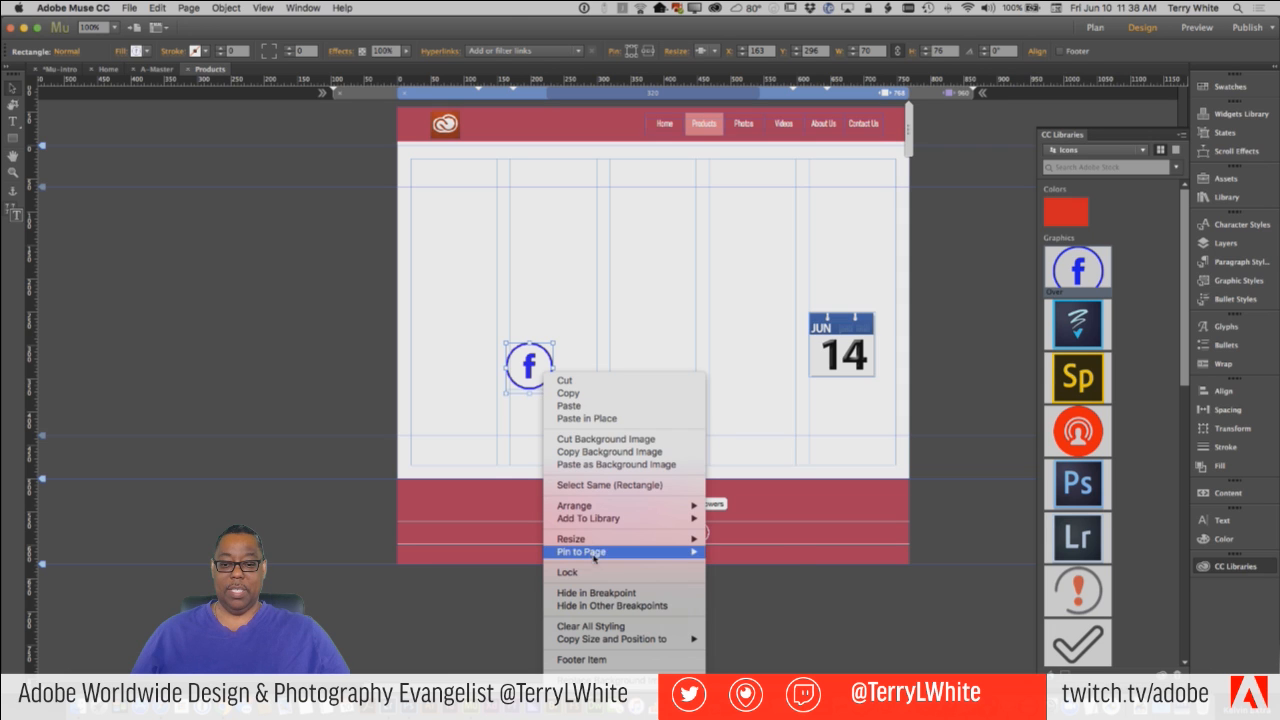
{"action": "left_click", "coordinate": [605, 593]}
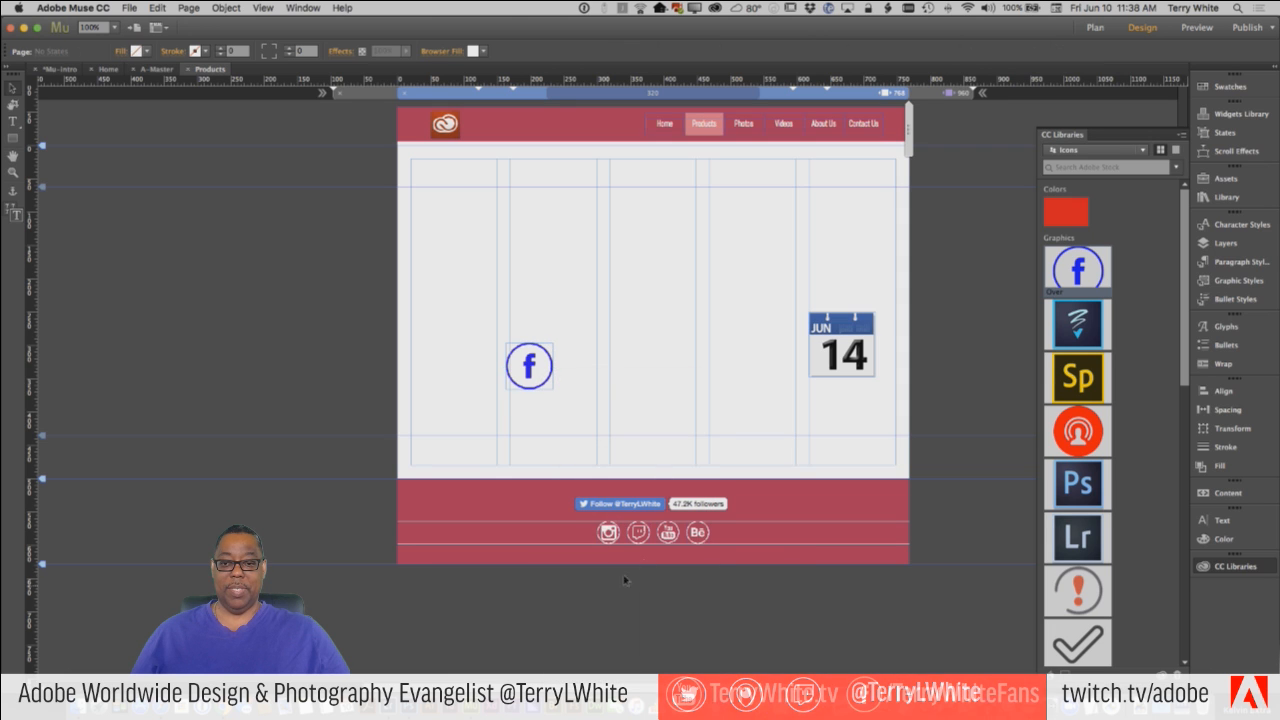
Switch between the 960 and 768 breakpoints to compare the Facebook buttons, and check the context options of the calendar image.
{"action": "left_click", "coordinate": [926, 95]}
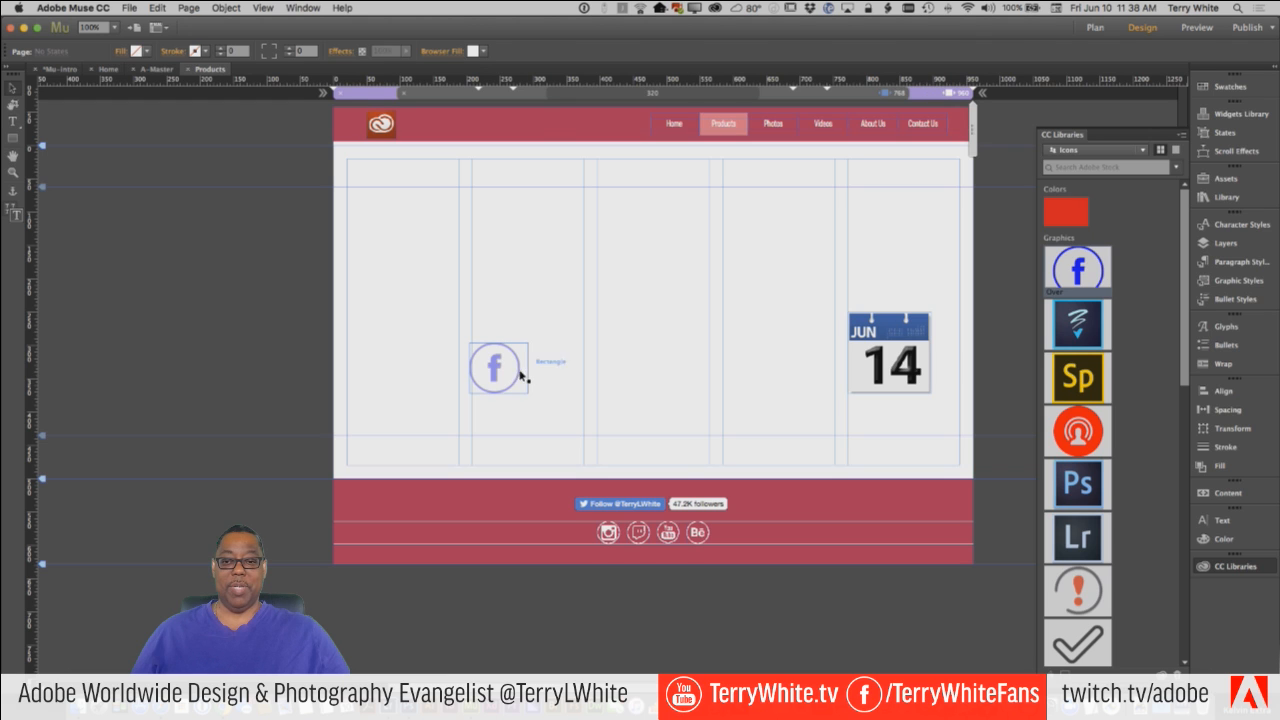
{"action": "left_click", "coordinate": [884, 98]}
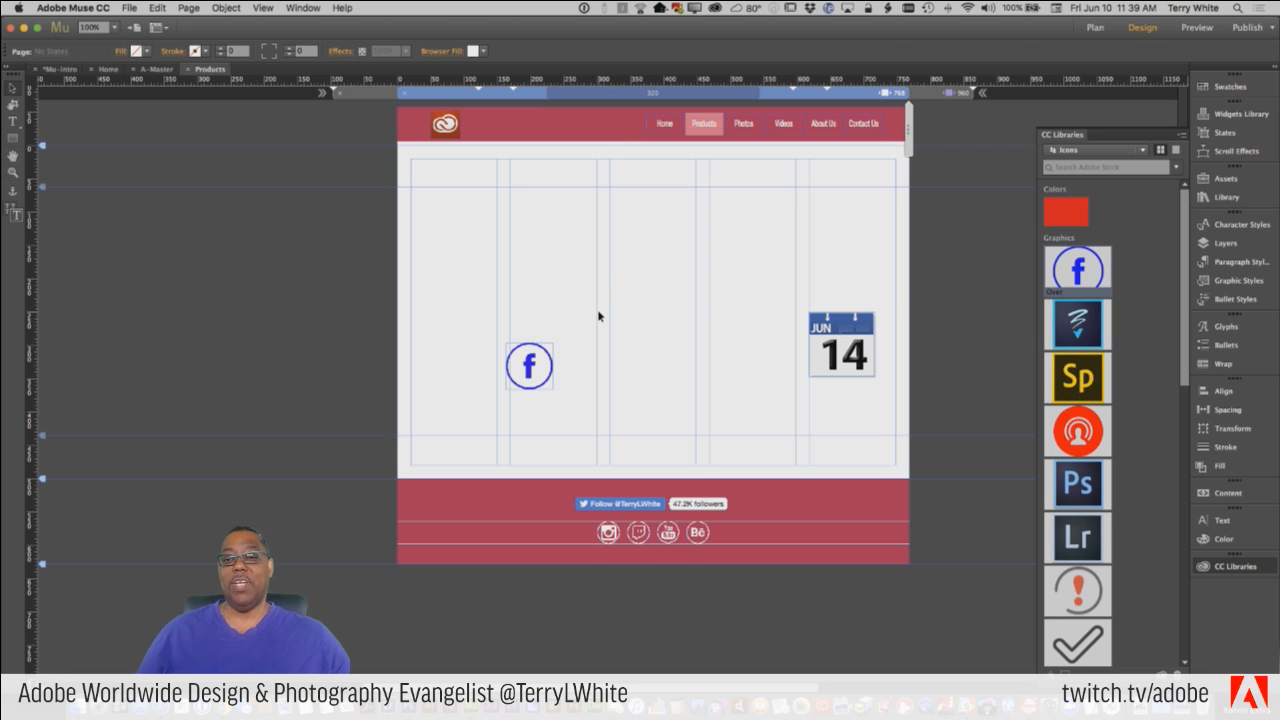
{"action": "right_click", "coordinate": [832, 344]}
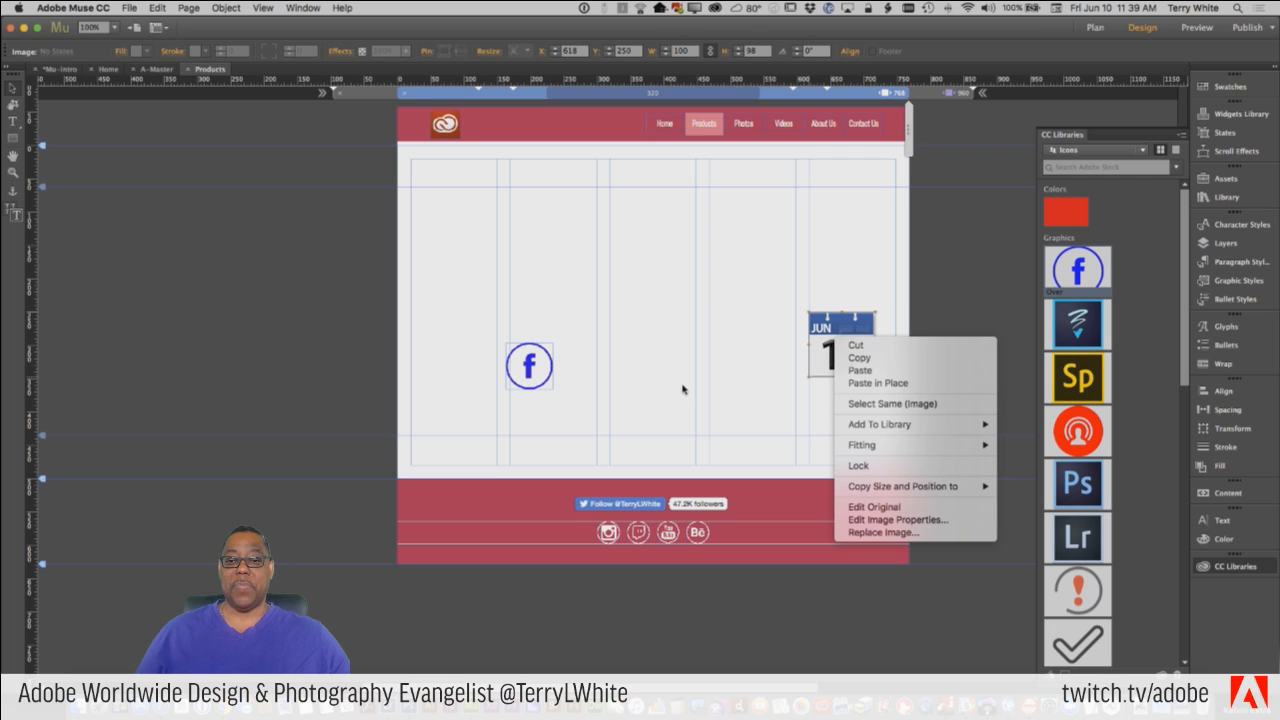
{"action": "left_click", "coordinate": [573, 374]}
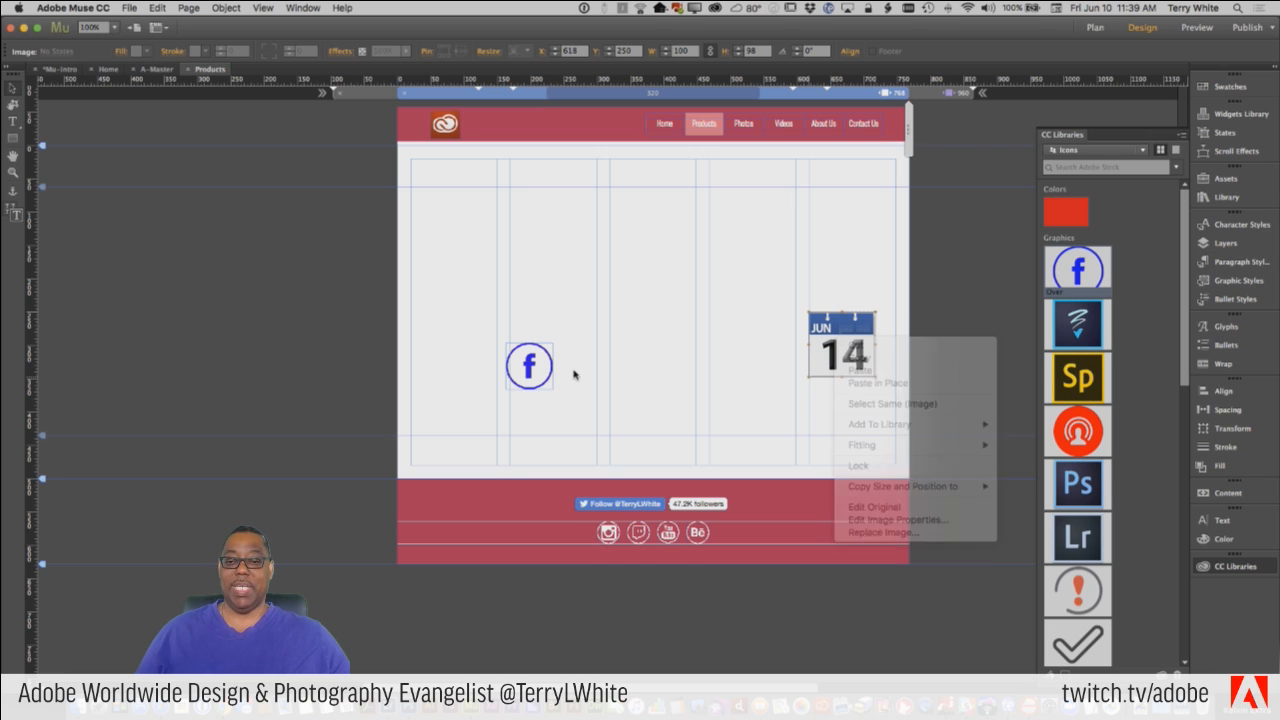
{"action": "left_click", "coordinate": [924, 93]}
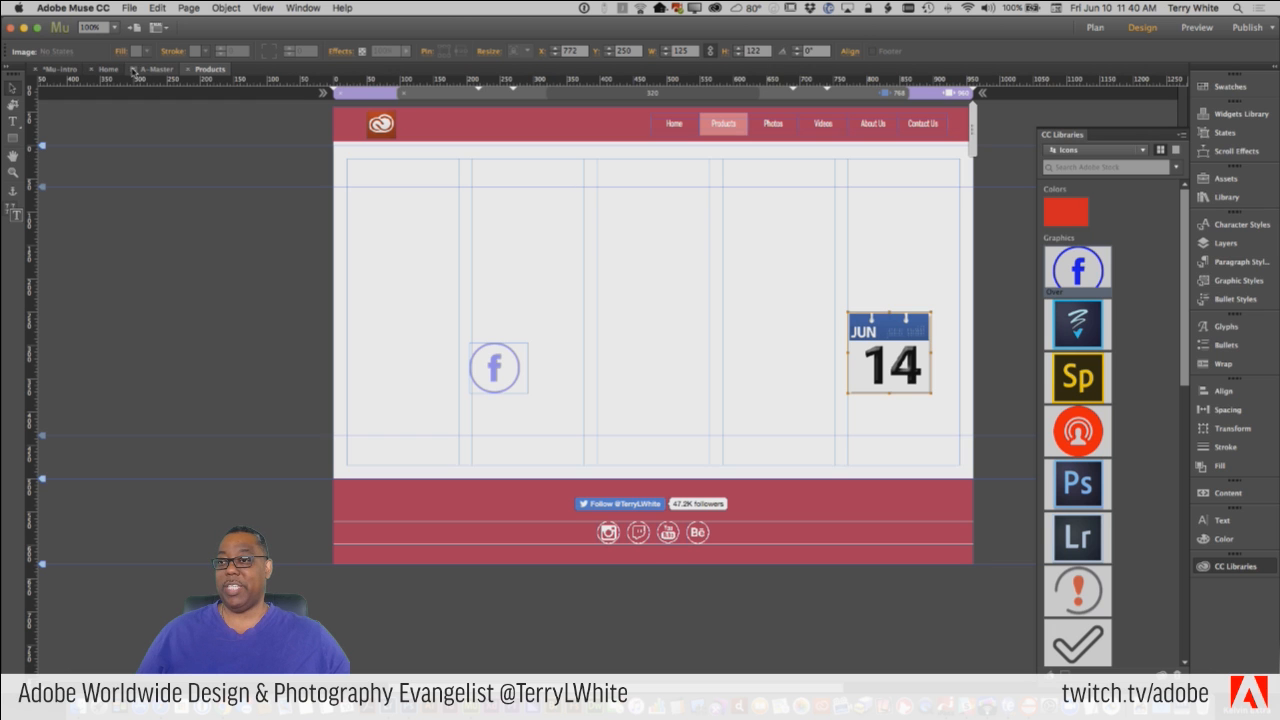
Go to the Home page and activate the Text tool for the empty area below the round speaker photo.
{"action": "left_click", "coordinate": [110, 70]}
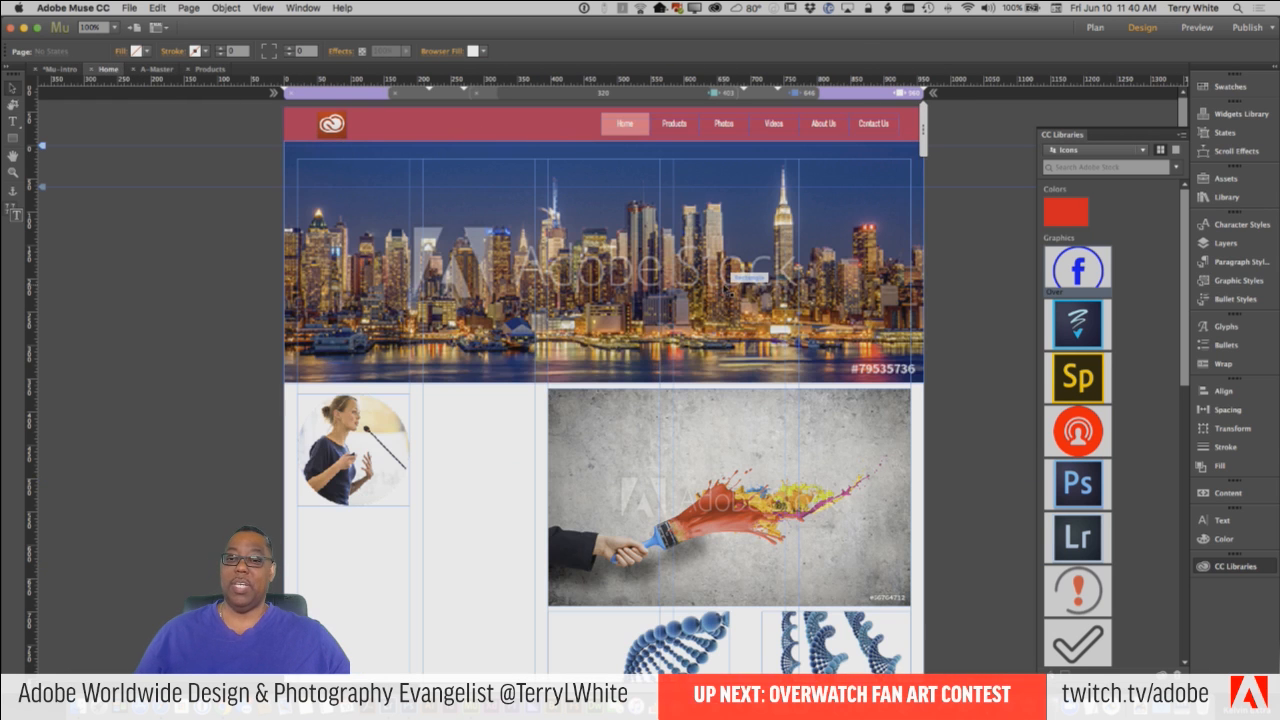
{"action": "scroll", "coordinate": [738, 290], "scroll_direction": "down", "scroll_amount": 8}
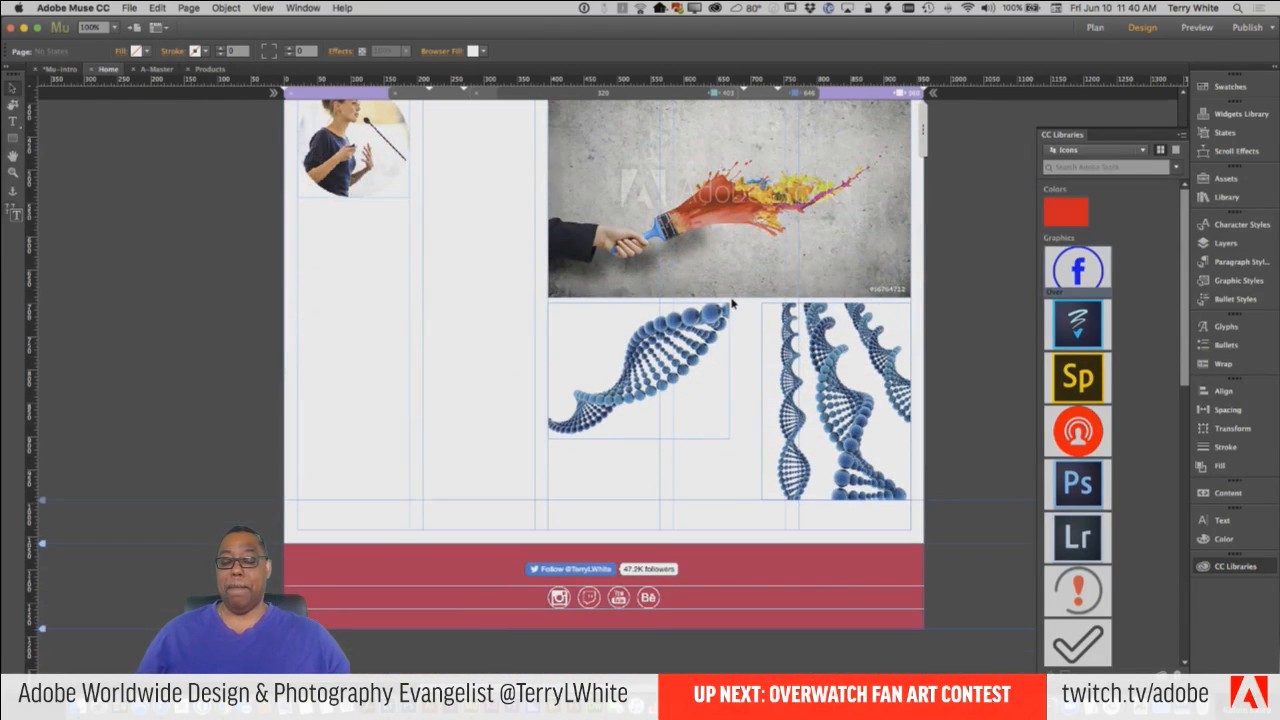
{"action": "scroll", "coordinate": [735, 303], "scroll_direction": "up", "scroll_amount": 2}
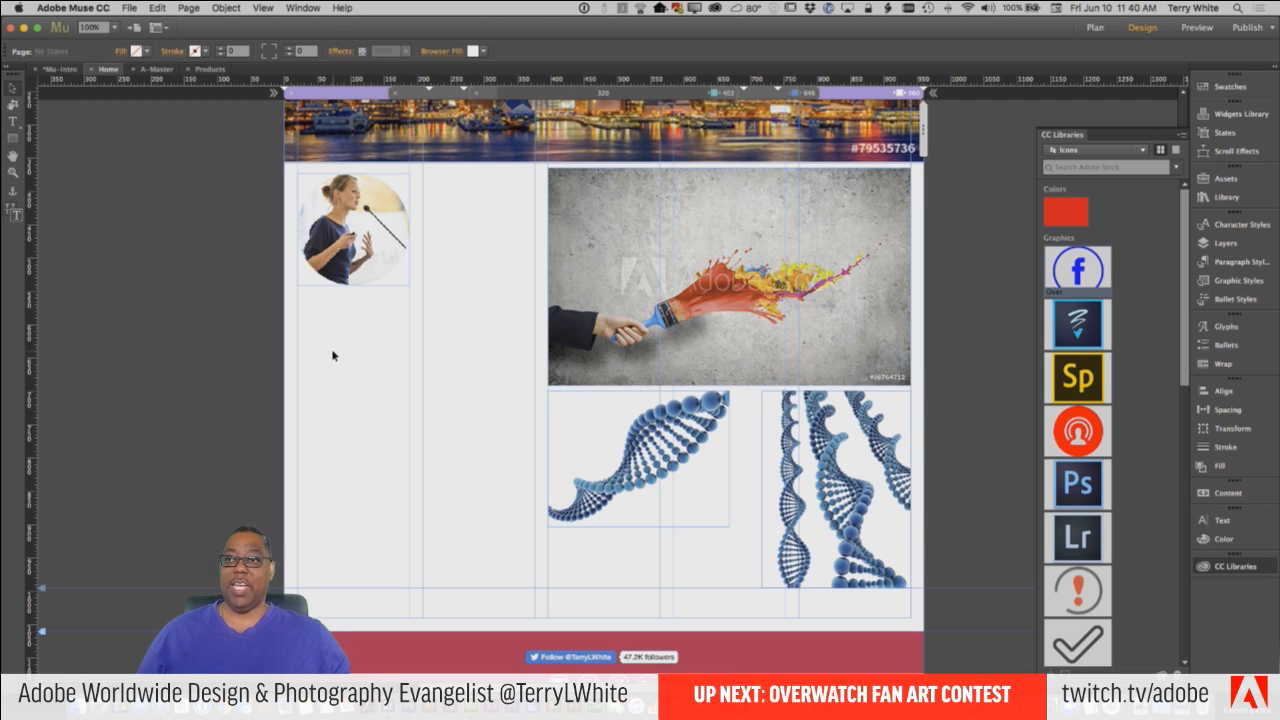
{"action": "left_click", "coordinate": [13, 120]}
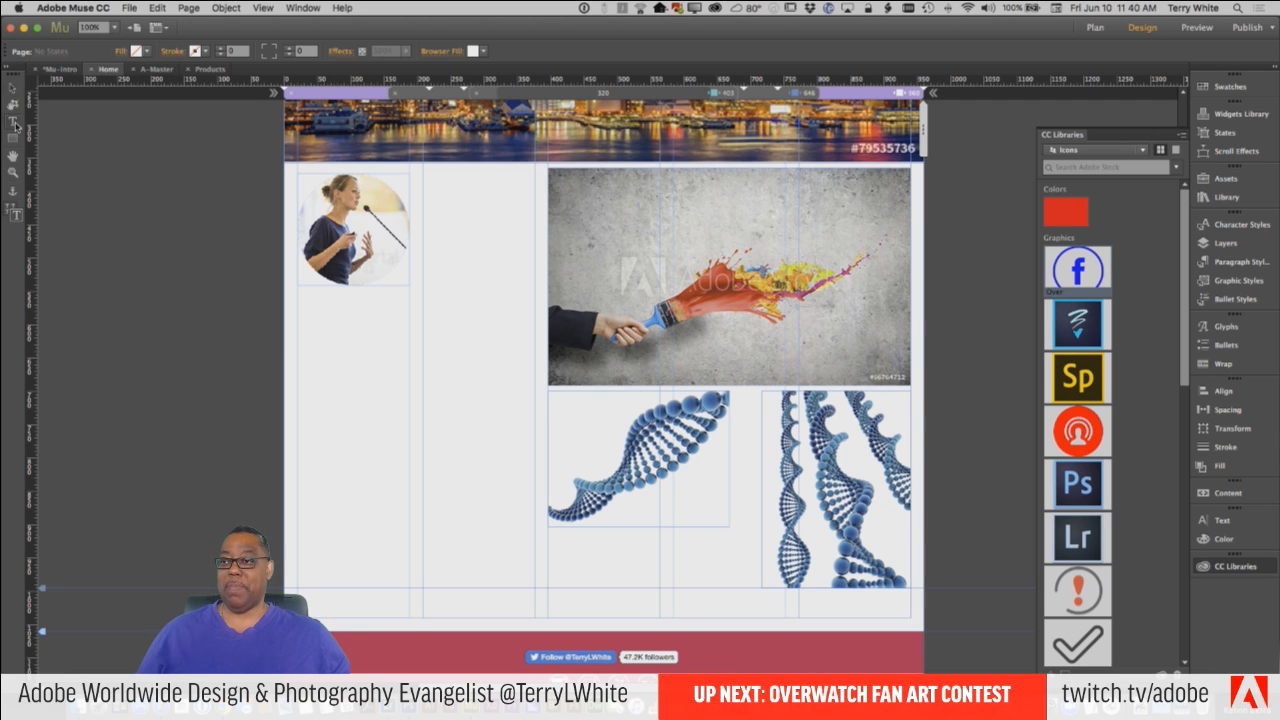
{"action": "key", "text": "v"}
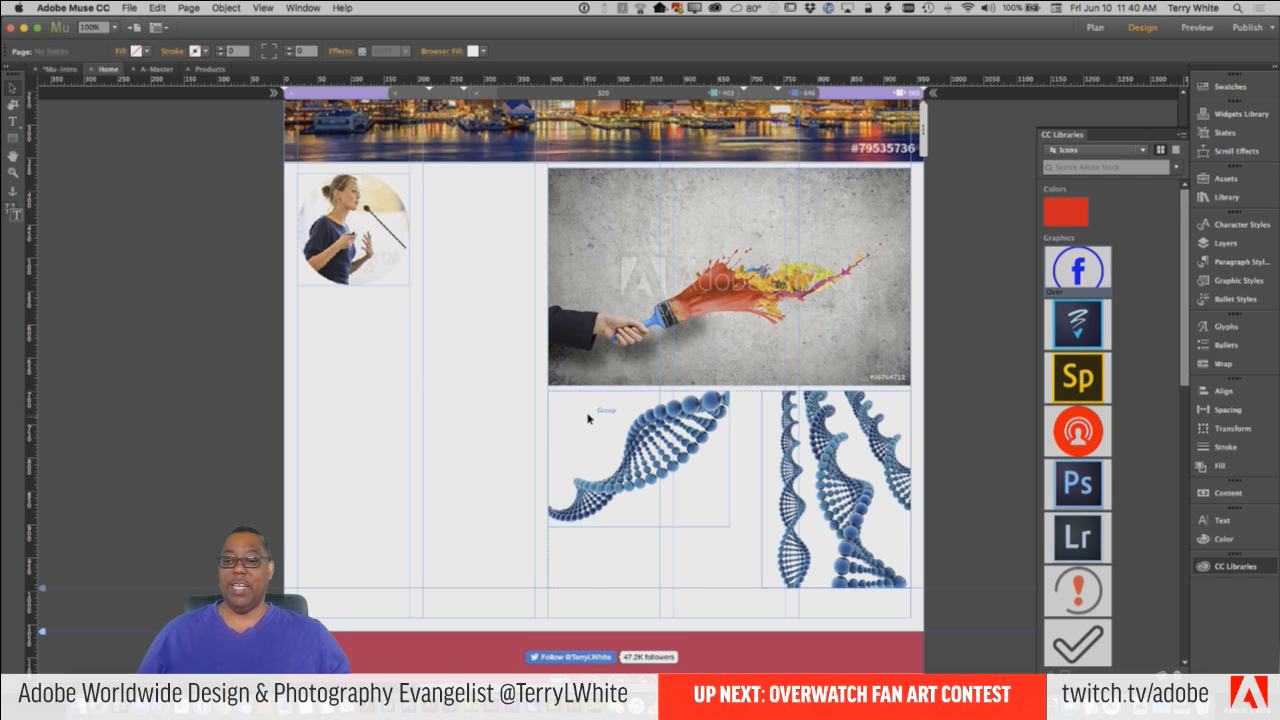
{"action": "left_click", "coordinate": [13, 120]}
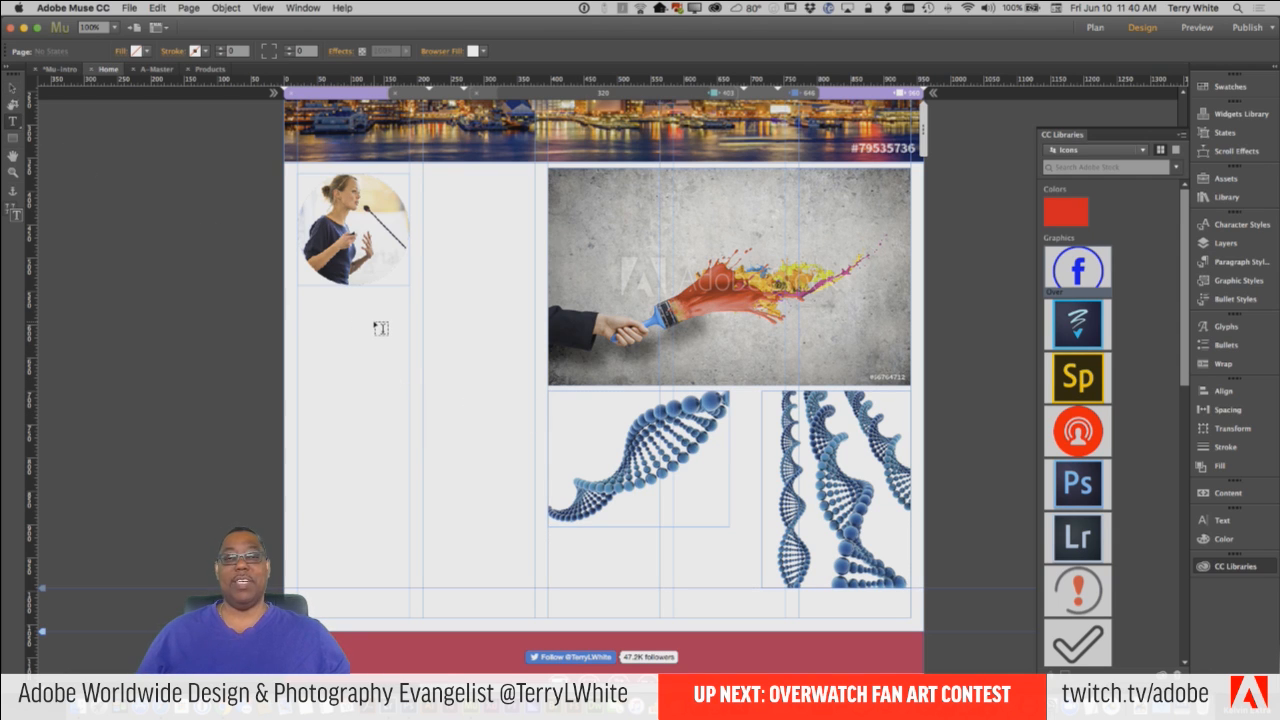
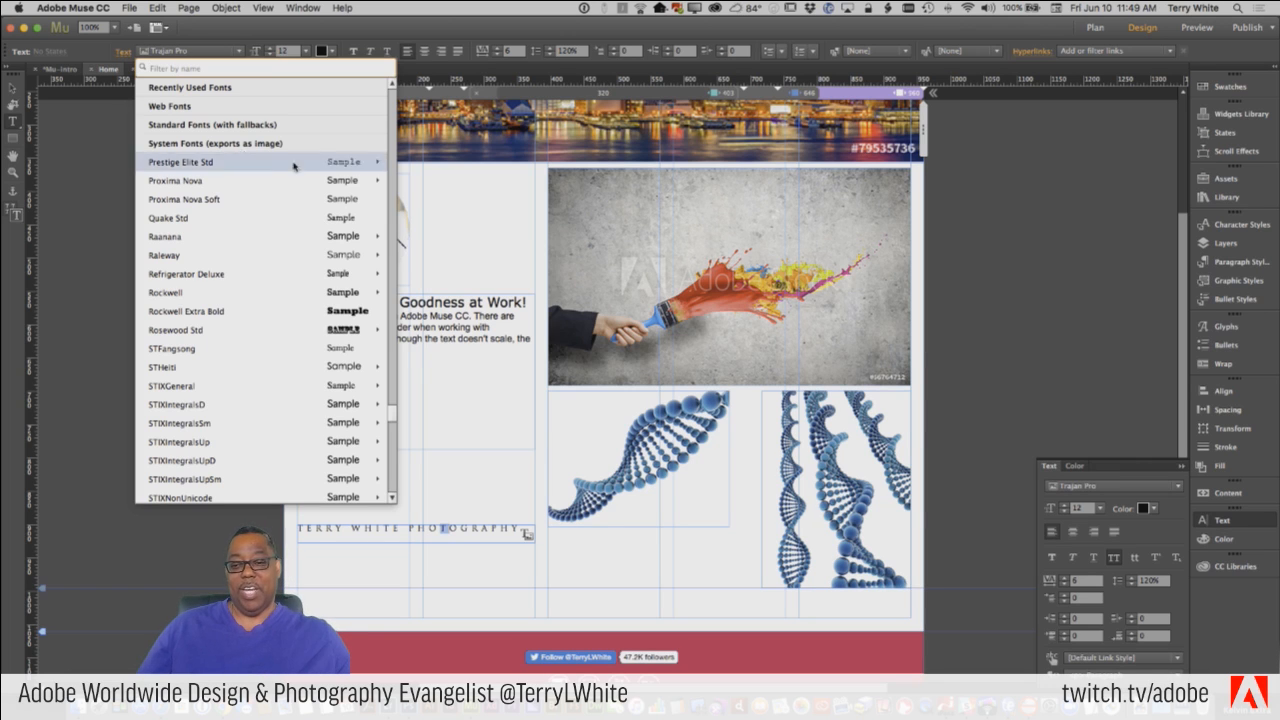
Move the Trajan Pro text frame slightly lower on the page and enlarge it to about 540 by 65 px.
{"action": "left_click", "coordinate": [454, 495]}
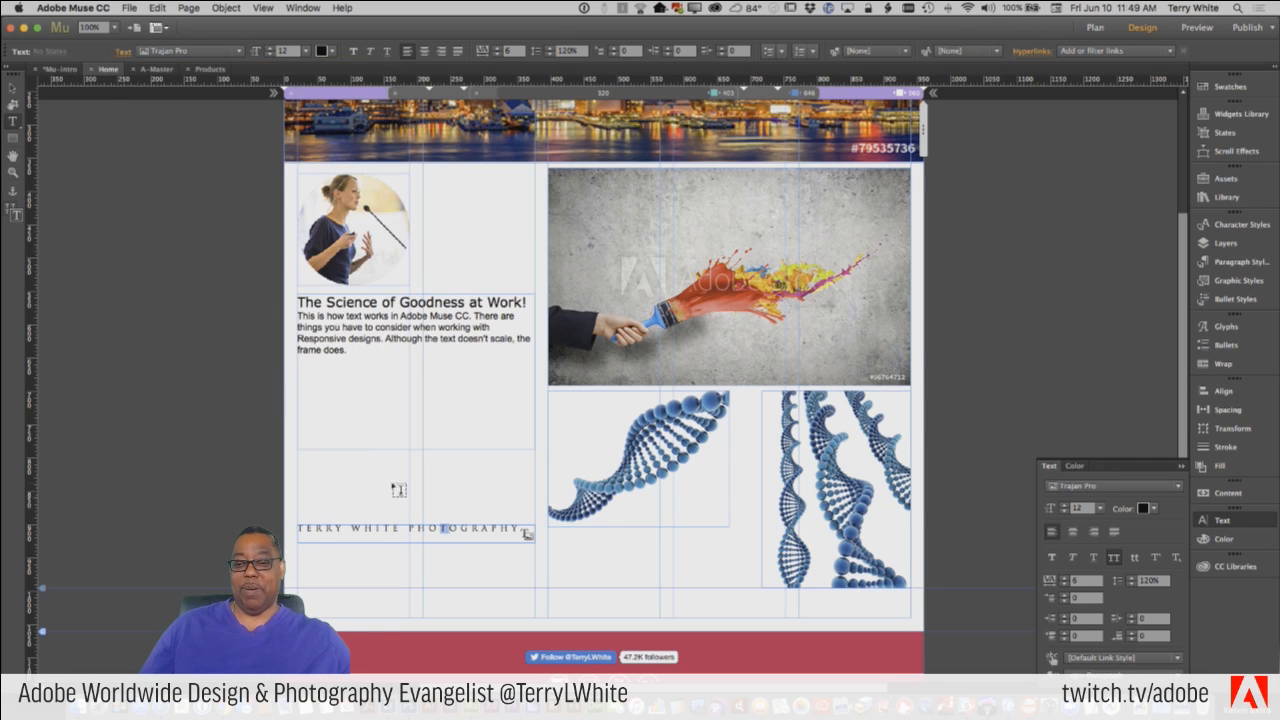
{"action": "left_click", "coordinate": [12, 88]}
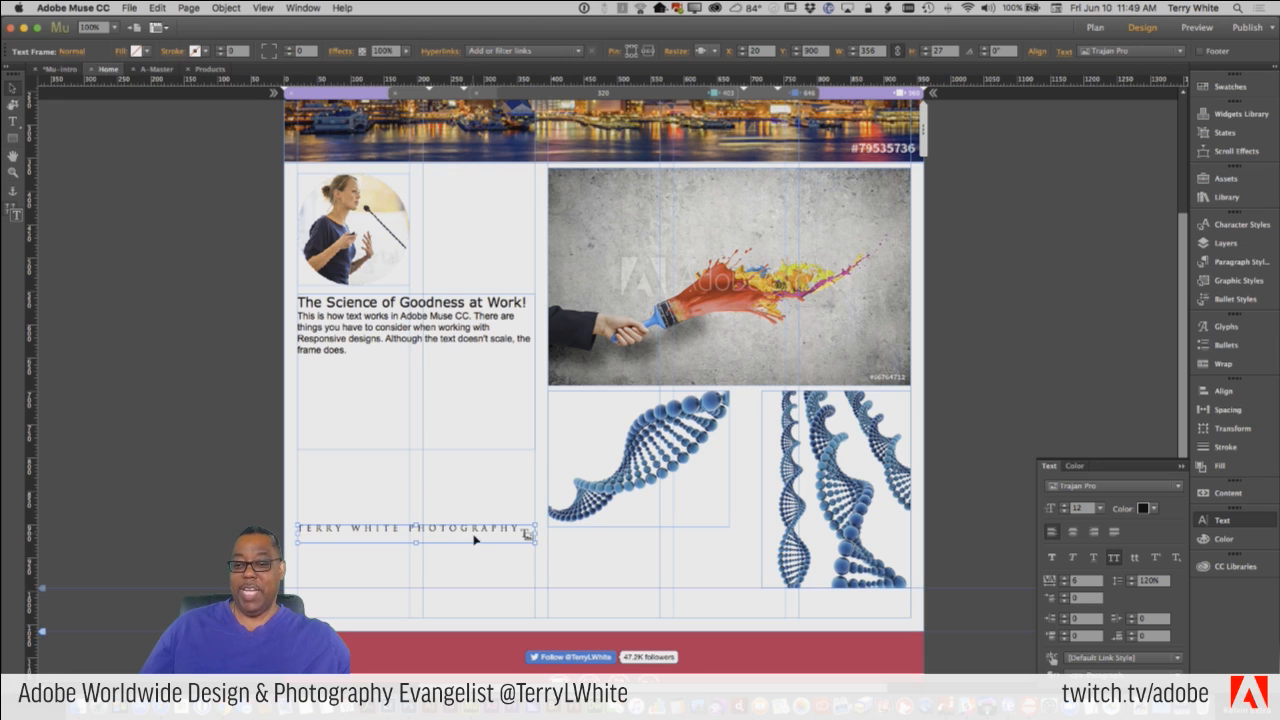
{"action": "left_click_drag", "start_coordinate": [476, 539], "coordinate": [656, 575]}
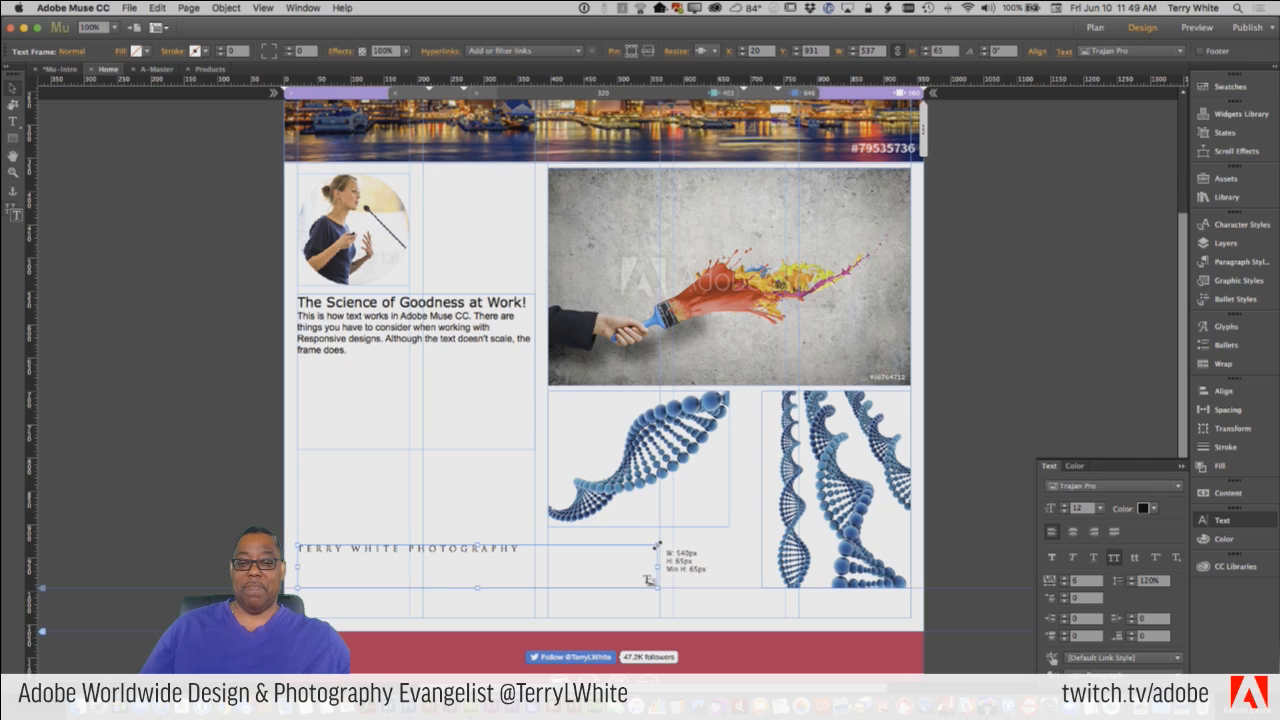
Set all the text in the enlarged Trajan Pro frame to size 24 so it fits on one line.
{"action": "double_click", "coordinate": [517, 550]}
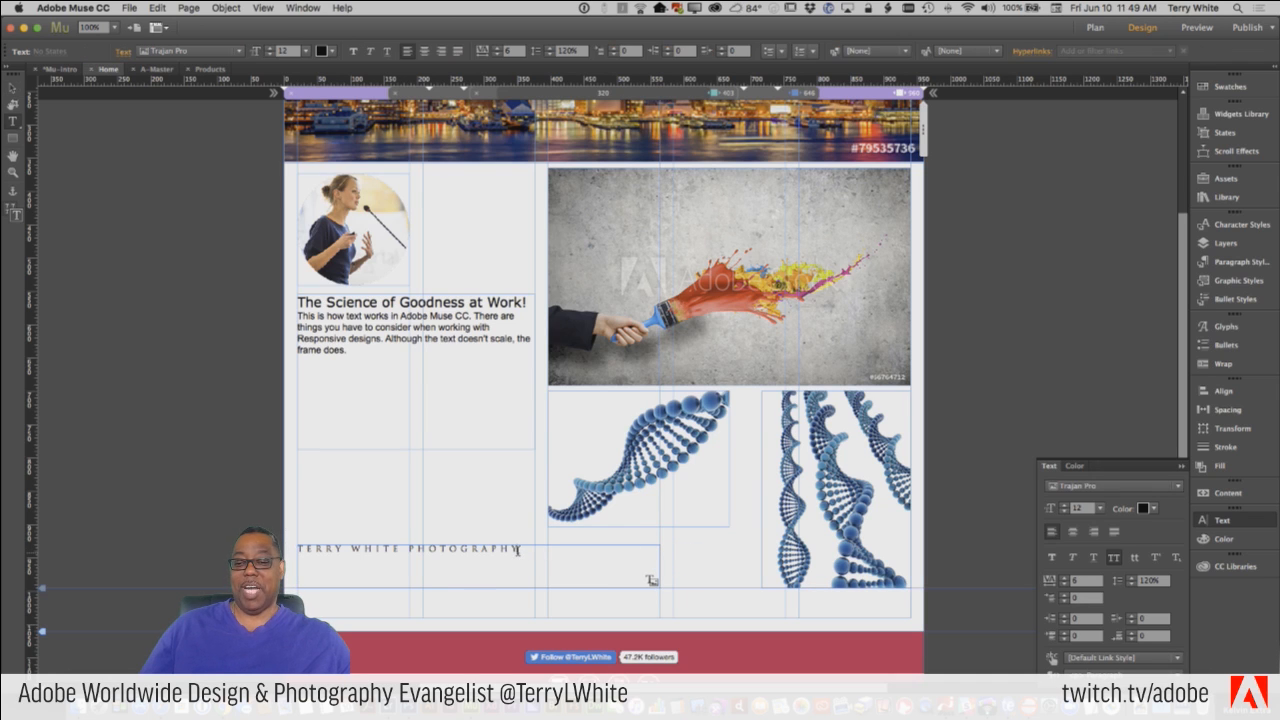
{"action": "key", "text": "super+a"}
{"action": "key", "text": "super+shift+period"}
{"action": "key", "text": "super+shift+period"}
{"action": "key", "text": "super+shift+period"}
{"action": "key", "text": "super+shift+period"}
{"action": "key", "text": "super+shift+period"}
{"action": "key", "text": "super+shift+period"}
{"action": "key", "text": "super+shift+period"}
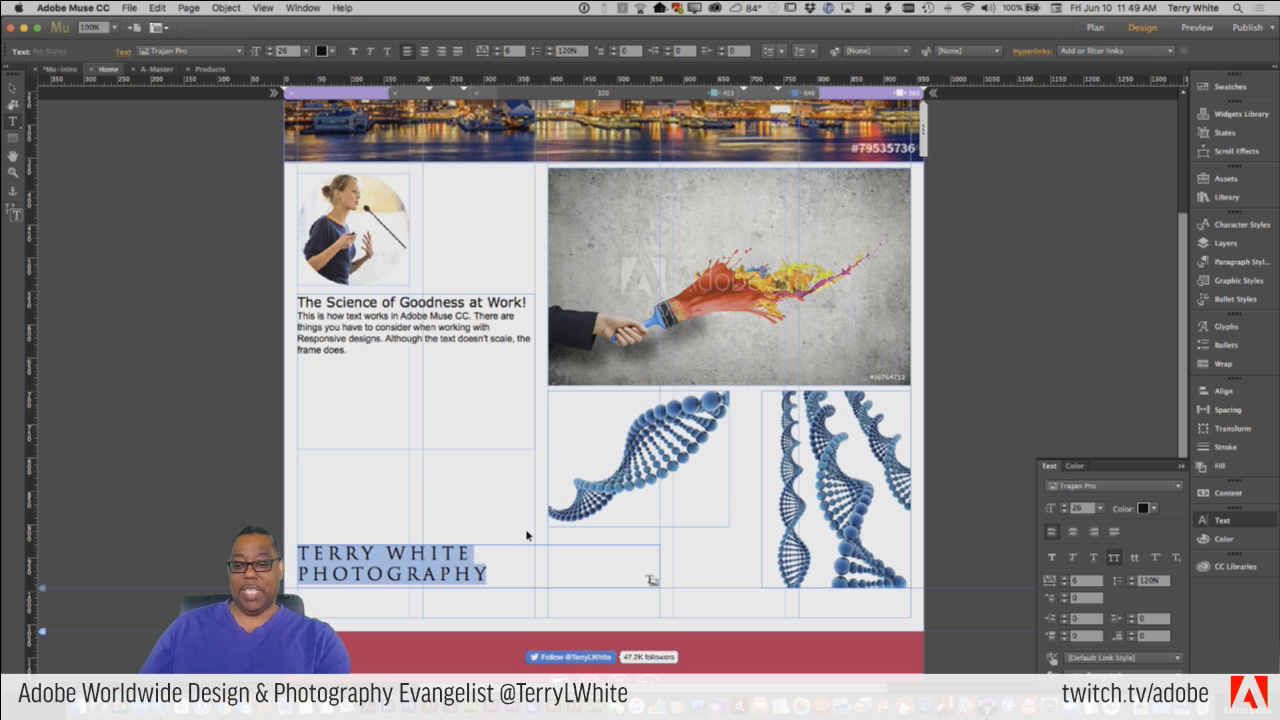
{"action": "key", "text": "super+shift+comma"}
{"action": "scroll", "coordinate": [563, 393], "scroll_direction": "up", "scroll_amount": 2}
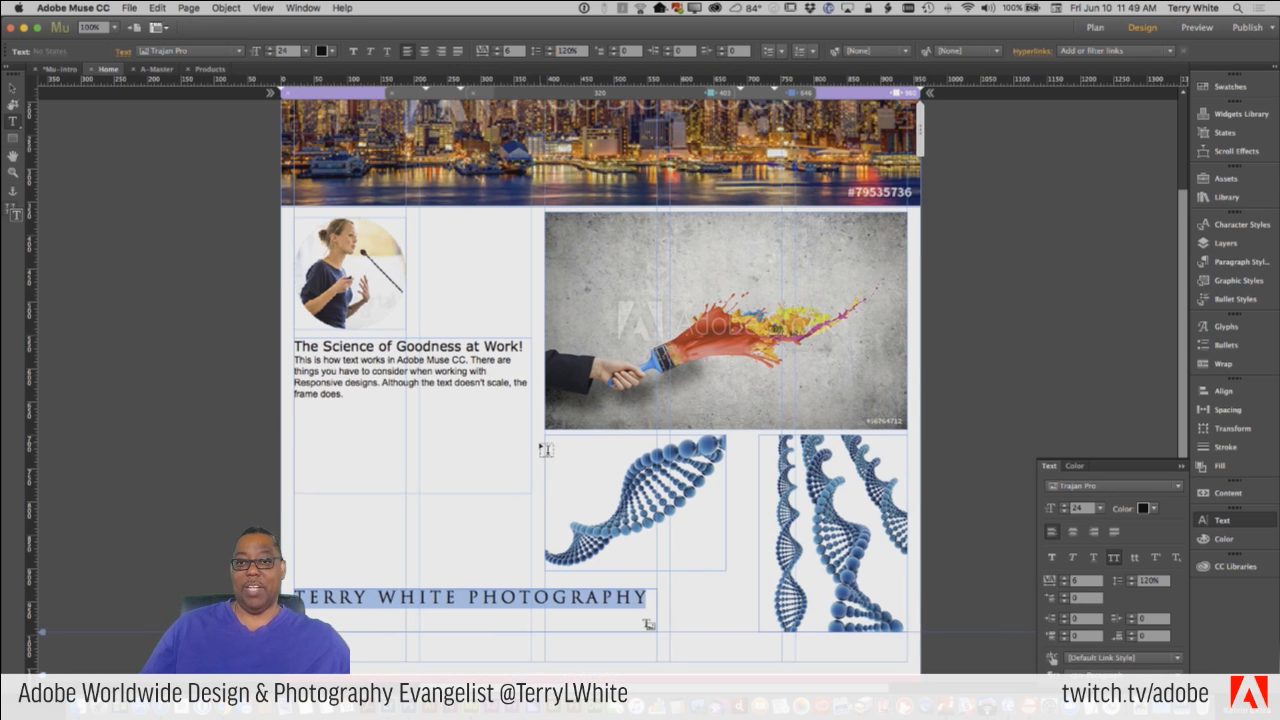
{"action": "left_click", "coordinate": [13, 88]}
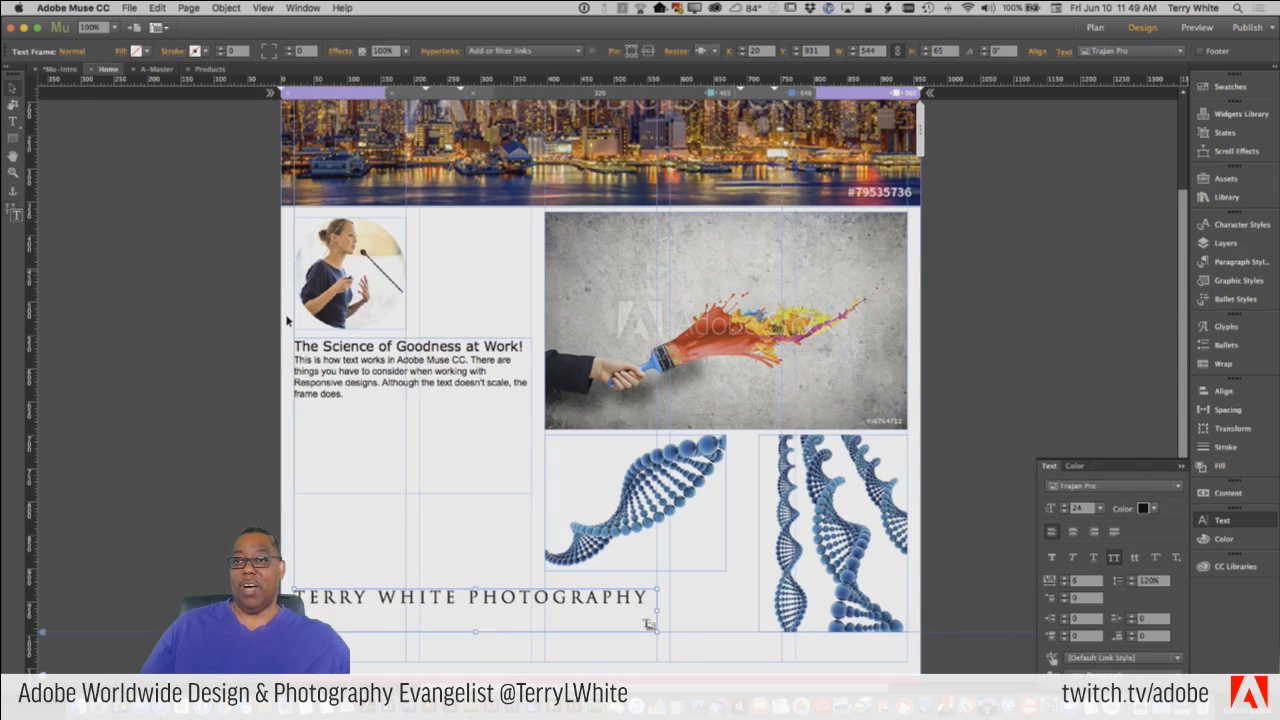
{"action": "left_click", "coordinate": [409, 558]}
Preview the Home page in the browser, examine the Trajan Pro text above the footer, and return to Adobe Muse.
{"action": "left_click", "coordinate": [129, 8]}
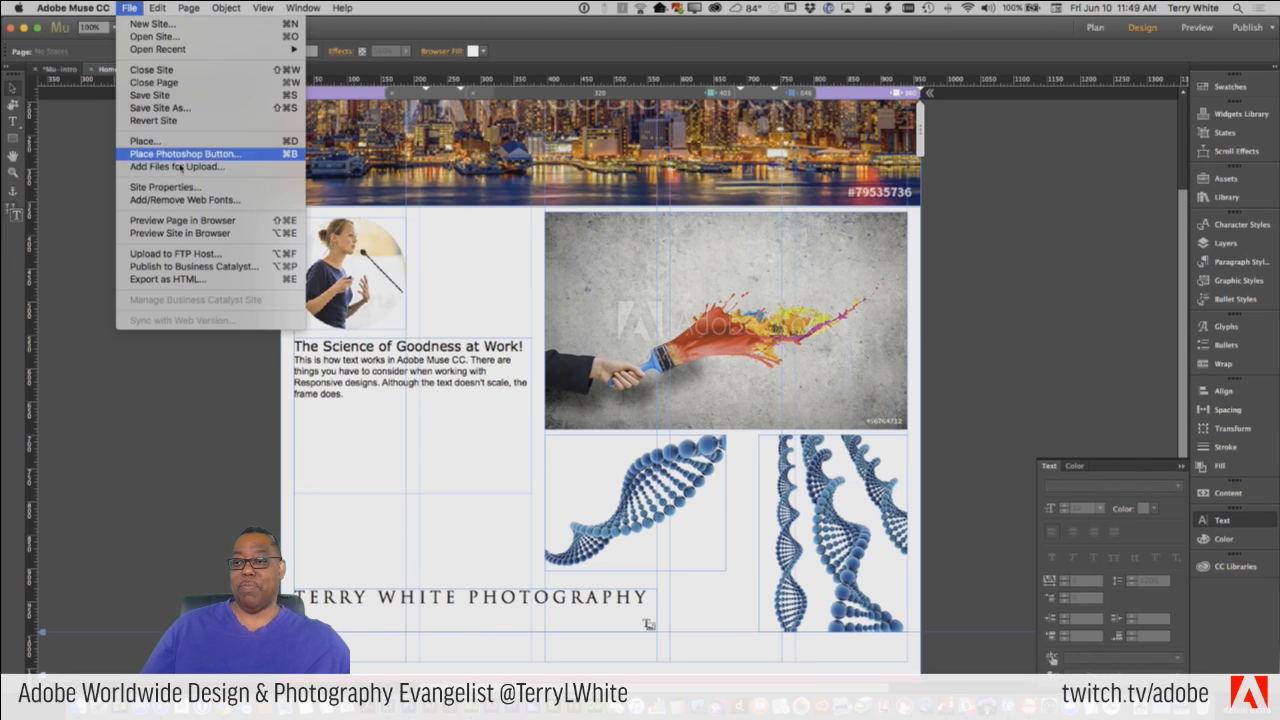
{"action": "left_click", "coordinate": [193, 222]}
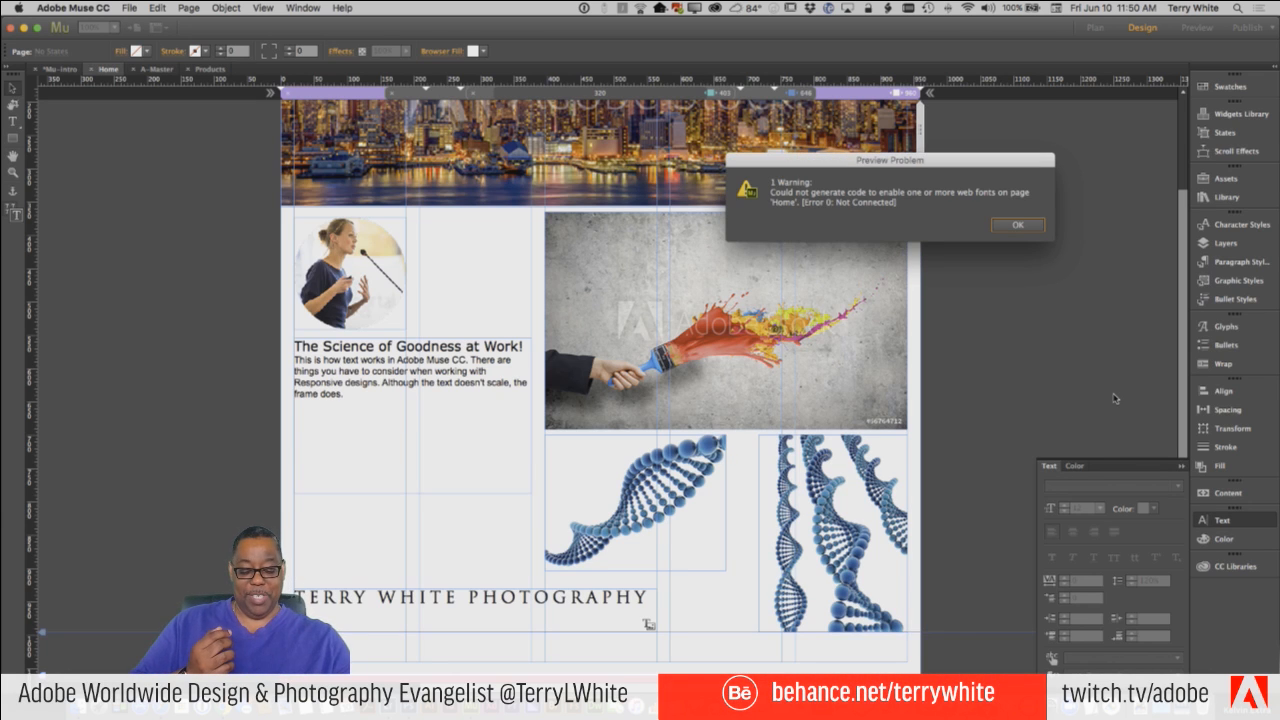
{"action": "key", "text": "Return"}
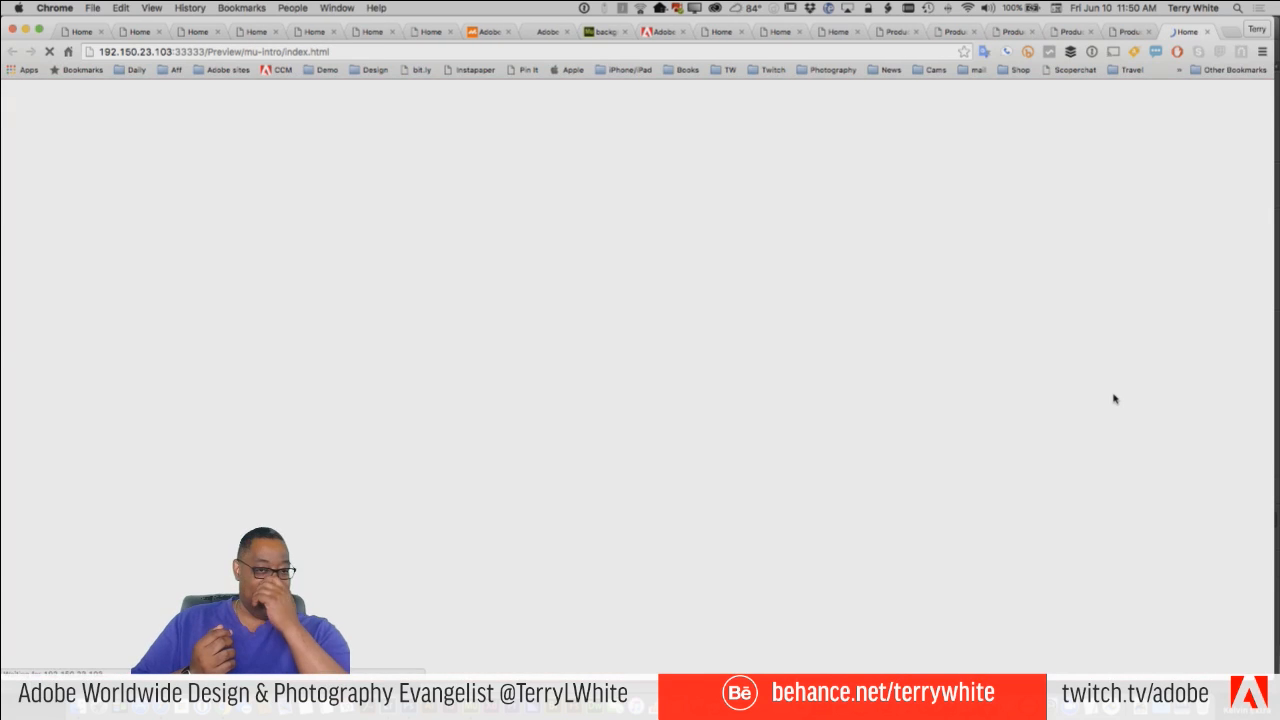
{"action": "scroll", "coordinate": [986, 480], "scroll_direction": "down", "scroll_amount": 5}
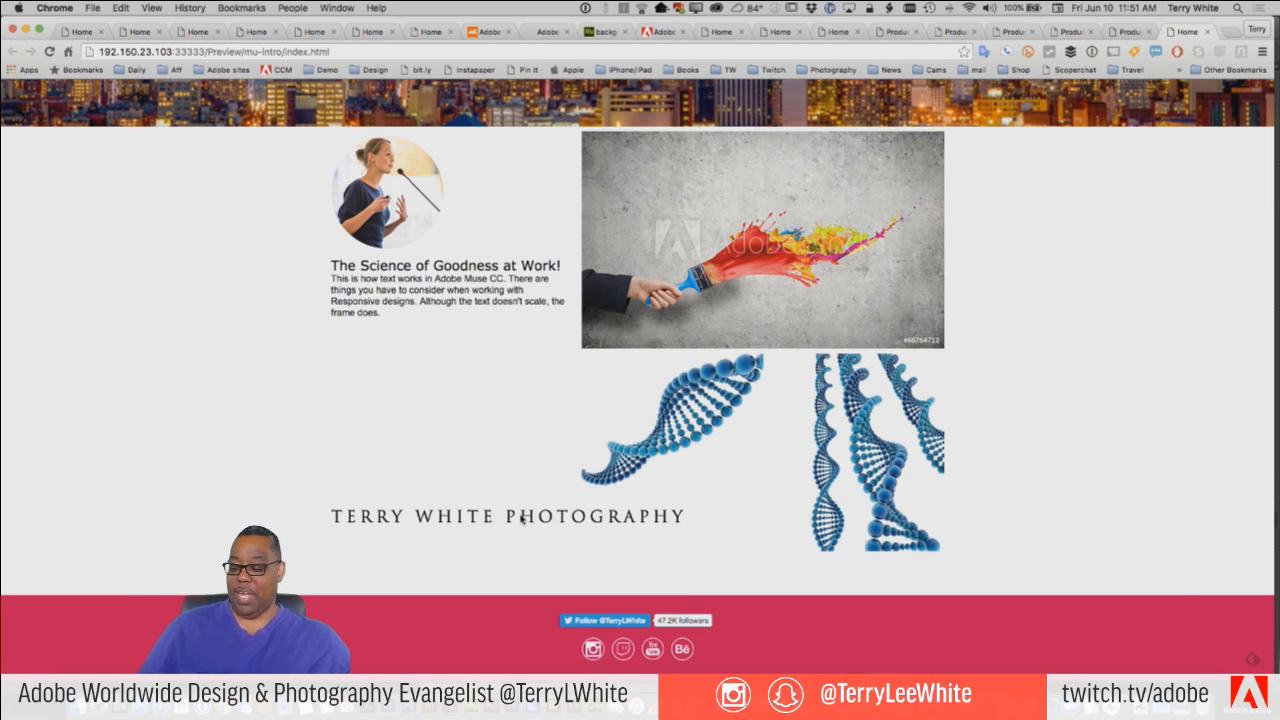
{"action": "key", "text": "super+Tab"}
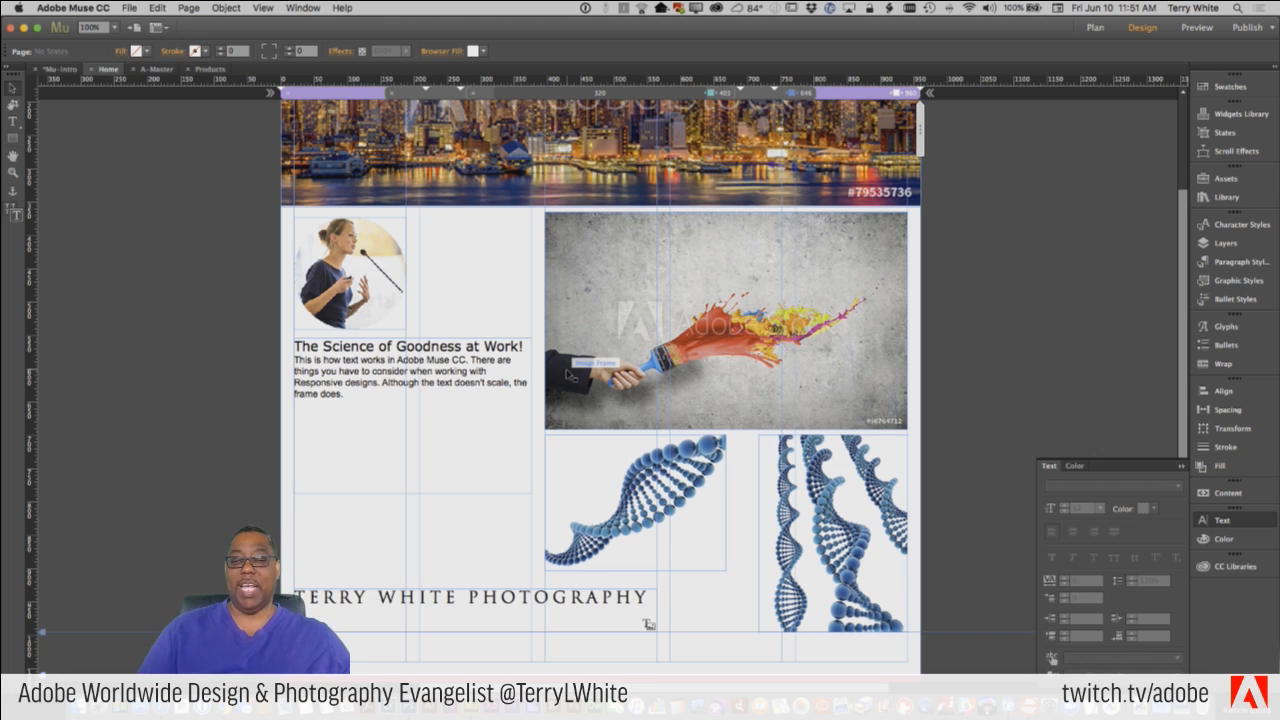
Select the heading "The Science of Goodness at Work!" and add the Typekit font Azote to the available web fonts.
{"action": "left_click", "coordinate": [418, 365]}
{"action": "double_click", "coordinate": [524, 346]}
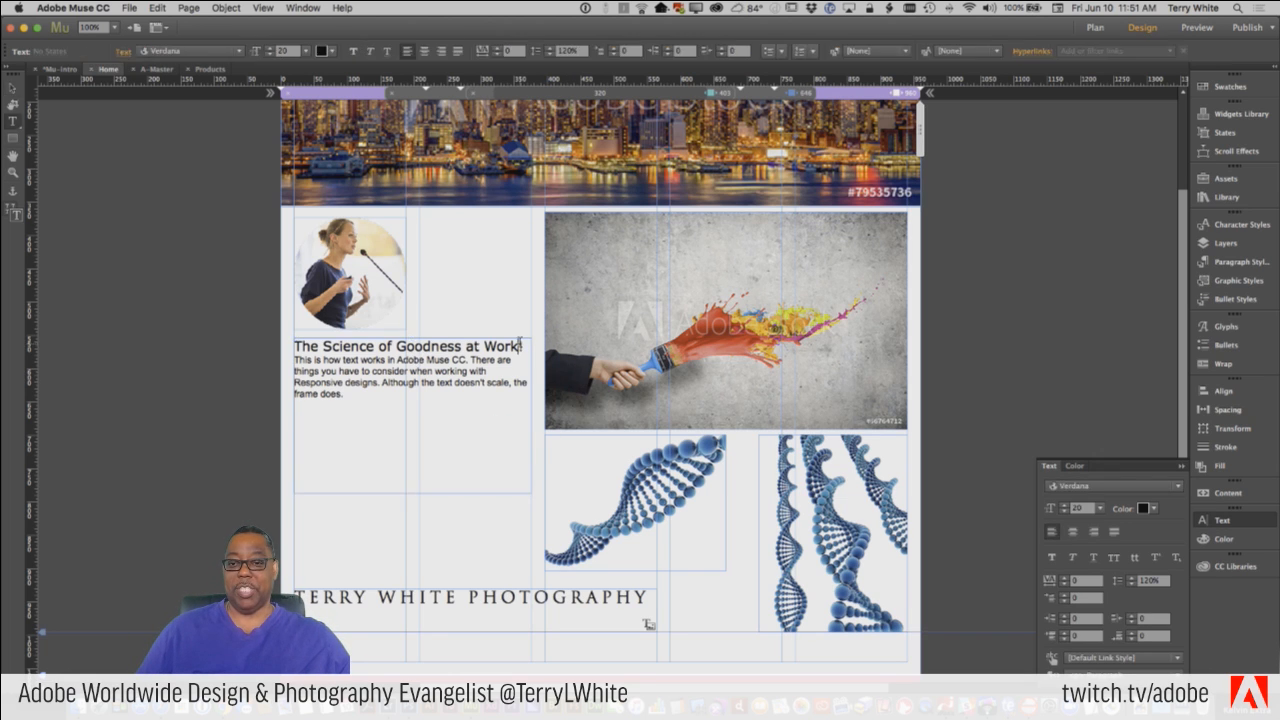
{"action": "left_click_drag", "start_coordinate": [524, 346], "coordinate": [285, 337]}
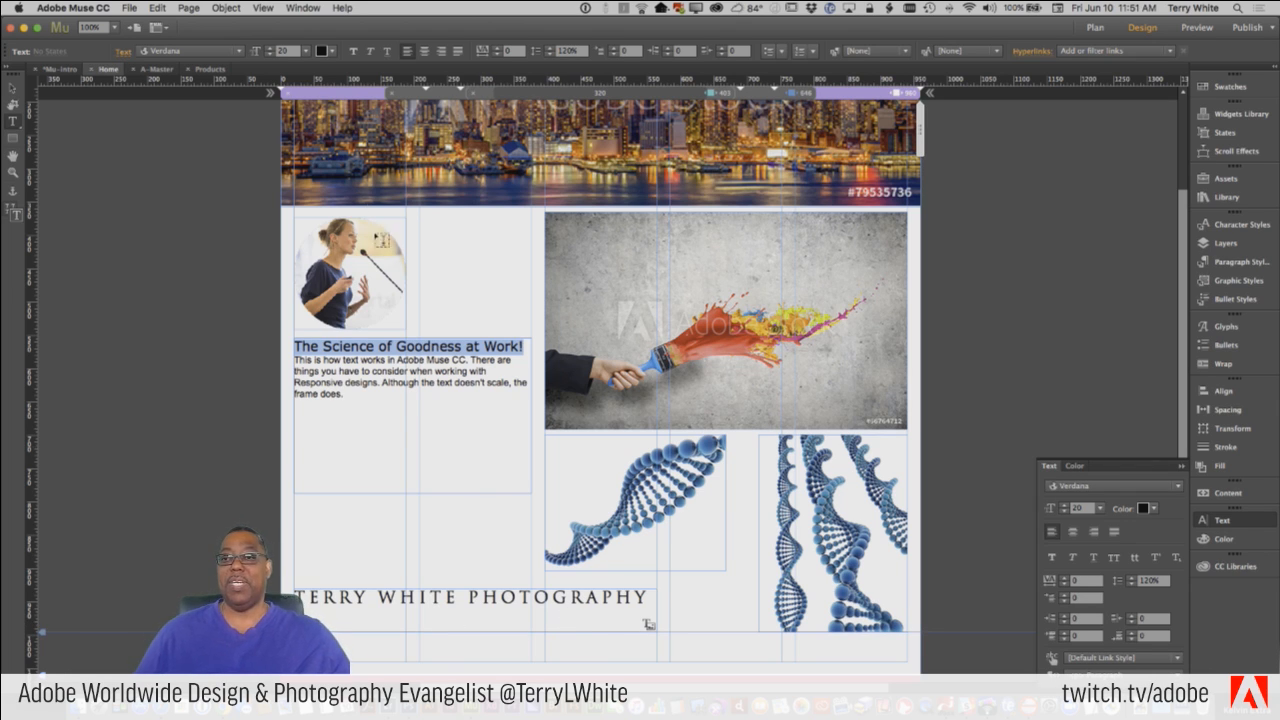
{"action": "left_click", "coordinate": [195, 51]}
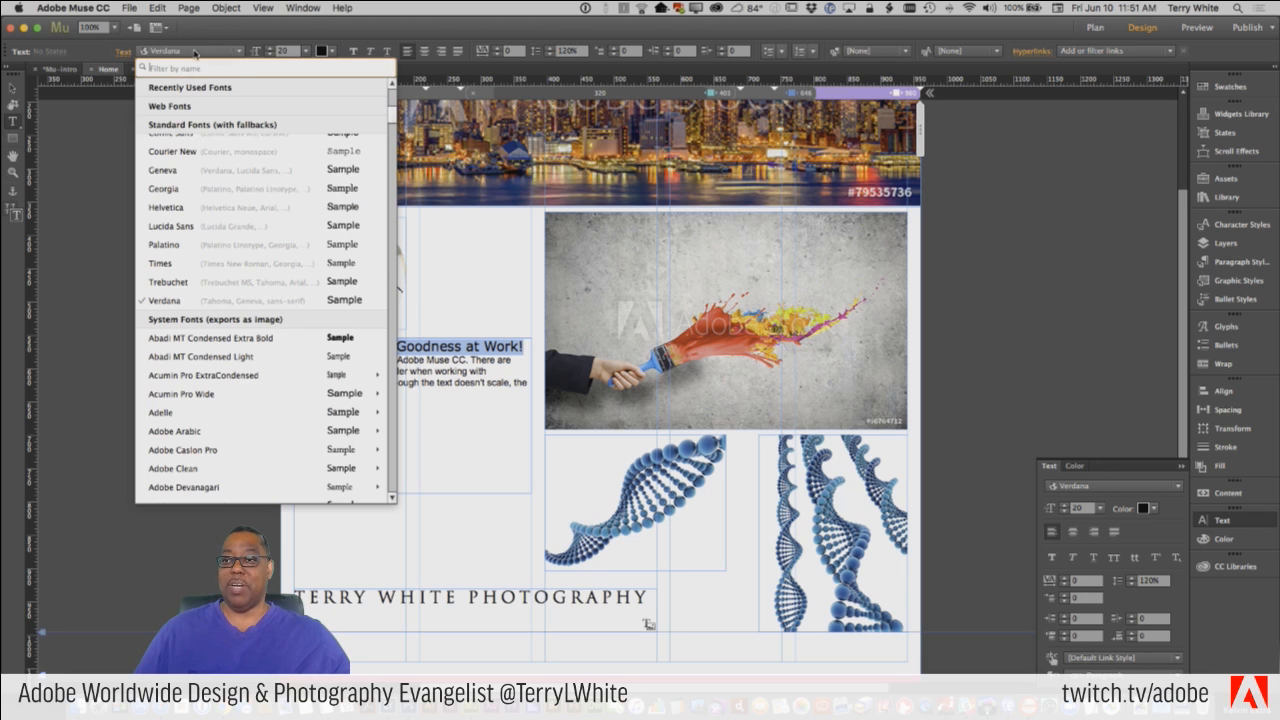
{"action": "scroll", "coordinate": [221, 188], "scroll_direction": "up", "scroll_amount": 5}
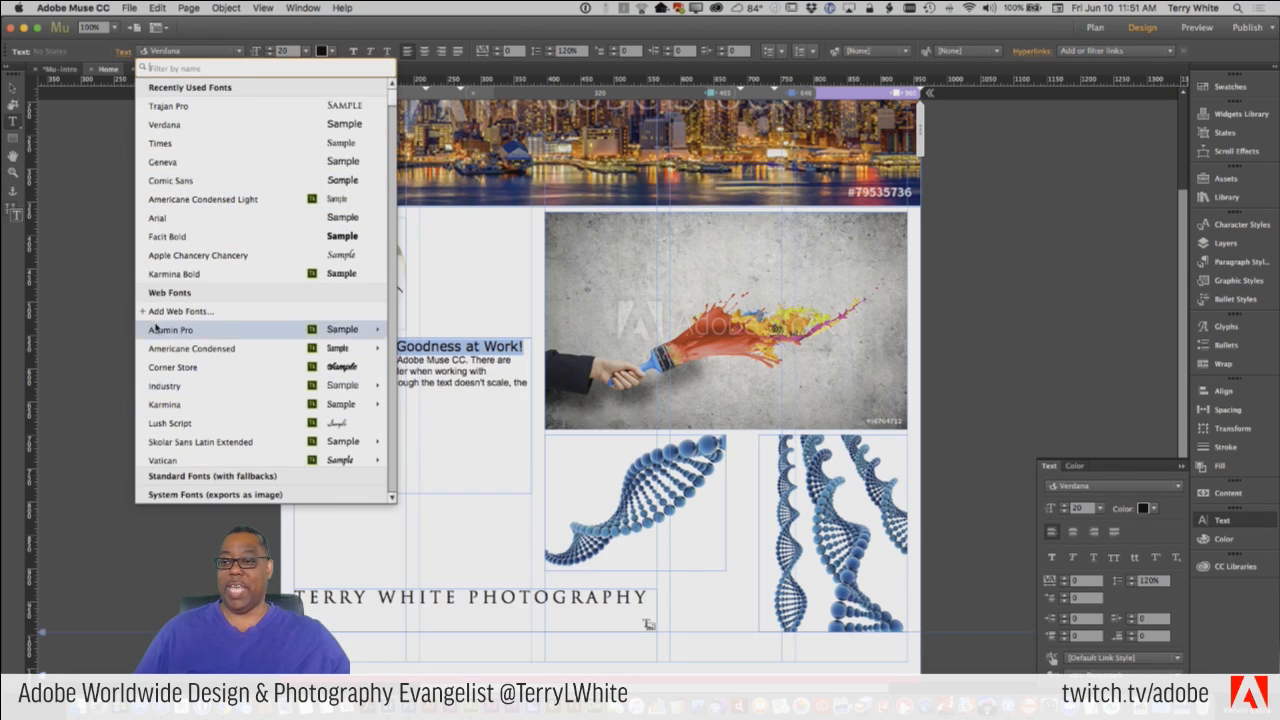
{"action": "scroll", "coordinate": [200, 420], "scroll_direction": "down", "scroll_amount": 3}
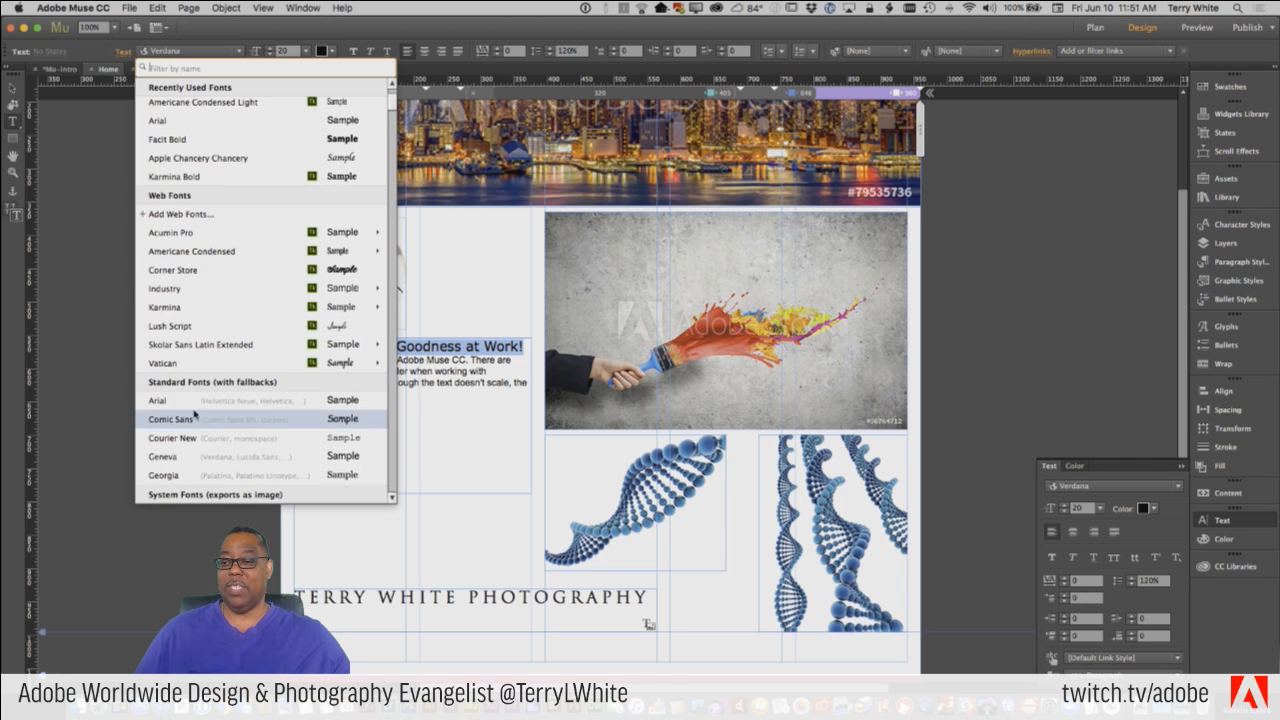
{"action": "scroll", "coordinate": [203, 417], "scroll_direction": "down", "scroll_amount": 6}
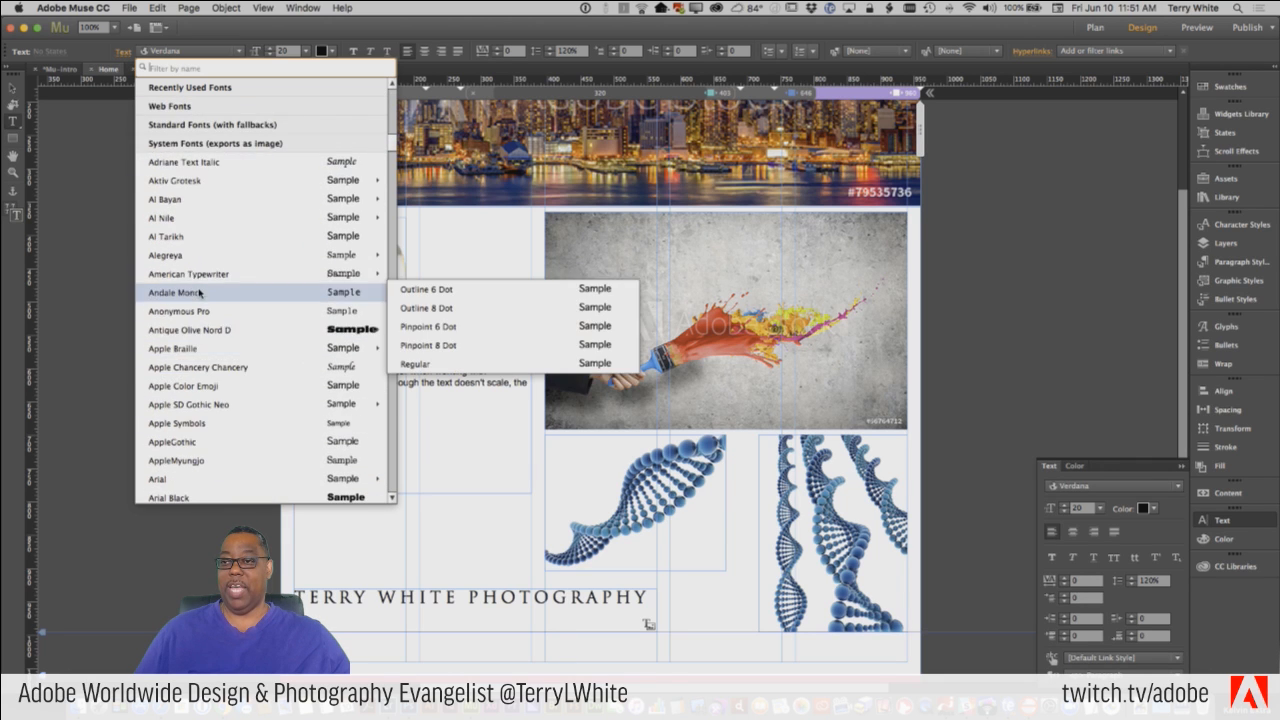
{"action": "scroll", "coordinate": [205, 185], "scroll_direction": "up", "scroll_amount": 10}
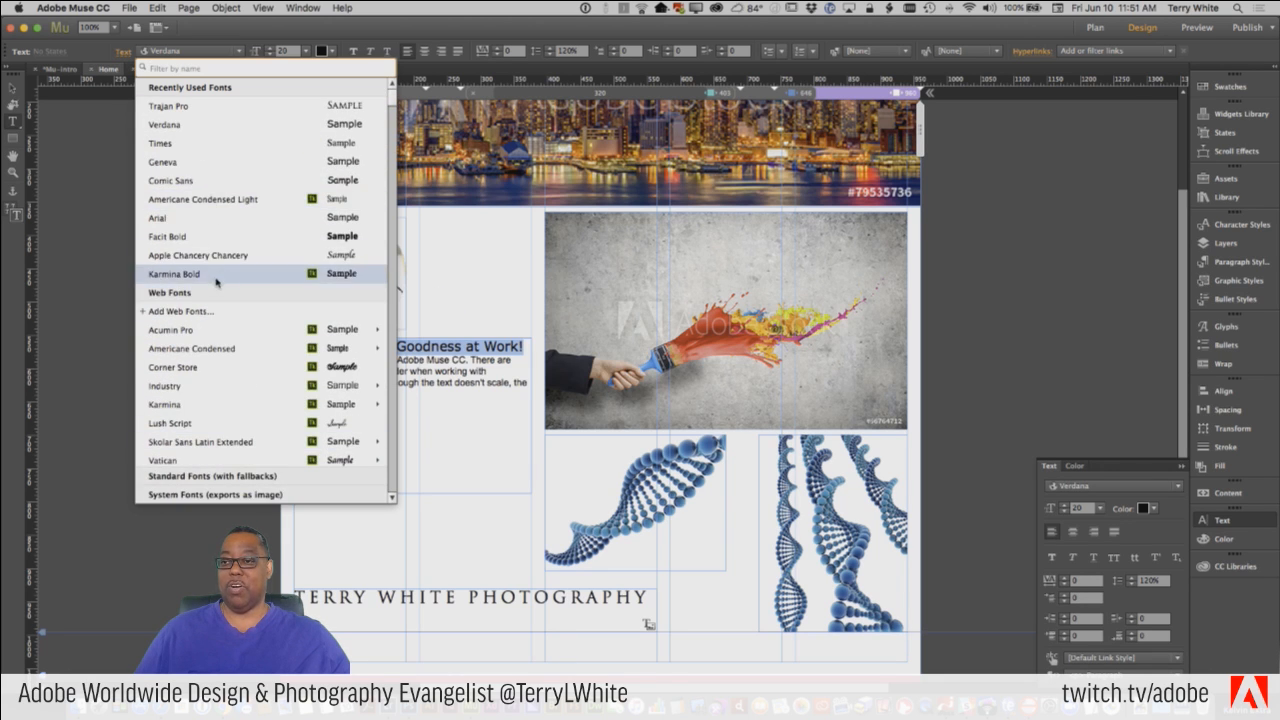
{"action": "left_click", "coordinate": [171, 312]}
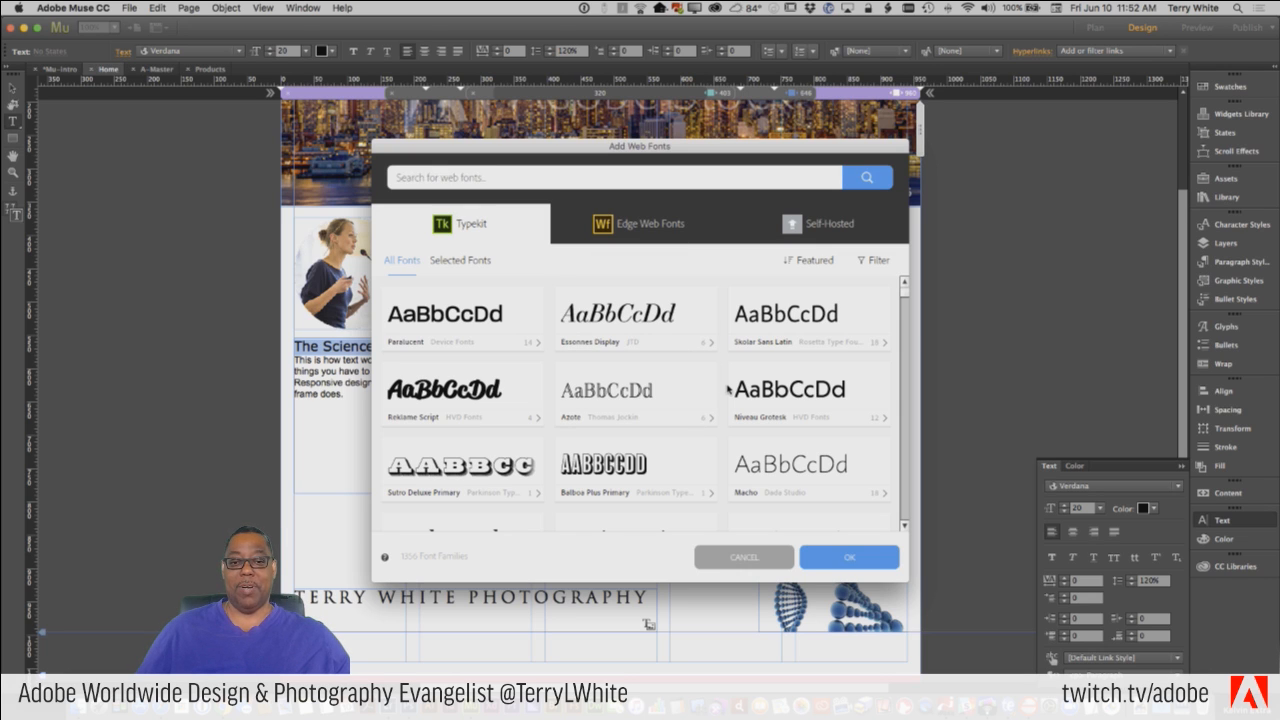
{"action": "left_click", "coordinate": [640, 395]}
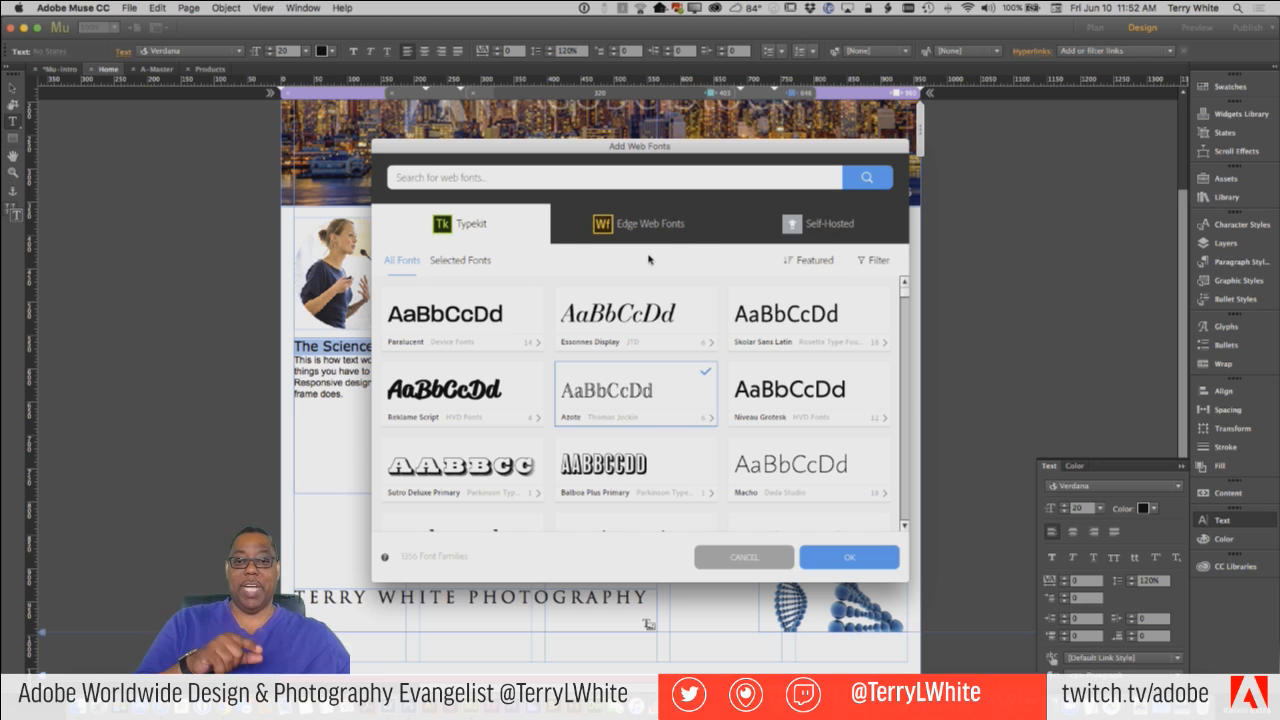
{"action": "left_click", "coordinate": [826, 240]}
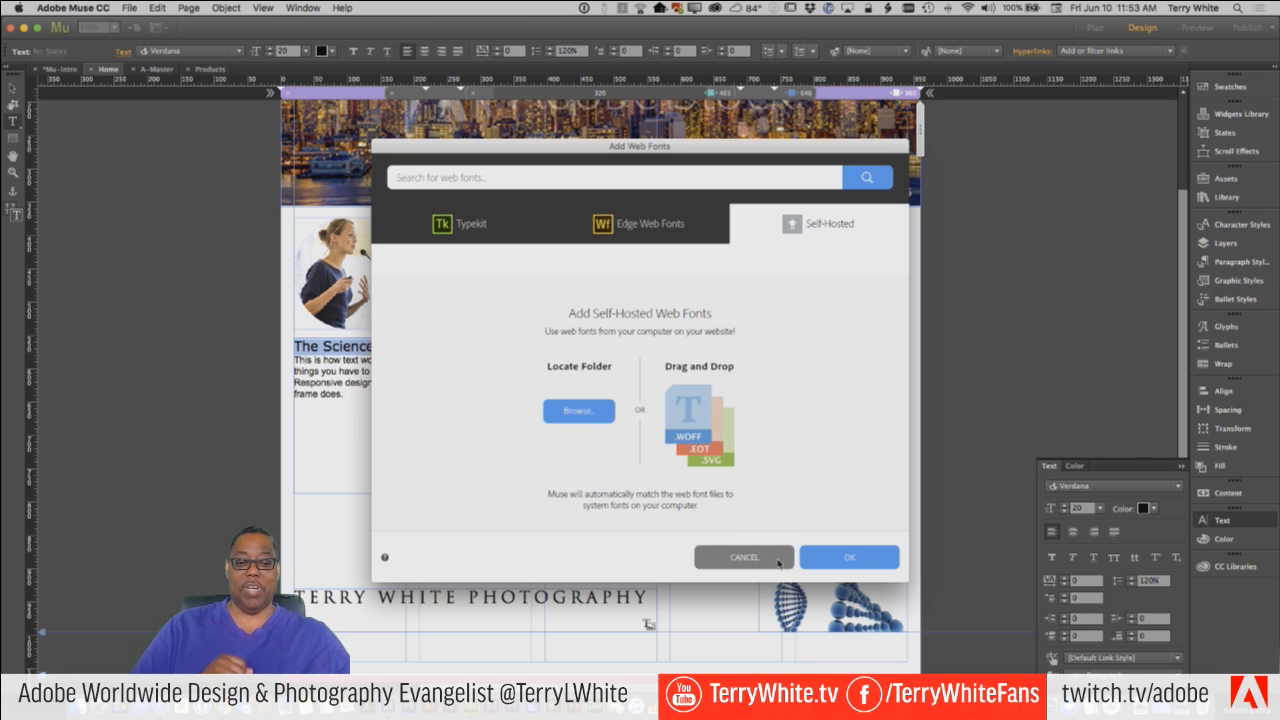
{"action": "left_click", "coordinate": [846, 558]}
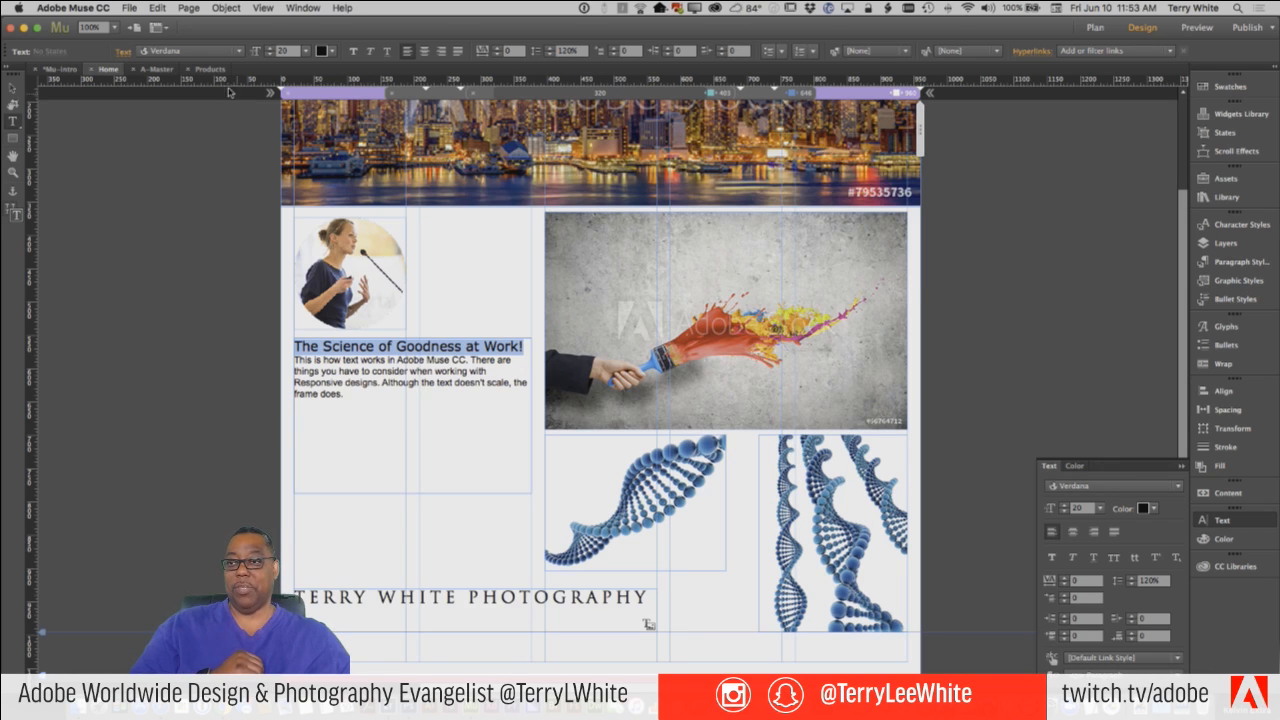
Set the selected heading in Azote Bold at size 26.
{"action": "left_click", "coordinate": [193, 51]}
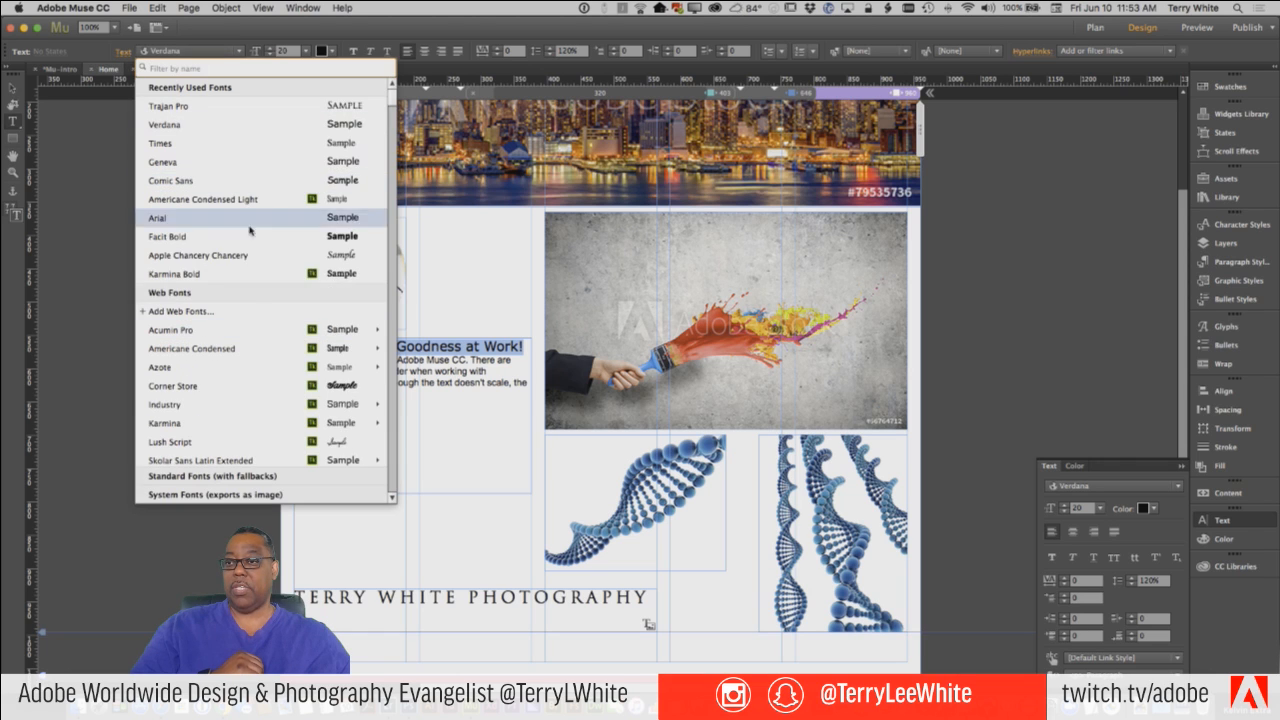
{"action": "mouse_move", "coordinate": [222, 372]}
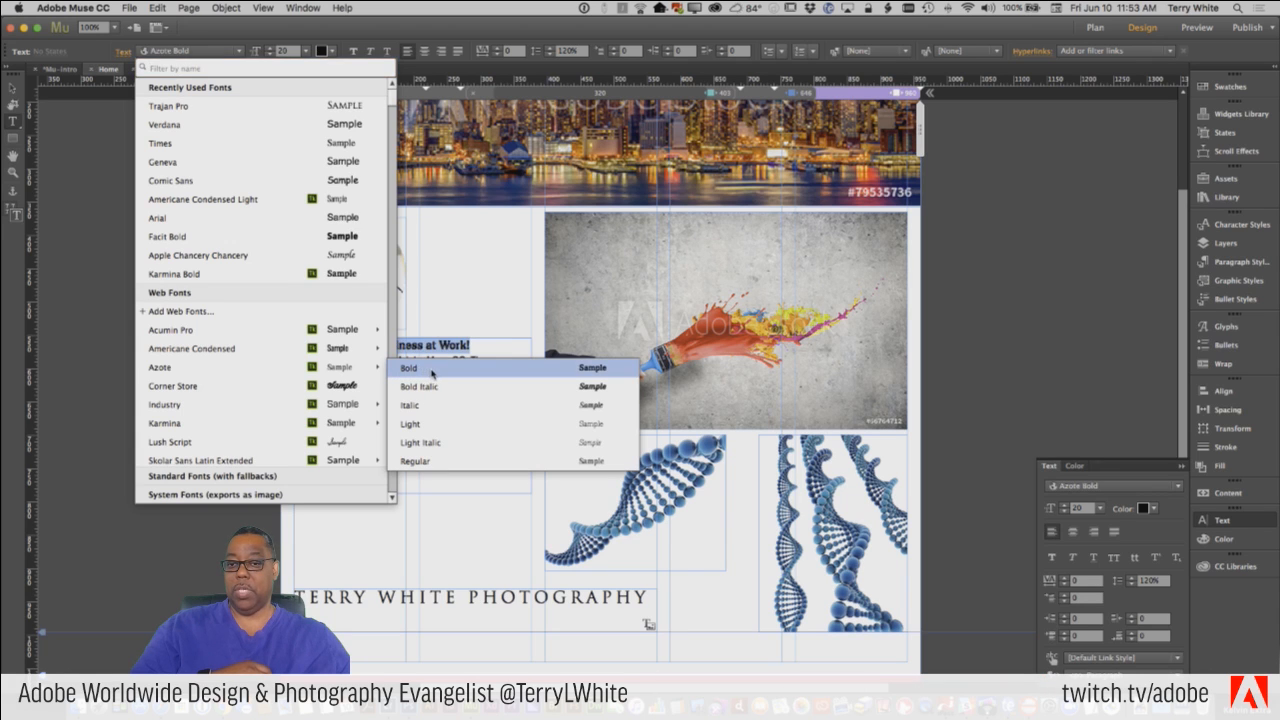
{"action": "left_click", "coordinate": [432, 374]}
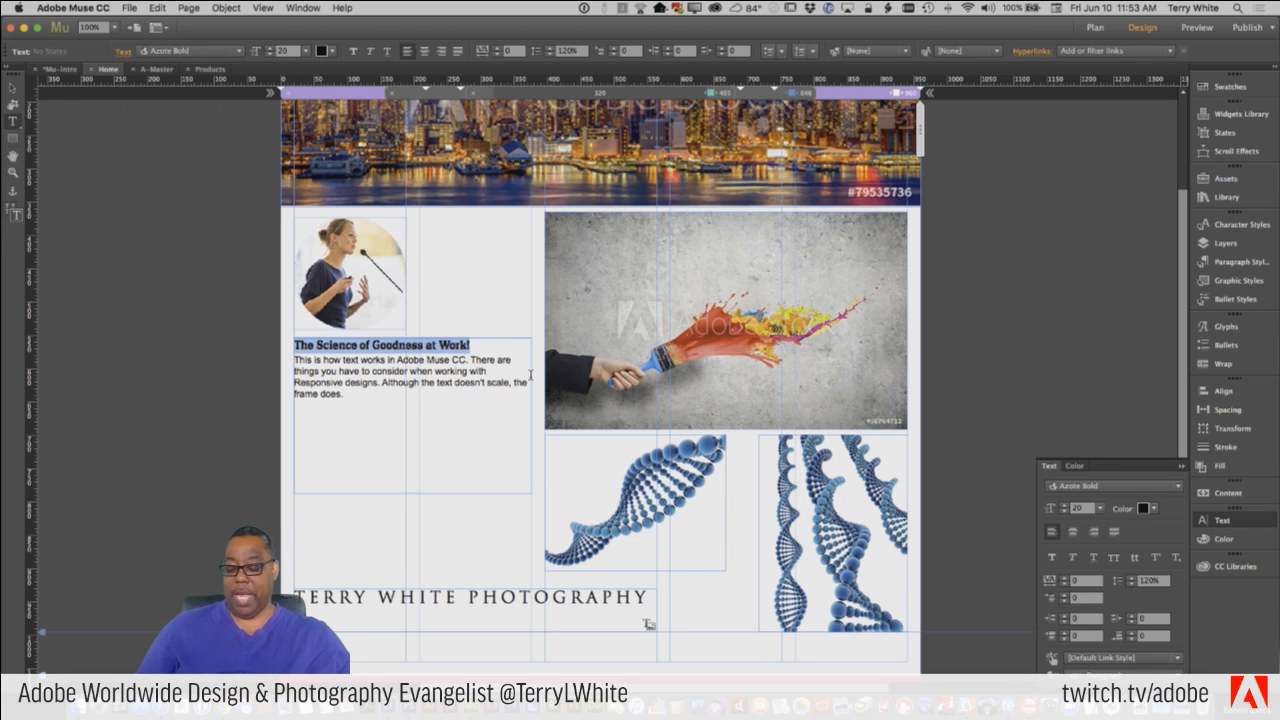
{"action": "key", "text": "super+shift+period"}
{"action": "key", "text": "super+shift+period"}
{"action": "key", "text": "super+shift+period"}
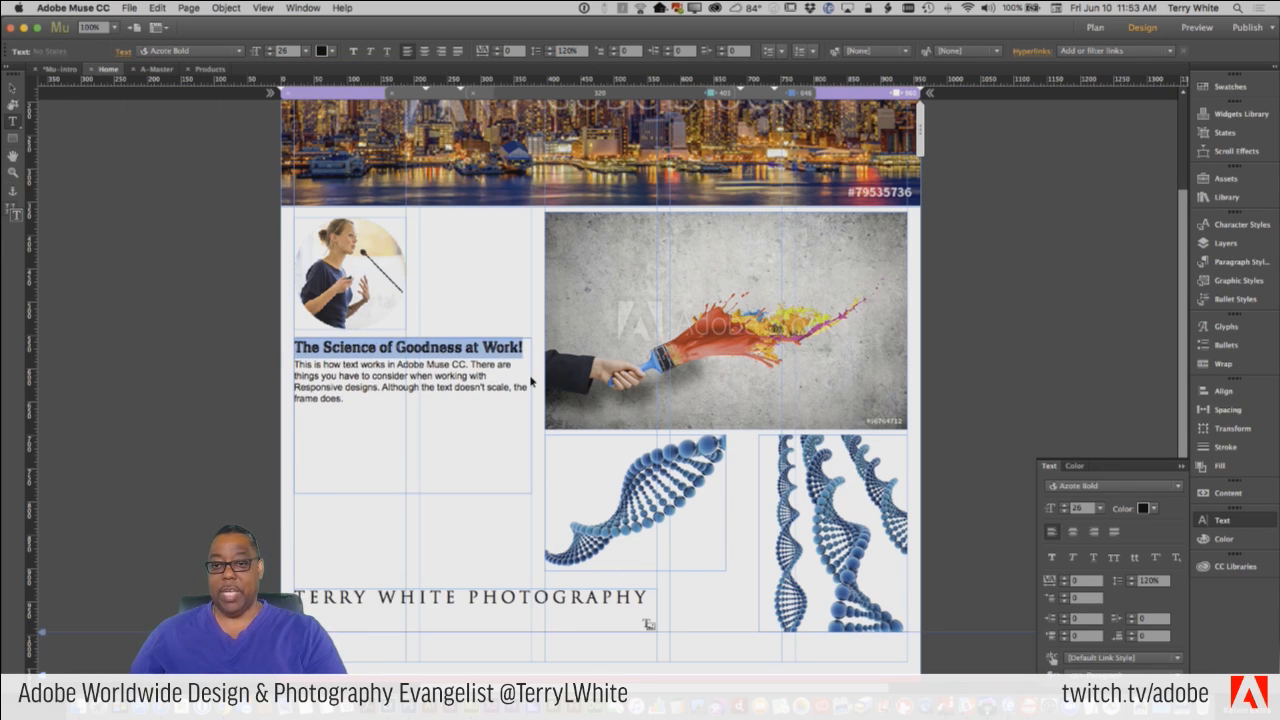
{"action": "key", "text": "super+shift+period"}
{"action": "key", "text": "super+shift+comma"}
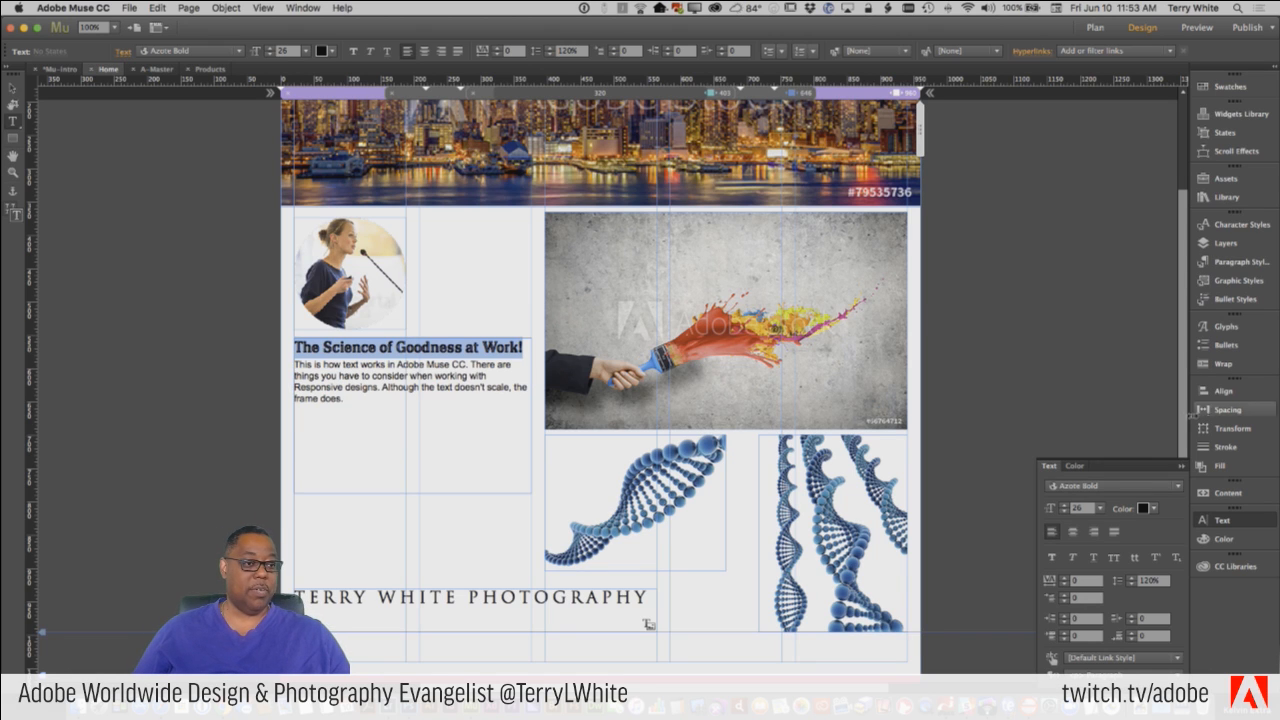
Color the heading "The Science of Goodness at Work!" with the red swatch and deselect it.
{"action": "left_click", "coordinate": [1212, 86]}
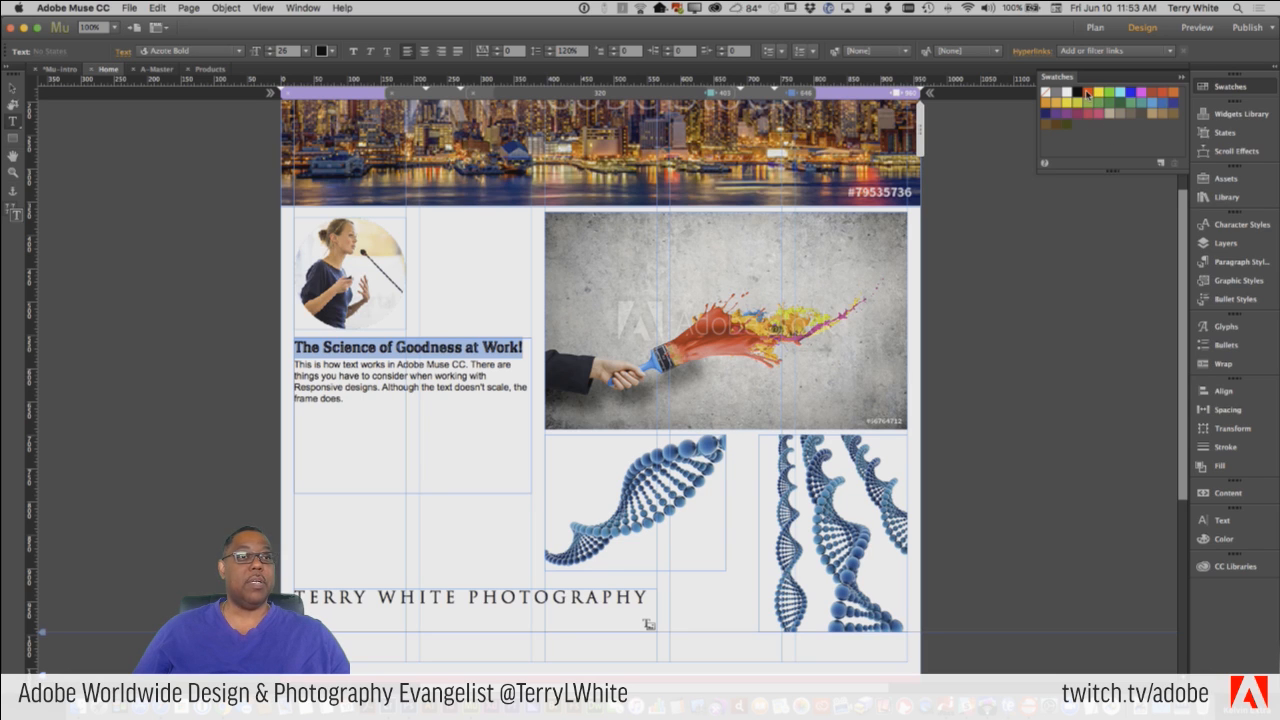
{"action": "left_click", "coordinate": [1087, 94]}
{"action": "left_click", "coordinate": [430, 352]}
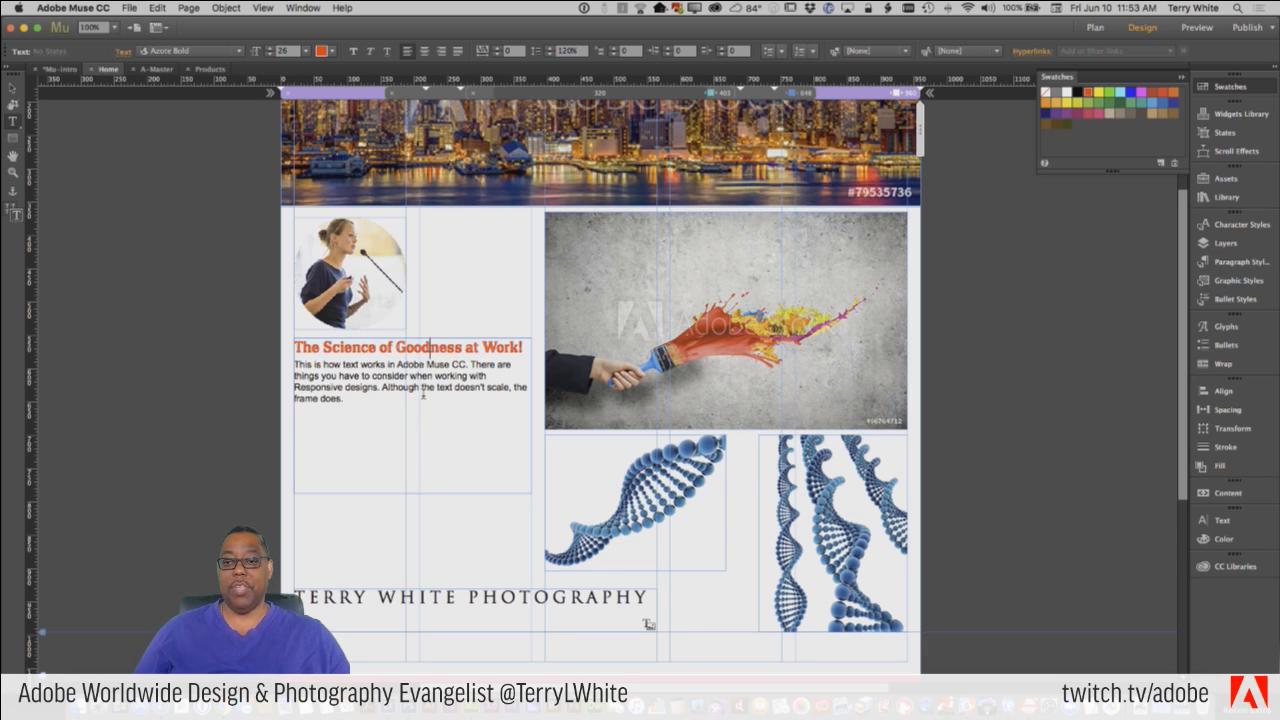
{"action": "left_click", "coordinate": [479, 443]}
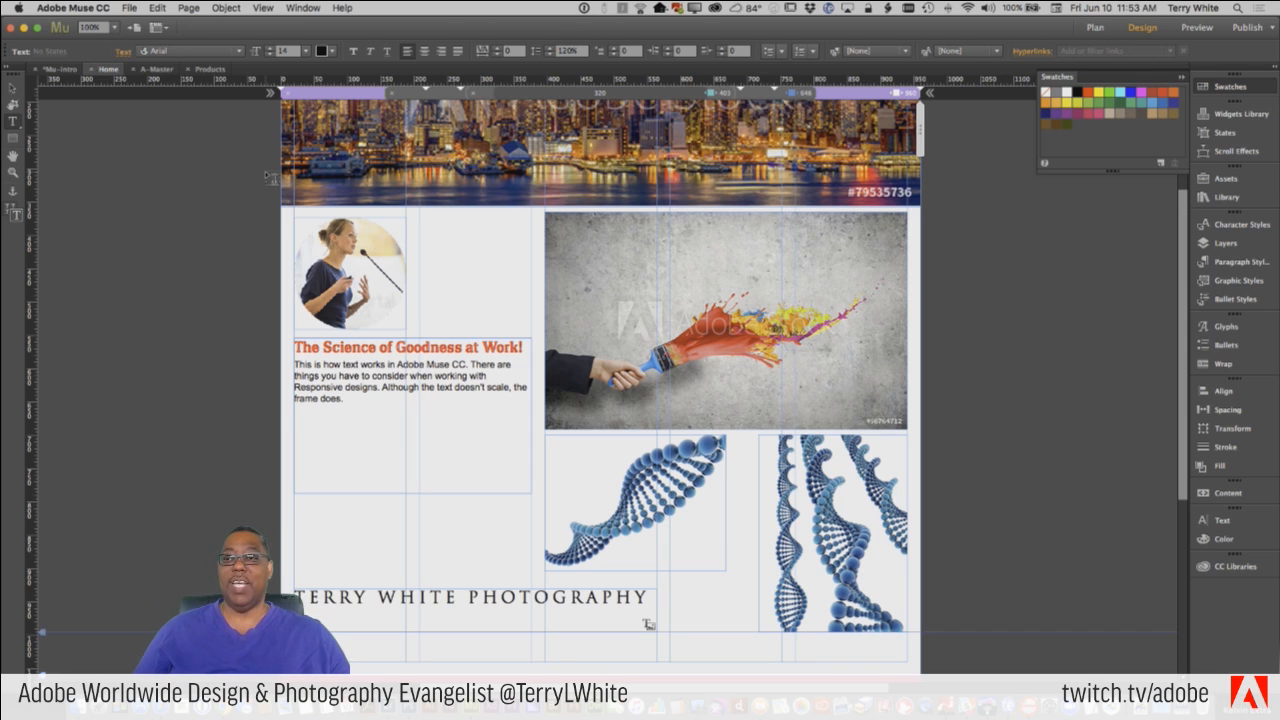
Delete the duplicate "The Science of Goodness at Work" heading frame in the 403 breakpoint, and switch to the 646 breakpoint.
{"action": "scroll", "coordinate": [285, 204], "scroll_direction": "up", "scroll_amount": 2}
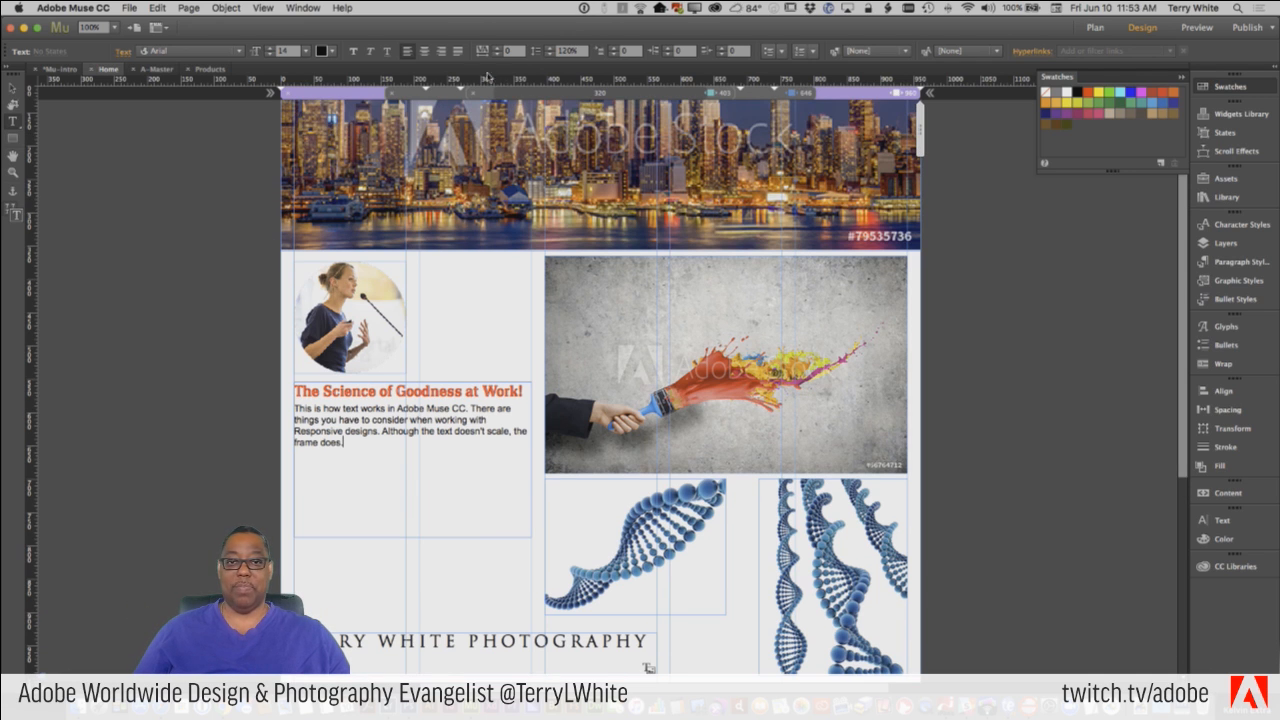
{"action": "left_click", "coordinate": [678, 97]}
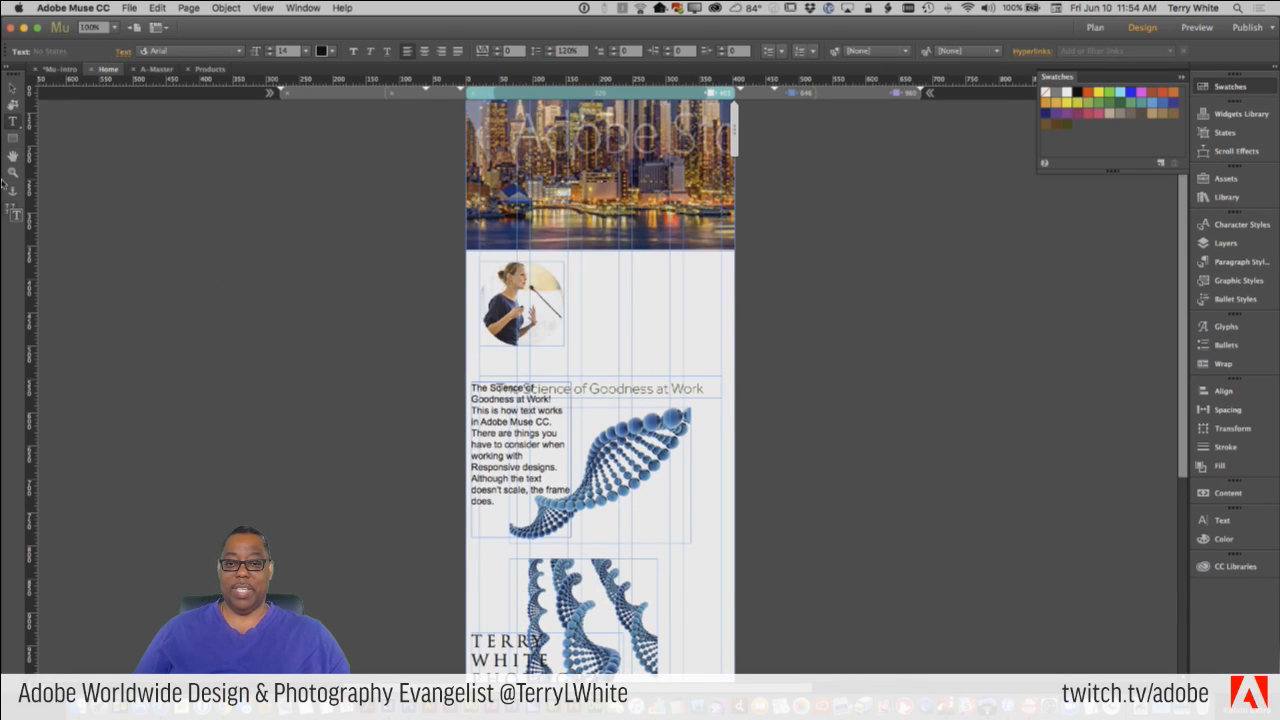
{"action": "left_click", "coordinate": [12, 88]}
{"action": "left_click", "coordinate": [603, 388]}
{"action": "key", "text": "Delete"}
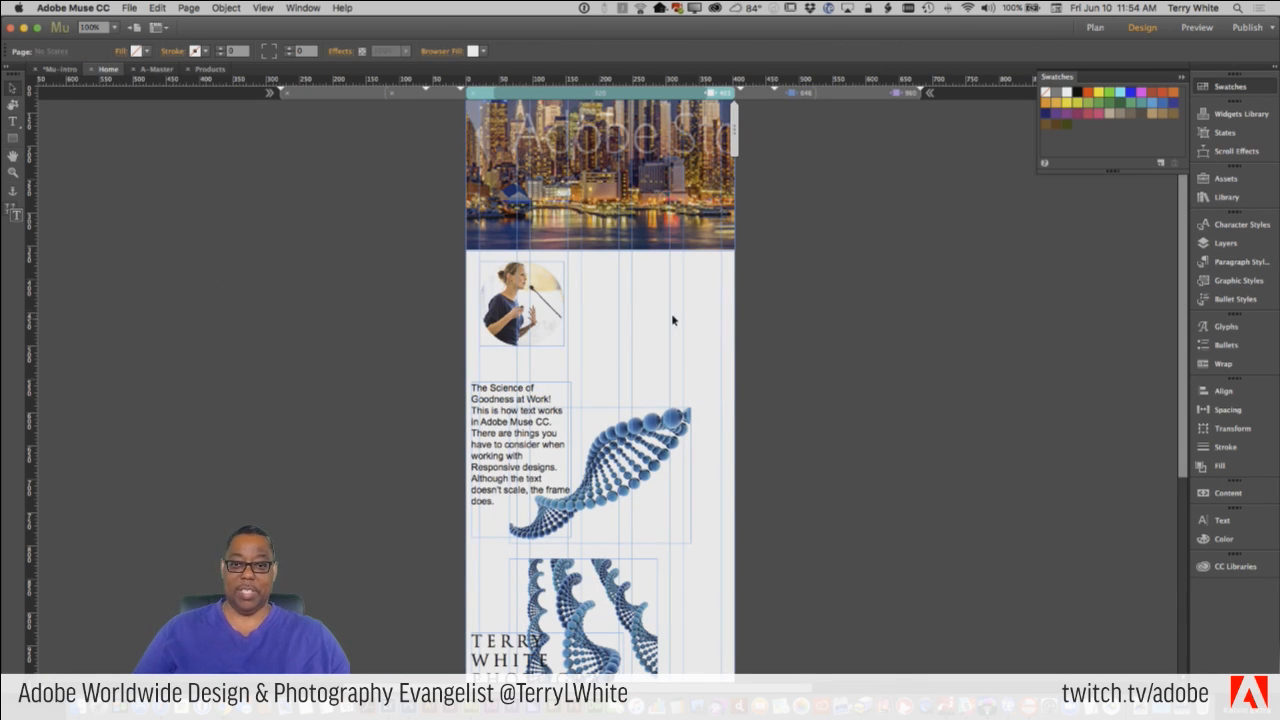
{"action": "left_click", "coordinate": [775, 95]}
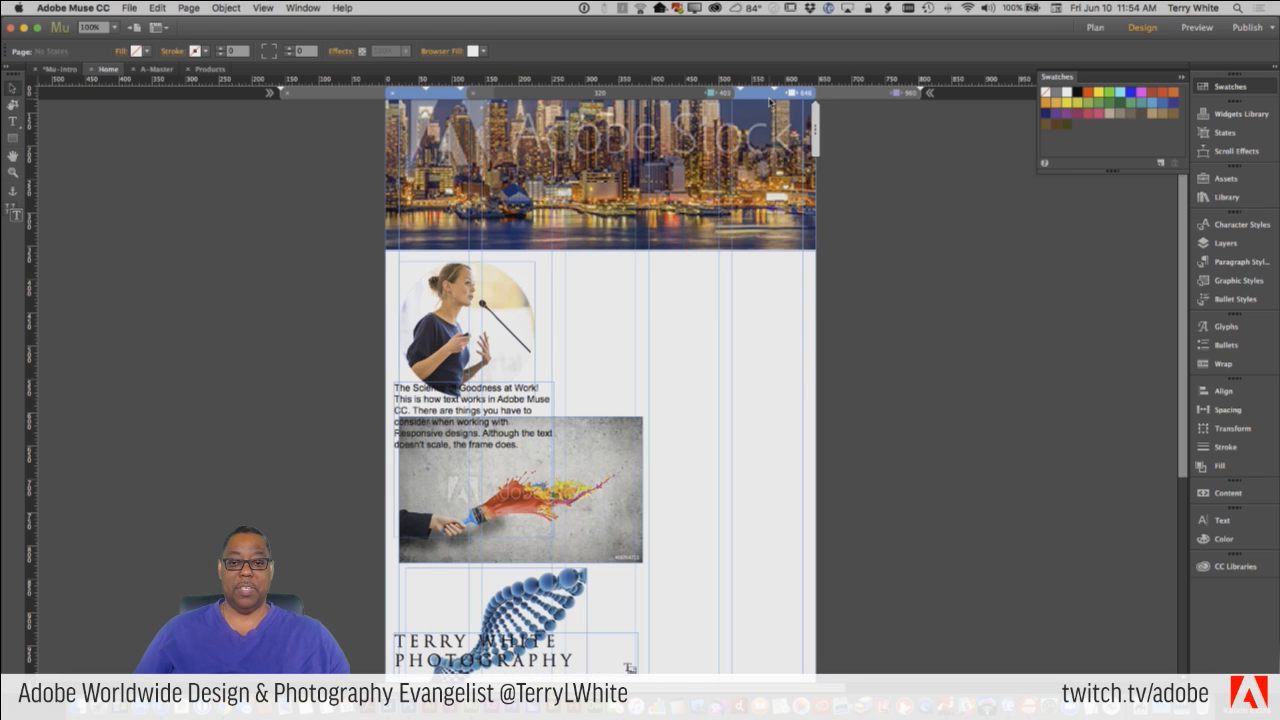
Preview the Home page in the browser from the widest breakpoint and check that the heading "The Science of Goodness at Work!" is selectable text.
{"action": "left_click", "coordinate": [899, 93]}
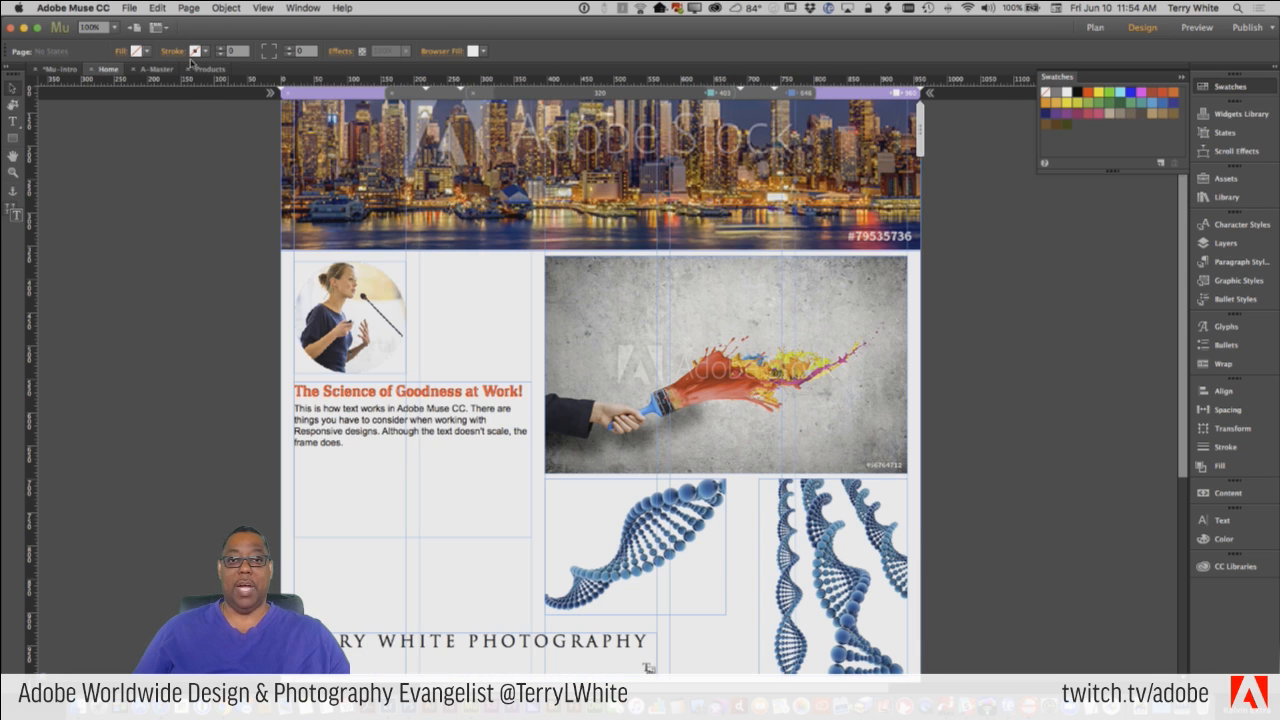
{"action": "left_click", "coordinate": [129, 8]}
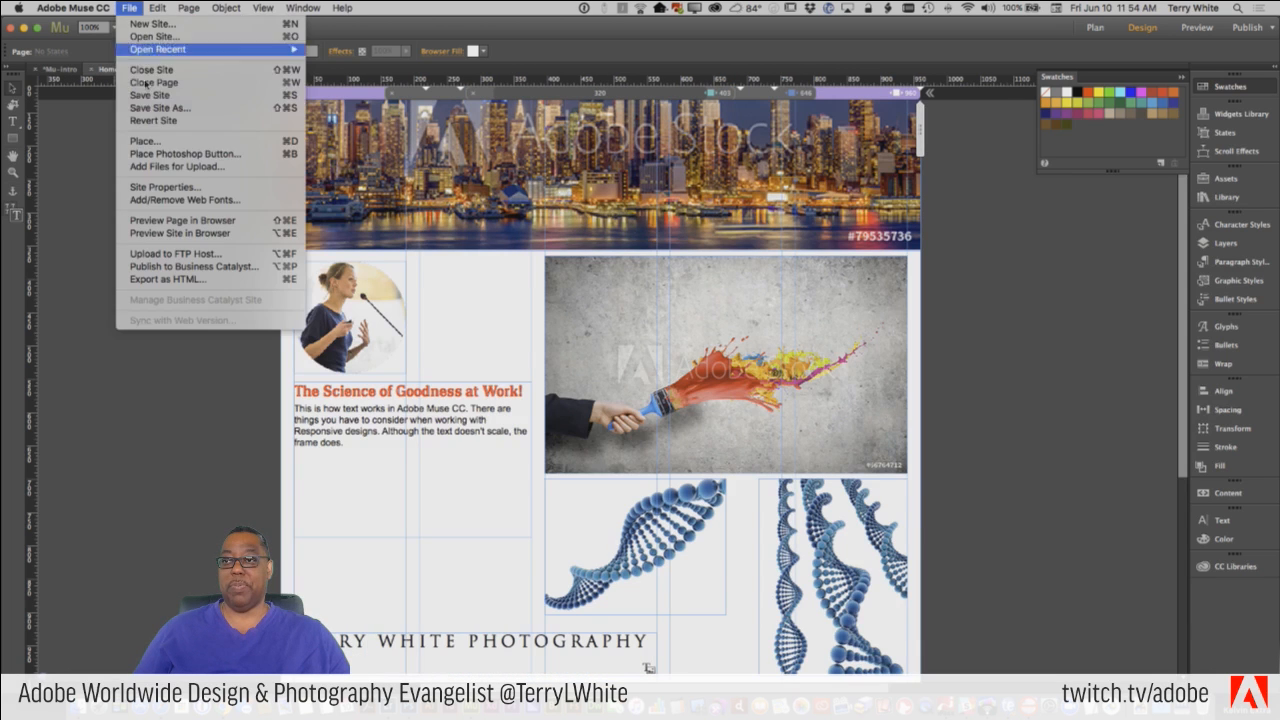
{"action": "left_click", "coordinate": [182, 220]}
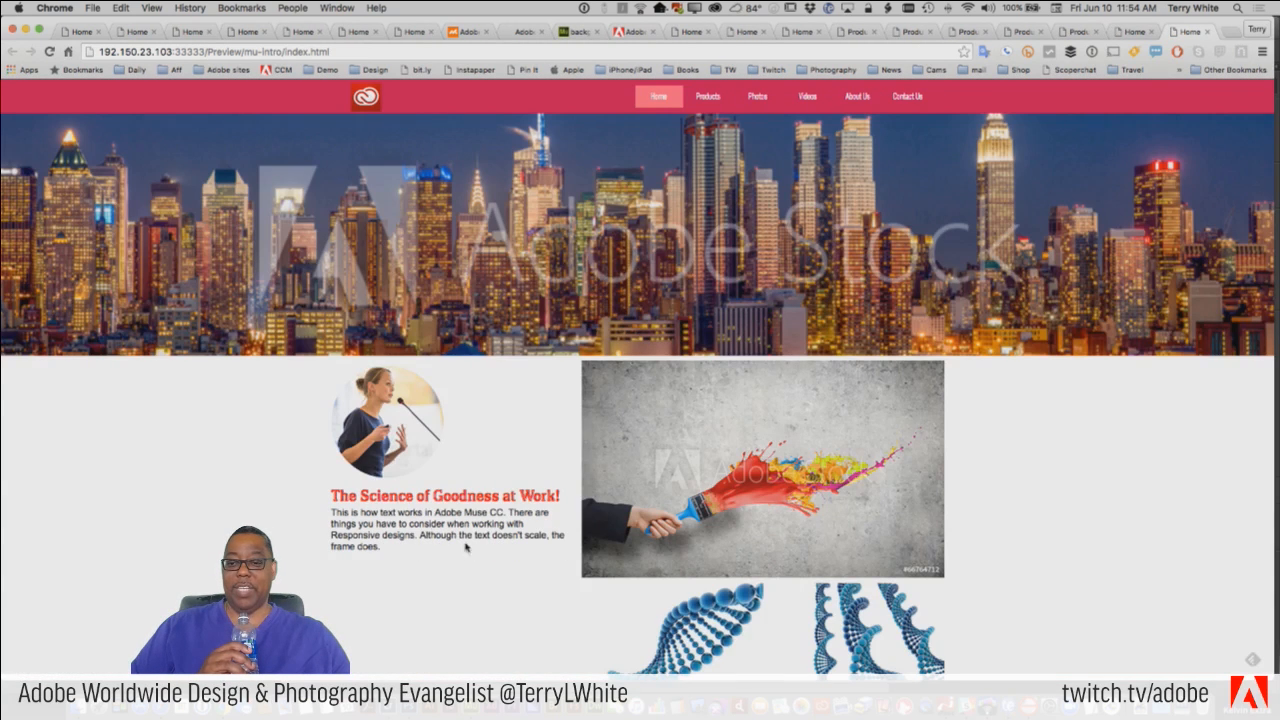
{"action": "left_click_drag", "start_coordinate": [362, 496], "coordinate": [430, 496]}
{"action": "left_click_drag", "start_coordinate": [527, 496], "coordinate": [461, 497]}
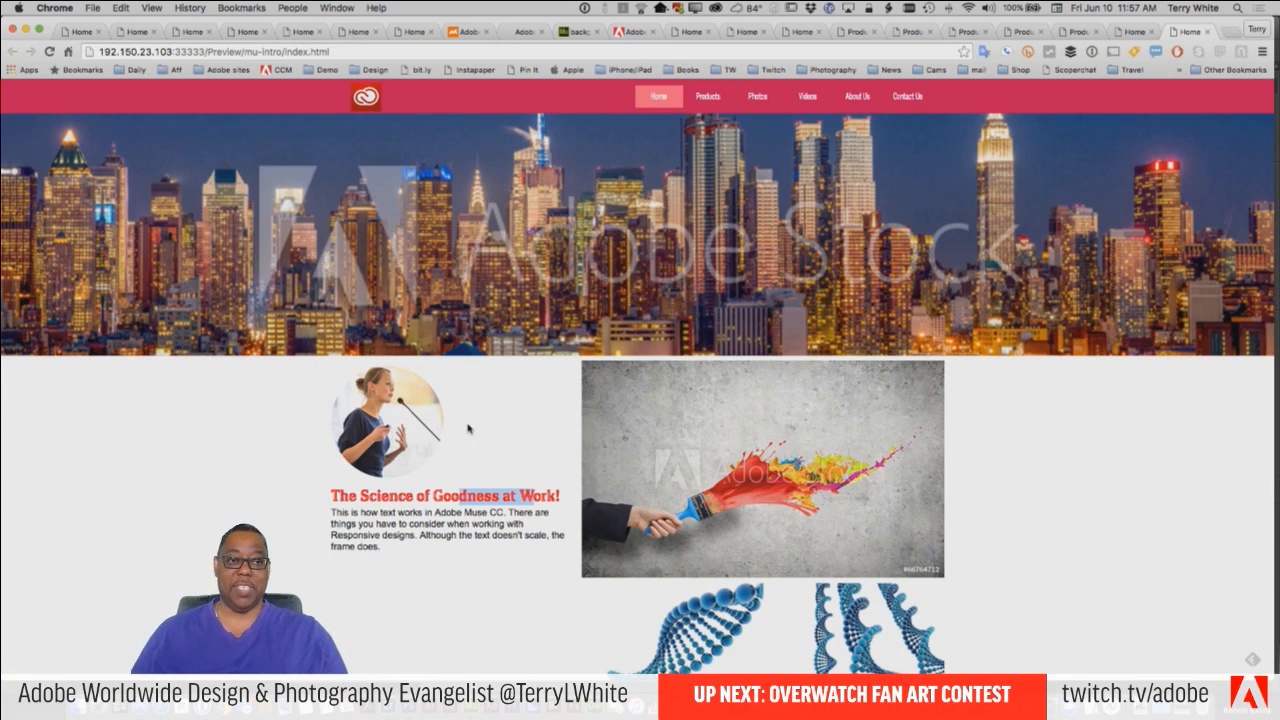
{"action": "left_click", "coordinate": [524, 500]}
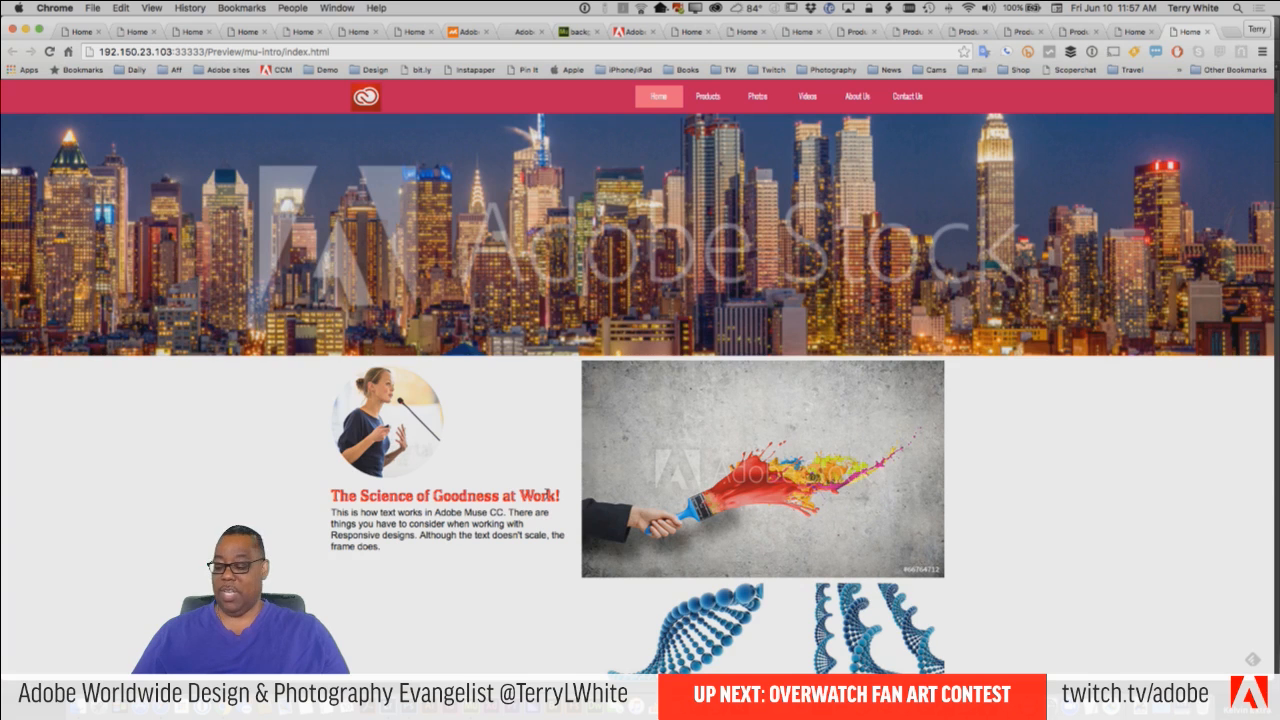
Switch back to Adobe Muse and set the whole body paragraph below the heading in Azote Light.
{"action": "key", "text": "super+Tab"}
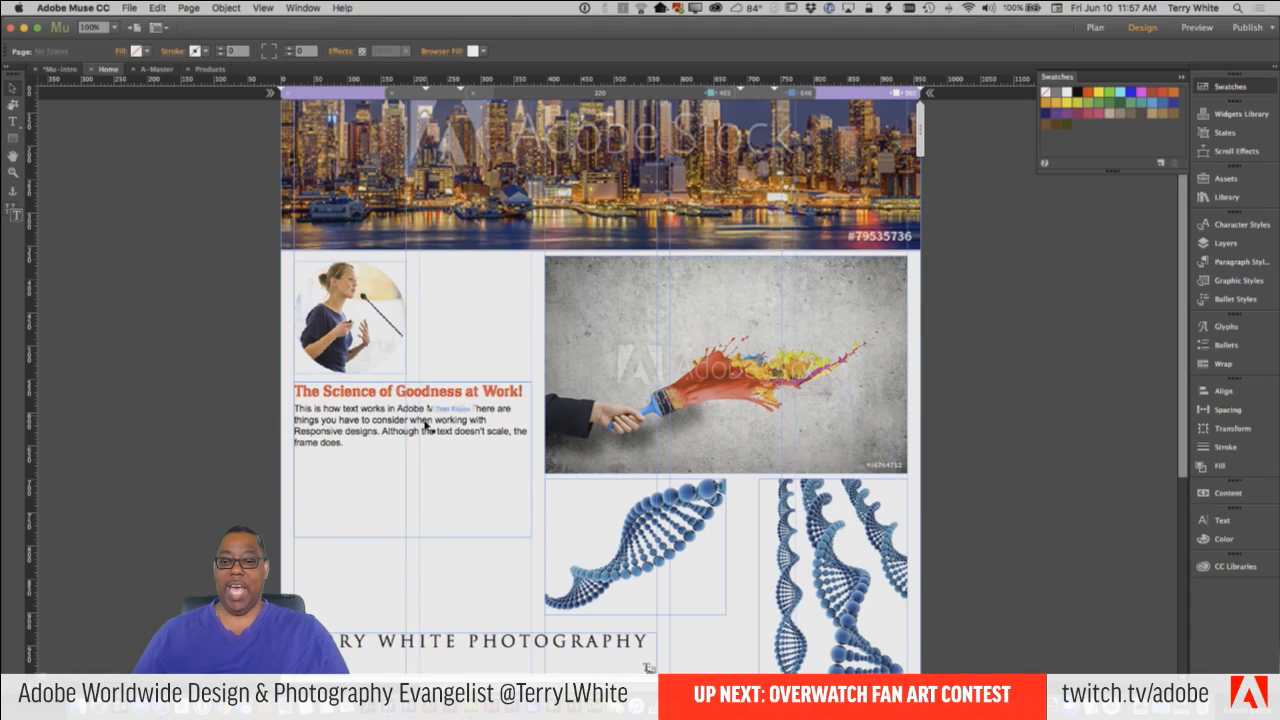
{"action": "left_click", "coordinate": [383, 417]}
{"action": "double_click", "coordinate": [313, 420]}
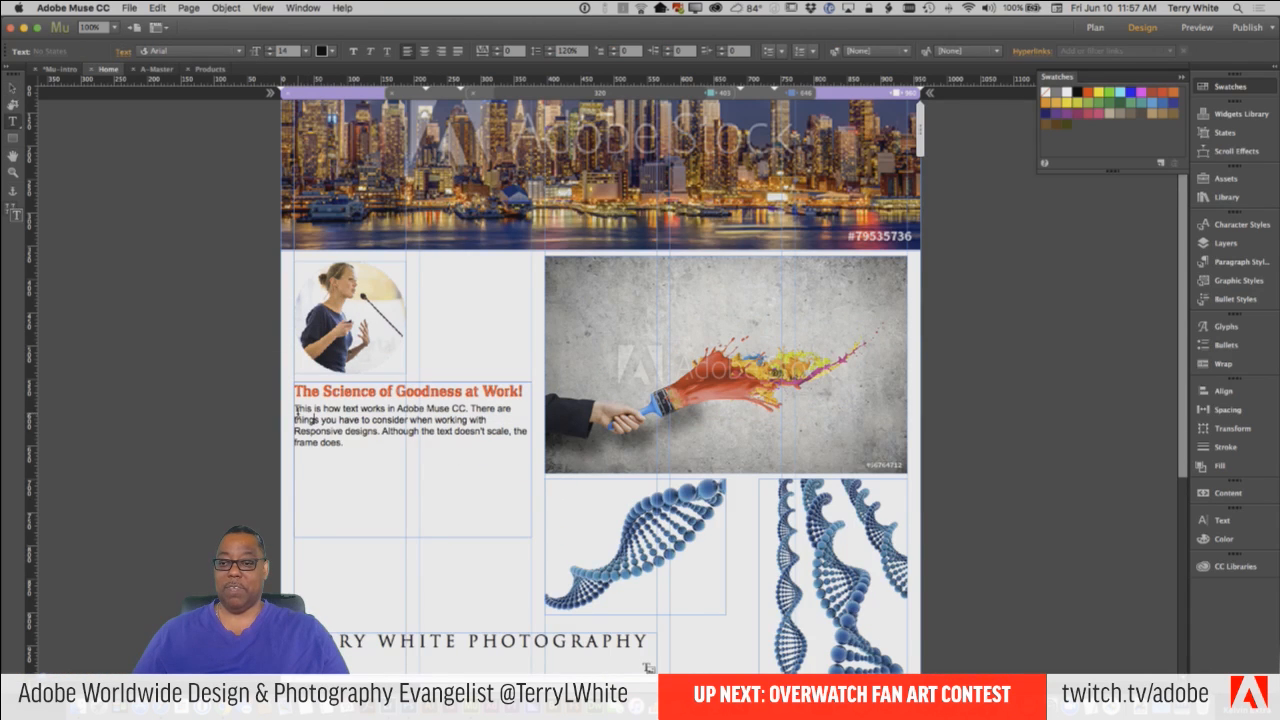
{"action": "left_click_drag", "start_coordinate": [296, 411], "coordinate": [340, 446]}
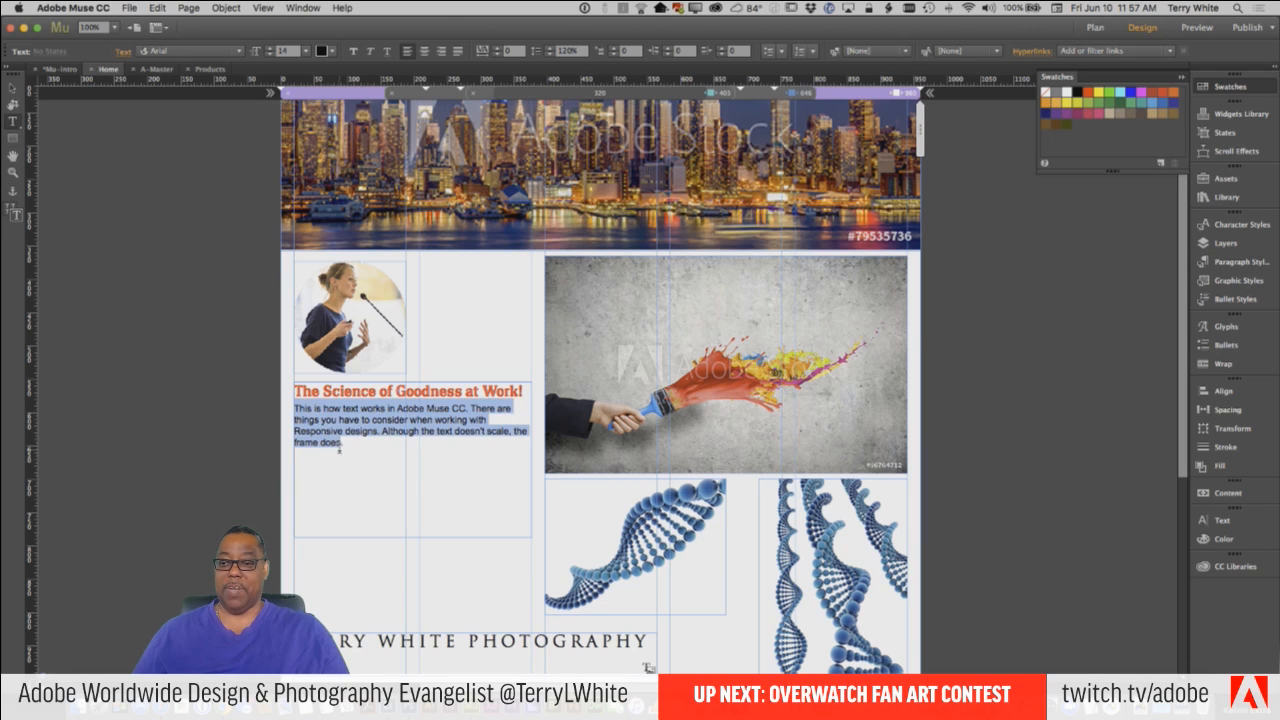
{"action": "left_click", "coordinate": [200, 51]}
{"action": "mouse_move", "coordinate": [203, 155]}
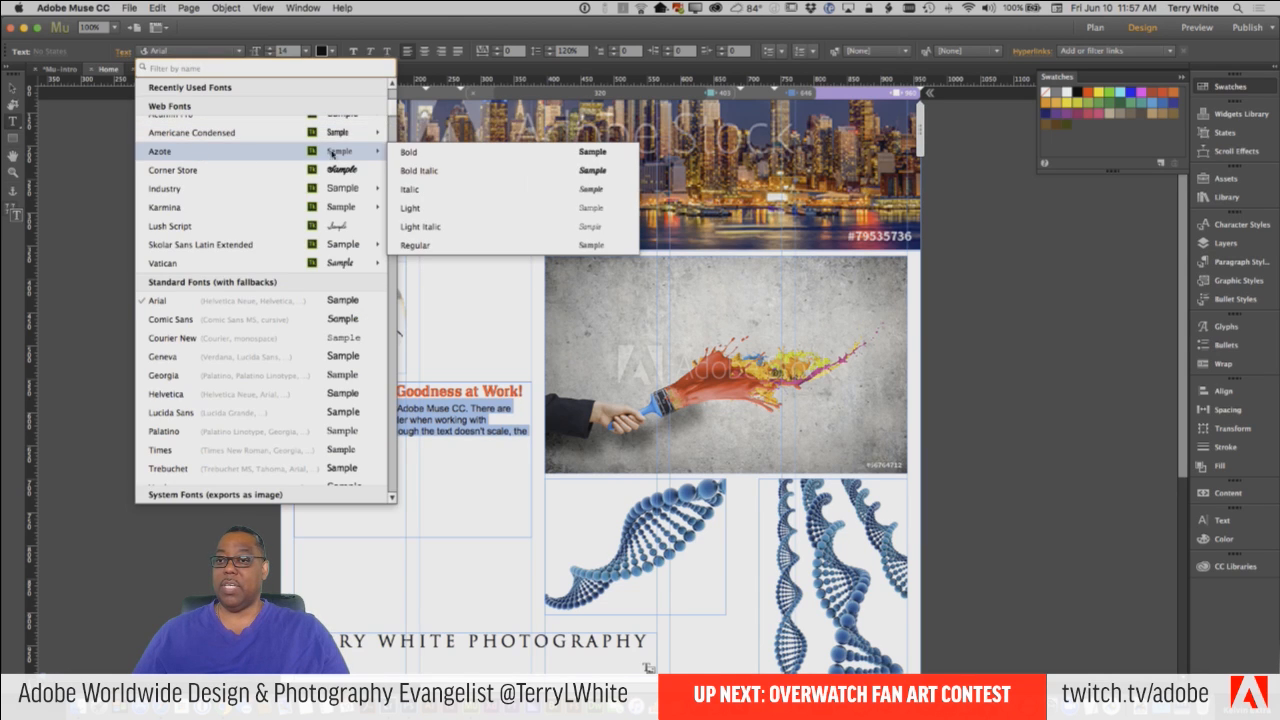
{"action": "left_click", "coordinate": [430, 211]}
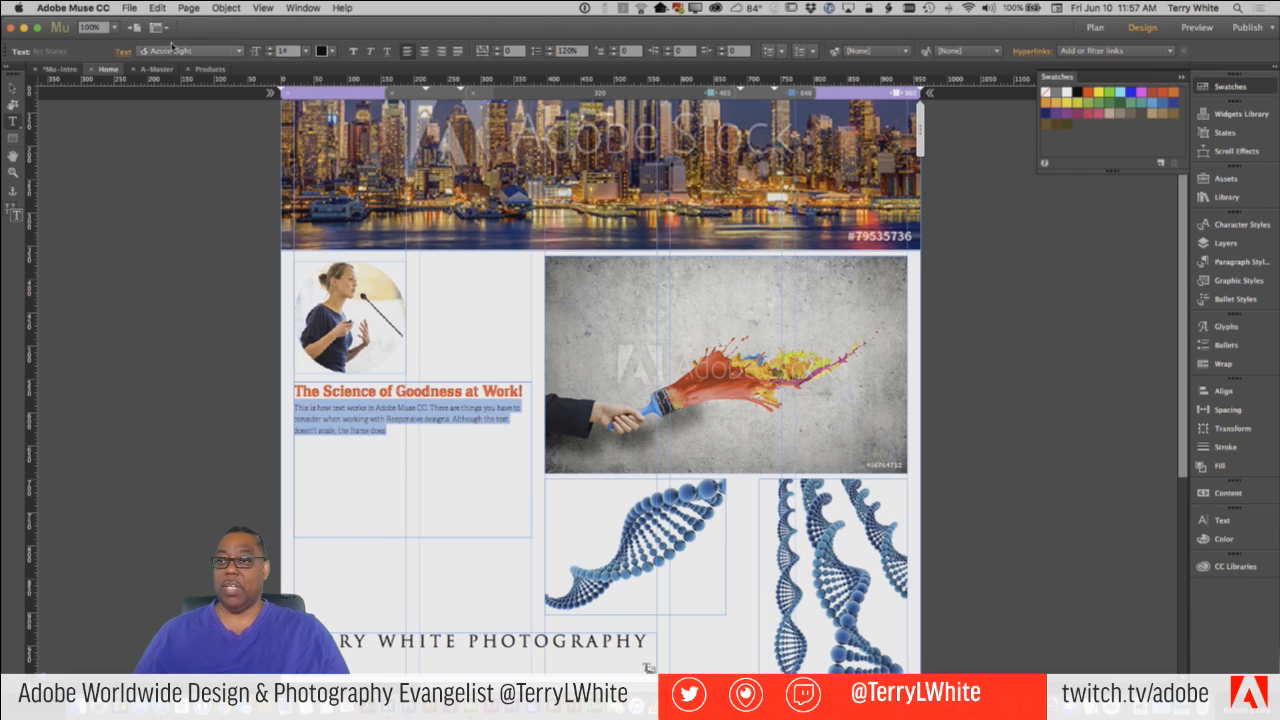
Change the selected body paragraph to Azote Regular at size 18 and deselect it.
{"action": "left_click", "coordinate": [195, 51]}
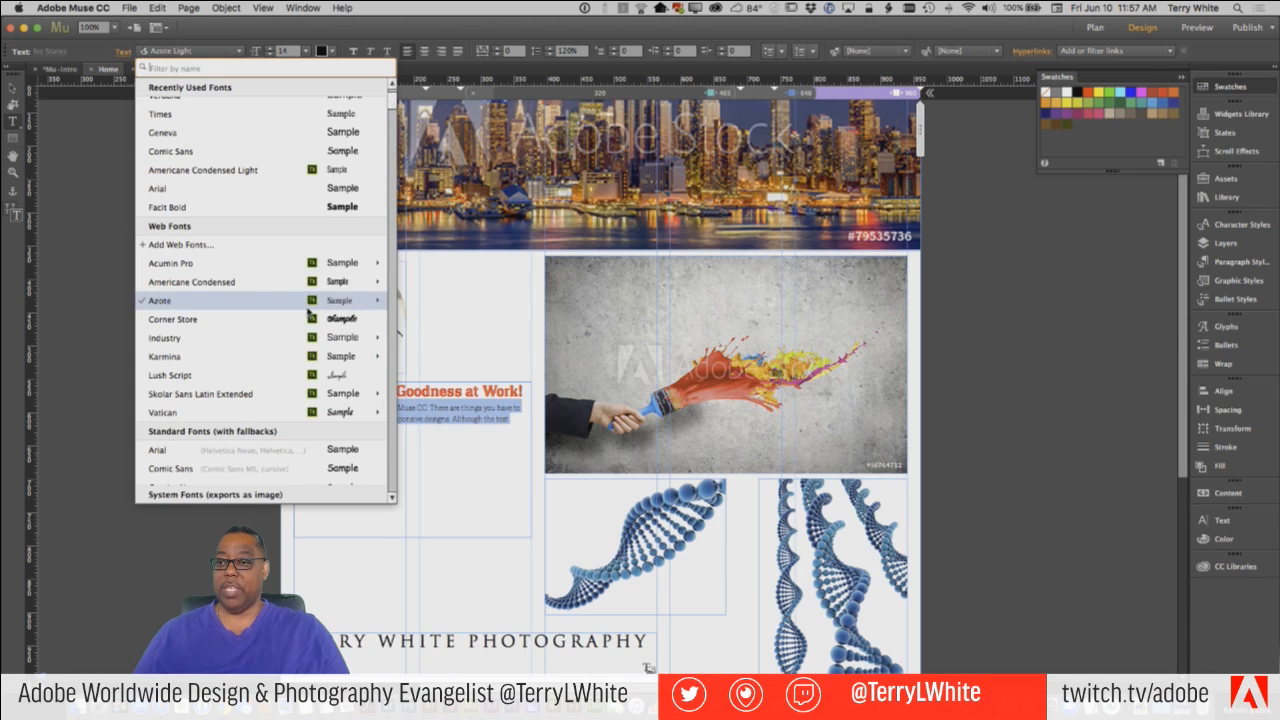
{"action": "mouse_move", "coordinate": [310, 301]}
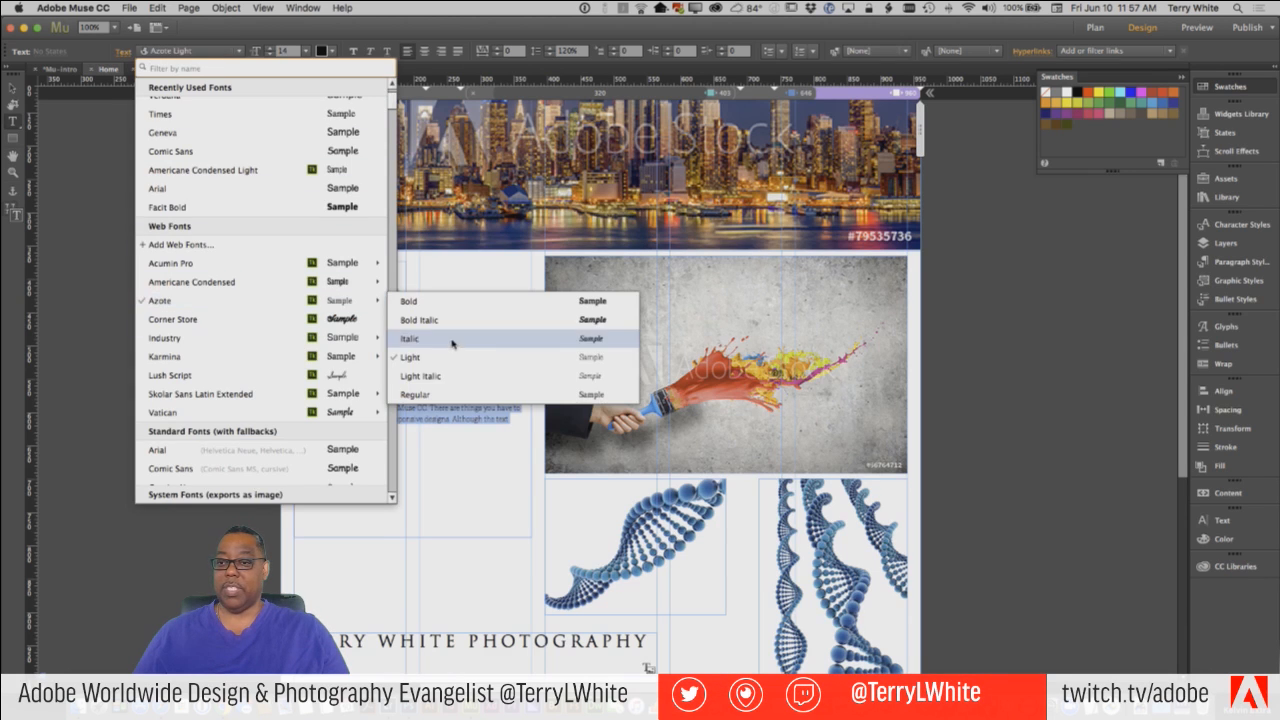
{"action": "left_click", "coordinate": [455, 393]}
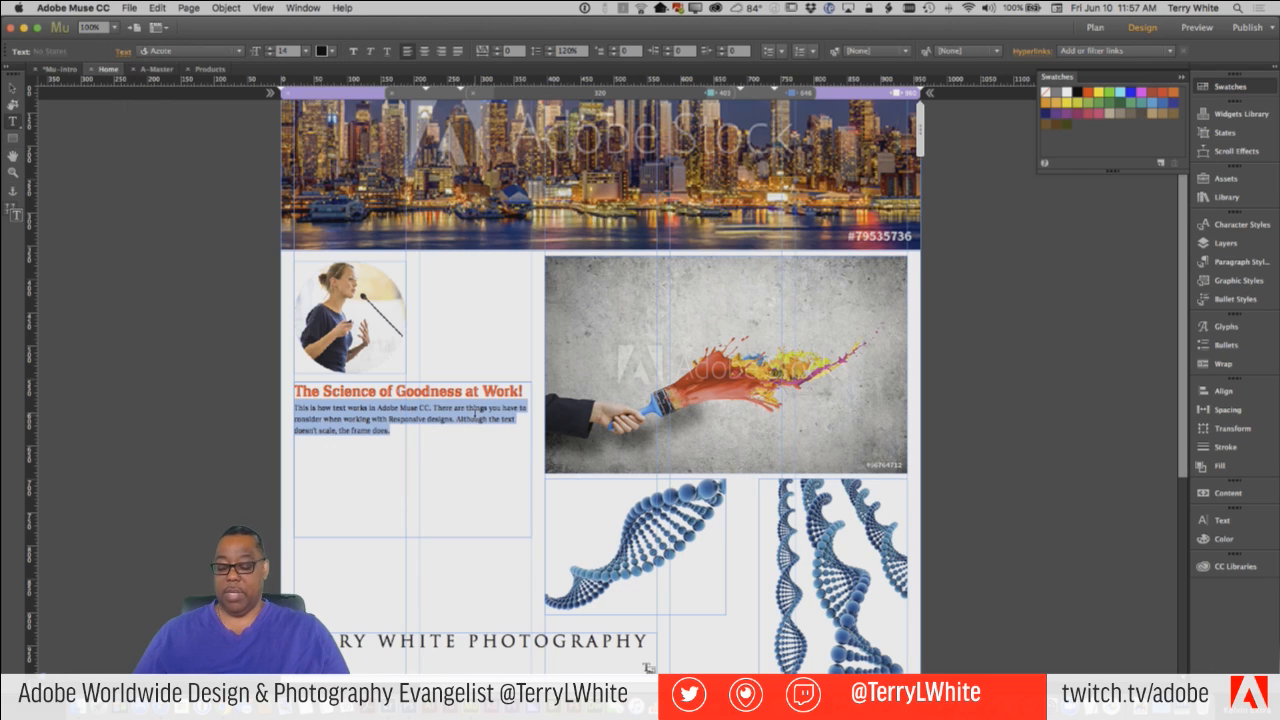
{"action": "key", "text": "super+shift+period"}
{"action": "key", "text": "super+shift+period"}
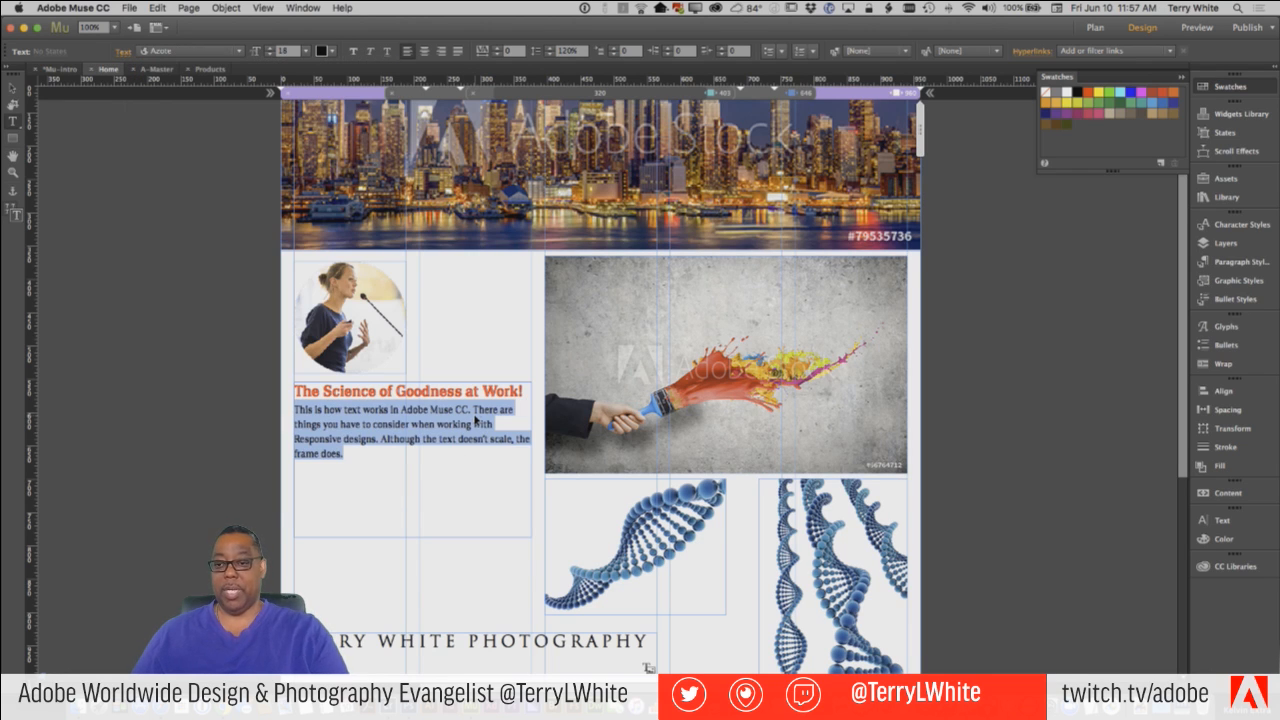
{"action": "left_click", "coordinate": [523, 447]}
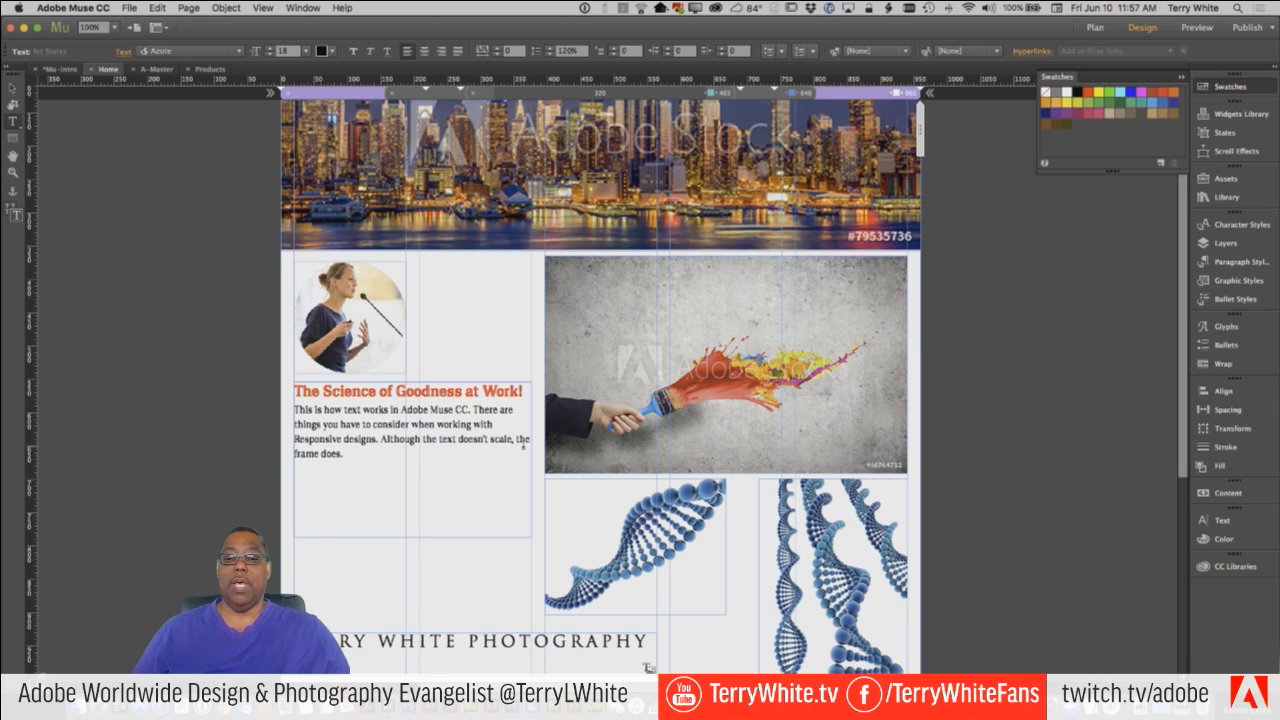
Open the Add Web Fonts dialog from the body text and look through the available Typekit font families.
{"action": "left_click_drag", "start_coordinate": [361, 441], "coordinate": [344, 441]}
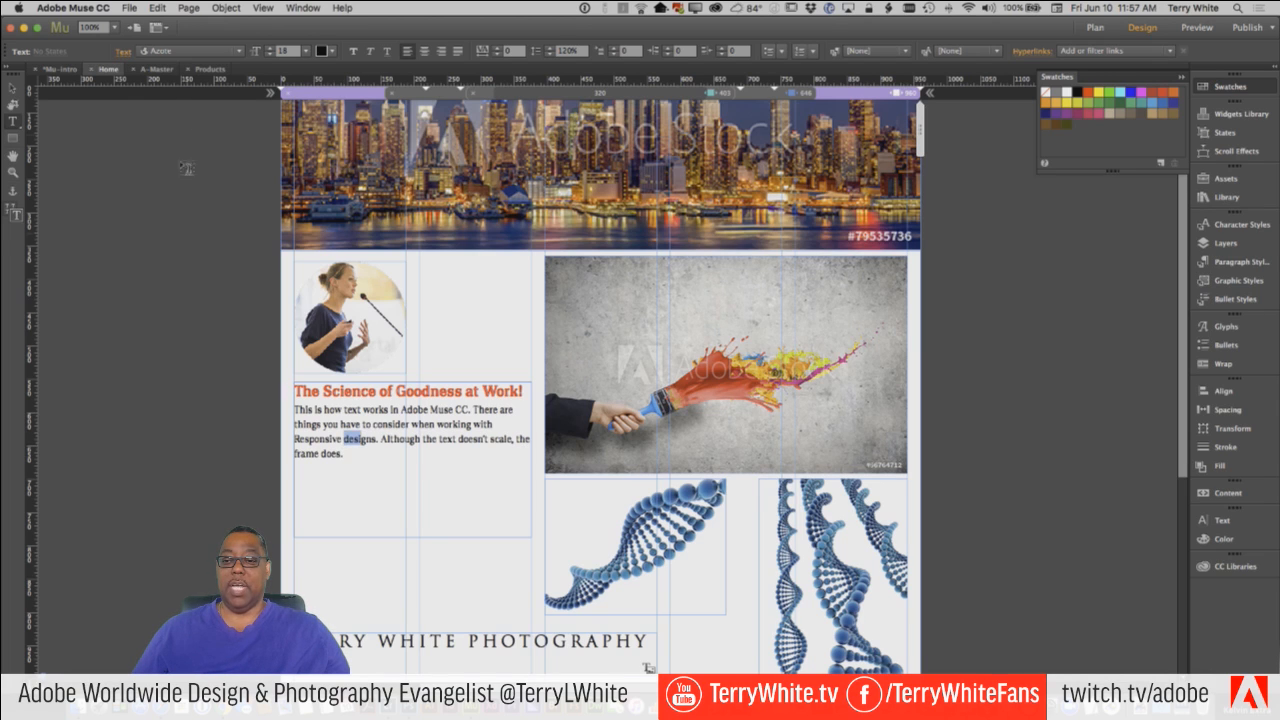
{"action": "left_click", "coordinate": [168, 53]}
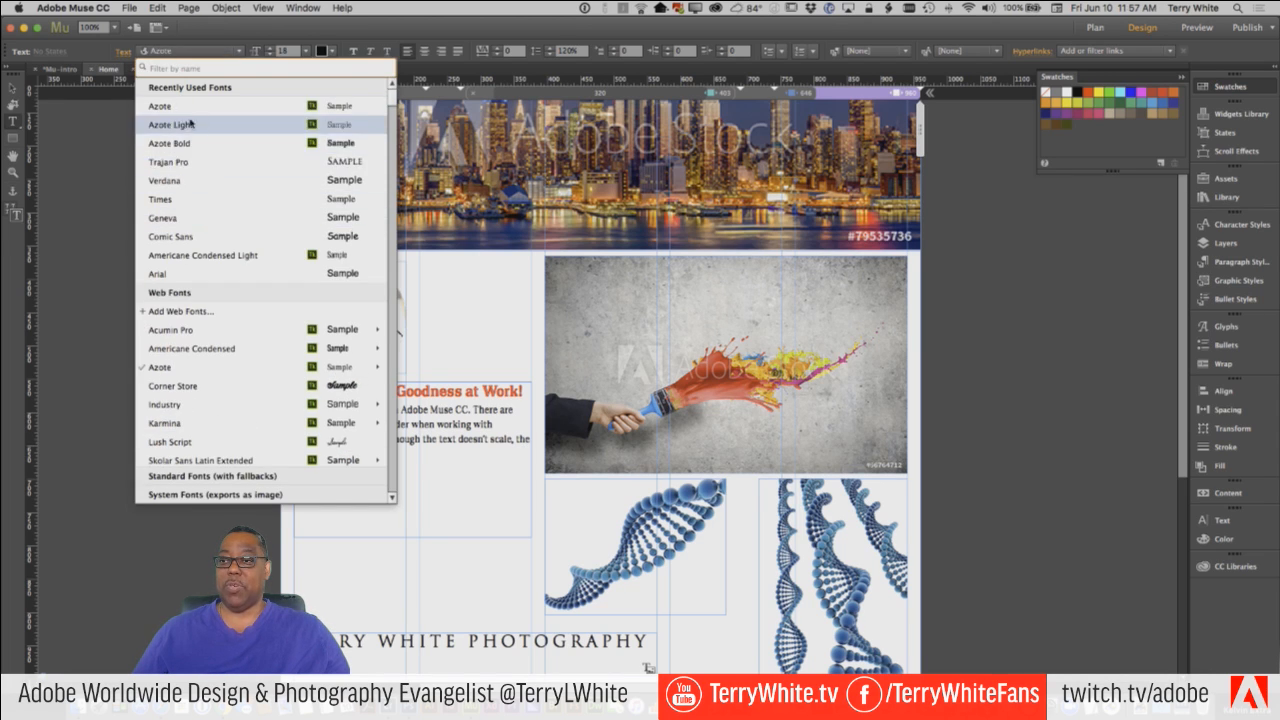
{"action": "left_click", "coordinate": [180, 312]}
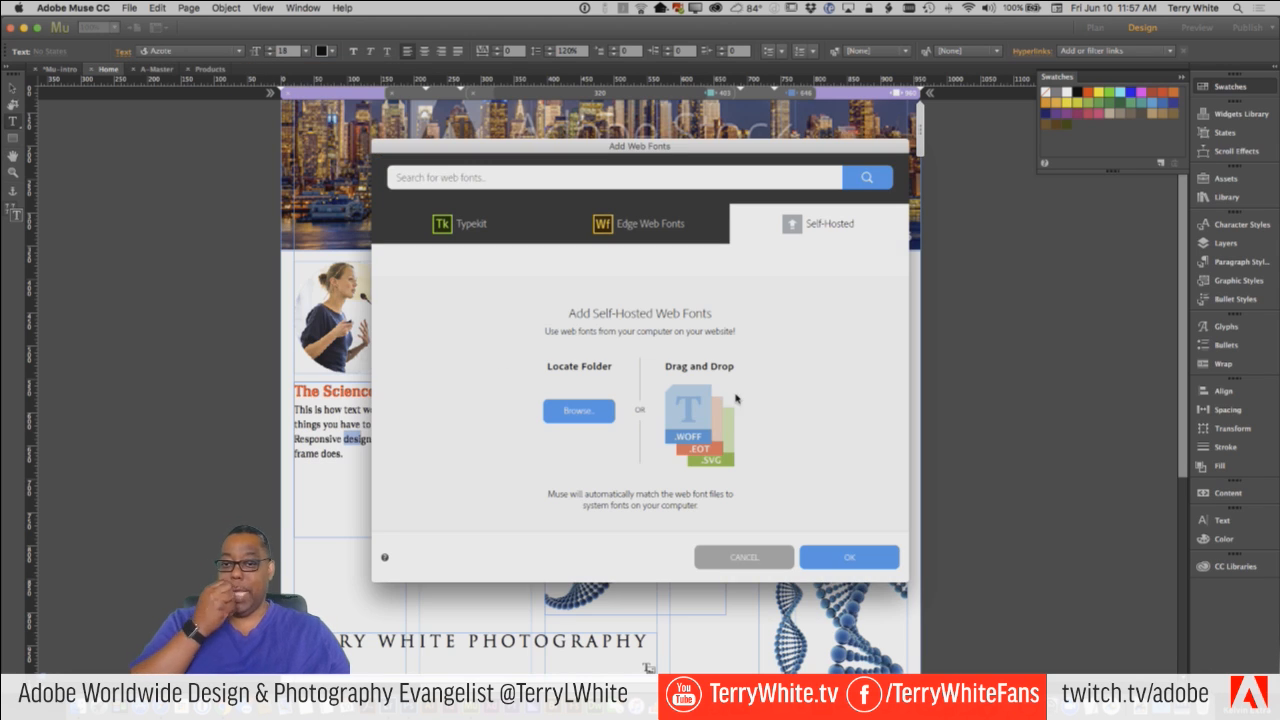
{"action": "left_click", "coordinate": [465, 224]}
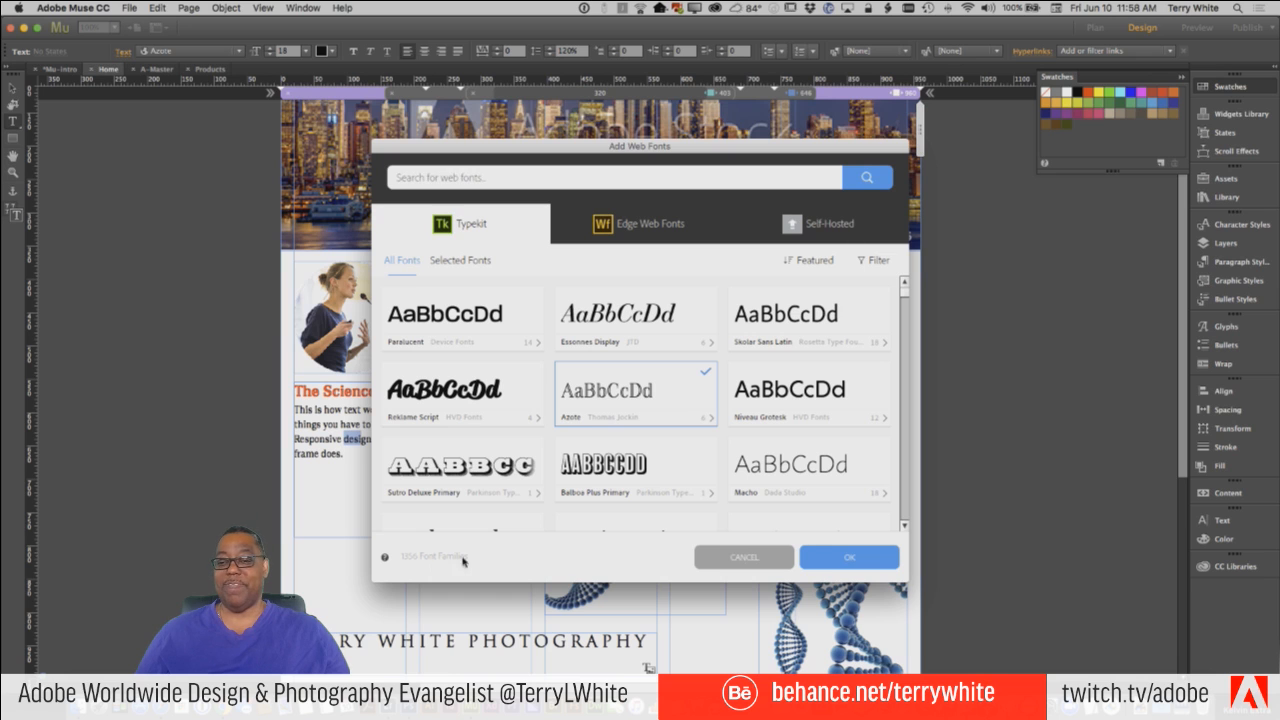
{"action": "scroll", "coordinate": [645, 440], "scroll_direction": "down", "scroll_amount": 5}
{"action": "scroll", "coordinate": [645, 440], "scroll_direction": "down", "scroll_amount": 10}
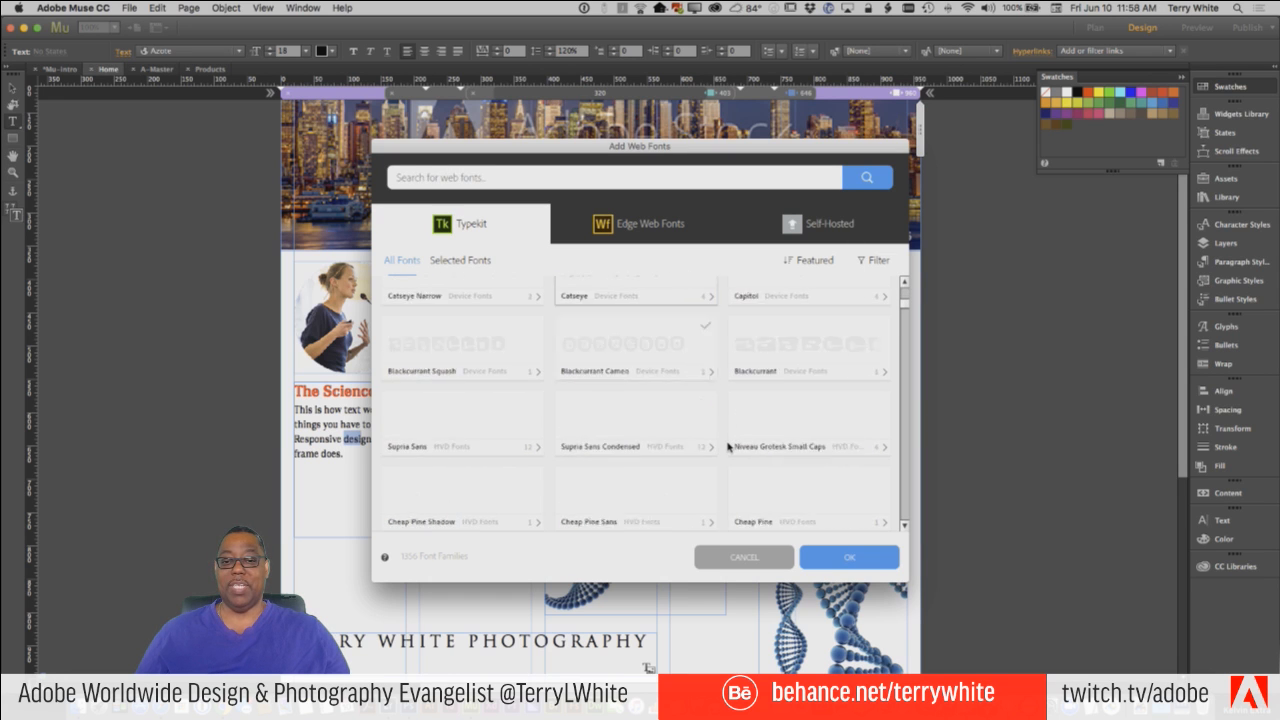
{"action": "scroll", "coordinate": [805, 455], "scroll_direction": "down", "scroll_amount": 2}
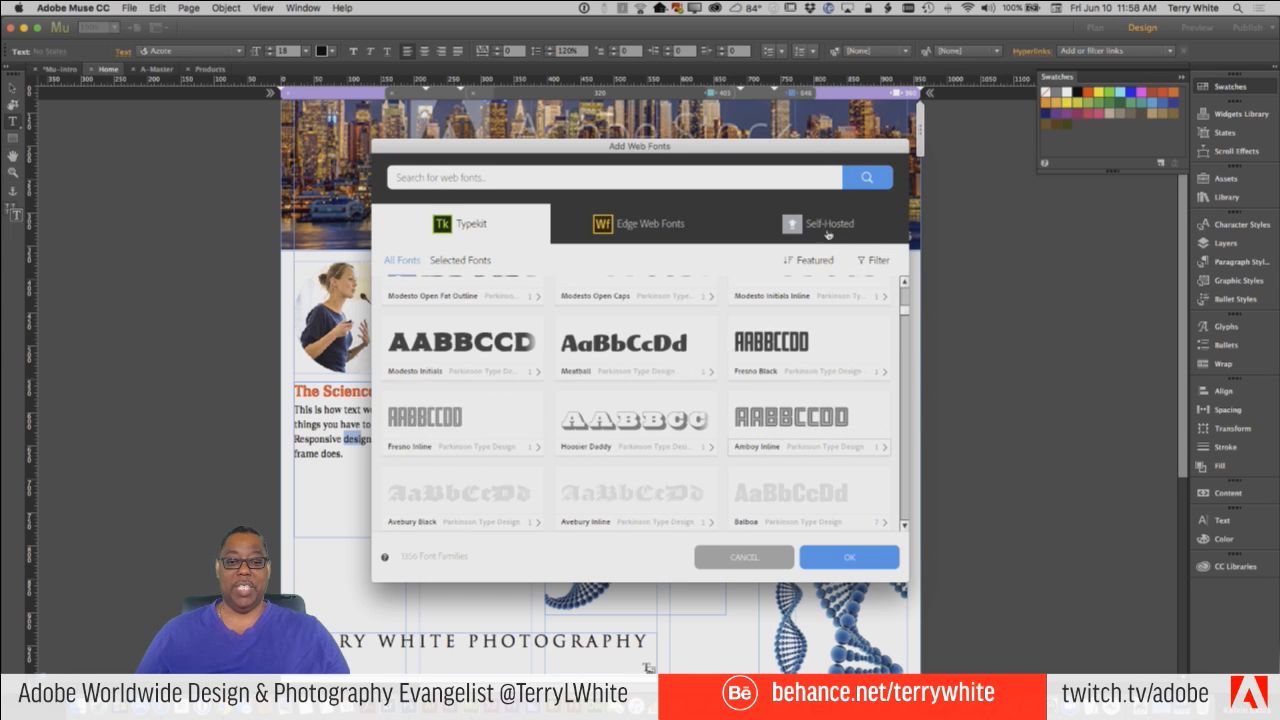
Review the Self-Hosted and Edge Web Fonts sources, and browse further through the Typekit families.
{"action": "left_click", "coordinate": [770, 228]}
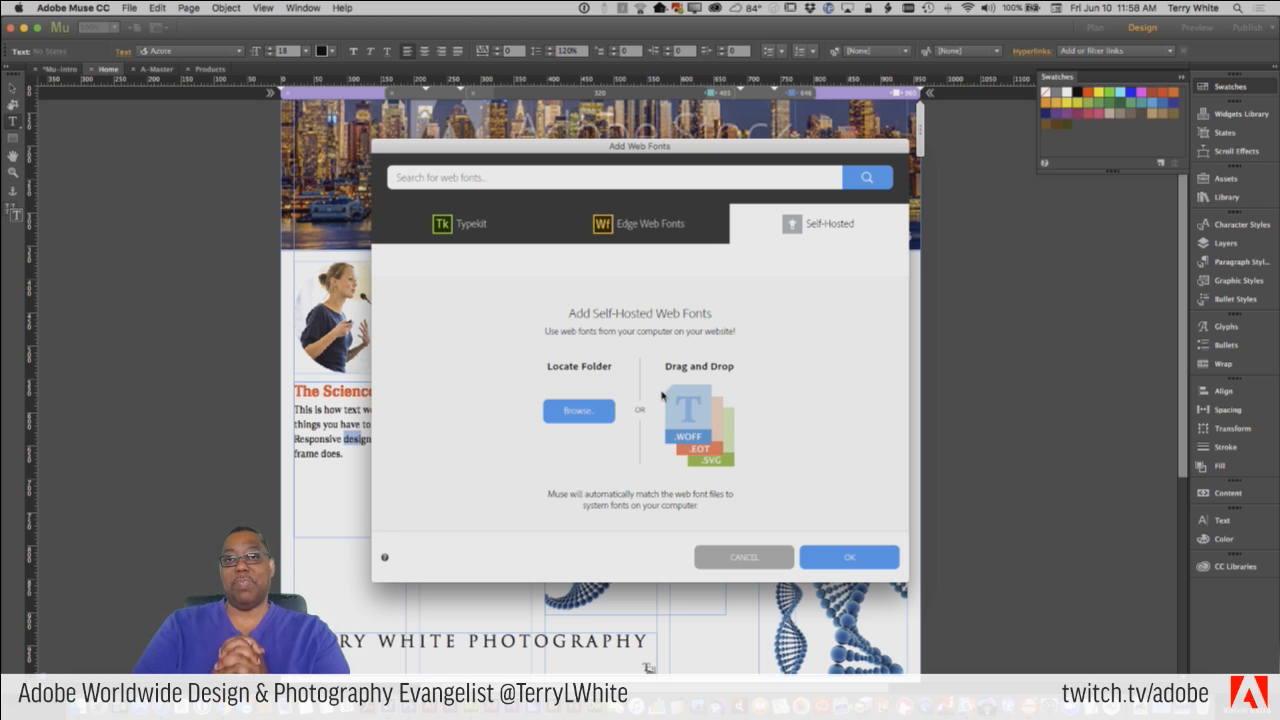
{"action": "left_click", "coordinate": [668, 222]}
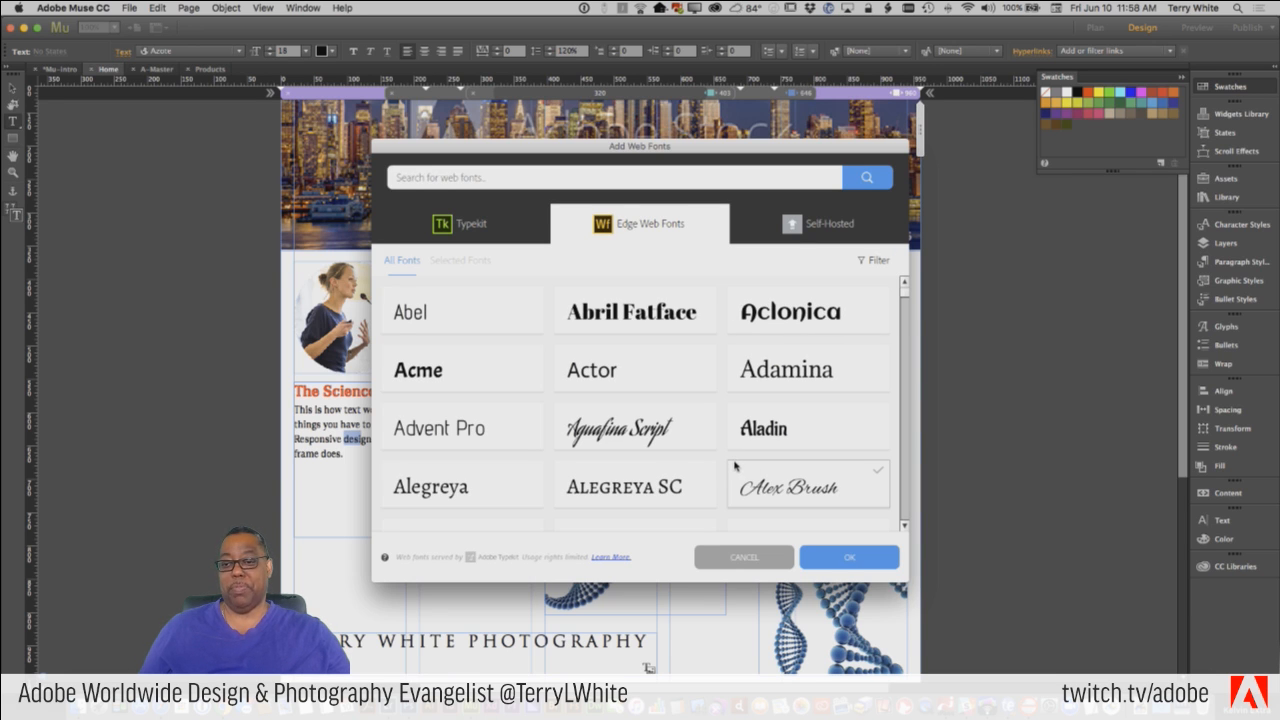
{"action": "left_click", "coordinate": [466, 224]}
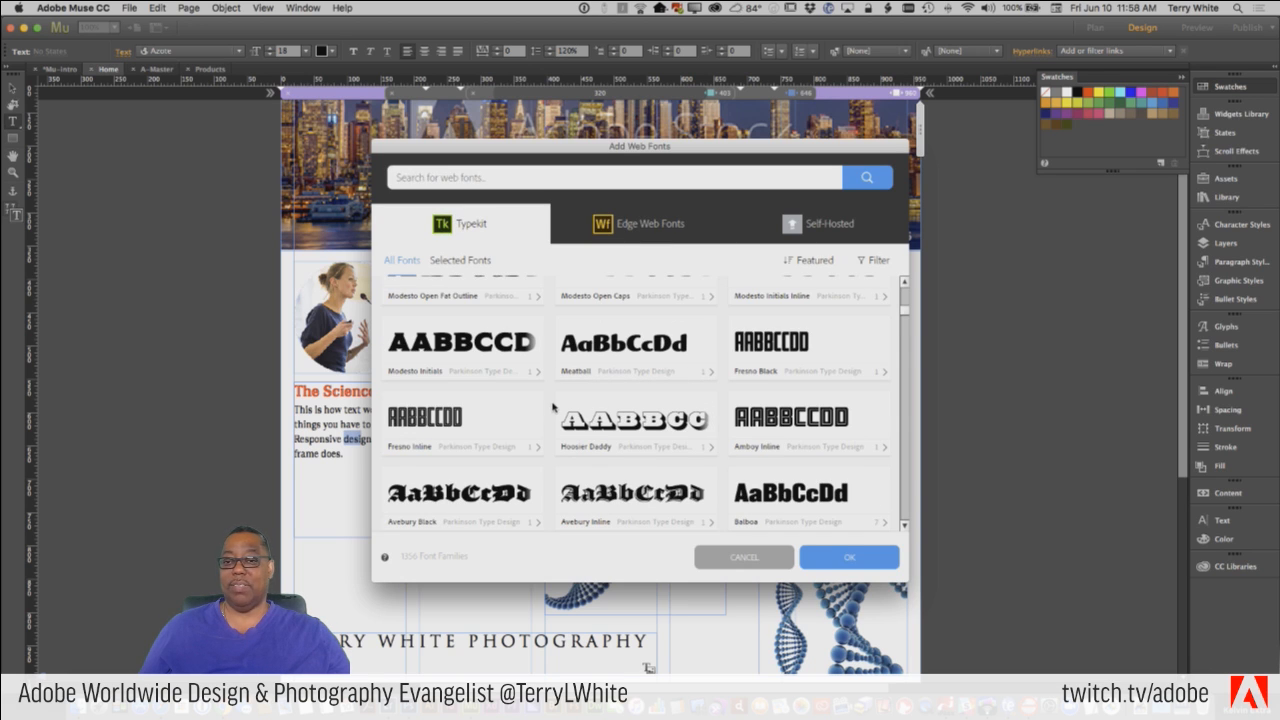
{"action": "scroll", "coordinate": [785, 457], "scroll_direction": "down", "scroll_amount": 6}
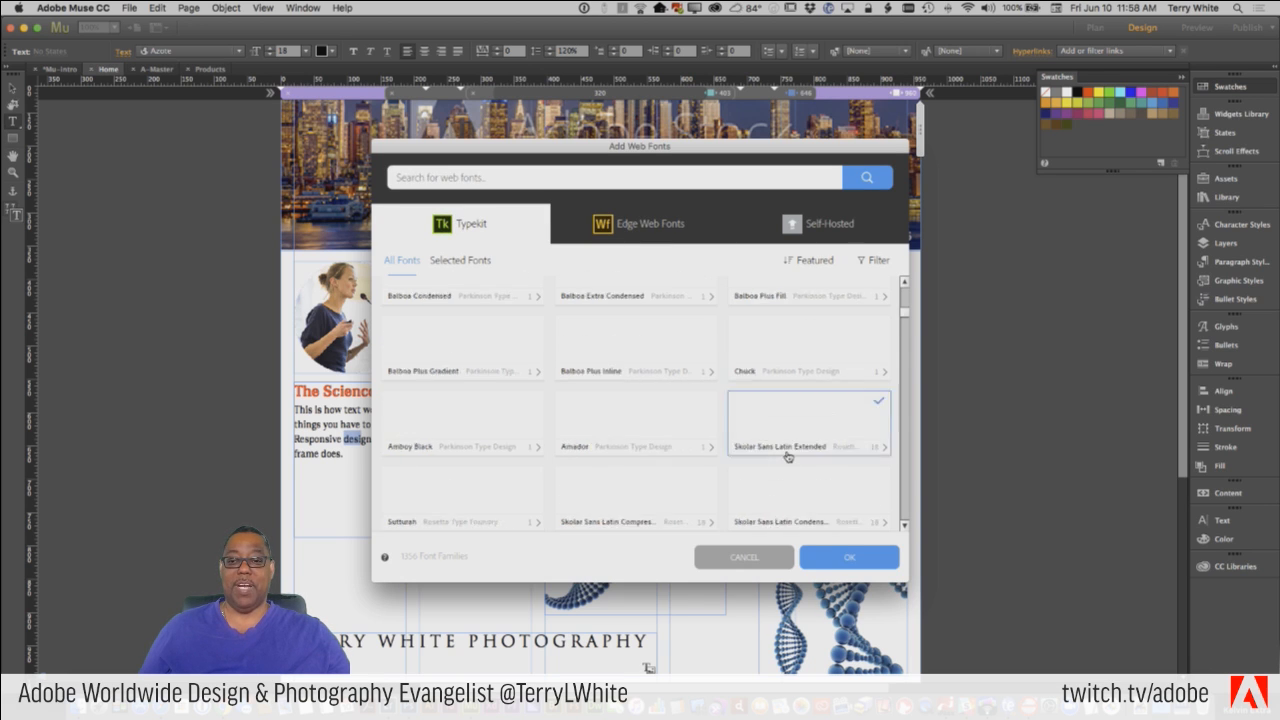
{"action": "scroll", "coordinate": [785, 457], "scroll_direction": "down", "scroll_amount": 3}
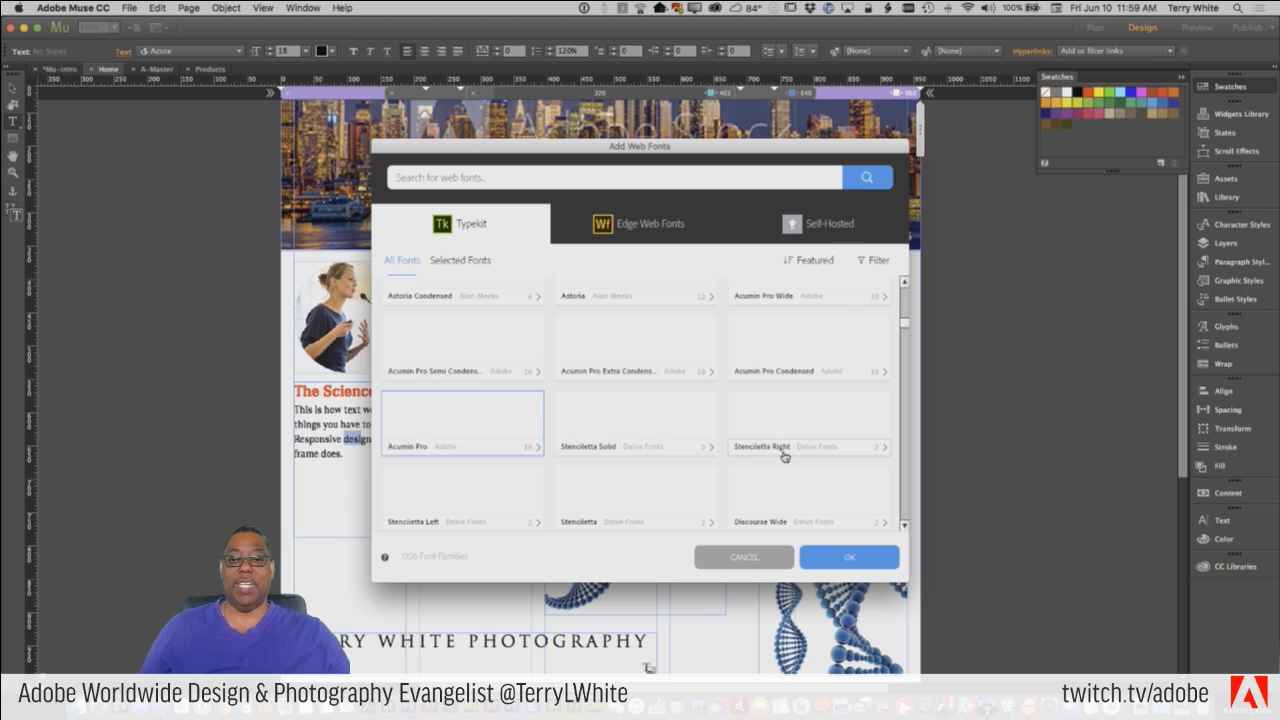